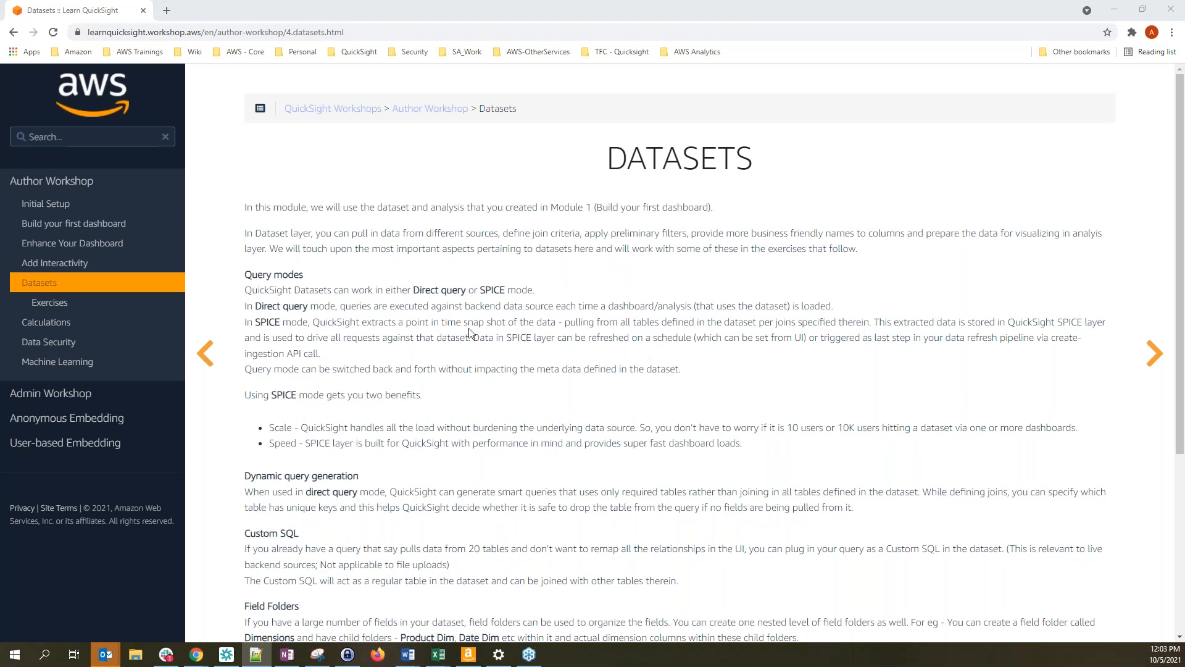
# Copy the workshop's Datasets module page URL for the notes in Notepad++
pyautogui.click(453, 298)
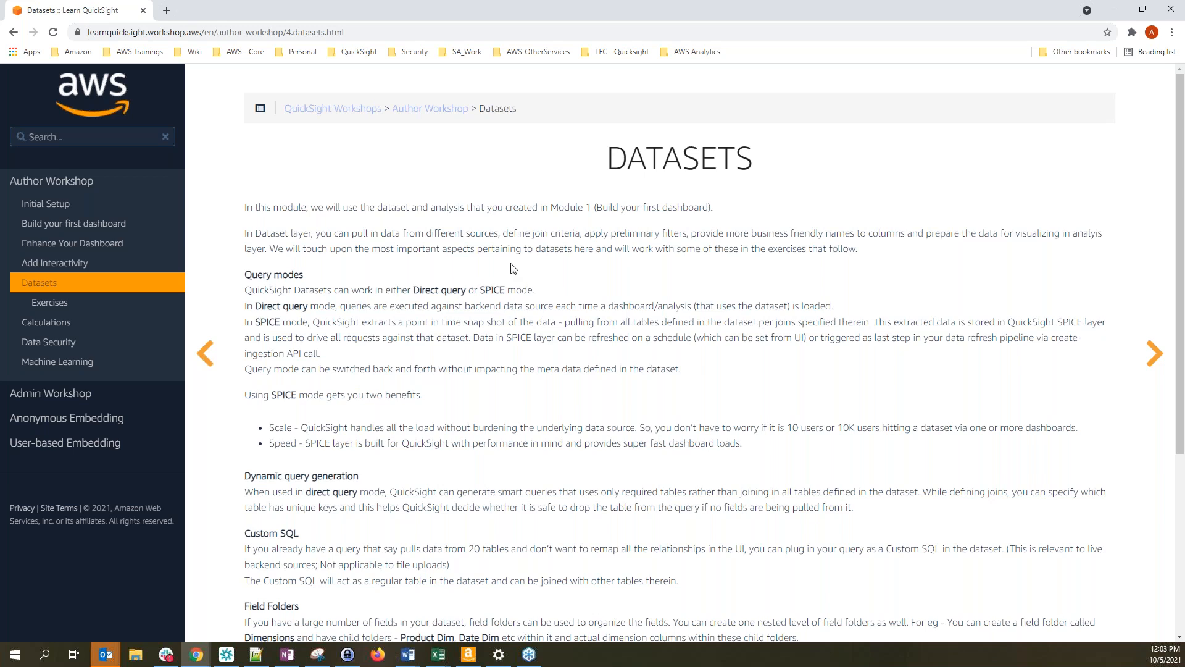
pyautogui.hotkey('alt', 'Tab')
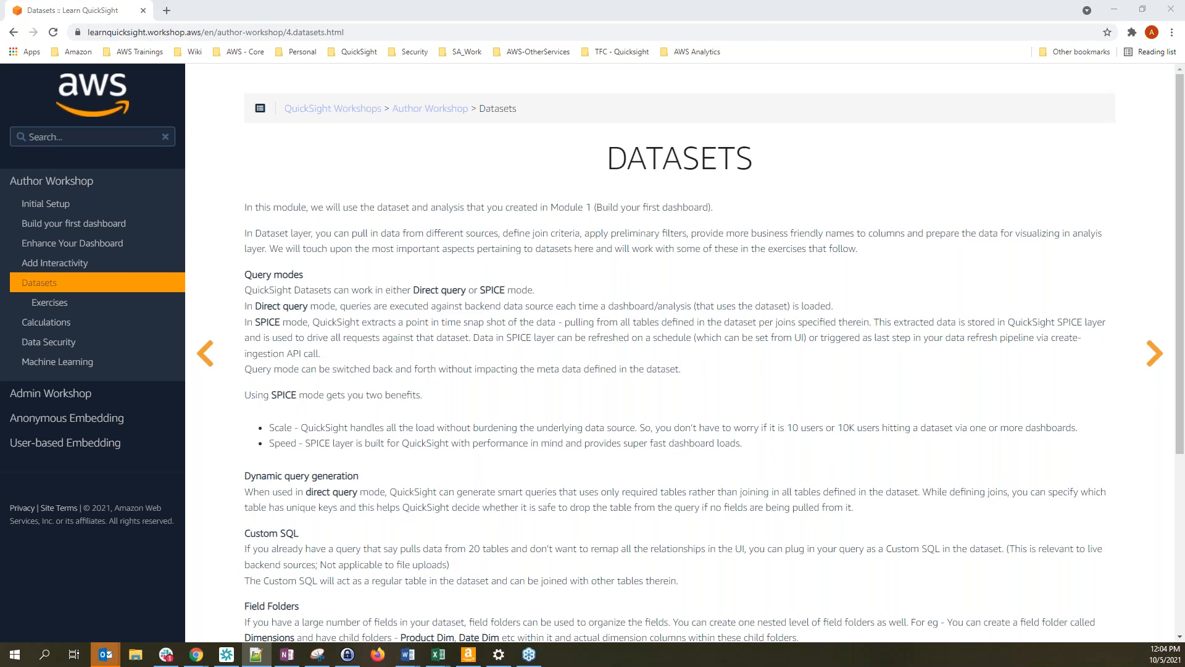
pyautogui.click(366, 34)
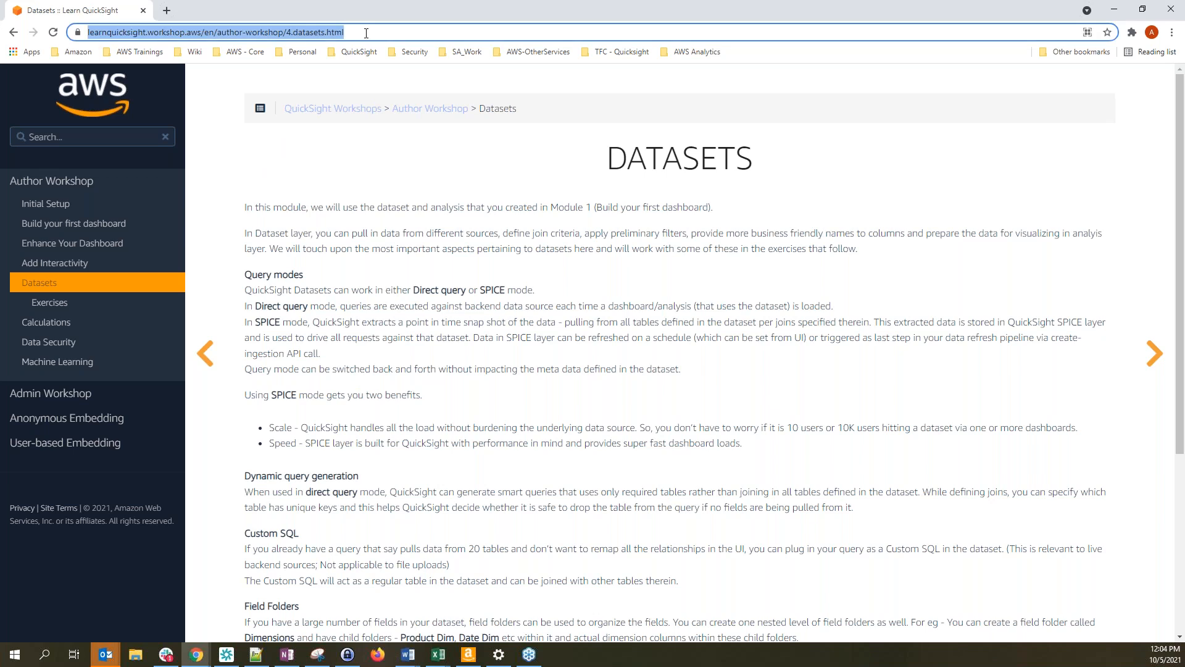
pyautogui.hotkey('alt', 'Tab')
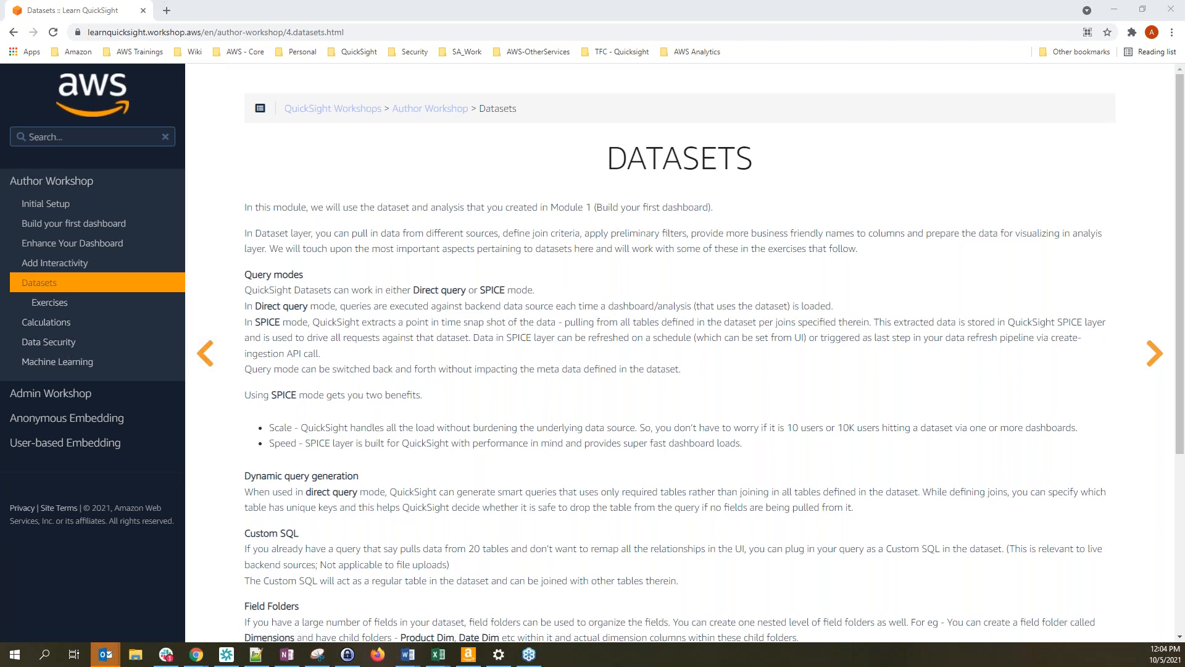
# Open the Build your first dashboard Exercises page and copy its web address
pyautogui.click(53, 208)
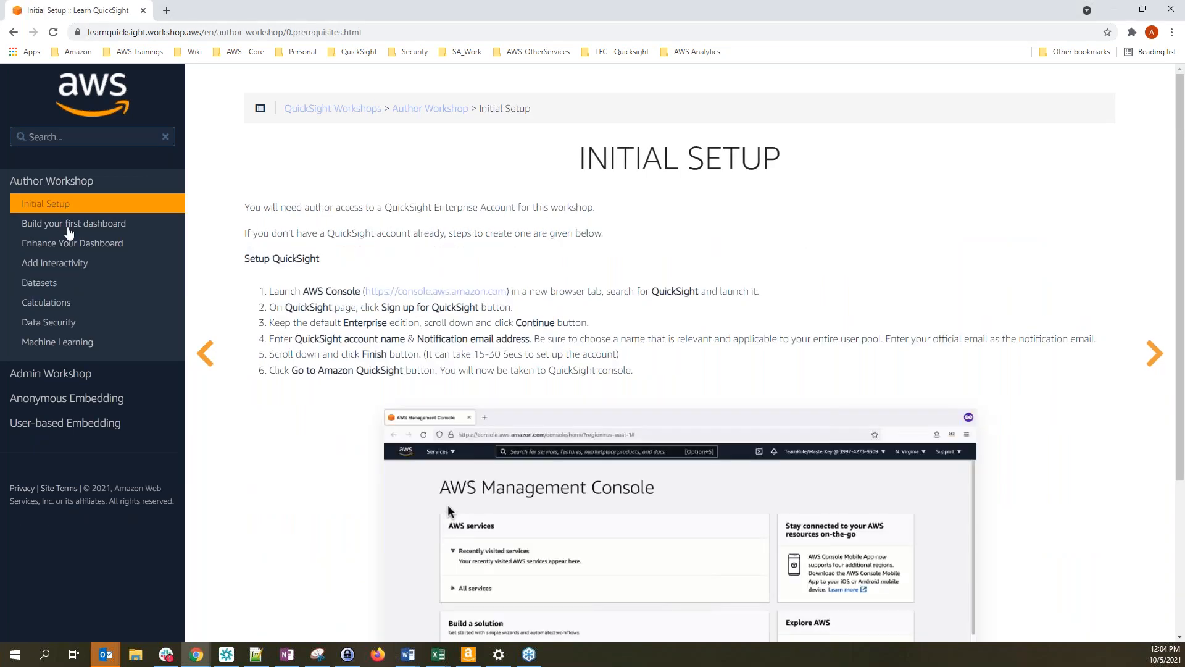
pyautogui.click(42, 226)
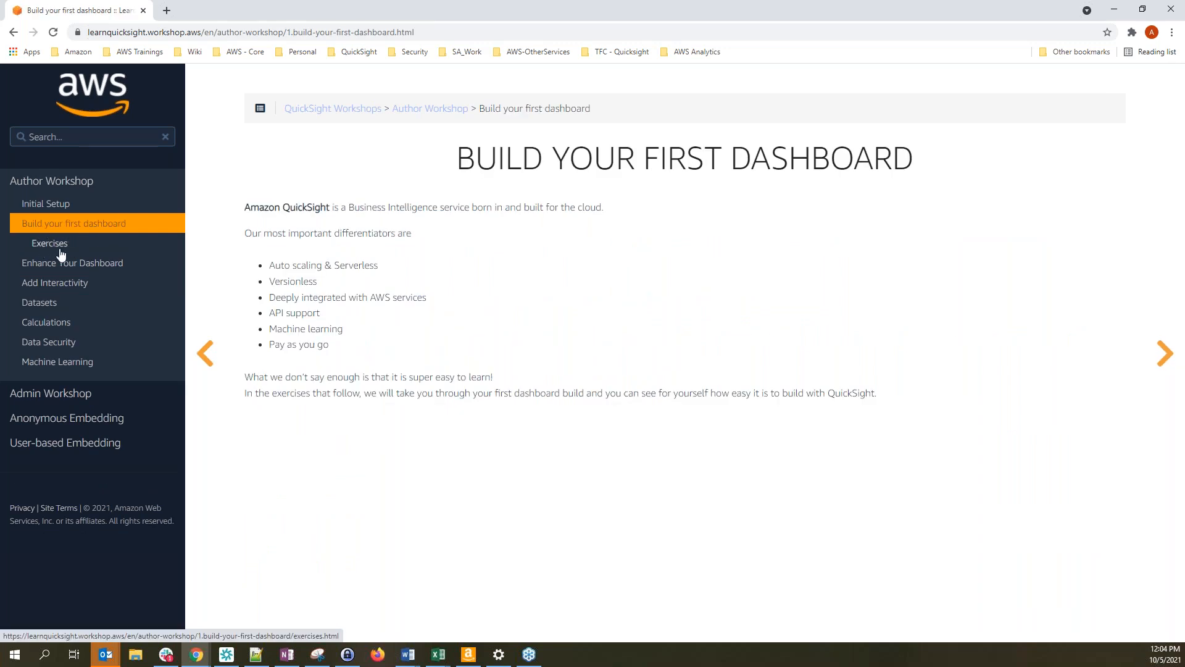
pyautogui.click(60, 247)
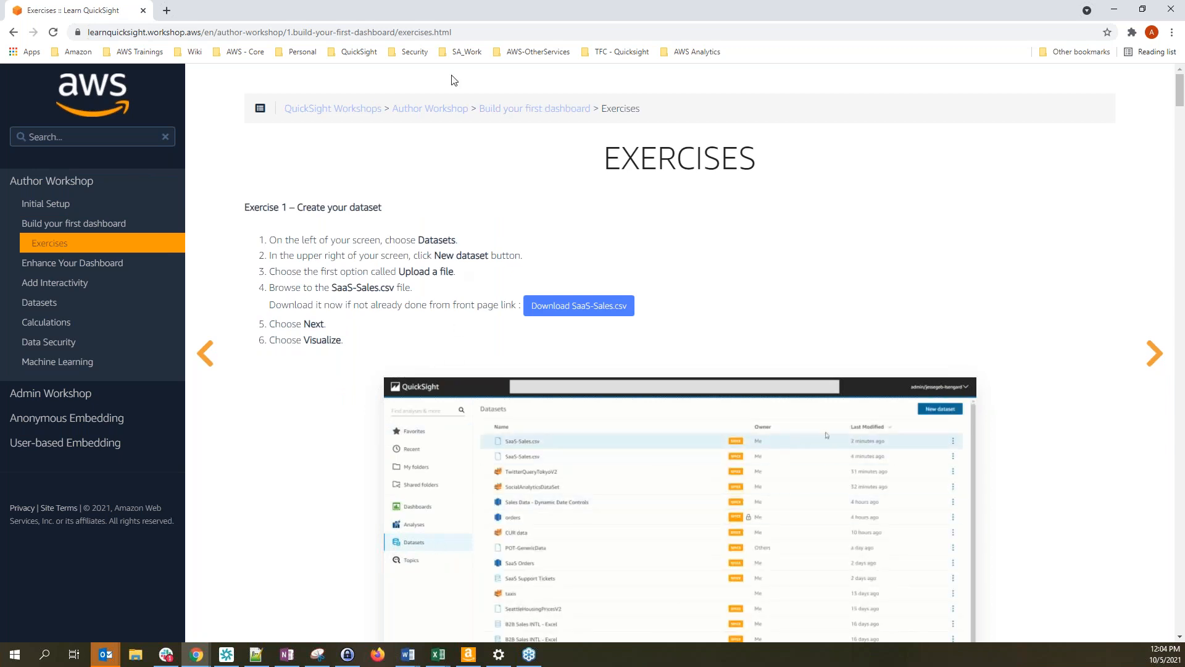
pyautogui.click(465, 36)
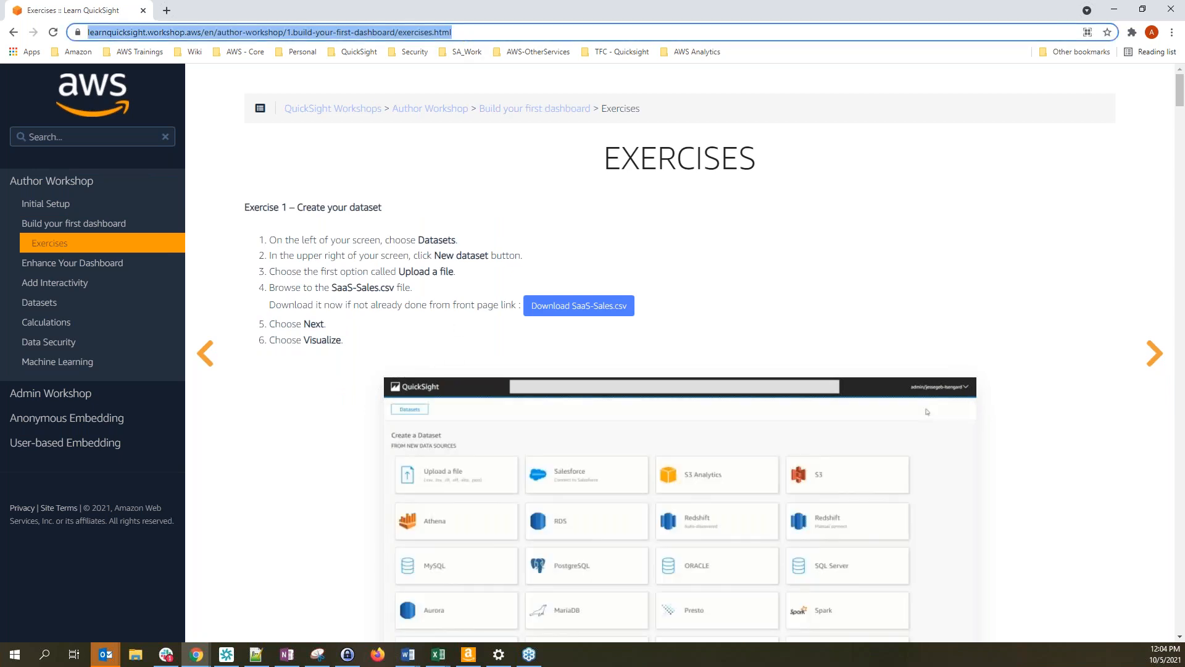
pyautogui.hotkey('alt', 'Tab')
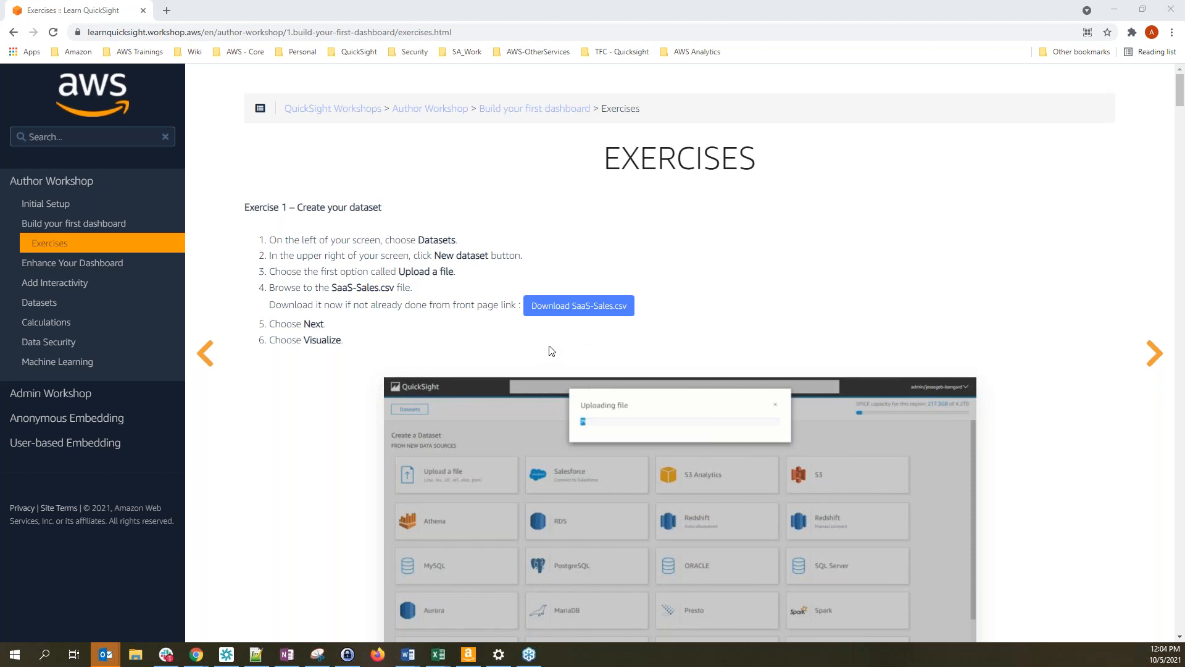
# Download the SaaS-Sales.csv sample data, cancelling the duplicate-copy save
pyautogui.click(602, 307)
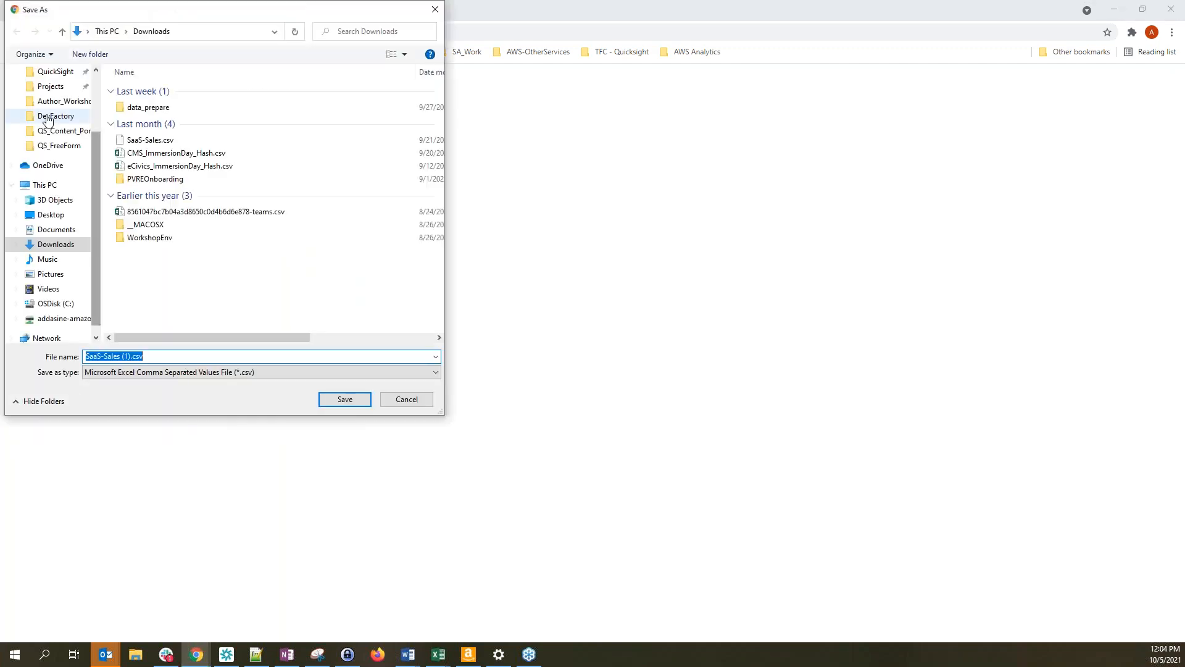
pyautogui.scroll(2, 95, 170)
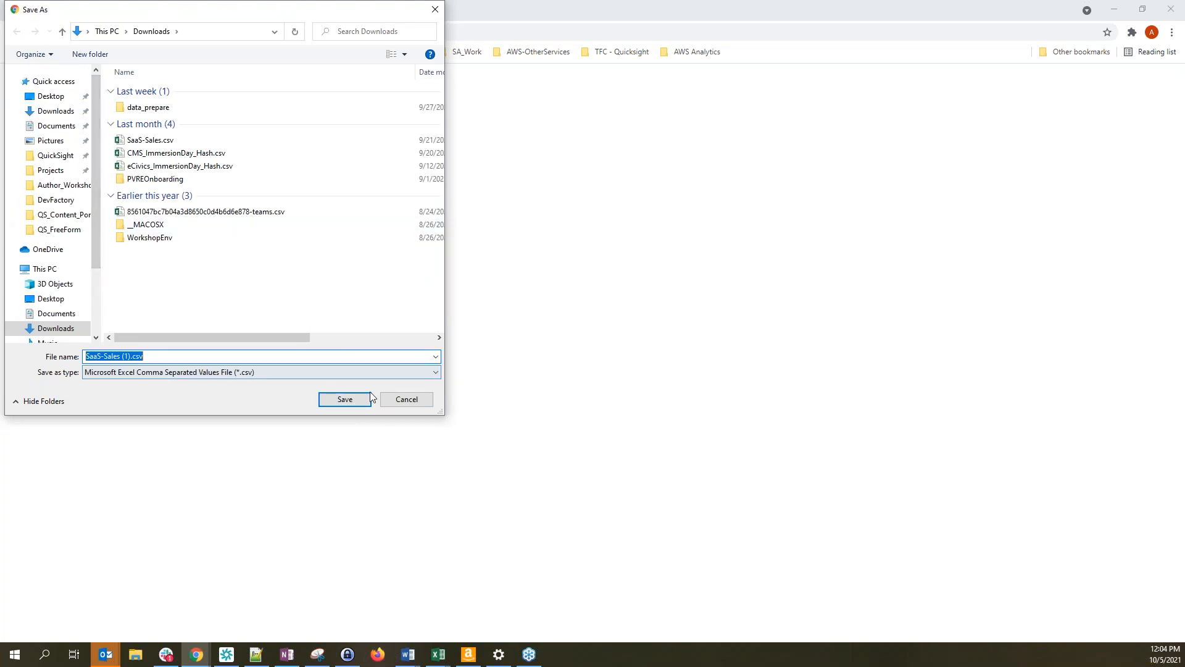
pyautogui.click(393, 402)
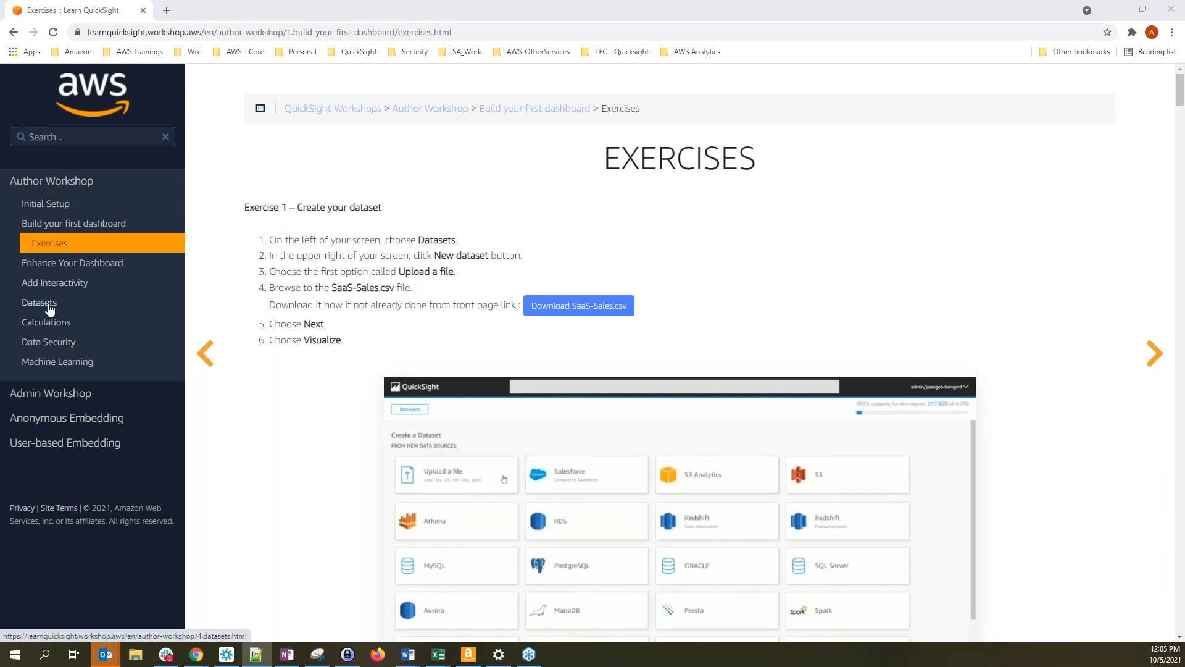
# Open the Datasets Exercises page and move the workshop window aside
pyautogui.click(39, 303)
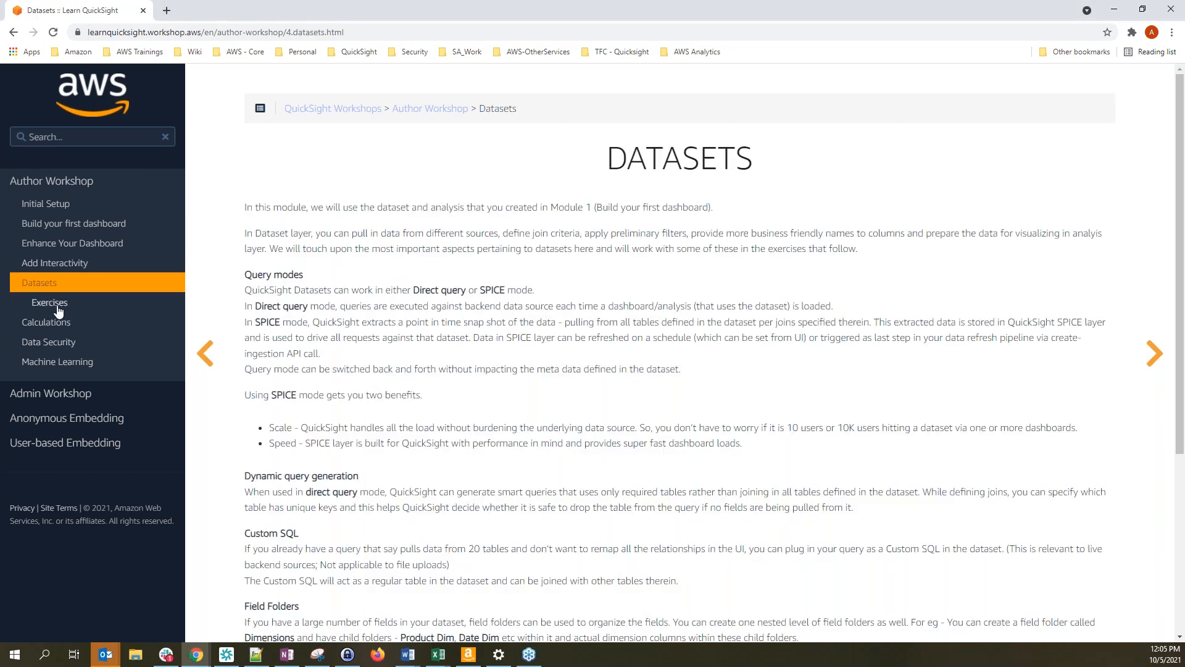
pyautogui.click(49, 303)
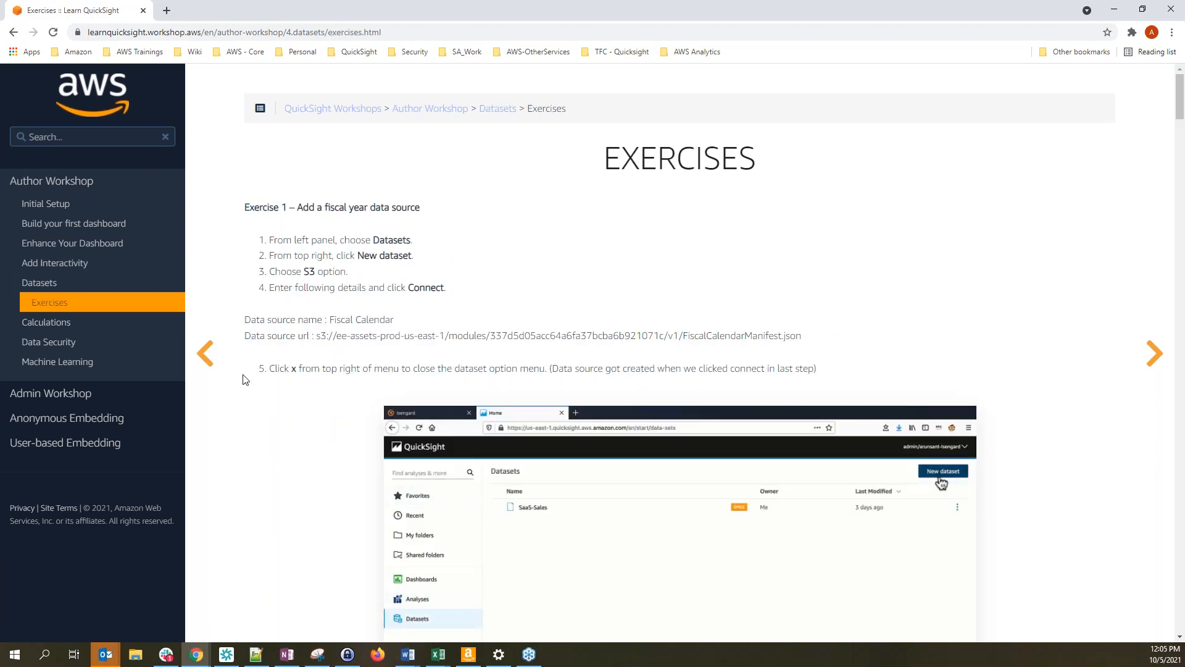
pyautogui.moveTo(517, 11); pyautogui.dragTo(0, 25)
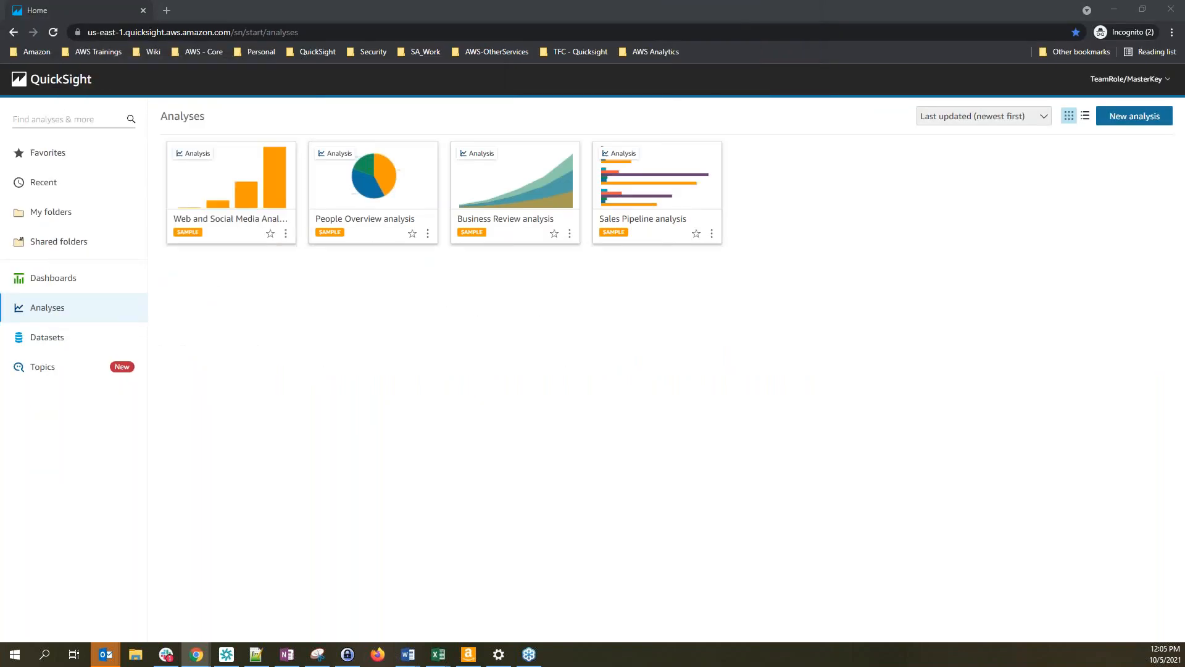
# Go to the QuickSight Datasets list and choose New dataset
pyautogui.click(318, 432)
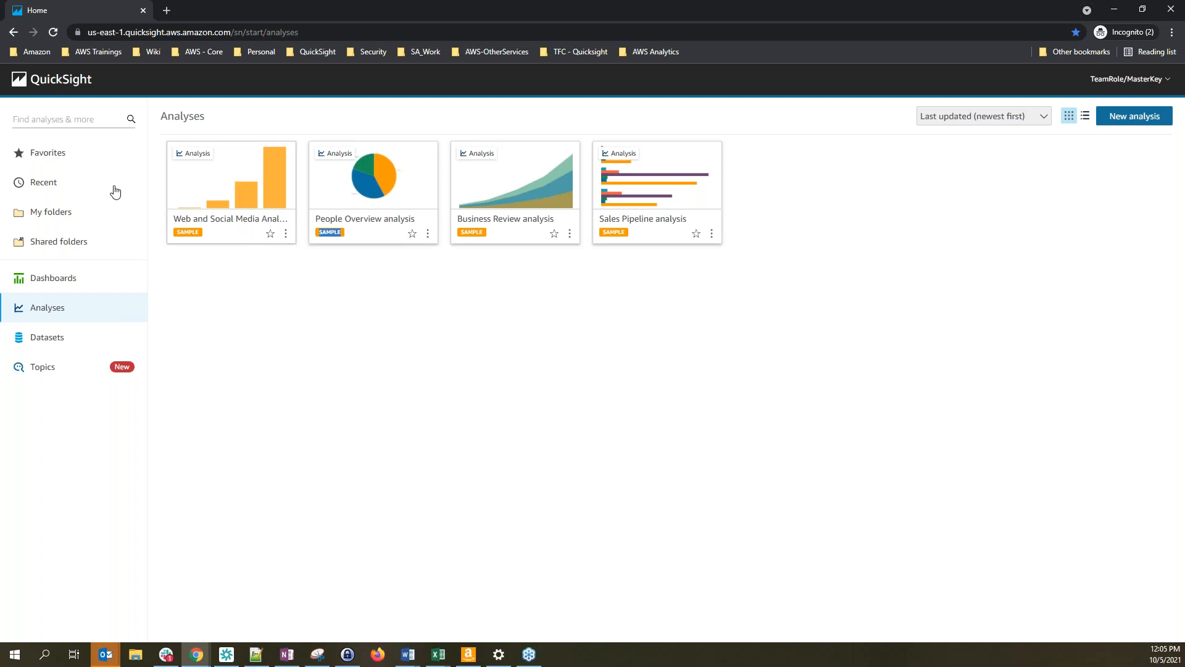
pyautogui.click(49, 346)
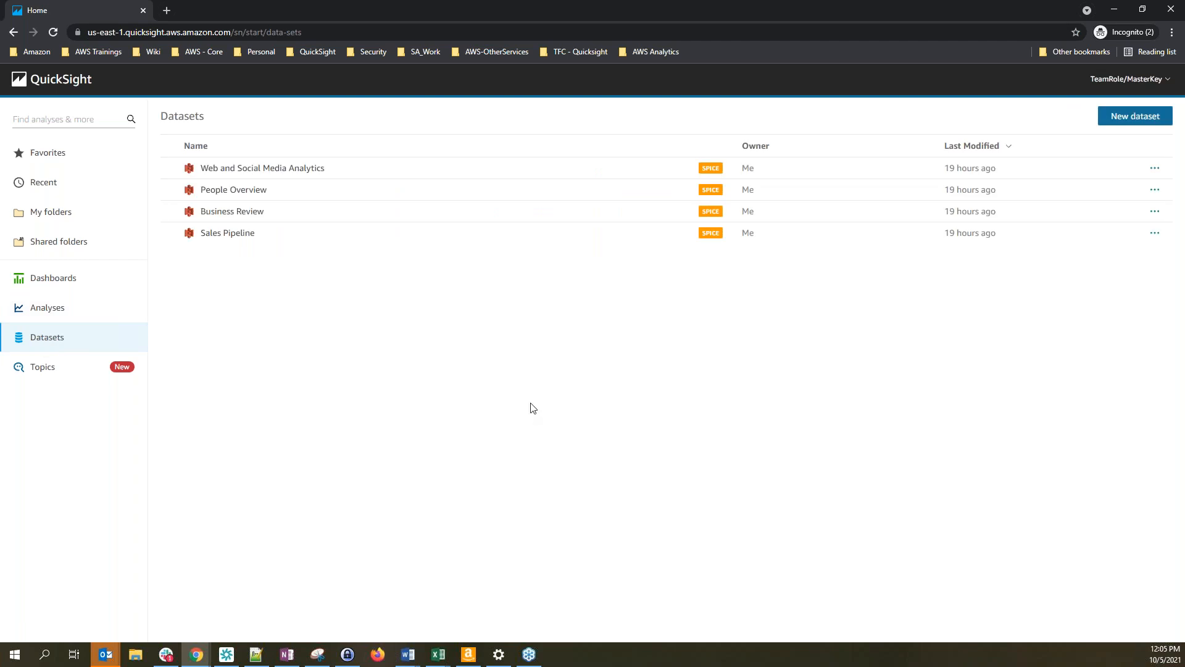
pyautogui.click(1151, 127)
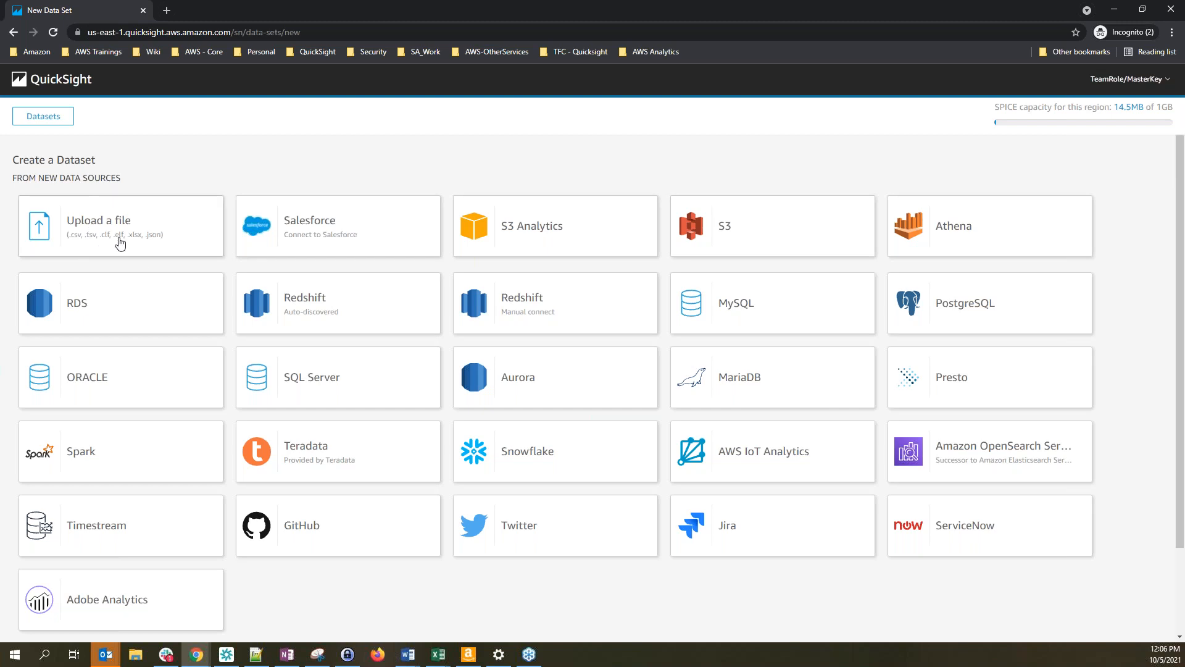
# Upload SaaS-Sales.csv from Downloads, accept the upload settings, and open Edit/Preview data
pyautogui.click(120, 244)
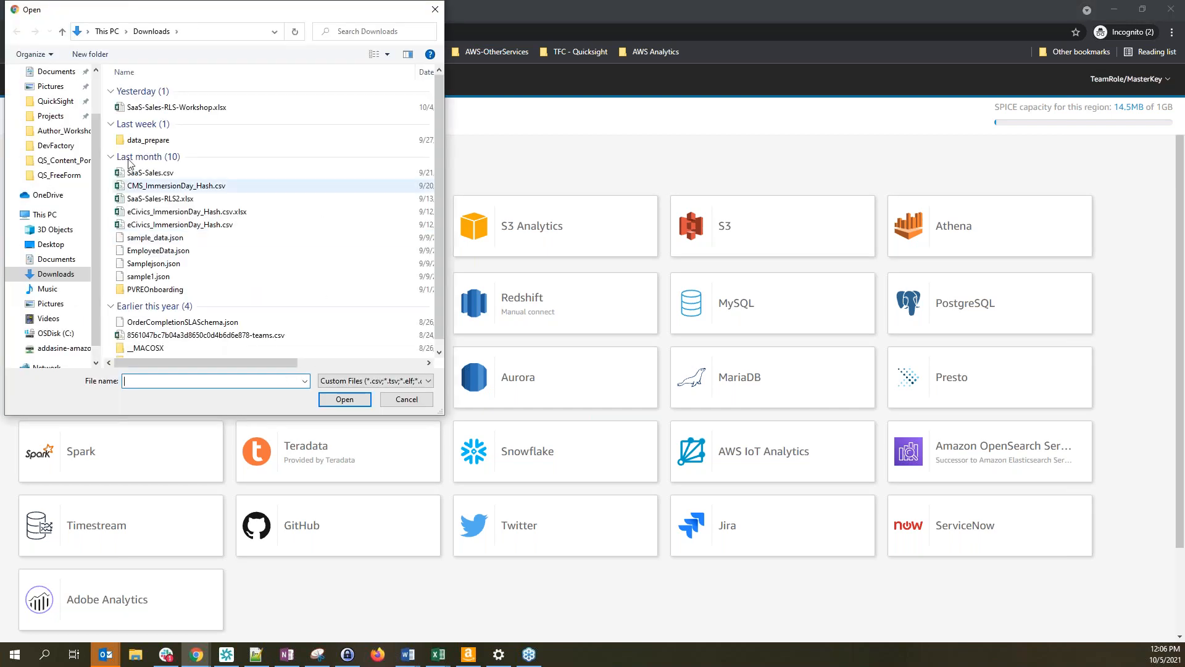
pyautogui.click(157, 176)
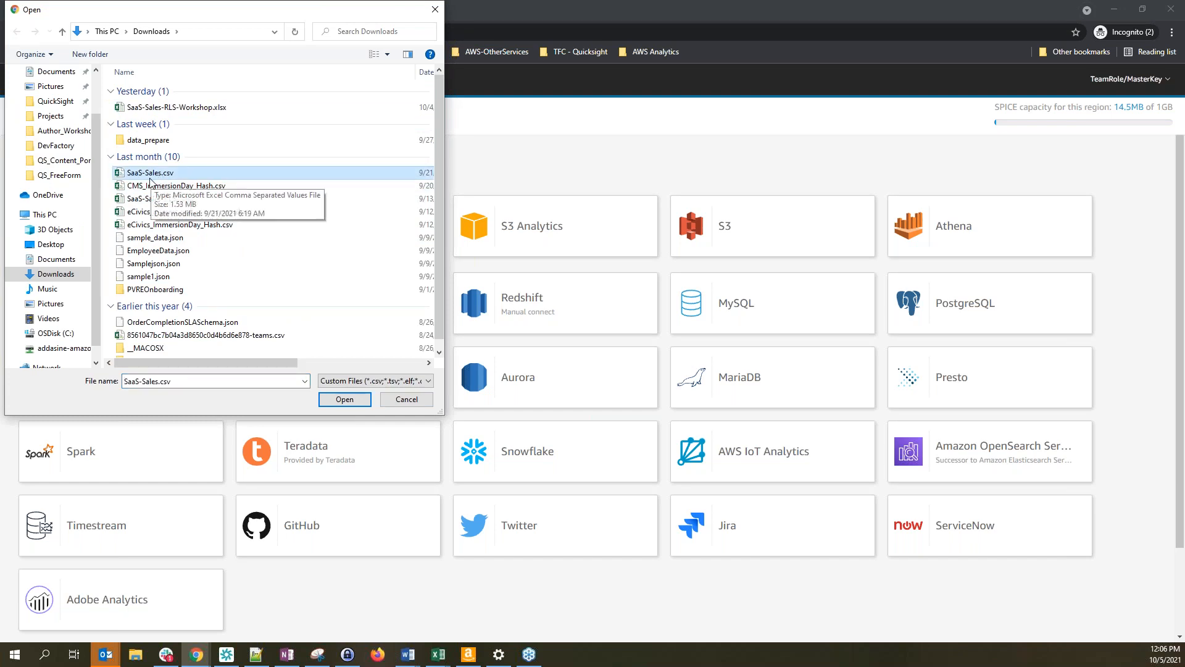
pyautogui.click(345, 400)
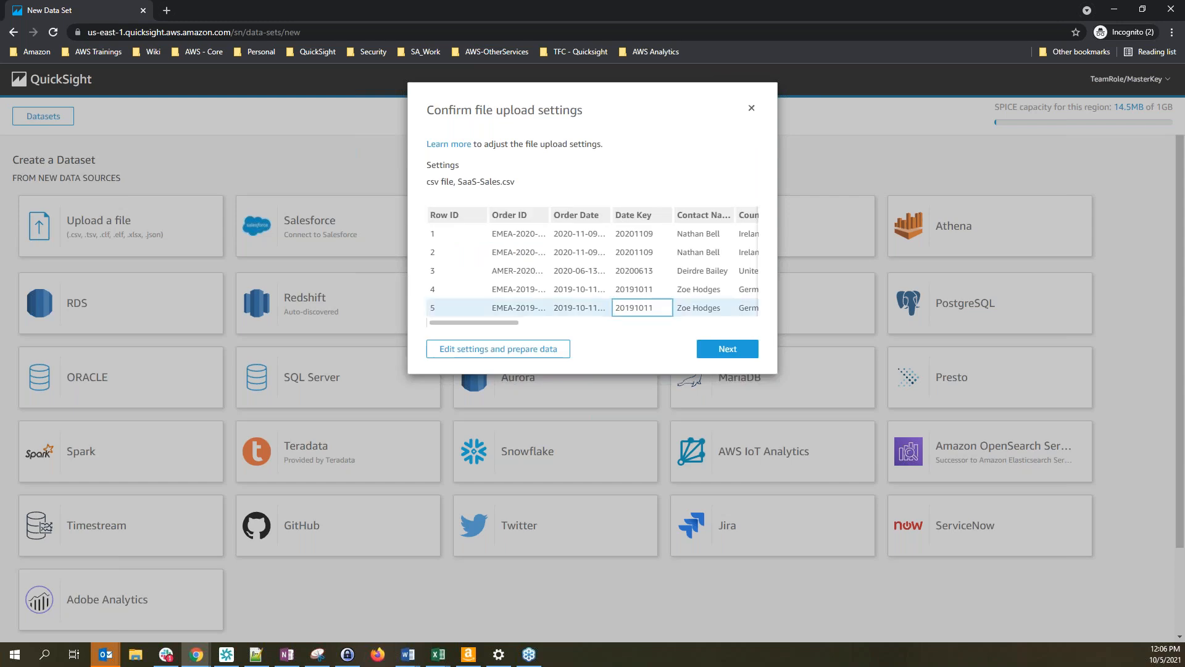
pyautogui.click(518, 252)
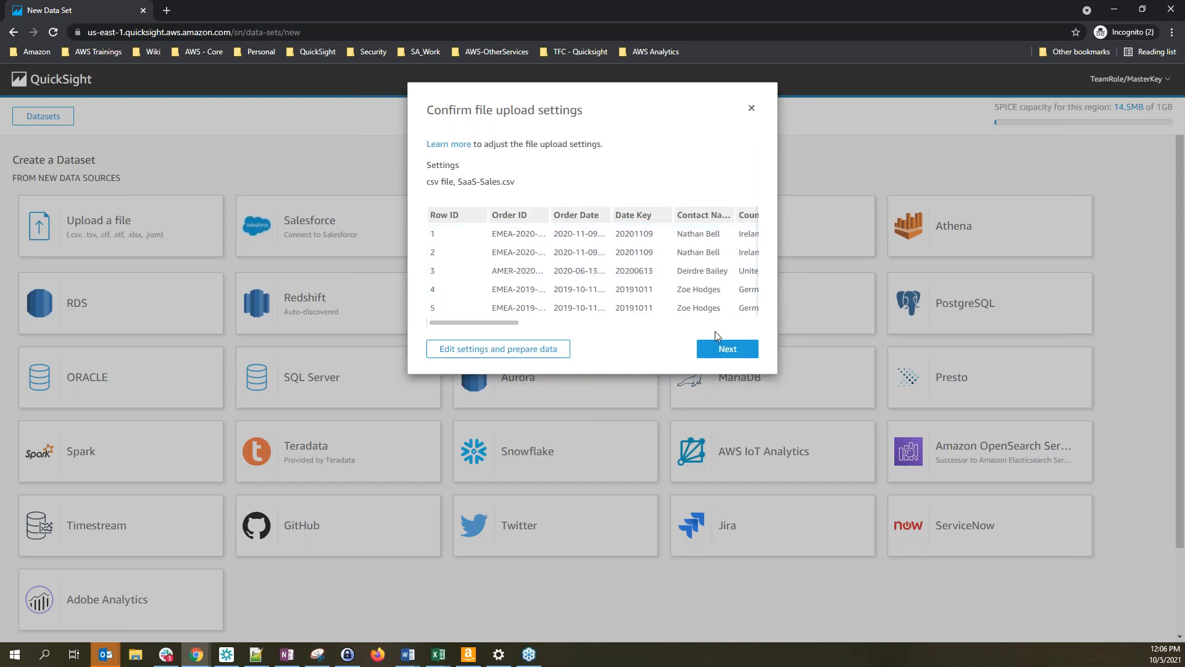
pyautogui.click(727, 350)
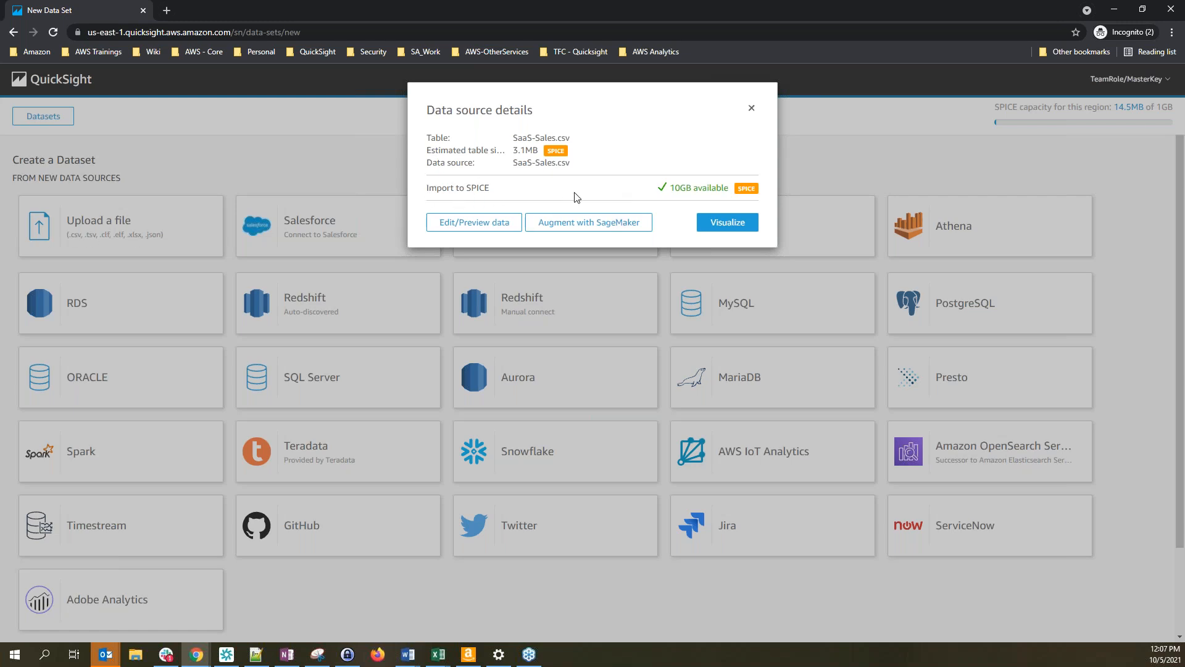
pyautogui.click(473, 233)
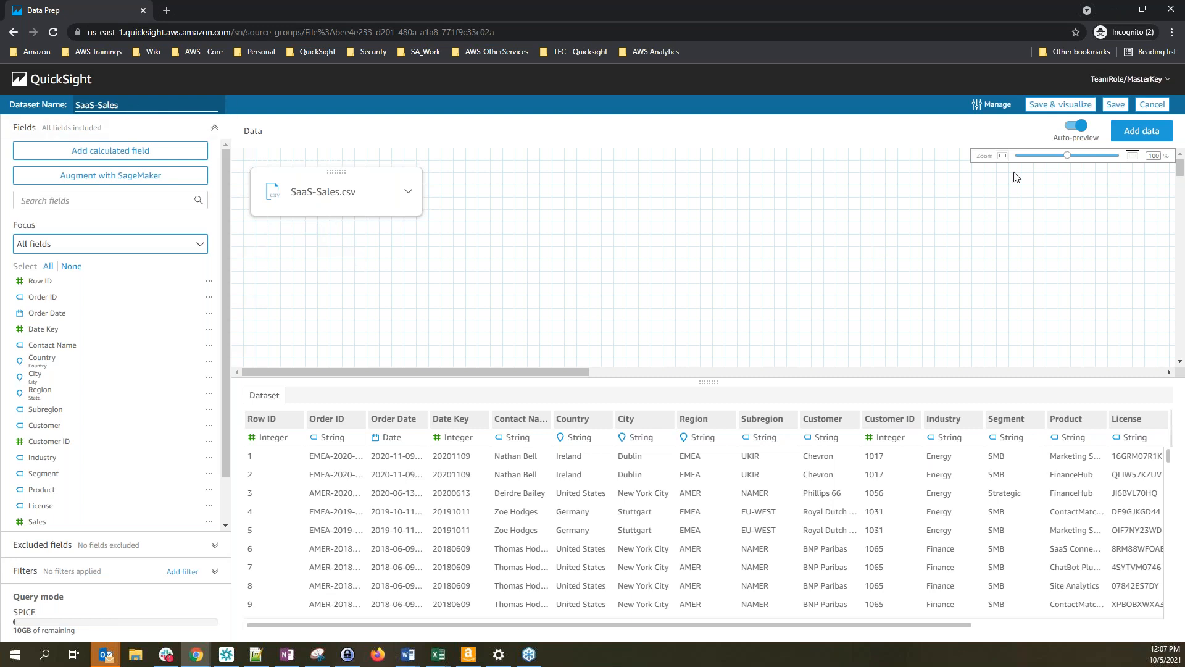
# Save the SaaS-Sales dataset and return to the QuickSight window
pyautogui.click(1116, 106)
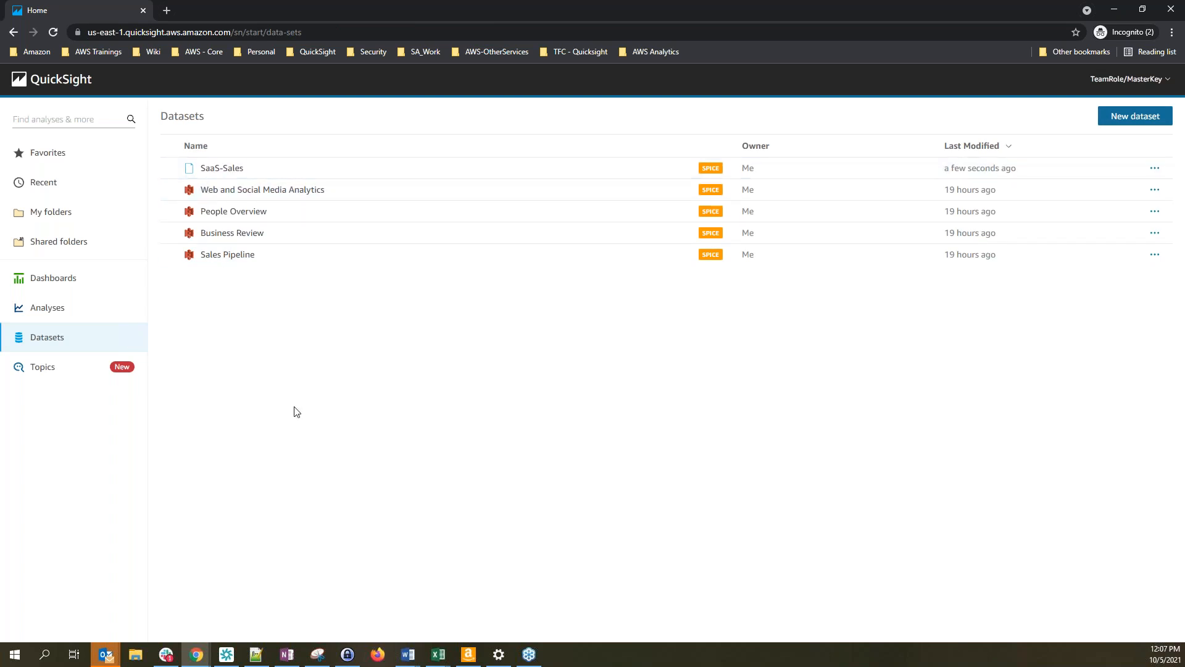
pyautogui.hotkey('alt', 'Tab')
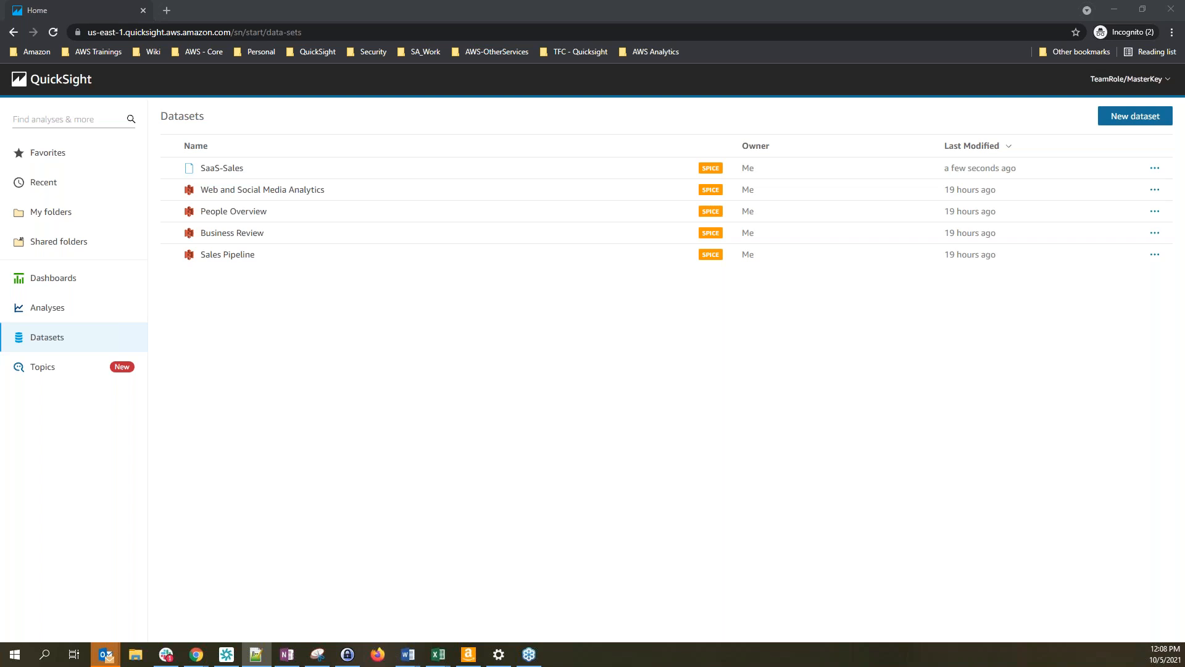
pyautogui.hotkey('alt', 'Tab')
pyautogui.hotkey('alt', 'Tab')
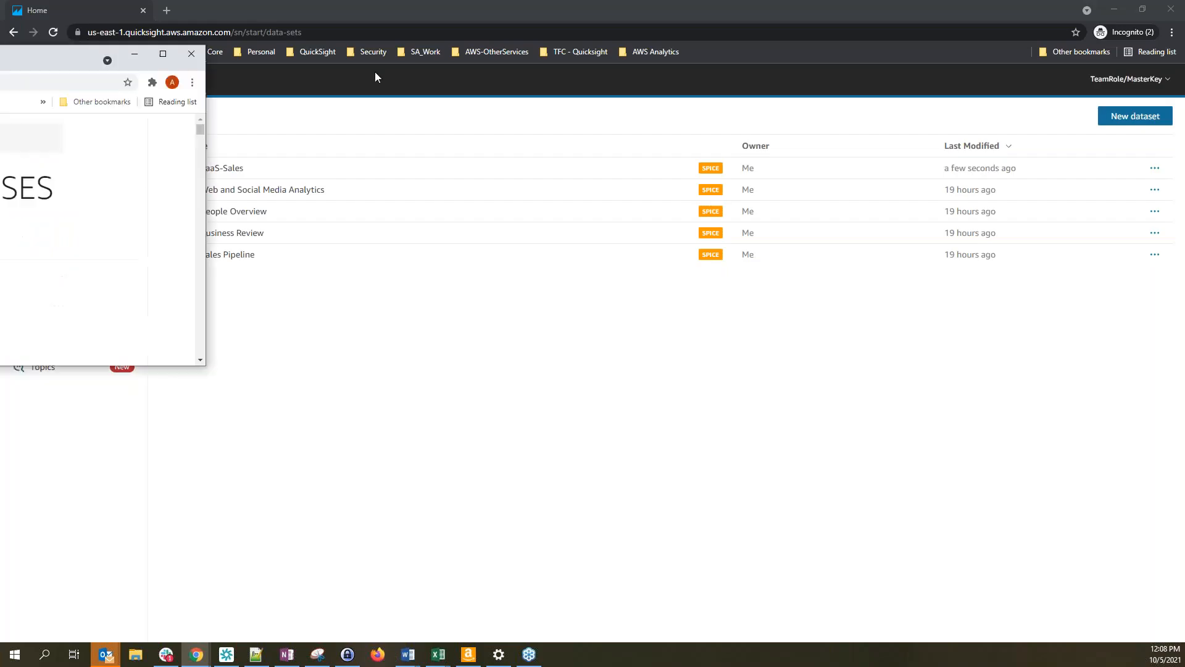
# Copy the Fiscal Calendar S3 data source URL from the workshop instructions
pyautogui.click(773, 69)
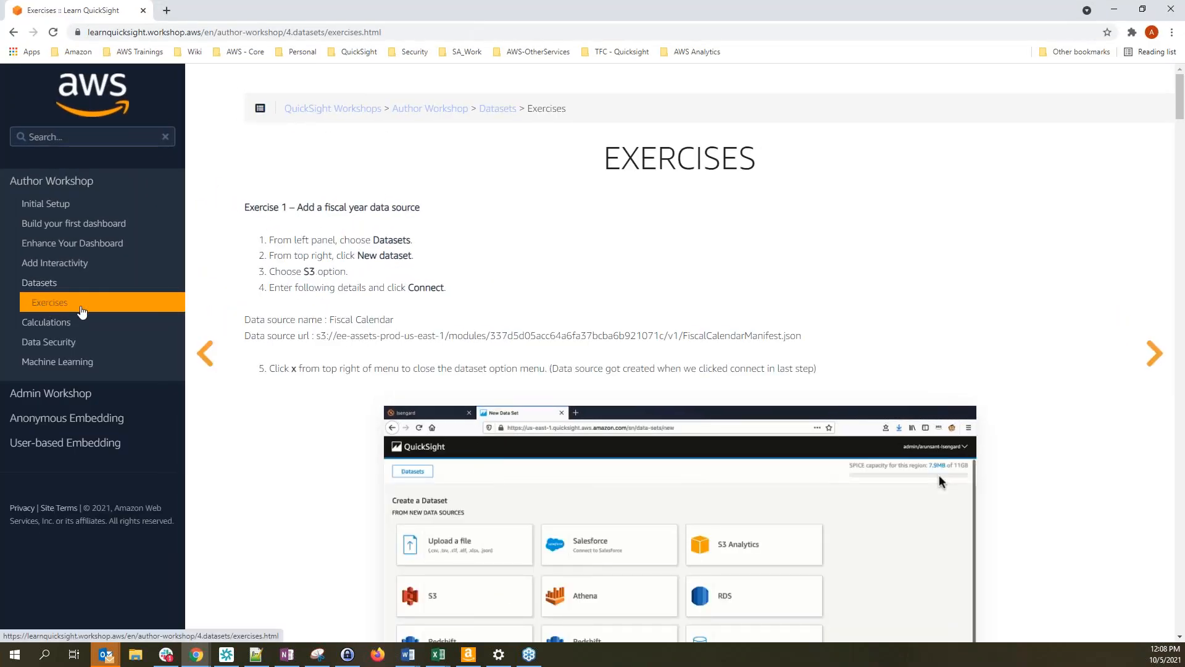
pyautogui.moveTo(314, 337); pyautogui.dragTo(805, 337)
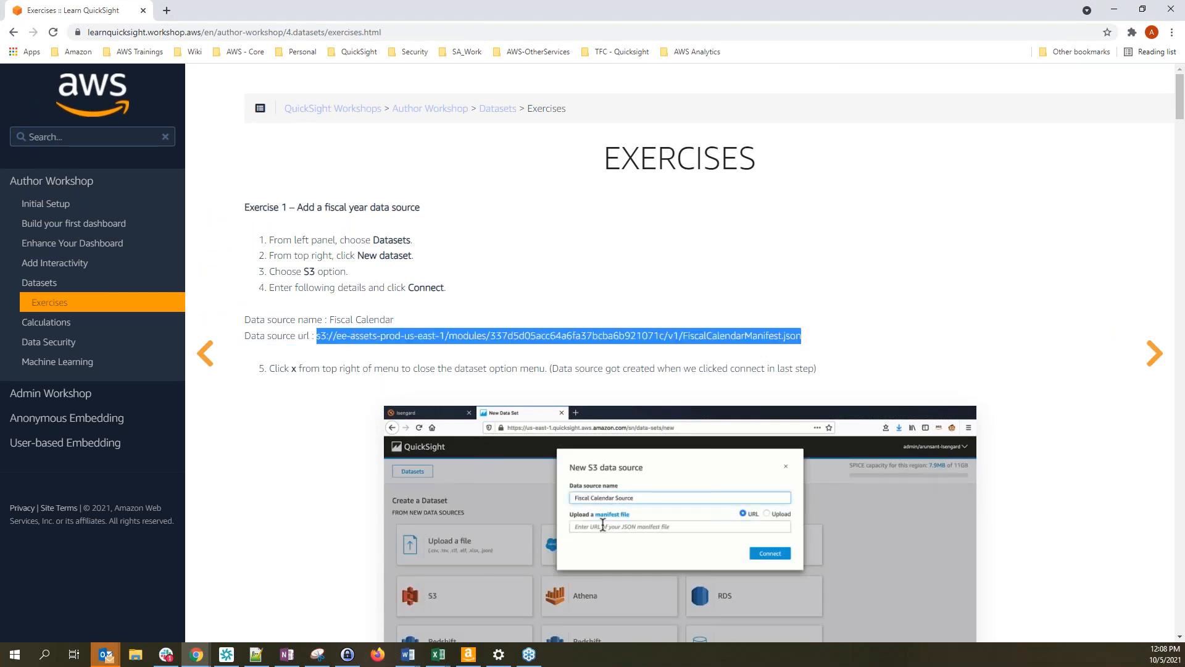
pyautogui.hotkey('alt', 'Tab')
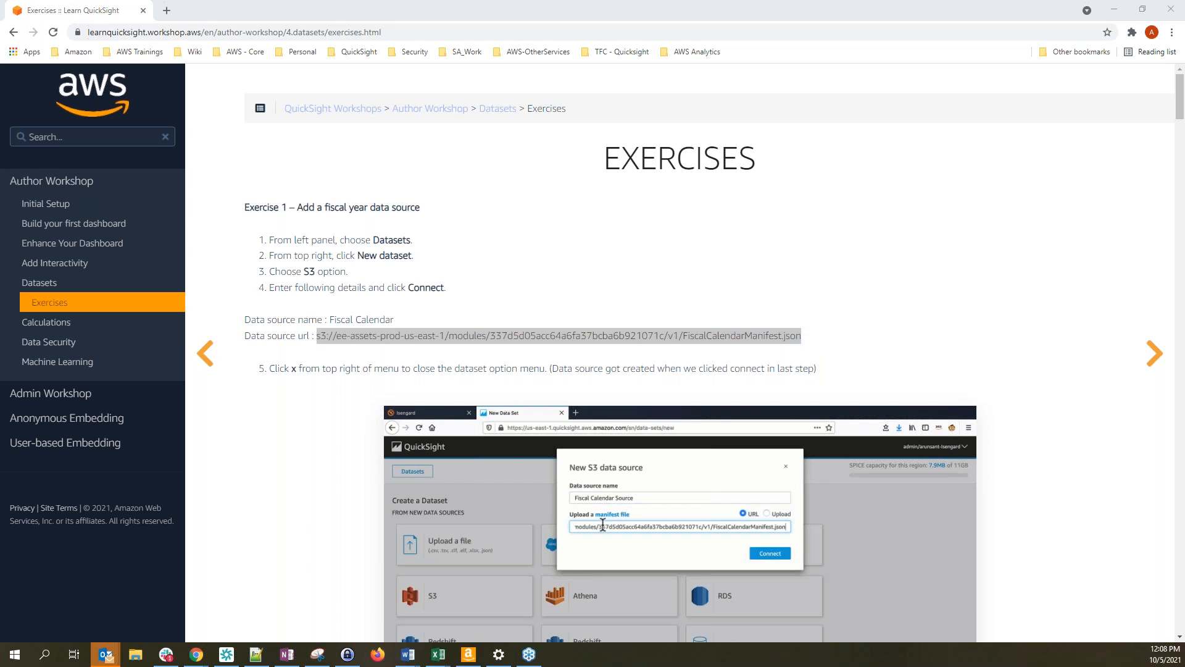
pyautogui.click(595, 15)
pyautogui.hotkey('alt', 'Tab')
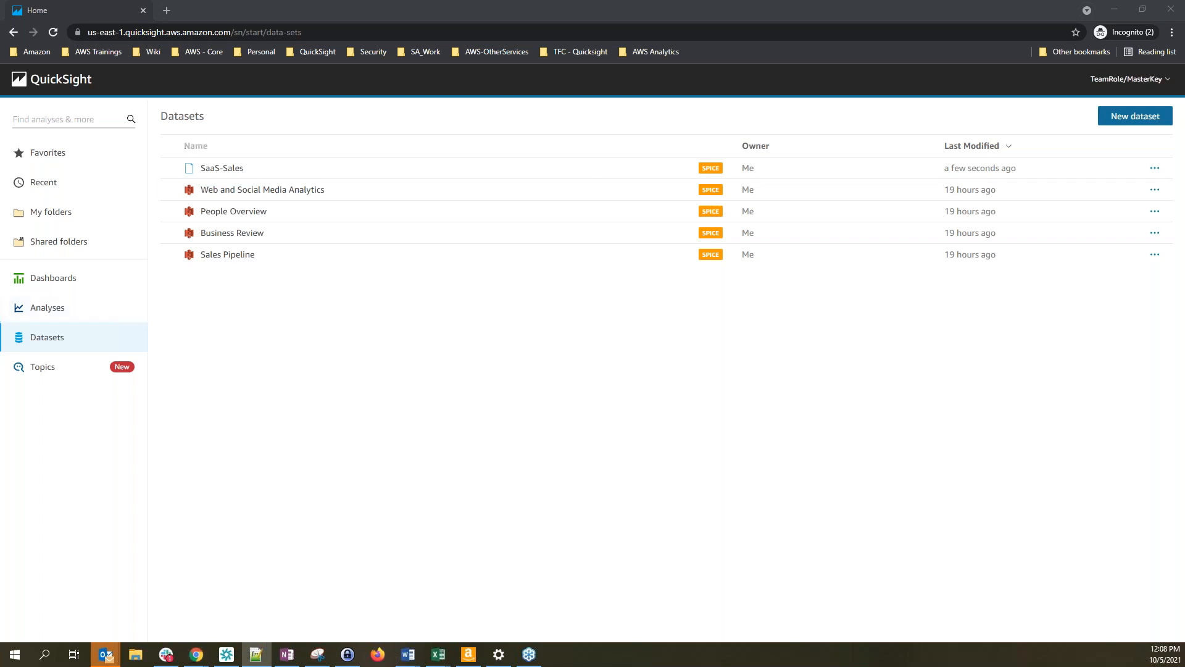
# Start a new Amazon S3 dataset and name the data source Fiscal Calendar
pyautogui.click(52, 345)
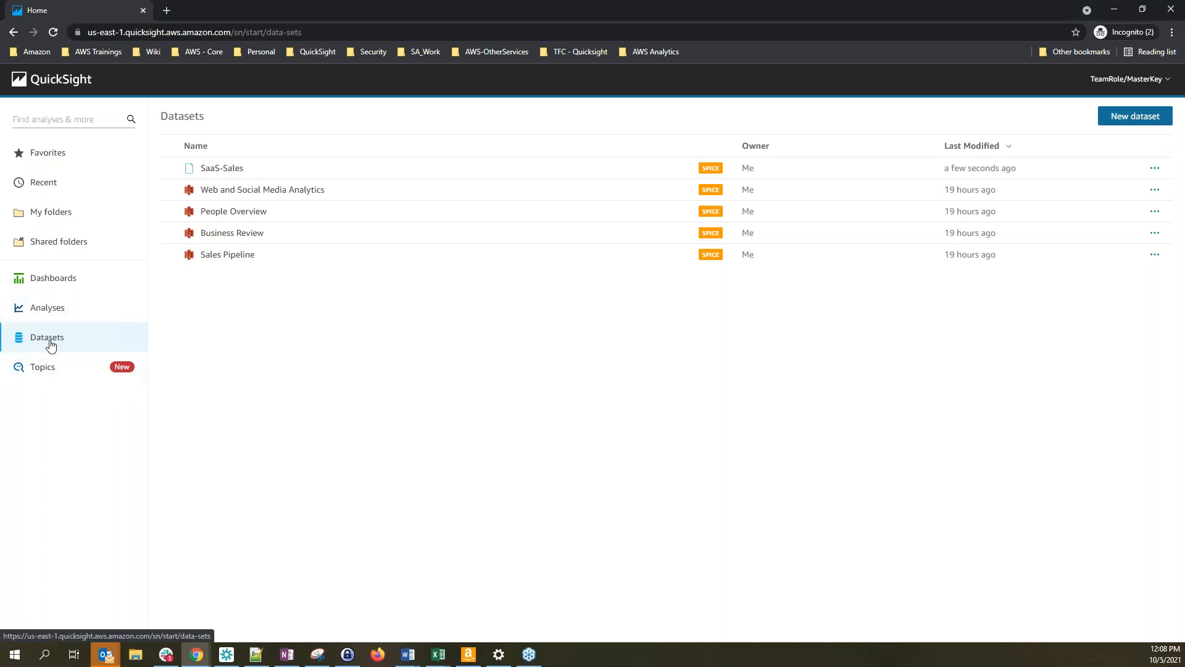
pyautogui.click(1131, 121)
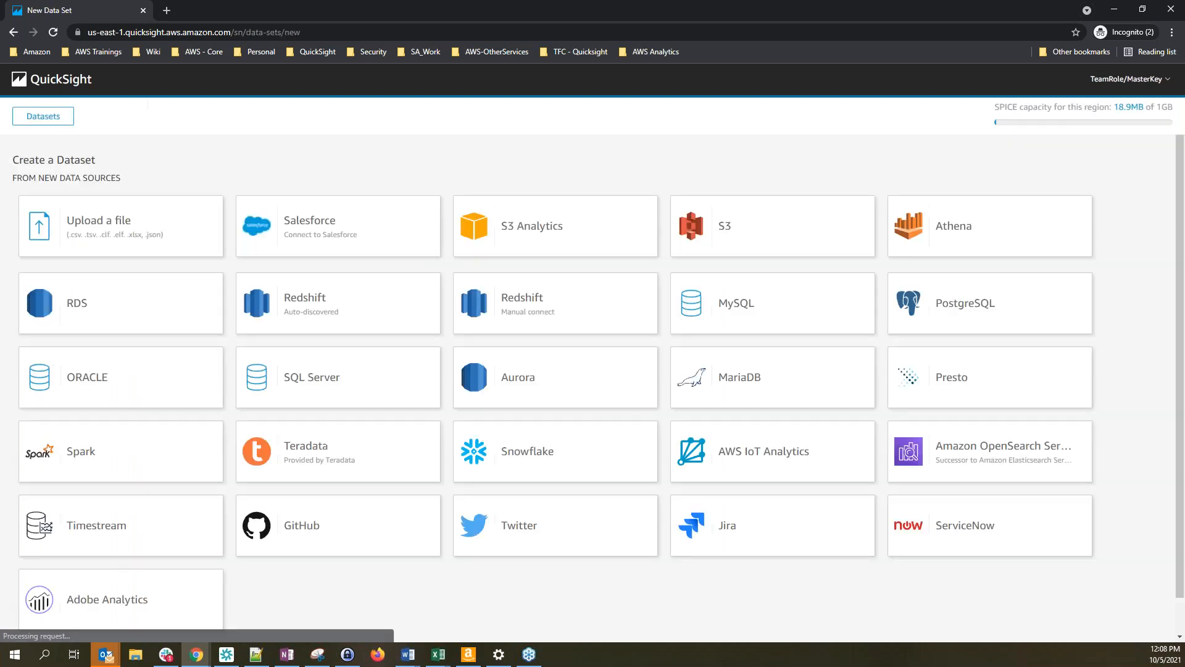
pyautogui.click(742, 236)
pyautogui.click(482, 158)
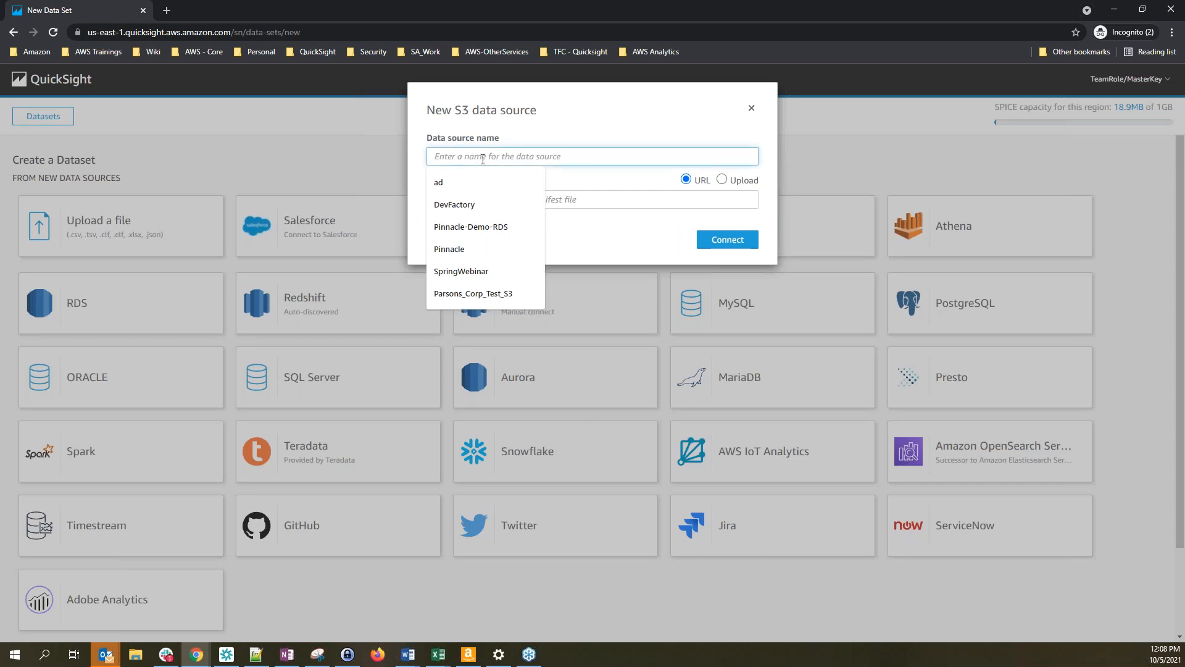
pyautogui.hotkey('alt', 'Tab')
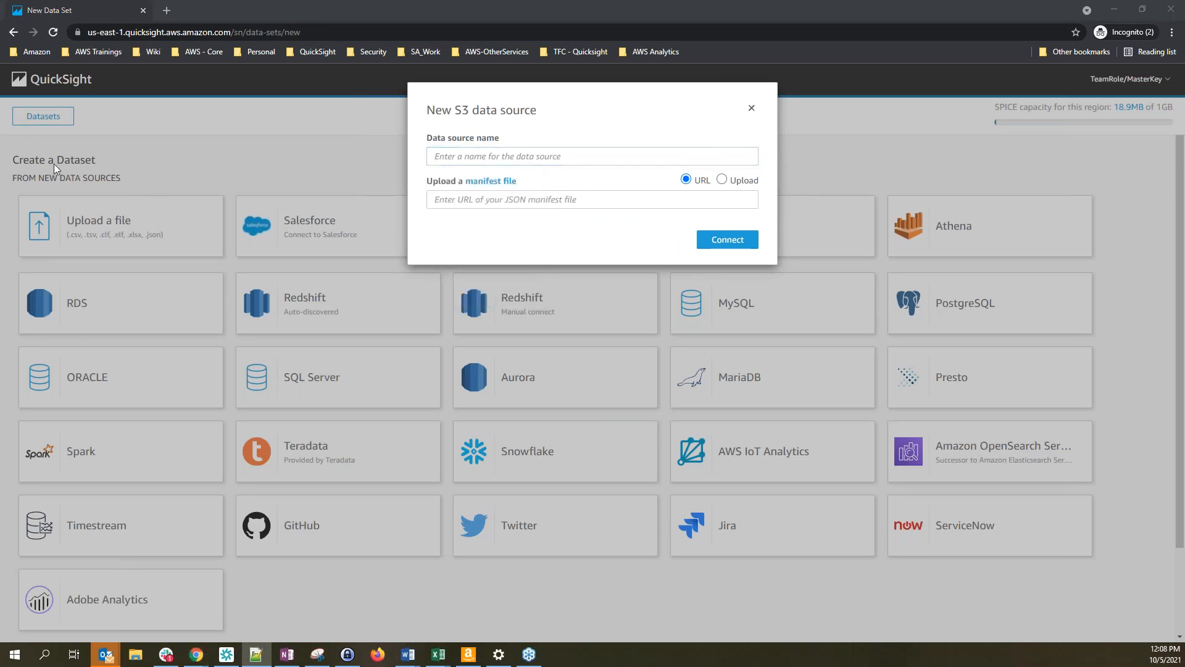
pyautogui.click(437, 156)
pyautogui.write('Fiscal Calendar')
# Paste the S3 manifest file URL, connect, and open the data in Edit/Preview
pyautogui.click(440, 201)
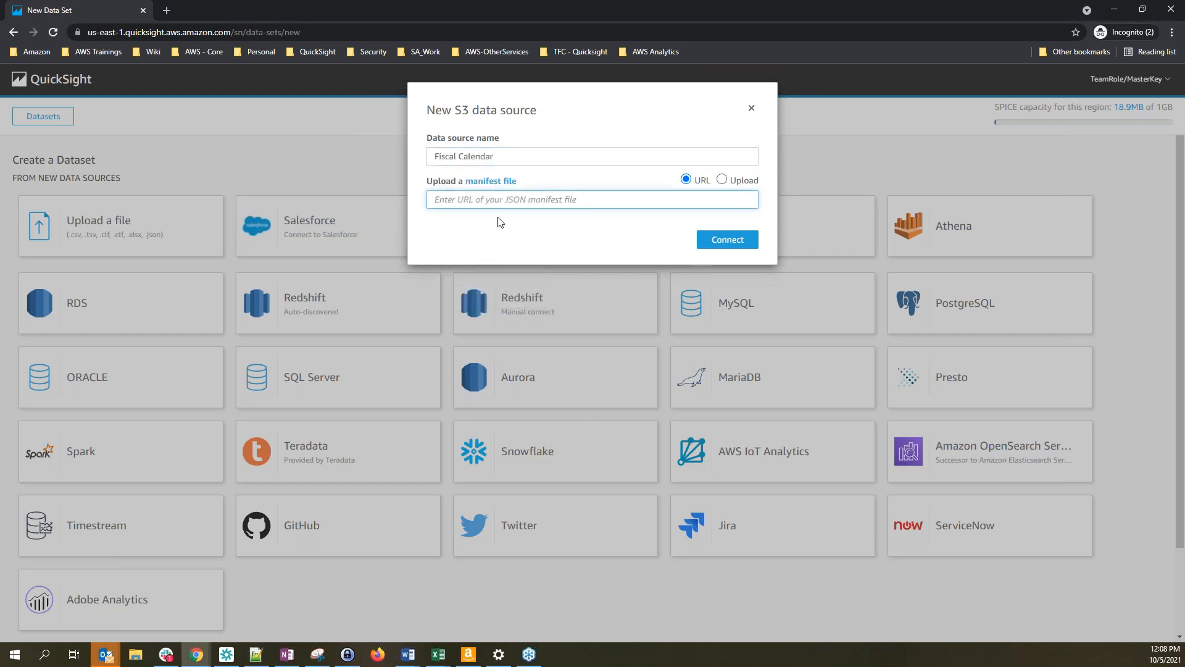
pyautogui.hotkey('alt', 'Tab')
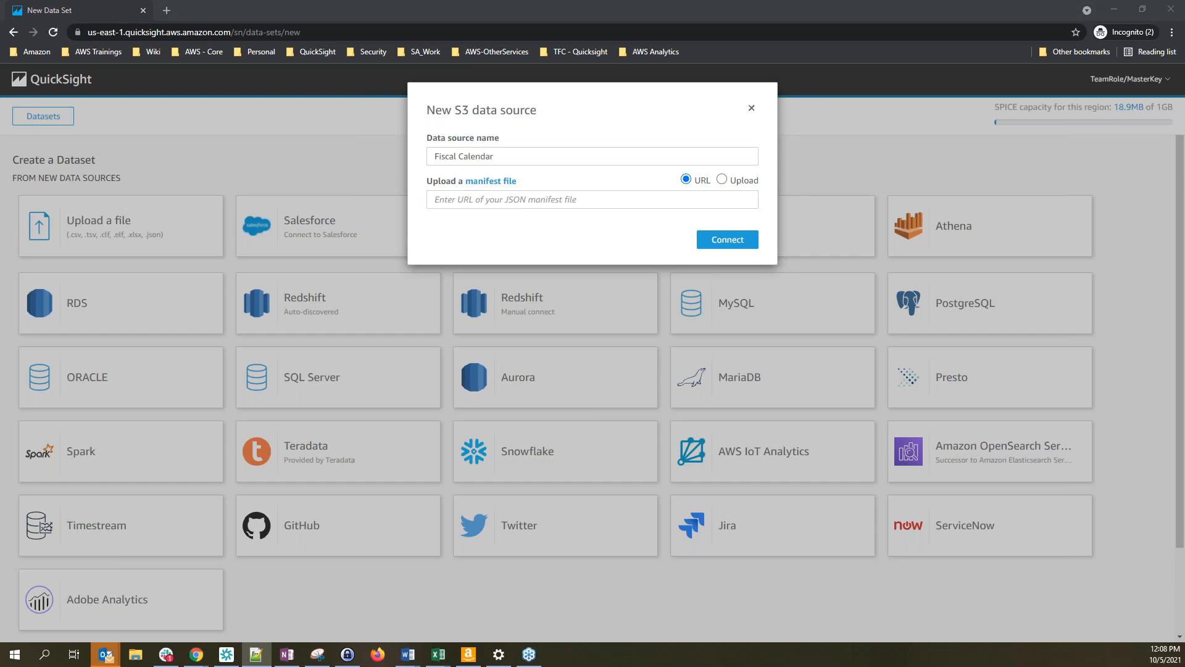
pyautogui.click(453, 199)
pyautogui.hotkey('ctrl', 'v')
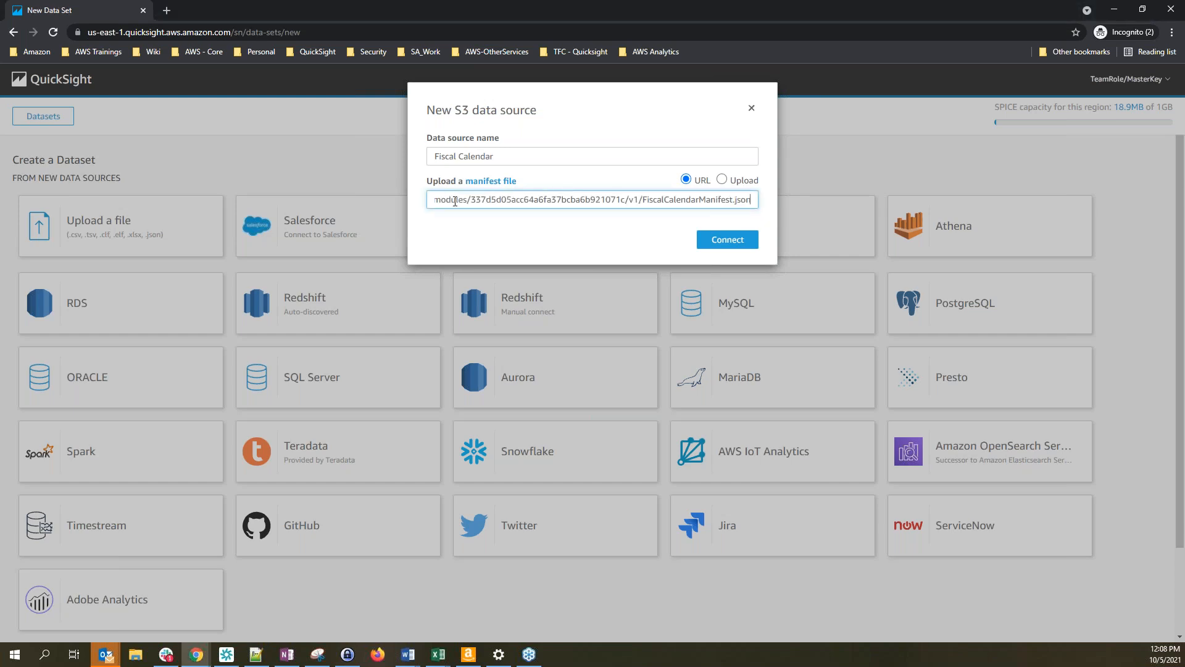
pyautogui.press('Home')
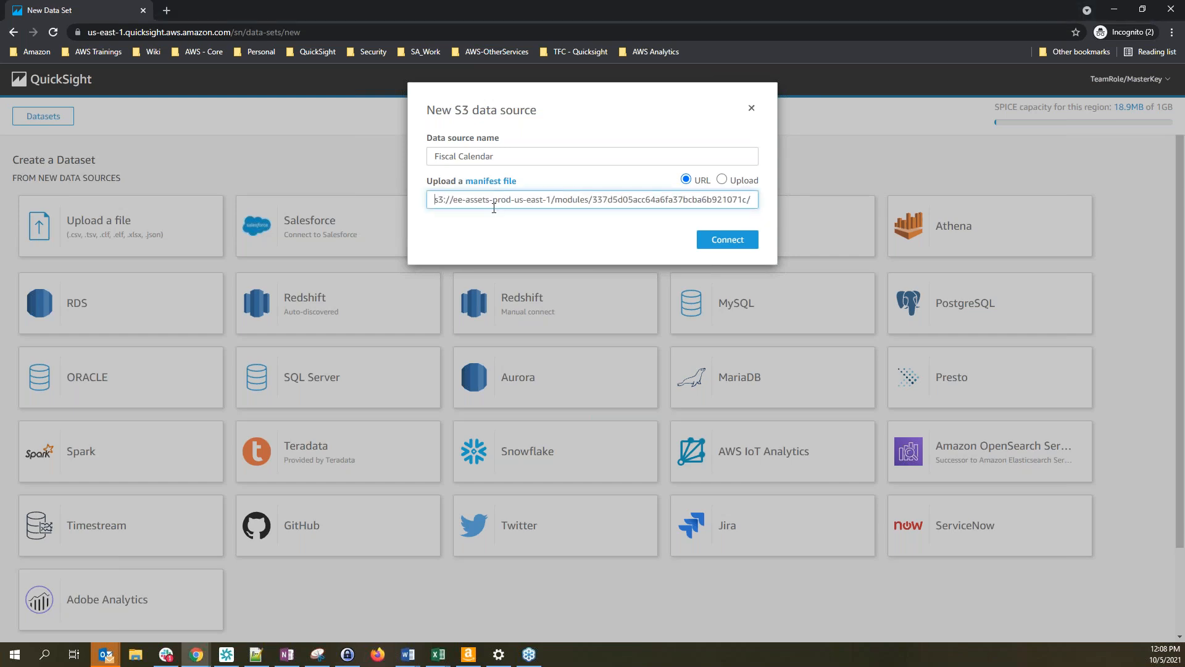
pyautogui.click(734, 240)
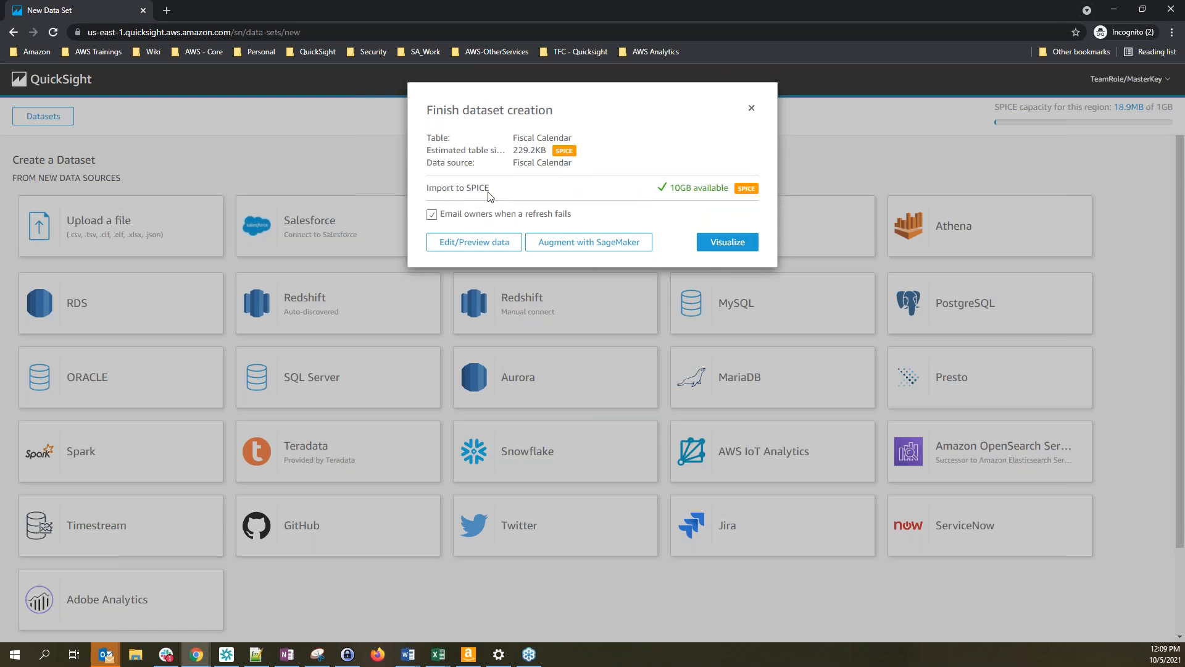
pyautogui.click(484, 246)
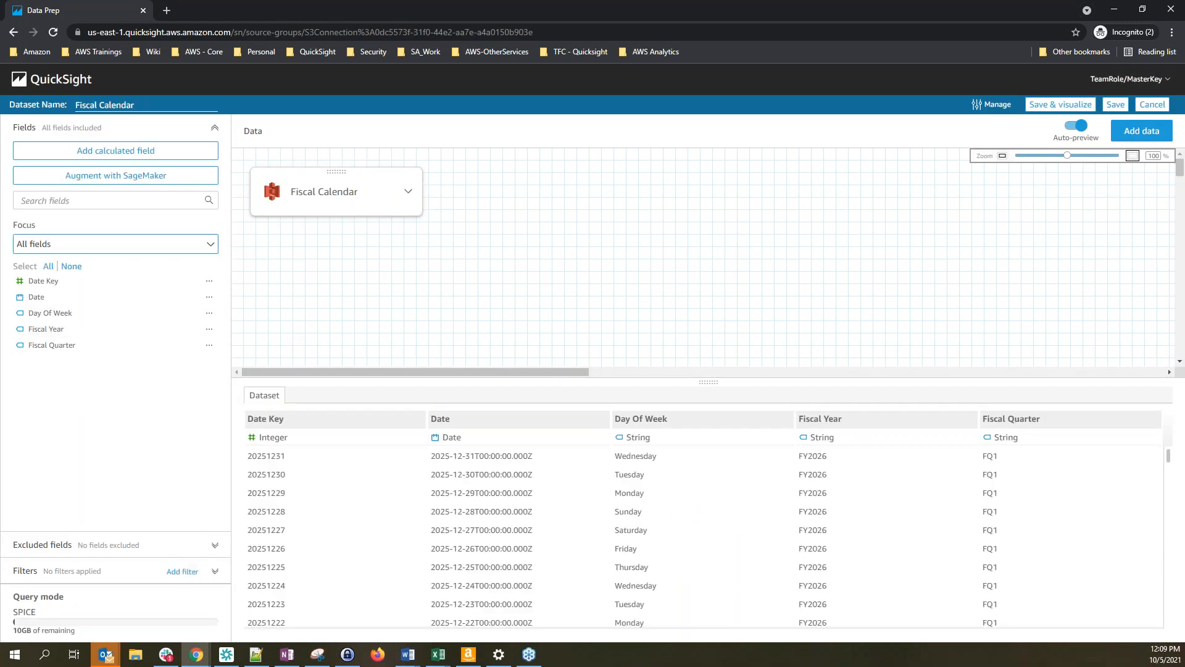
# Check a calendar preview row, then save the Fiscal Calendar dataset
pyautogui.click(327, 609)
pyautogui.click(1117, 106)
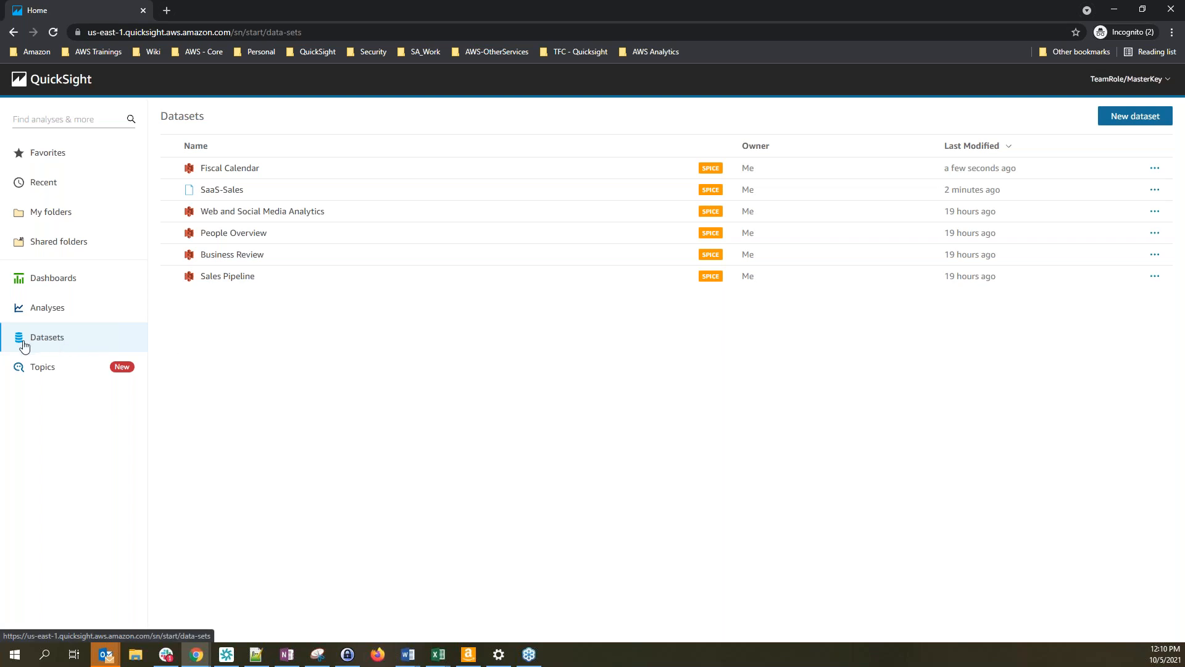
# Duplicate the SaaS-Sales dataset, appending '-Duplicate' to the copy's name
pyautogui.click(229, 197)
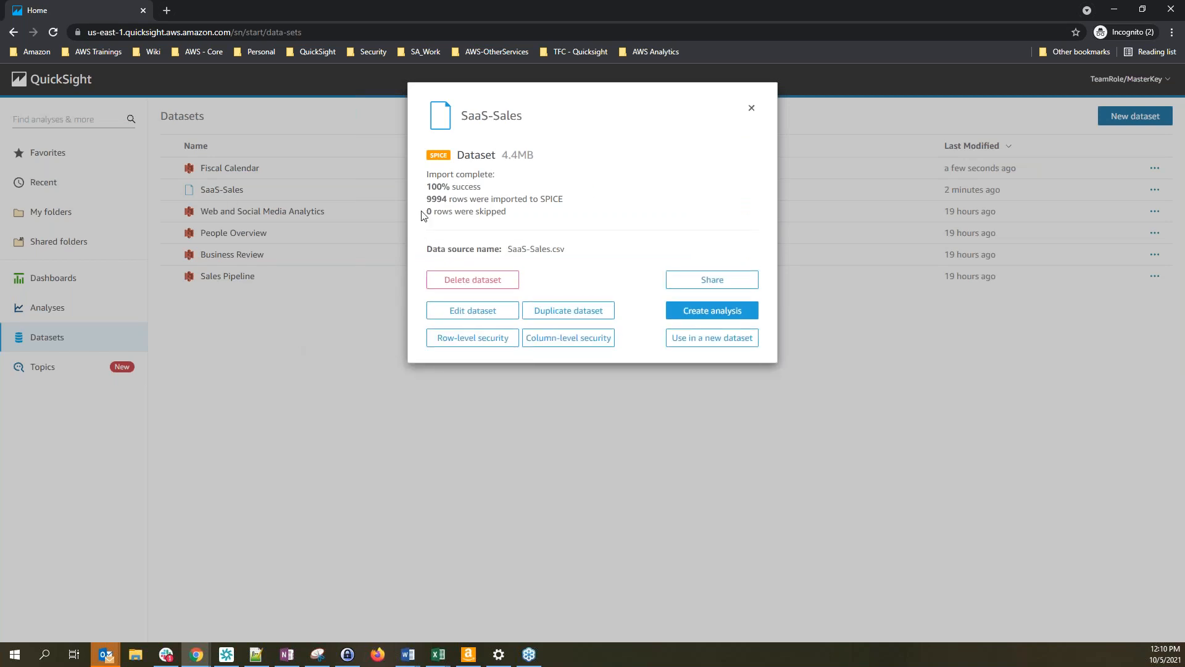
pyautogui.click(581, 313)
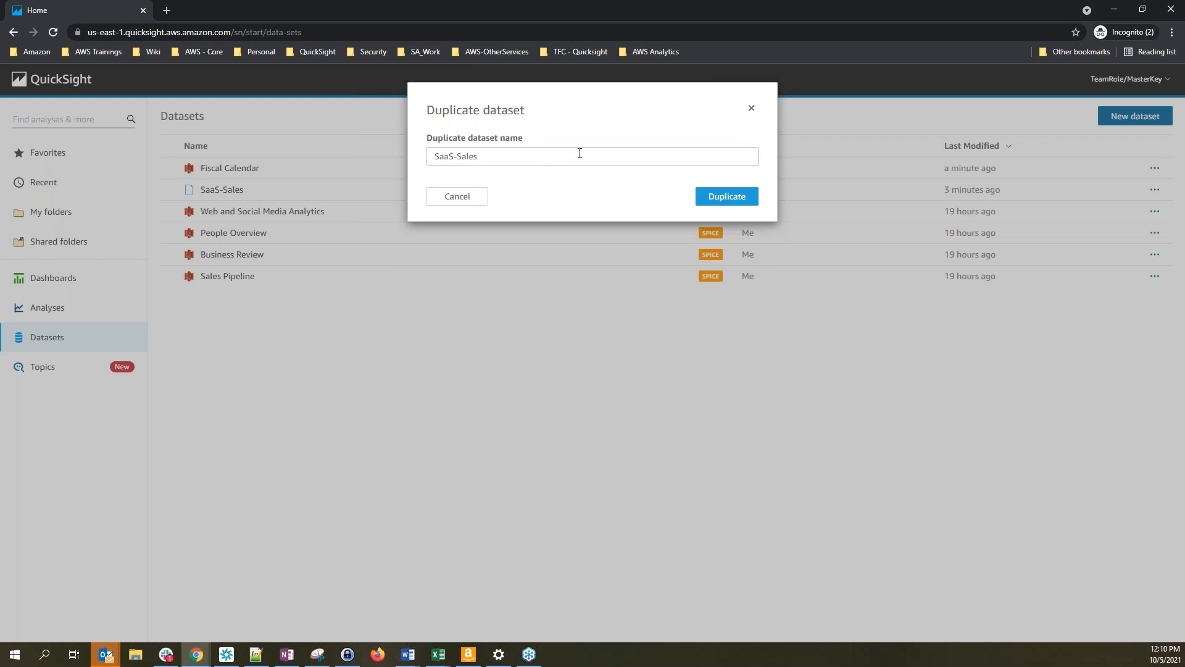
pyautogui.hotkey('alt', 'Tab')
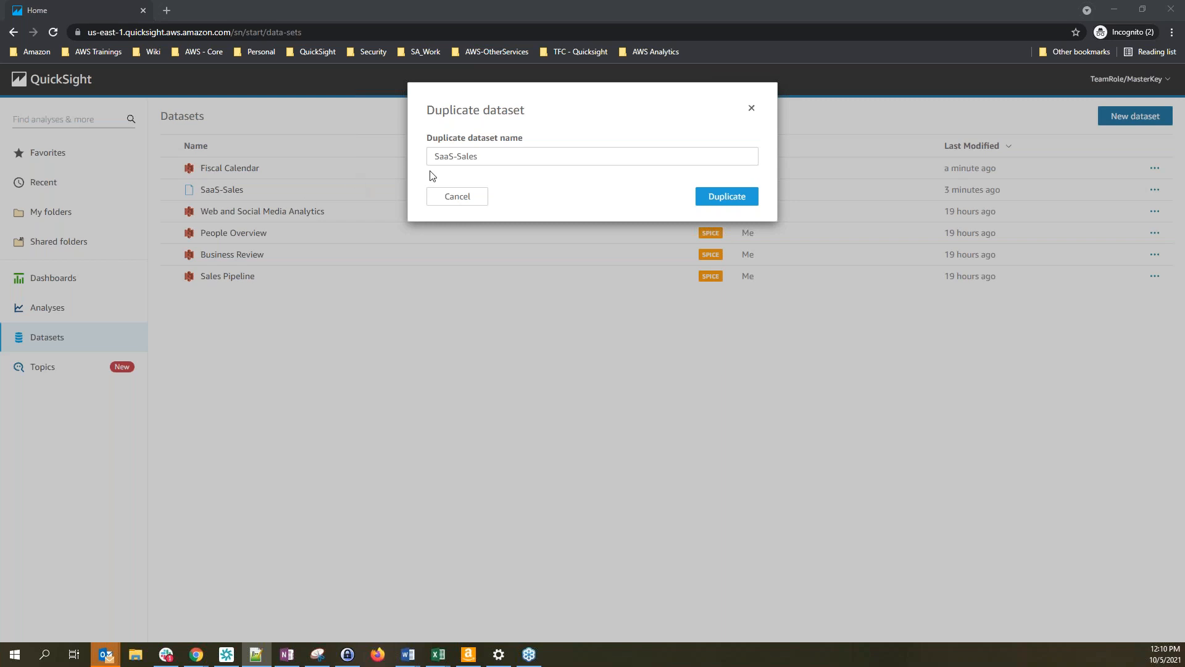
pyautogui.click(509, 158)
pyautogui.write('-Duplicate')
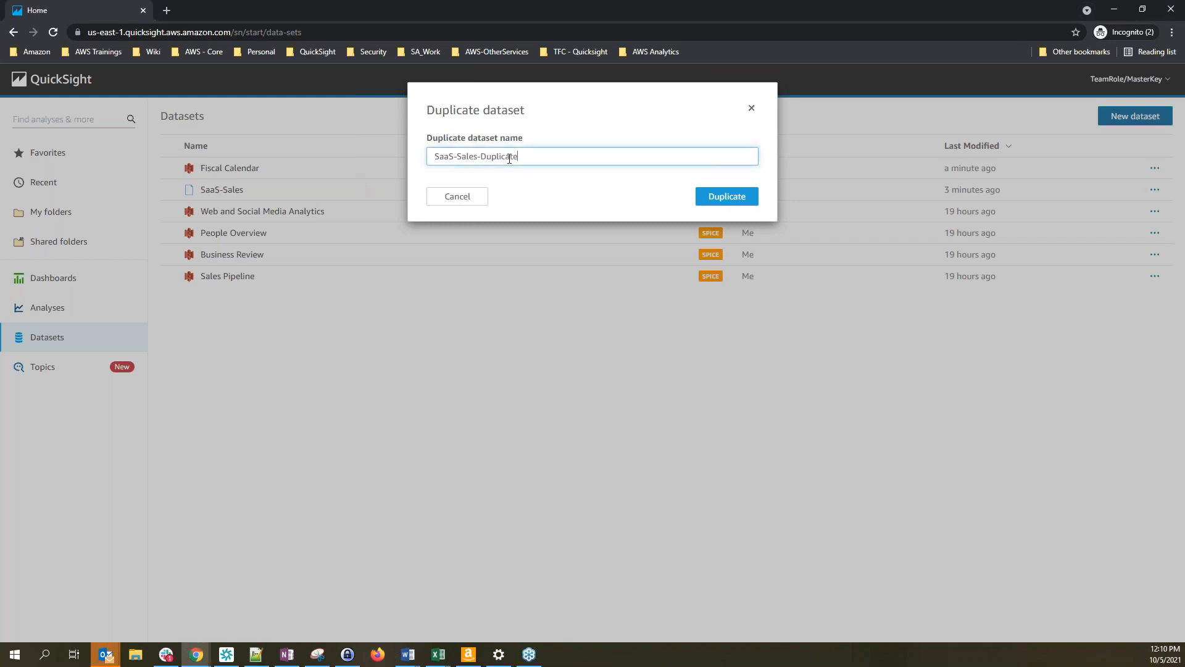
pyautogui.click(743, 199)
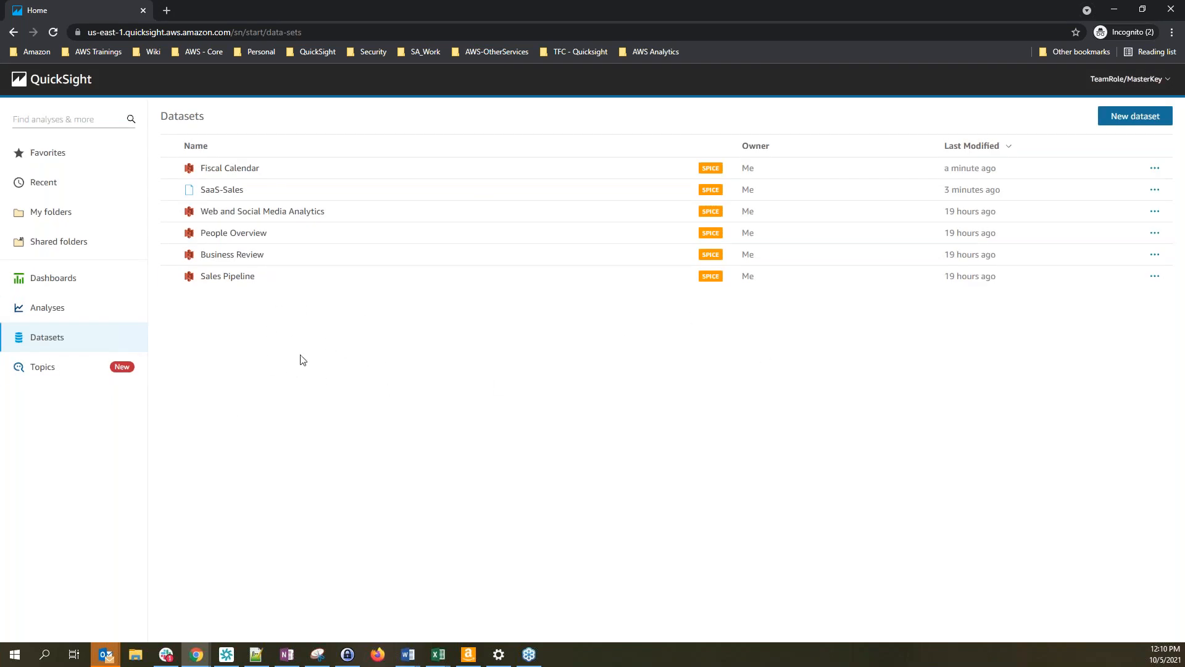
# Reload the Datasets page, select SaaS-Sales-Duplicate, and choose Edit dataset
pyautogui.click(59, 36)
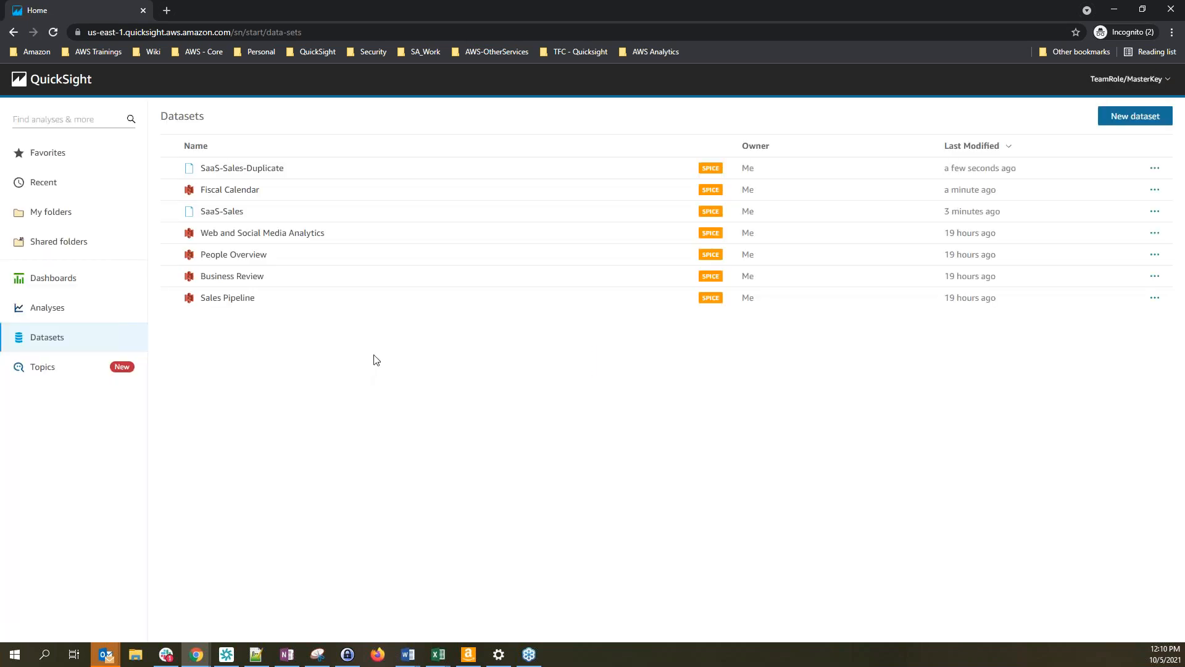
pyautogui.hotkey('alt', 'Tab')
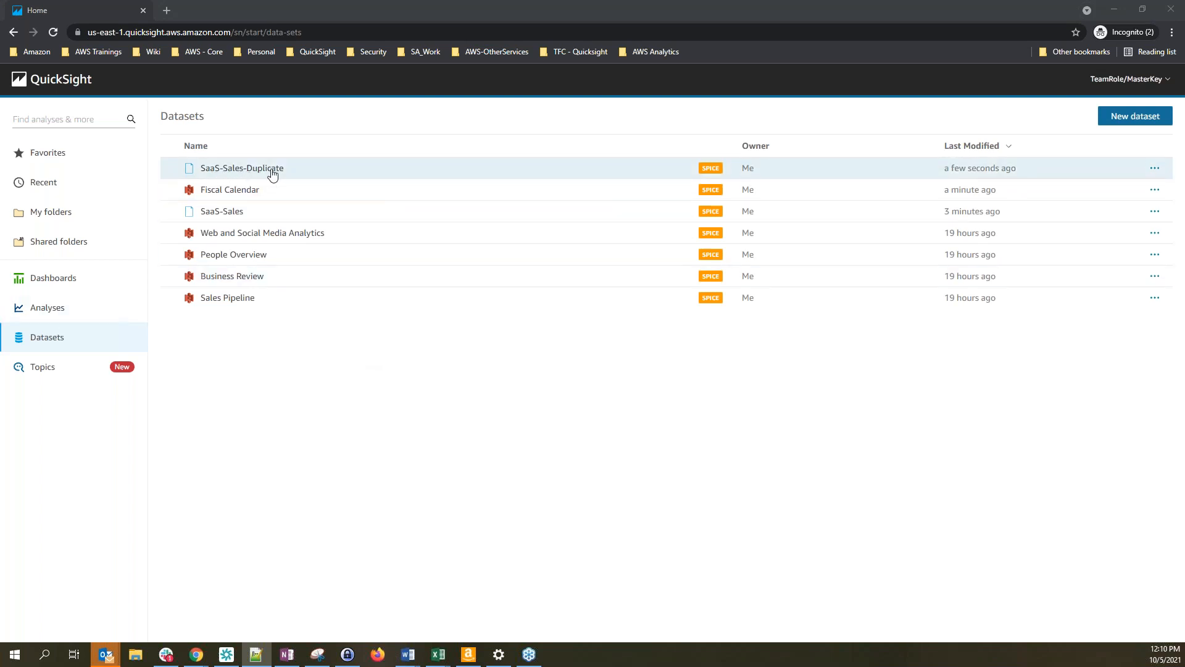
pyautogui.click(241, 170)
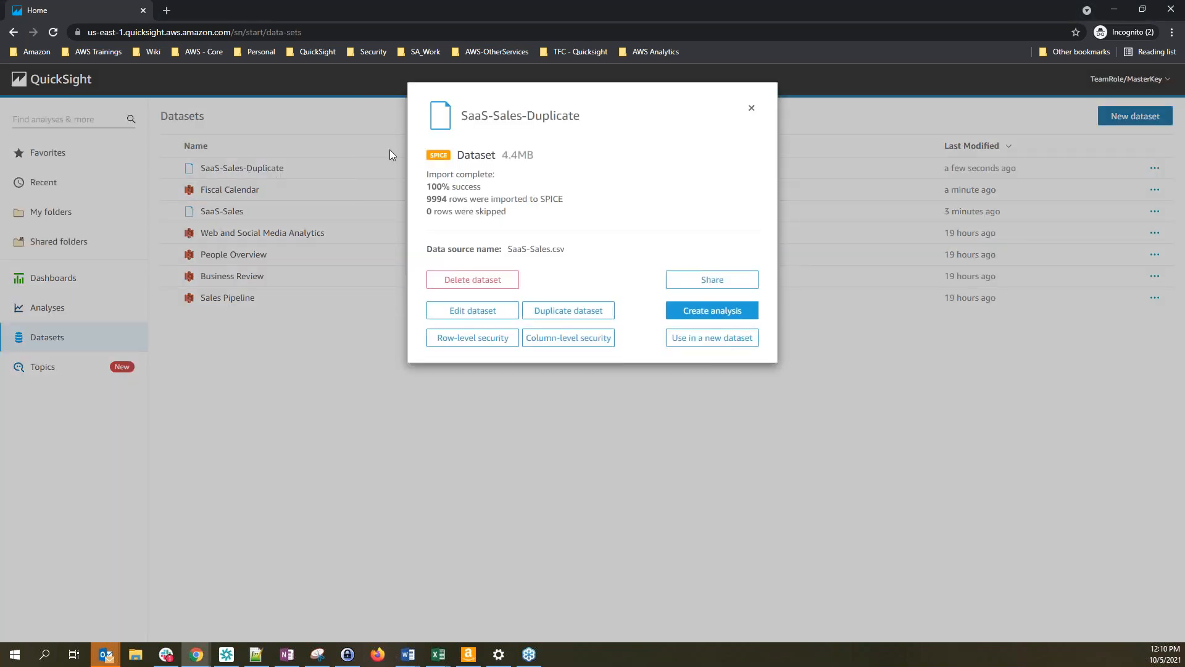
pyautogui.click(752, 108)
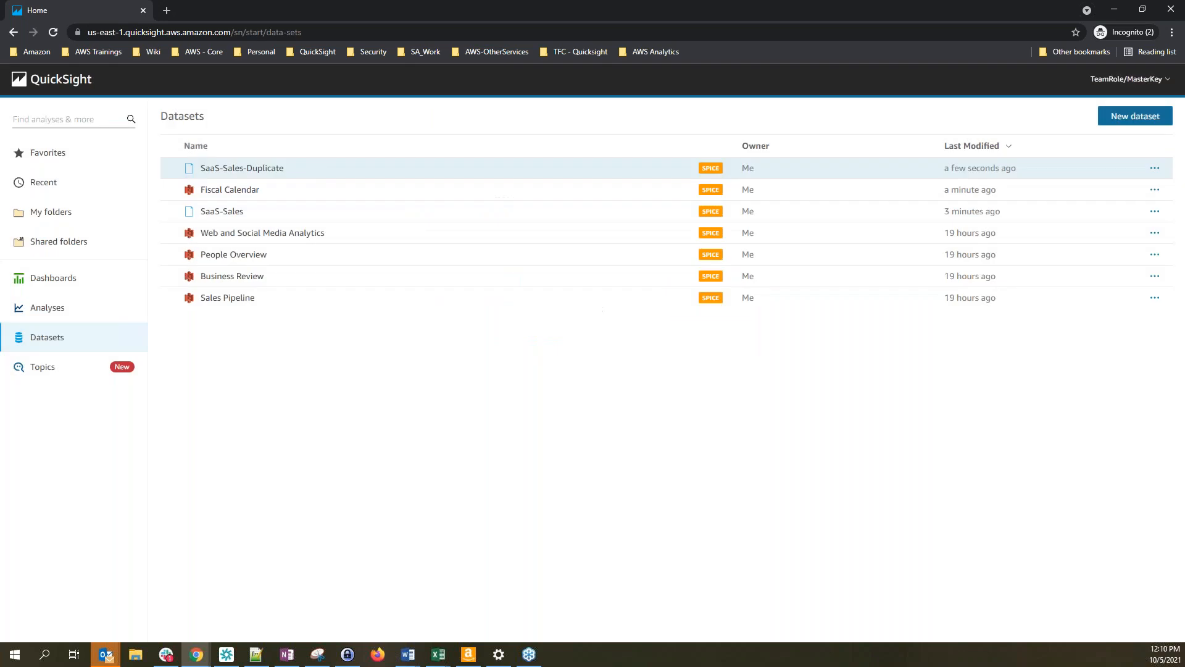
pyautogui.click(238, 170)
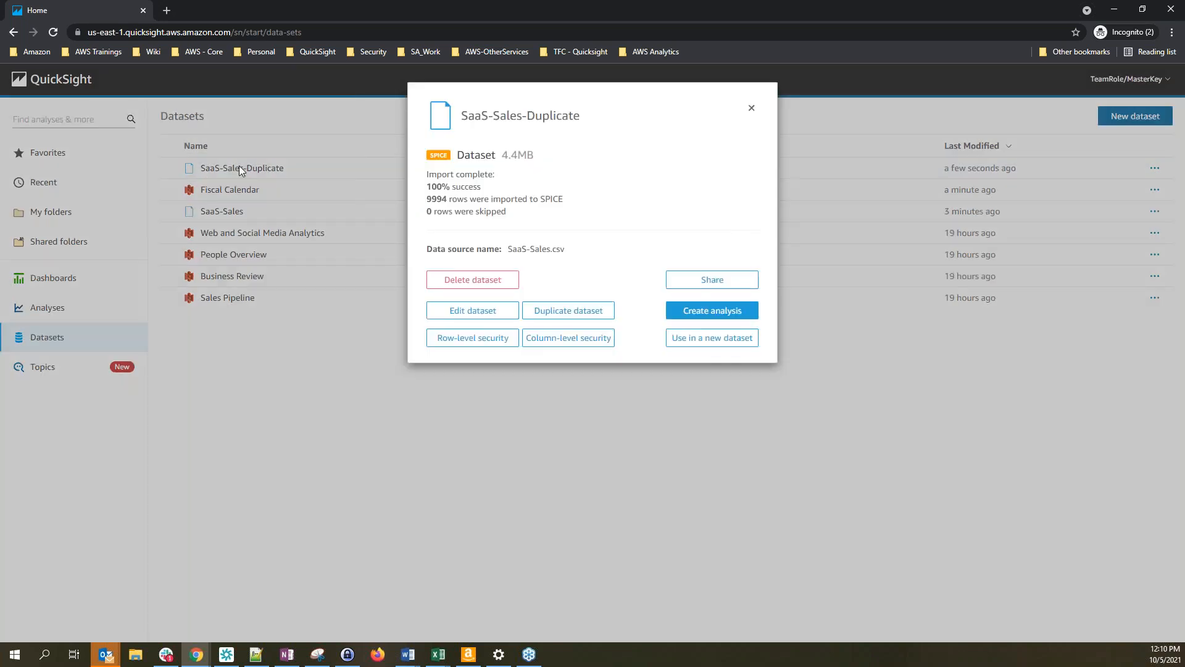
pyautogui.click(467, 316)
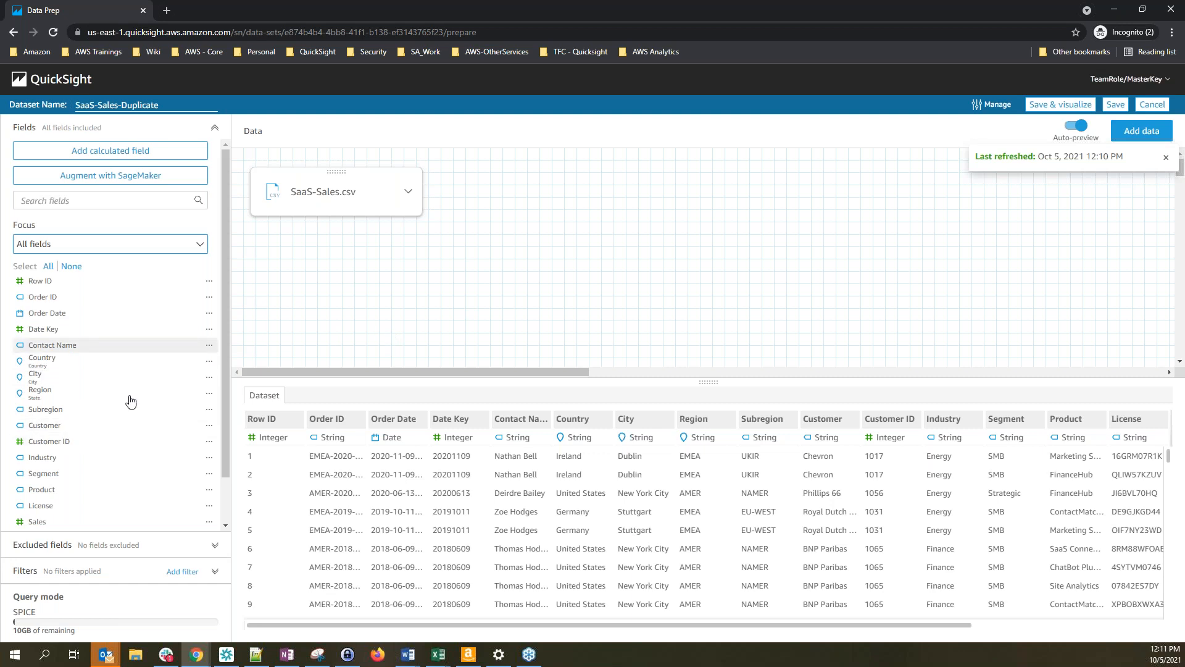
# Switch Country, City and Region to the String data type and dismiss the refresh notice
pyautogui.scroll(-1, 105, 420)
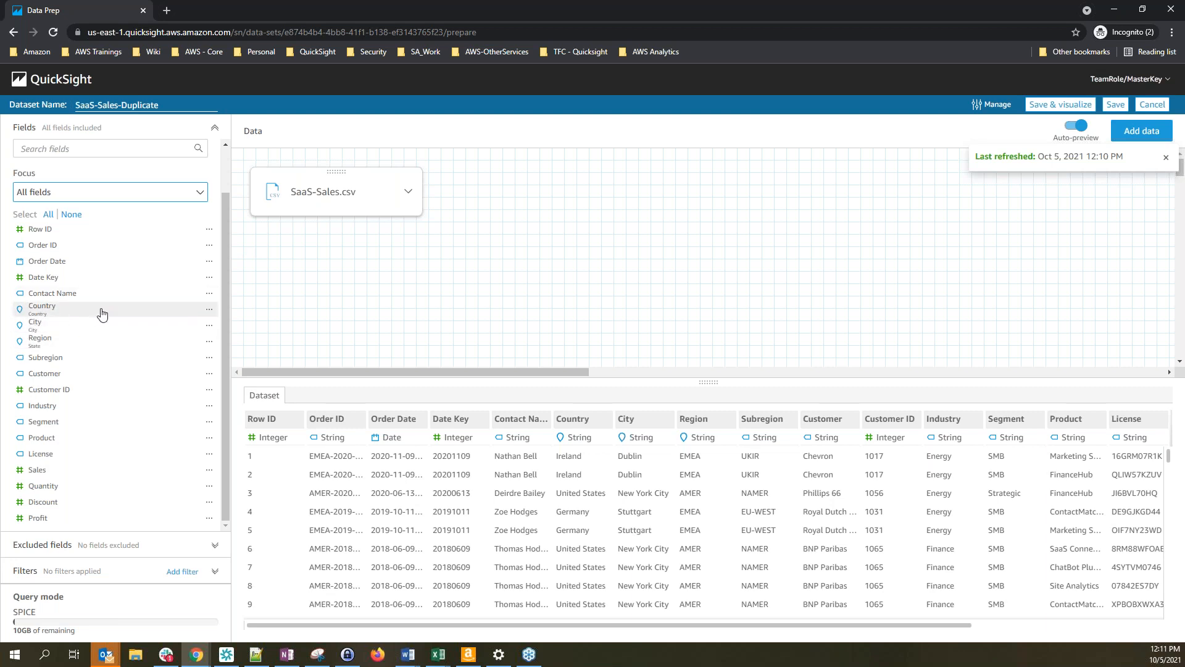
pyautogui.click(209, 311)
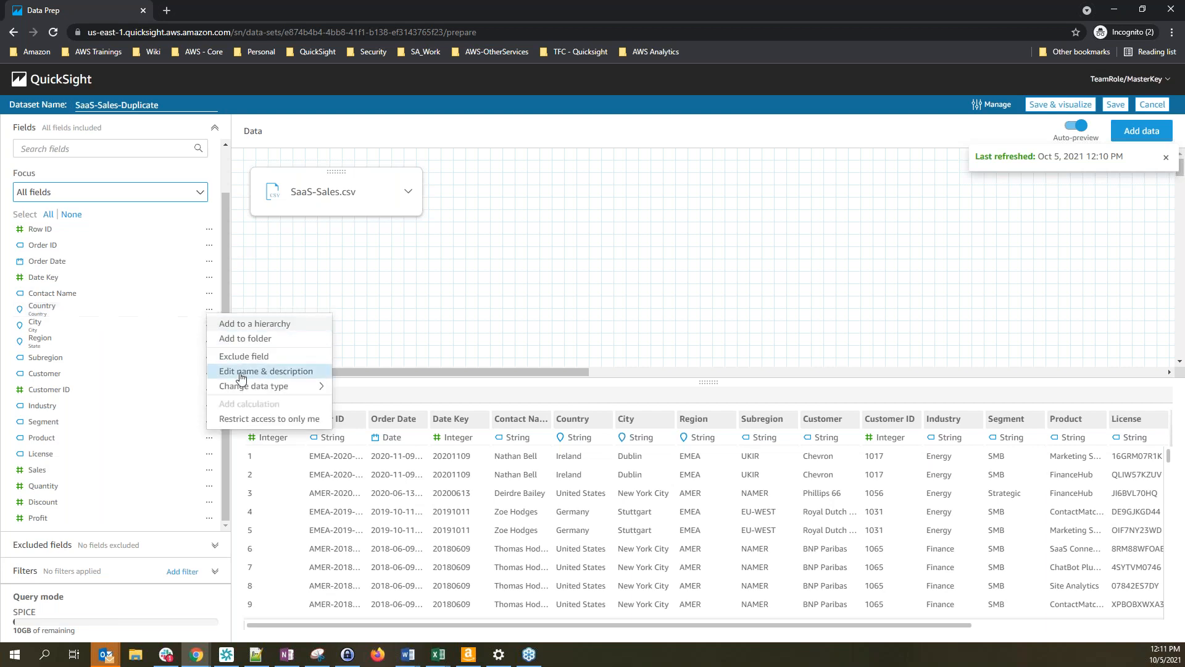
pyautogui.moveTo(247, 393)
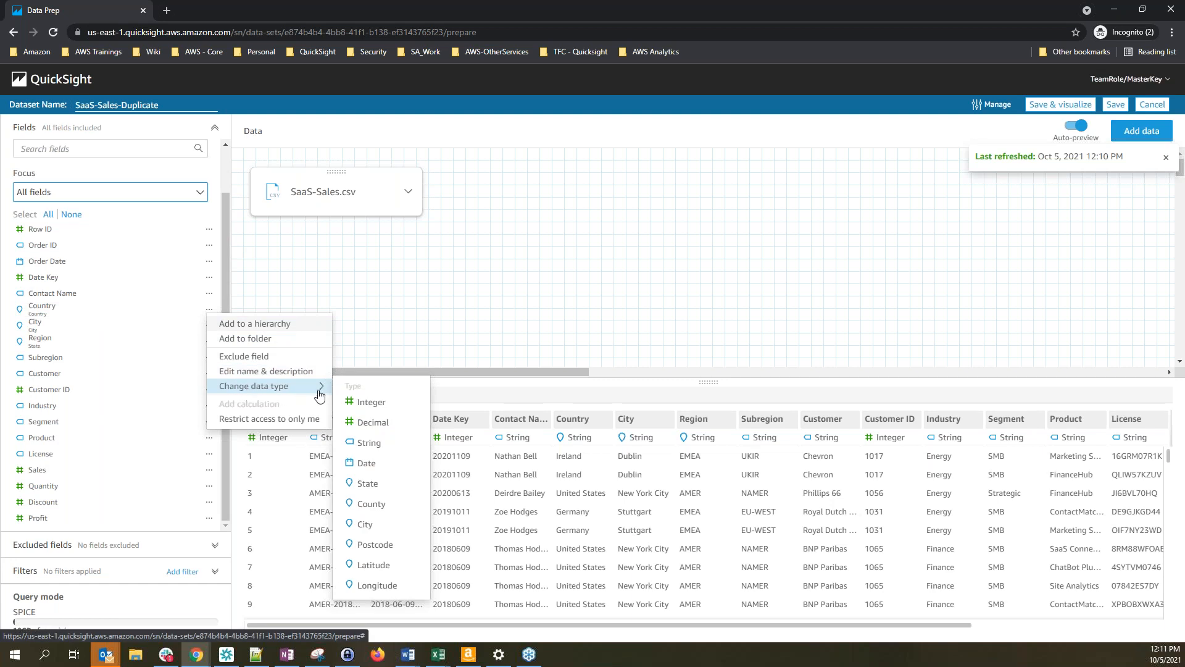
pyautogui.click(373, 448)
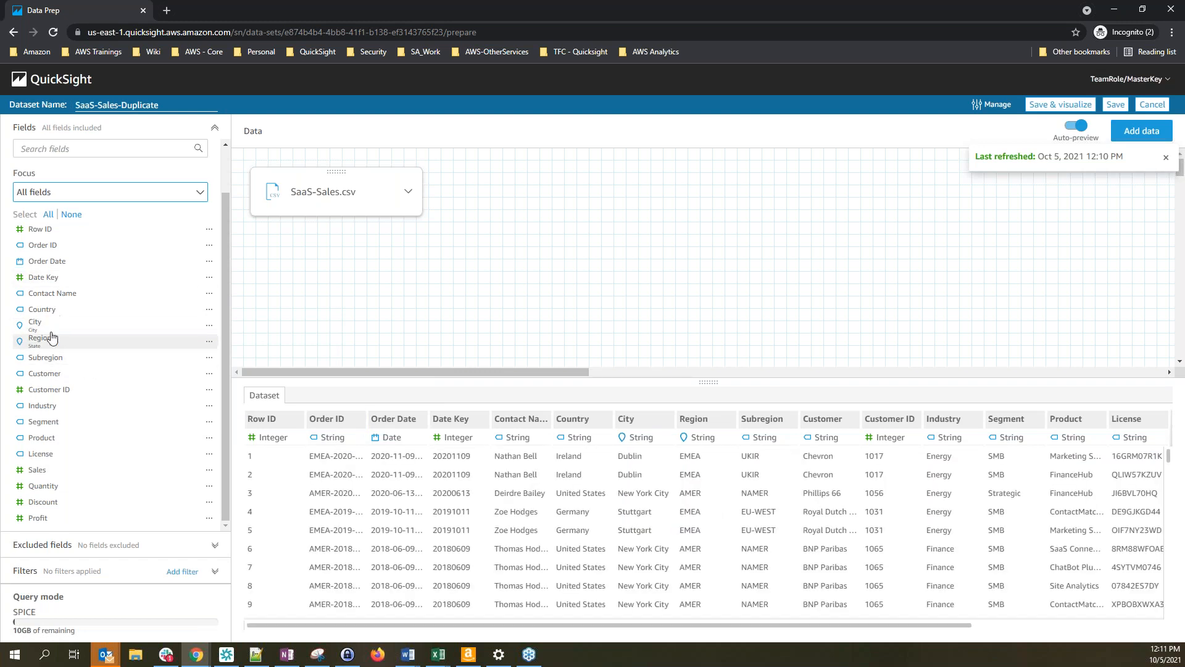
pyautogui.click(209, 328)
pyautogui.moveTo(258, 410)
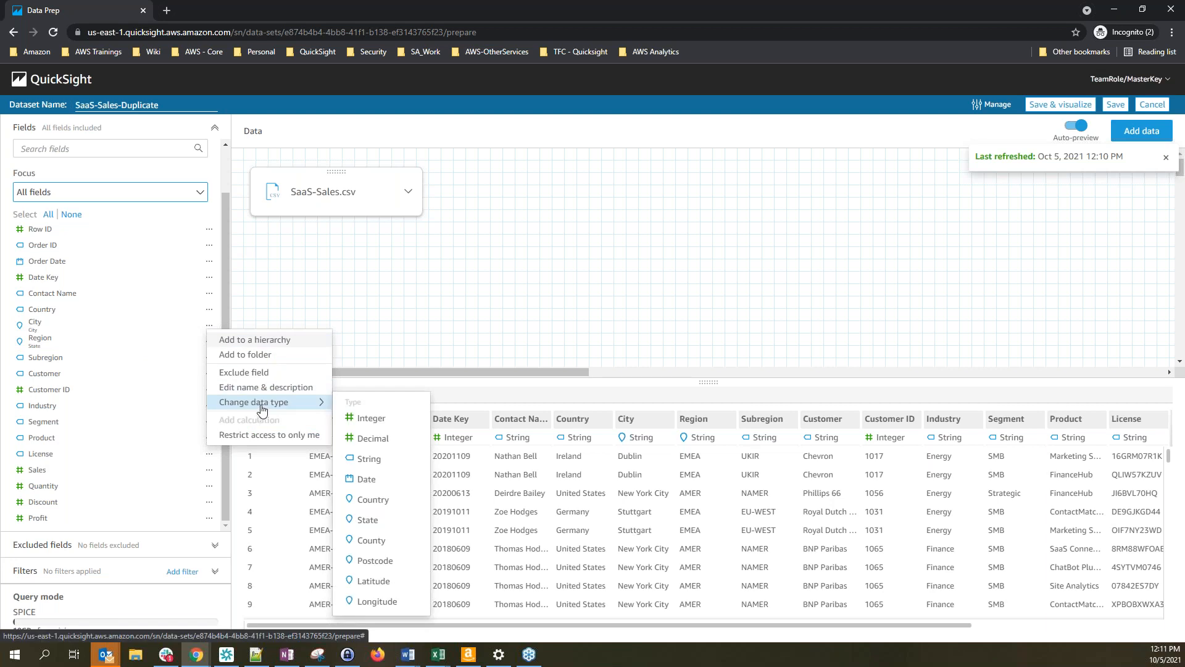
pyautogui.click(355, 459)
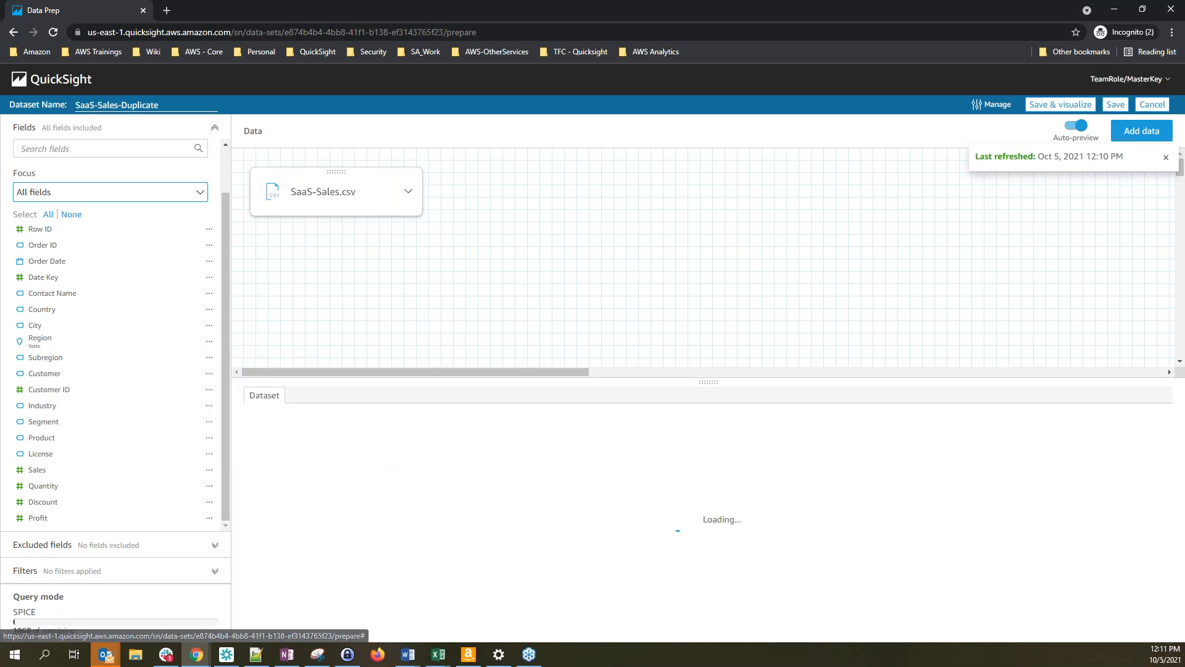
pyautogui.click(209, 343)
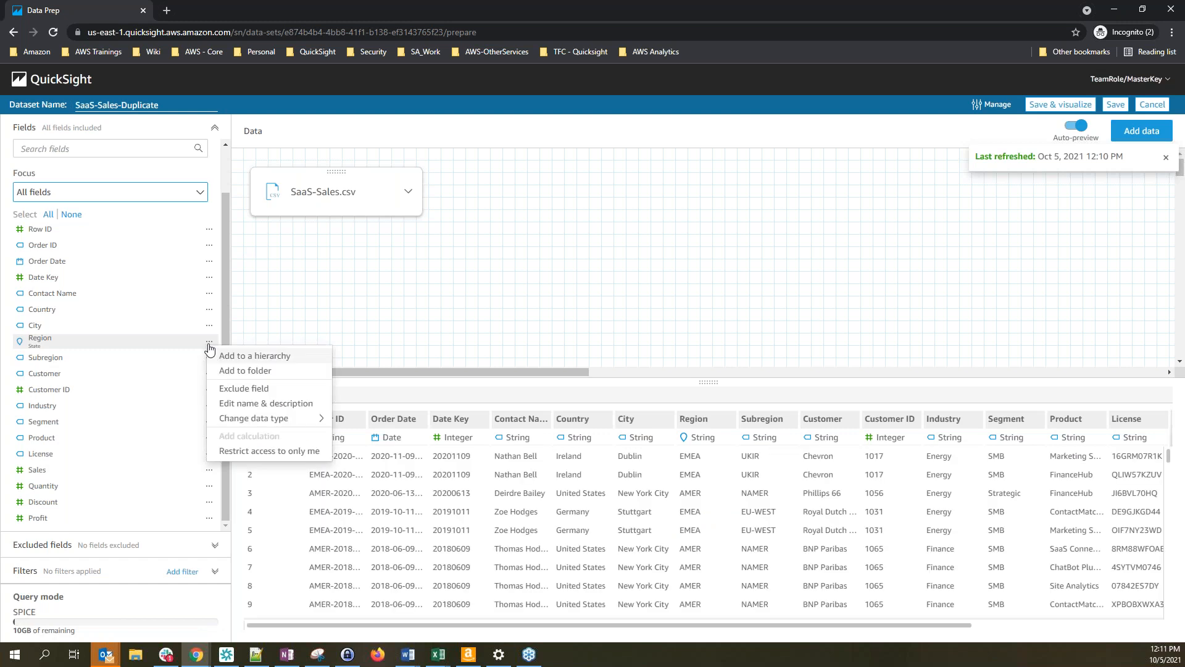
pyautogui.moveTo(242, 423)
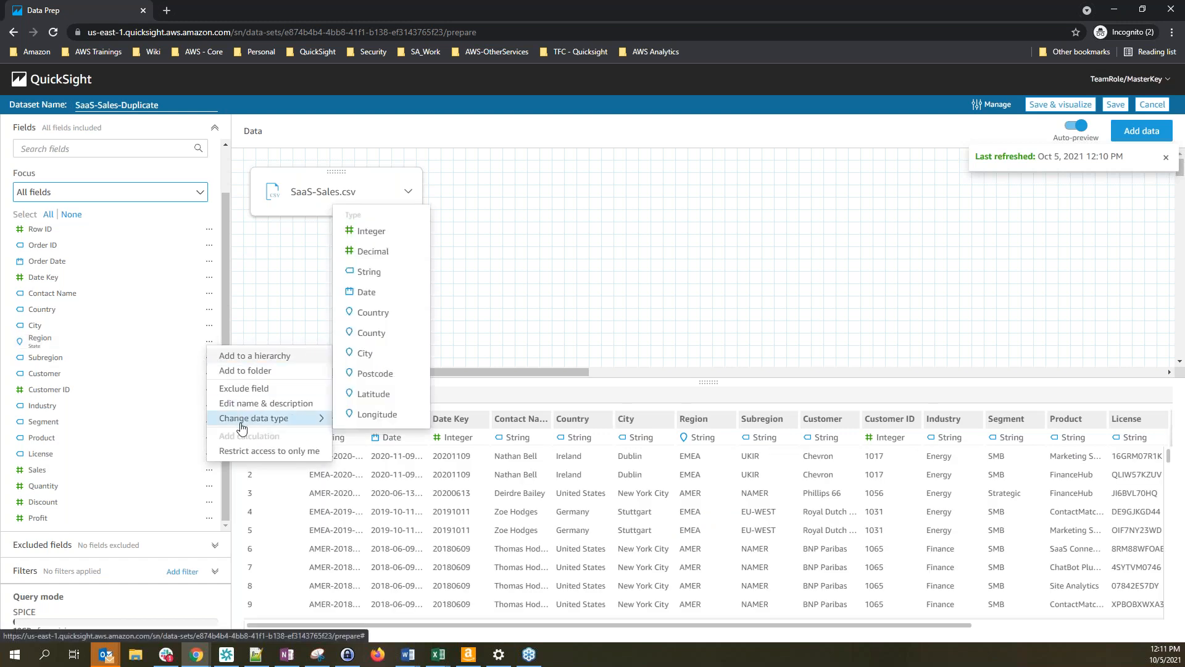
pyautogui.click(371, 281)
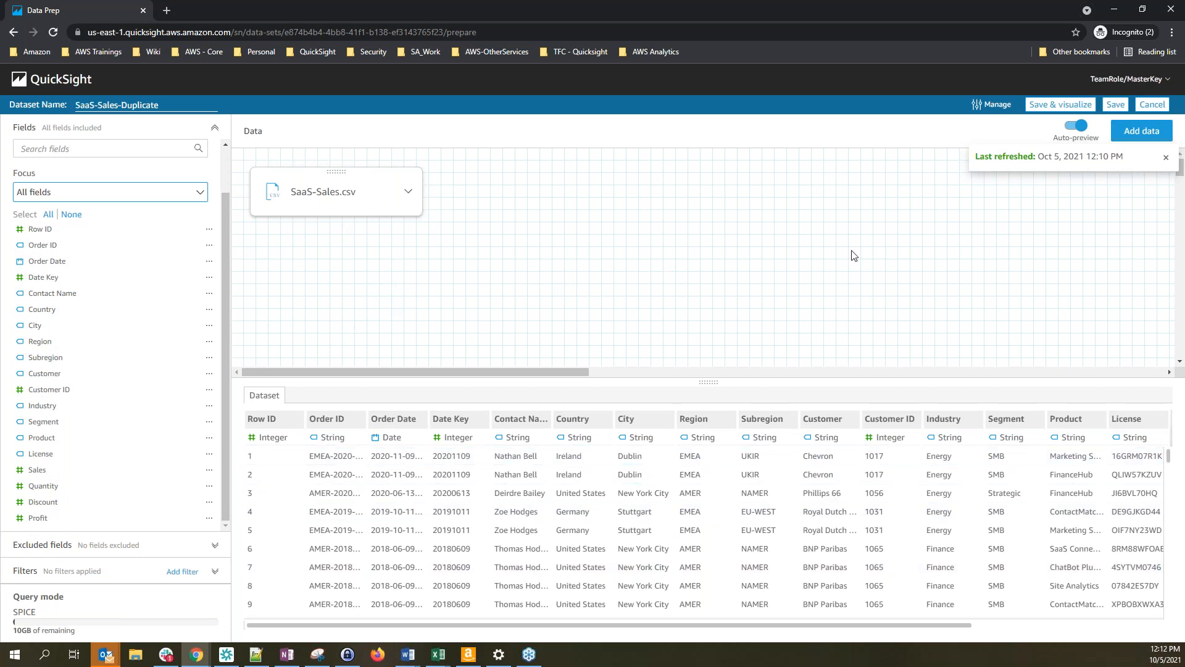
pyautogui.click(1167, 157)
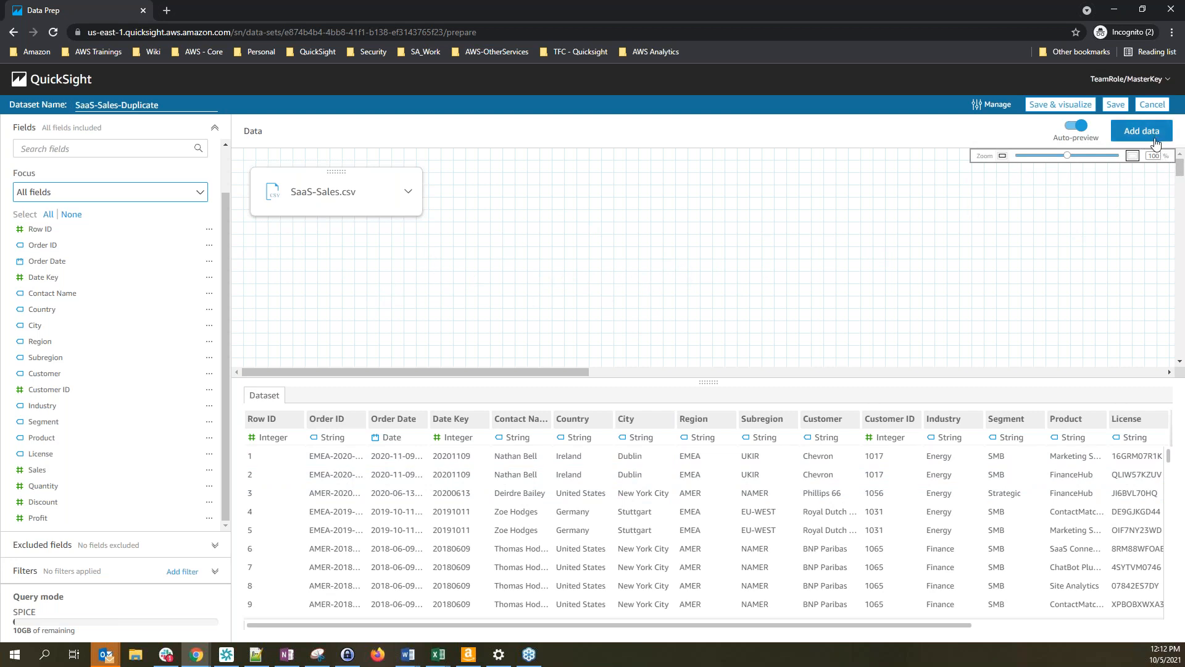
# Add the existing Fiscal Calendar dataset as a second table in SaaS-Sales-Duplicate
pyautogui.click(1156, 142)
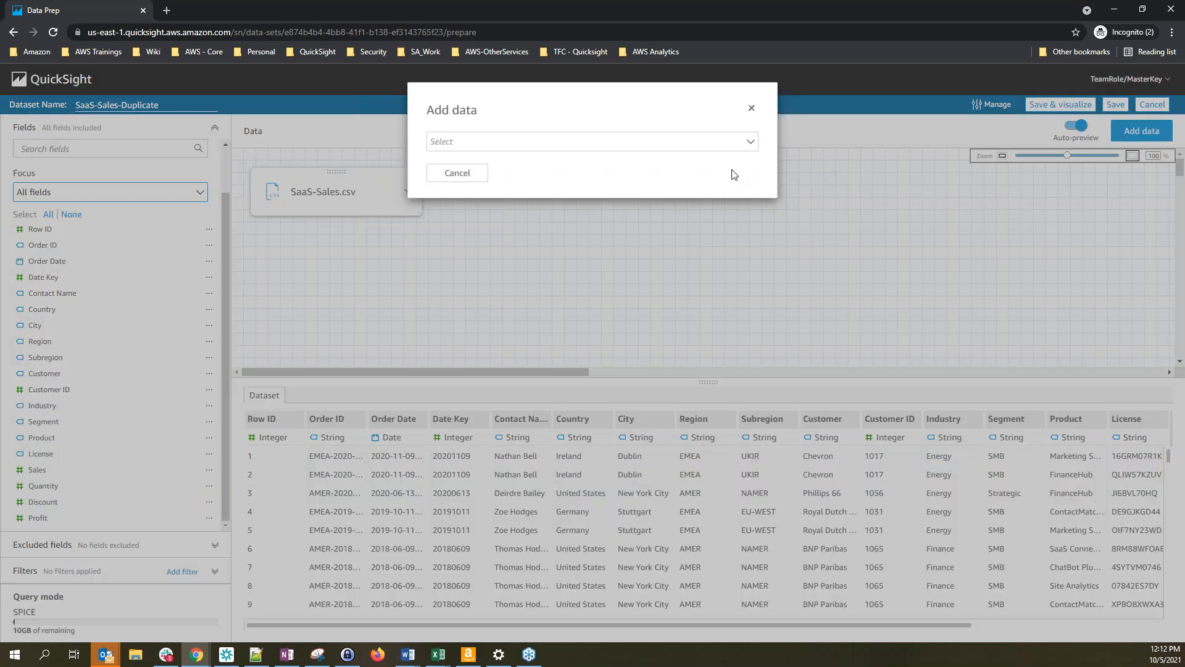
pyautogui.click(498, 146)
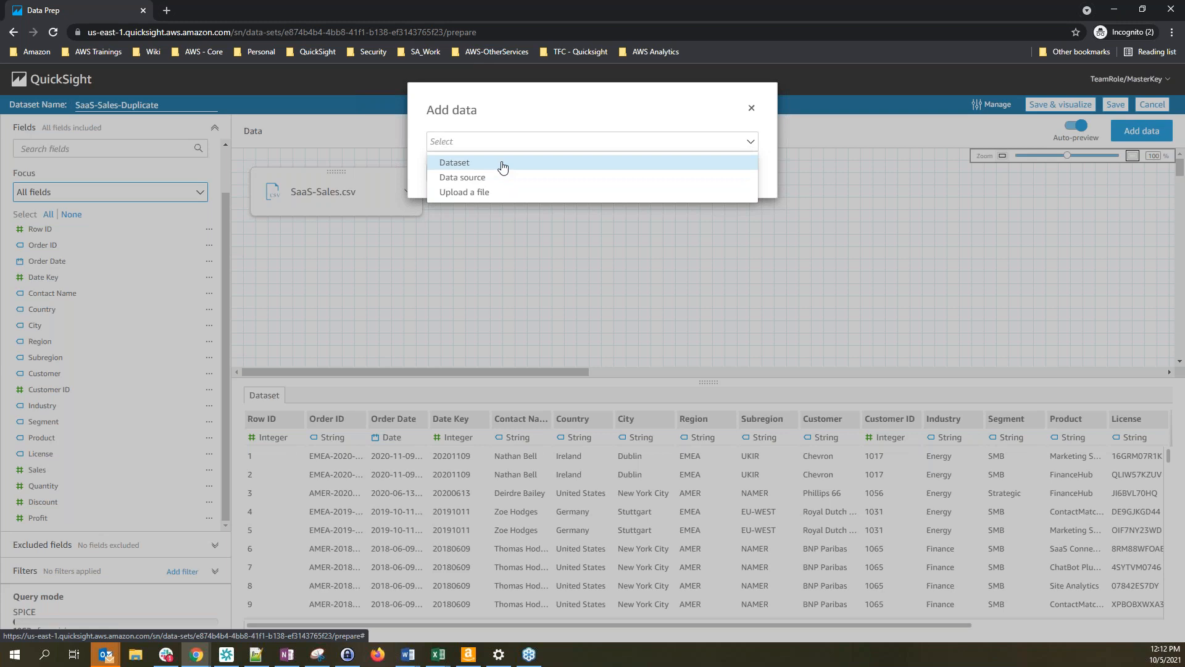
pyautogui.click(472, 164)
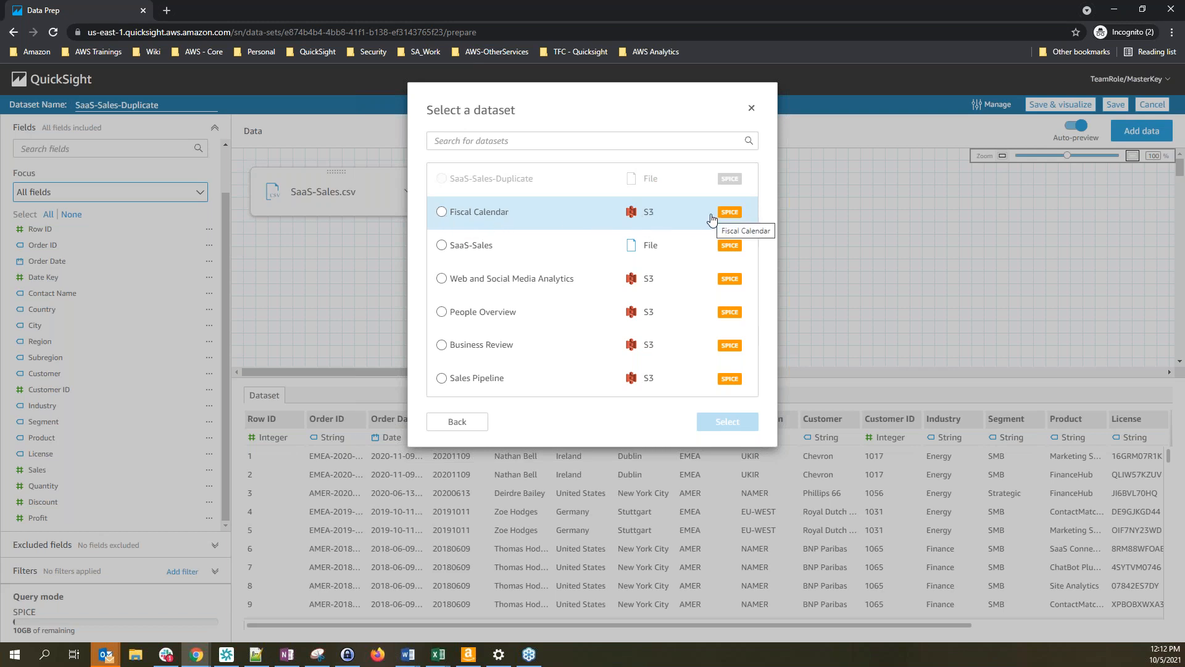
pyautogui.click(751, 108)
pyautogui.click(1143, 131)
pyautogui.click(521, 143)
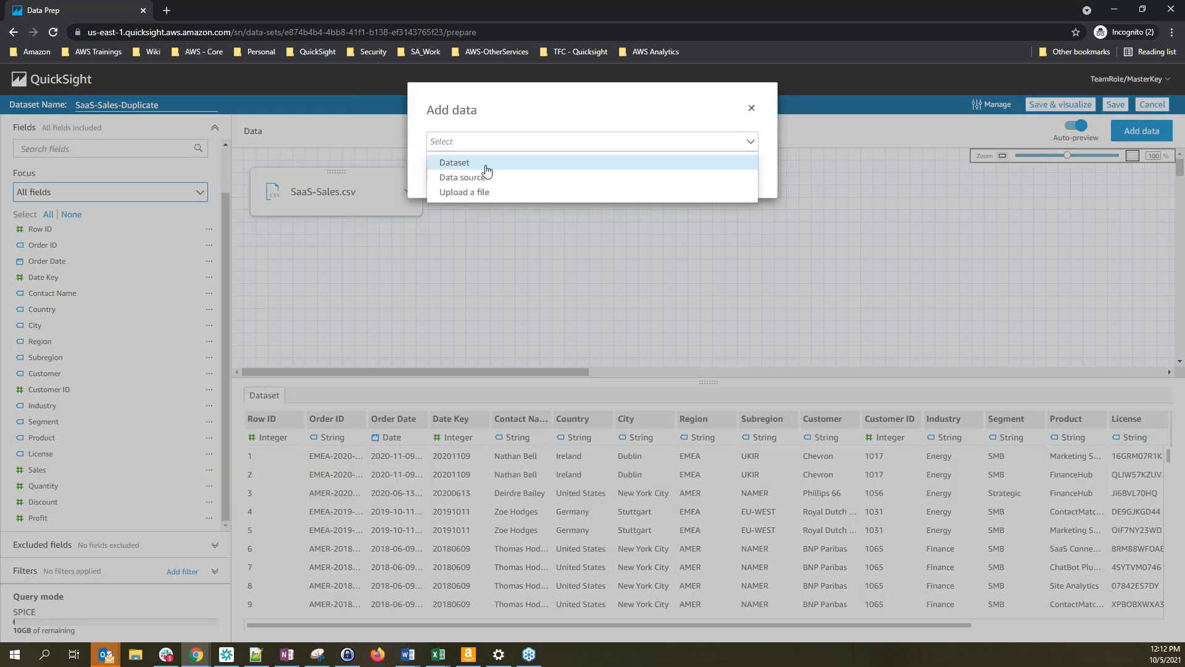
pyautogui.click(487, 164)
pyautogui.click(460, 224)
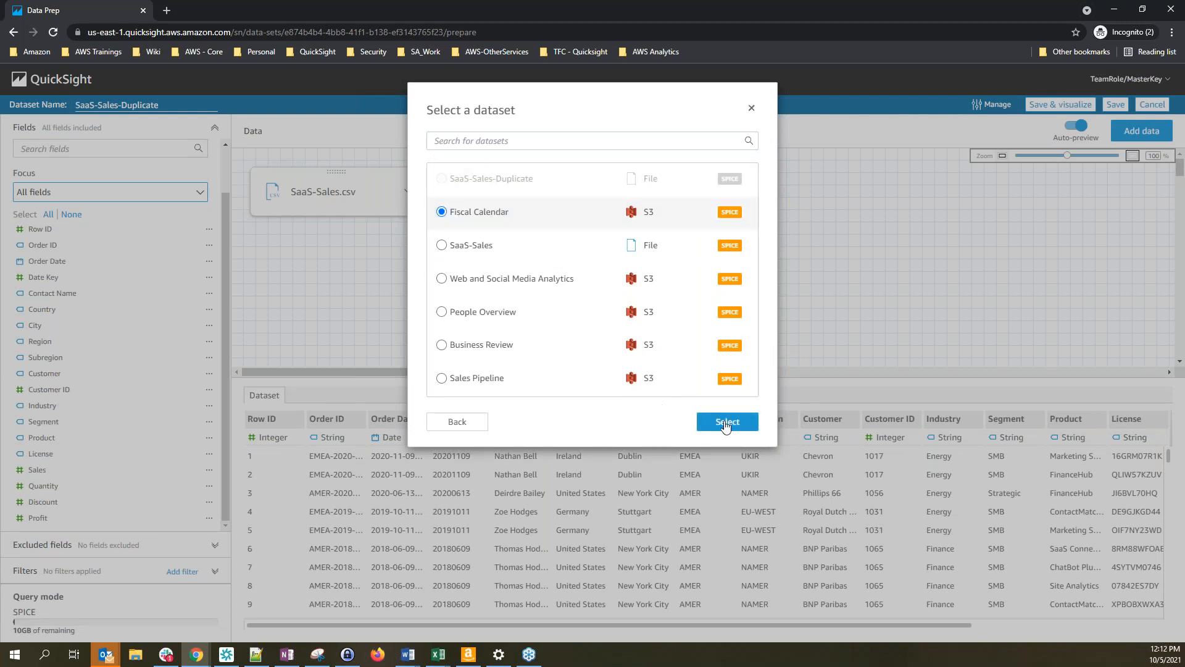
pyautogui.click(729, 426)
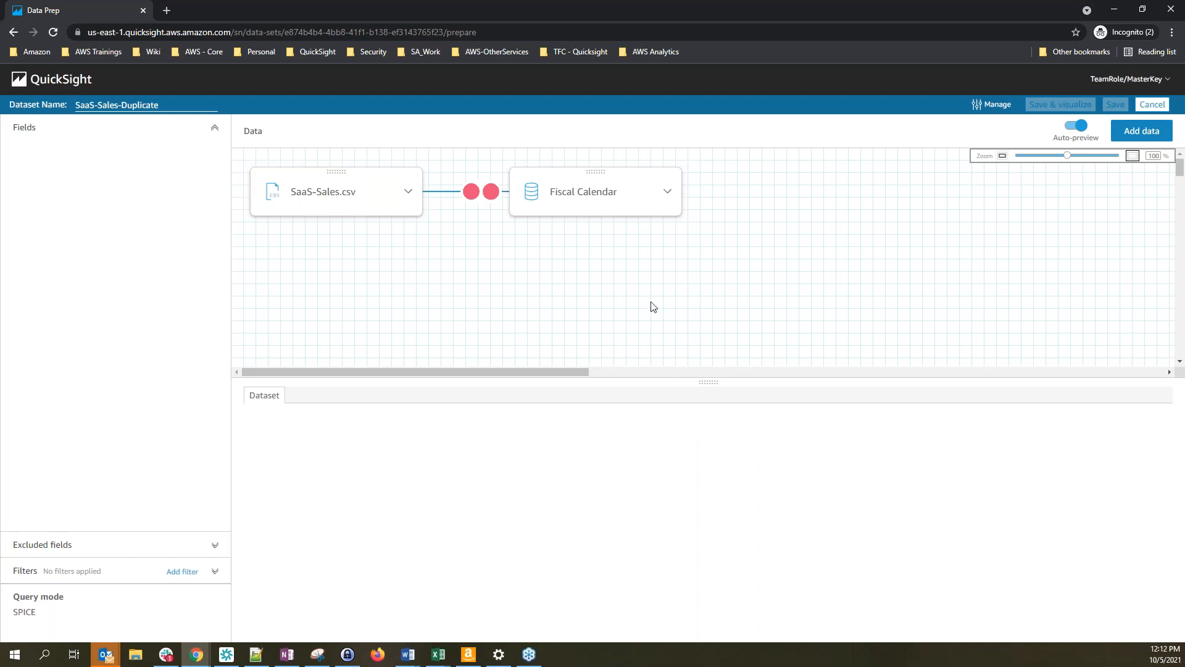
# Join SaaS-Sales.csv to Fiscal Calendar on Date Key = Date Key and apply it
pyautogui.click(472, 193)
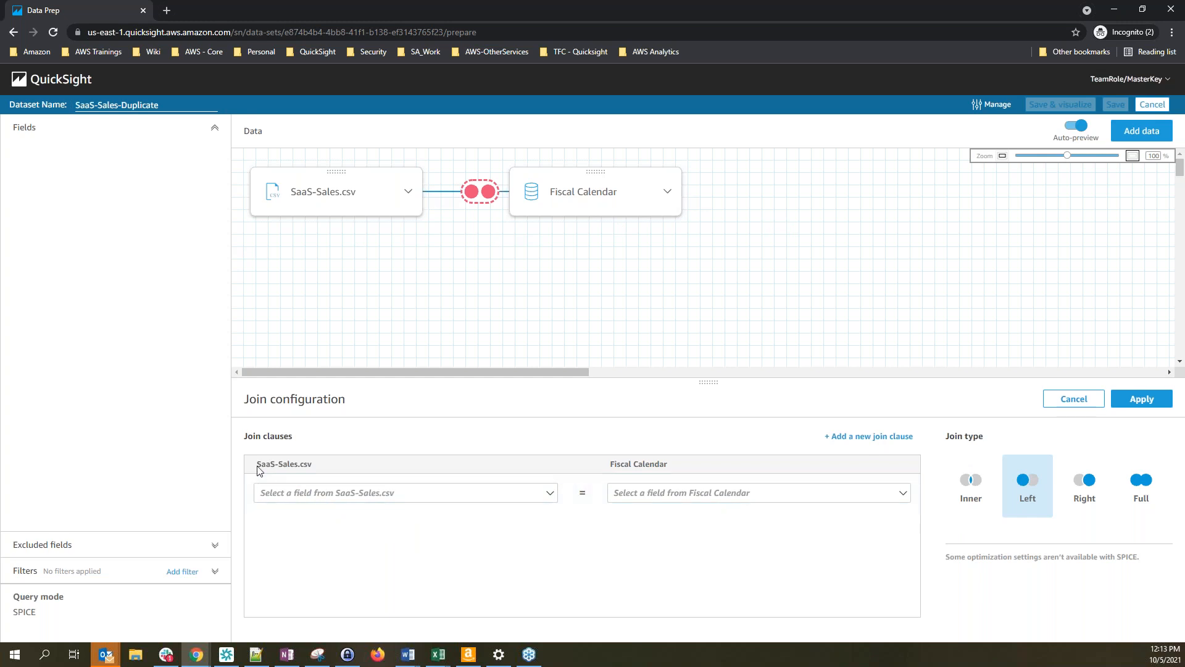
pyautogui.click(445, 494)
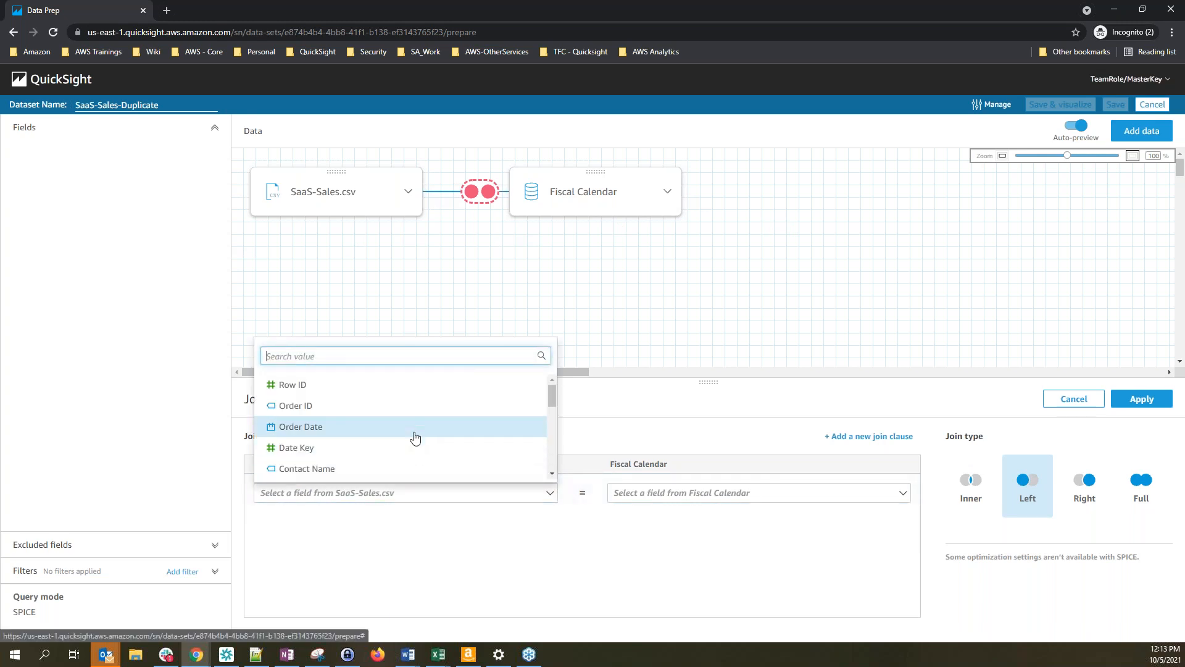
pyautogui.click(383, 455)
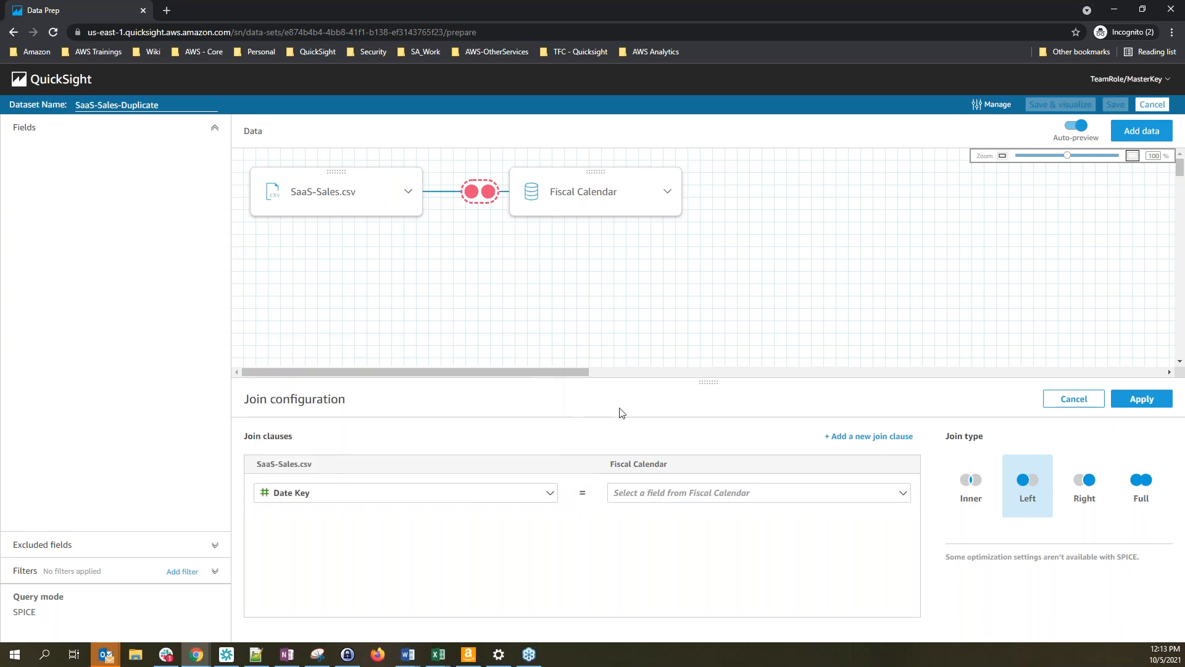
pyautogui.click(685, 494)
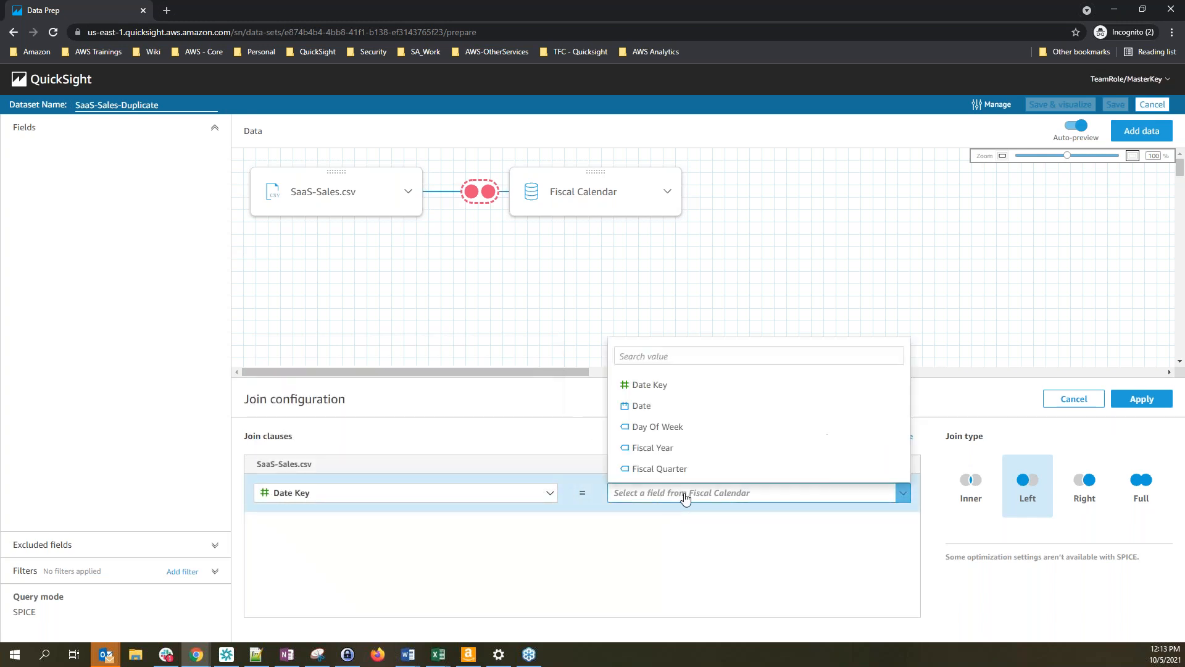
pyautogui.click(691, 392)
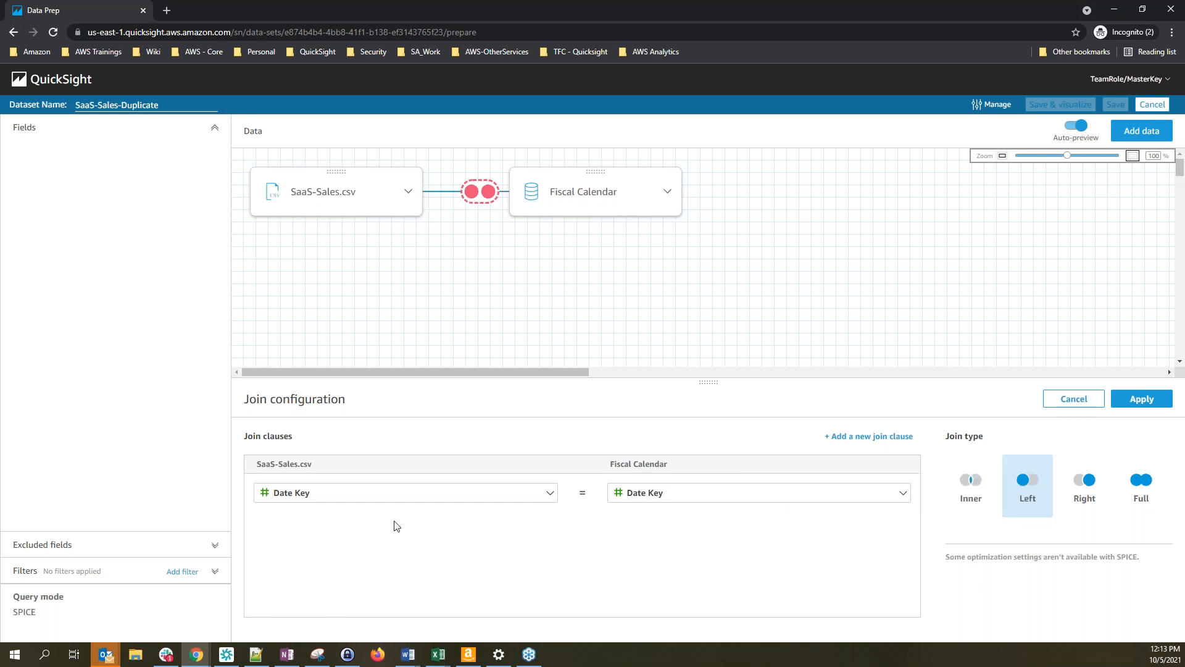
pyautogui.click(1155, 404)
pyautogui.click(1157, 409)
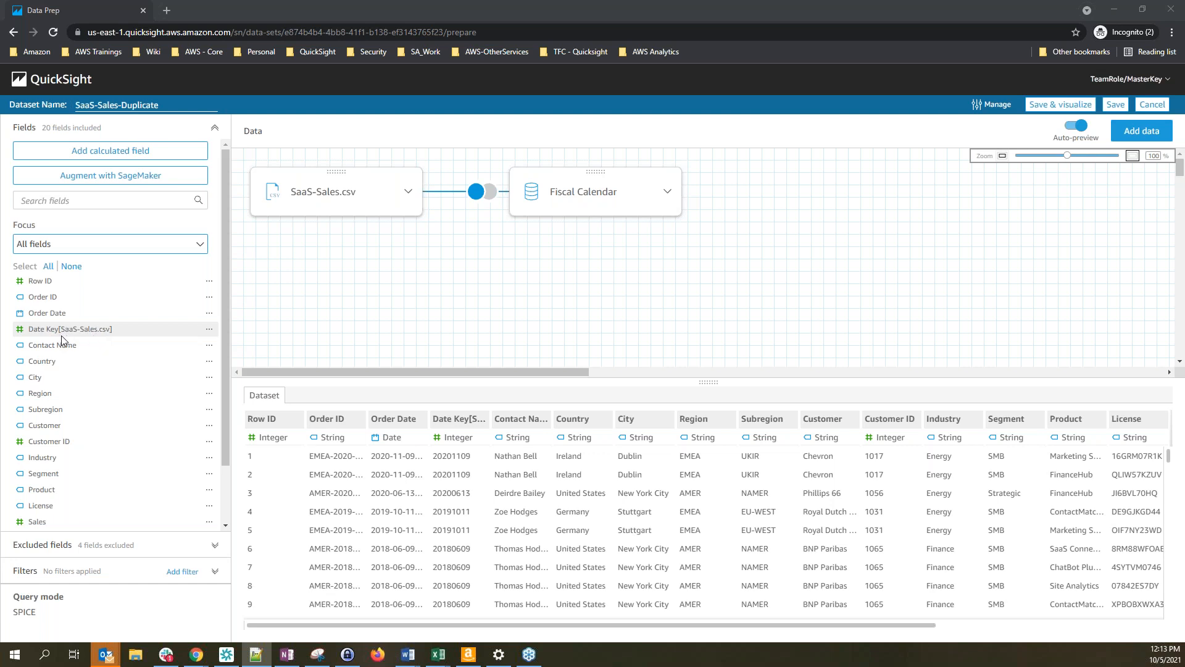
pyautogui.click(83, 546)
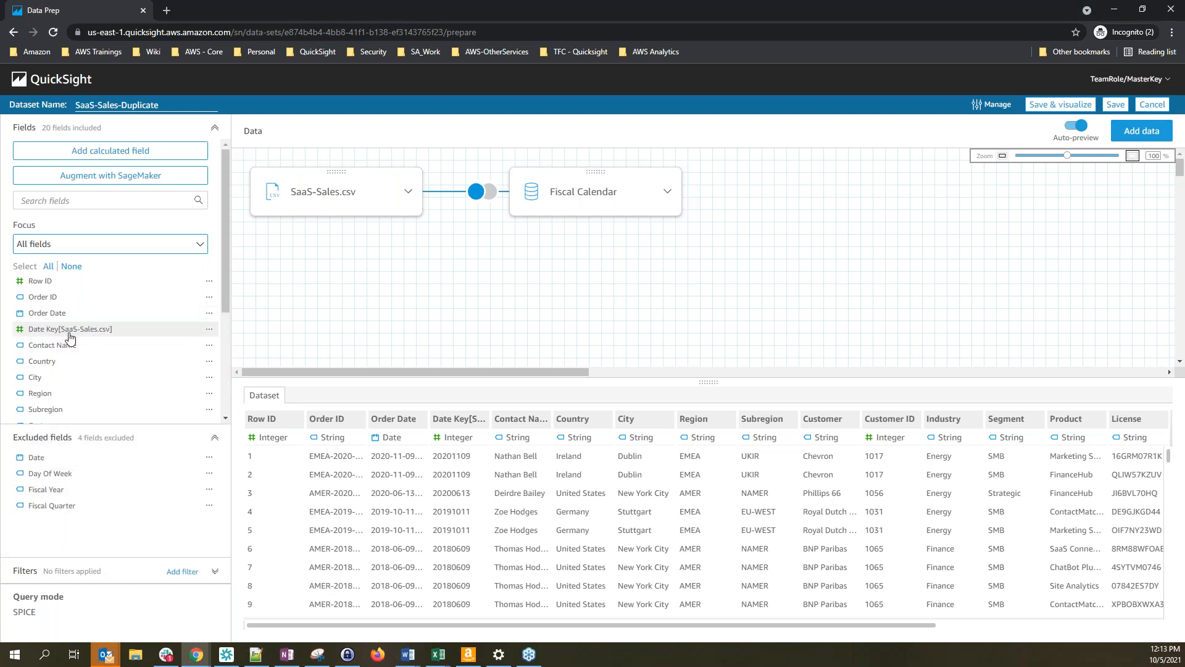
pyautogui.scroll(-3, 145, 346)
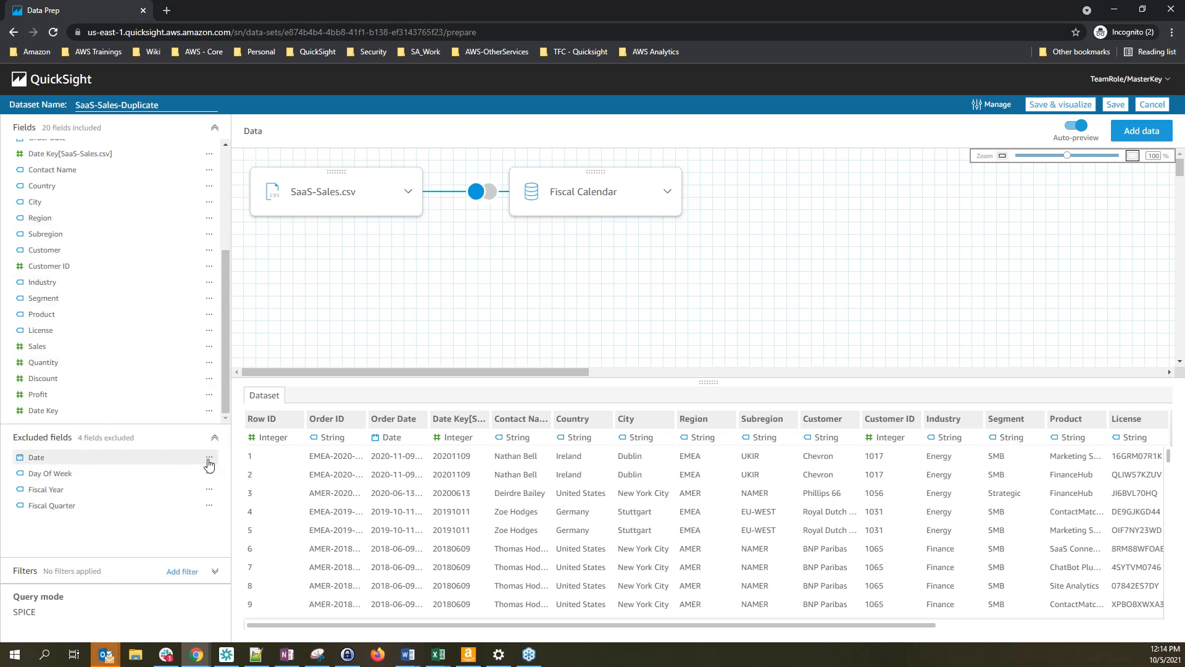
pyautogui.click(58, 439)
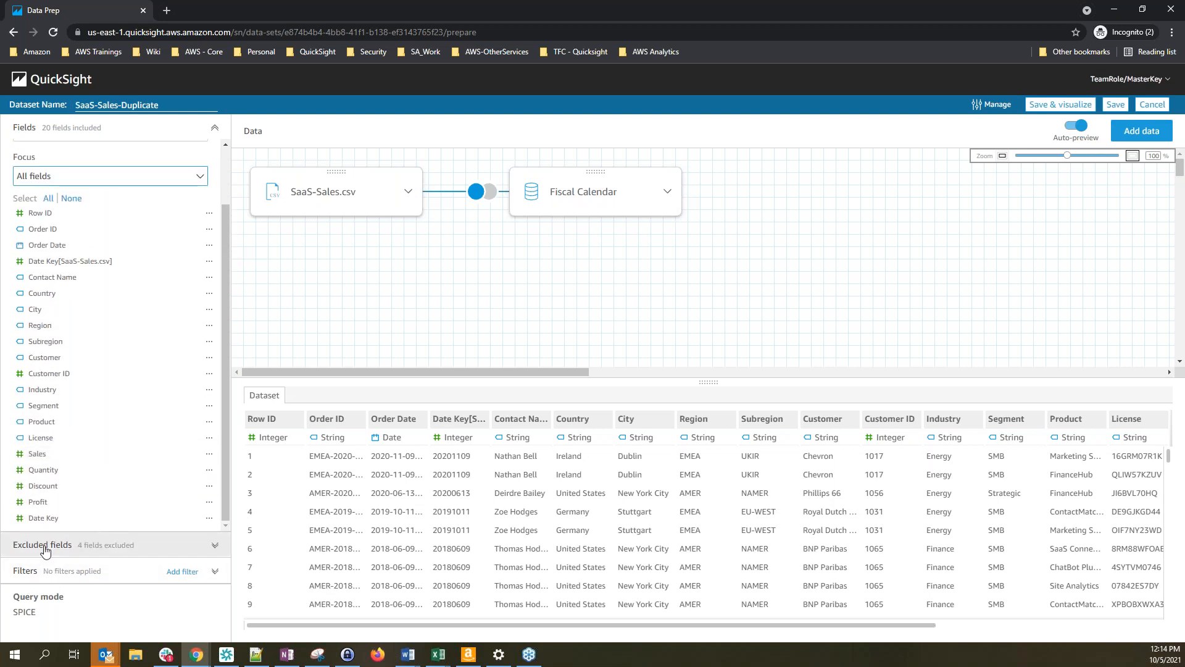
# Include the excluded Date, Day Of Week, Fiscal Year and Fiscal Quarter fields from Fiscal Calendar
pyautogui.click(45, 546)
pyautogui.click(209, 459)
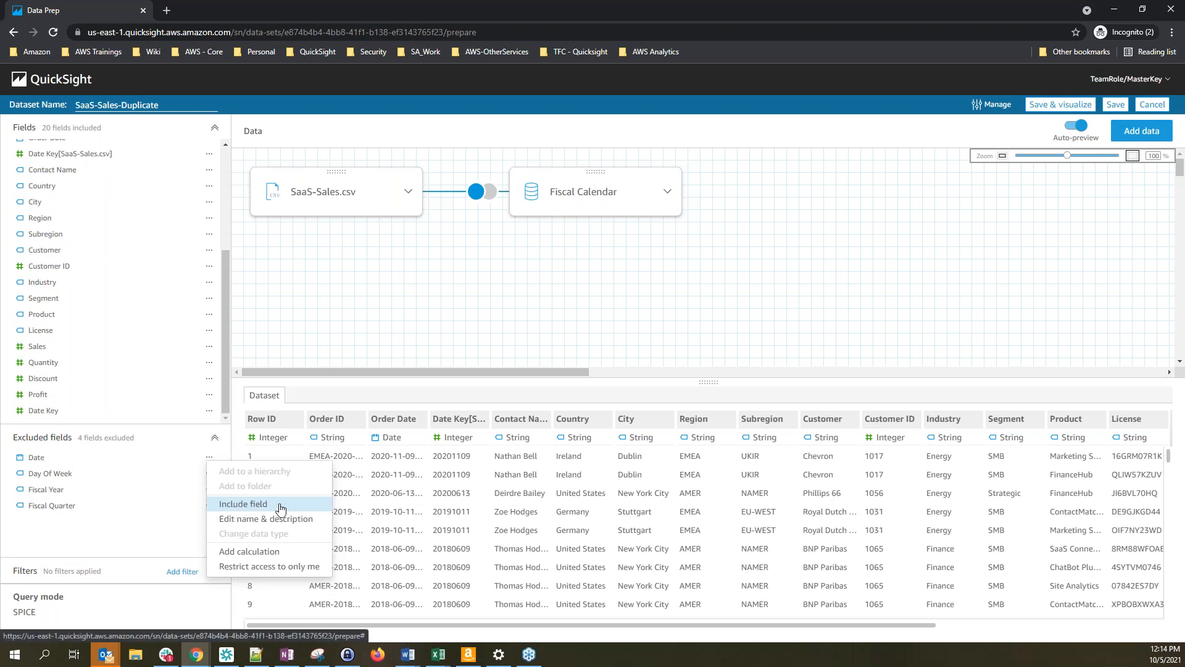
pyautogui.click(281, 503)
pyautogui.click(209, 457)
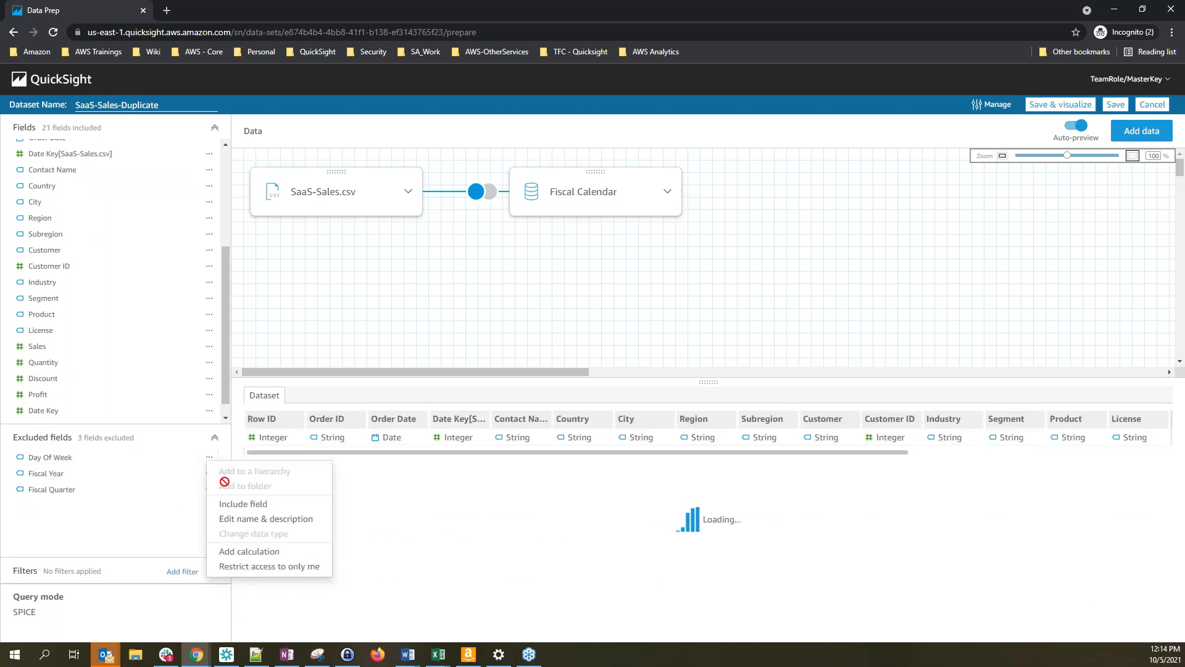
pyautogui.click(243, 503)
pyautogui.click(210, 458)
pyautogui.click(243, 504)
pyautogui.click(209, 458)
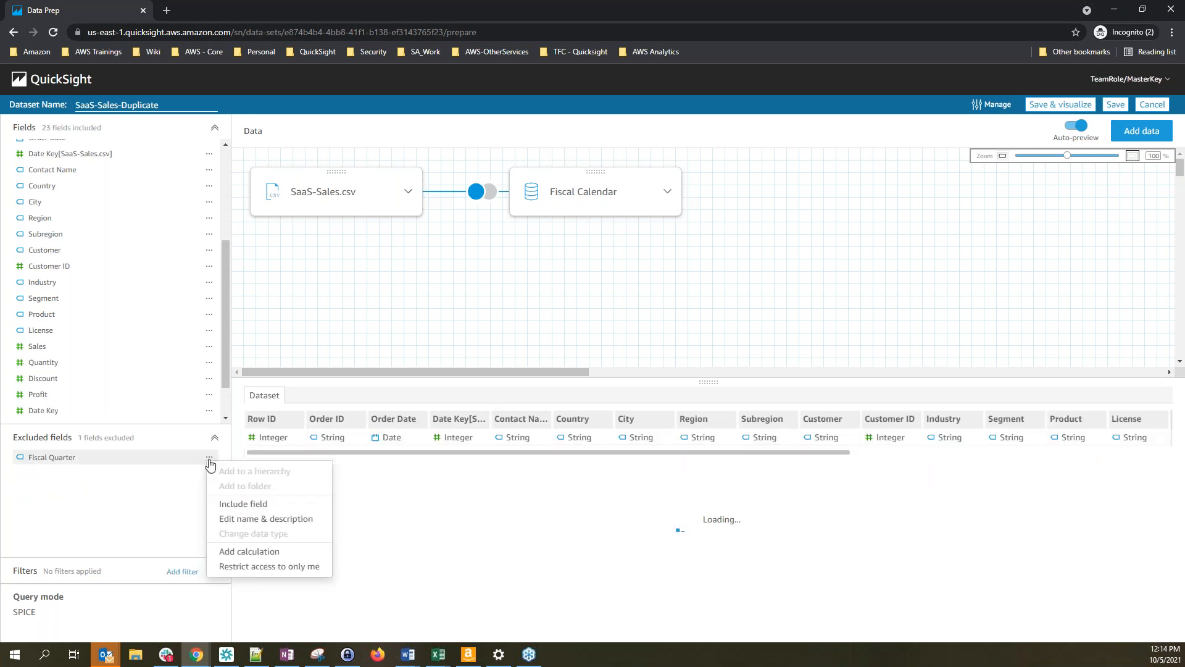
pyautogui.click(243, 504)
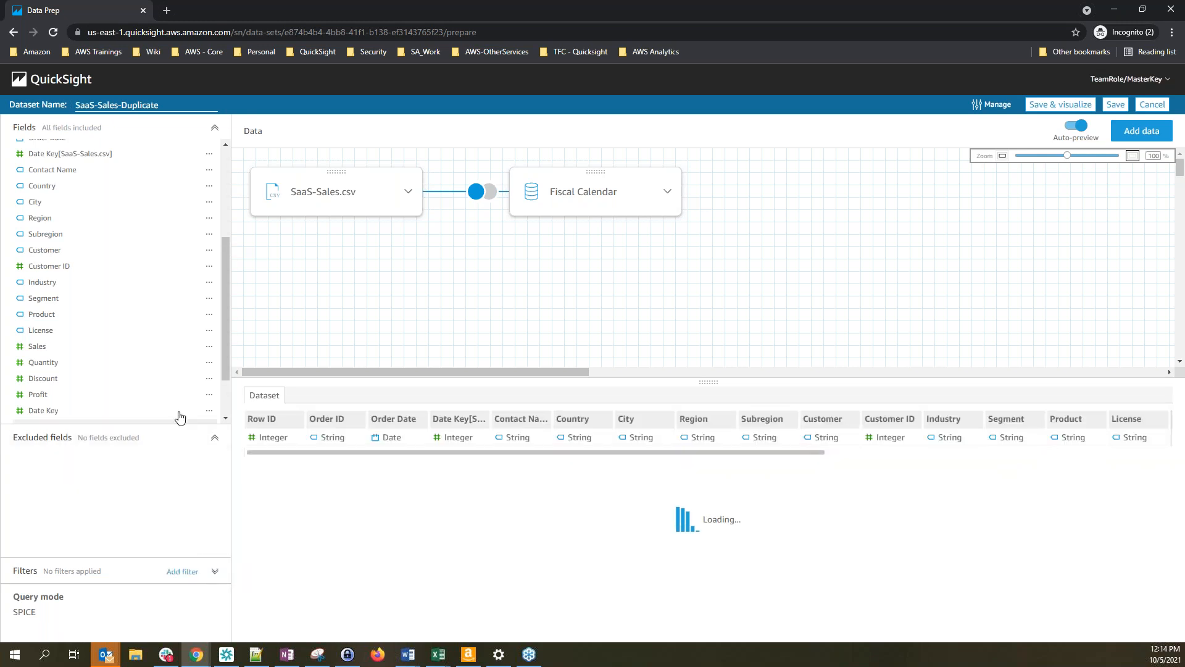
pyautogui.click(215, 438)
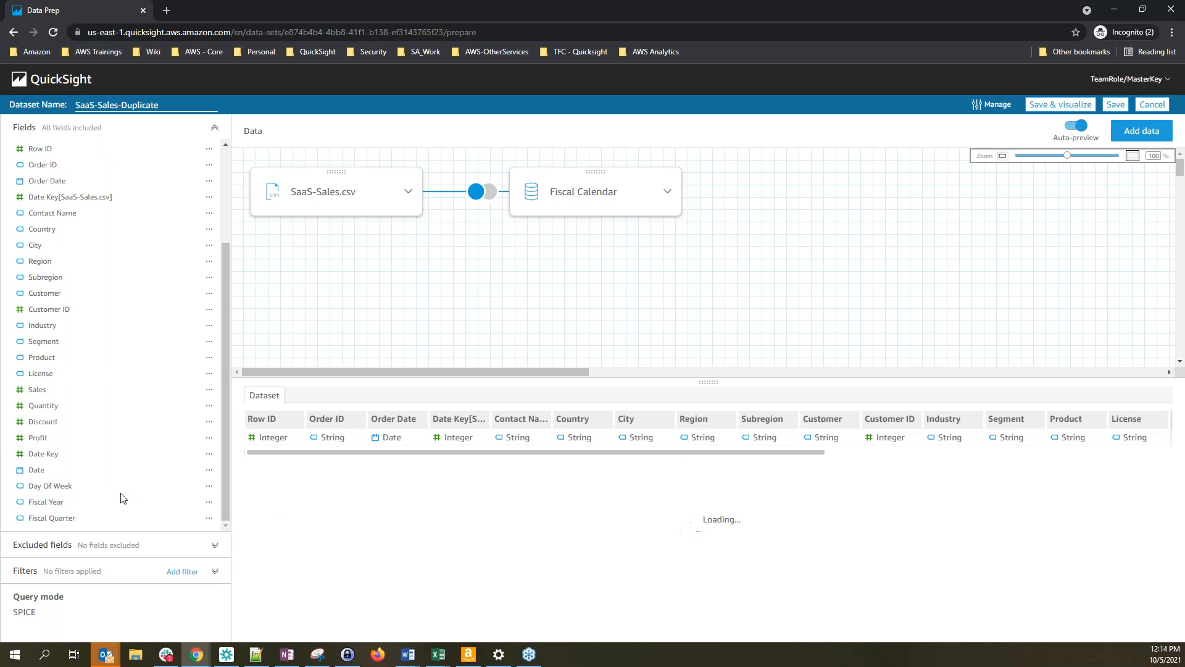
pyautogui.scroll(2, 138, 424)
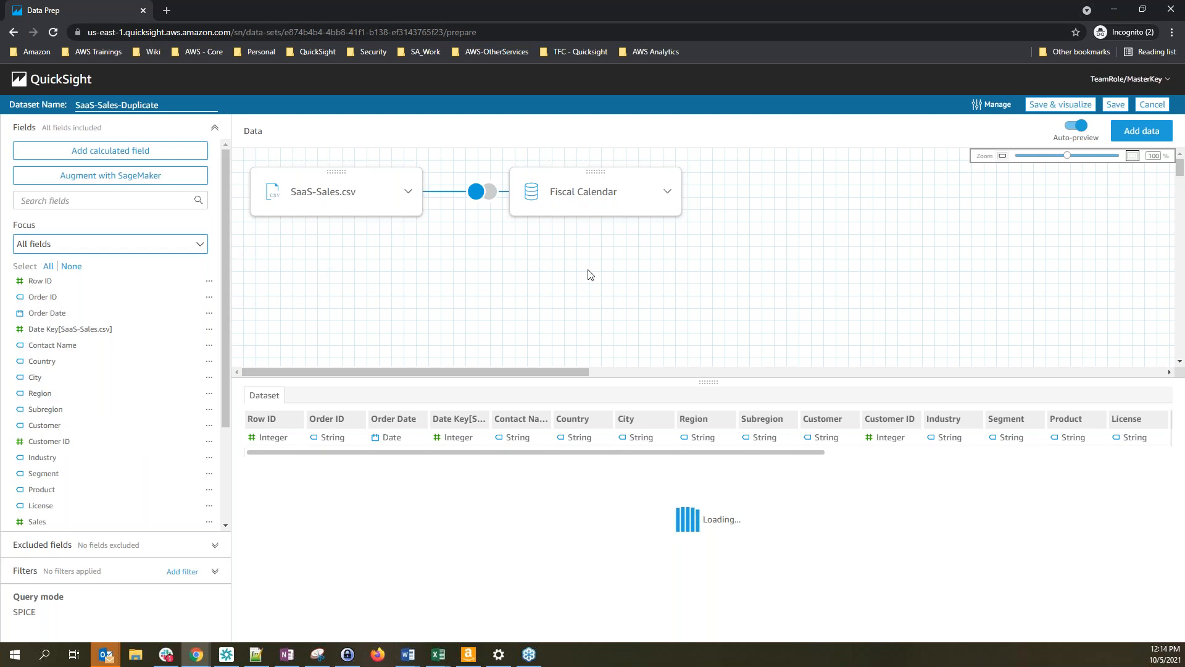
pyautogui.moveTo(649, 626); pyautogui.dragTo(556, 625)
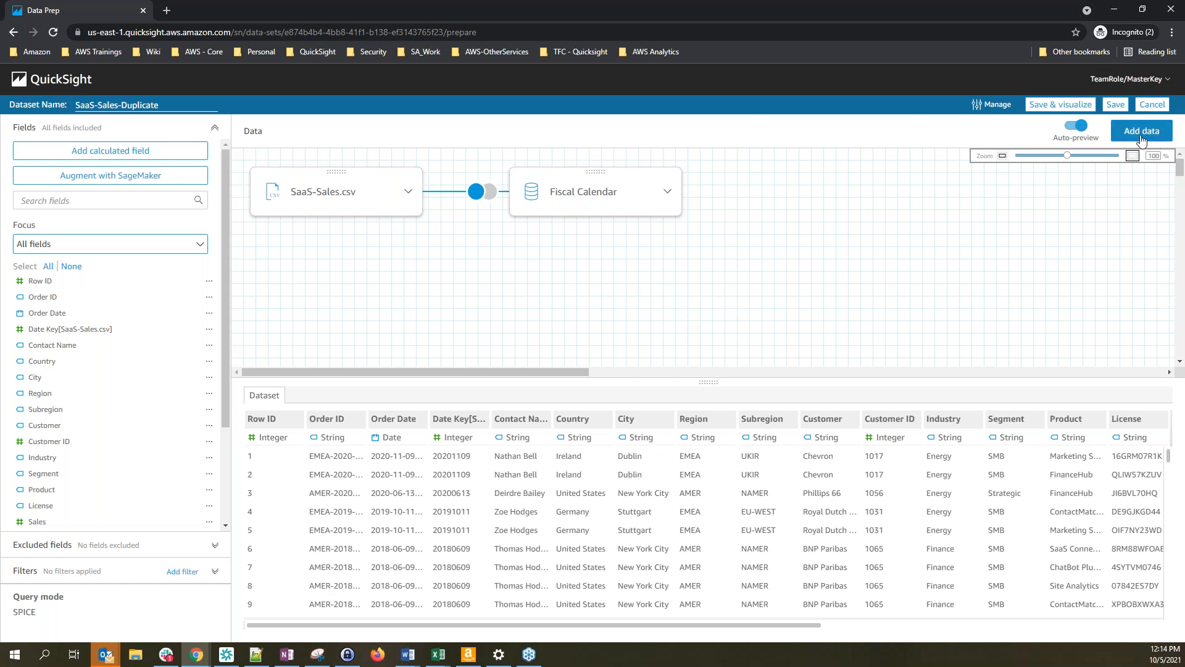
# Add Fiscal Calendar from existing datasets a second time, creating Fiscal Calendar (2)
pyautogui.click(1142, 132)
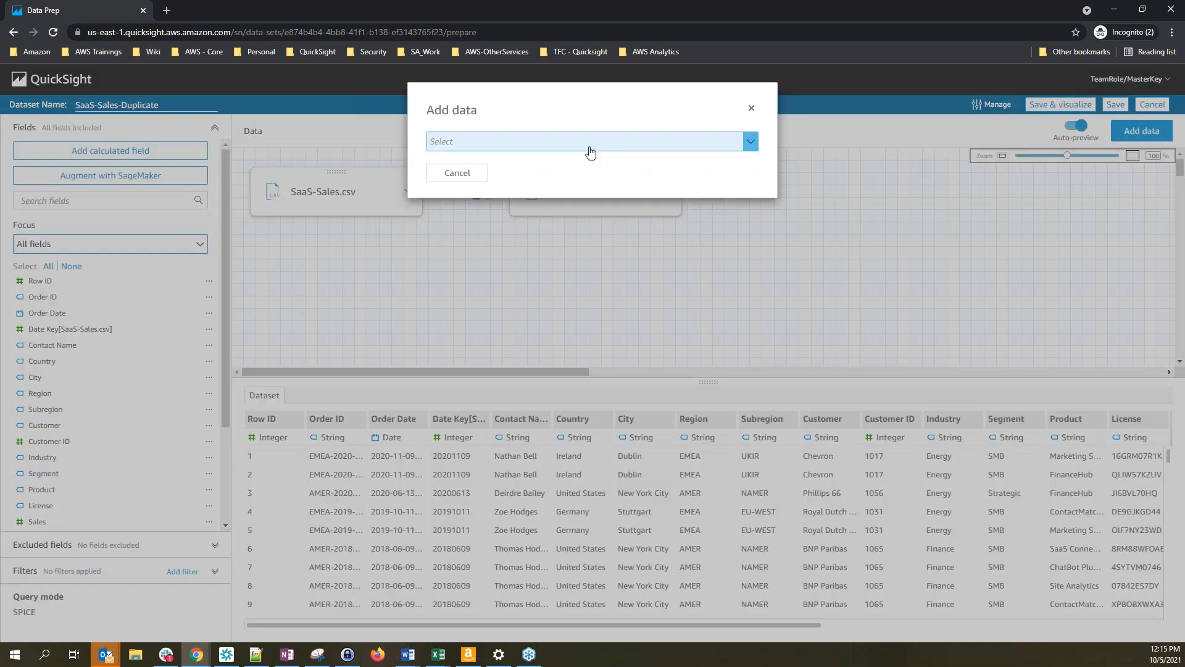
pyautogui.click(590, 151)
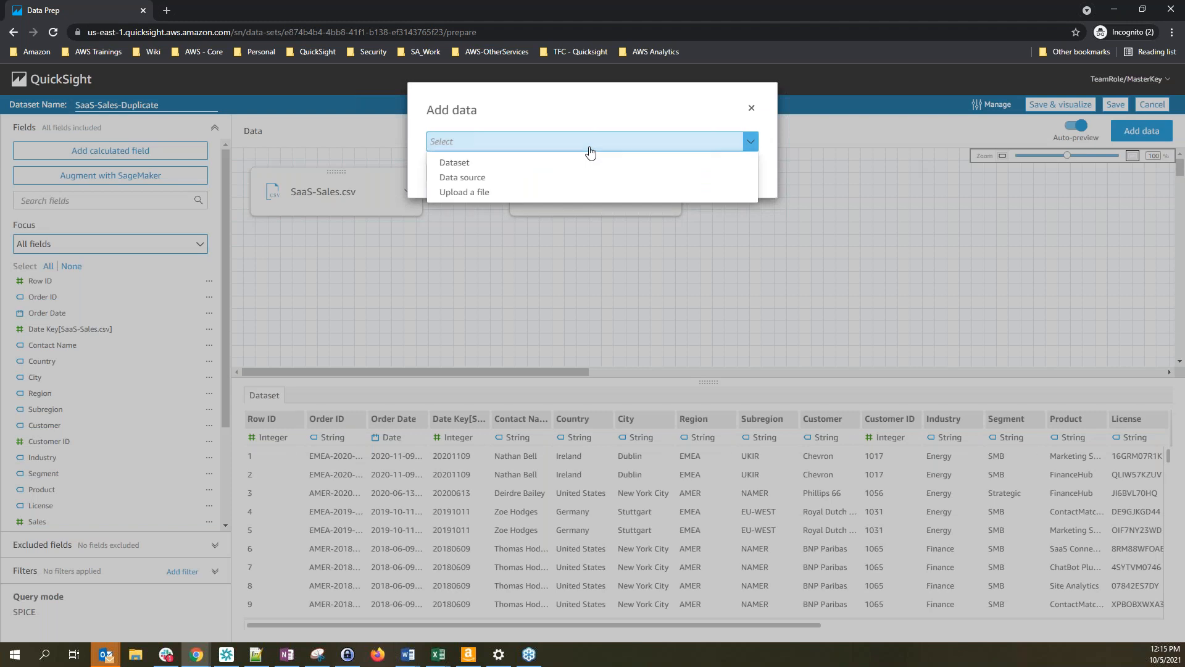
pyautogui.click(486, 163)
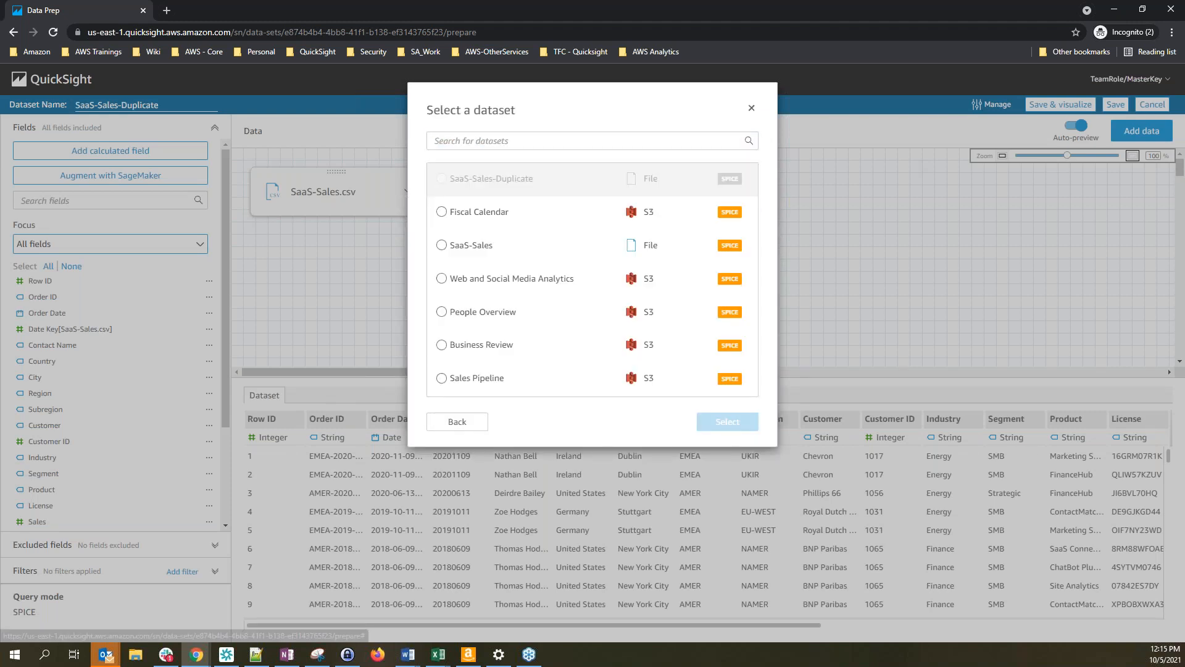
pyautogui.click(472, 219)
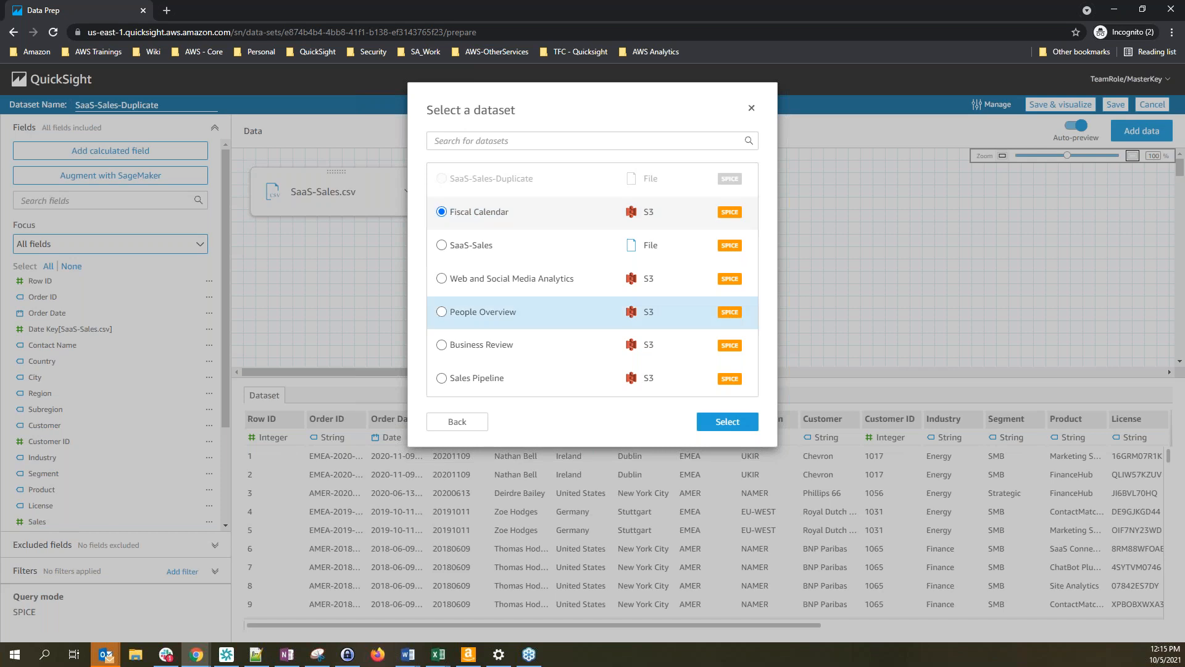
pyautogui.click(741, 426)
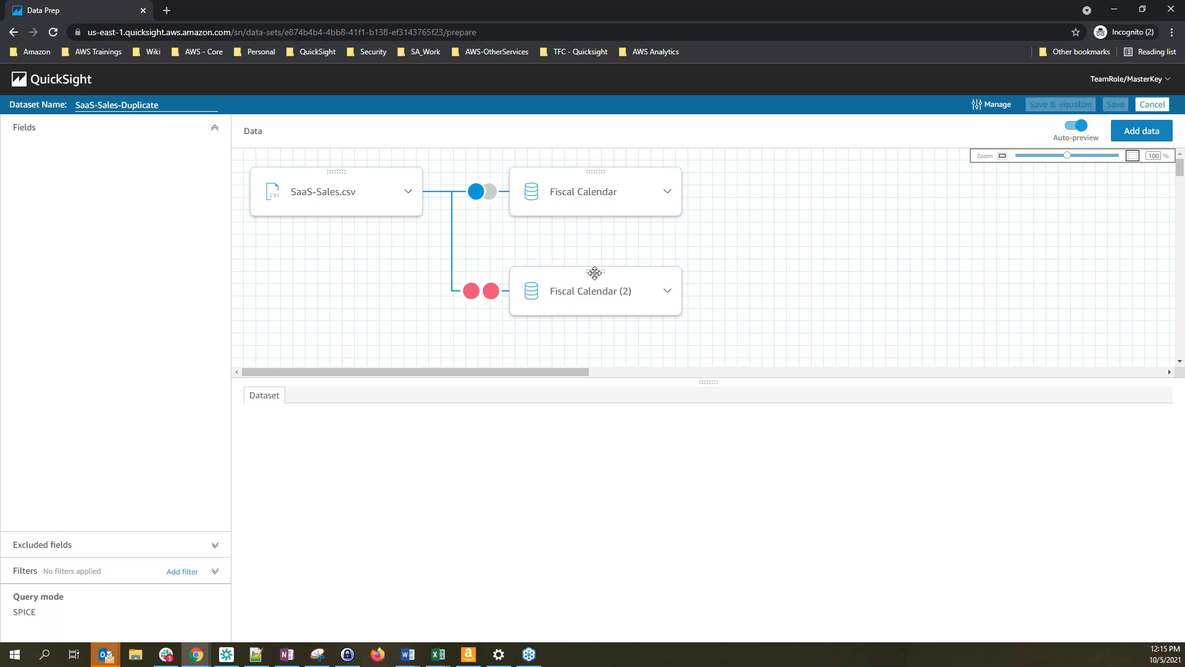
# Attach Fiscal Calendar (2) to Fiscal Calendar with a left join on Date Key = Date Key
pyautogui.moveTo(595, 273); pyautogui.dragTo(606, 186)
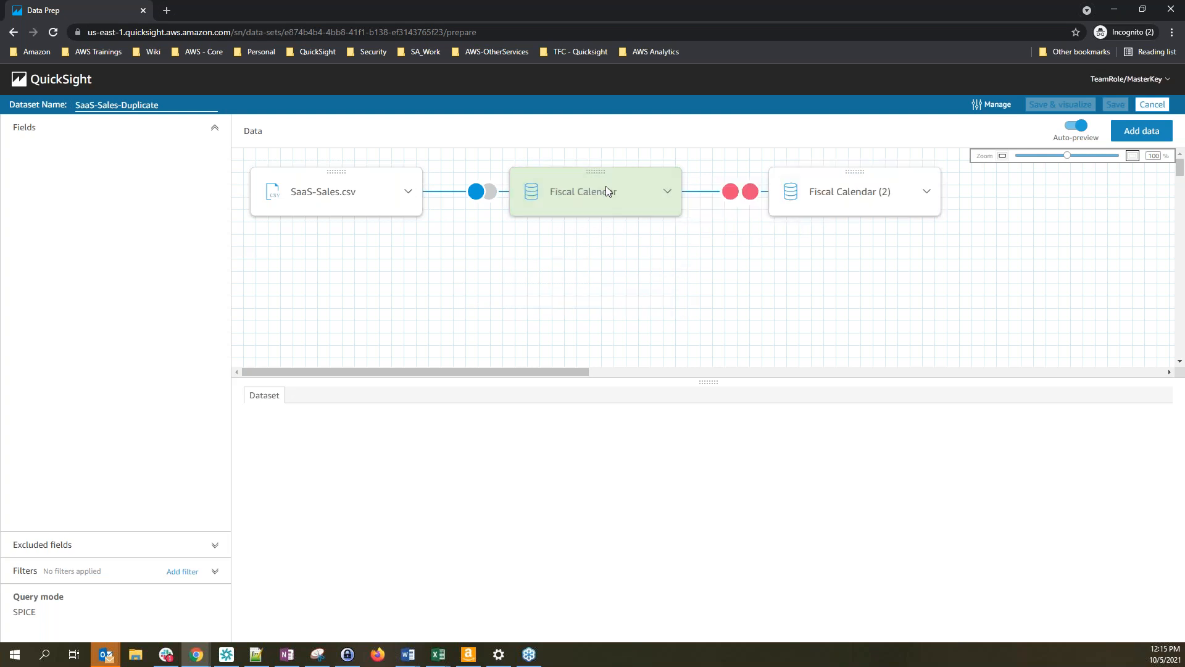
pyautogui.click(733, 195)
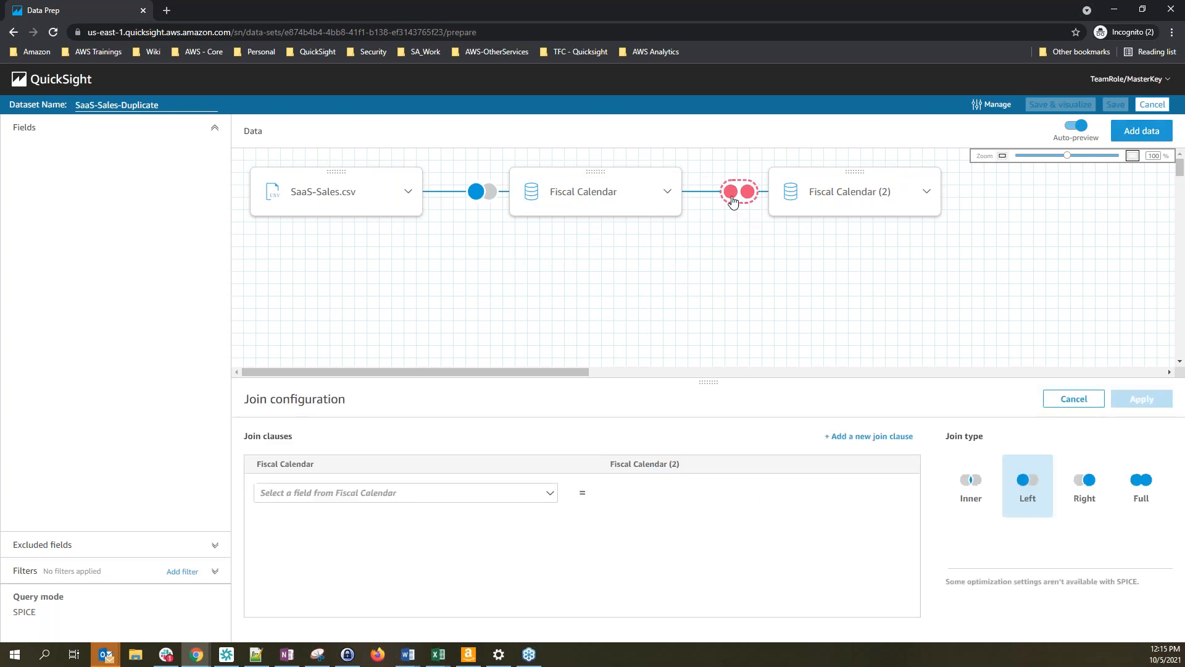
pyautogui.click(448, 492)
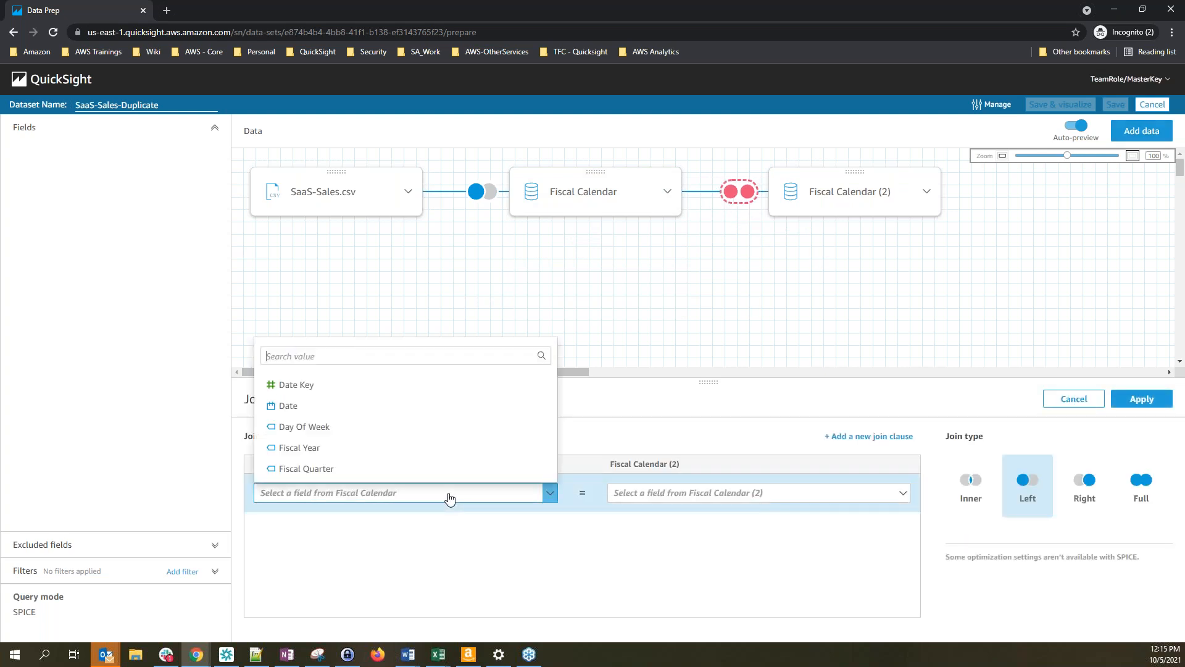
pyautogui.click(380, 398)
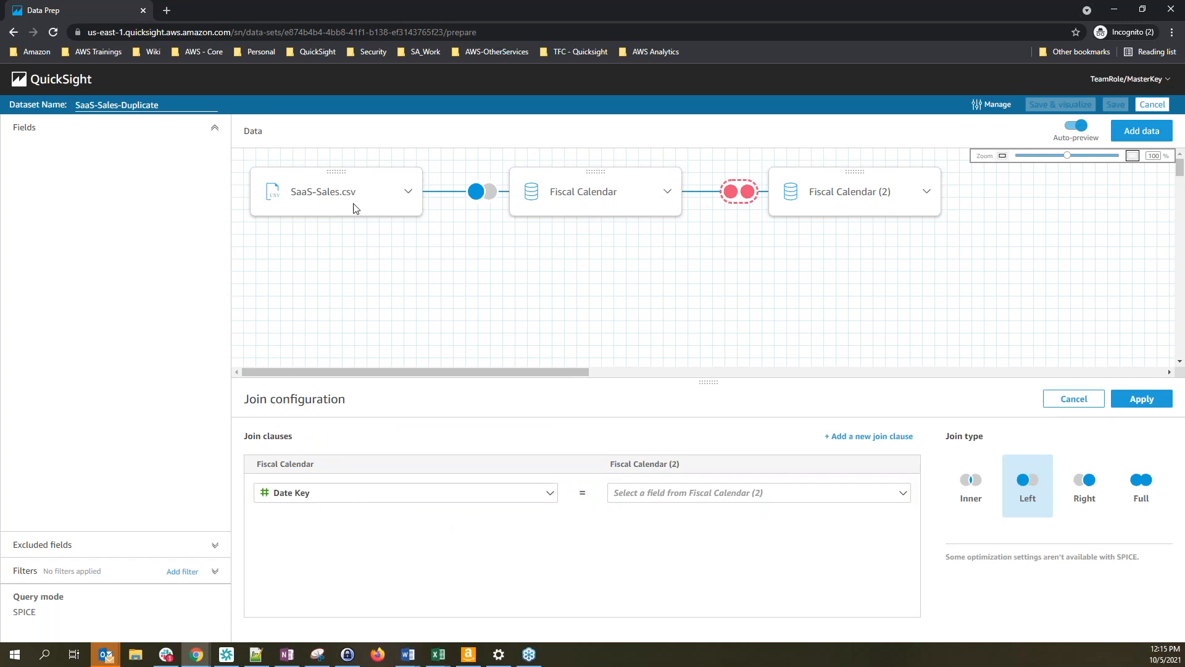
pyautogui.click(713, 493)
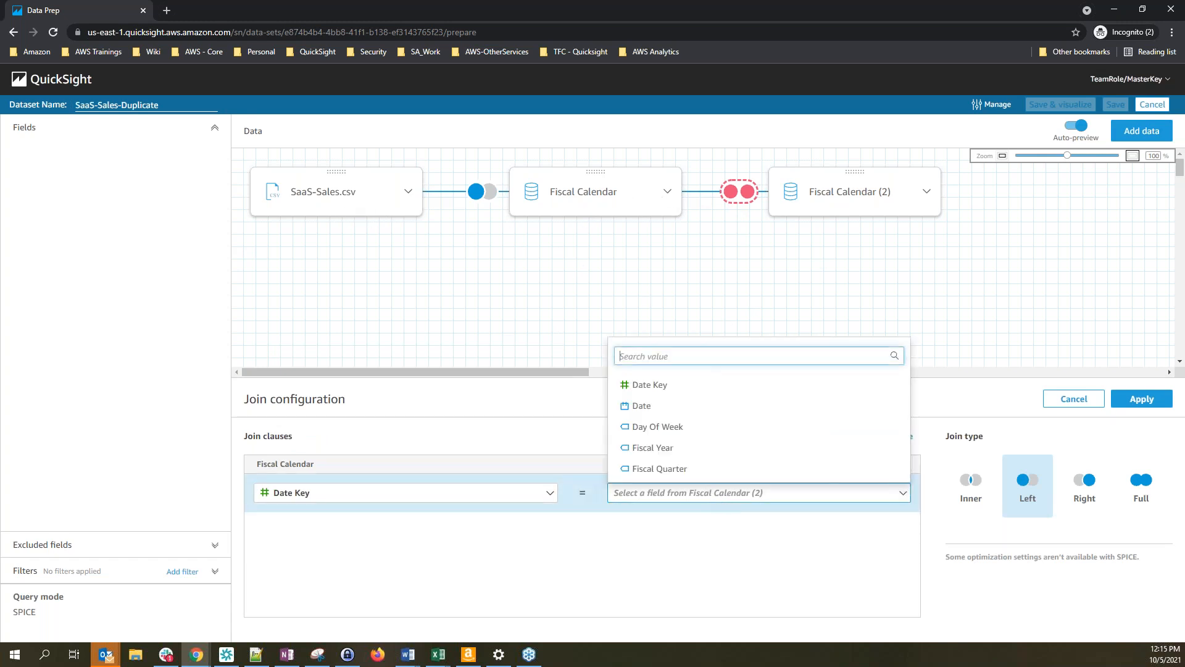
pyautogui.click(636, 387)
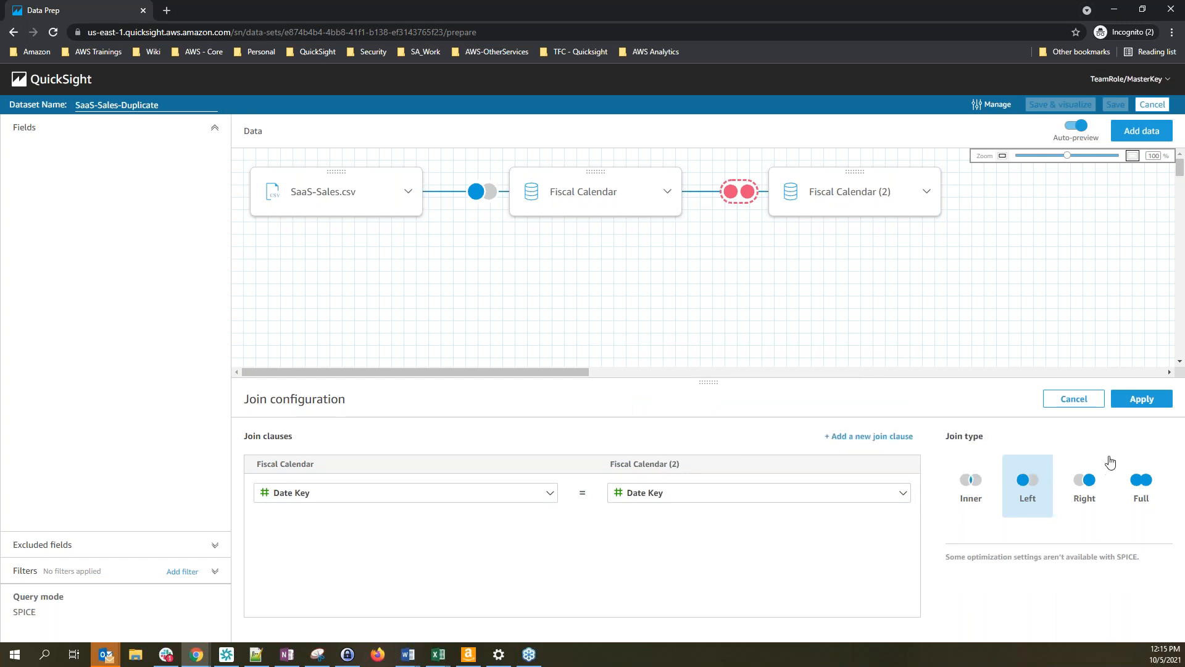
pyautogui.click(1142, 399)
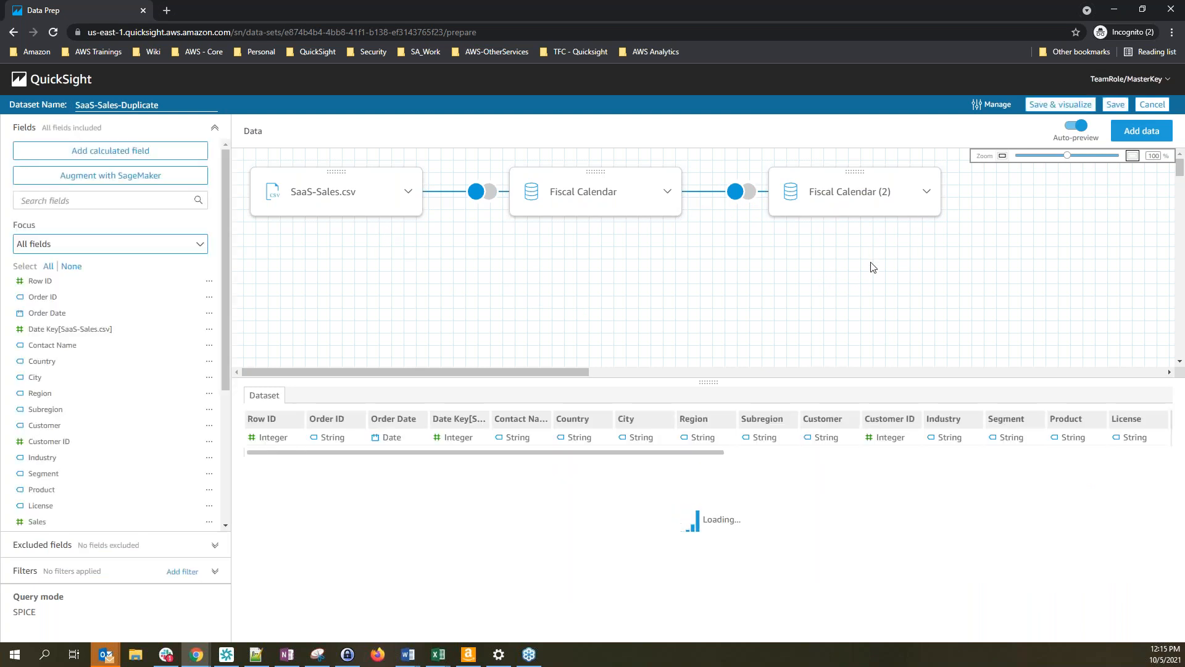
pyautogui.hotkey('alt', 'Tab')
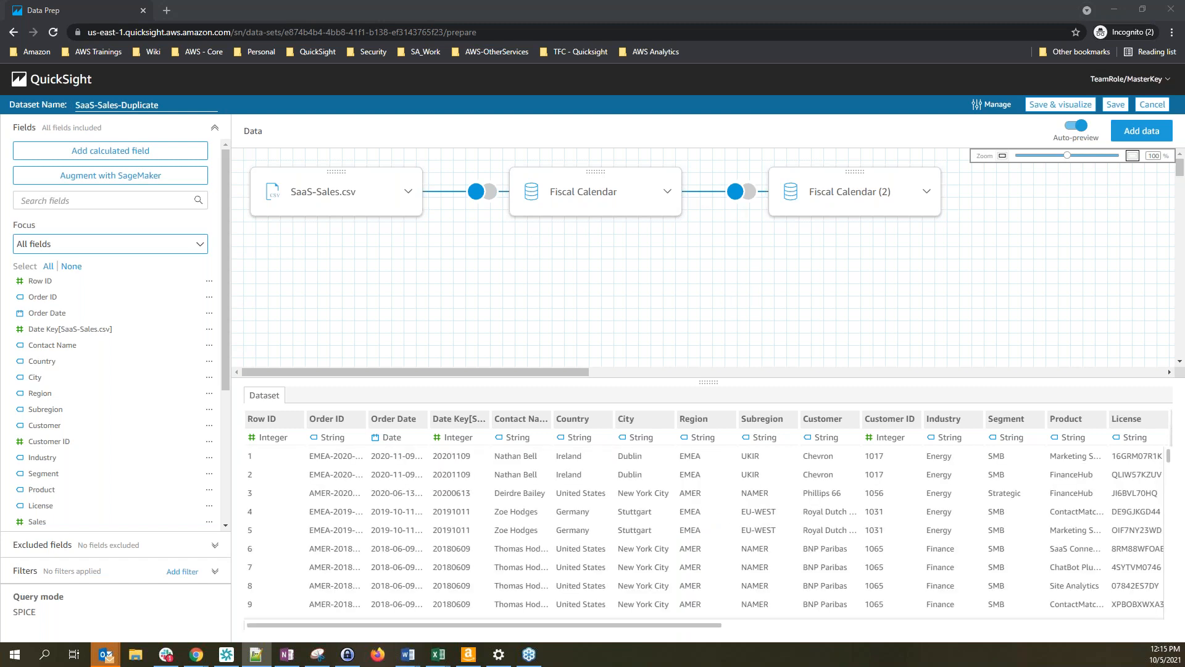
# Remove the Fiscal Calendar (2) table and expand the Filters section in the left panel
pyautogui.click(926, 192)
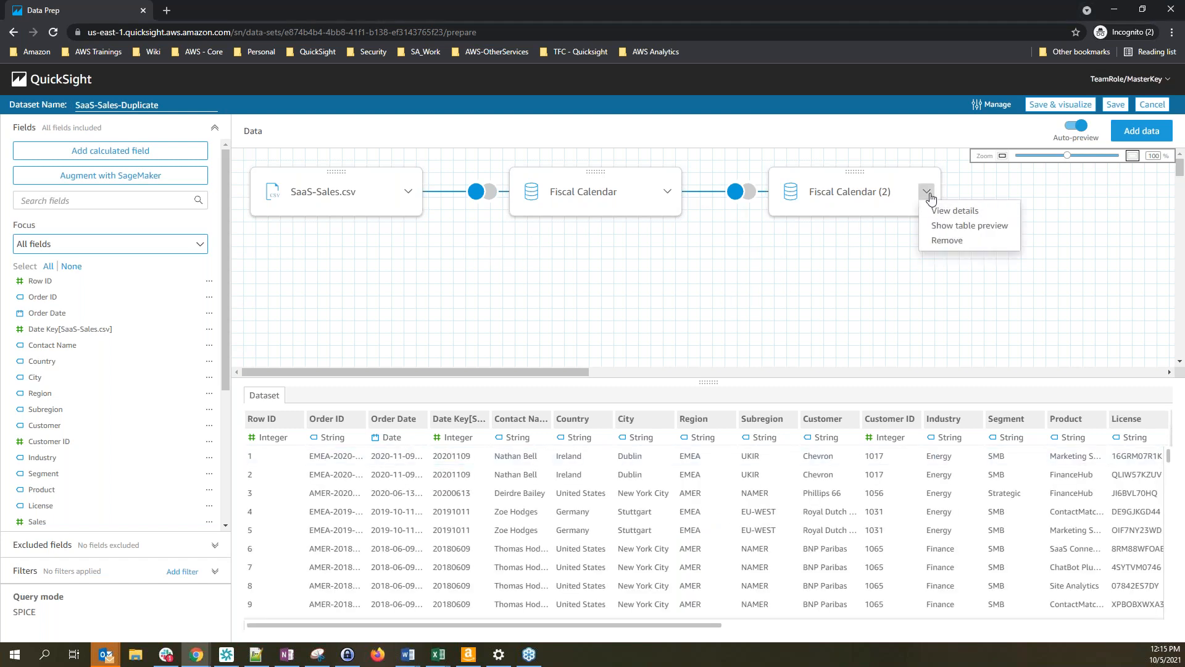
pyautogui.click(956, 244)
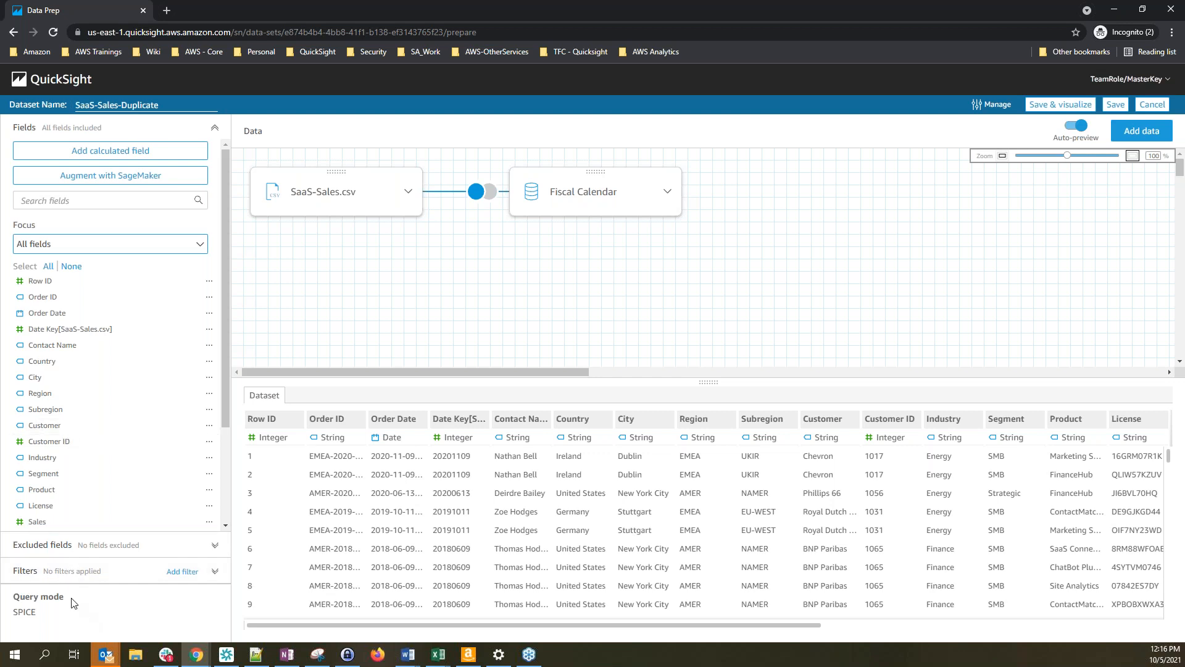
pyautogui.click(66, 579)
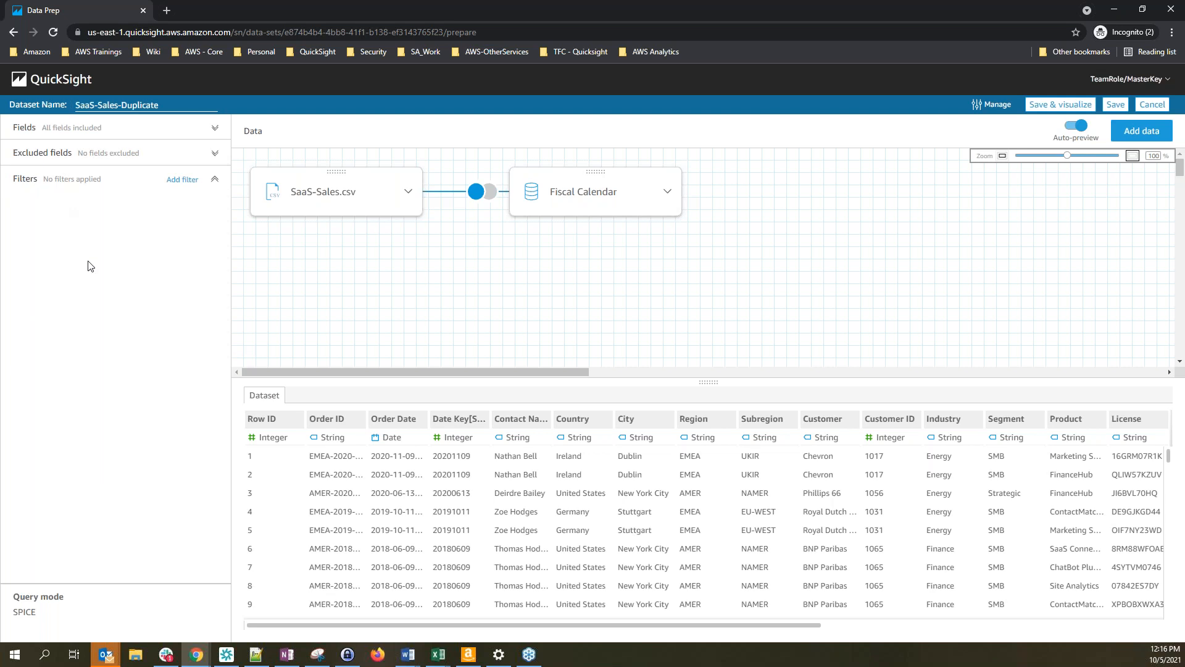
pyautogui.click(57, 133)
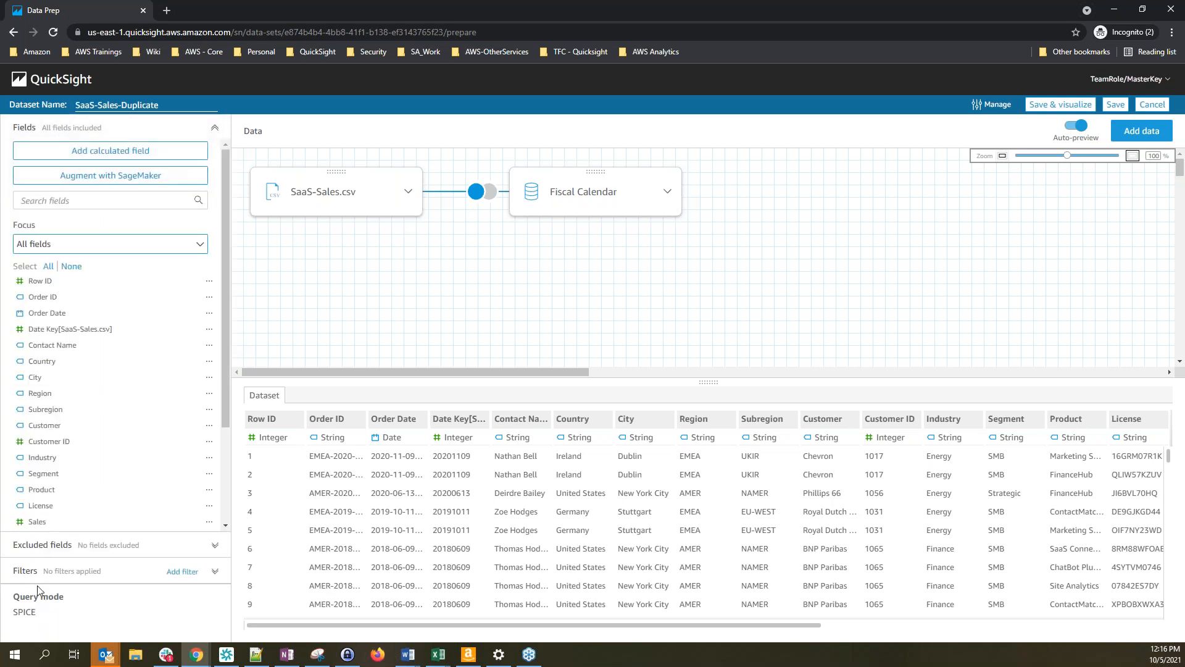
pyautogui.click(70, 579)
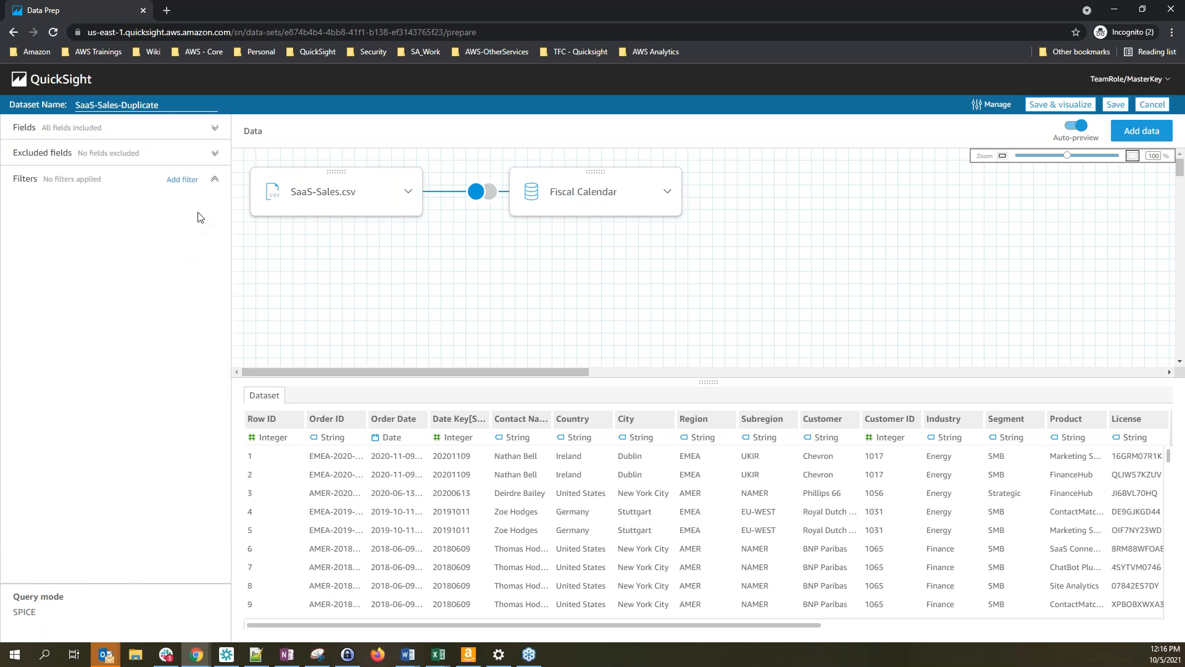
# Add a new filter on the Industry field and open it for editing
pyautogui.click(181, 181)
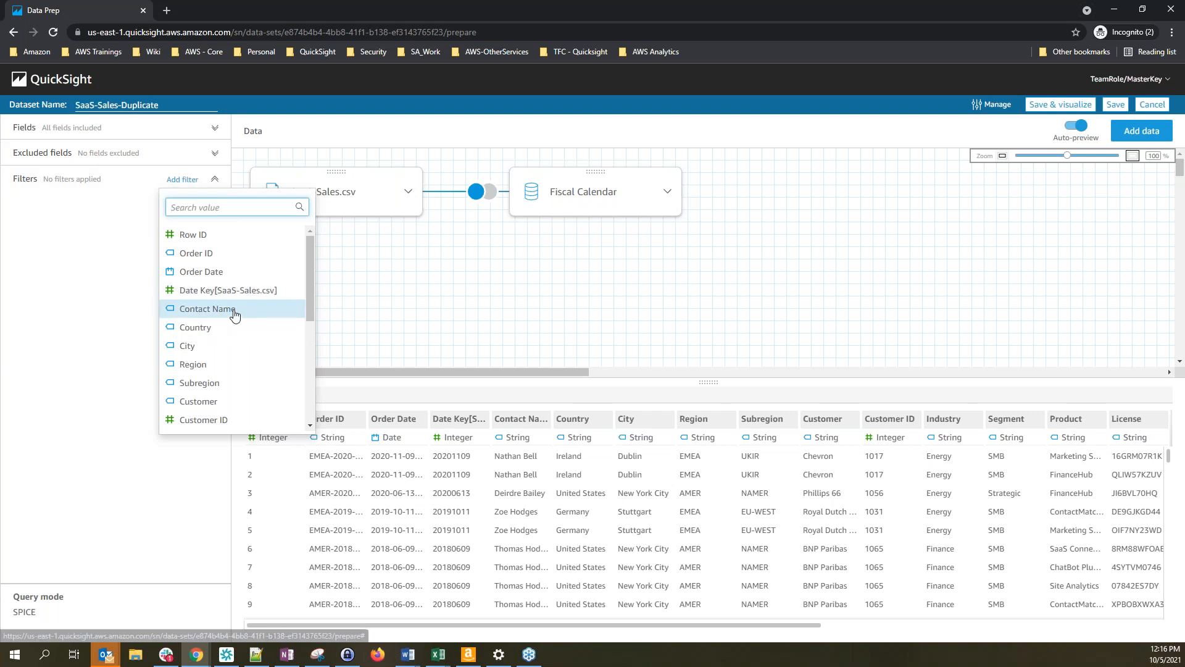
pyautogui.scroll(-1, 232, 364)
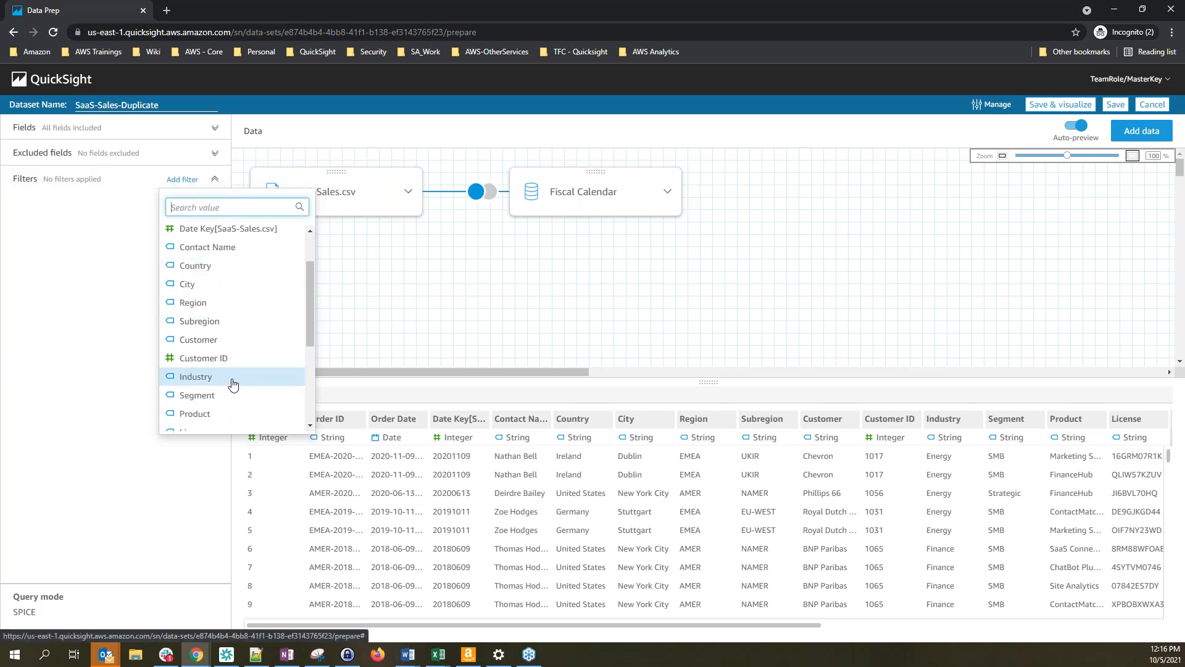
pyautogui.click(233, 382)
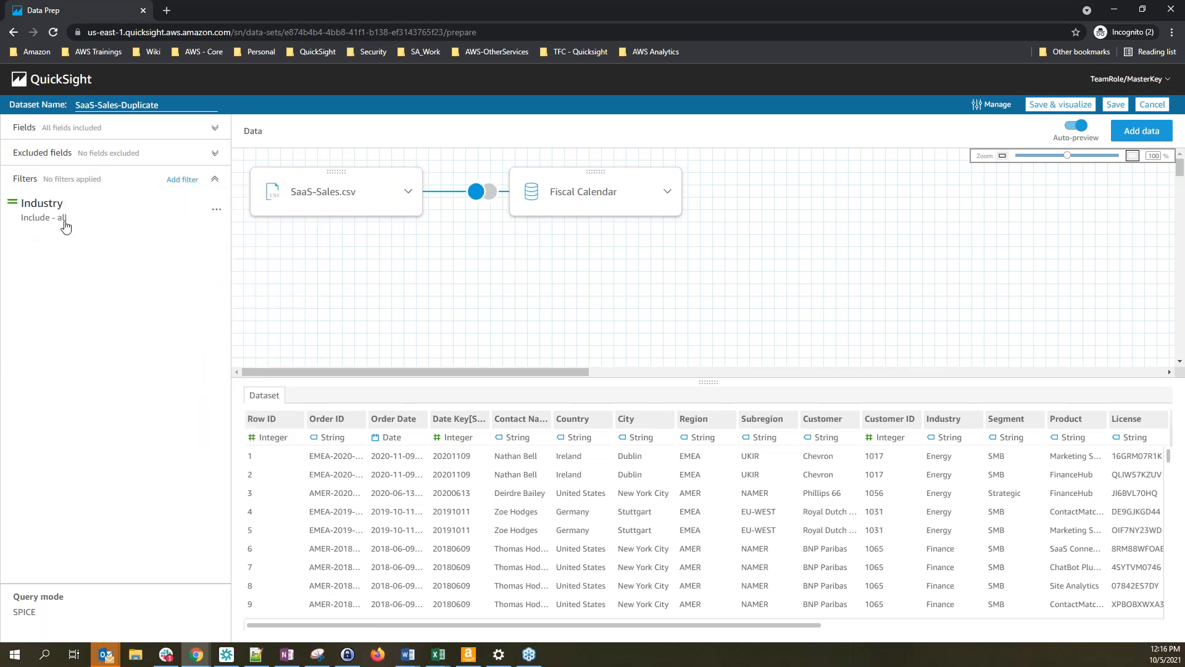
pyautogui.click(216, 210)
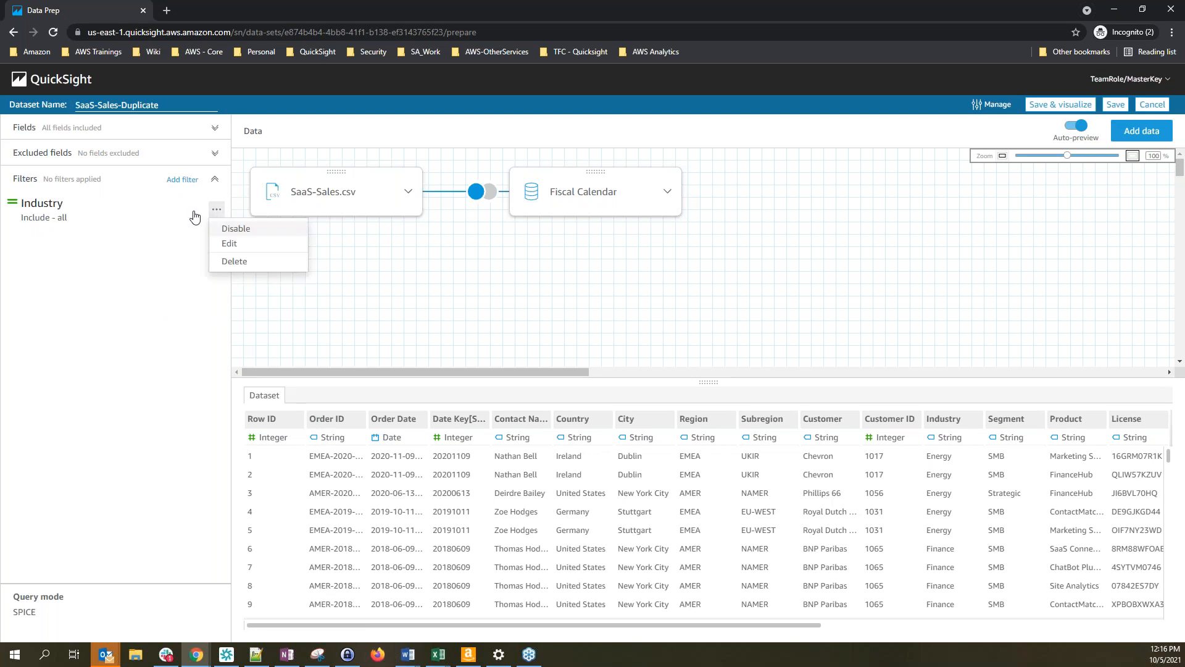
pyautogui.click(235, 243)
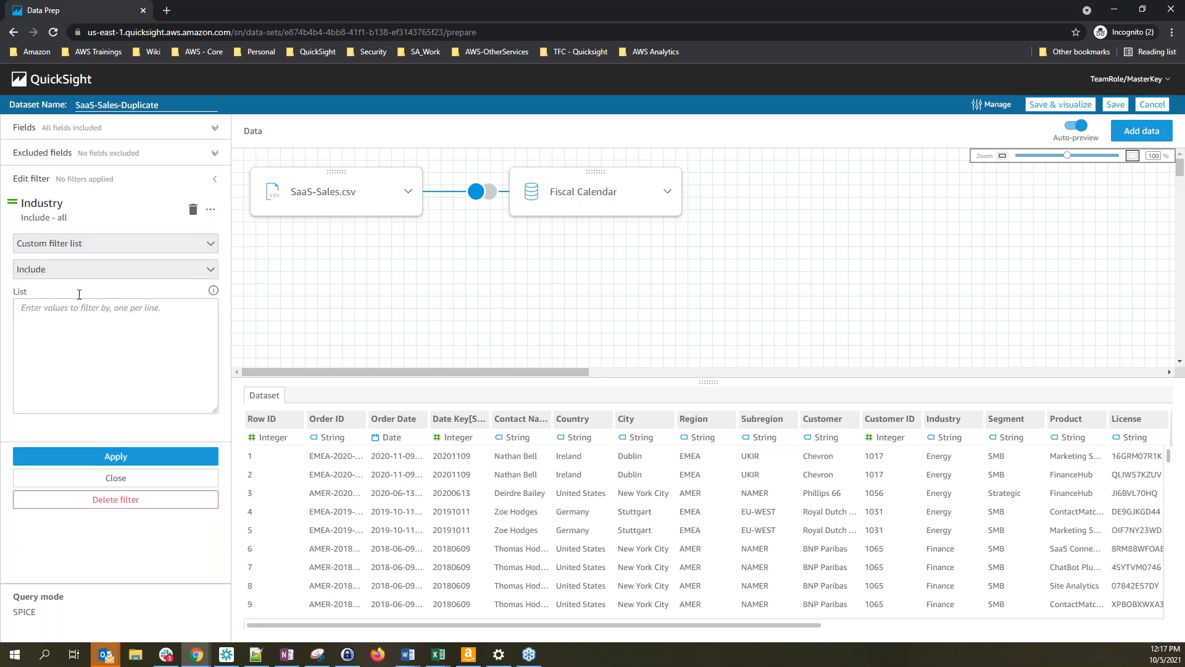
# Set the Industry filter to exclude the value Misc and apply it
pyautogui.click(106, 250)
pyautogui.click(112, 260)
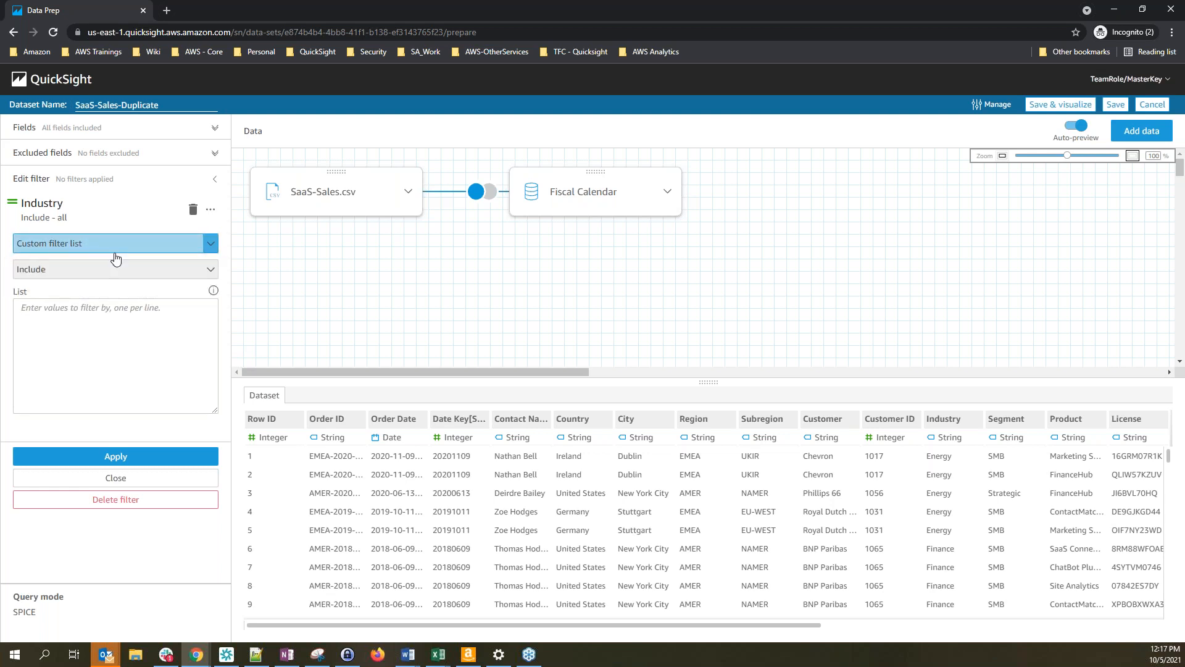
pyautogui.click(99, 272)
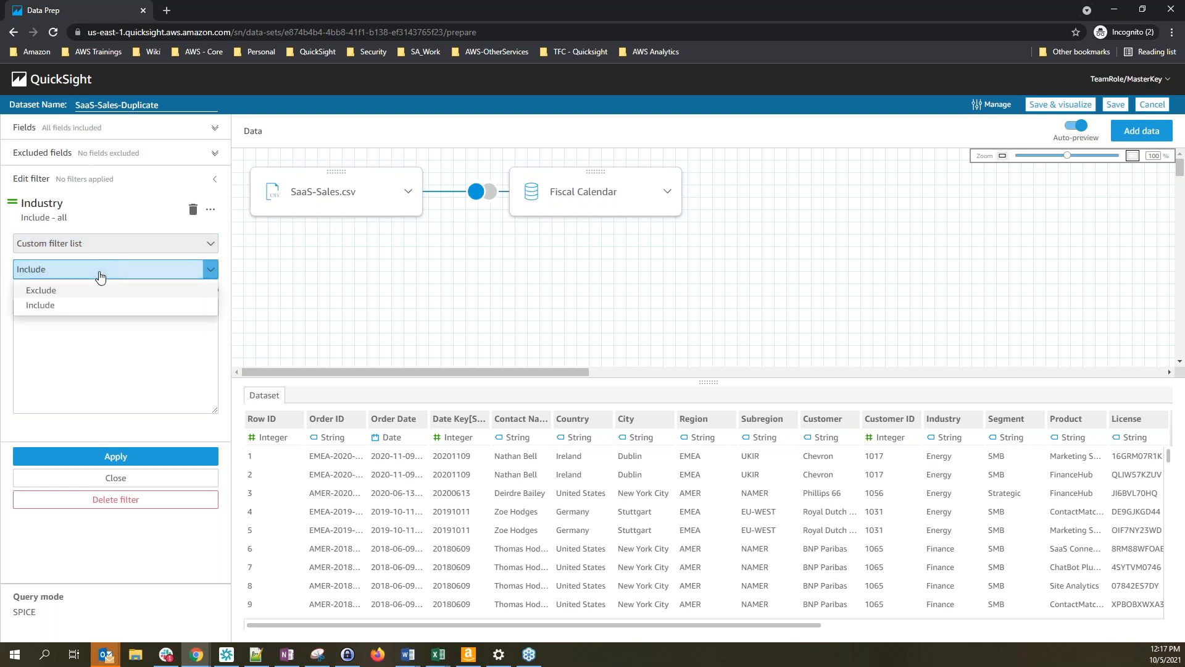
pyautogui.click(57, 291)
pyautogui.click(64, 333)
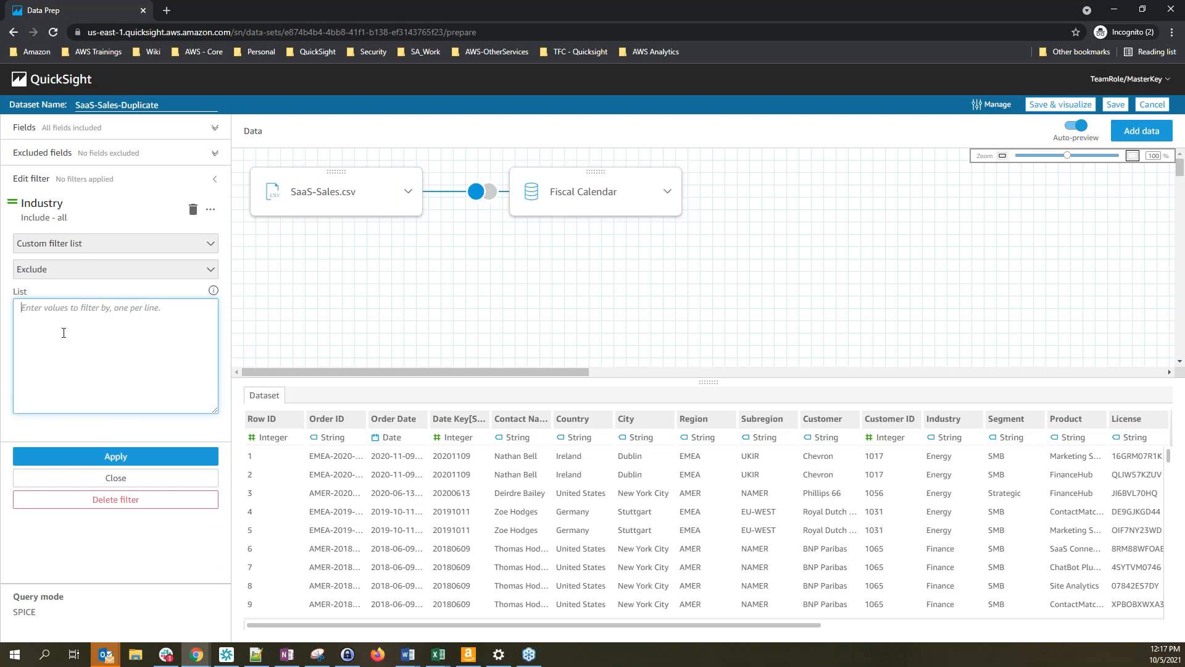
pyautogui.write('Misc')
pyautogui.click(137, 464)
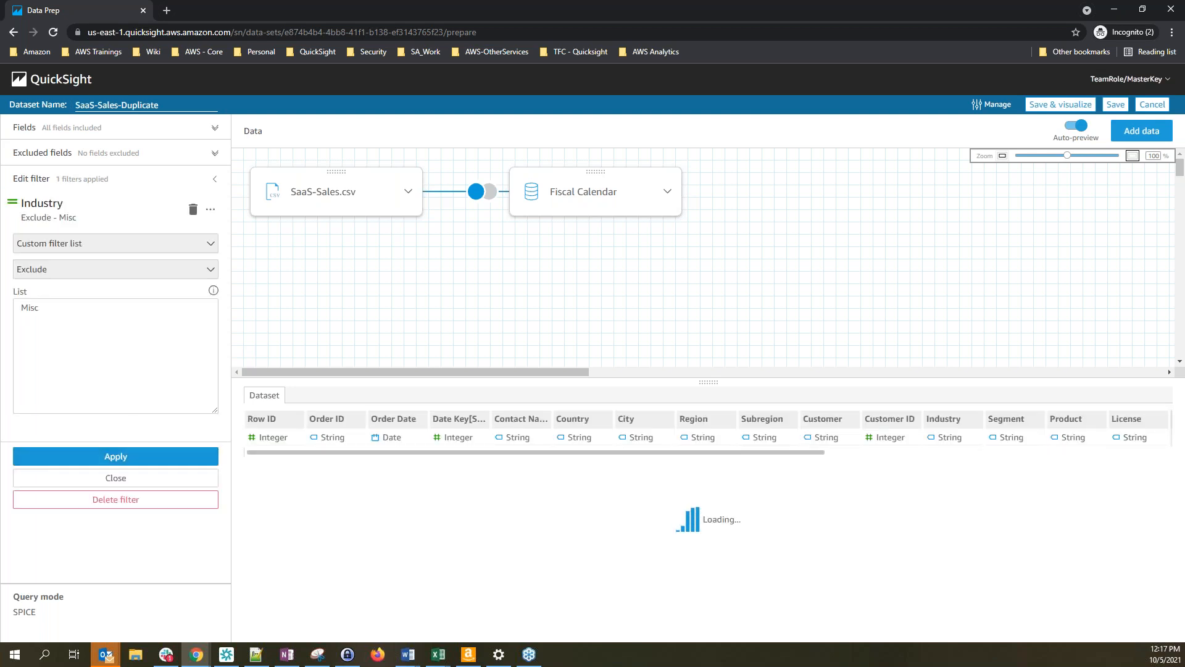
pyautogui.click(126, 481)
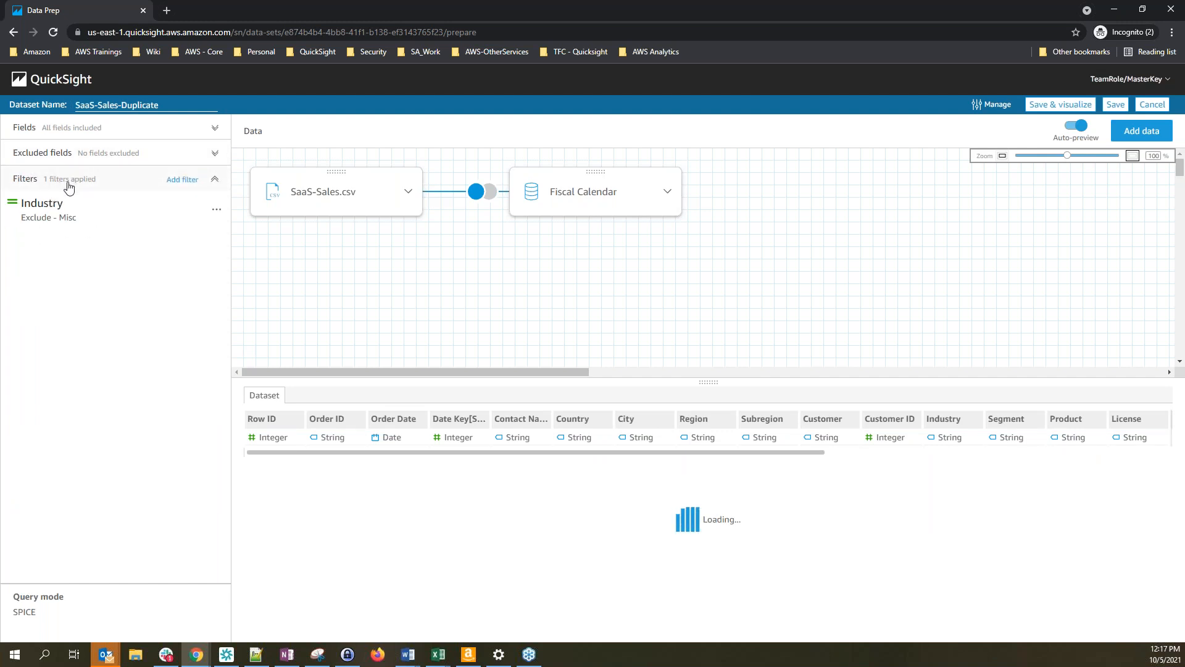
# Multi-select Date Key[SaaS-Sales.csv], Date Key[Fiscal Calendar] and Date[Fiscal Calendar] in the Fields list
pyautogui.click(106, 134)
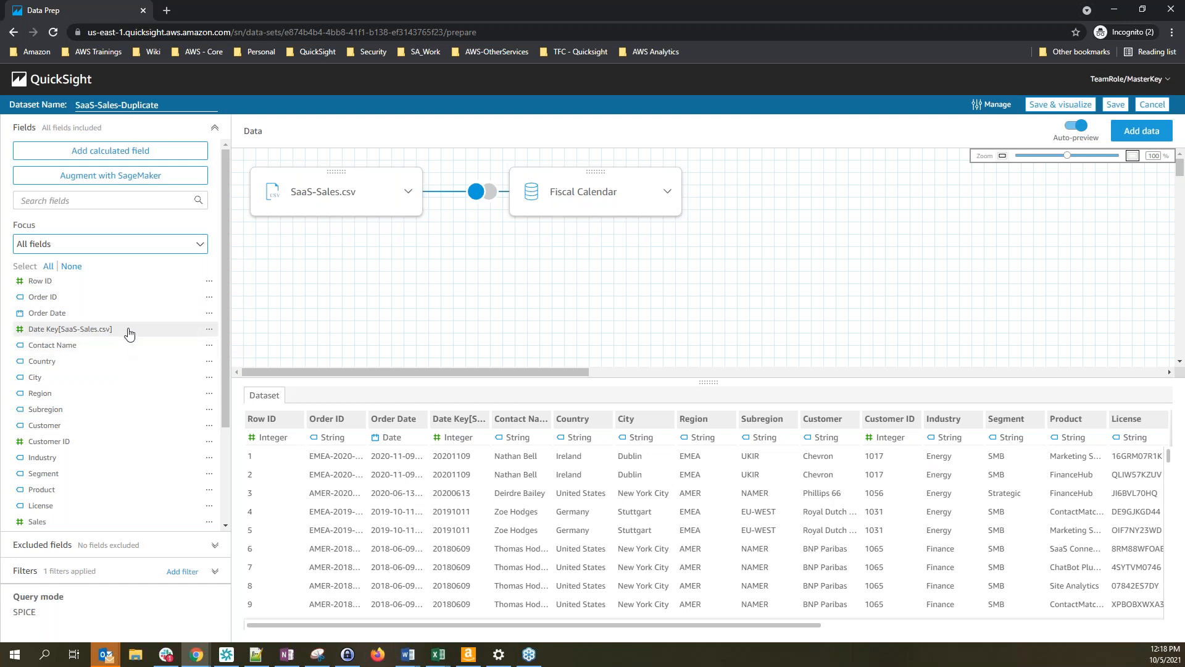
pyautogui.click(107, 330)
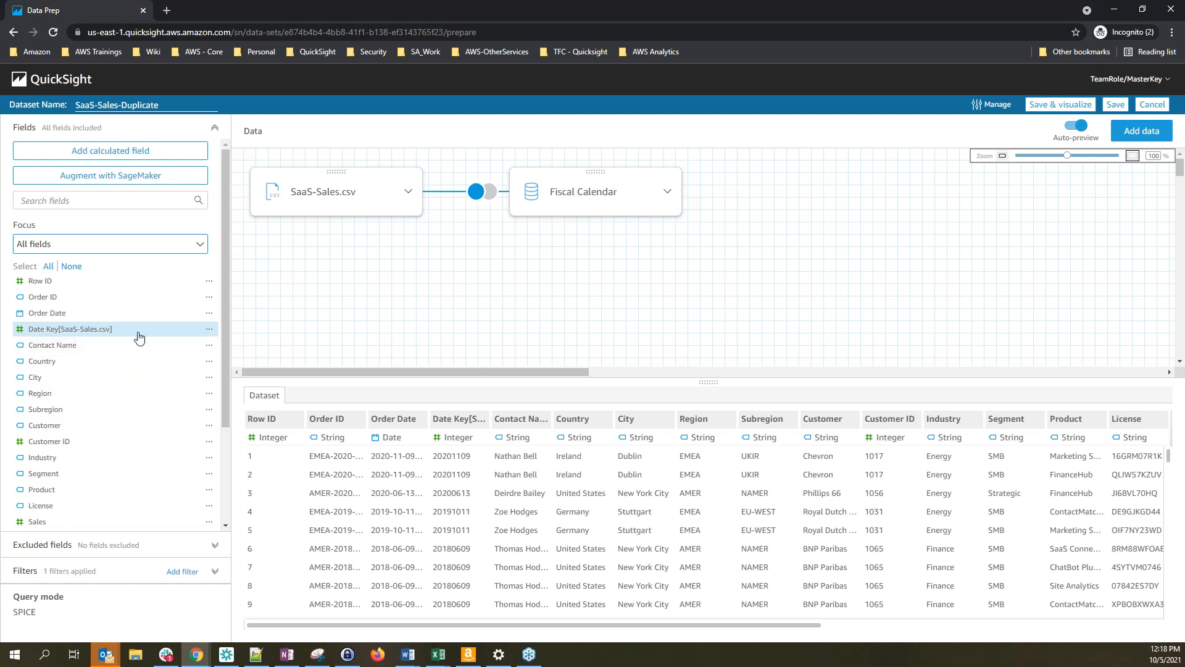
pyautogui.scroll(-3, 140, 446)
pyautogui.click(118, 456)
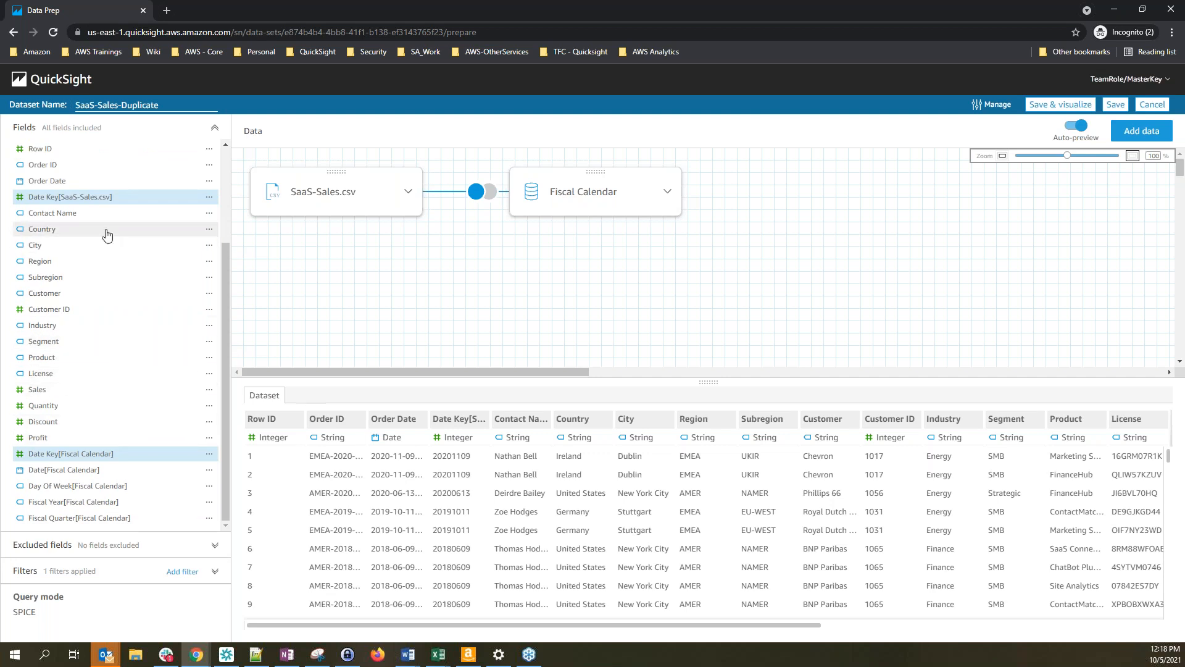
pyautogui.keyDown('ctrl'); pyautogui.click(93, 470); pyautogui.keyUp('ctrl')
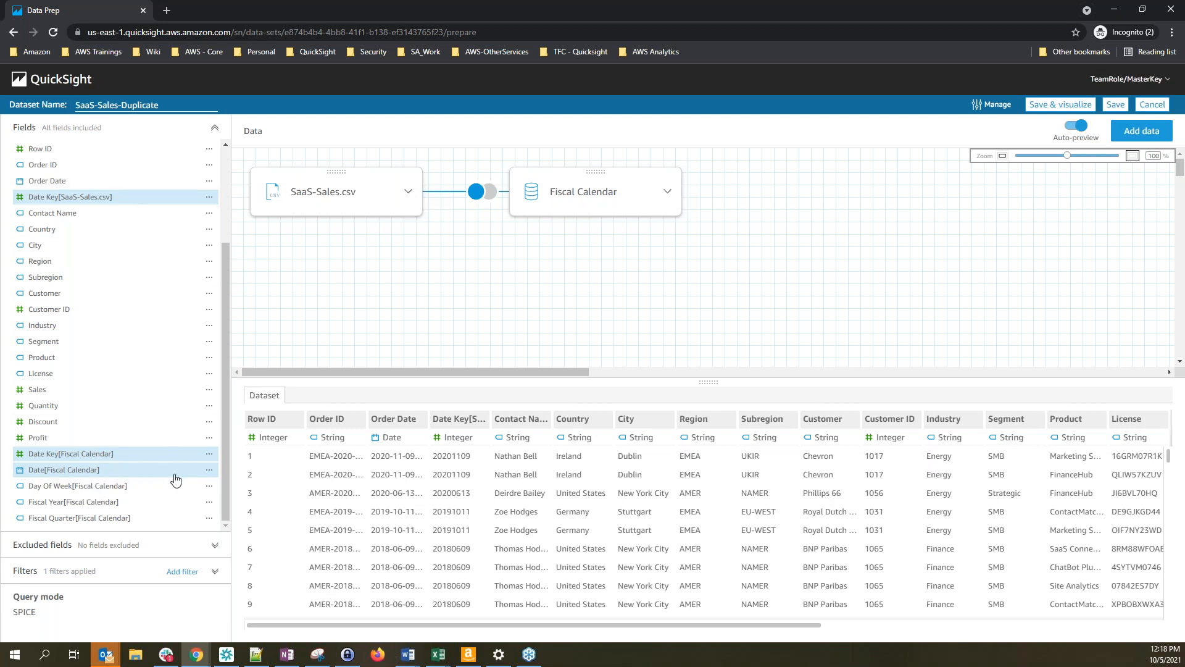
# Exclude the three selected date fields, then exclude Day Of Week[Fiscal Calendar] as well
pyautogui.click(209, 472)
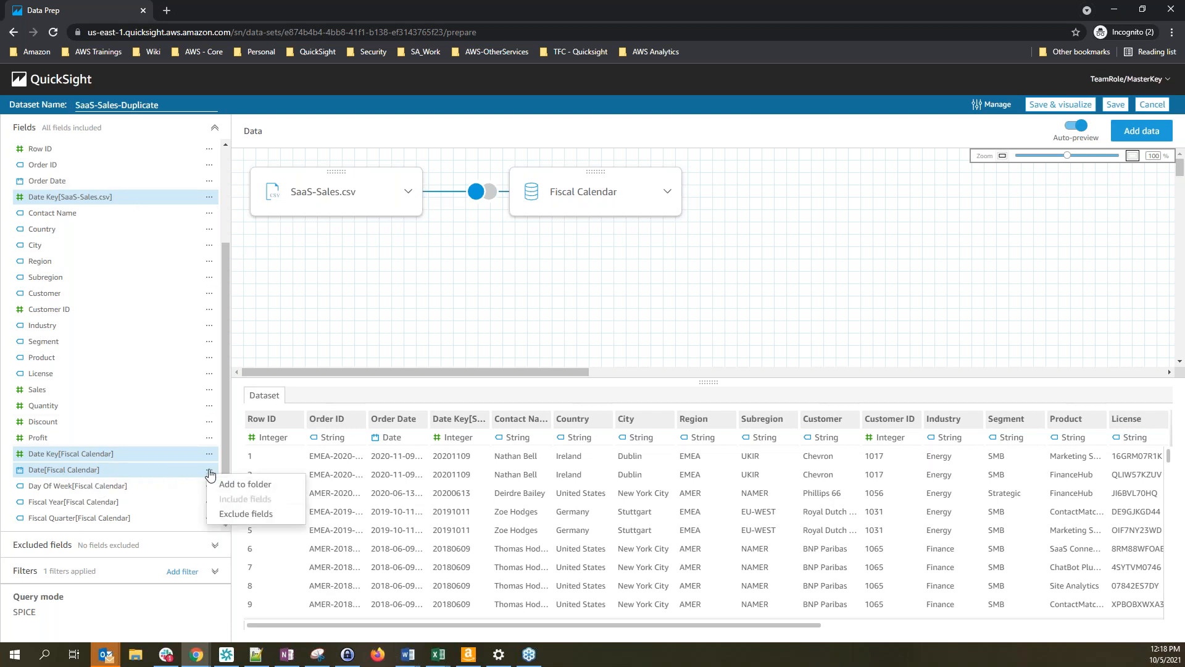
pyautogui.click(258, 519)
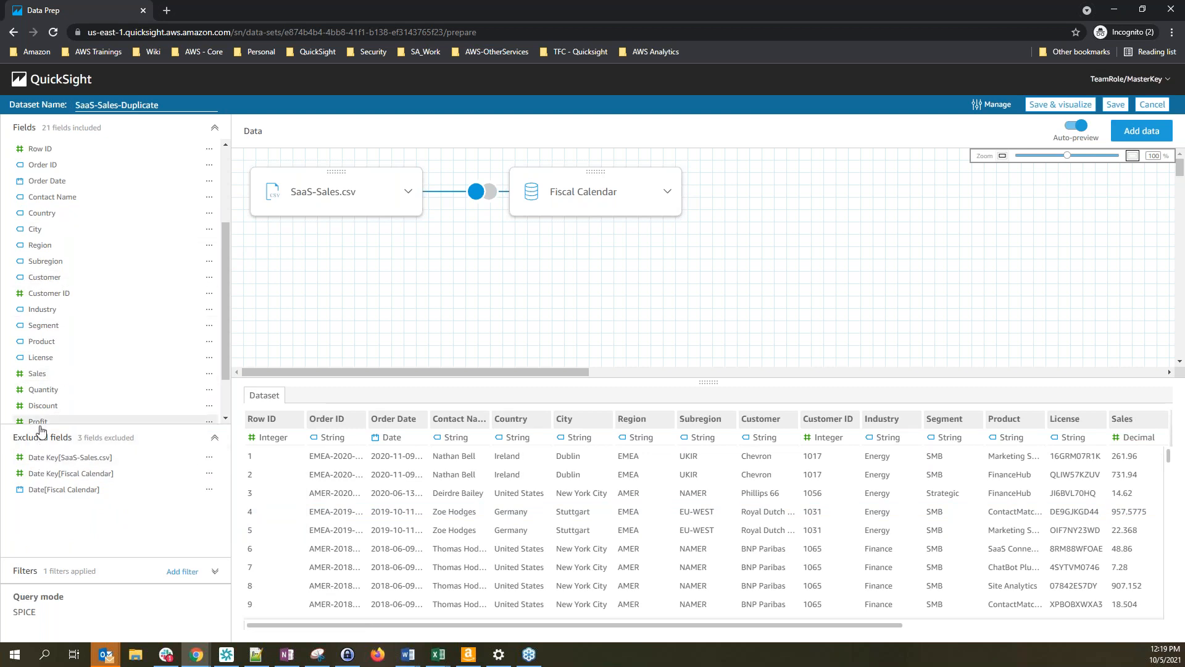
pyautogui.click(110, 439)
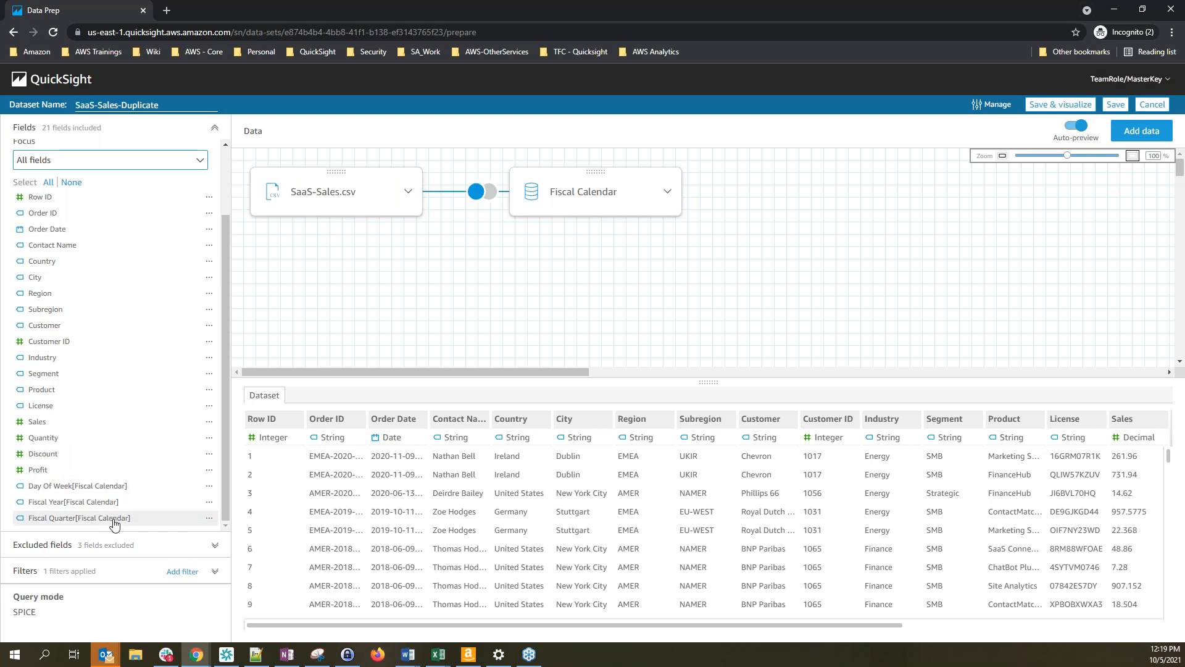
pyautogui.click(209, 487)
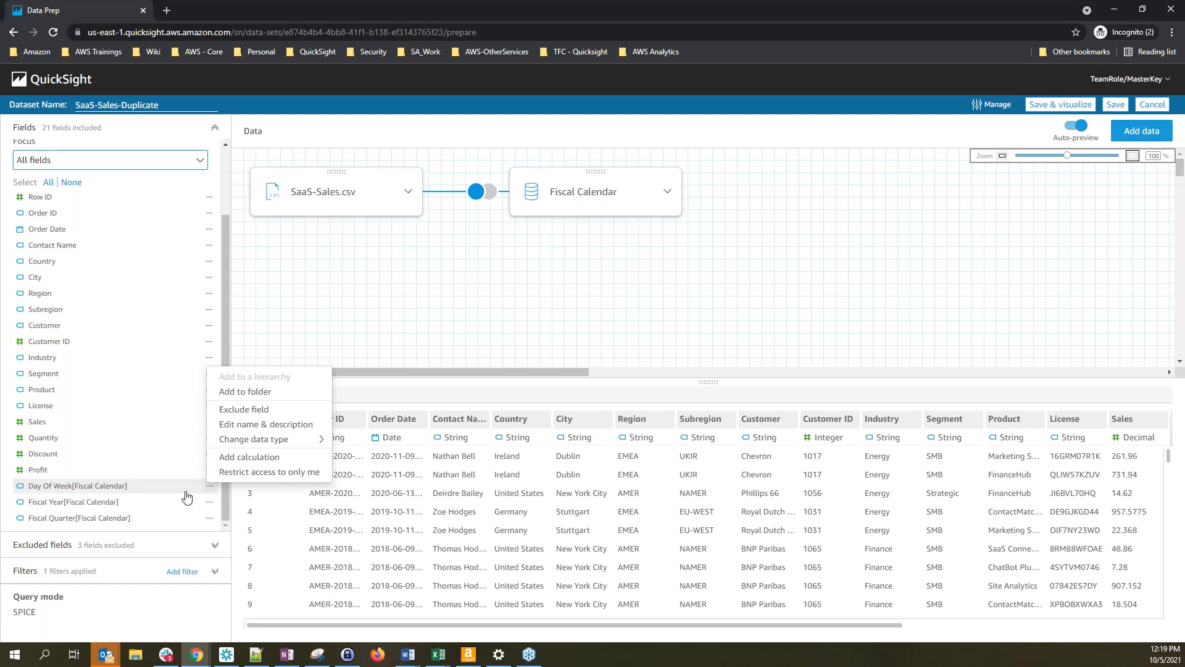
pyautogui.click(242, 410)
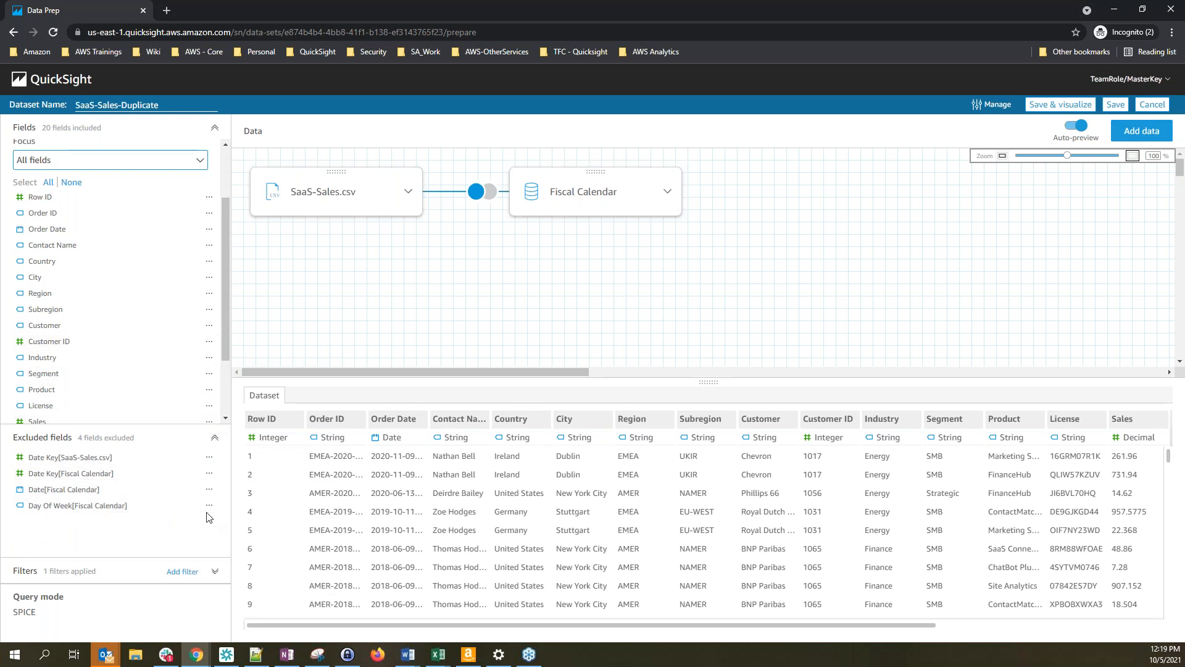
pyautogui.click(101, 436)
# Restore Day Of Week[Fiscal Calendar] from the excluded fields, keeping both Date Key fields and Date excluded
pyautogui.click(86, 547)
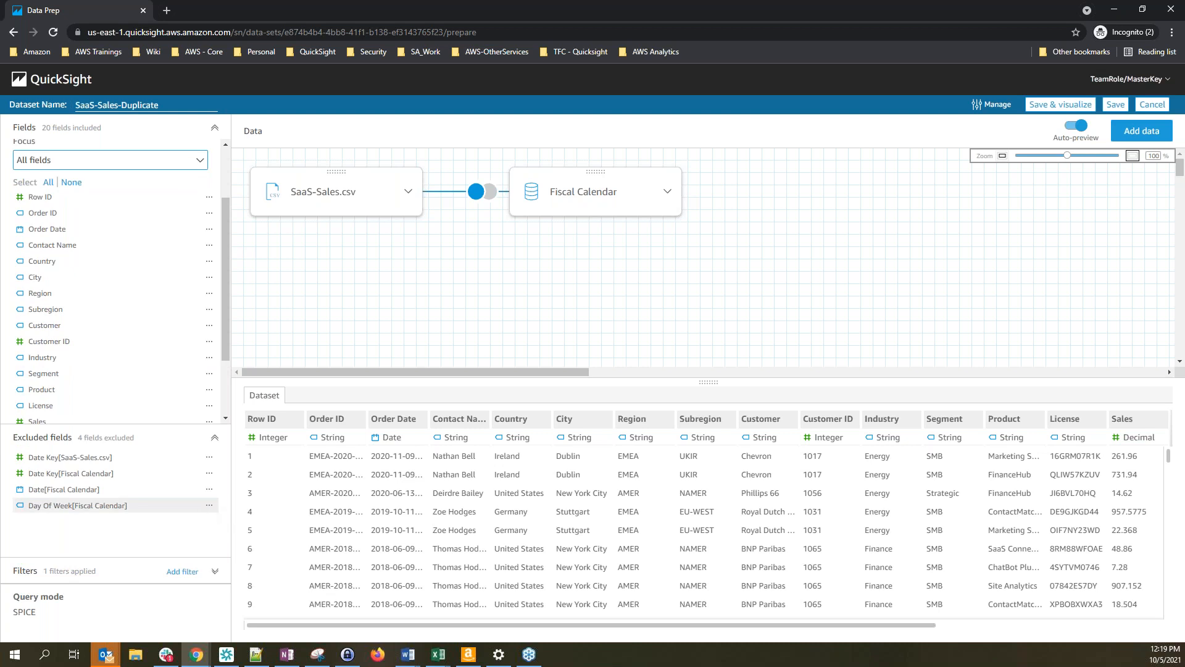
pyautogui.click(210, 507)
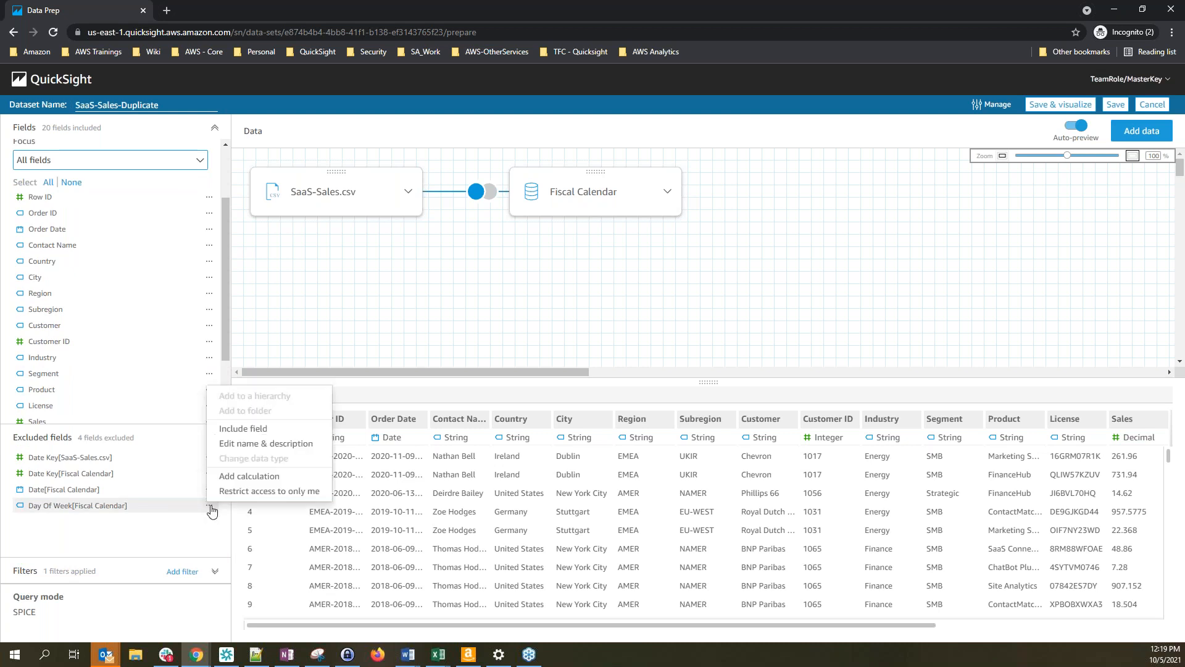
pyautogui.click(266, 429)
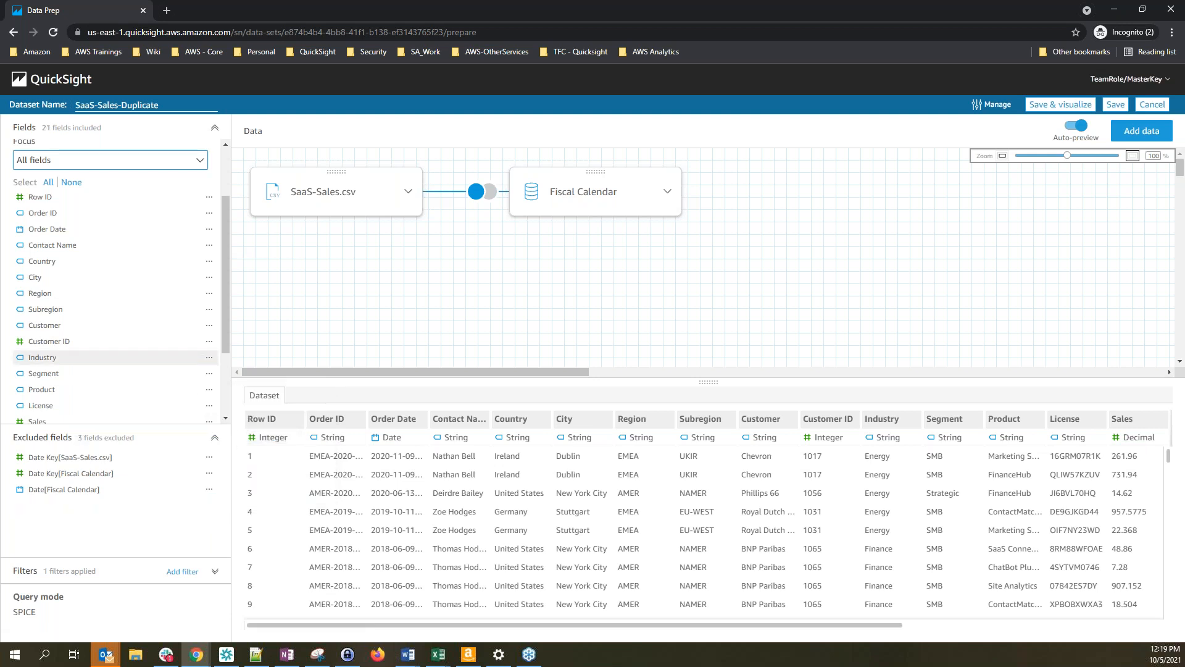
pyautogui.scroll(-2, 173, 370)
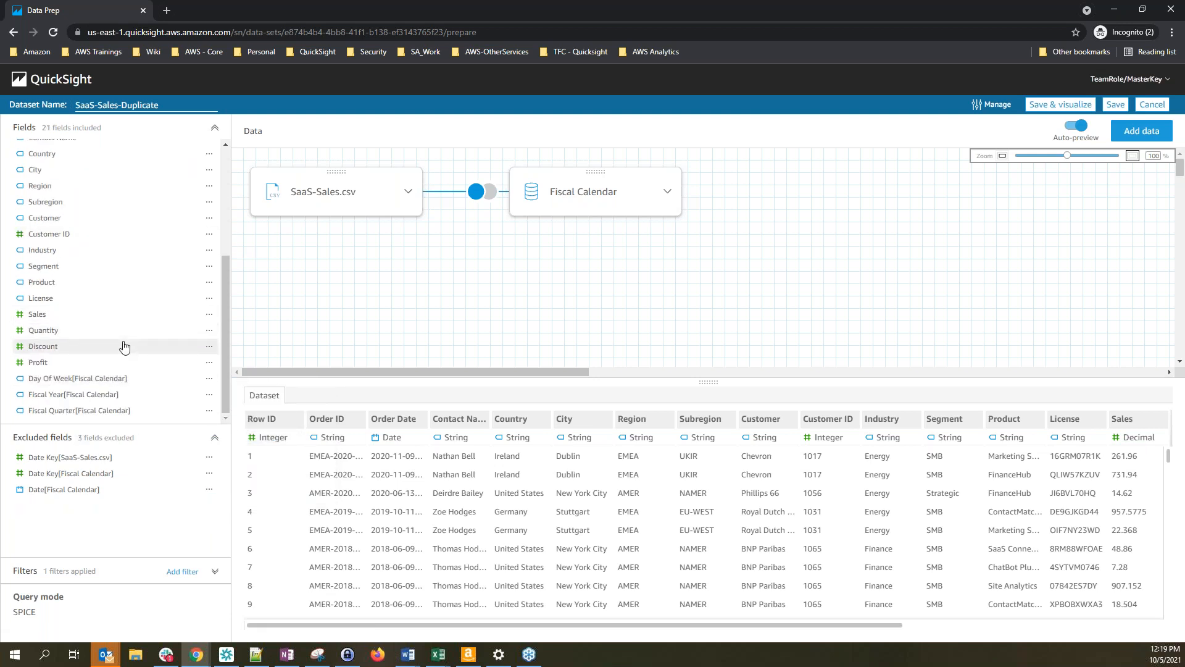
pyautogui.scroll(5, 124, 347)
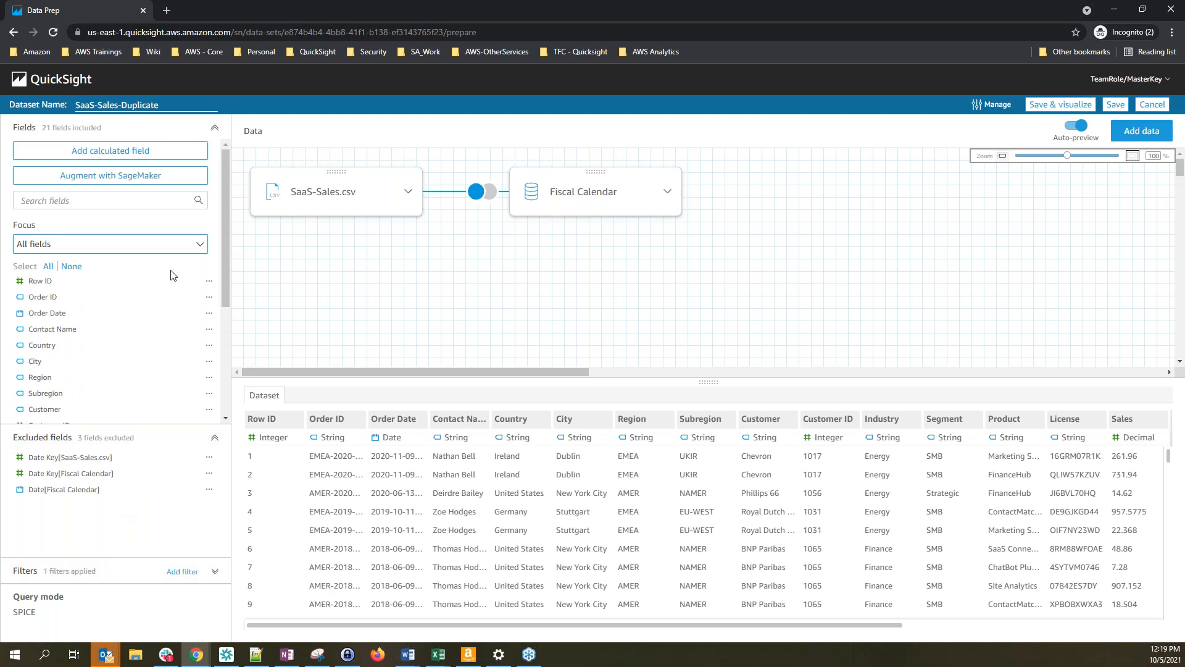
pyautogui.hotkey('alt', 'Tab')
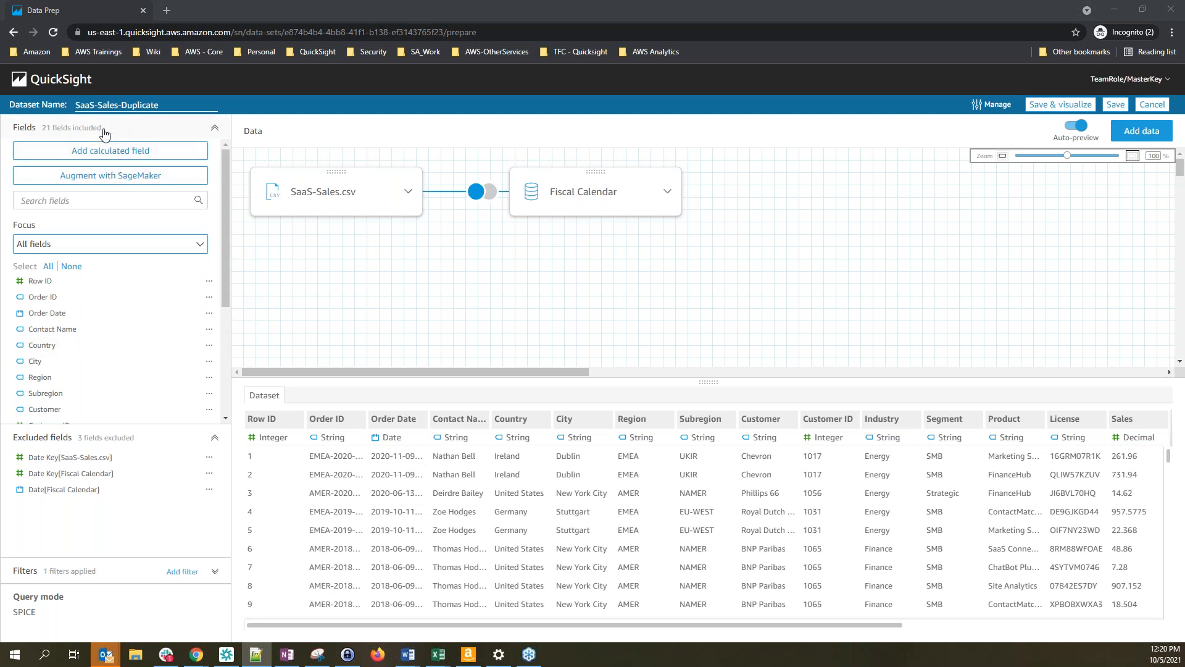
# Save SaaS-Sales-Duplicate and reopen it with Edit dataset from the Datasets list
pyautogui.click(1117, 107)
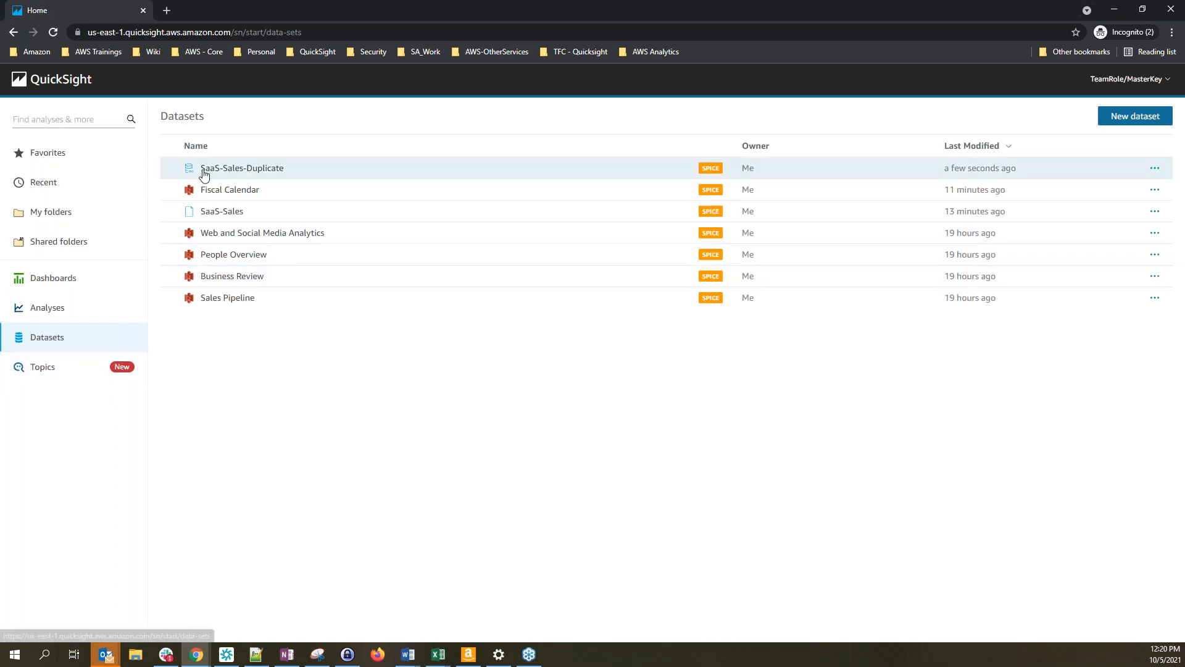
pyautogui.click(255, 176)
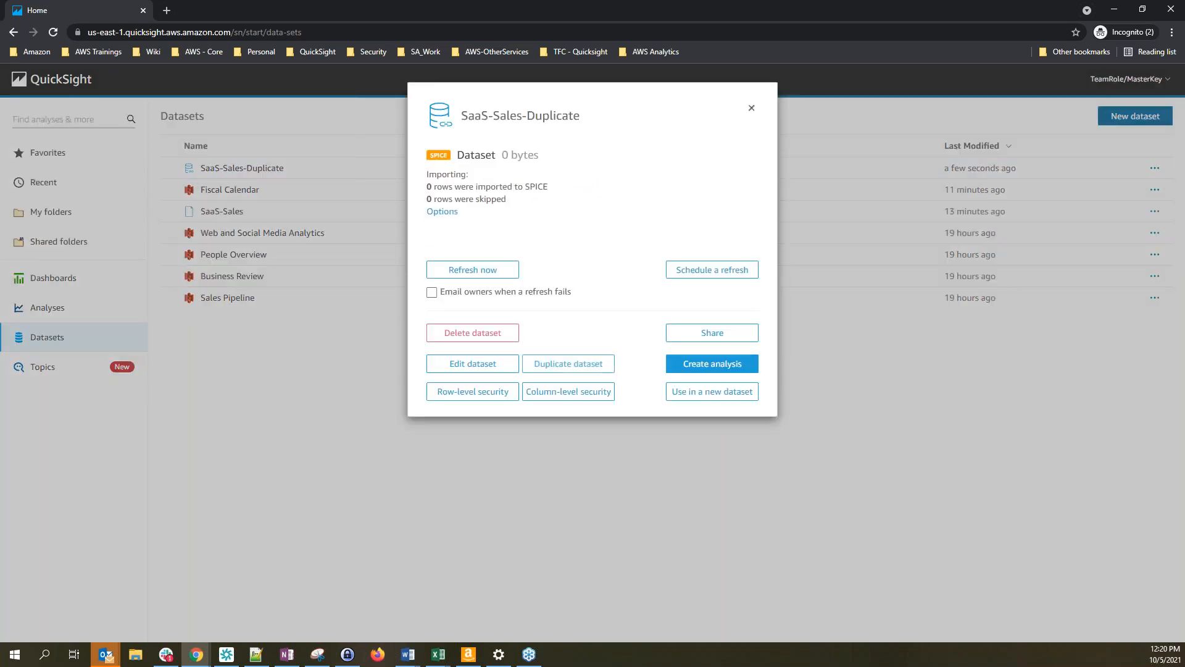
pyautogui.click(487, 366)
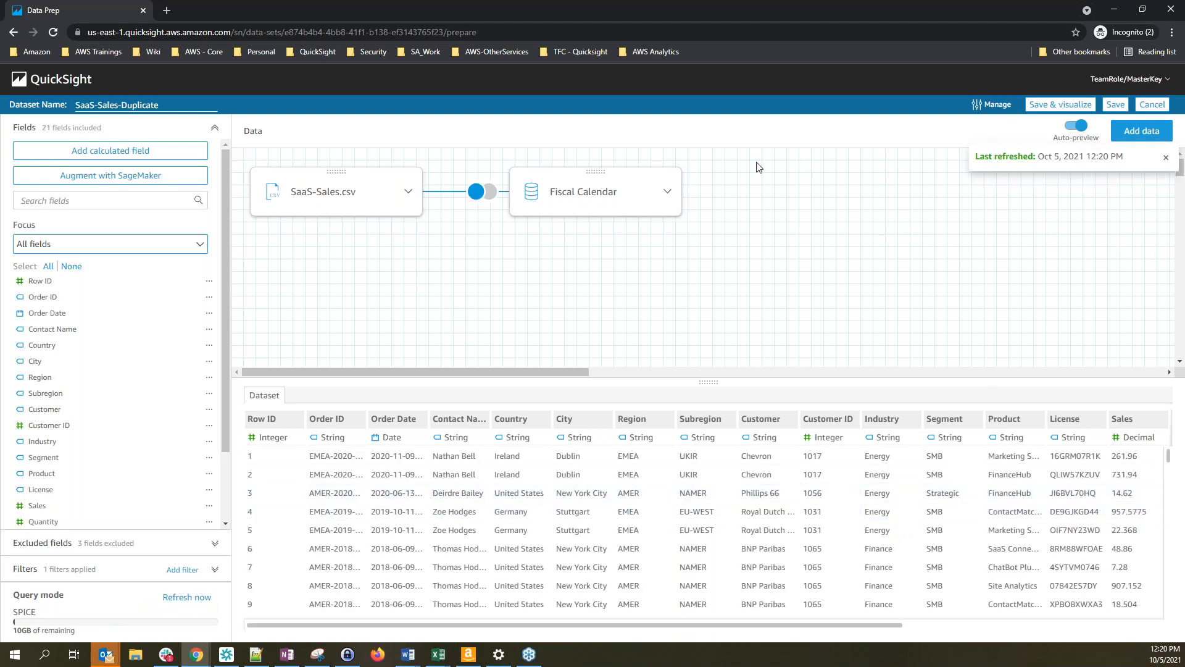
# Create a calculated field named Cost with the formula {Sales}-{Profit} and save it
pyautogui.click(110, 155)
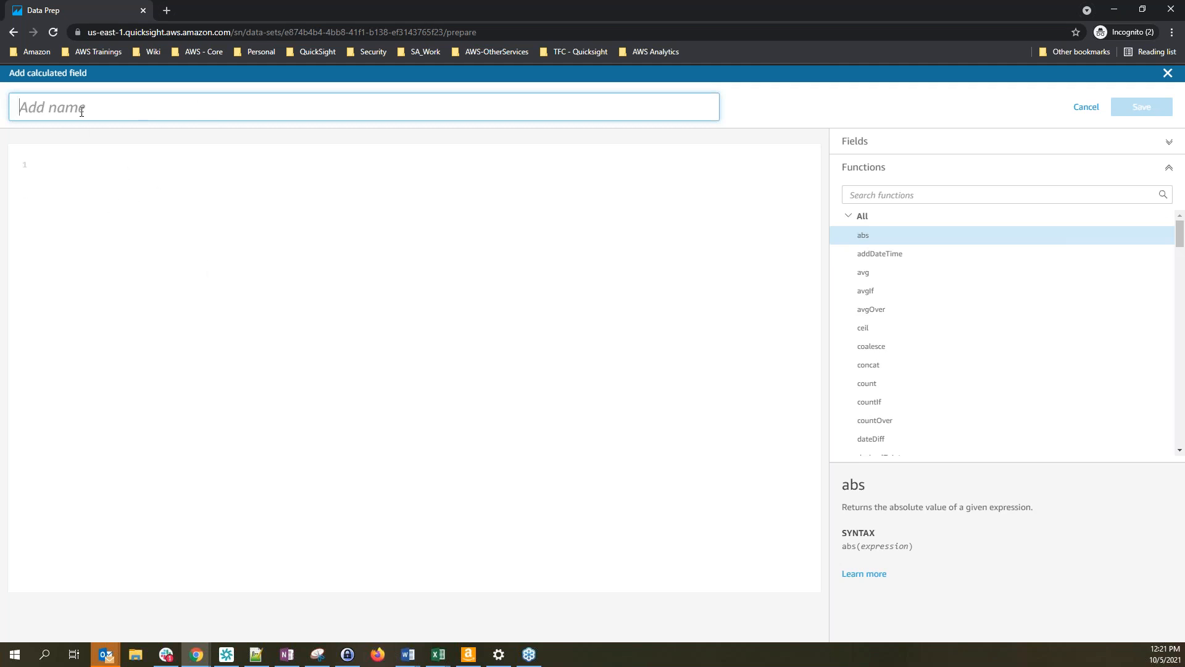
pyautogui.write('Cost')
pyautogui.click(90, 201)
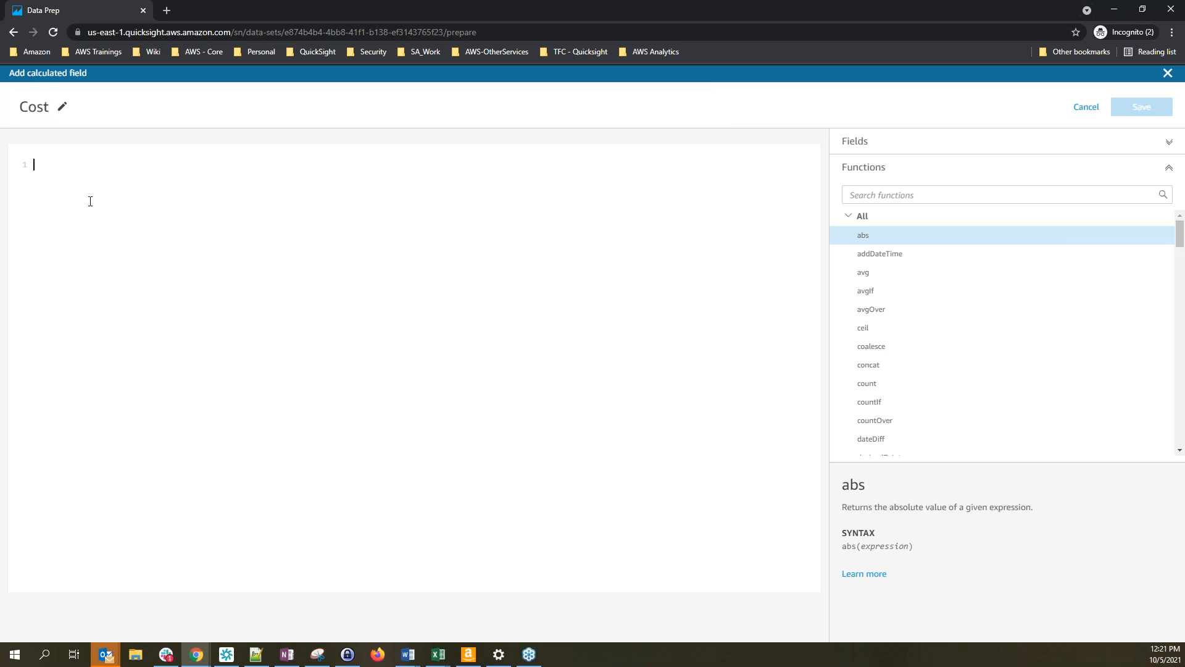
pyautogui.write('sa')
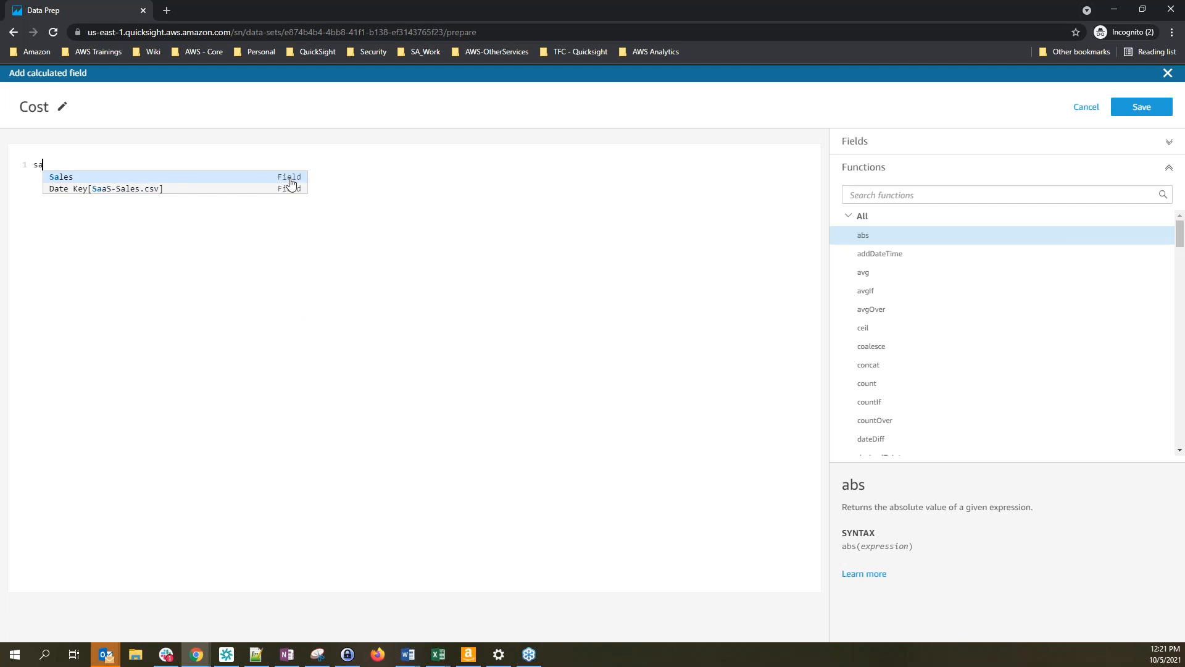
pyautogui.click(202, 182)
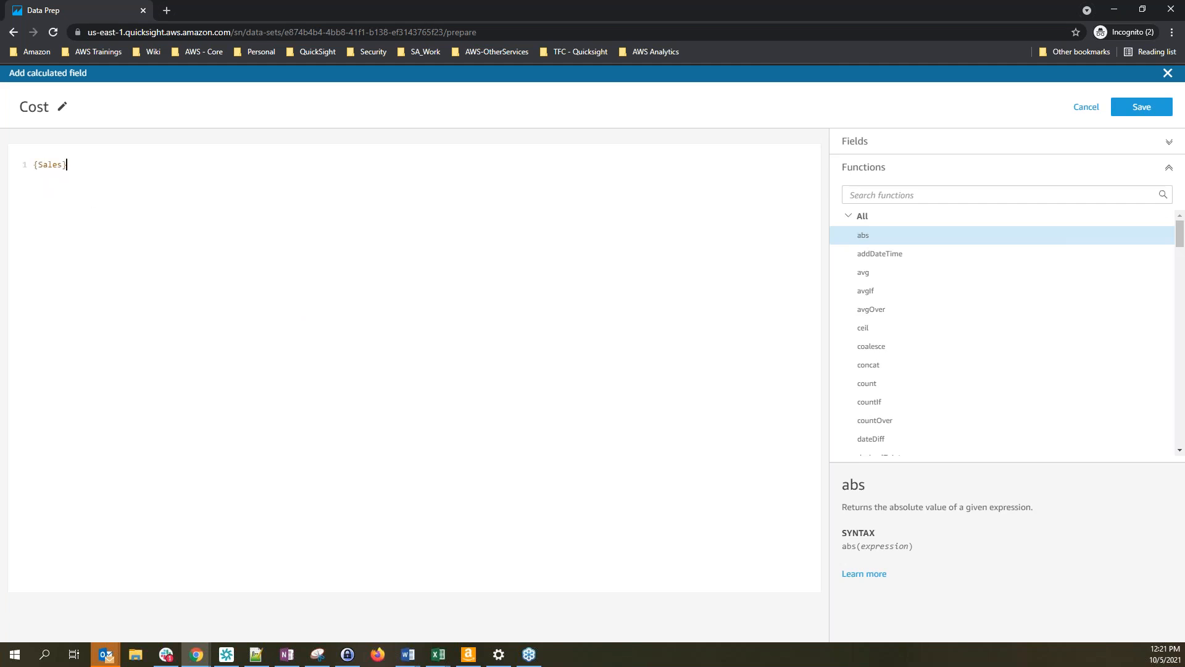
pyautogui.write('-prof')
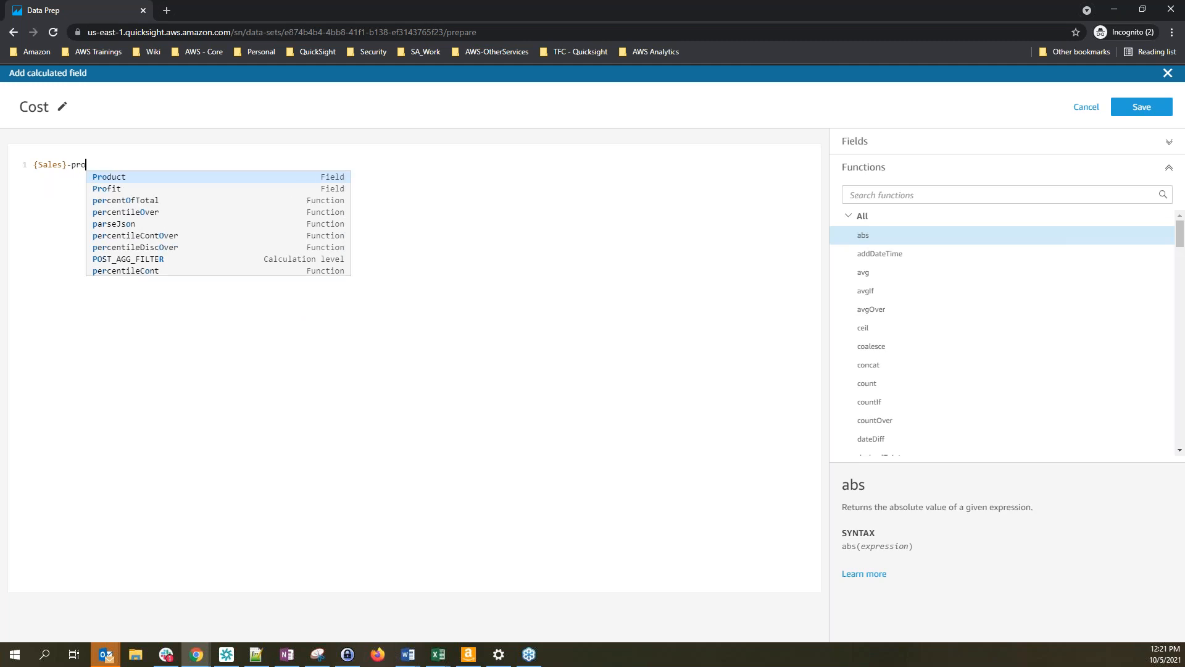
pyautogui.click(333, 178)
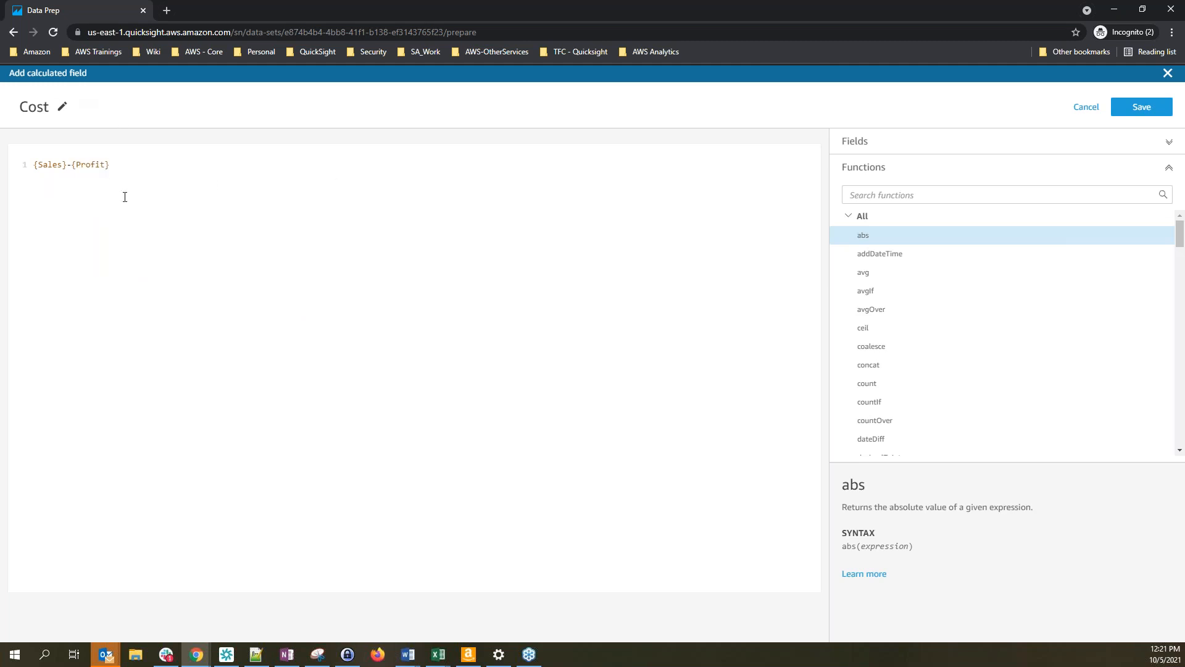
pyautogui.click(43, 108)
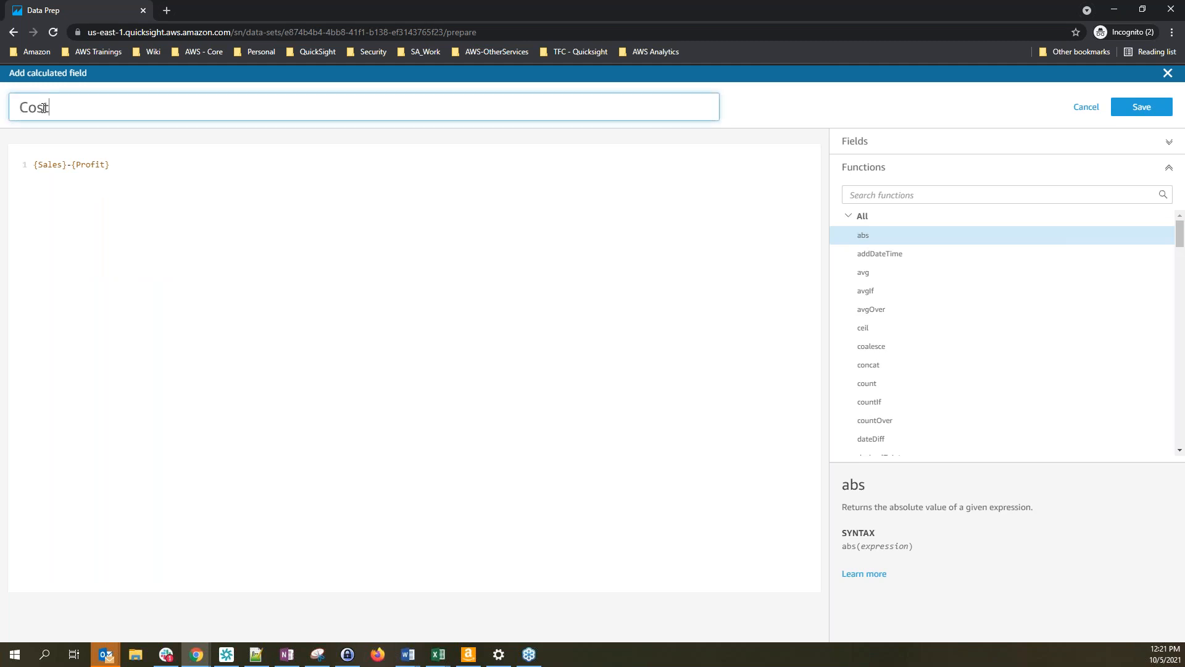
pyautogui.click(143, 166)
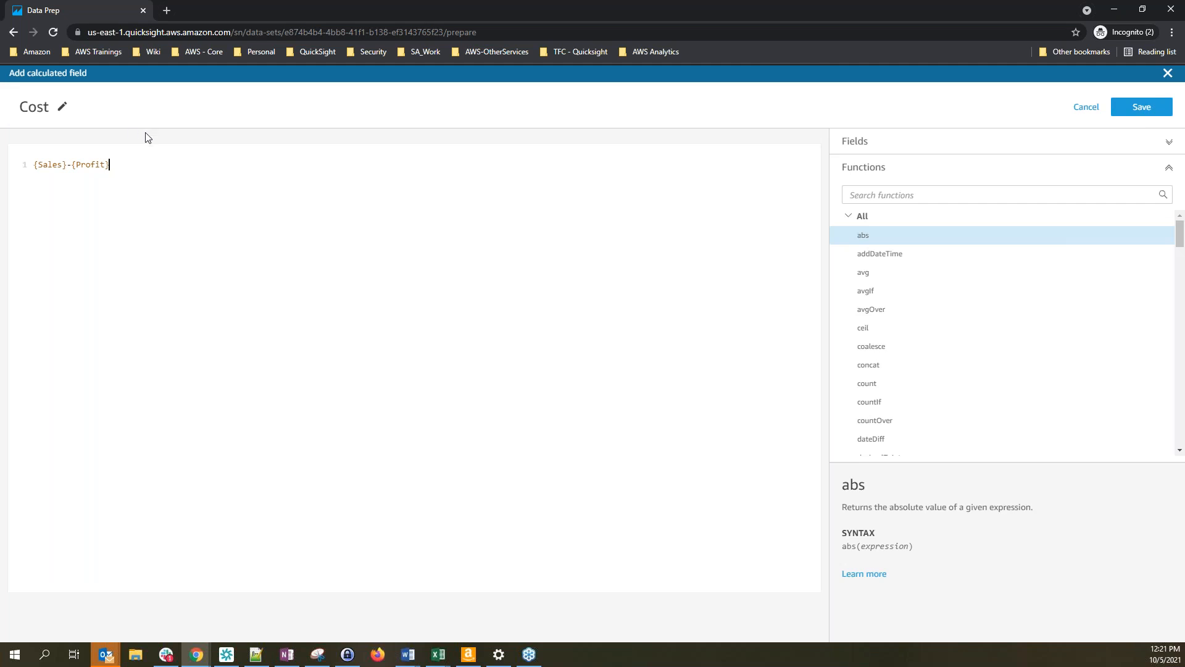
pyautogui.click(1158, 109)
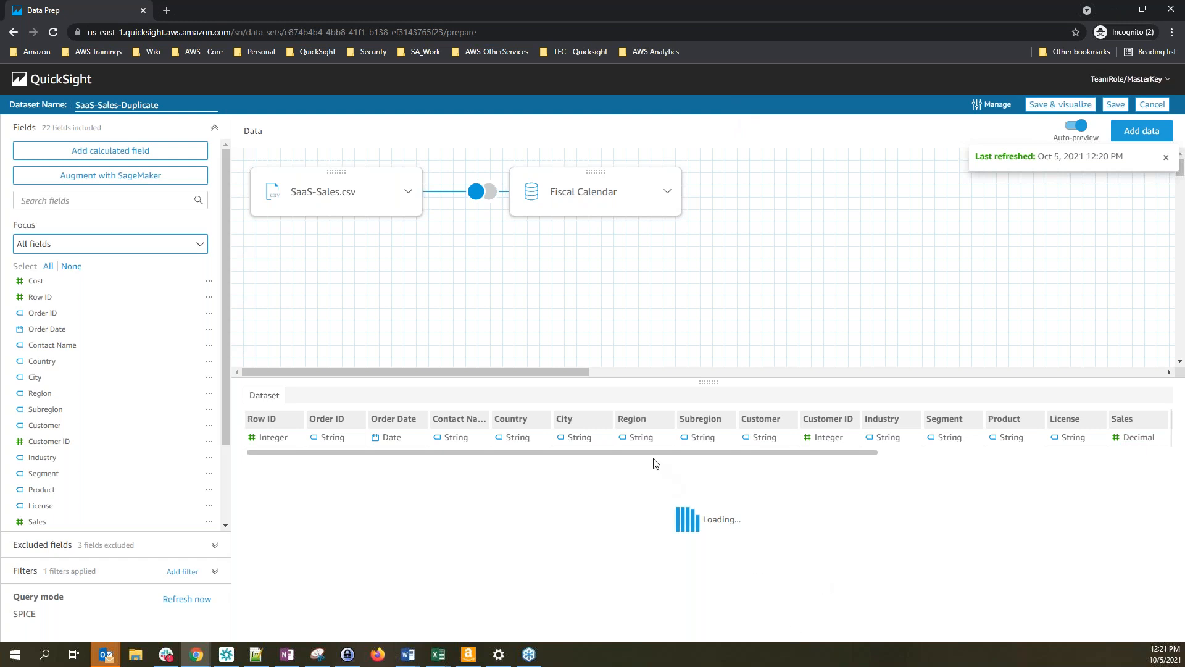
# Scroll the preview right to reveal the Cost column values and scroll the Fields list down
pyautogui.moveTo(657, 455); pyautogui.dragTo(1024, 472)
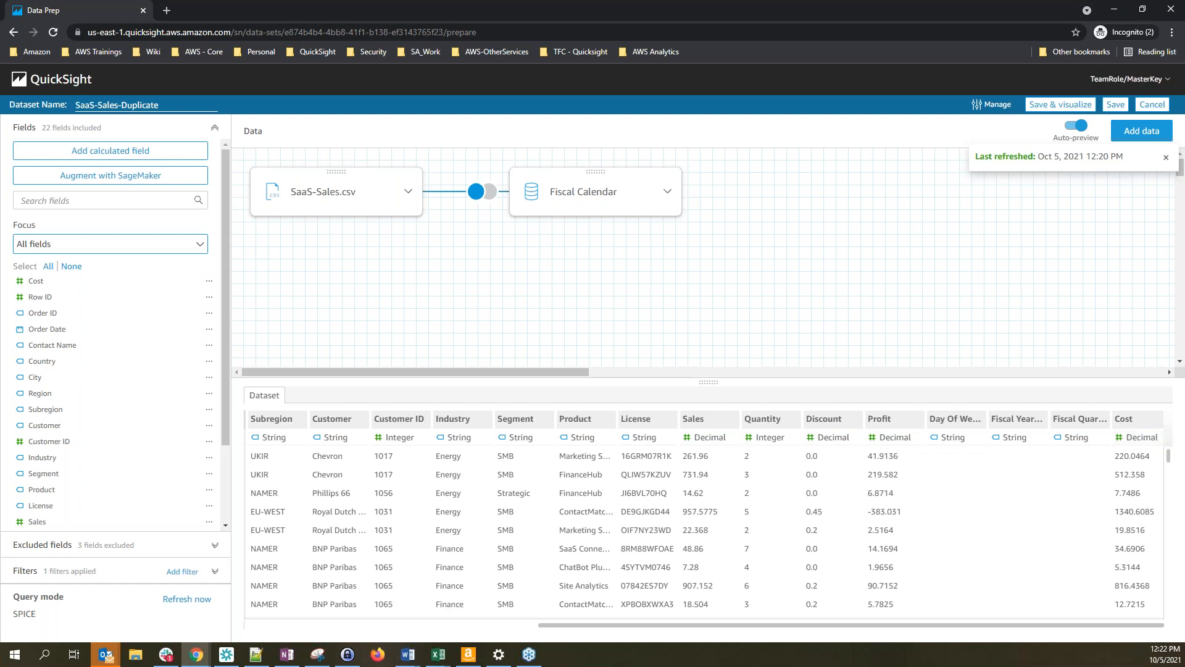
pyautogui.moveTo(228, 320); pyautogui.dragTo(230, 288)
# Save SaaS-Sales-Duplicate with the Cost field, reopen it, then return to the Datasets list
pyautogui.click(1116, 110)
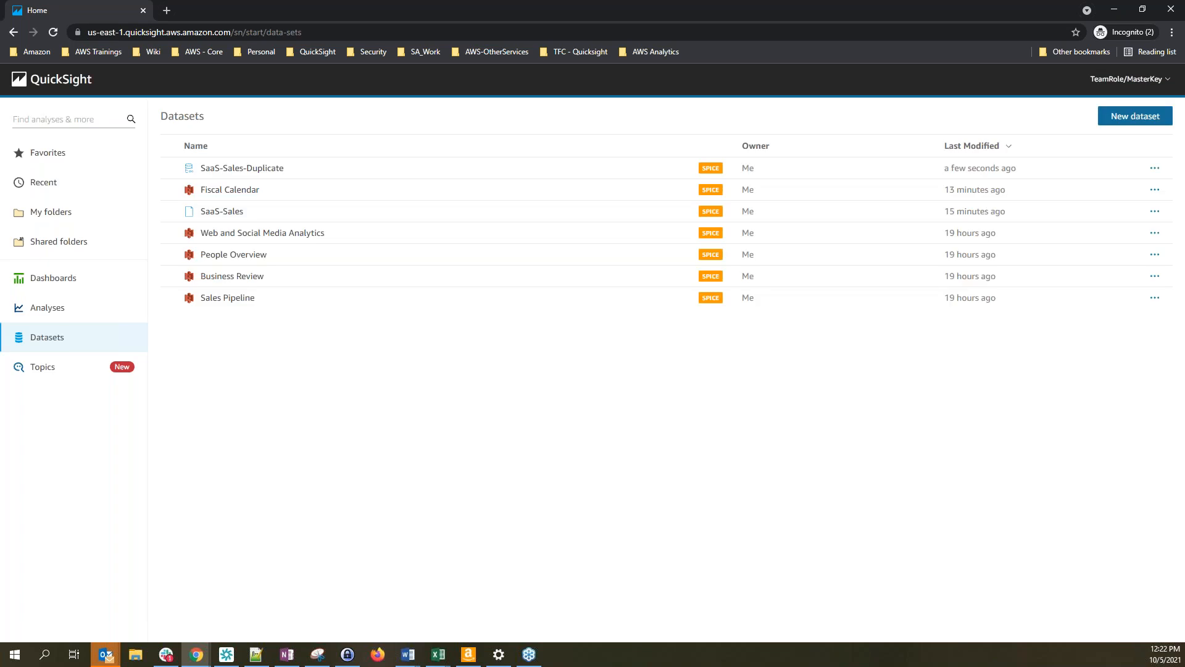
pyautogui.click(240, 169)
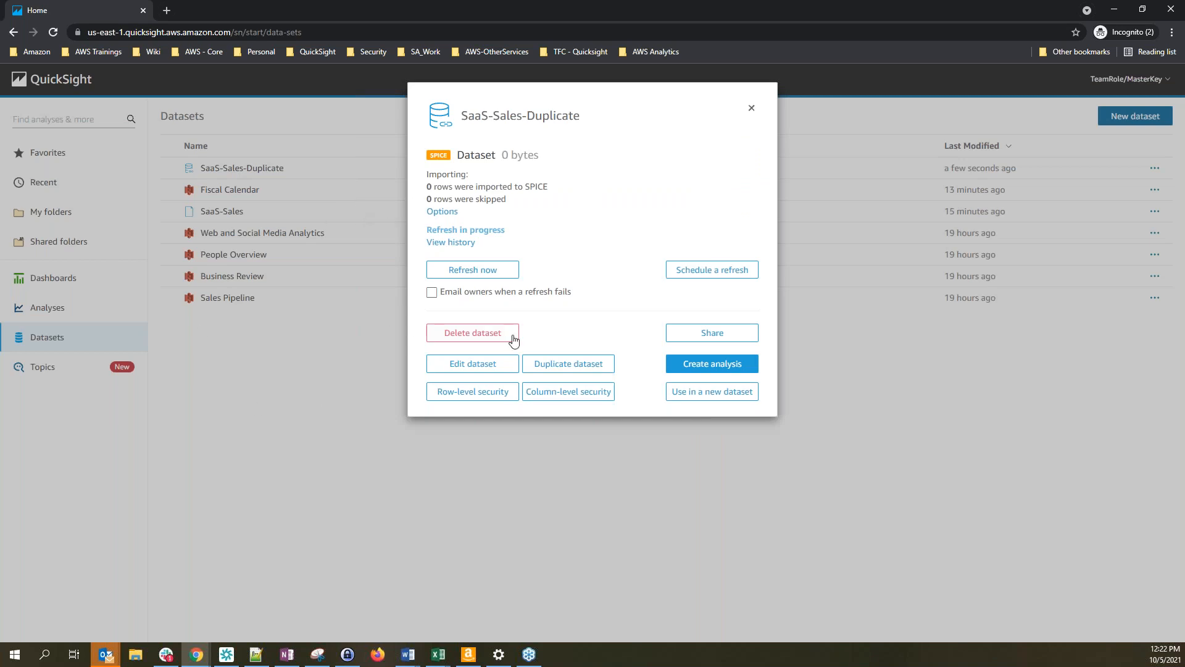
pyautogui.click(479, 365)
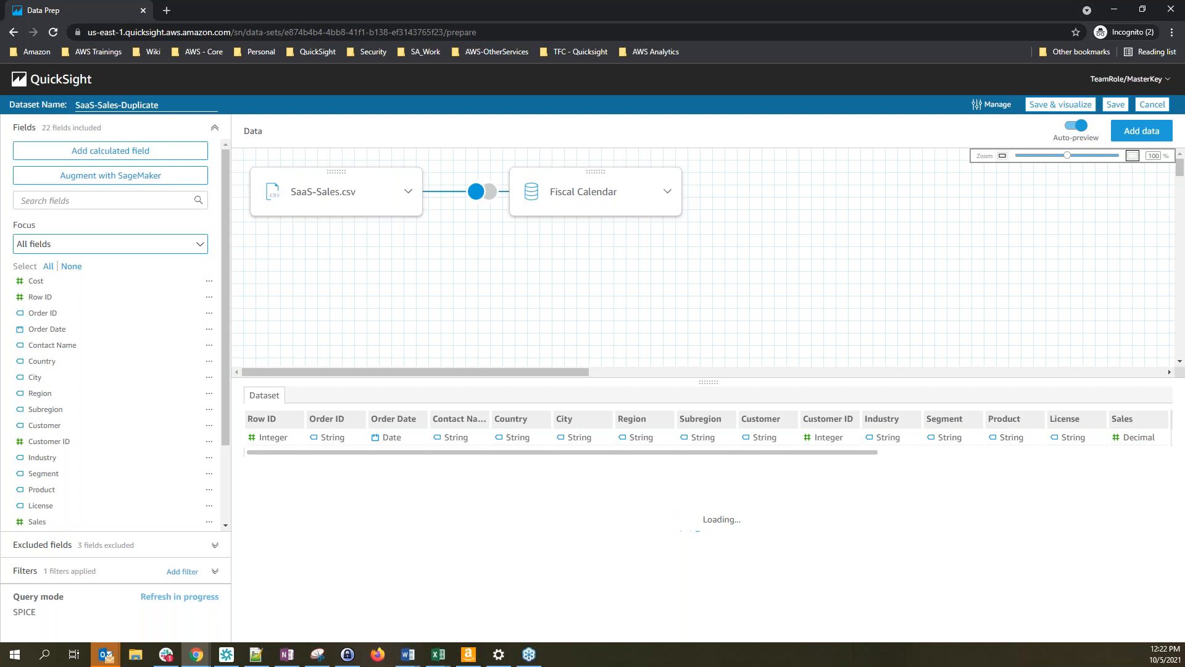
pyautogui.click(53, 83)
pyautogui.click(49, 343)
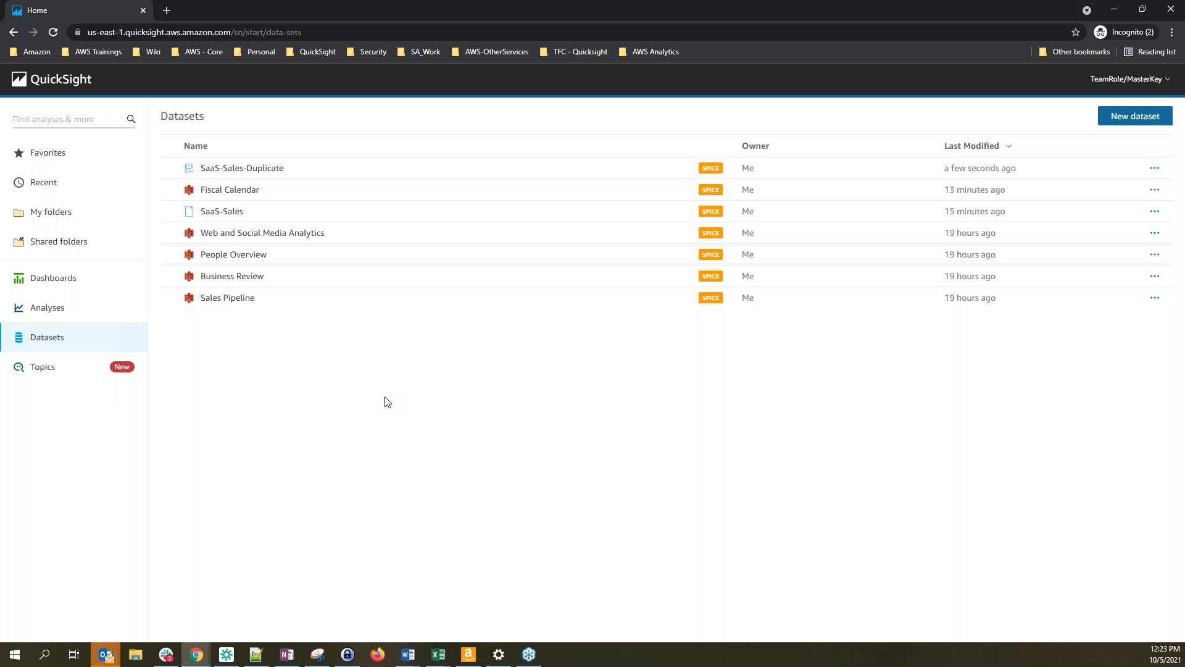
# Choose Use in a new dataset from SaaS-Sales-Duplicate's details
pyautogui.click(256, 177)
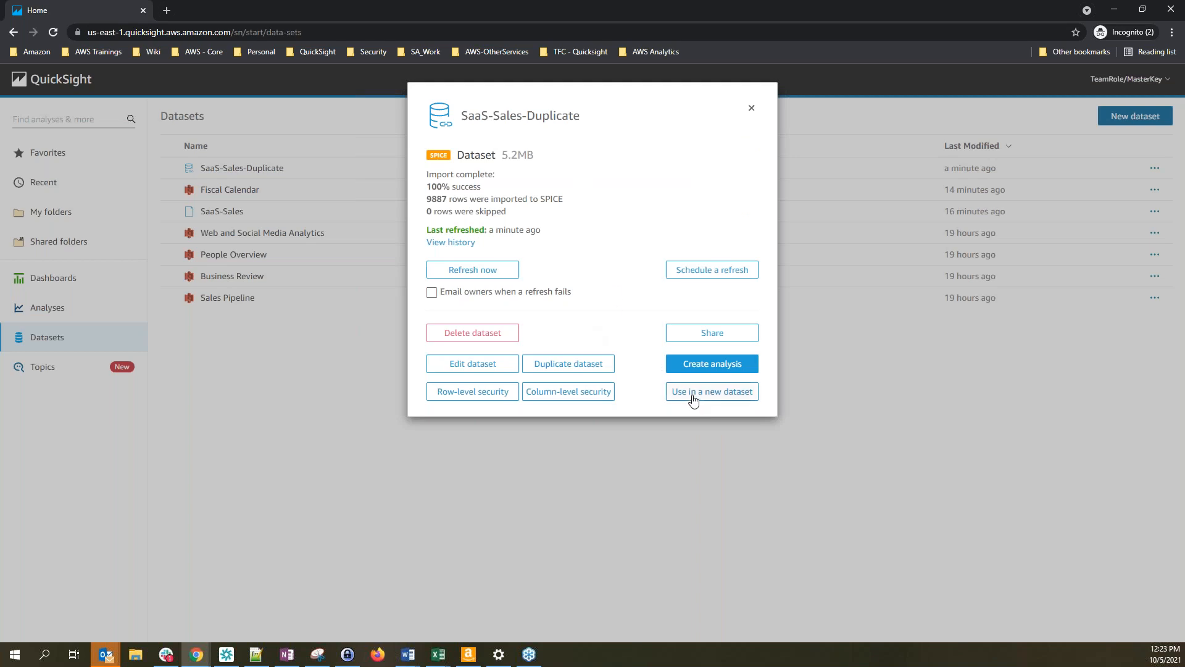
pyautogui.click(724, 399)
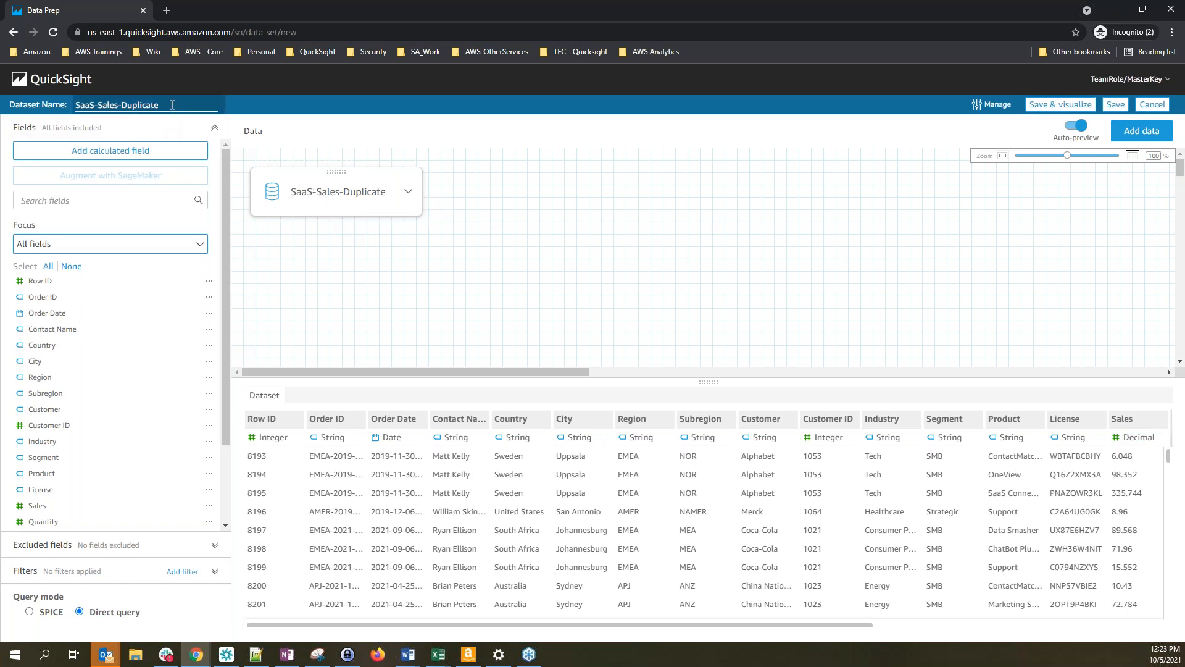
# Rename the new dataset to SaaS-Sales-Child and change Country's data type to geographic Country
pyautogui.press('BackSpace')
pyautogui.press('BackSpace')
pyautogui.press('BackSpace')
pyautogui.press('BackSpace')
pyautogui.press('BackSpace')
pyautogui.press('BackSpace')
pyautogui.press('BackSpace')
pyautogui.press('BackSpace')
pyautogui.press('BackSpace')
pyautogui.write('Child')
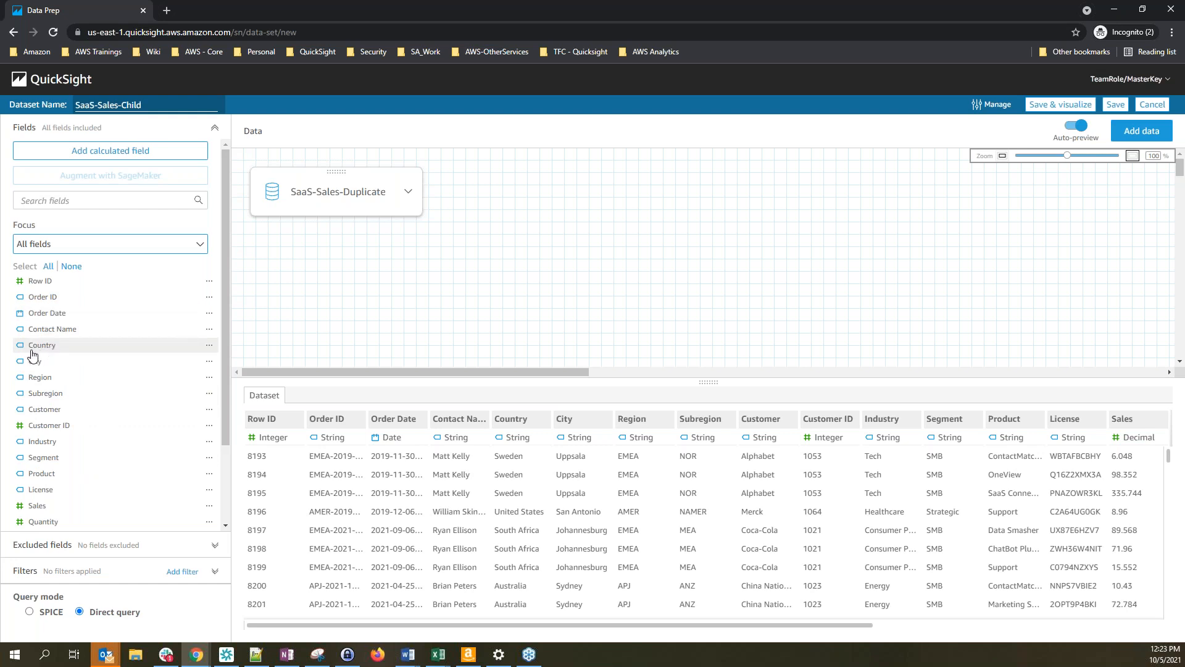
pyautogui.click(209, 346)
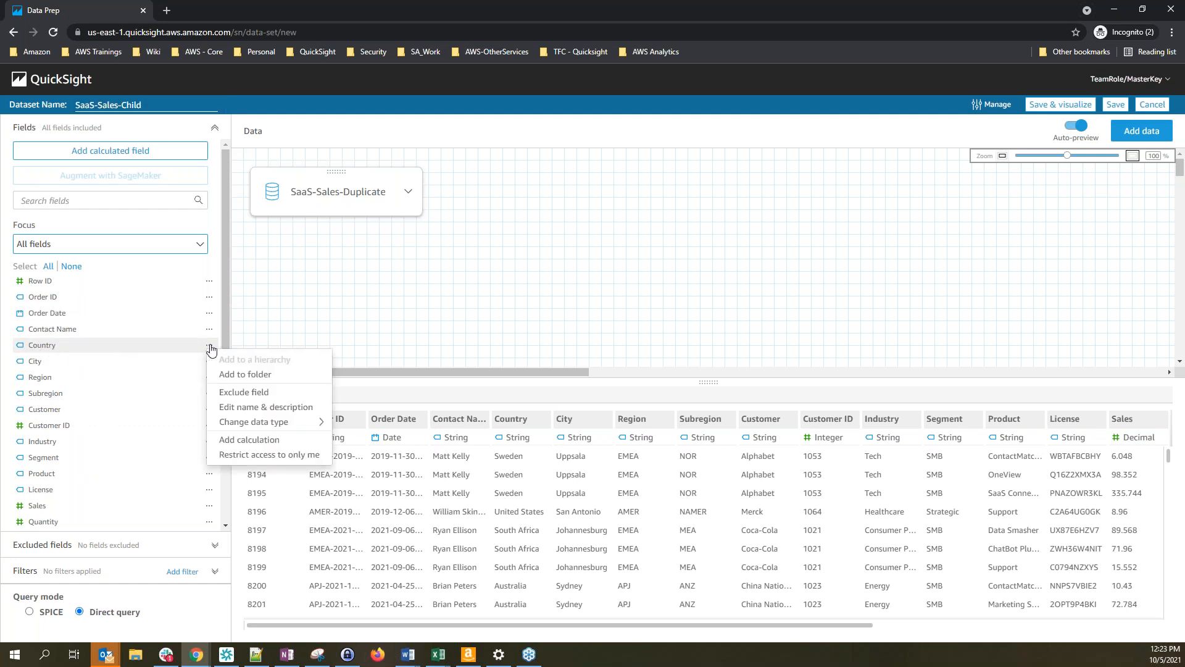
pyautogui.moveTo(241, 426)
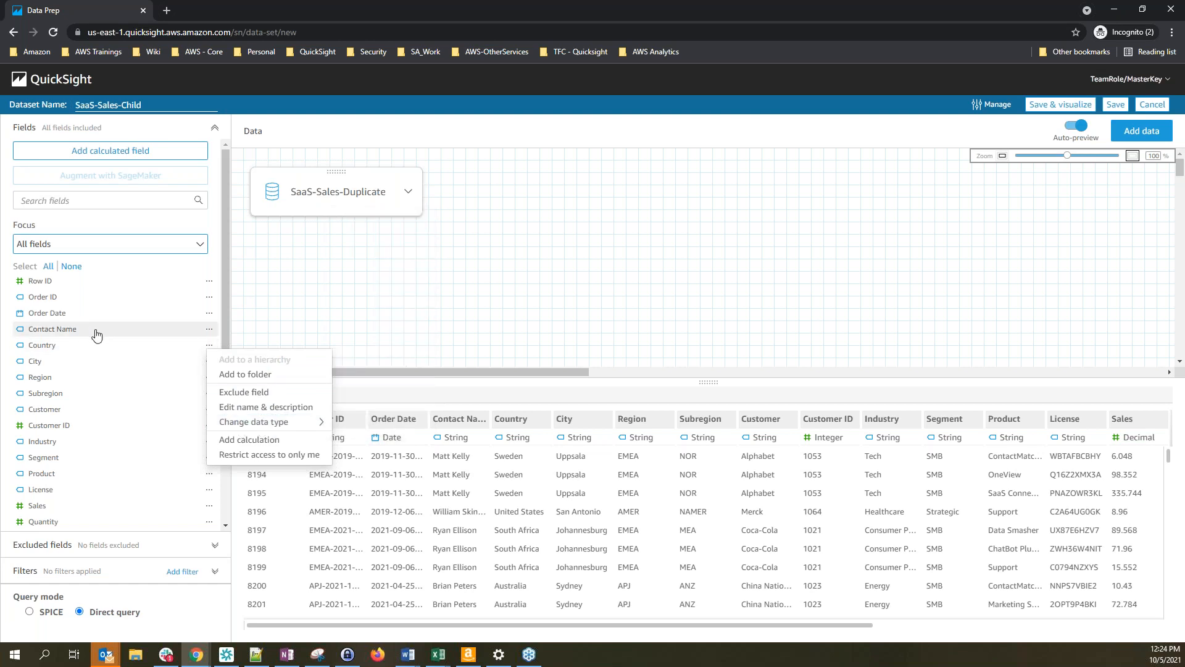
pyautogui.click(213, 346)
pyautogui.click(213, 346)
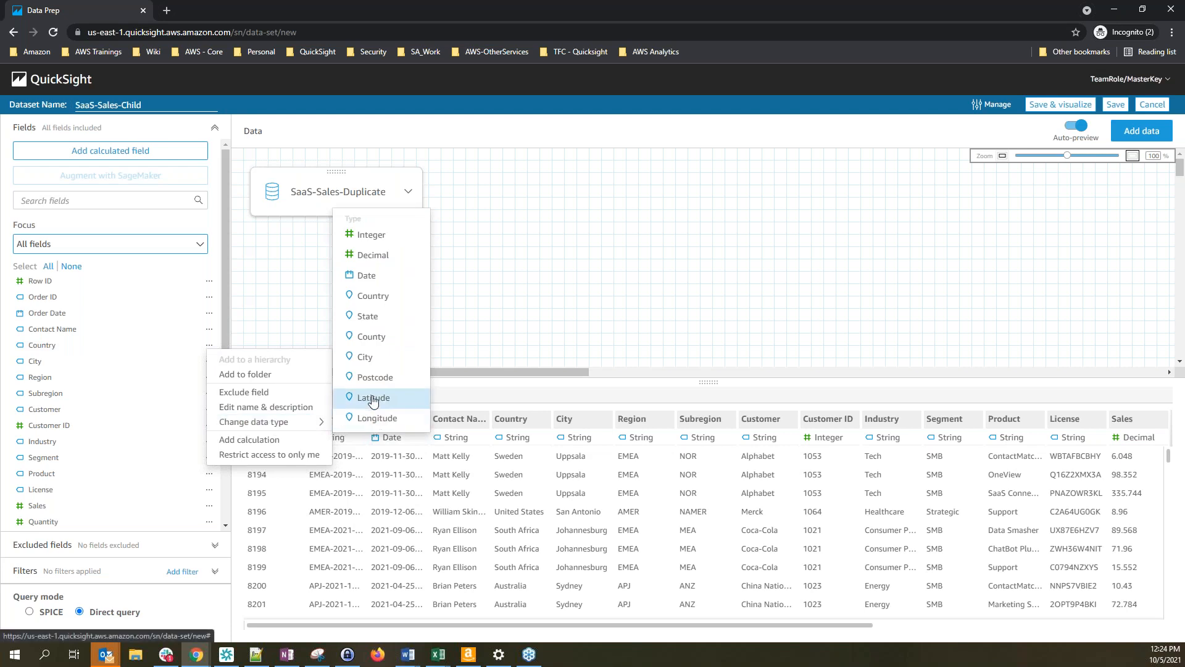
pyautogui.click(378, 303)
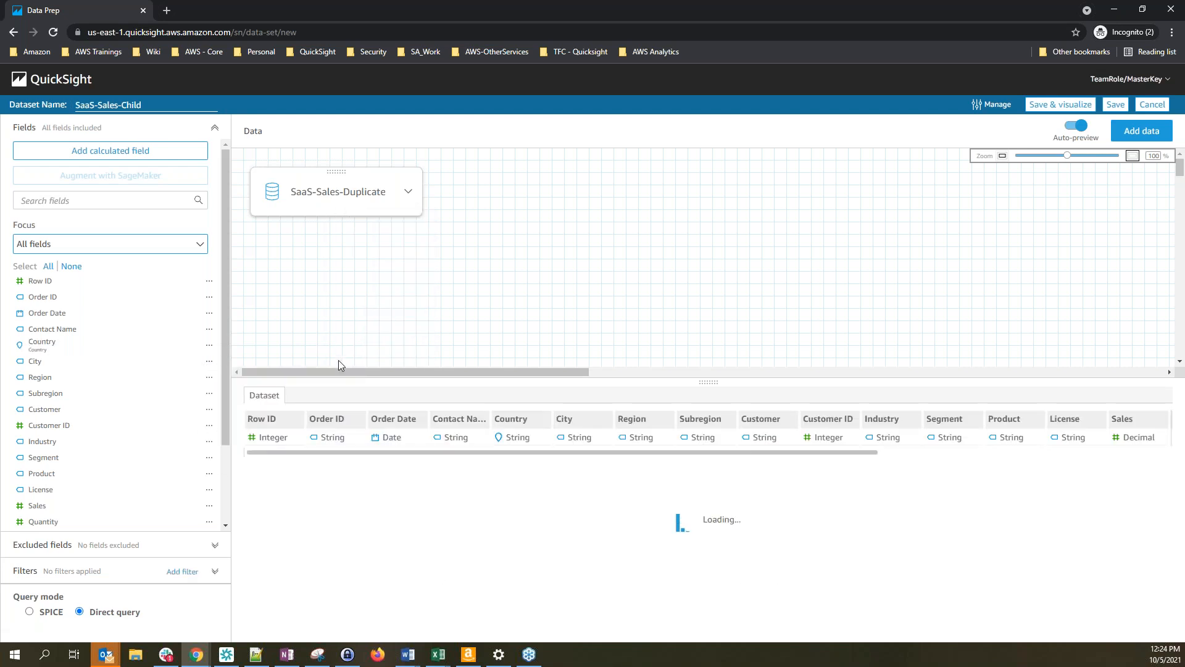
# Change City's data type to geographic City and save SaaS-Sales-Child
pyautogui.click(209, 363)
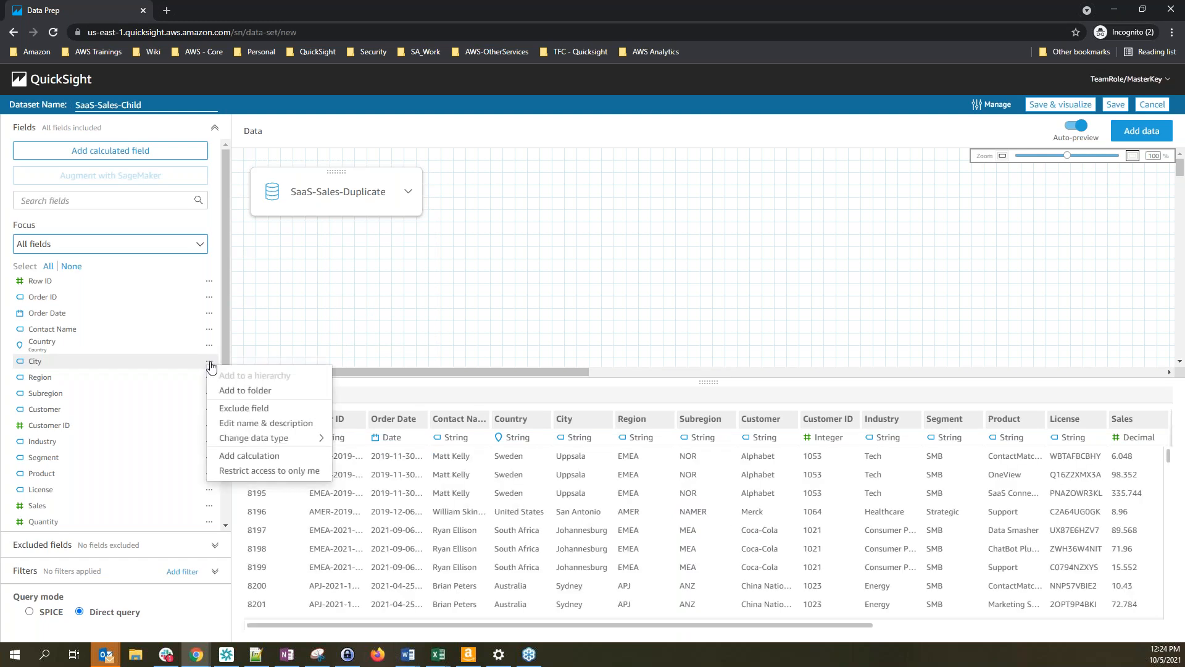
pyautogui.moveTo(250, 442)
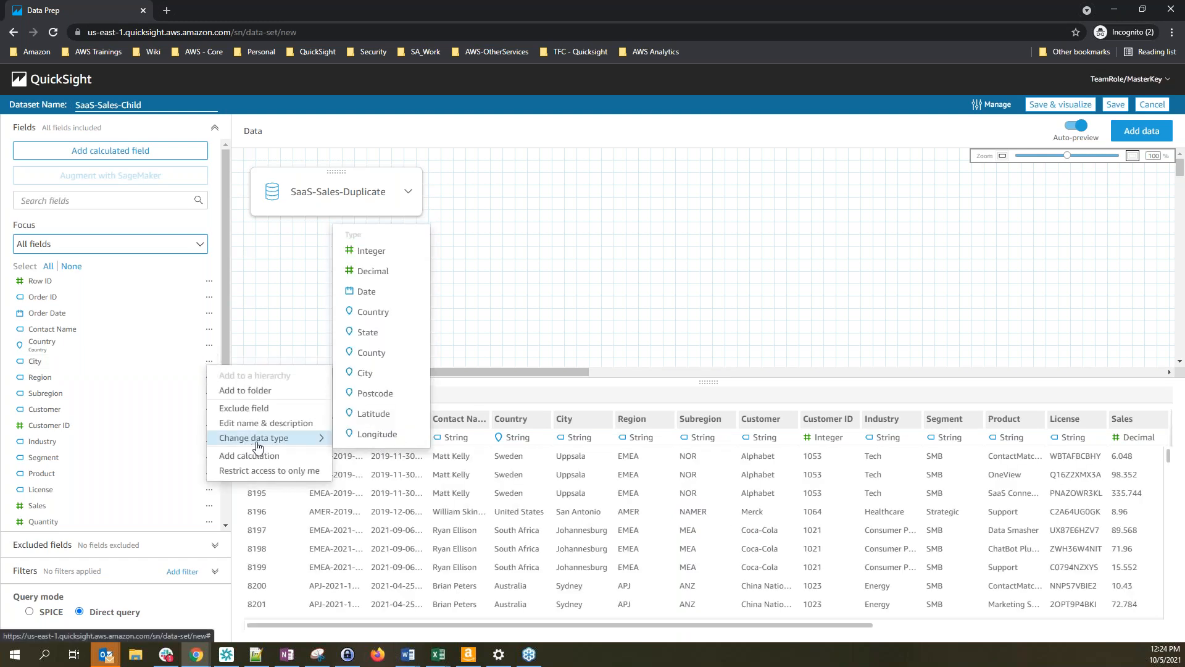
pyautogui.click(363, 375)
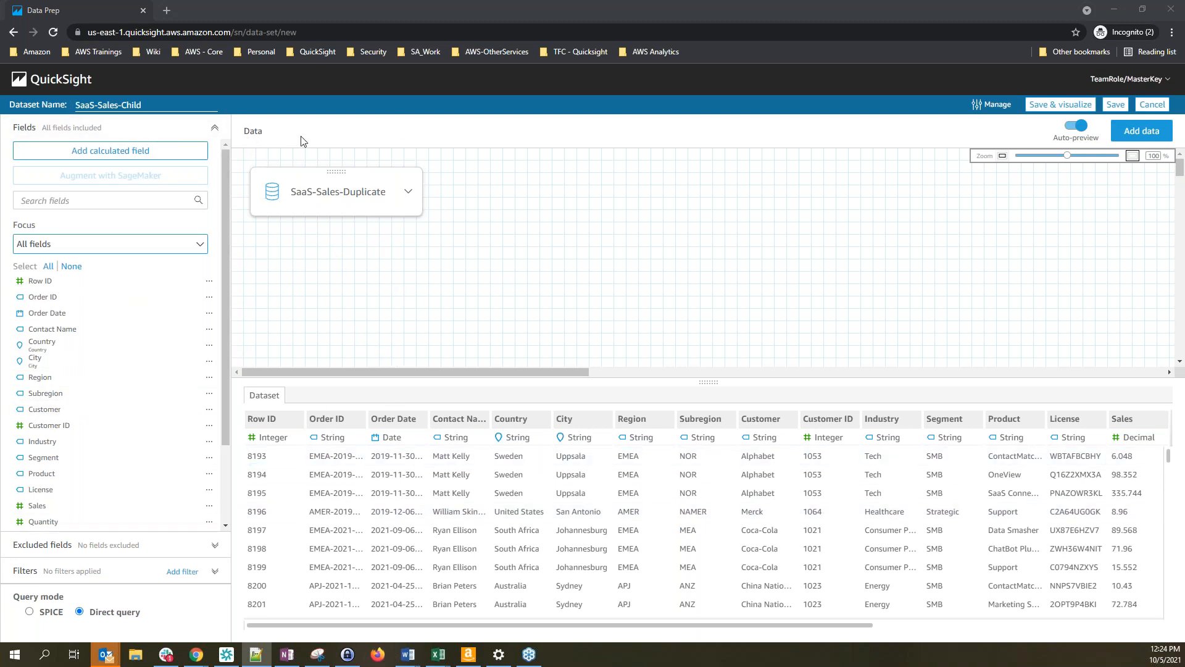
pyautogui.click(151, 109)
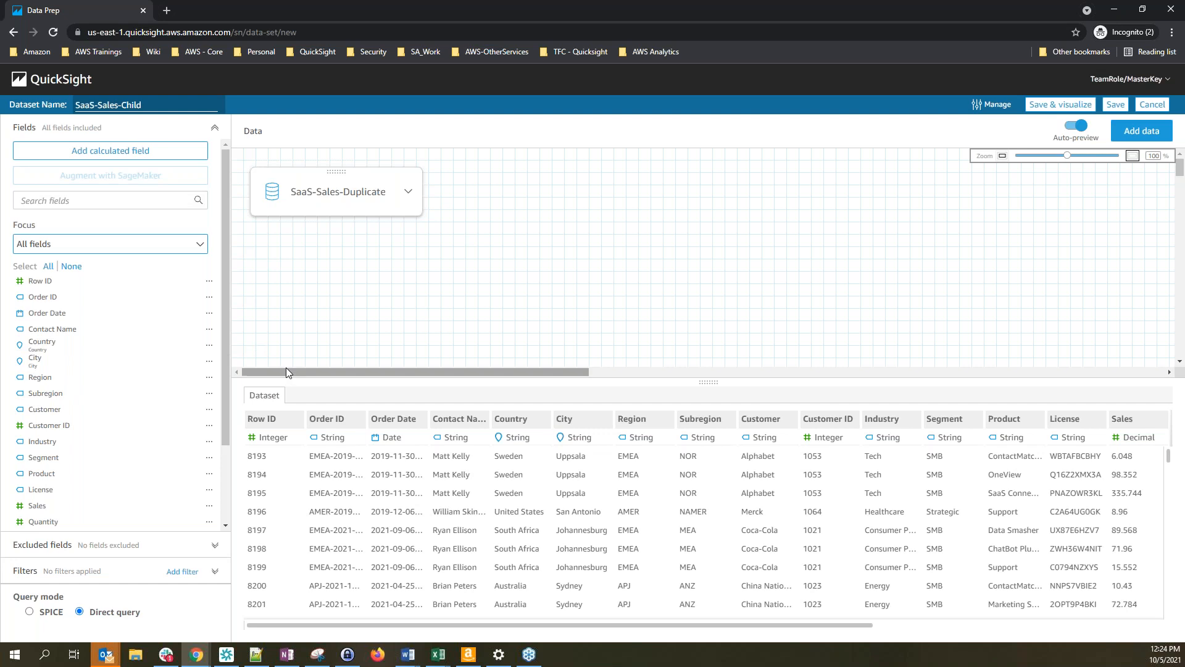
pyautogui.click(1124, 110)
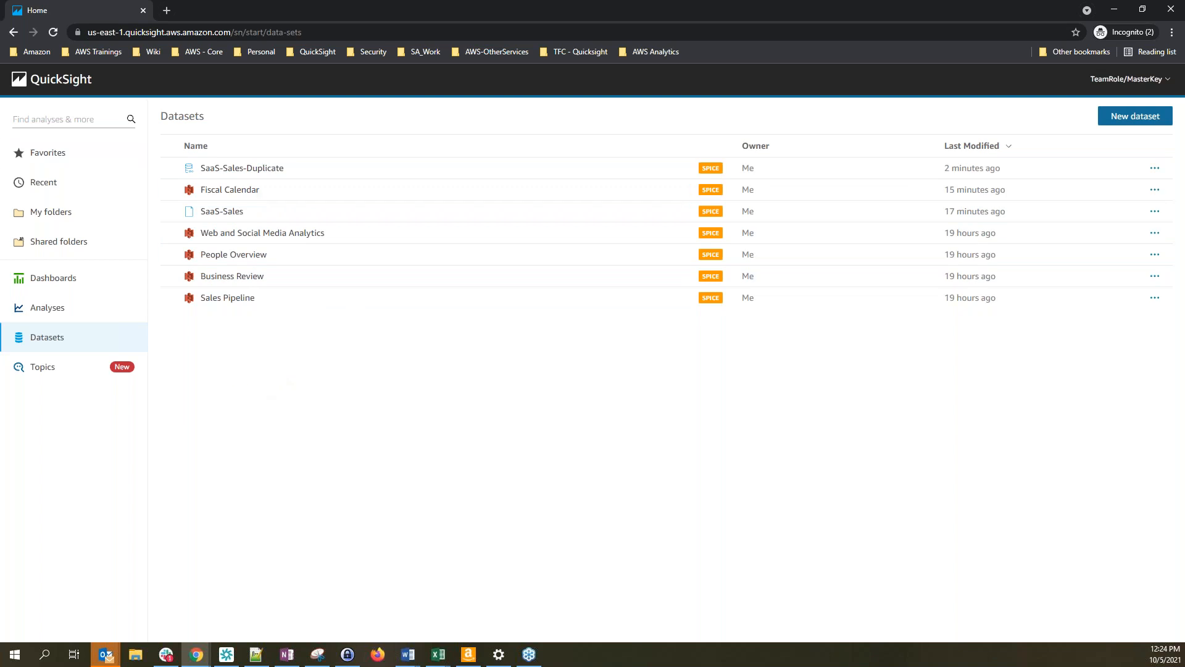
# Reload the Datasets list and open SaaS-Sales-Child's details
pyautogui.click(56, 35)
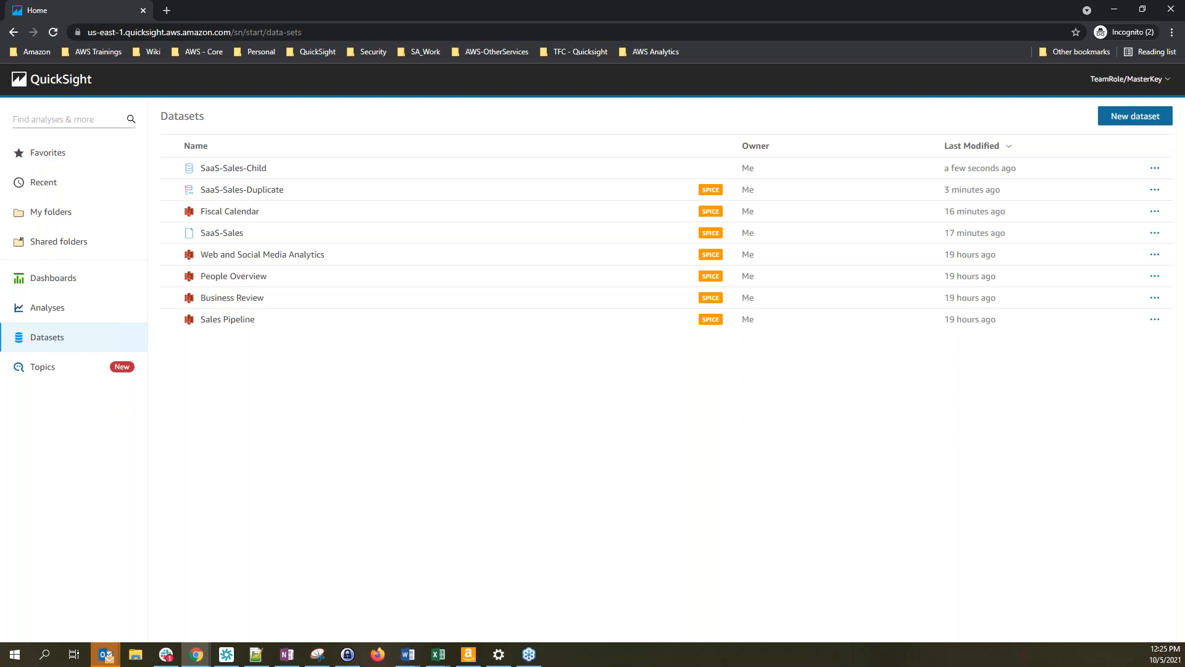
pyautogui.click(239, 170)
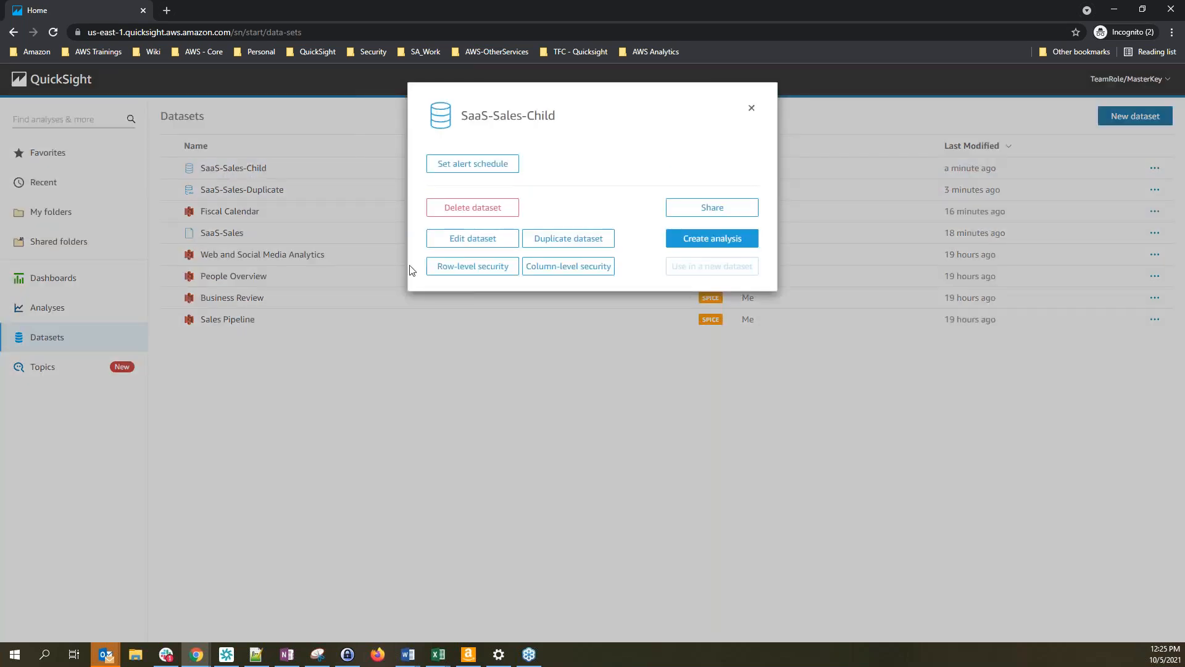
# Open SaaS-Sales-Child for editing and select Order Date plus Day Of Week[Fiscal Calendar]
pyautogui.click(484, 245)
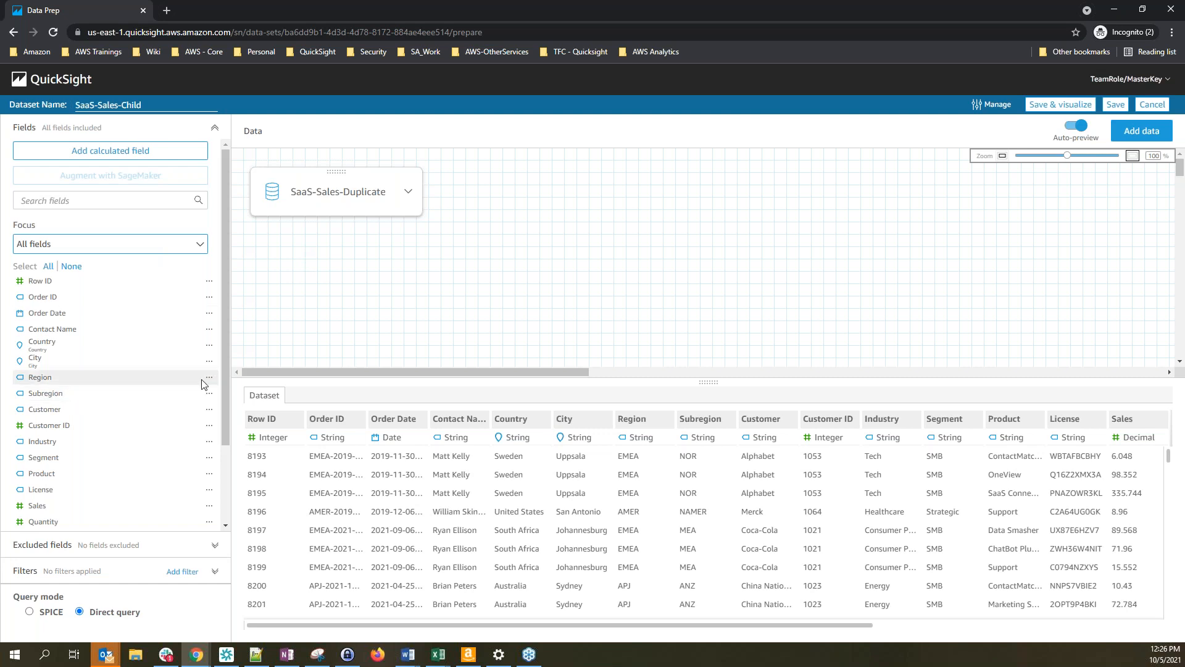
pyautogui.scroll(-2, 112, 433)
pyautogui.scroll(-1, 112, 433)
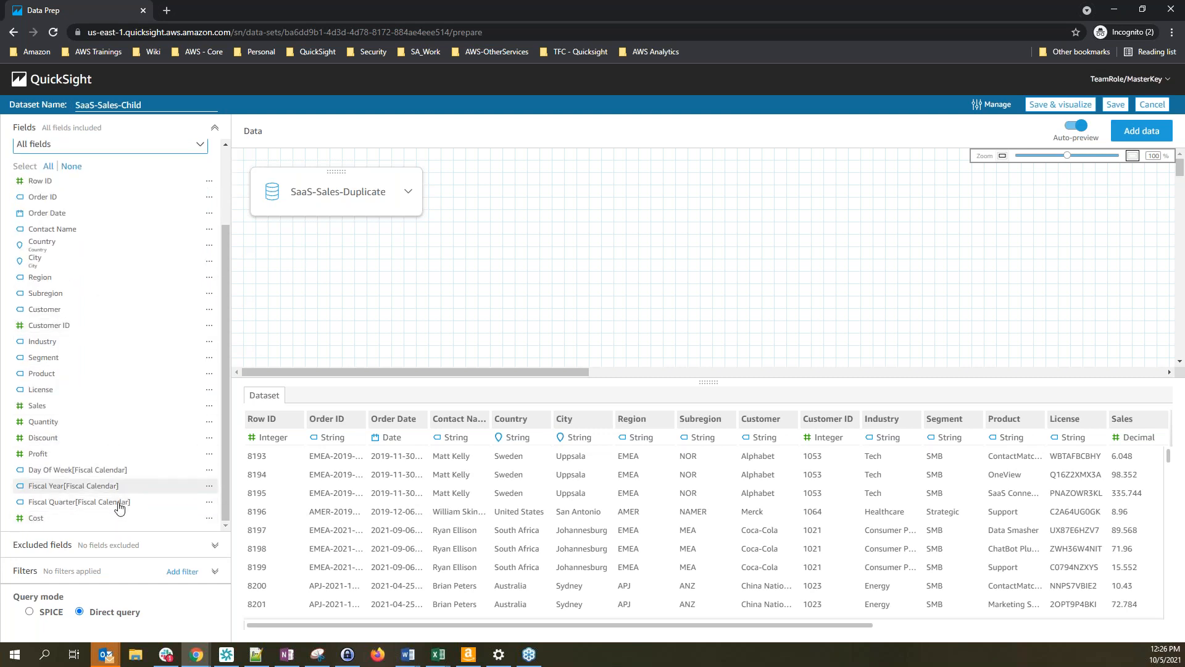
pyautogui.scroll(3, 87, 315)
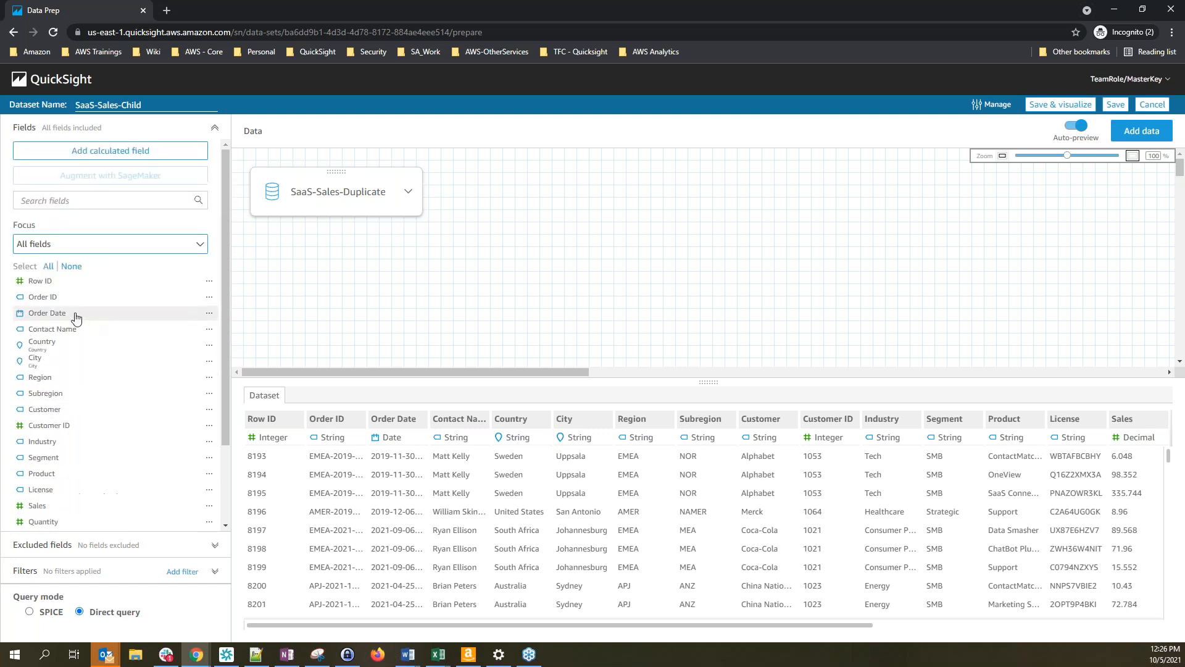
pyautogui.click(57, 316)
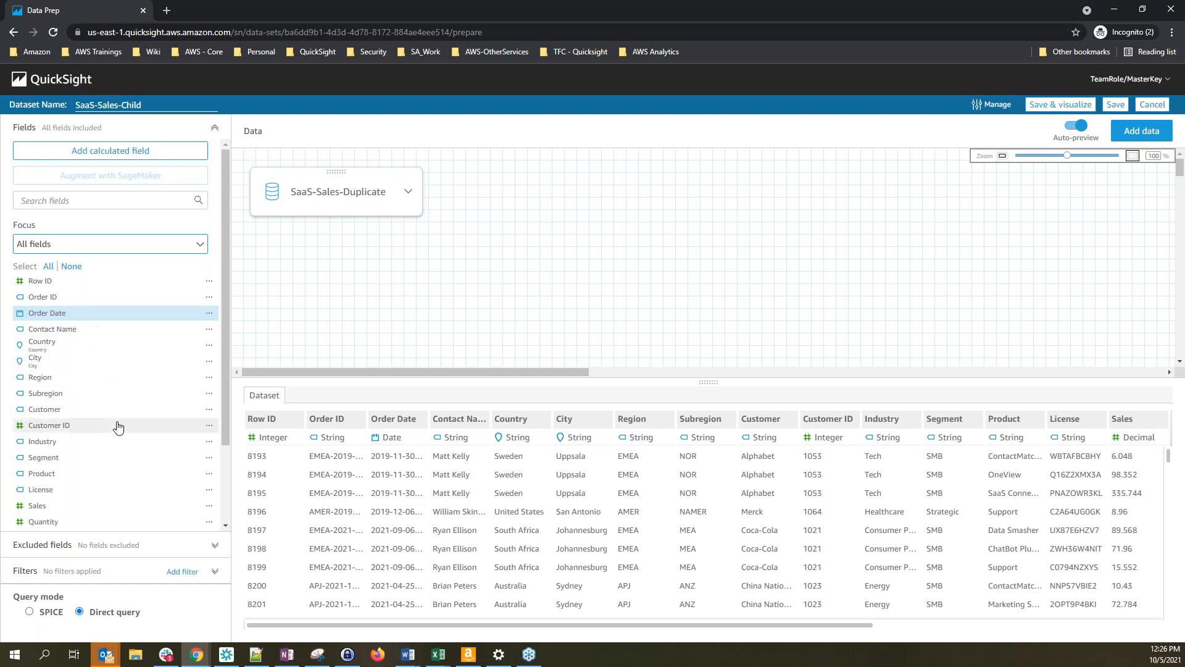
pyautogui.scroll(-2, 94, 398)
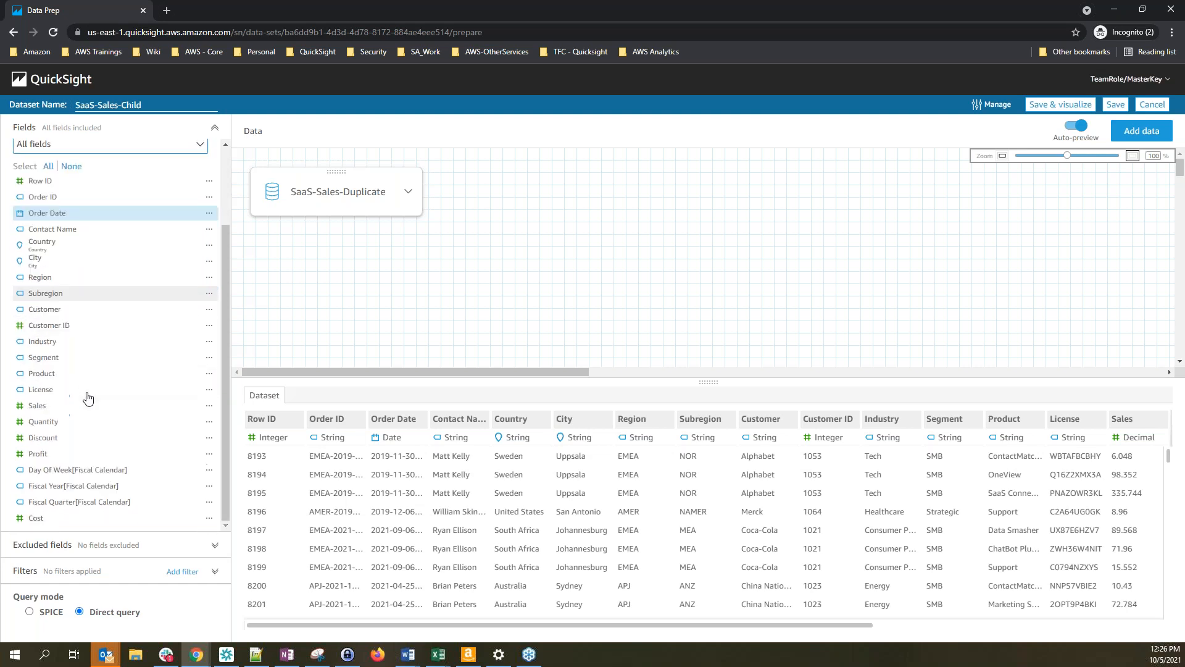
pyautogui.click(83, 475)
# Add Fiscal Year and Fiscal Quarter to the selection and put all four fields into a new folder 'Date'
pyautogui.click(77, 489)
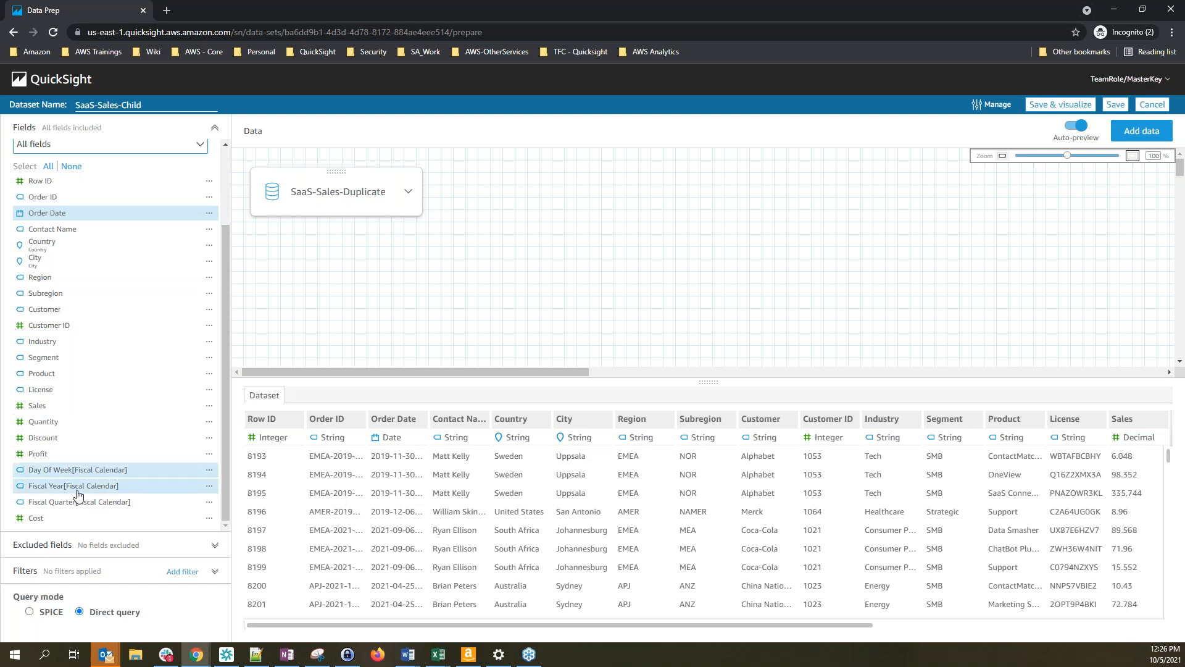
pyautogui.click(103, 508)
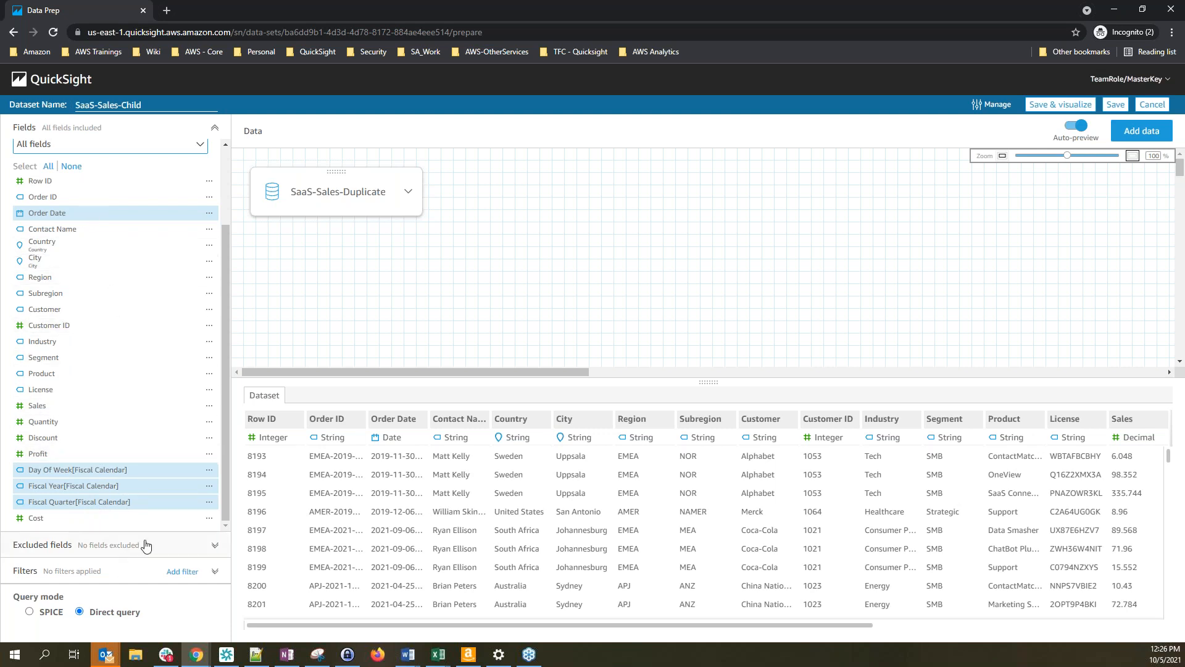
pyautogui.click(210, 472)
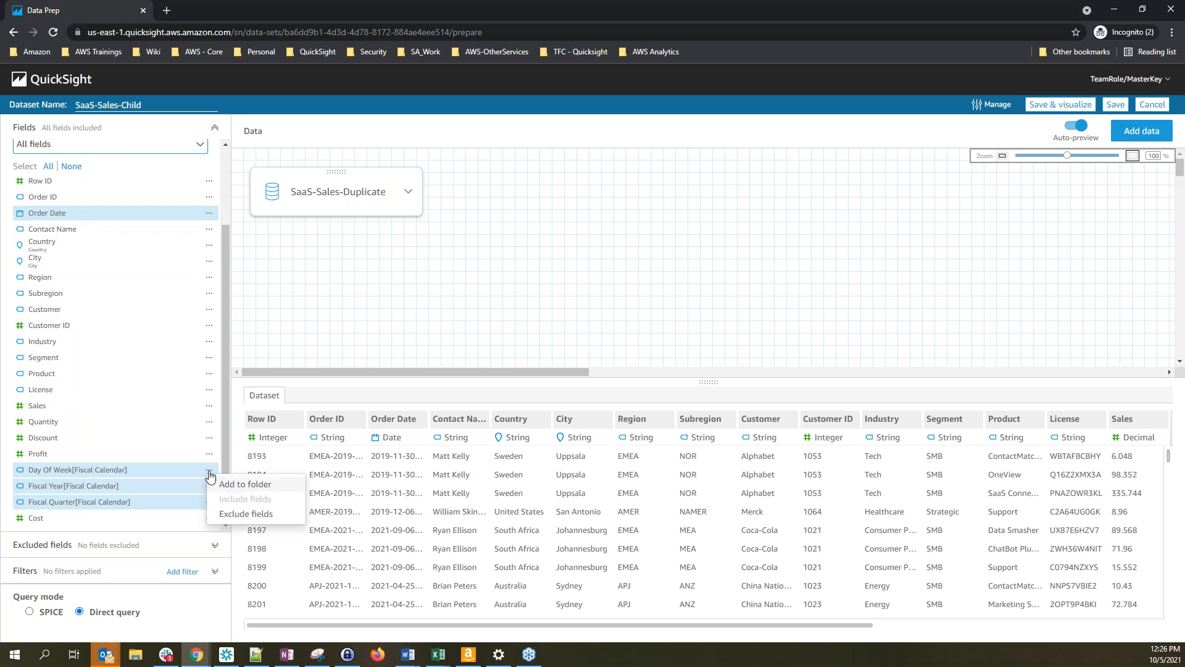
pyautogui.click(268, 491)
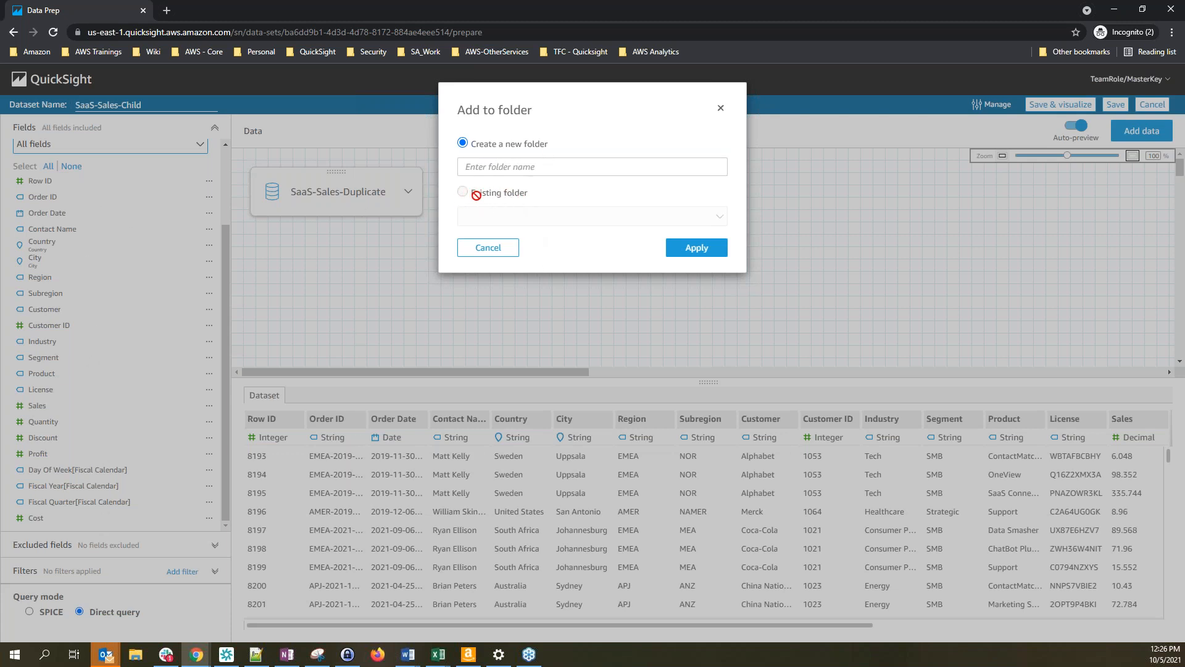
pyautogui.click(515, 167)
pyautogui.write('Date')
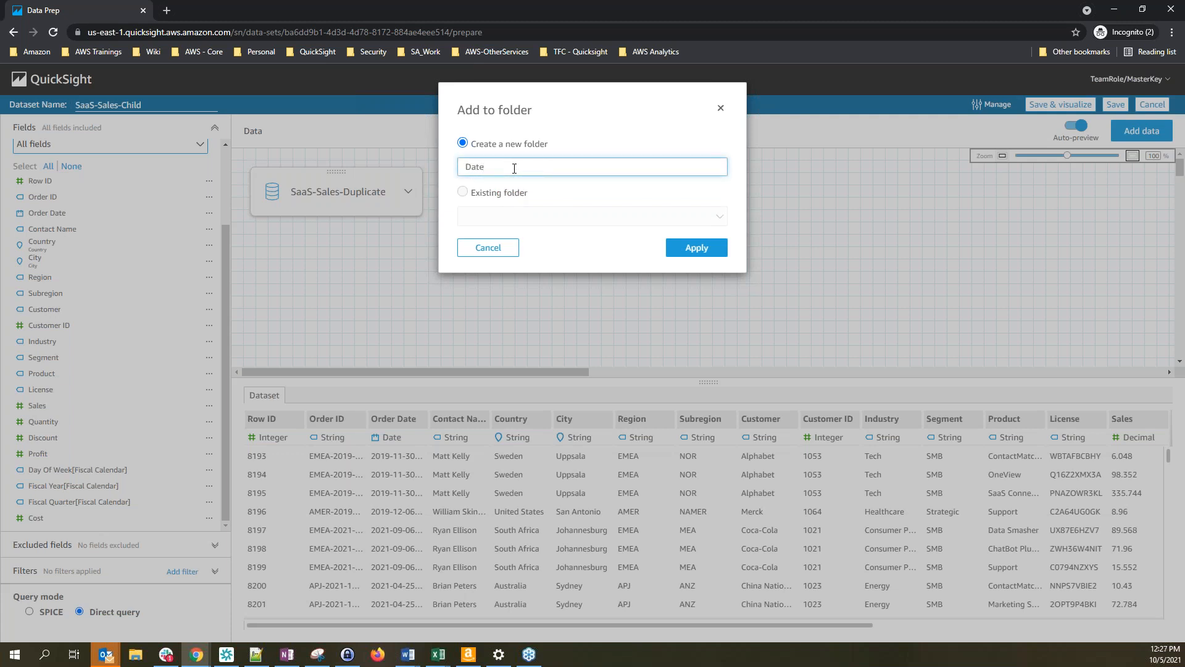
pyautogui.click(695, 250)
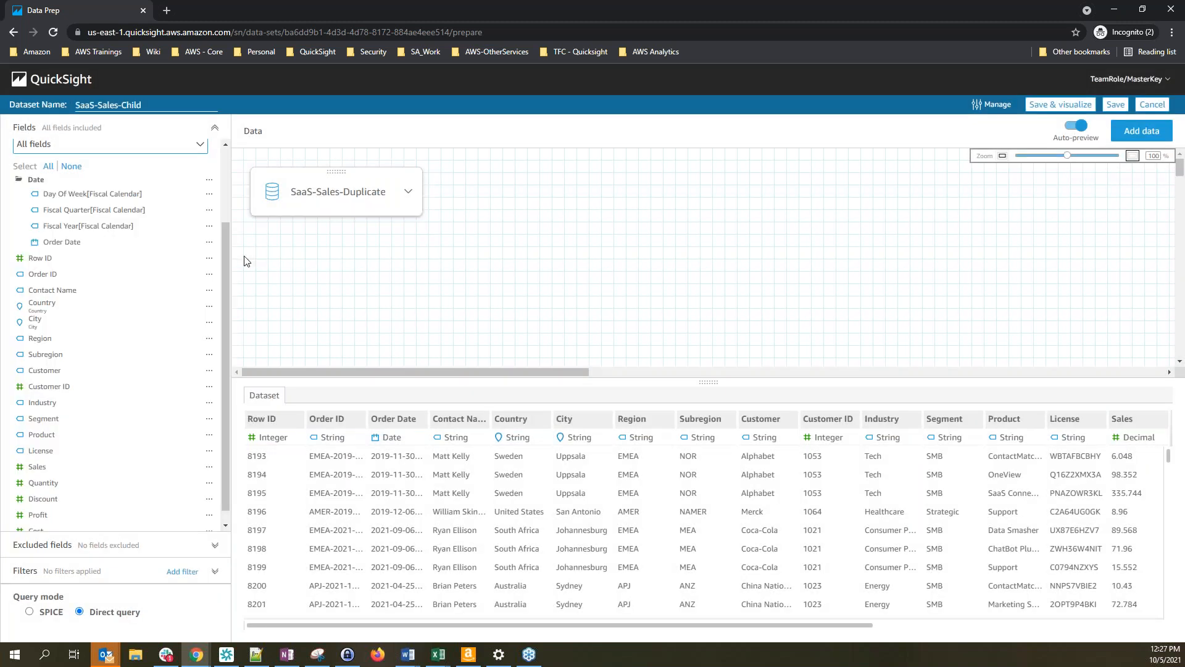
# Expand and collapse the Date folder to confirm its fields are still there
pyautogui.click(32, 179)
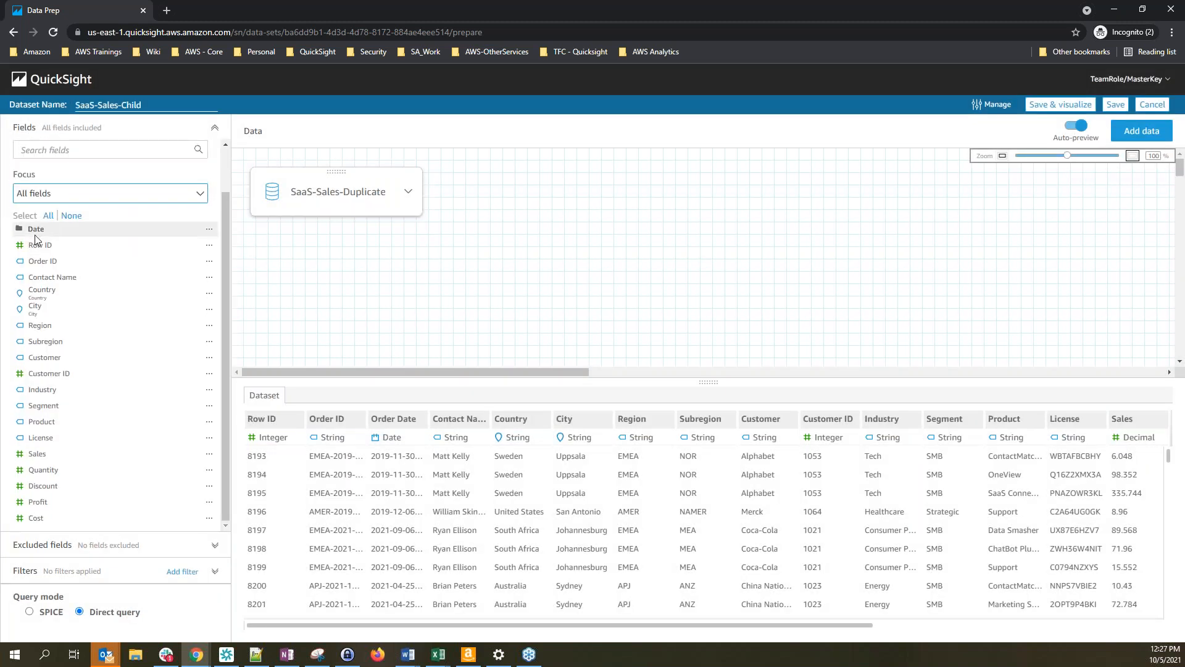
pyautogui.click(19, 230)
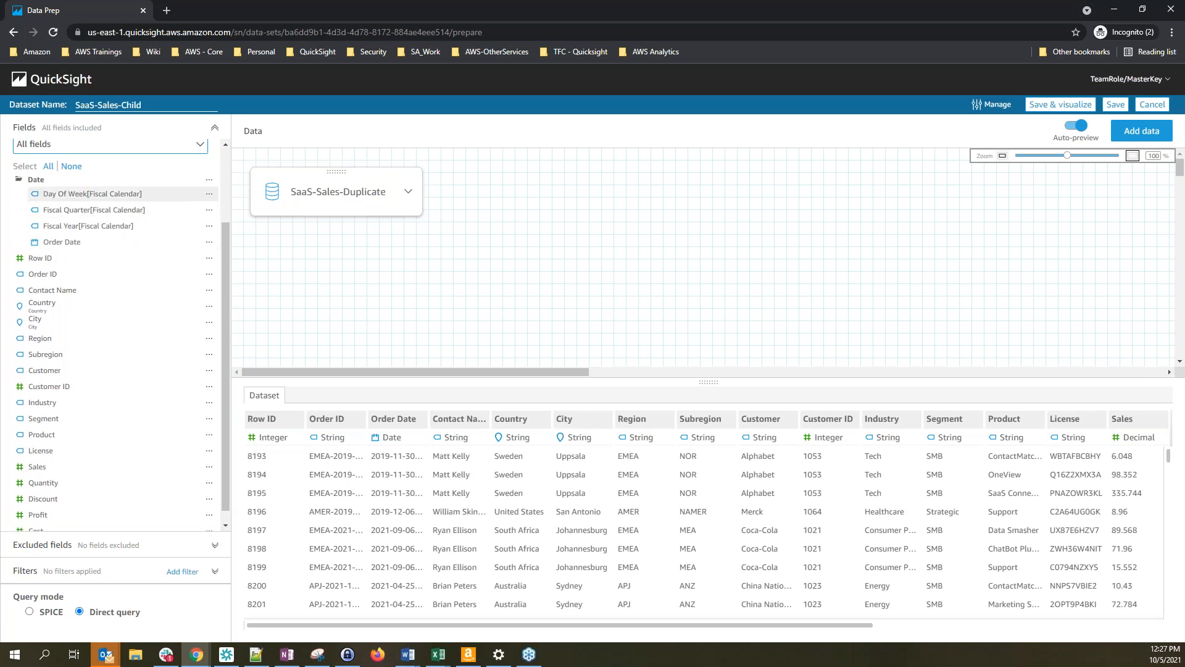
pyautogui.click(32, 179)
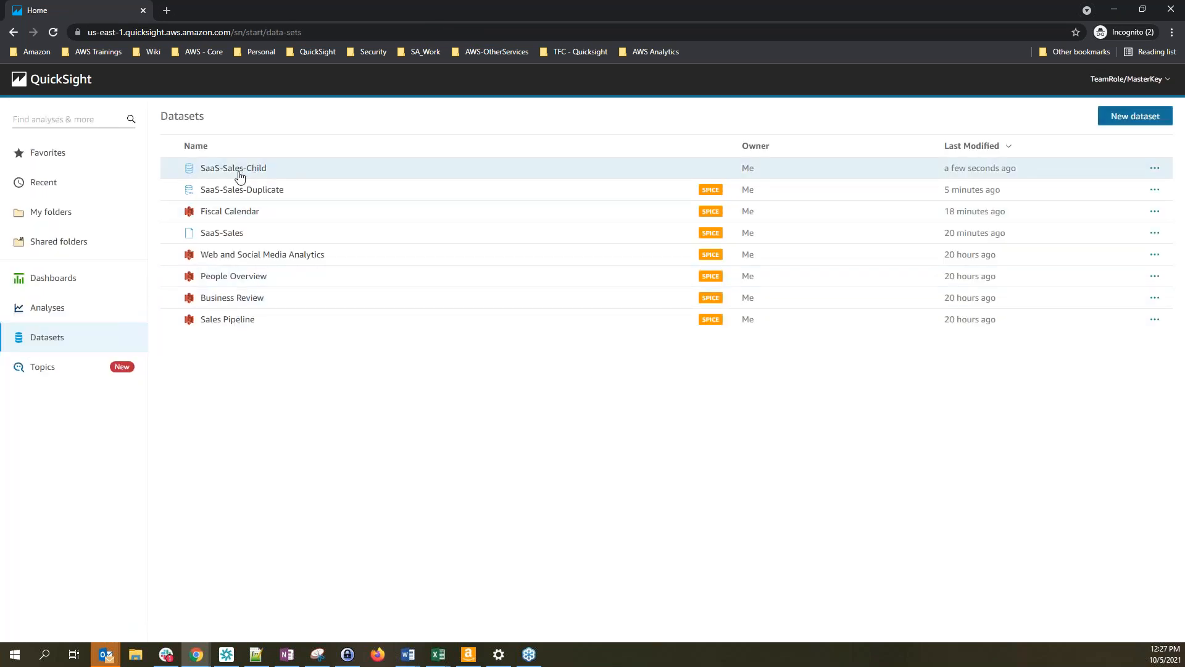
# Reopen SaaS-Sales-Child in the data prep editor and check the Date folder's contents
pyautogui.click(279, 168)
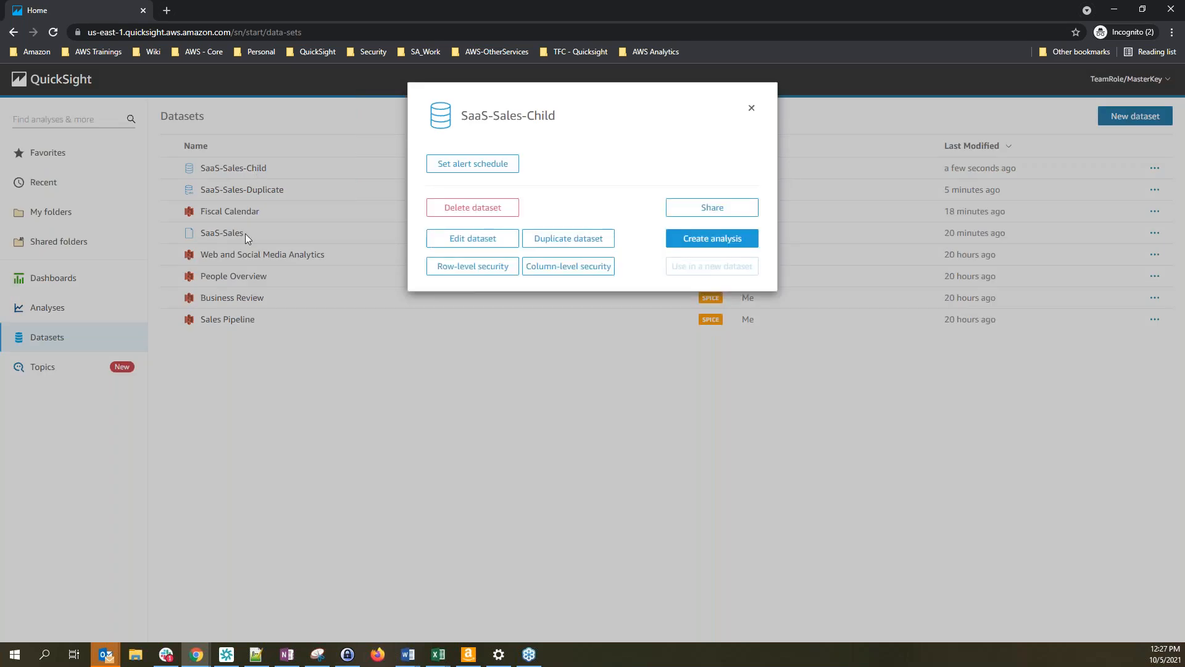
pyautogui.click(485, 244)
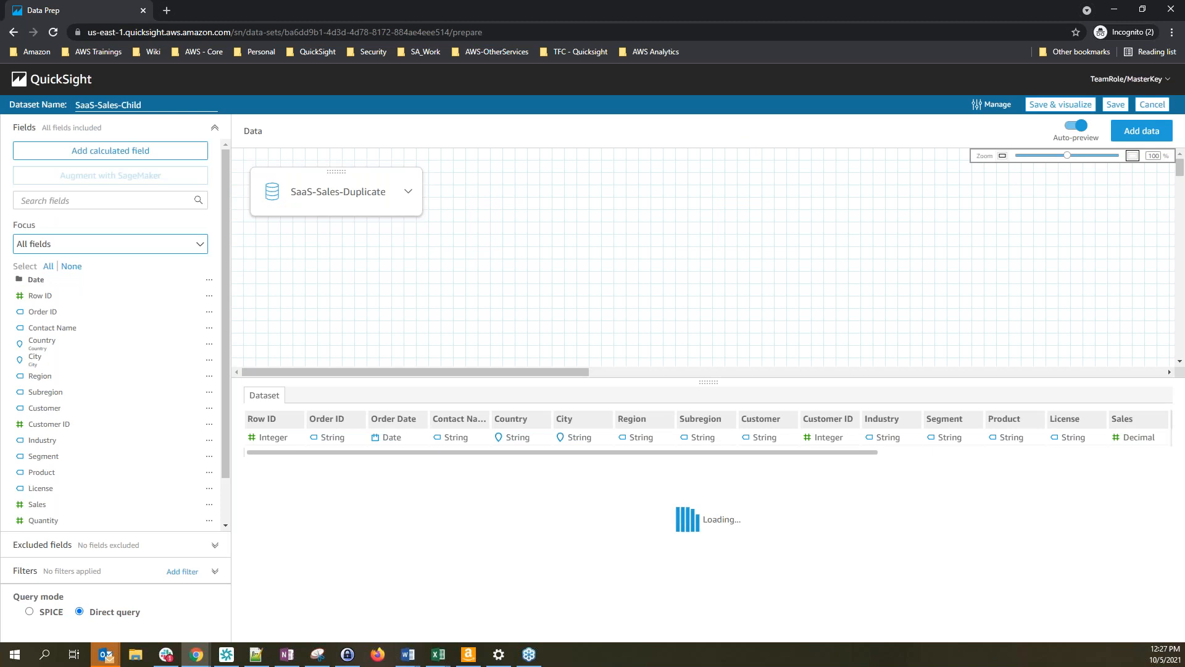
pyautogui.click(22, 283)
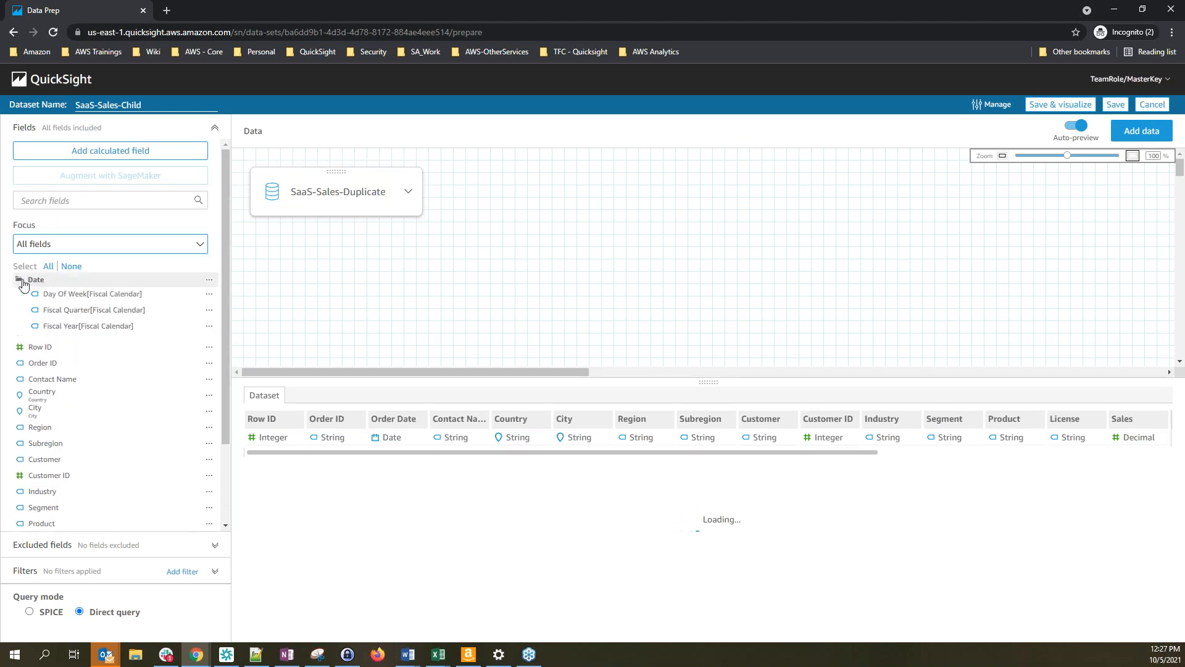
pyautogui.click(23, 281)
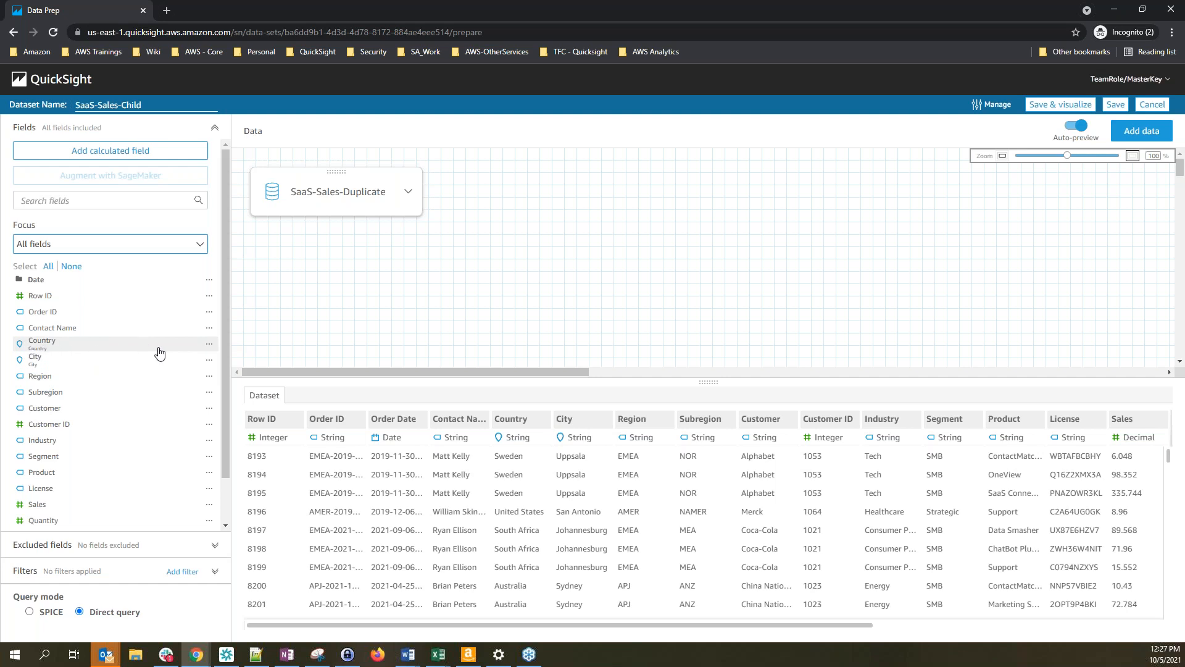
# Create a new geospatial hierarchy 'Country-City' with Country as its country level
pyautogui.click(209, 348)
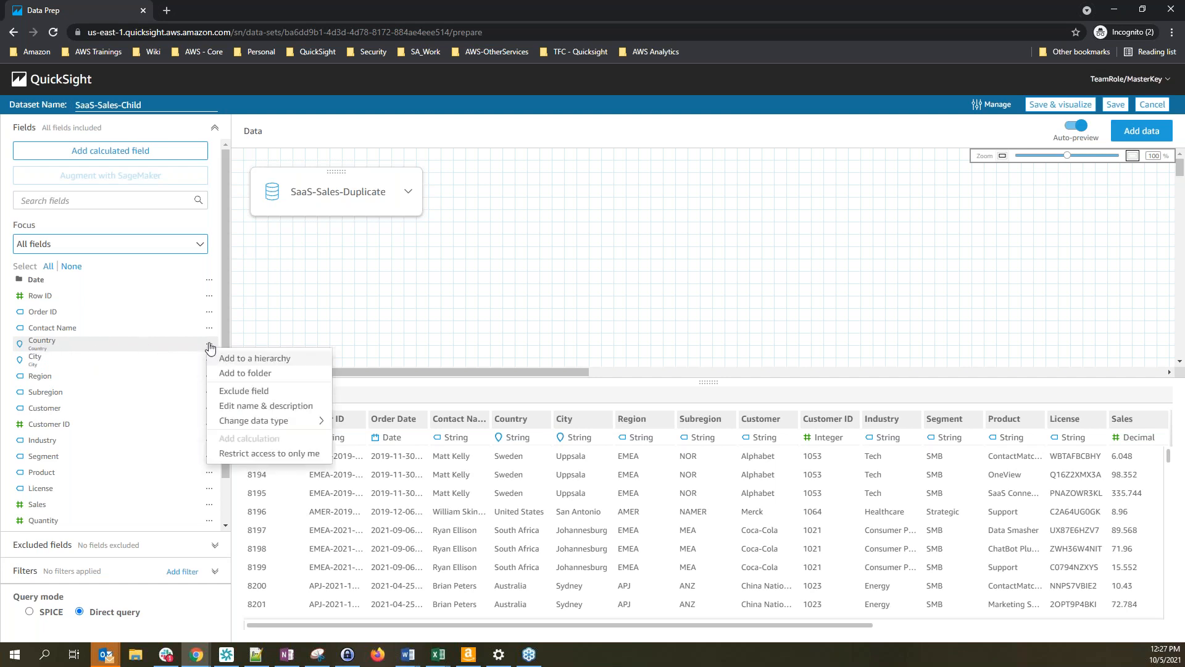
pyautogui.click(282, 360)
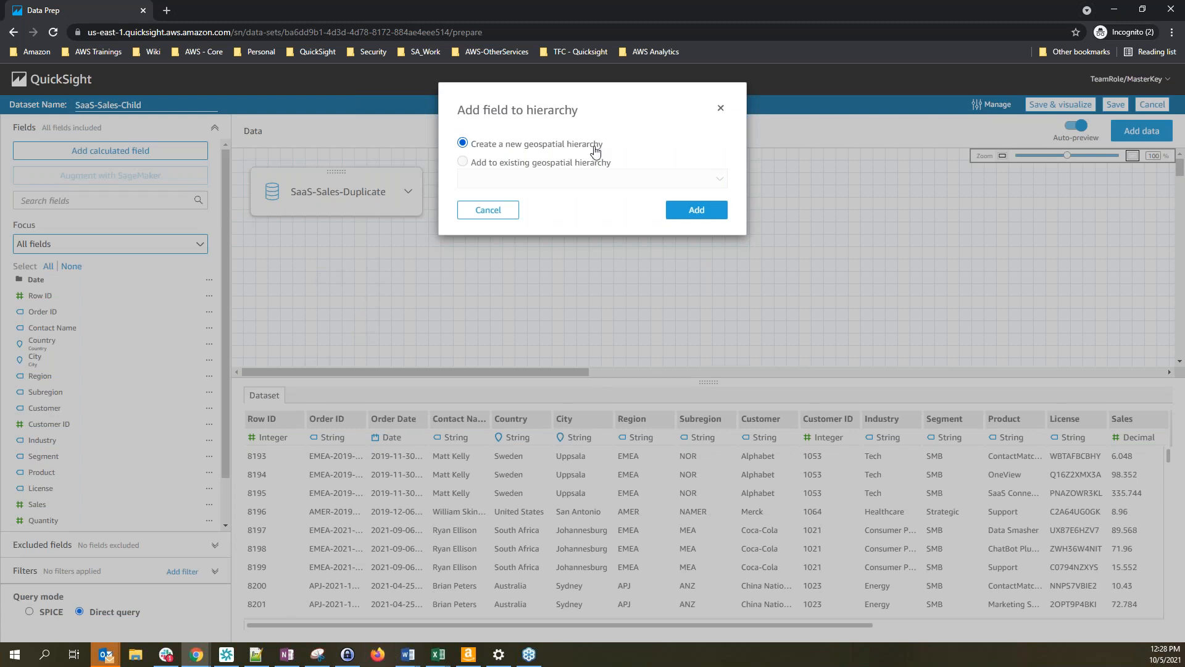
pyautogui.click(698, 211)
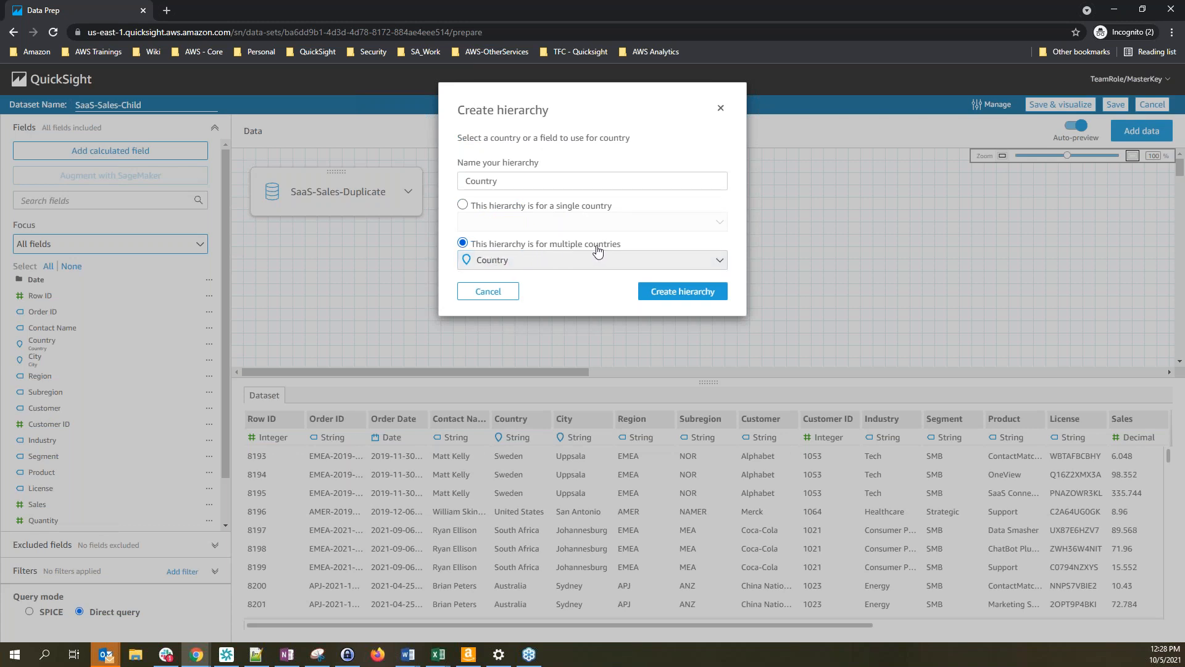
pyautogui.click(527, 260)
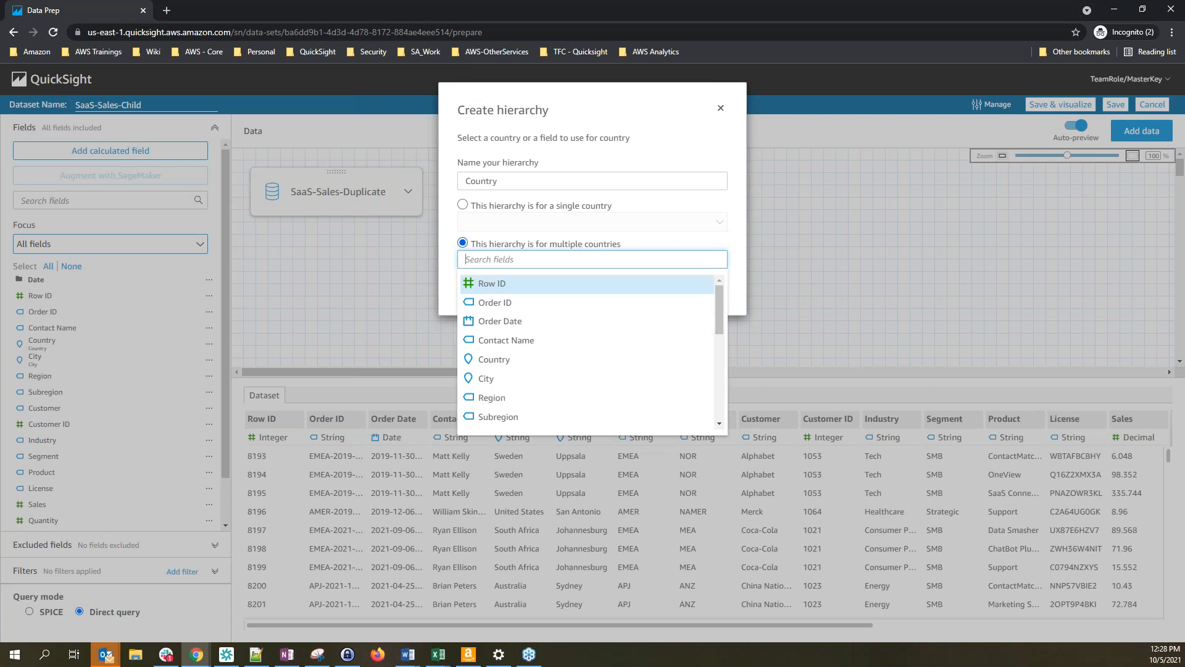
pyautogui.click(493, 361)
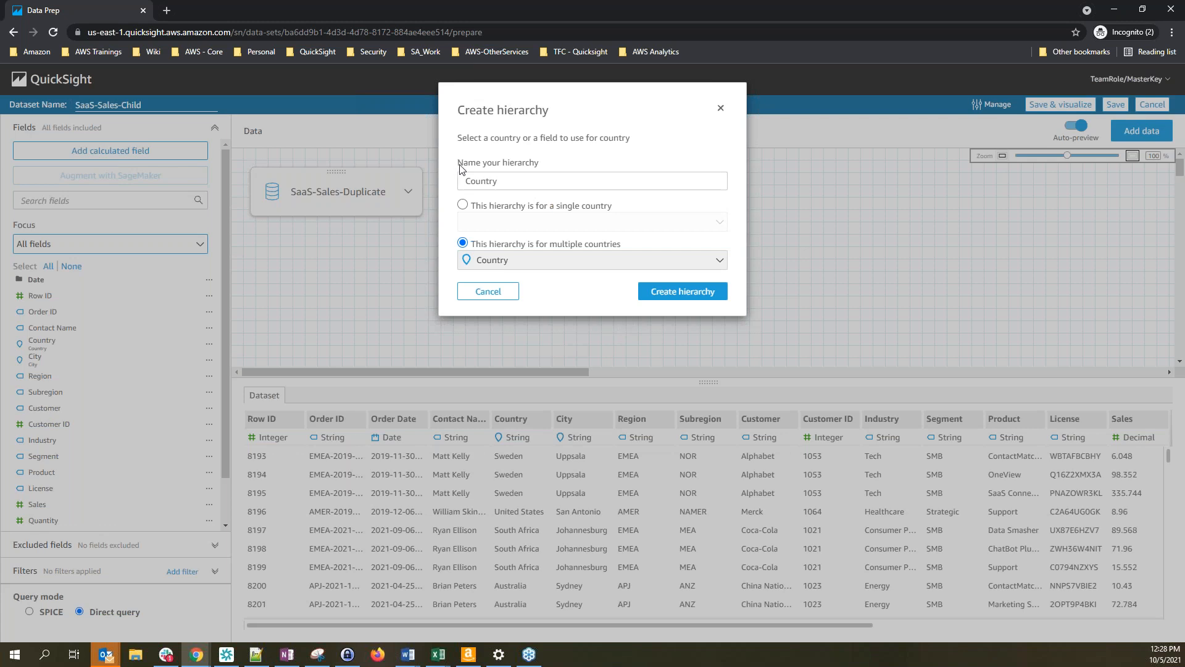
pyautogui.moveTo(457, 165); pyautogui.dragTo(540, 171)
pyautogui.click(528, 183)
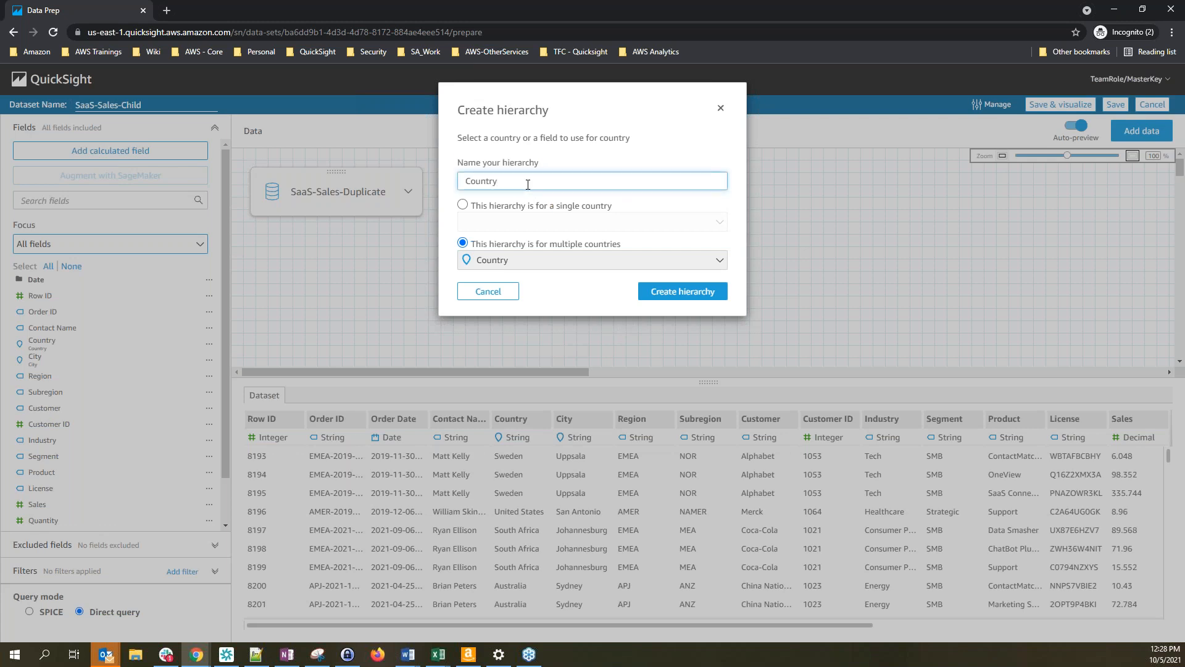
pyautogui.write('-City')
pyautogui.click(696, 297)
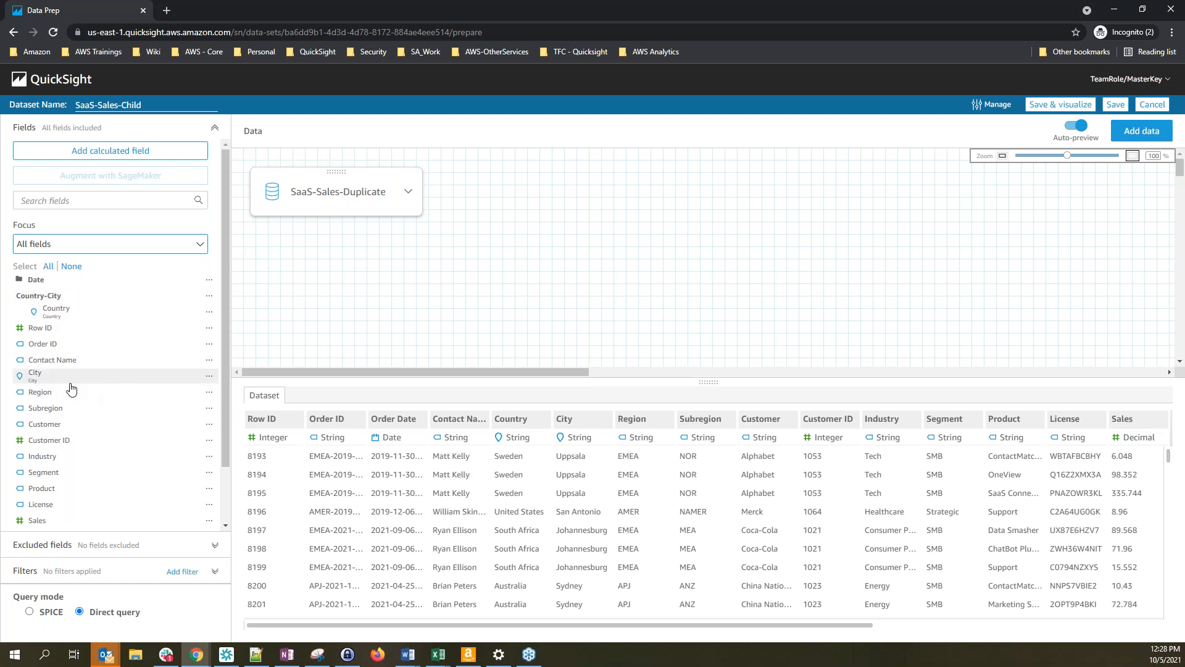
# Add the City field to the existing Country-City geospatial hierarchy, below Country
pyautogui.click(209, 376)
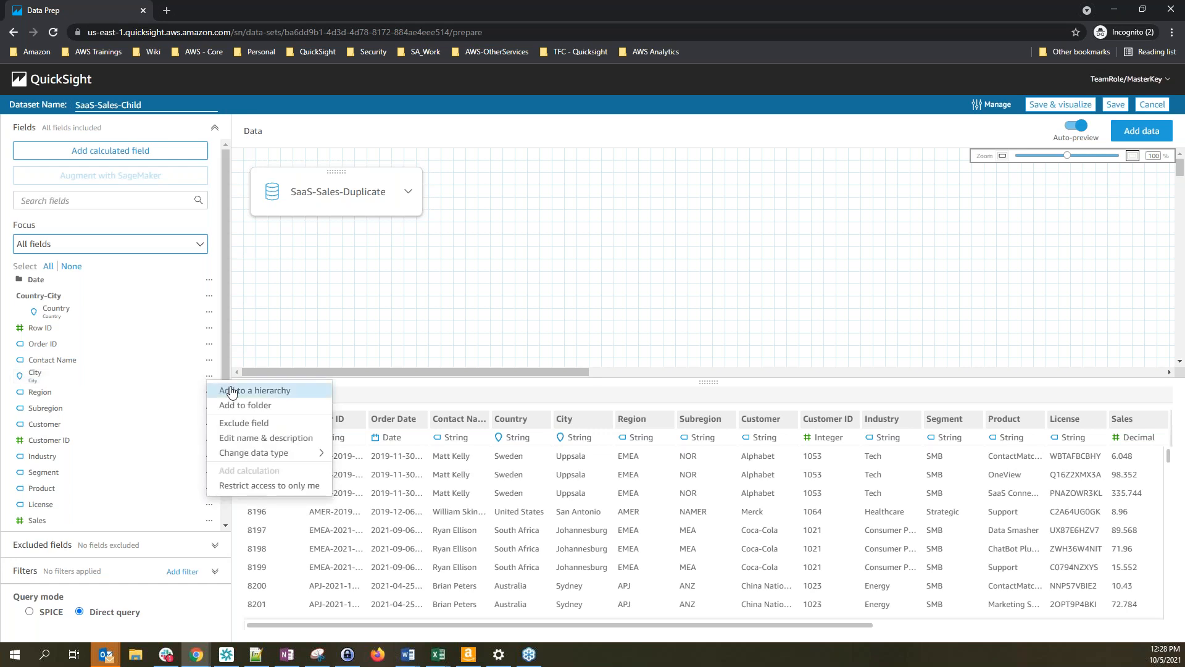
pyautogui.click(286, 398)
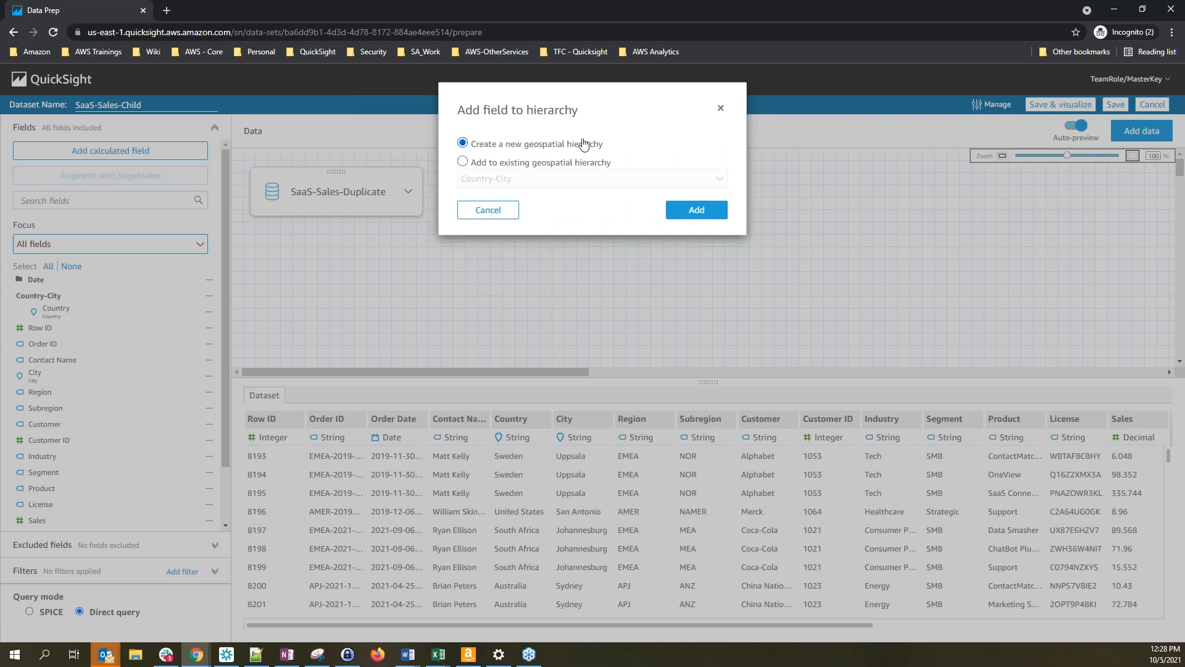
pyautogui.click(528, 164)
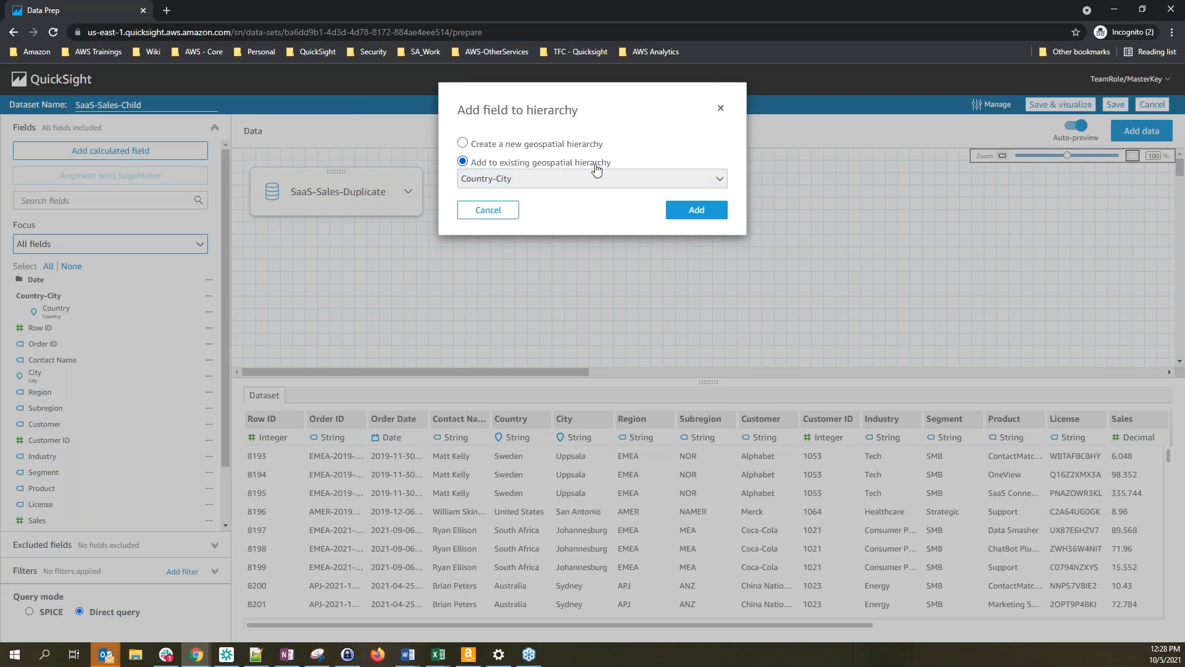
pyautogui.click(562, 179)
pyautogui.click(529, 200)
pyautogui.click(698, 211)
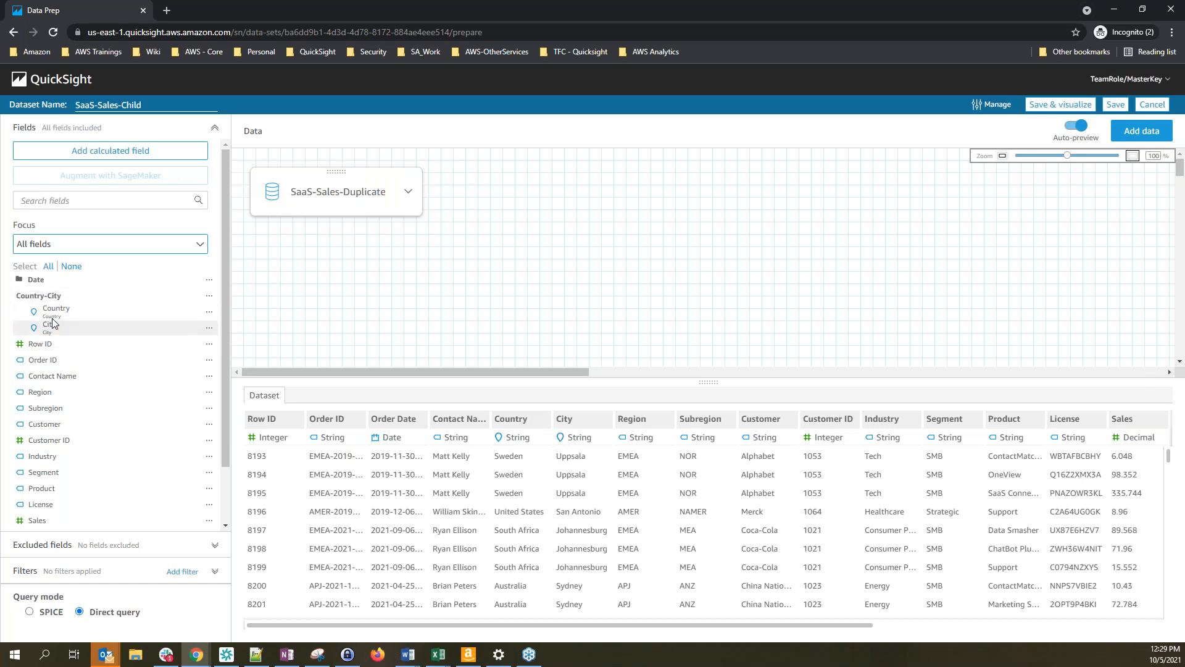
# Expand the Date folder and scroll the field list to review it with Country-City
pyautogui.click(33, 280)
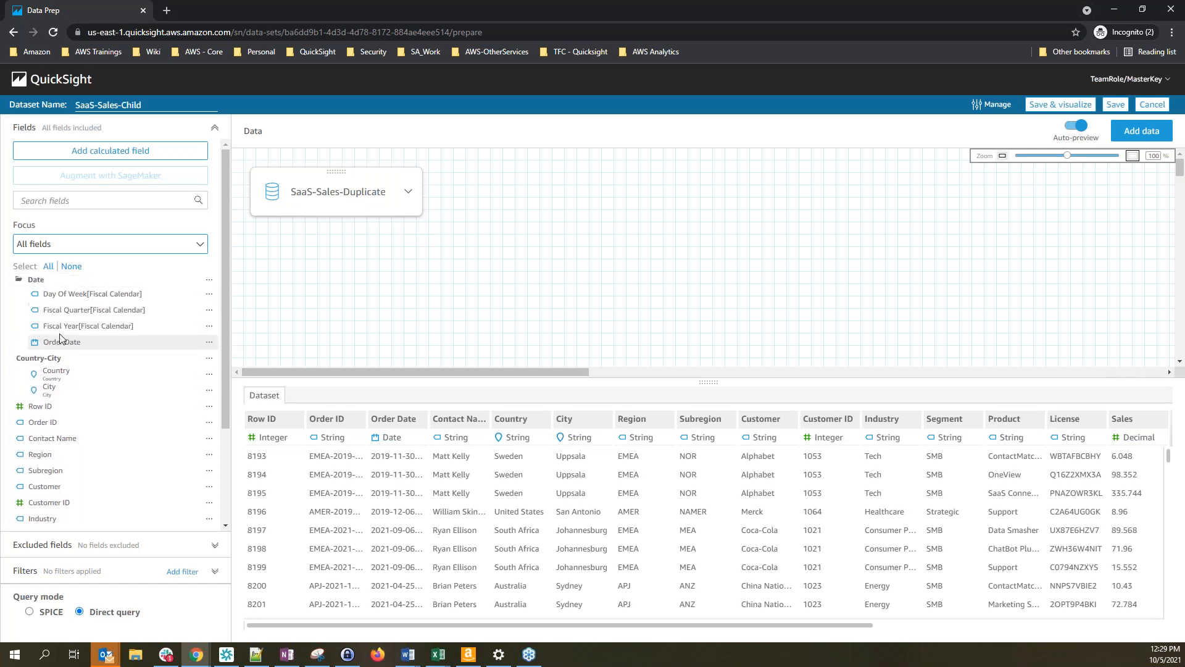
pyautogui.scroll(-2, 86, 438)
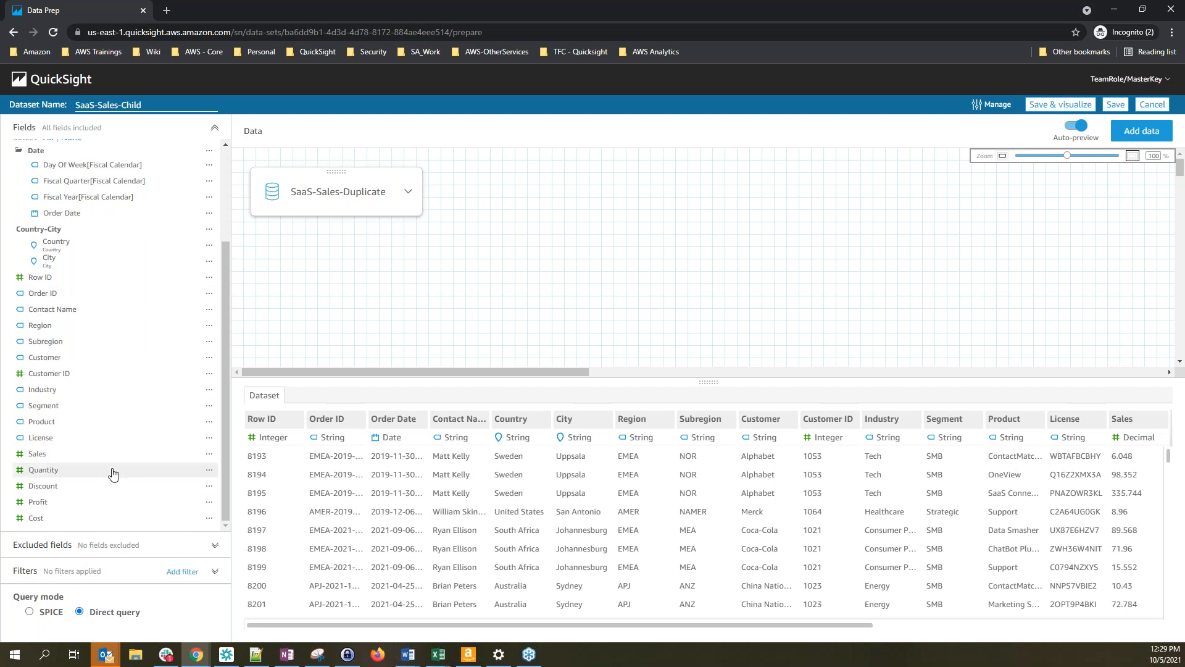
pyautogui.scroll(3, 119, 476)
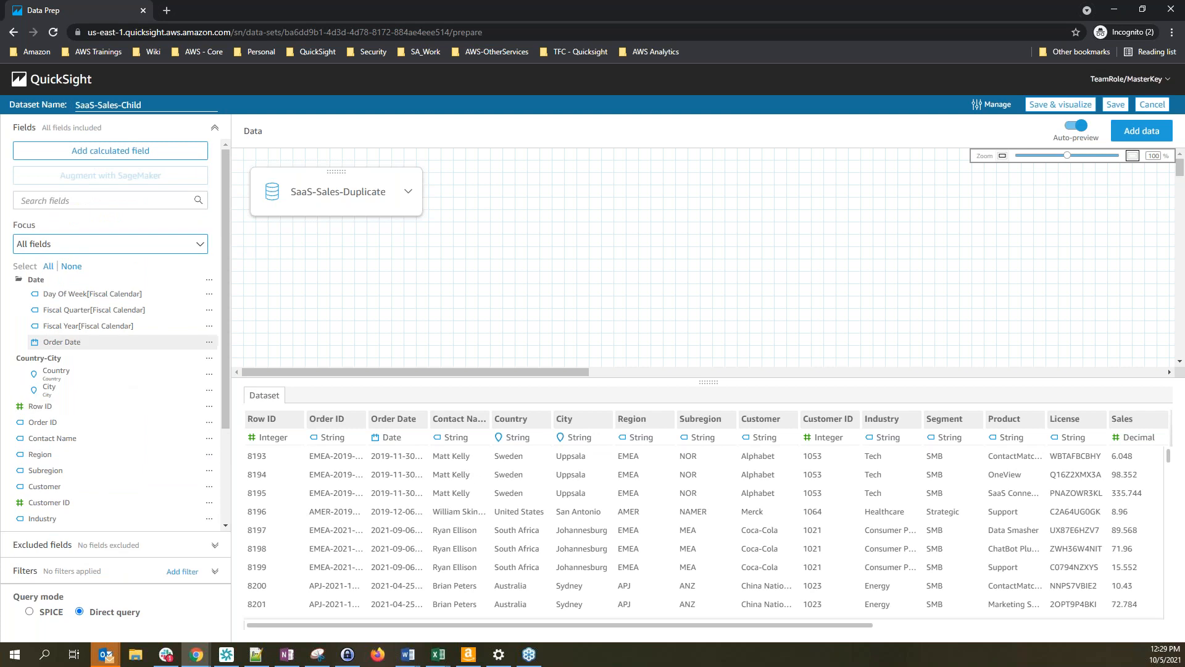
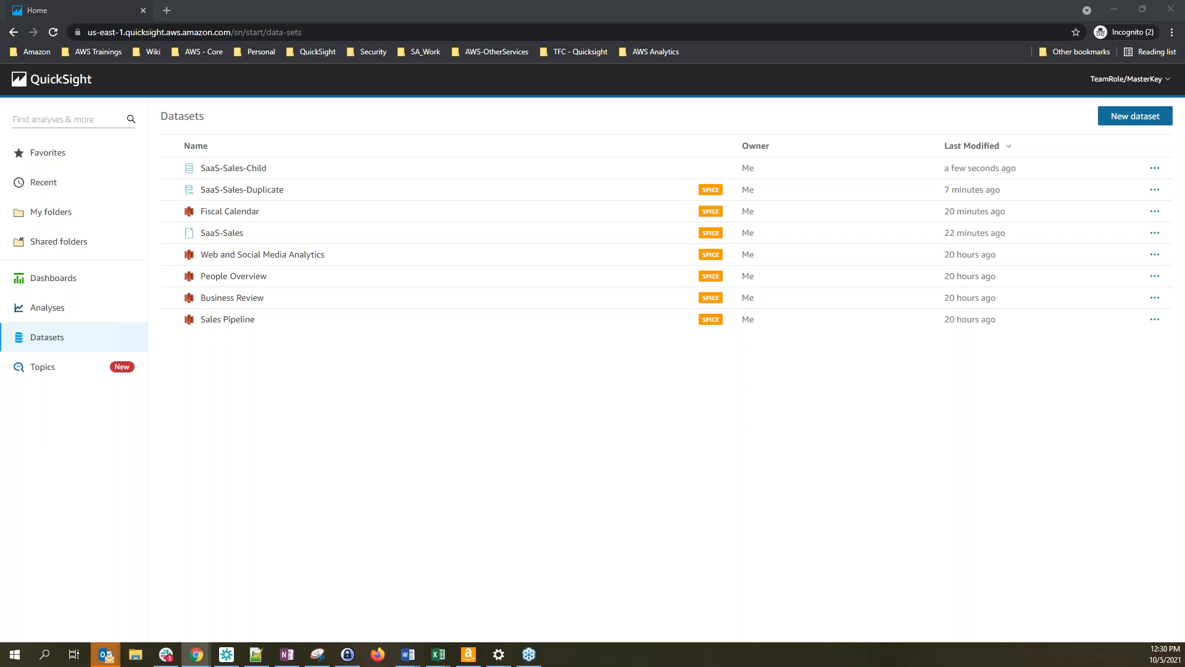
# Create a new analysis from the SaaS-Sales-Child dataset
pyautogui.click(239, 175)
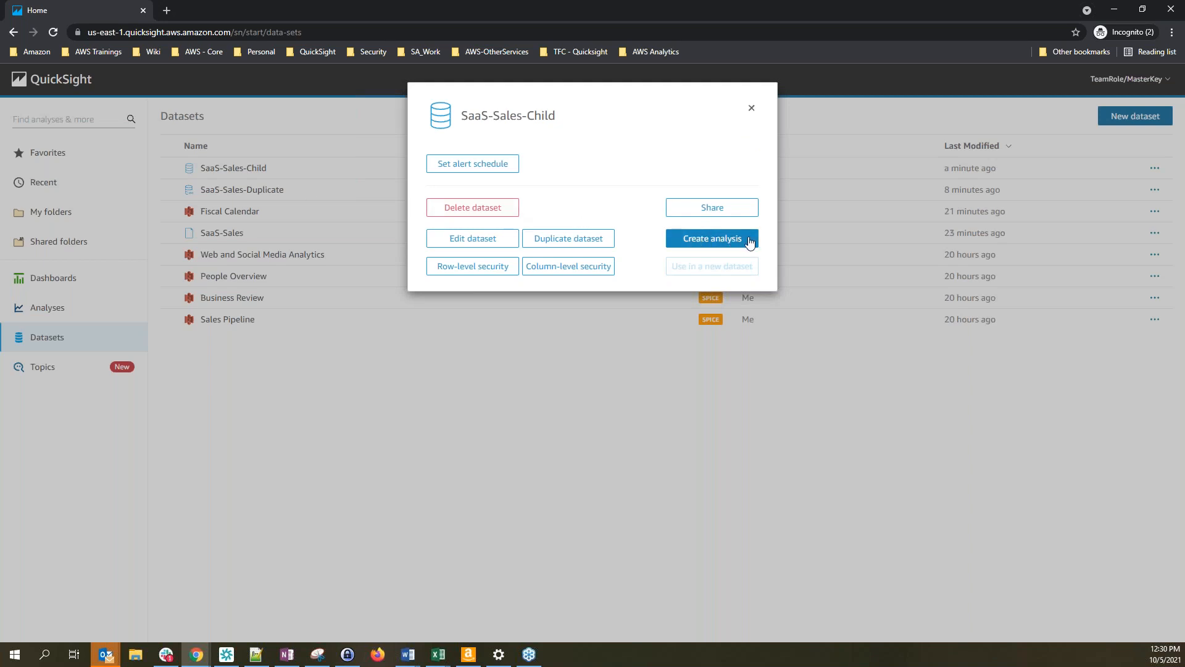
pyautogui.click(728, 247)
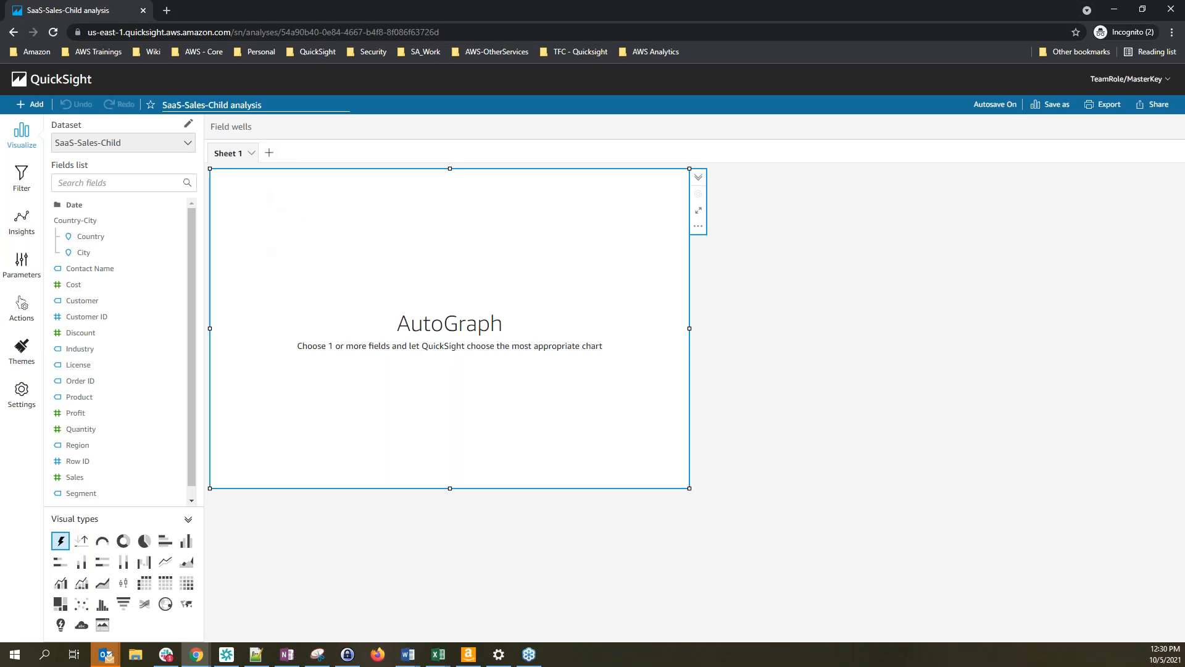
# Rename the analysis to 'SaaS-Sales-analysis' by removing the word Child
pyautogui.click(279, 107)
pyautogui.doubleClick(226, 106)
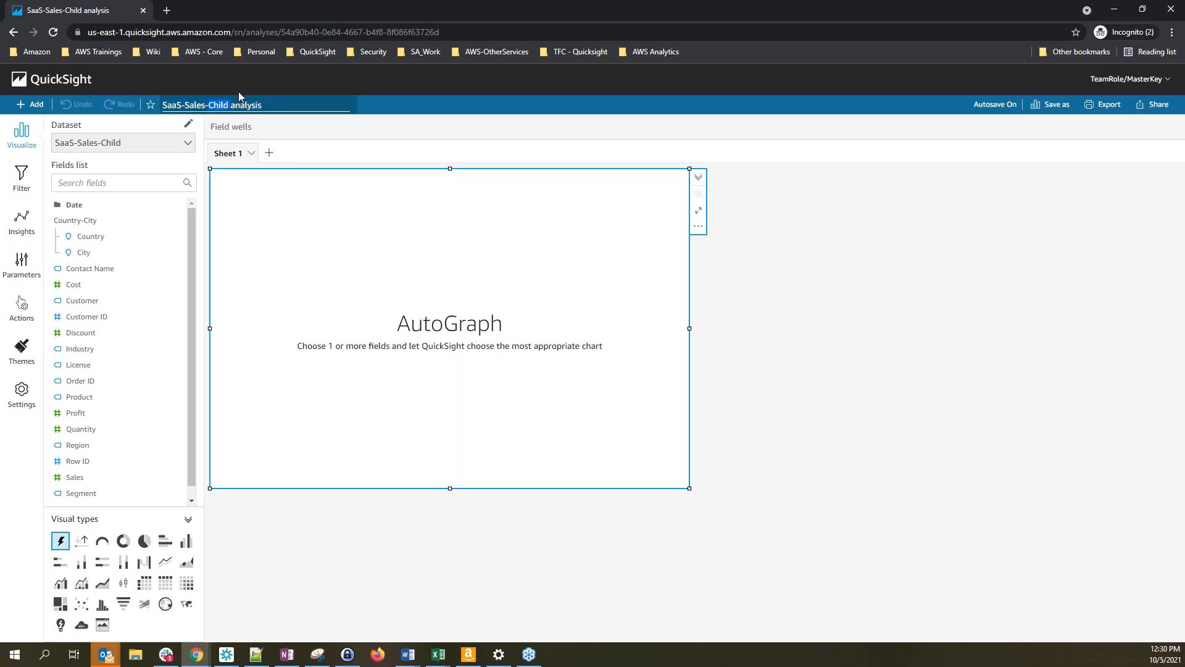
pyautogui.press('BackSpace')
pyautogui.press('Return')
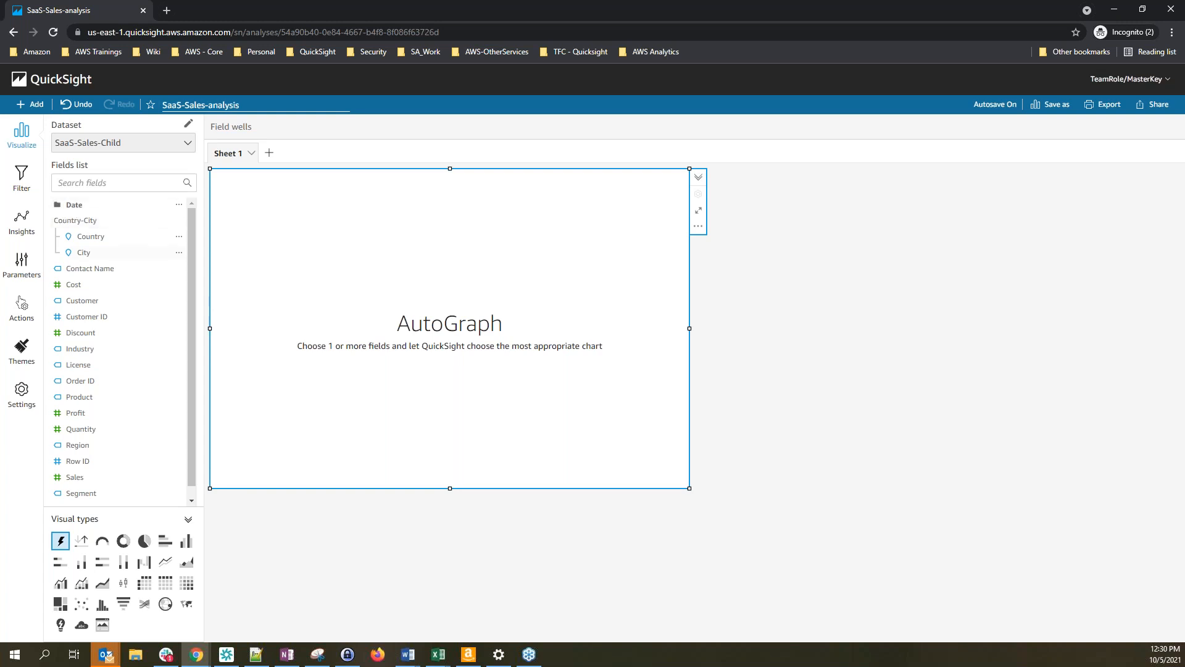
# Look through the Date folder fields, then shrink the empty AutoGraph visual
pyautogui.click(73, 205)
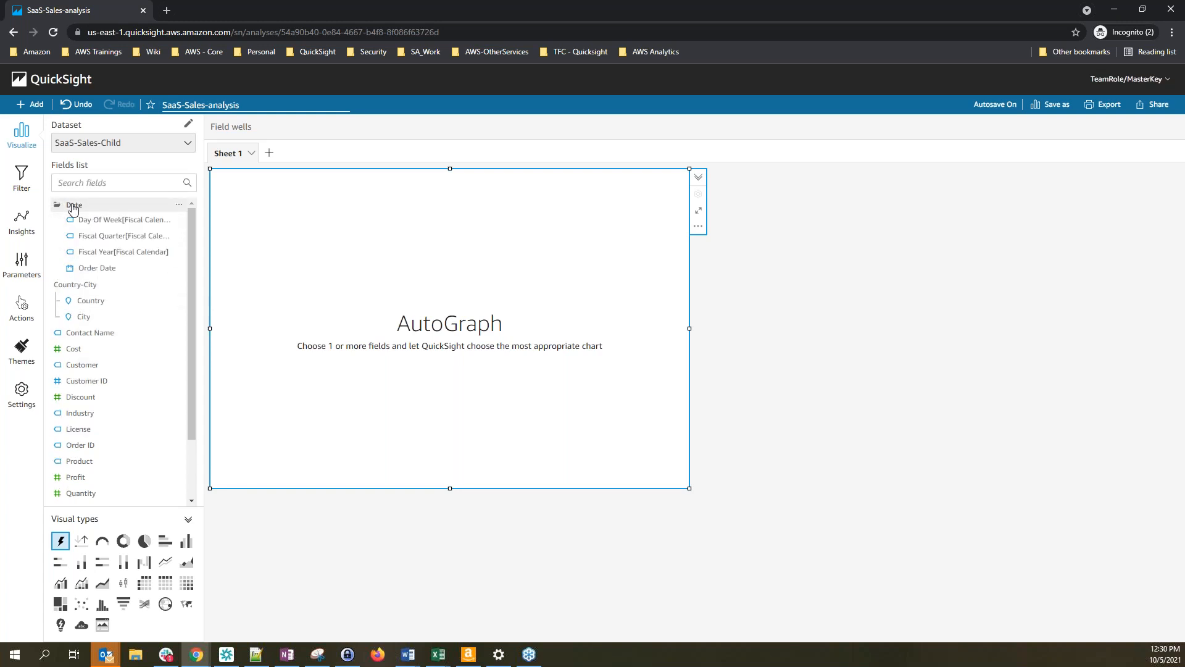
pyautogui.scroll(-2, 108, 401)
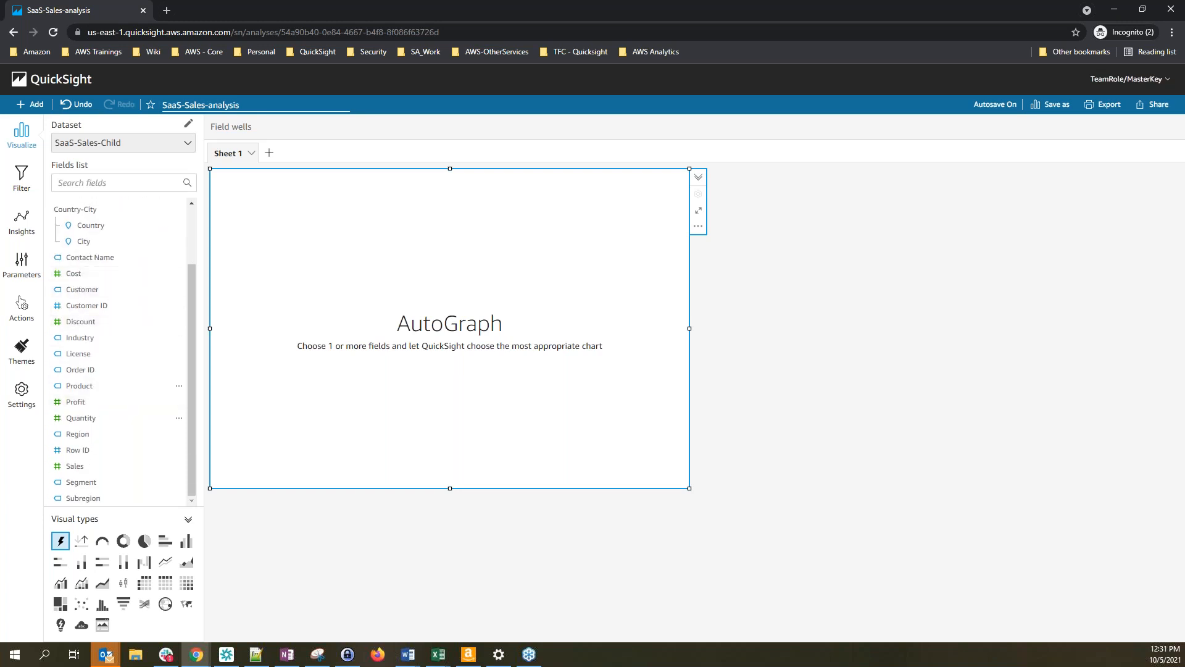
pyautogui.scroll(2, 110, 311)
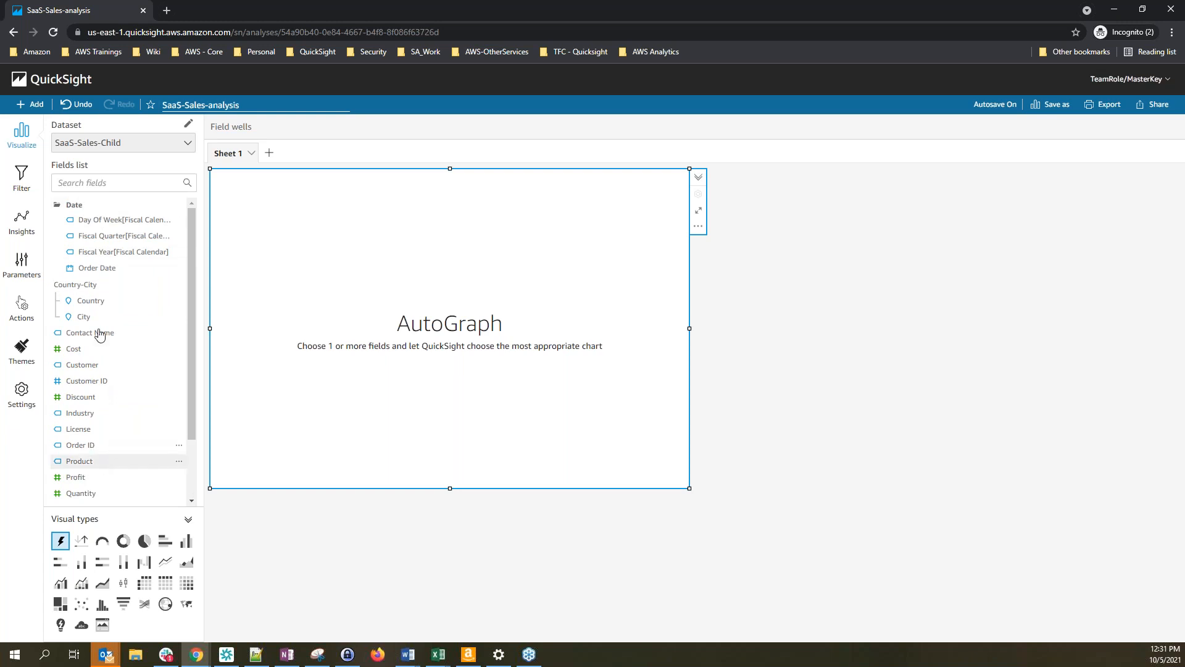
pyautogui.click(84, 207)
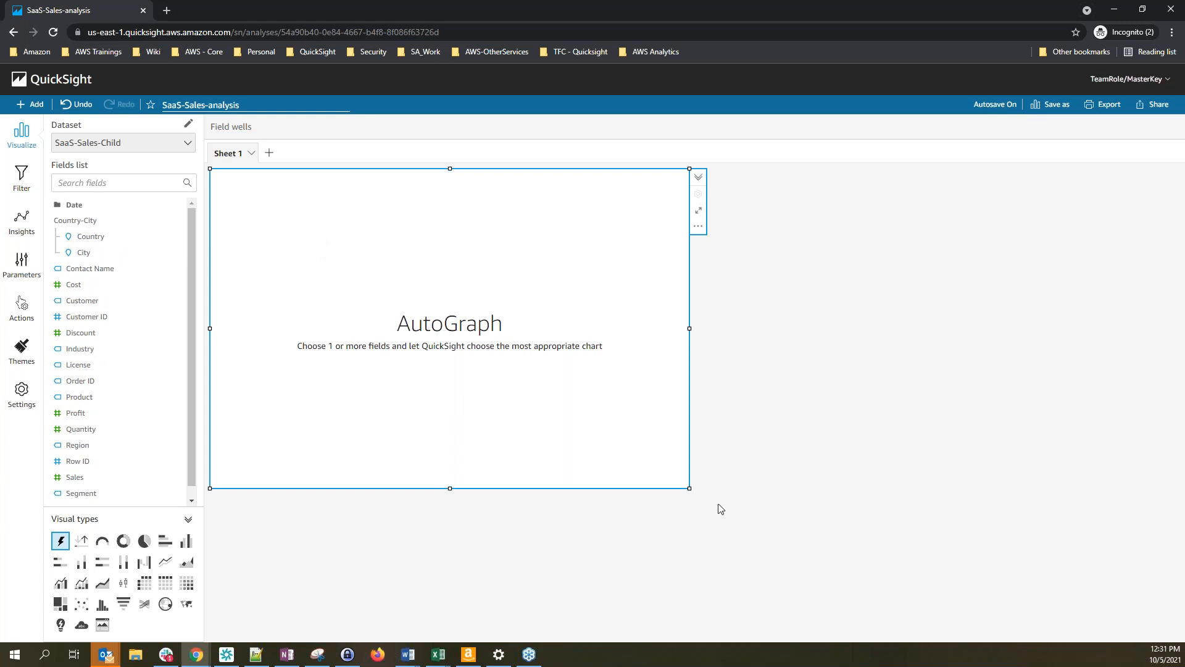
pyautogui.moveTo(689, 489); pyautogui.dragTo(590, 469)
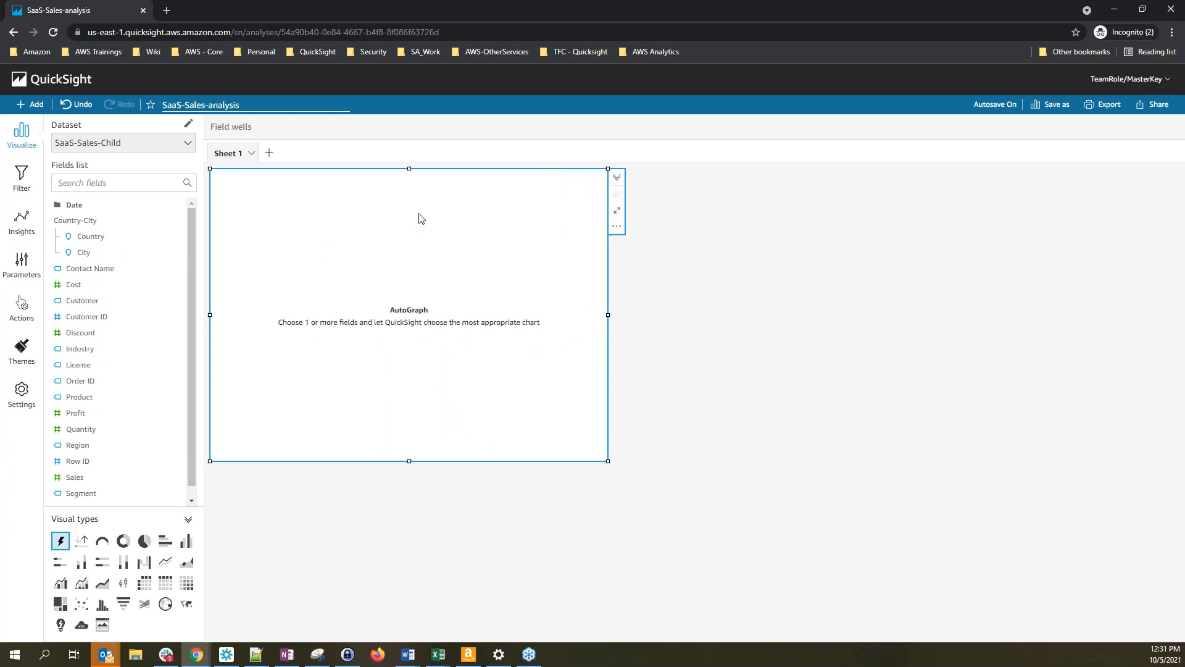
# Make the visual a donut chart grouped by Segment with summed Sales as its value
pyautogui.click(124, 541)
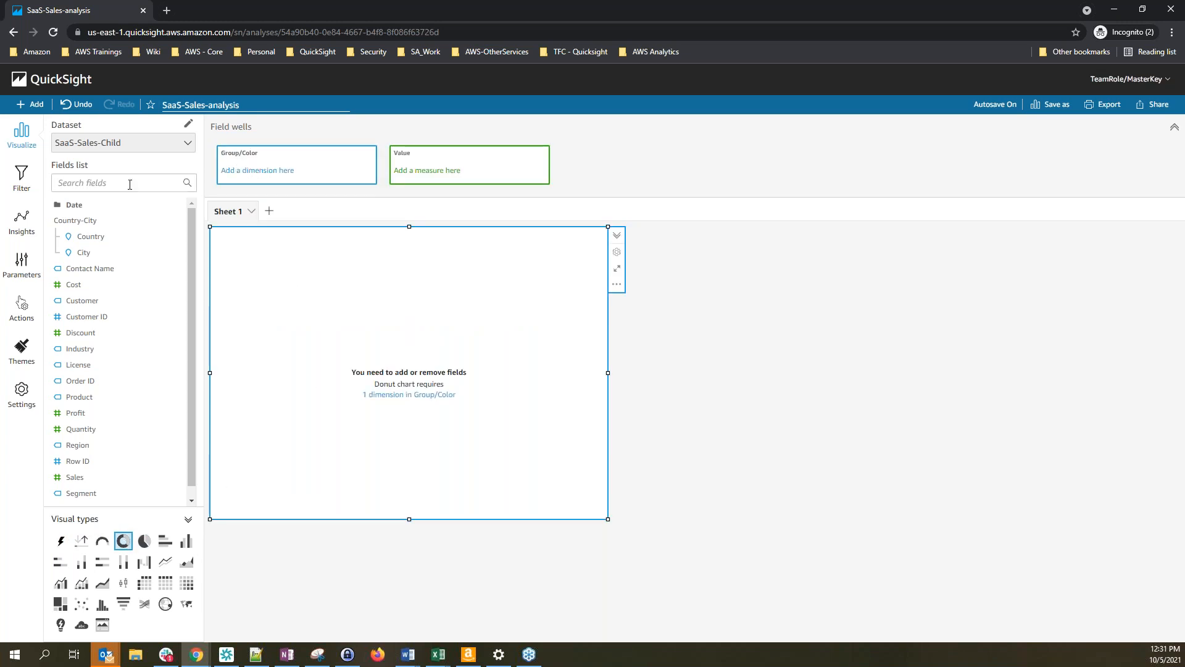
pyautogui.scroll(-1, 114, 472)
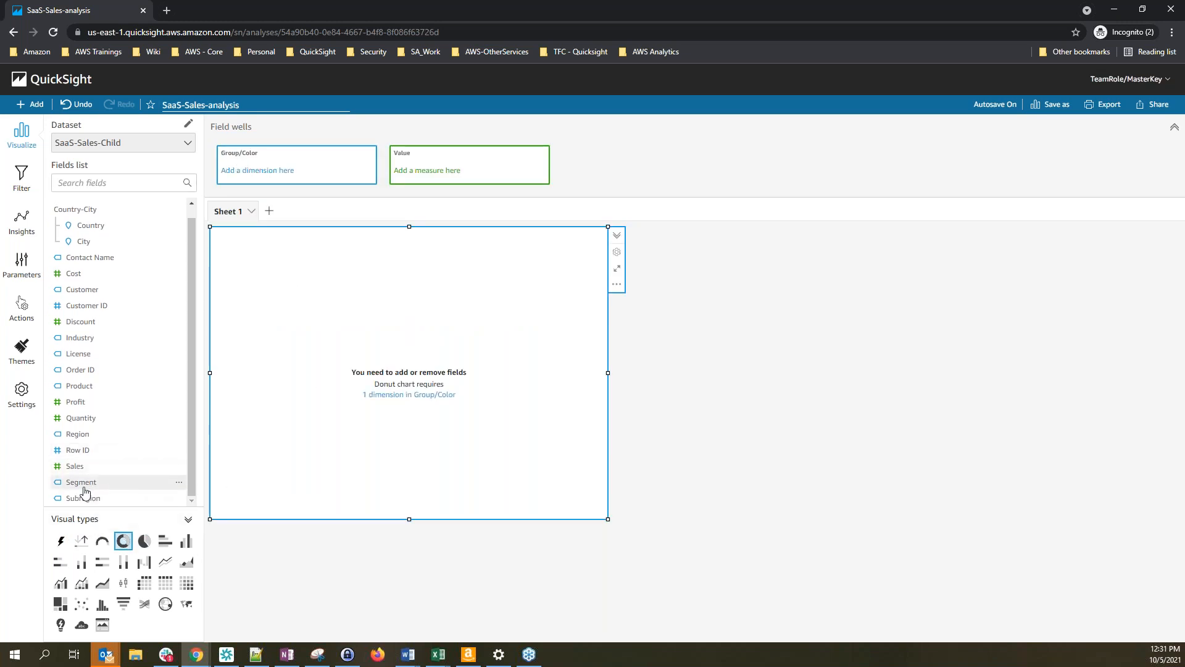
pyautogui.click(87, 186)
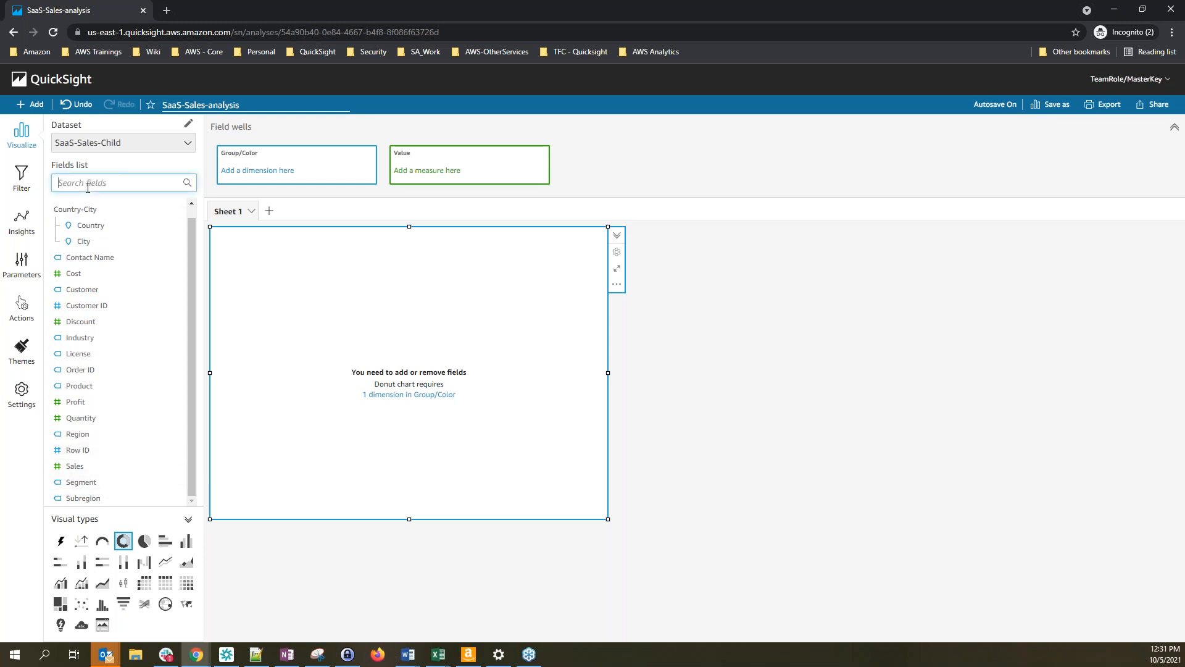
pyautogui.write('seg')
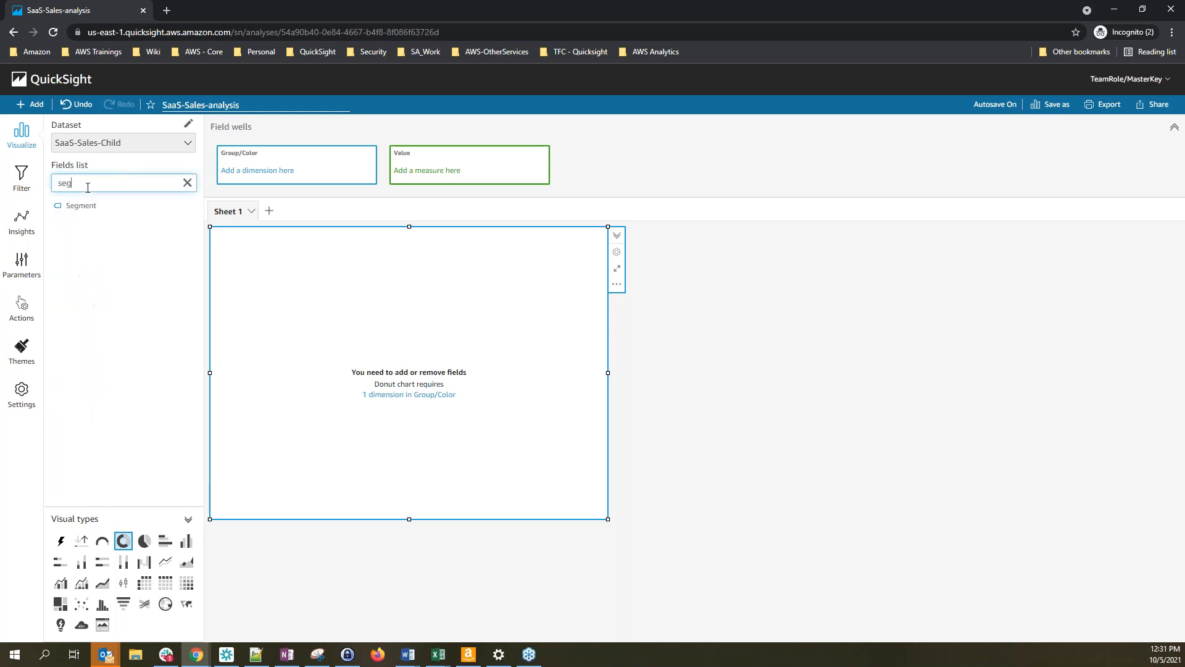
pyautogui.click(91, 210)
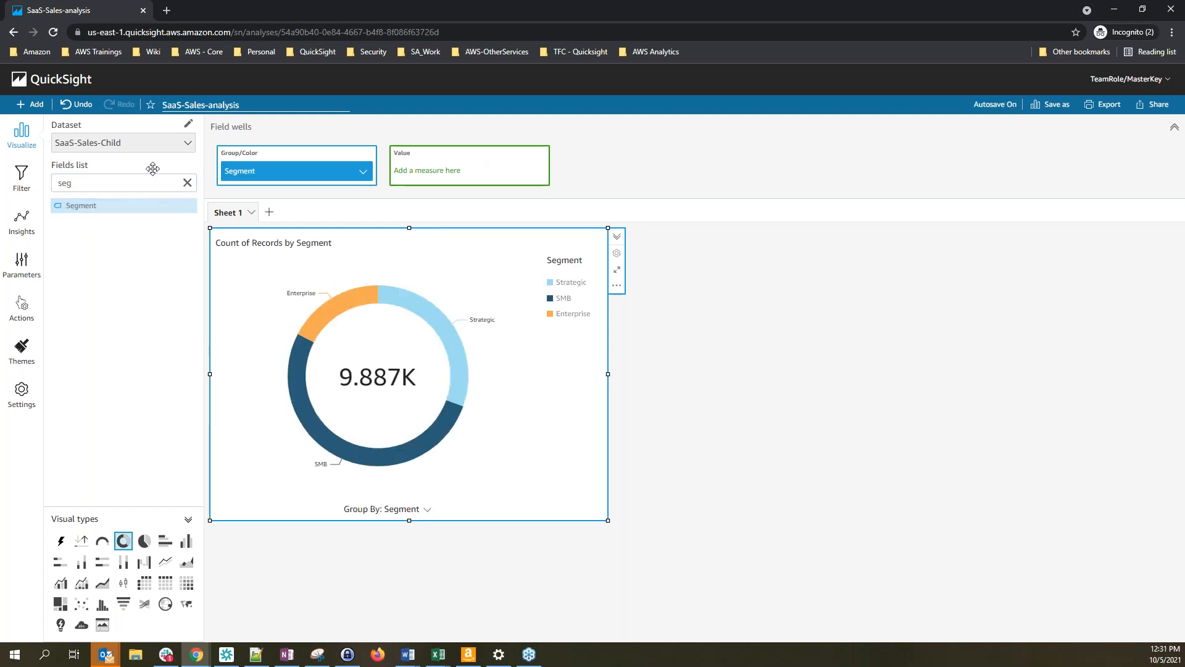
pyautogui.click(188, 183)
pyautogui.scroll(-1, 79, 470)
pyautogui.moveTo(77, 470); pyautogui.dragTo(449, 183)
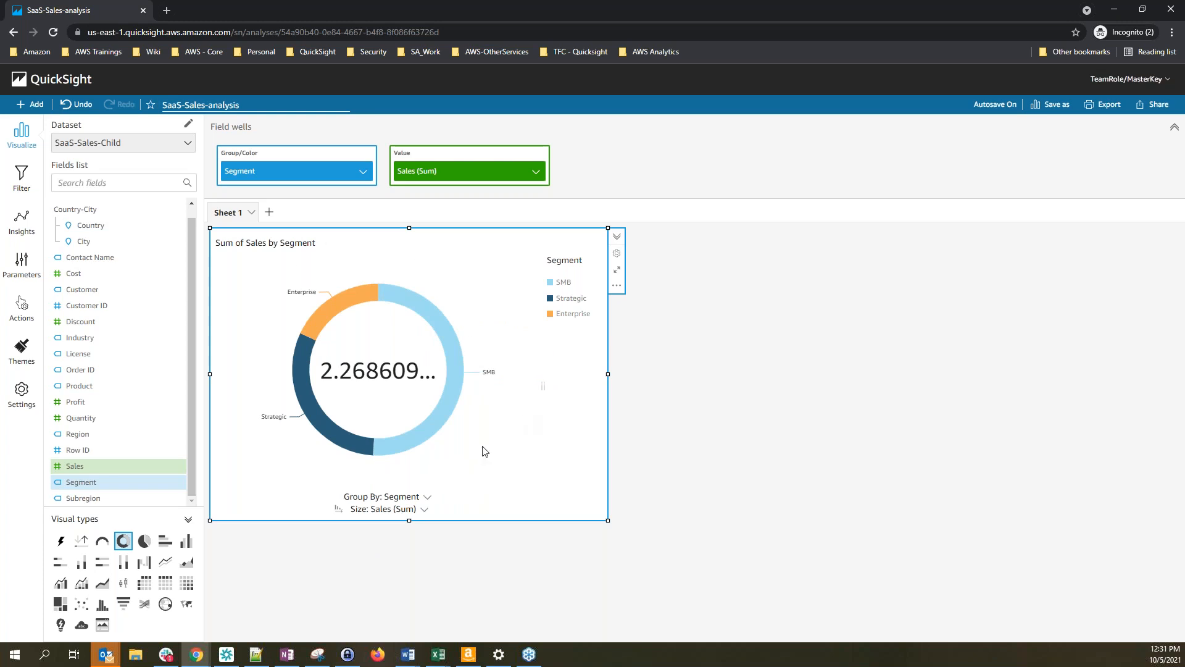
pyautogui.click(665, 435)
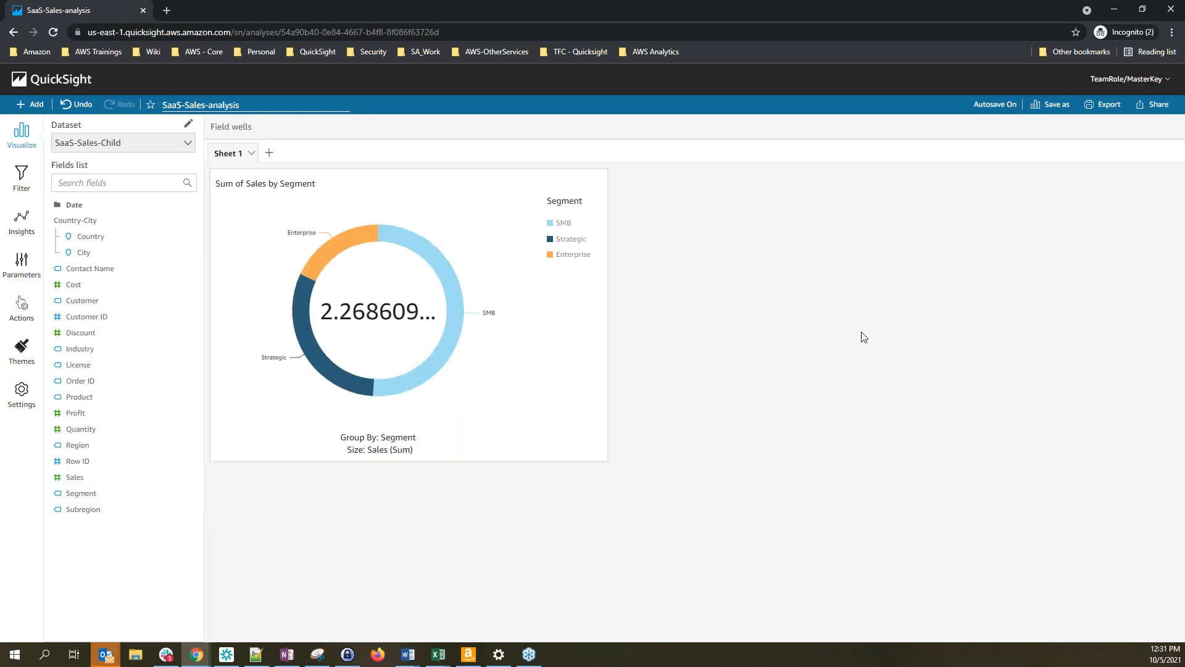
# Add a second, smaller visual to the sheet and make it a pivot table
pyautogui.click(23, 109)
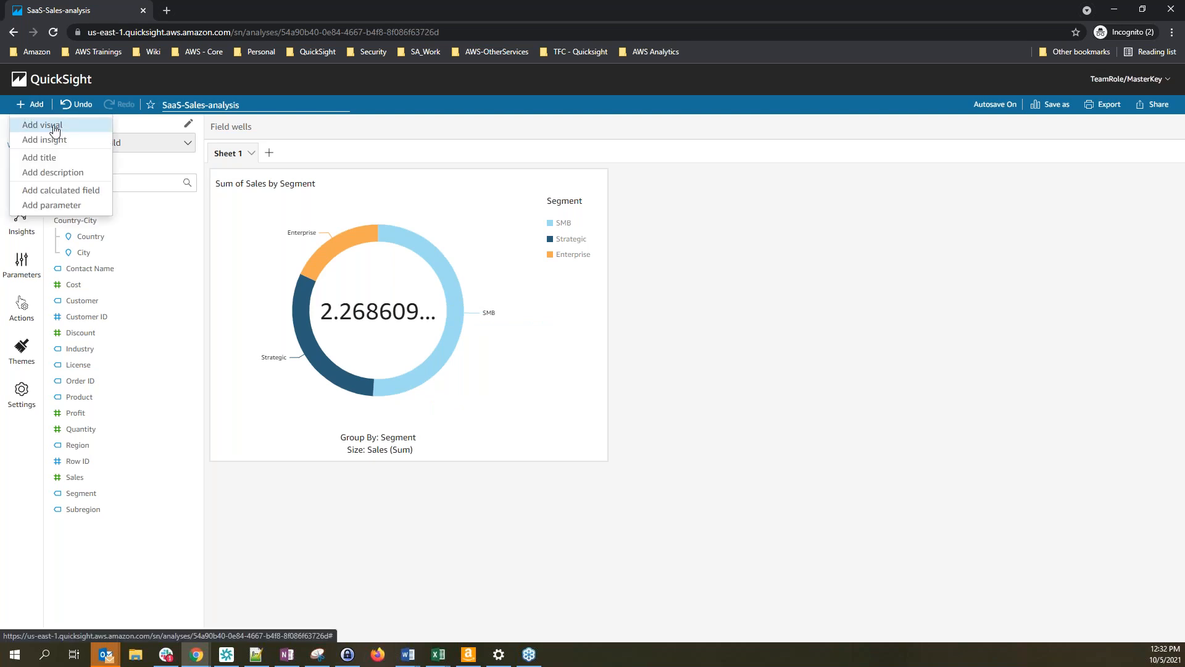
pyautogui.click(54, 126)
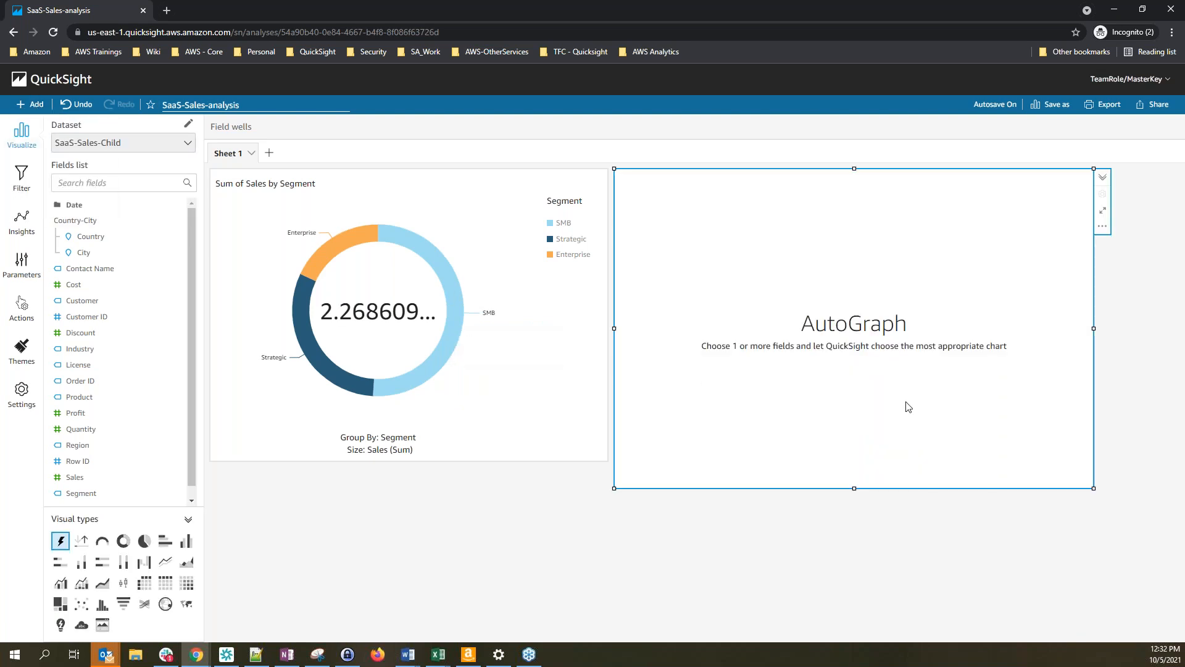
pyautogui.moveTo(1094, 488); pyautogui.dragTo(1041, 471)
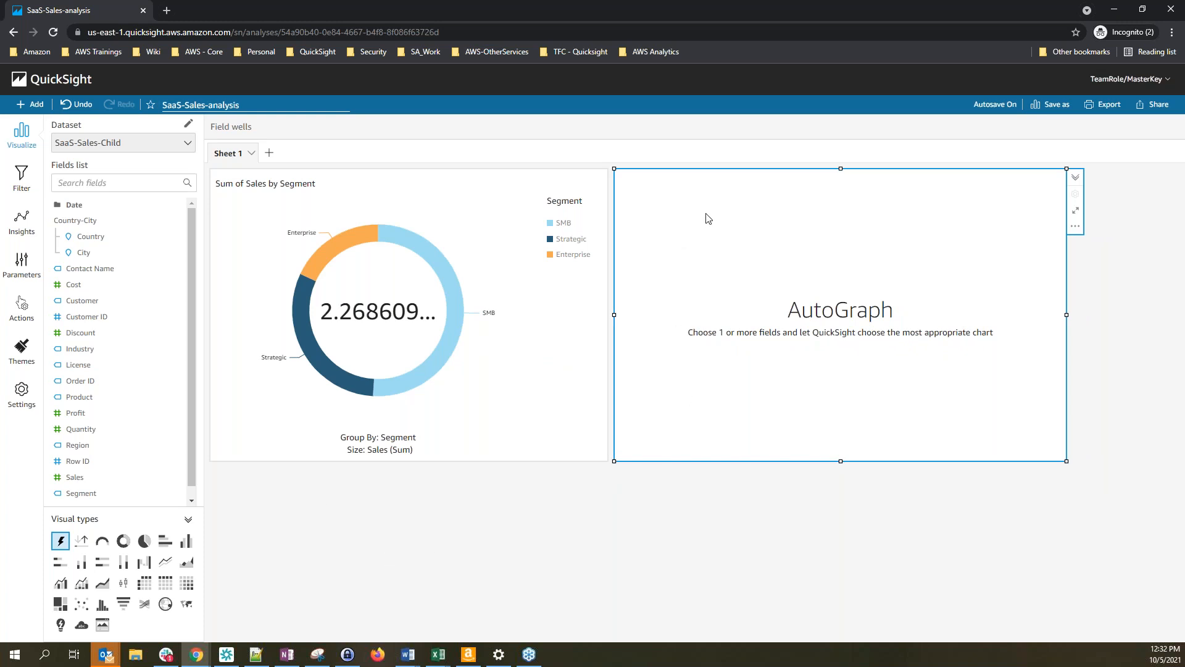
pyautogui.click(144, 587)
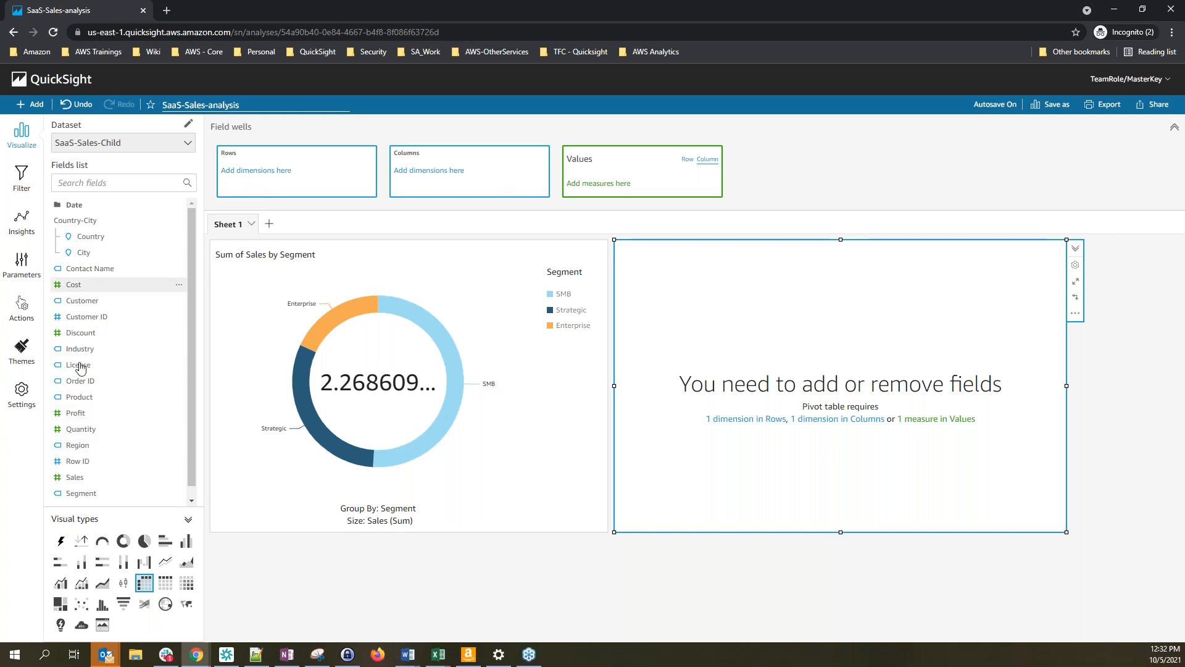
# Put Region and then Subregion in the pivot table's rows and expand the Date folder
pyautogui.moveTo(79, 452); pyautogui.dragTo(255, 188)
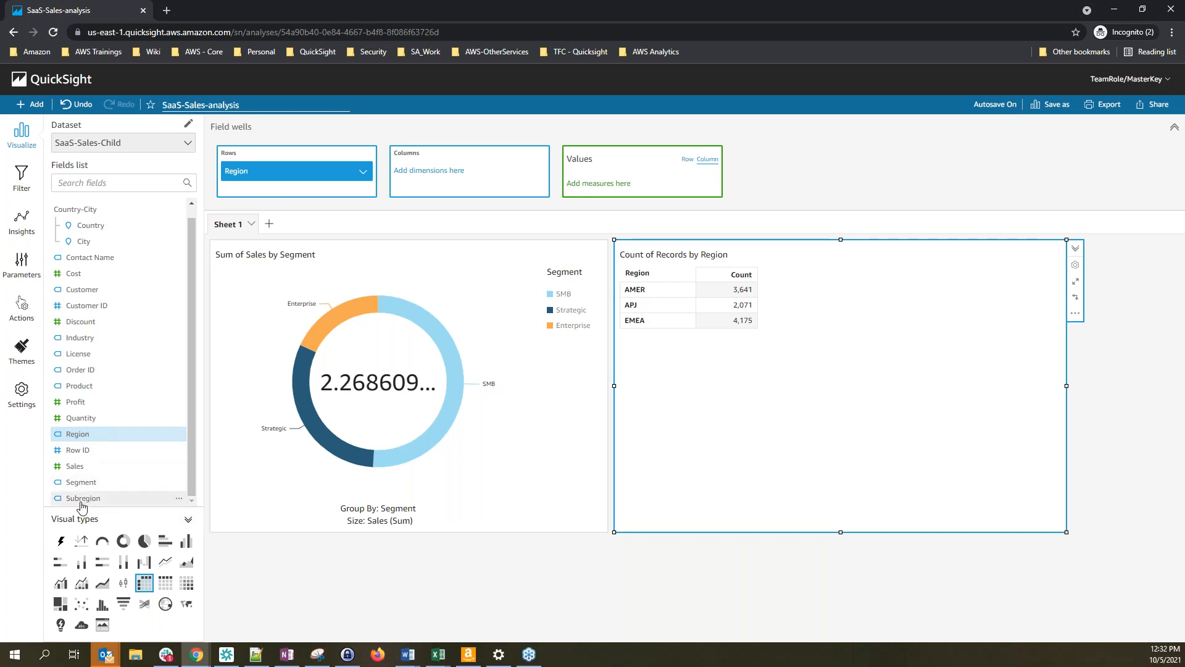
pyautogui.moveTo(87, 500); pyautogui.dragTo(317, 207)
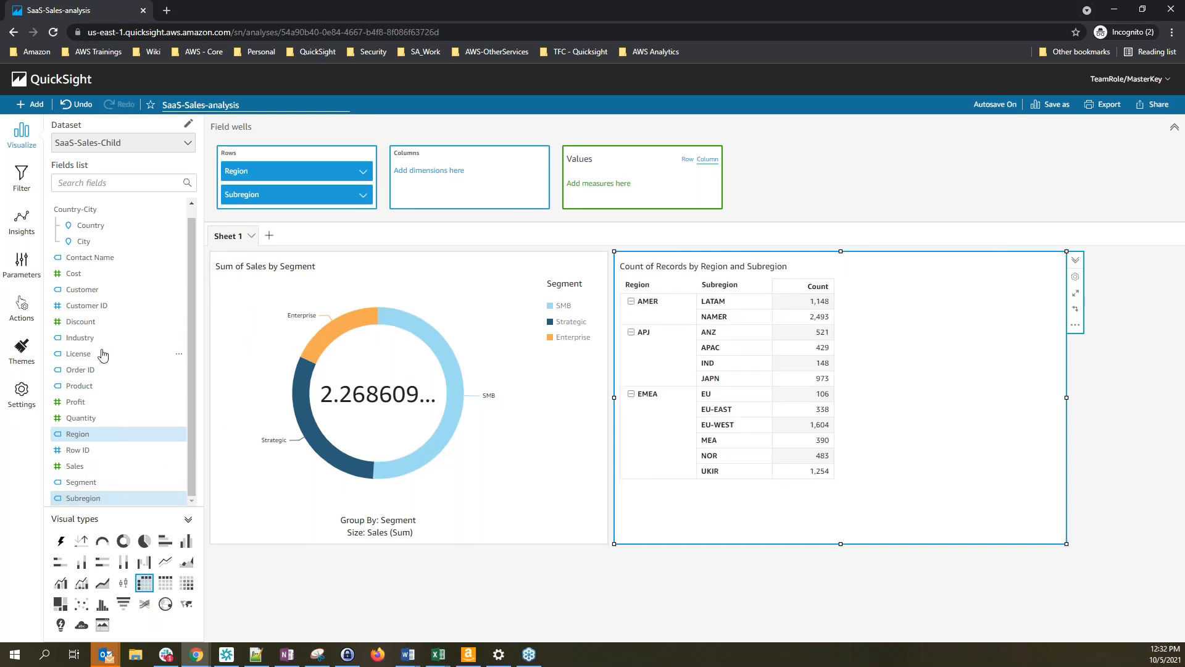
pyautogui.scroll(1, 108, 346)
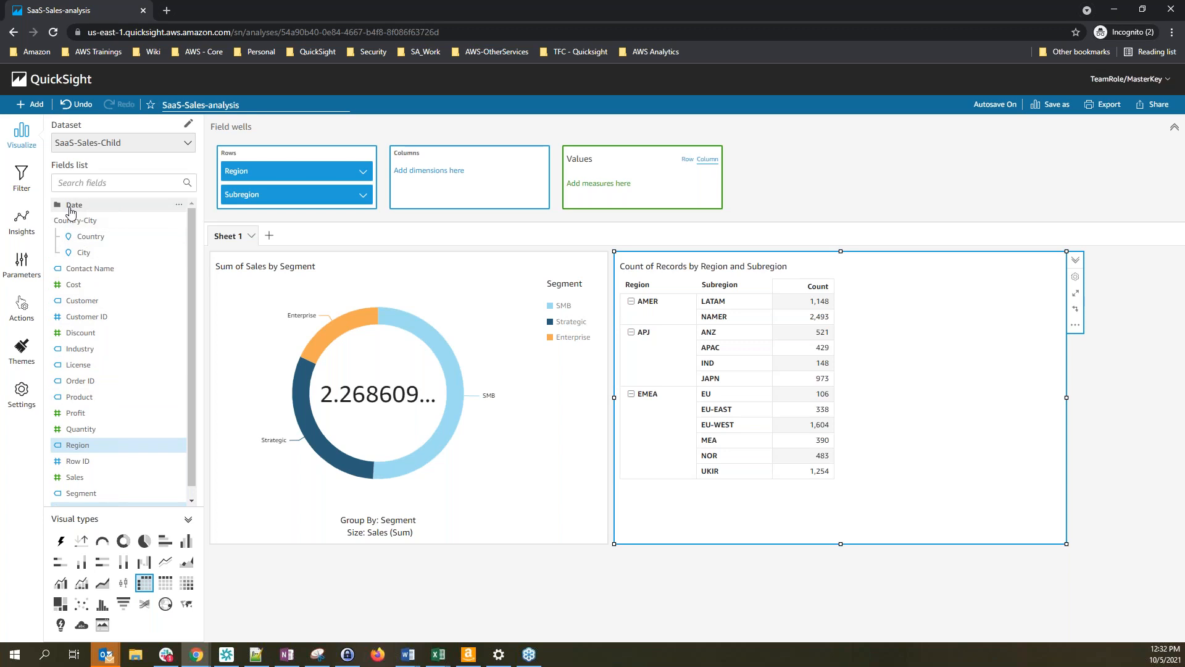
pyautogui.click(69, 208)
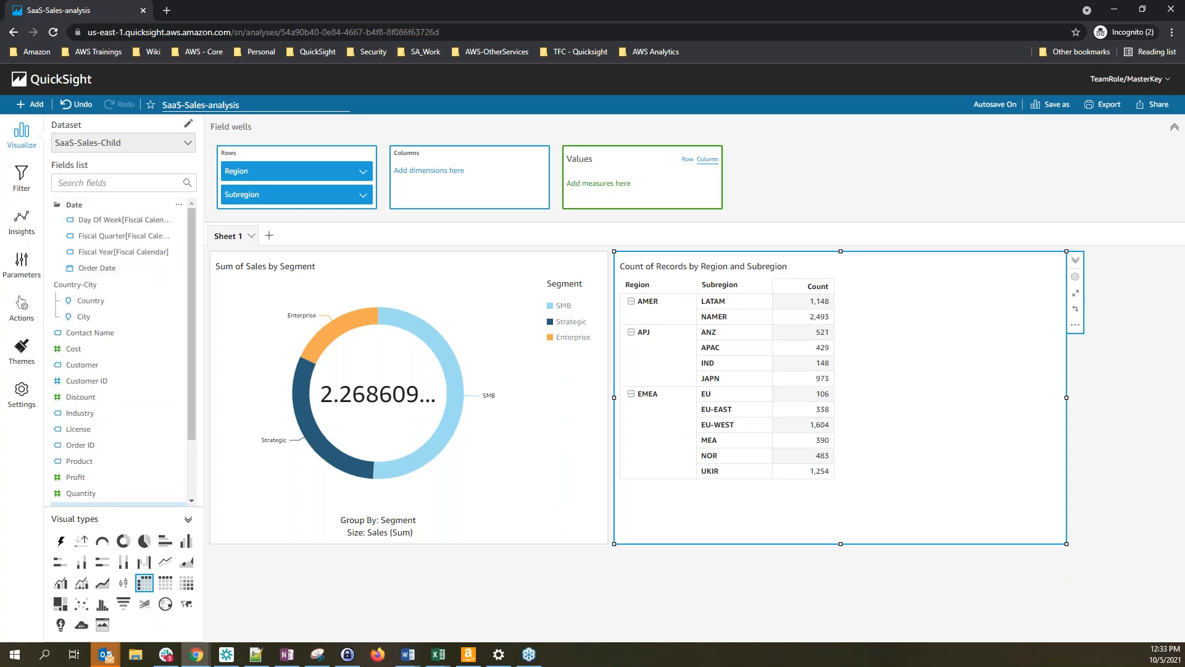
# Put Order Date across the pivot table's columns, aggregated by year
pyautogui.moveTo(94, 271); pyautogui.dragTo(479, 194)
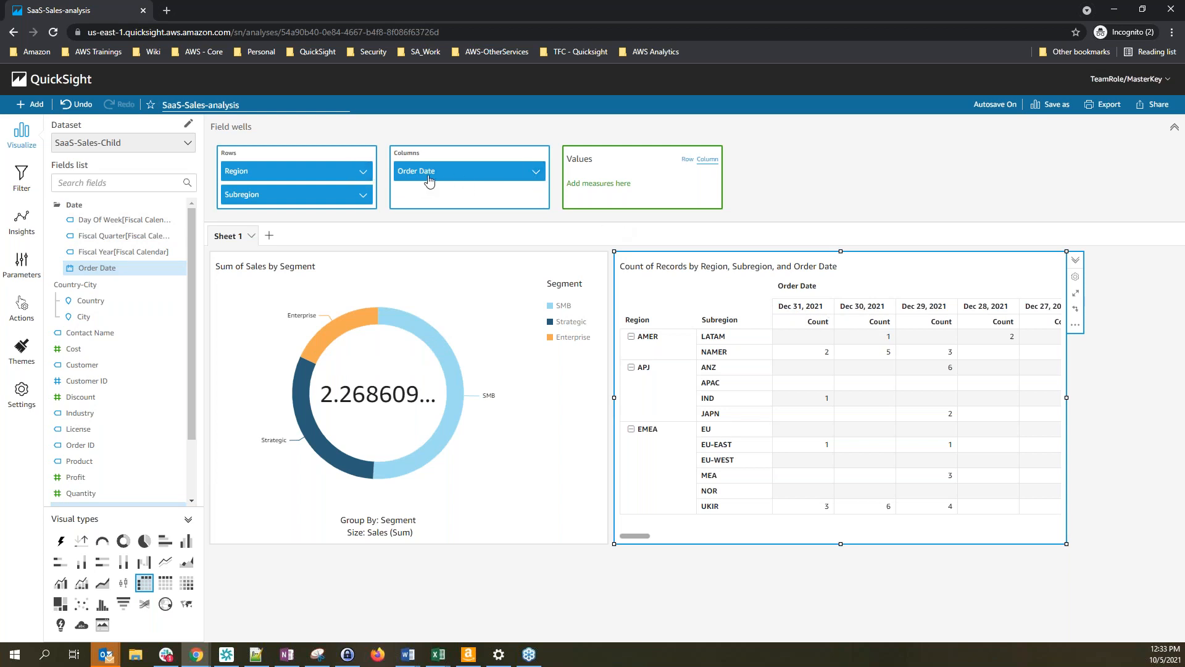
pyautogui.click(536, 173)
pyautogui.moveTo(542, 196)
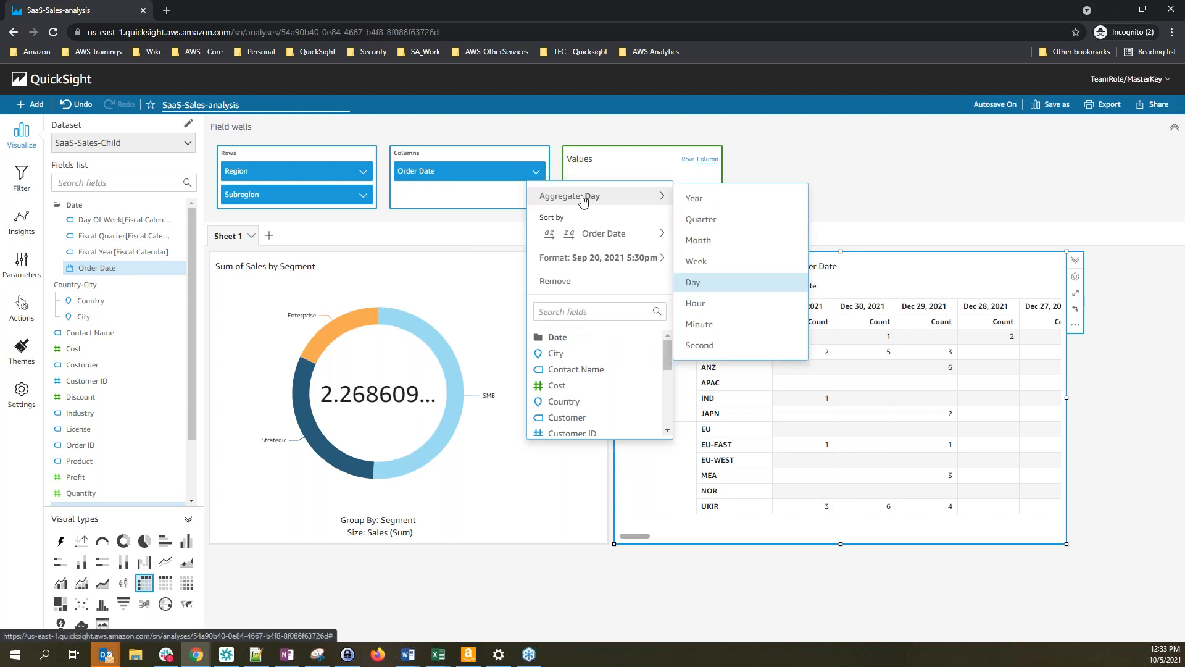
pyautogui.click(700, 200)
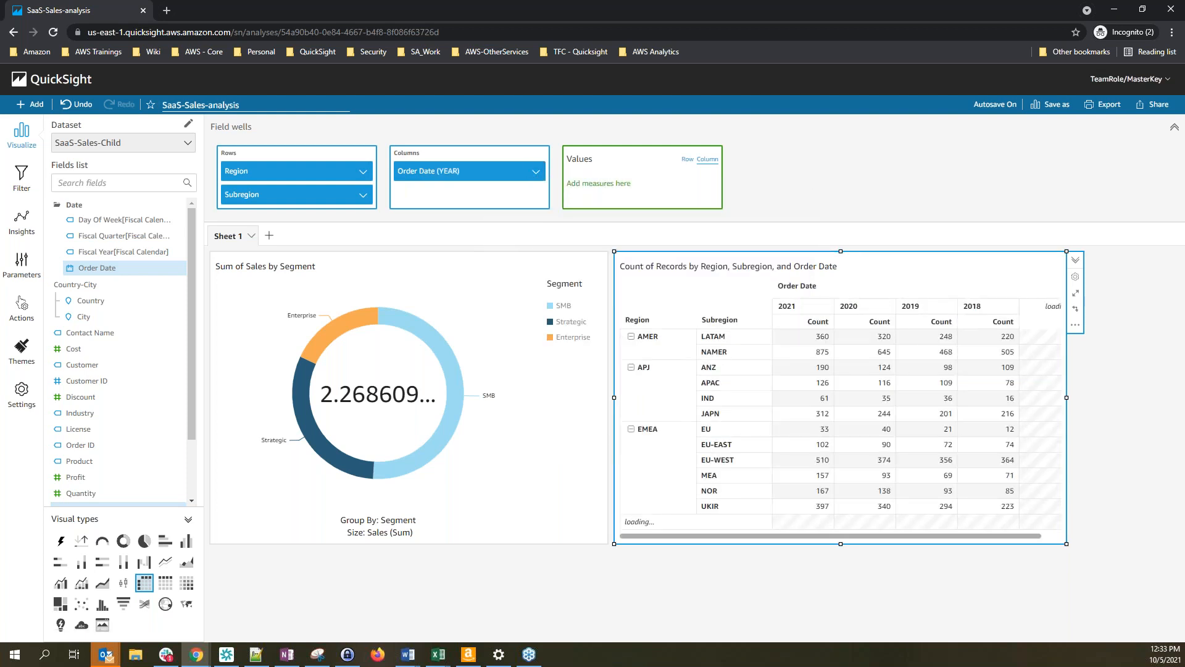
pyautogui.click(670, 566)
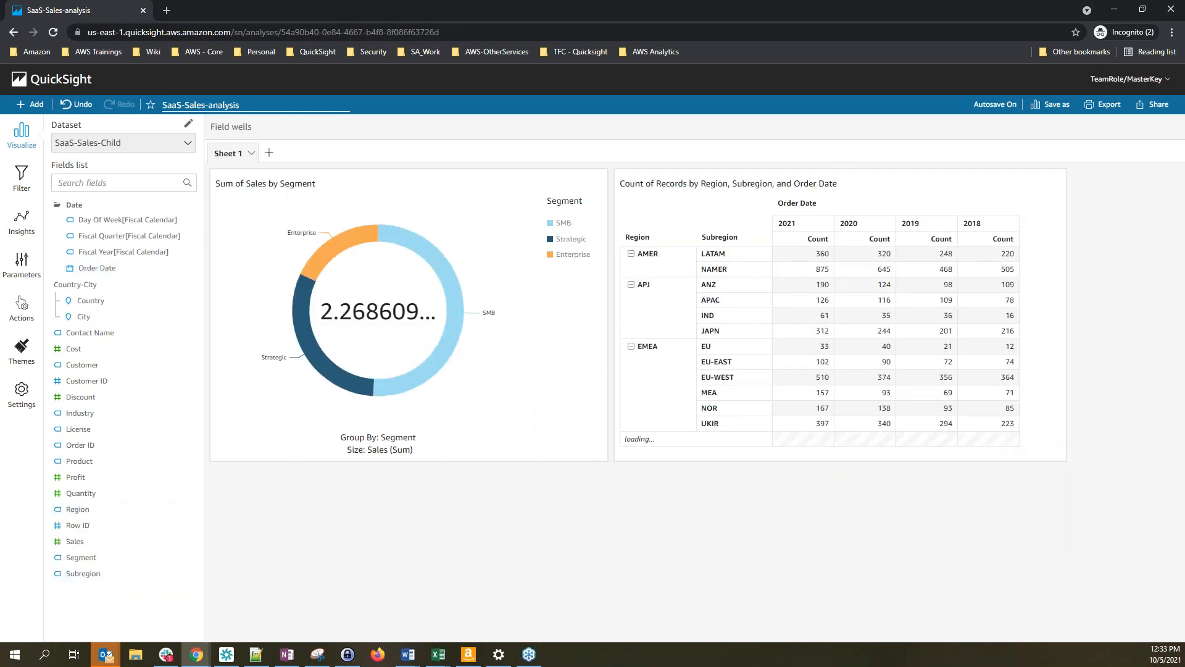
pyautogui.click(718, 198)
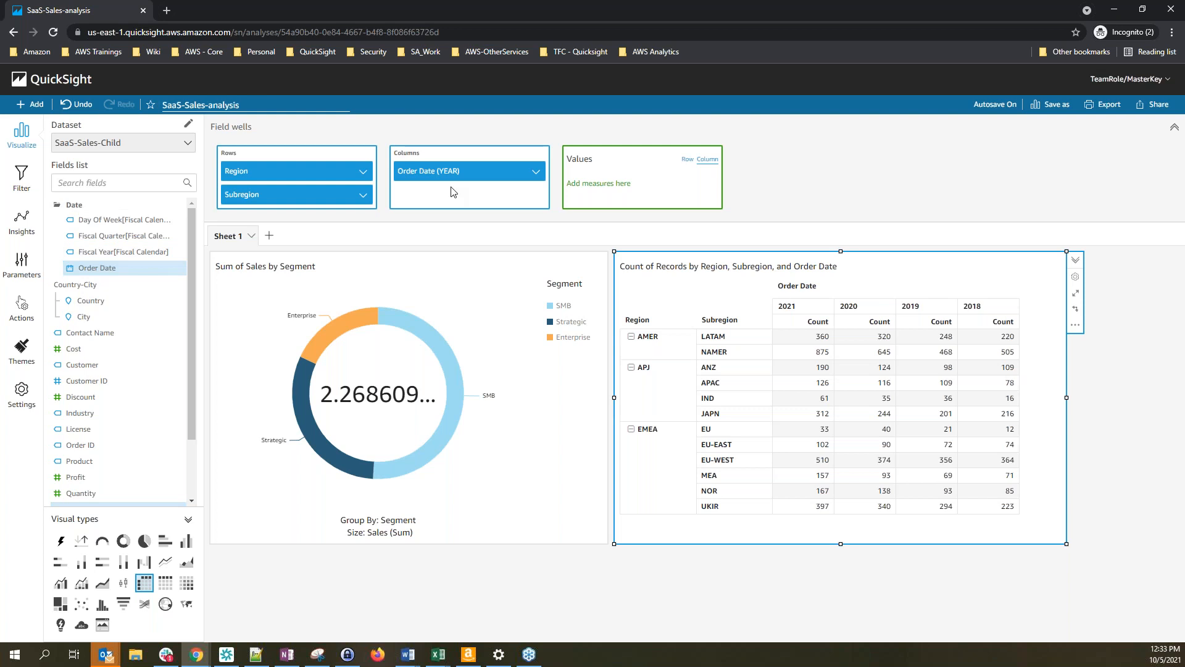
pyautogui.click(536, 173)
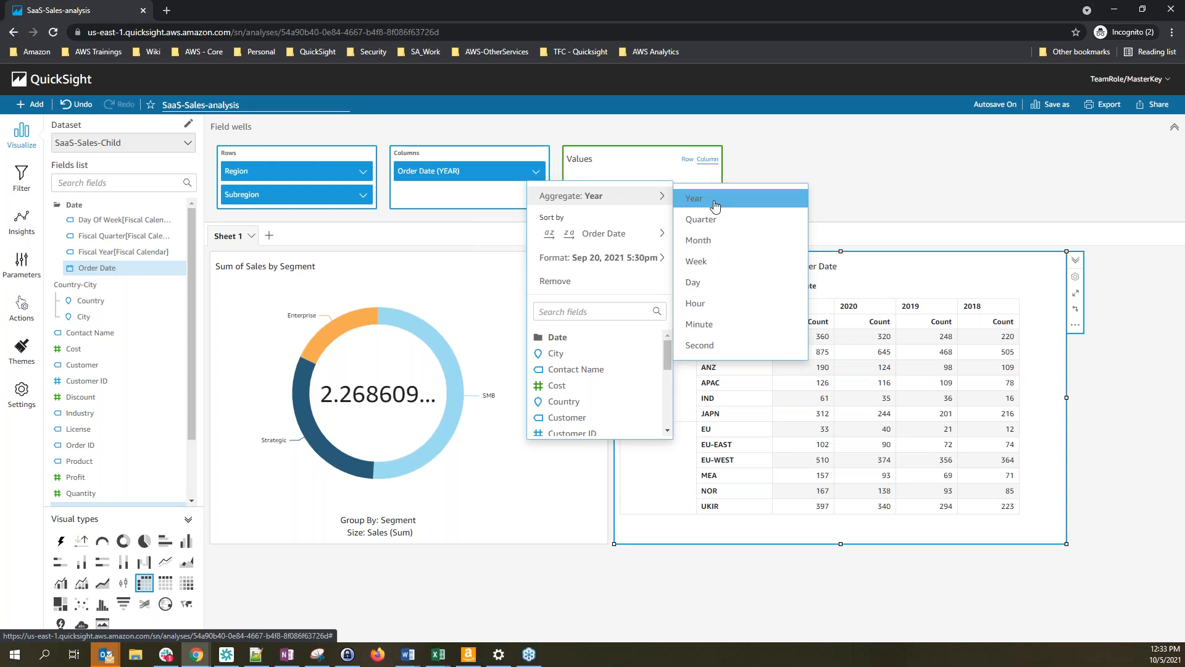
pyautogui.click(1056, 508)
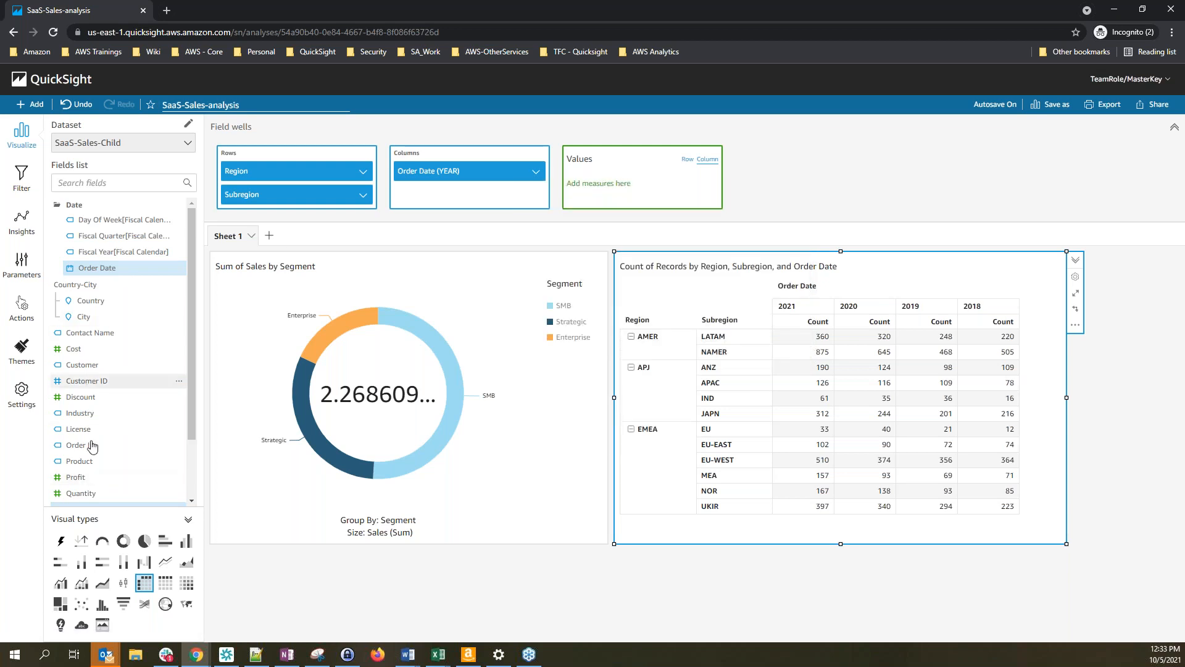
# Add summed Sales to the pivot table's values and deselect the table
pyautogui.scroll(-2, 127, 384)
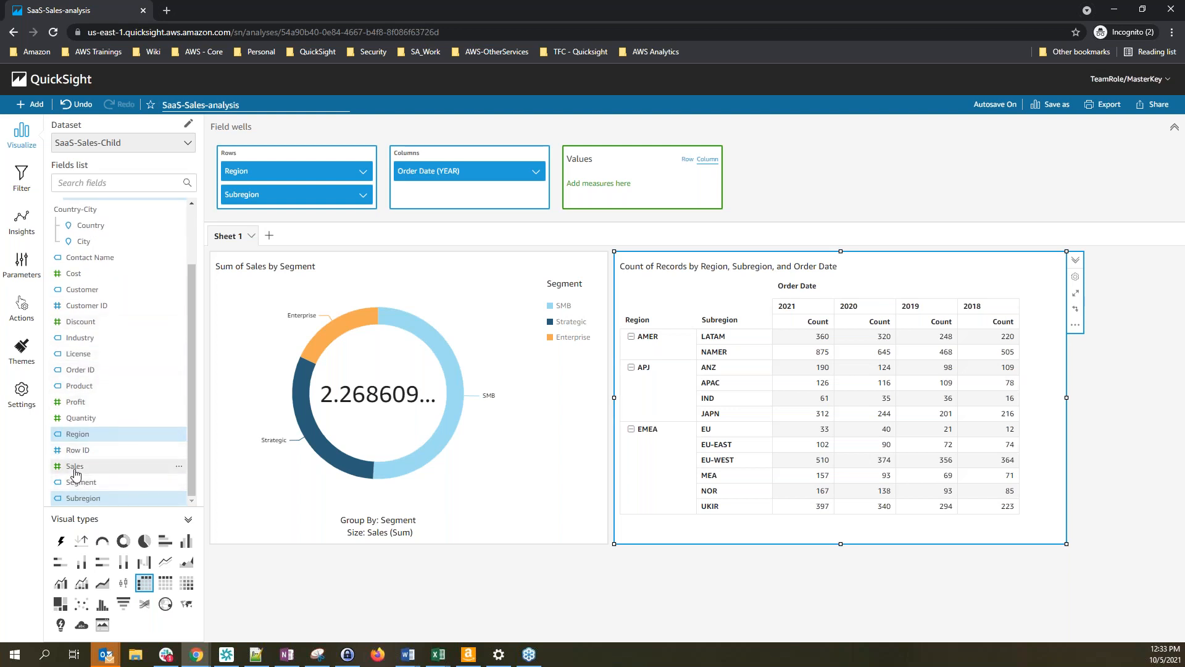
pyautogui.moveTo(76, 474); pyautogui.dragTo(629, 185)
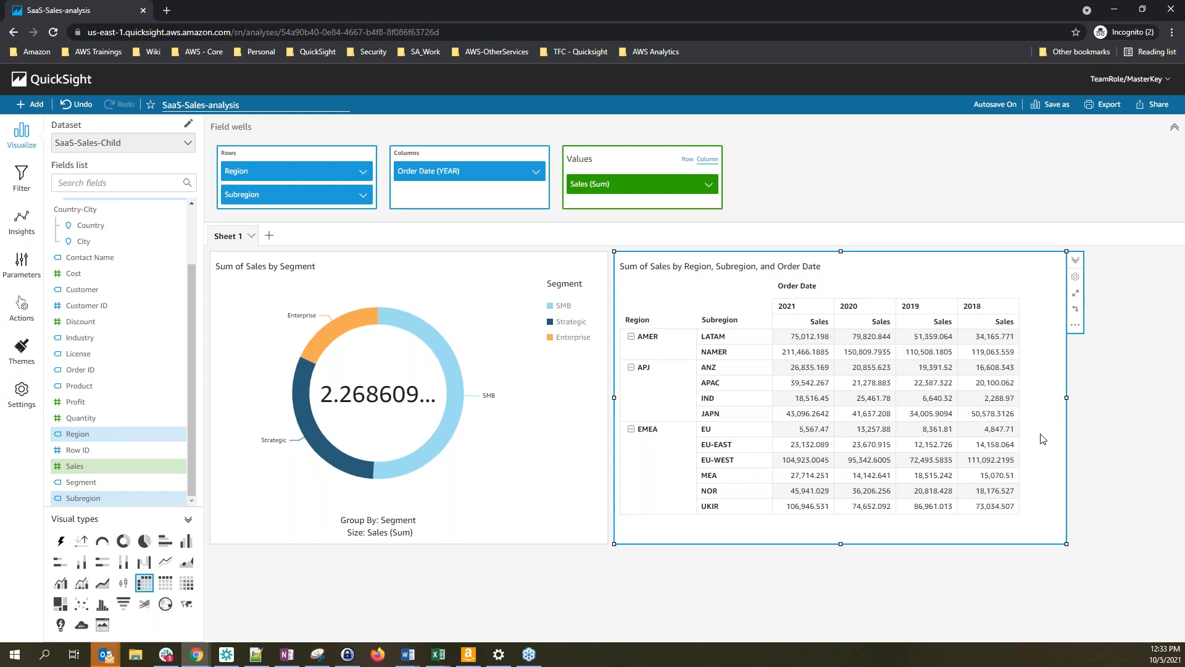
pyautogui.click(1084, 447)
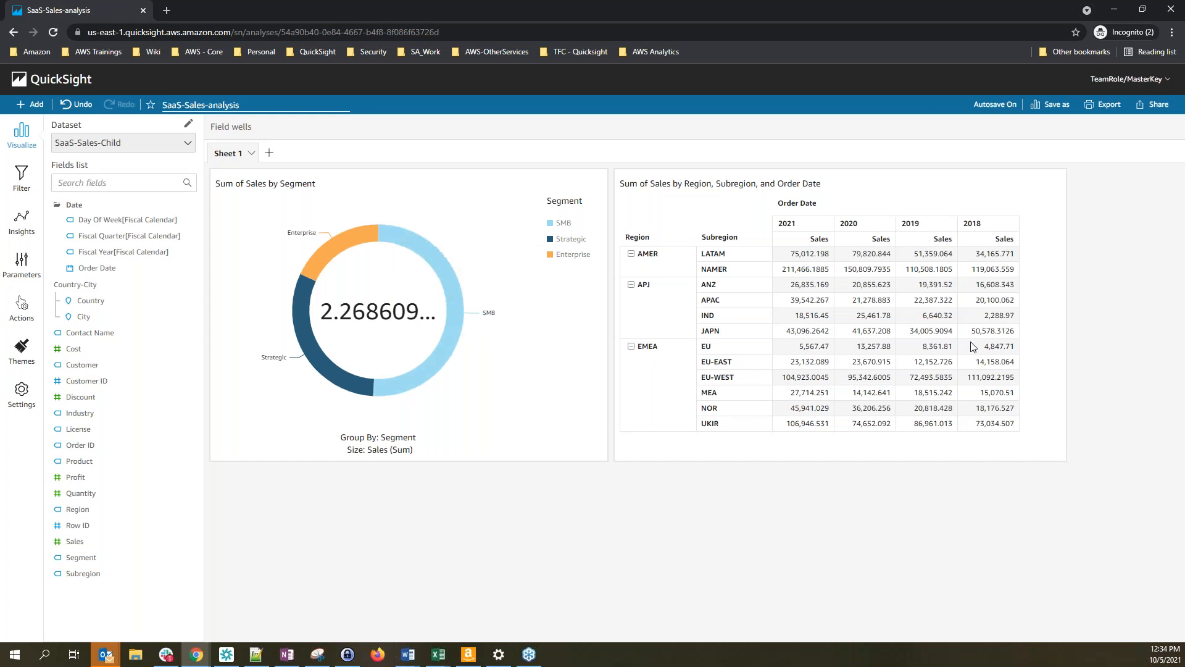
# Start publishing the analysis as a dashboard and enter the name SalesOverview-Dashboard
pyautogui.click(1154, 113)
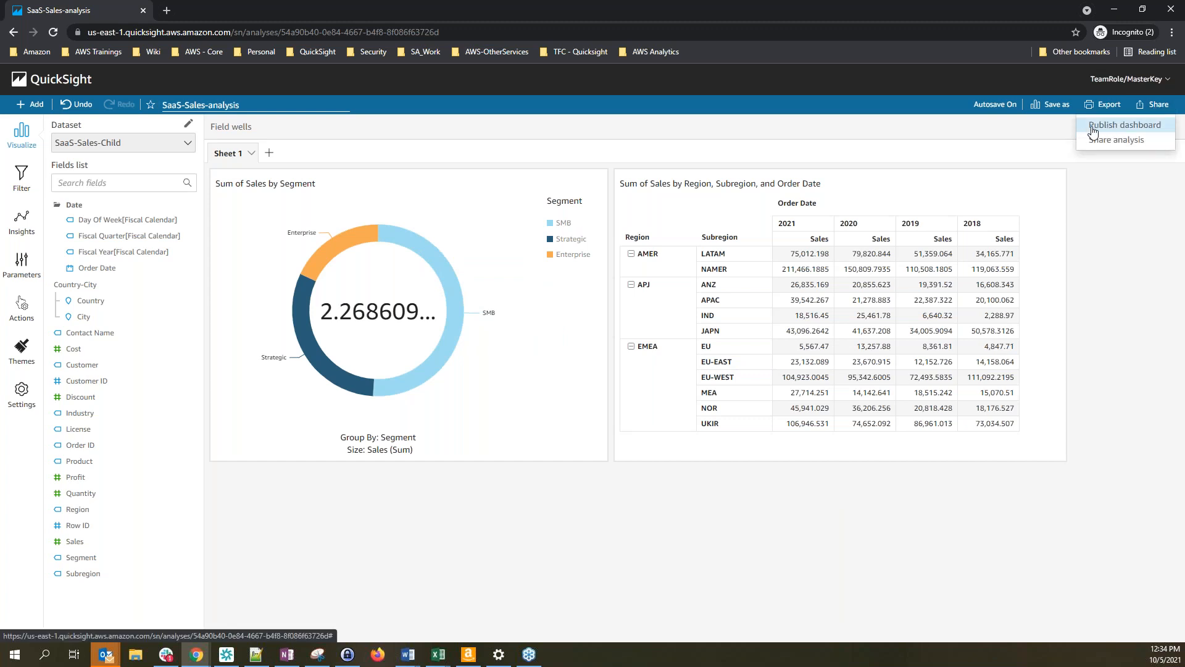
pyautogui.click(1125, 125)
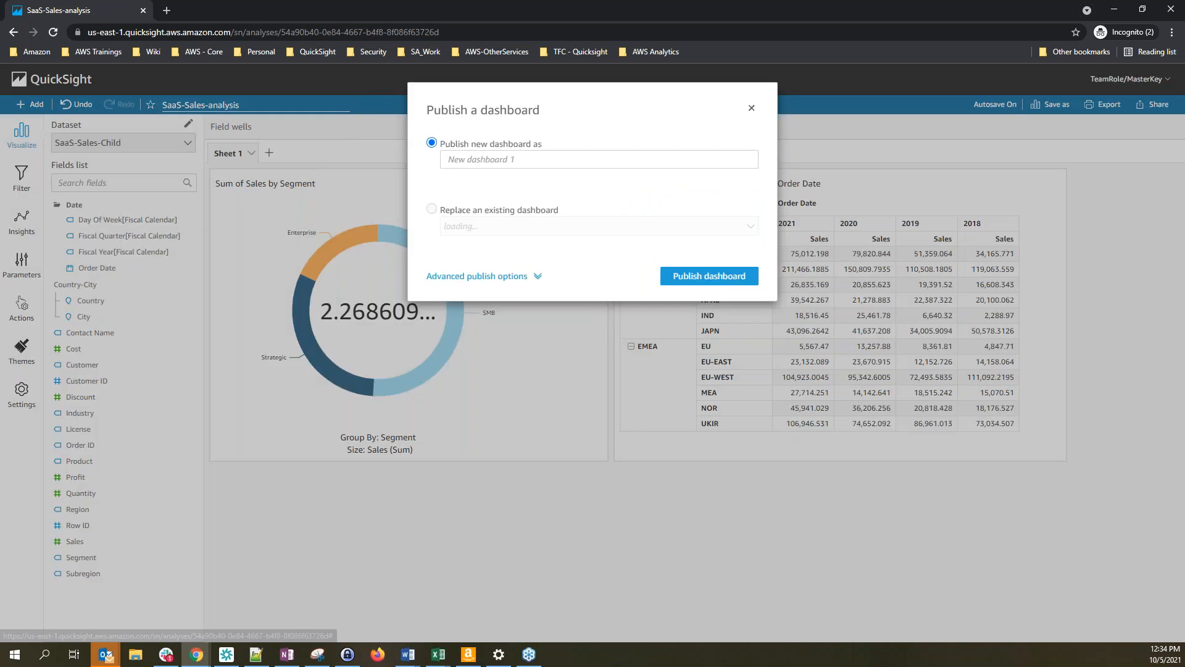
pyautogui.click(478, 160)
pyautogui.write('SalesOverview-Dashboard')
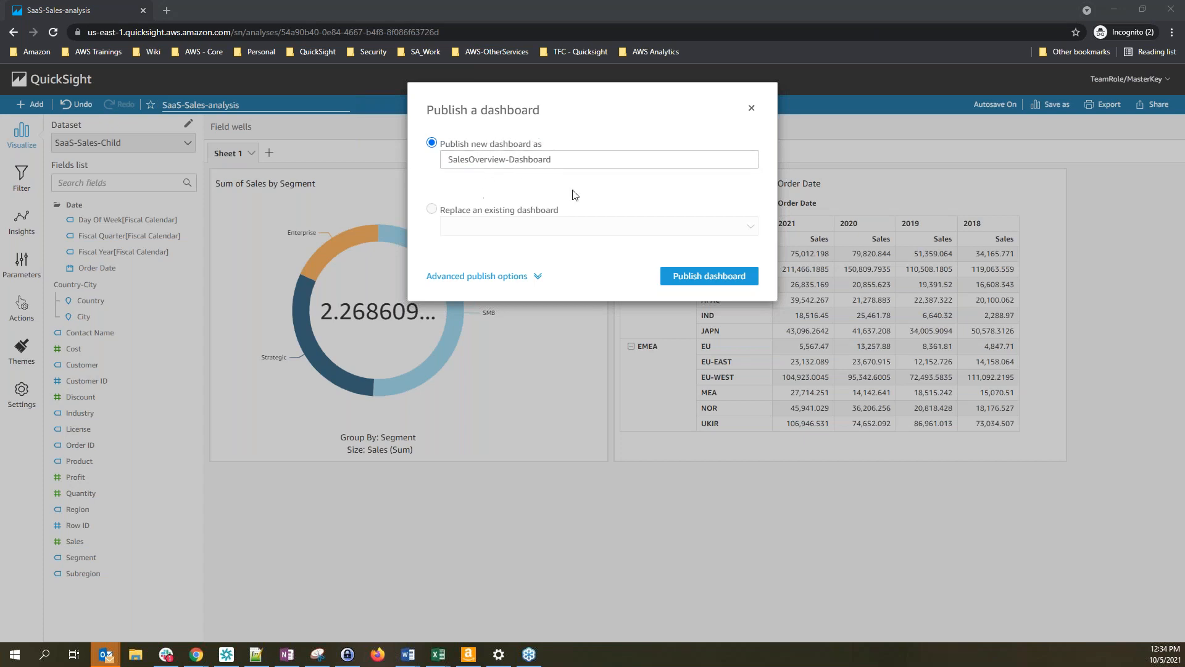
# Publish SalesOverview-Dashboard, dismiss the share prompt, and go to Manage QuickSight users
pyautogui.click(715, 281)
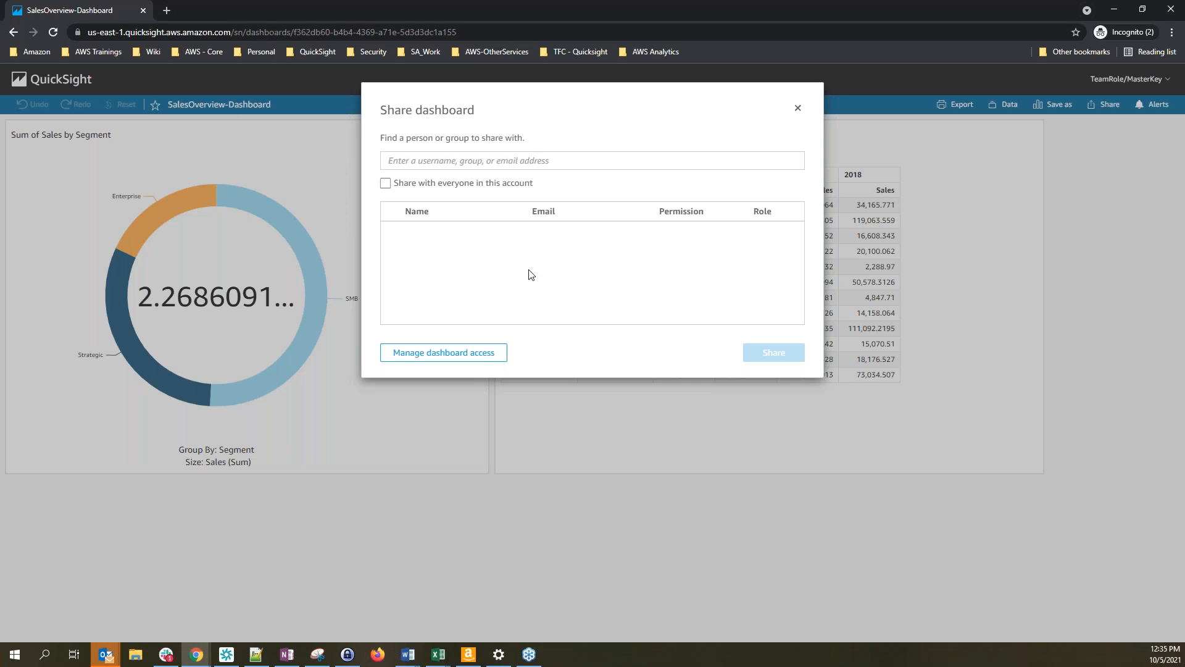
pyautogui.click(797, 108)
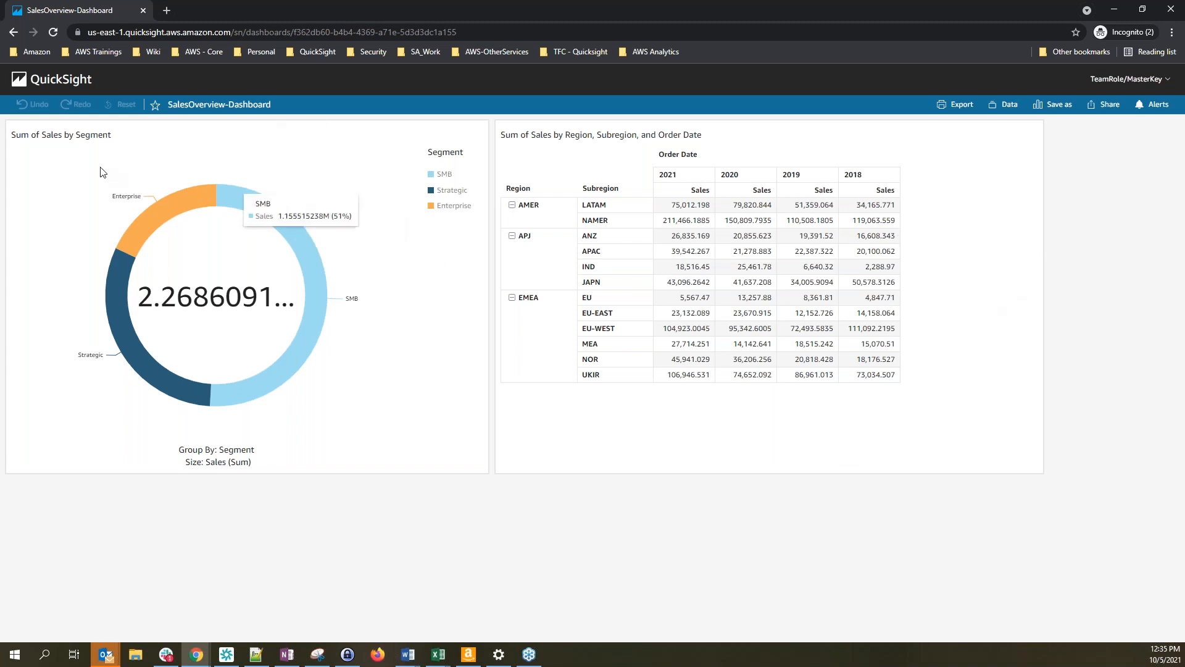
pyautogui.click(1139, 83)
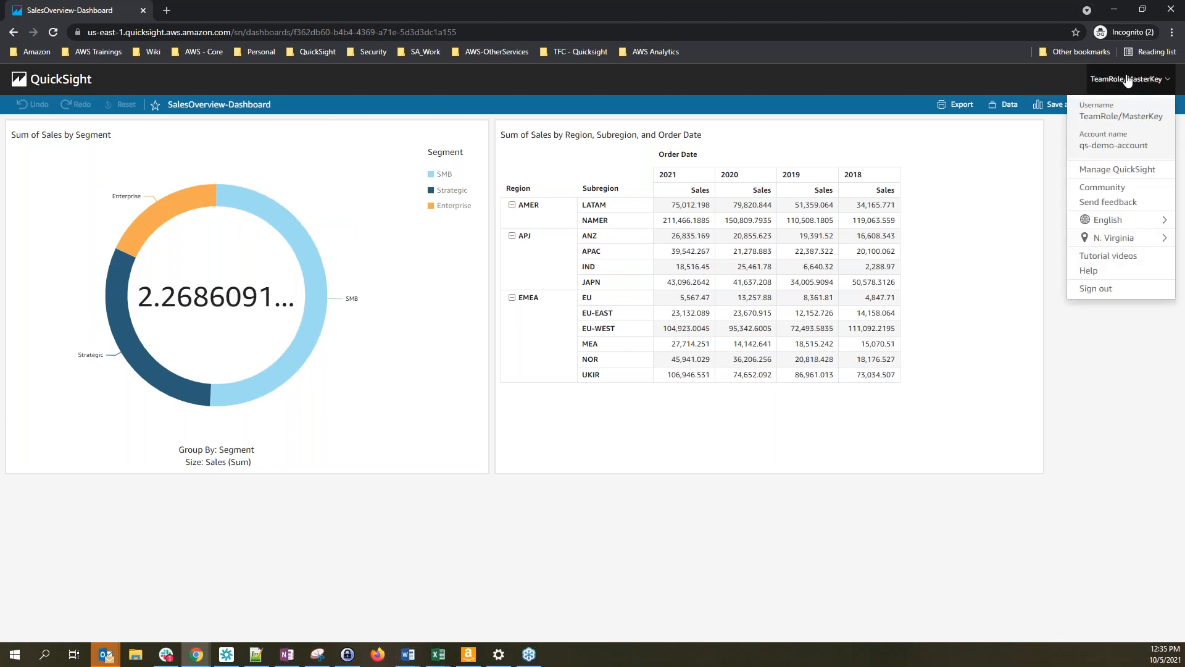
pyautogui.click(1140, 170)
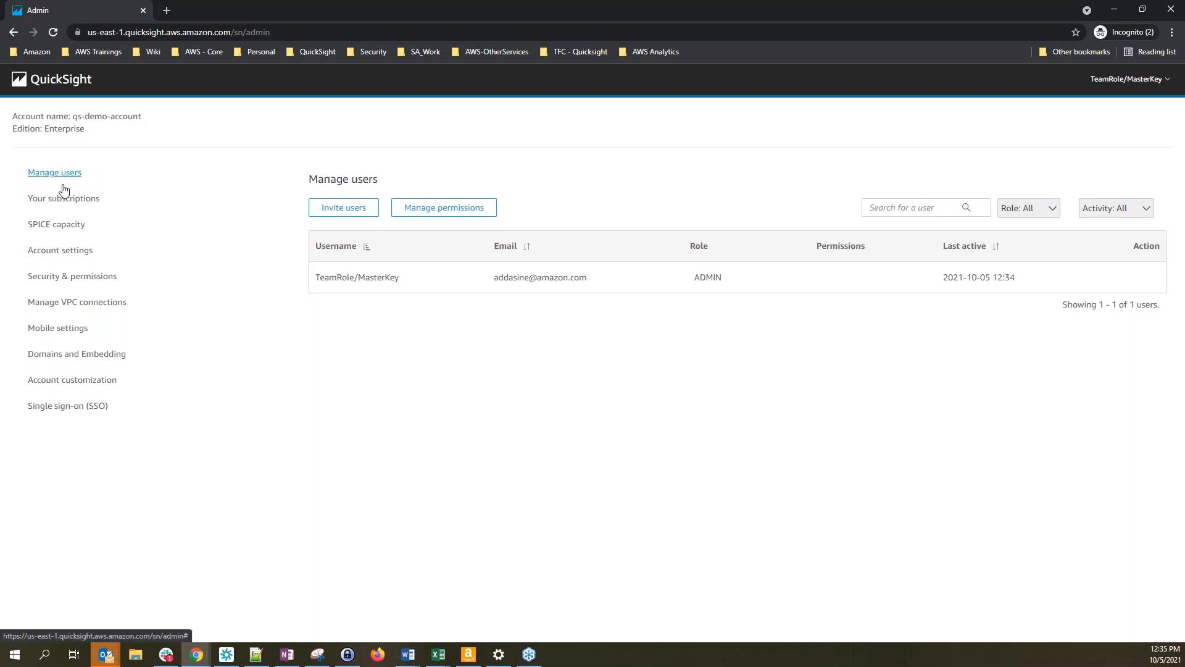
# Invite Test_Reader as a READER user, entering the invitee's e-mail address
pyautogui.click(348, 214)
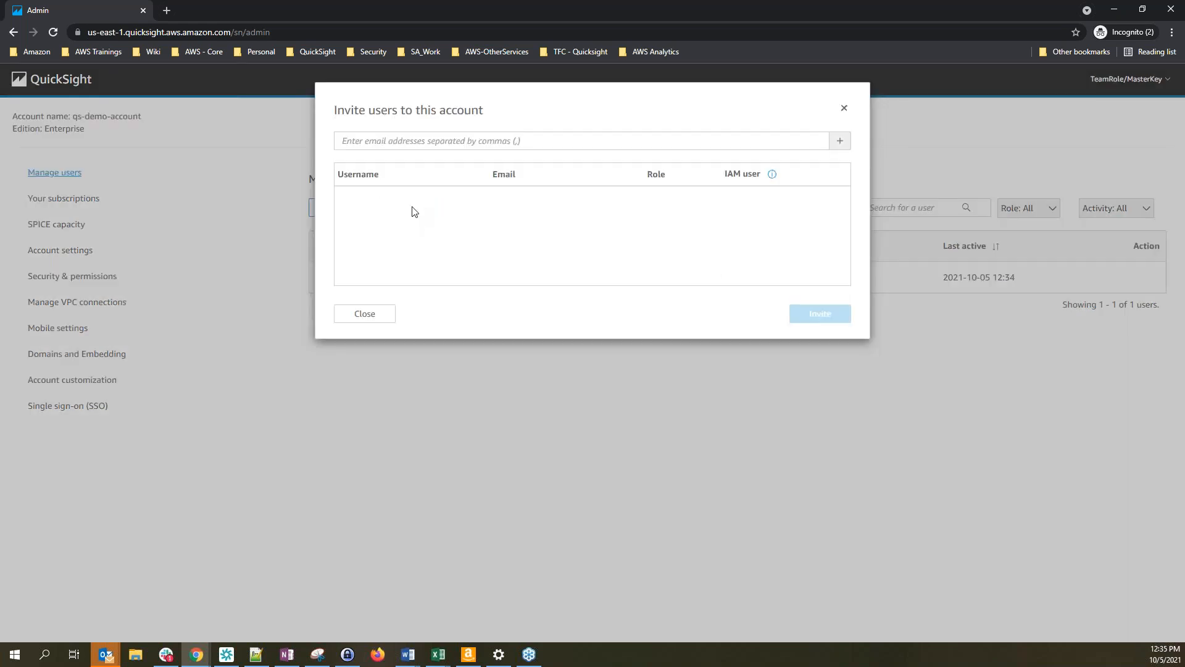
pyautogui.click(432, 142)
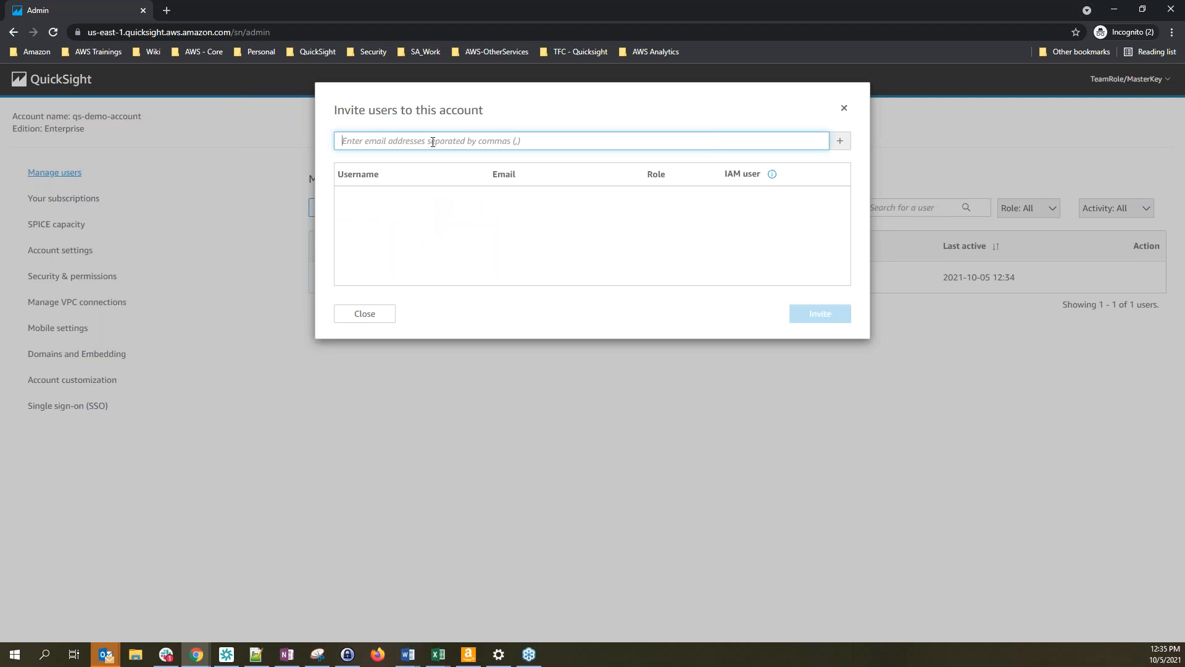
pyautogui.write('Test_Reader')
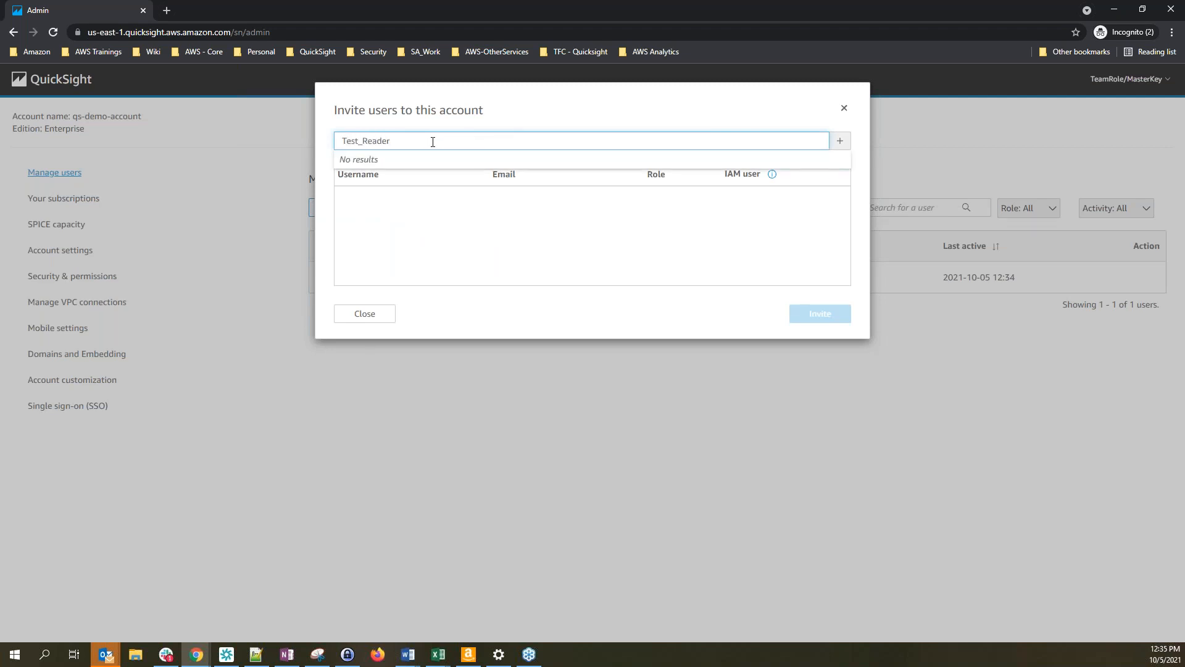
pyautogui.press('Return')
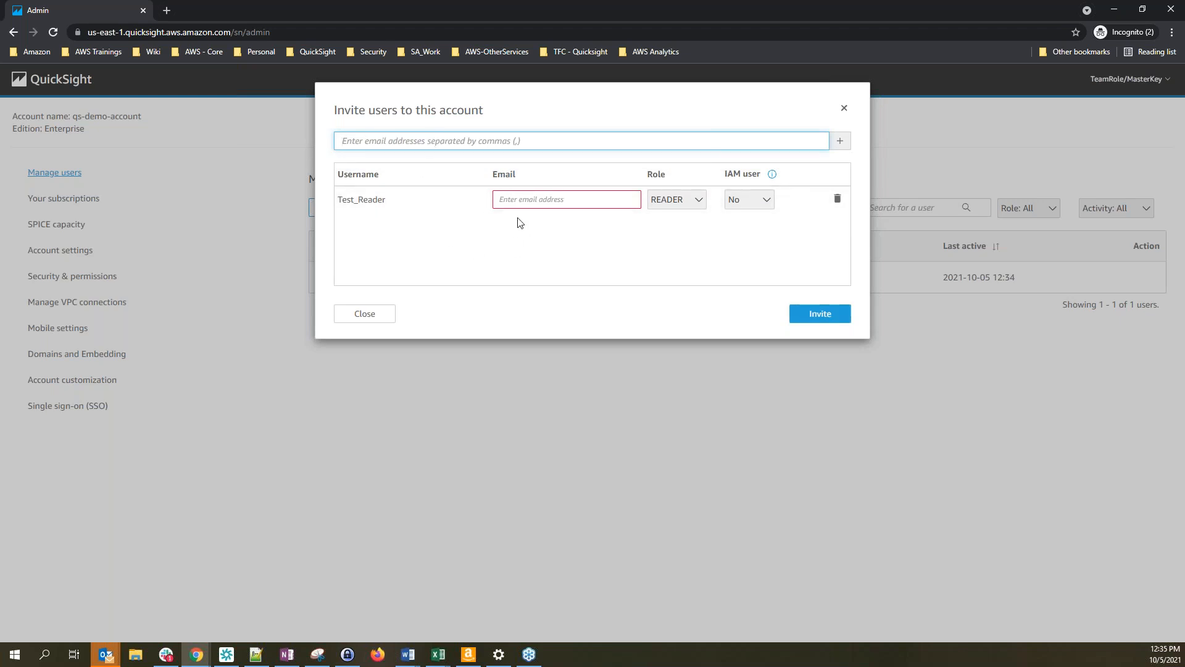
pyautogui.click(533, 200)
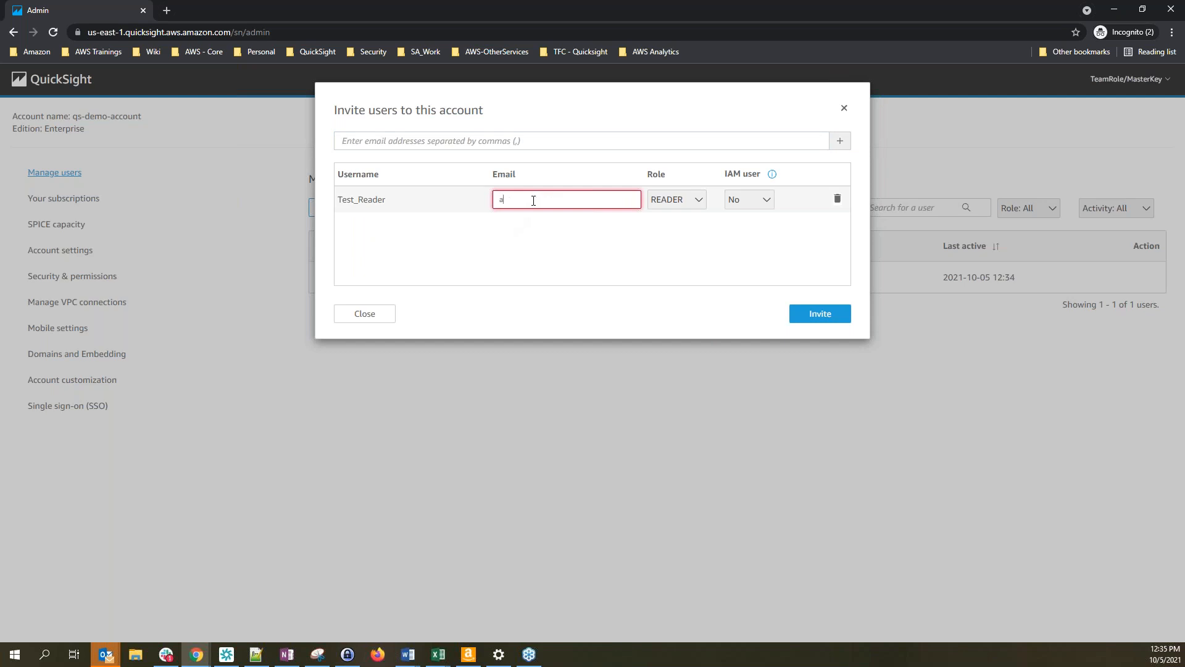
pyautogui.click(578, 238)
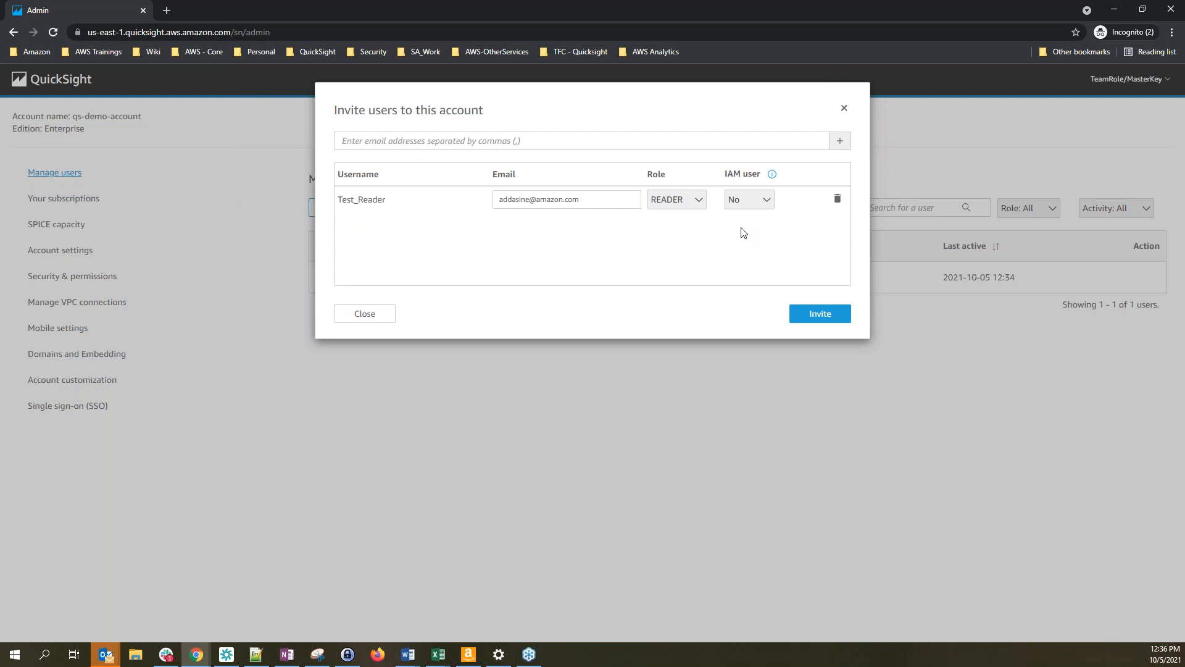
pyautogui.click(826, 313)
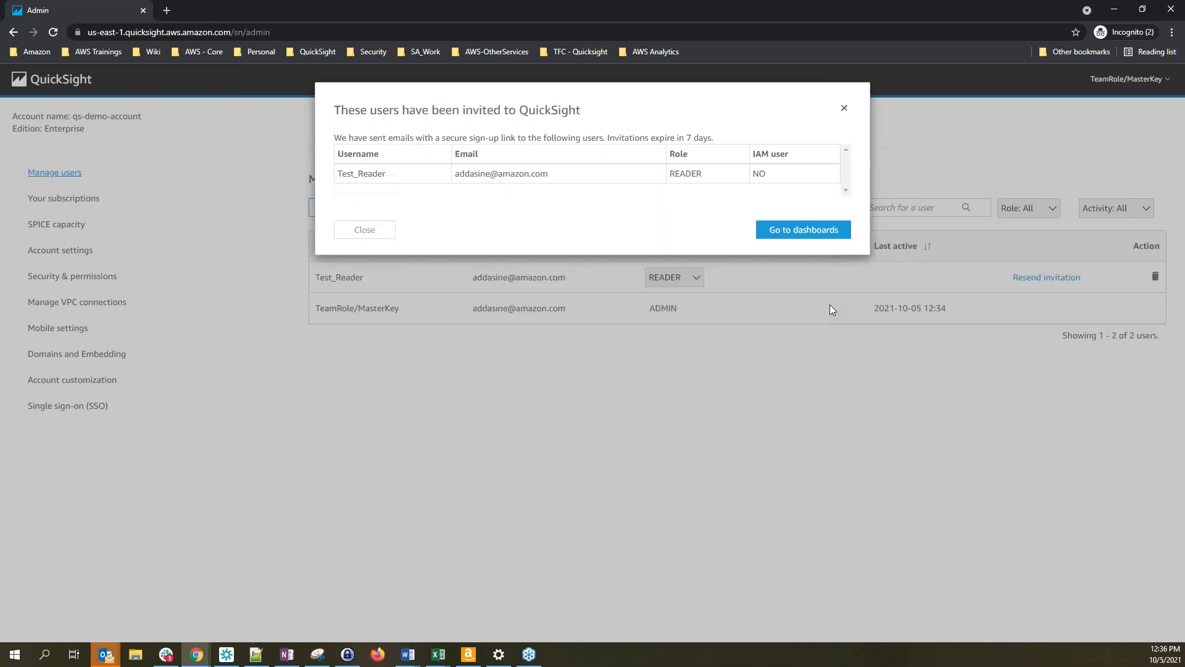
# Close the invitation confirmation and menus, then bring the workshop browser window into view
pyautogui.click(850, 111)
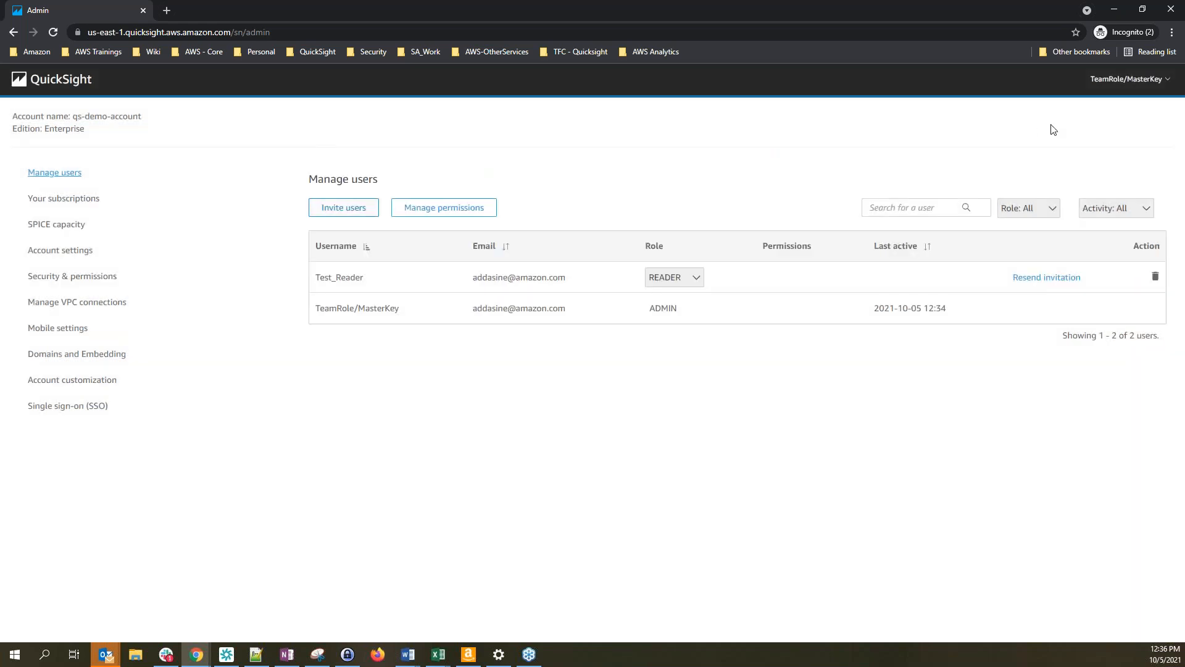
pyautogui.click(1121, 86)
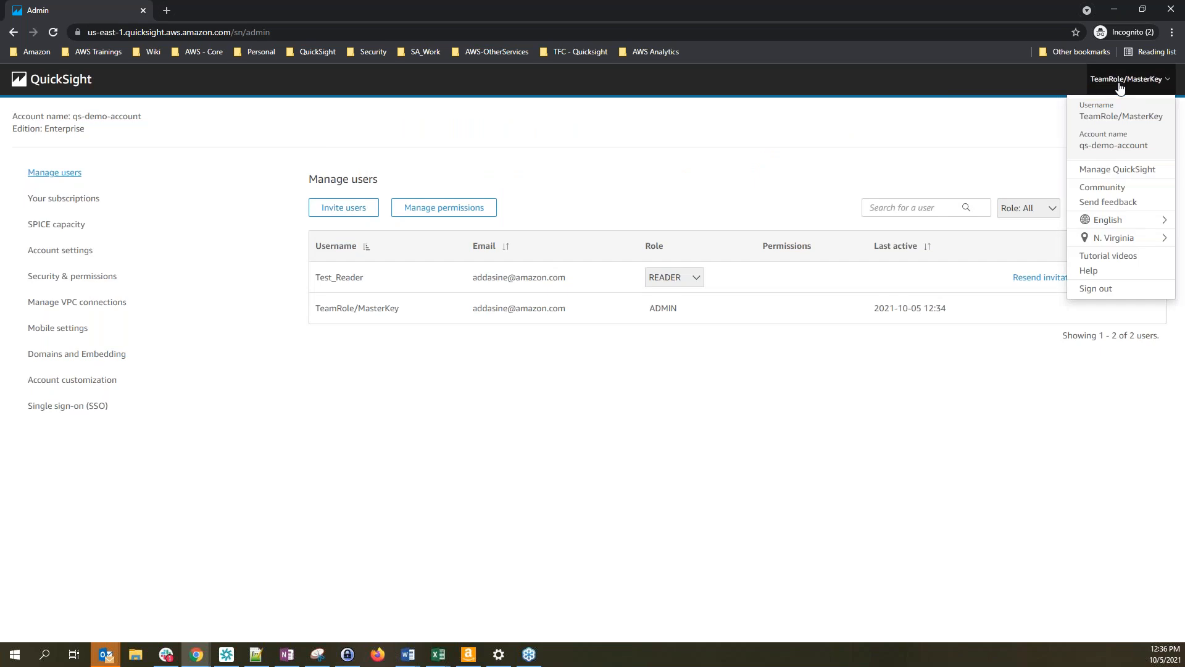
pyautogui.click(1115, 170)
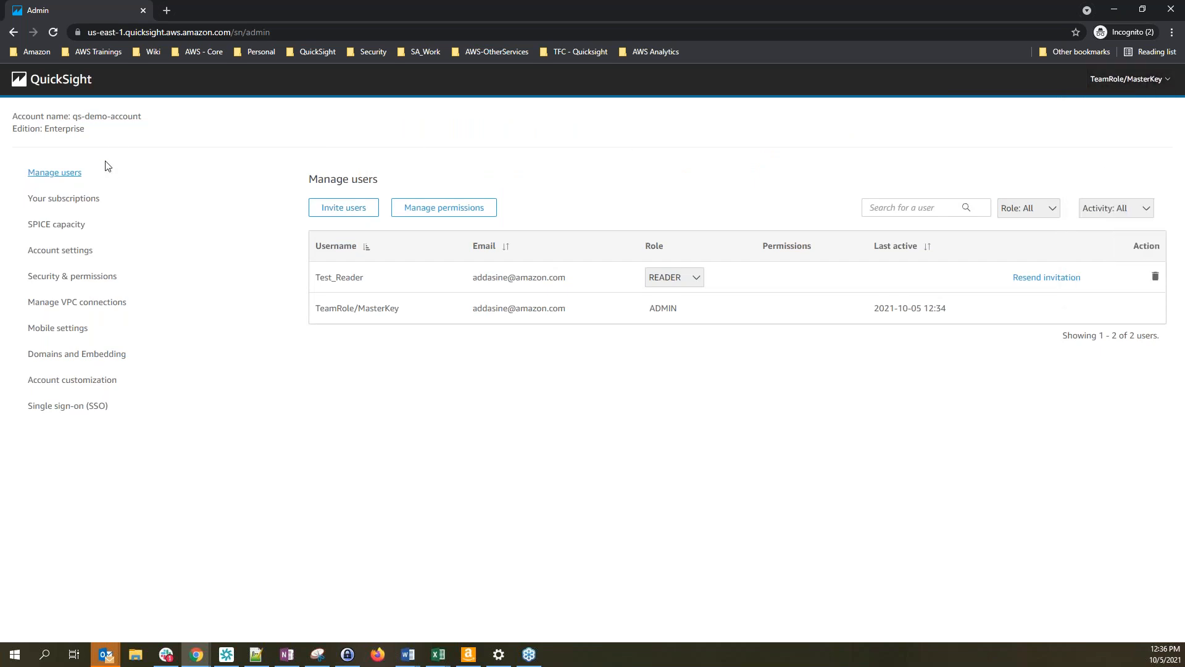
pyautogui.click(344, 215)
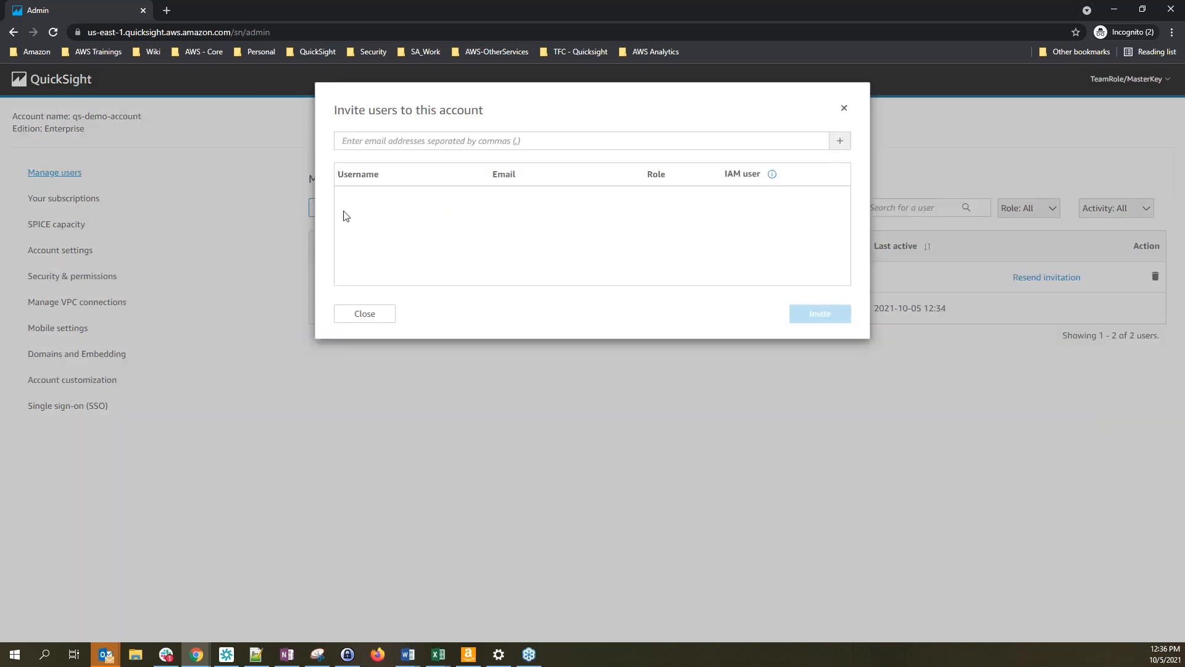
pyautogui.click(844, 109)
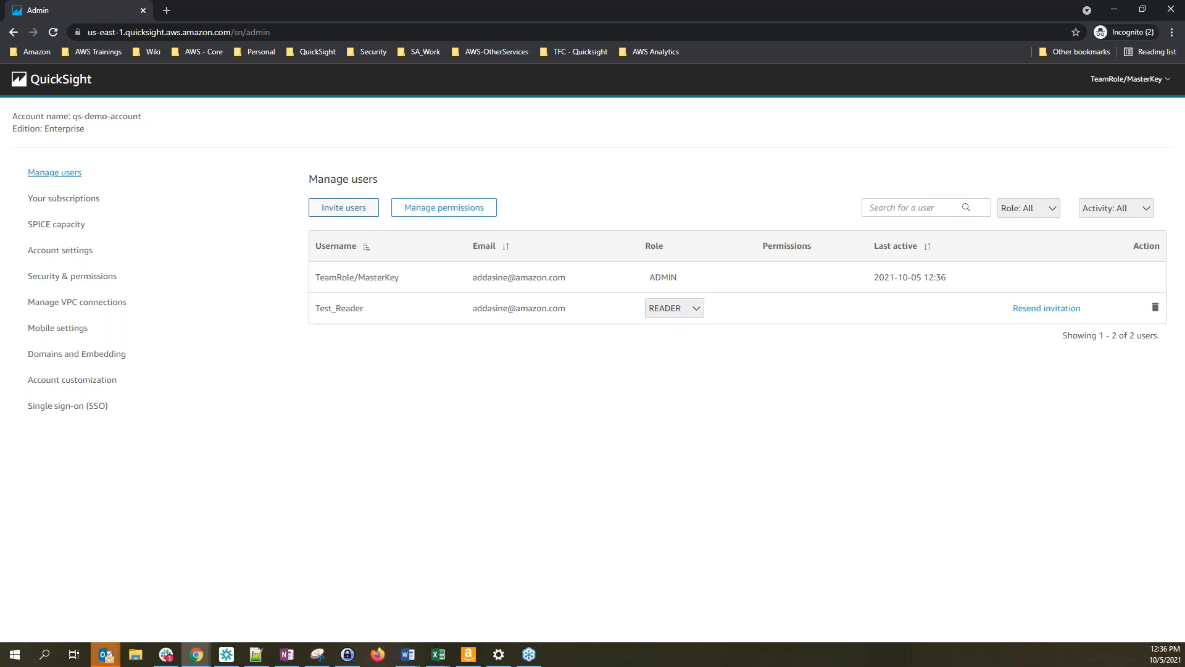
pyautogui.hotkey('alt', 'Tab')
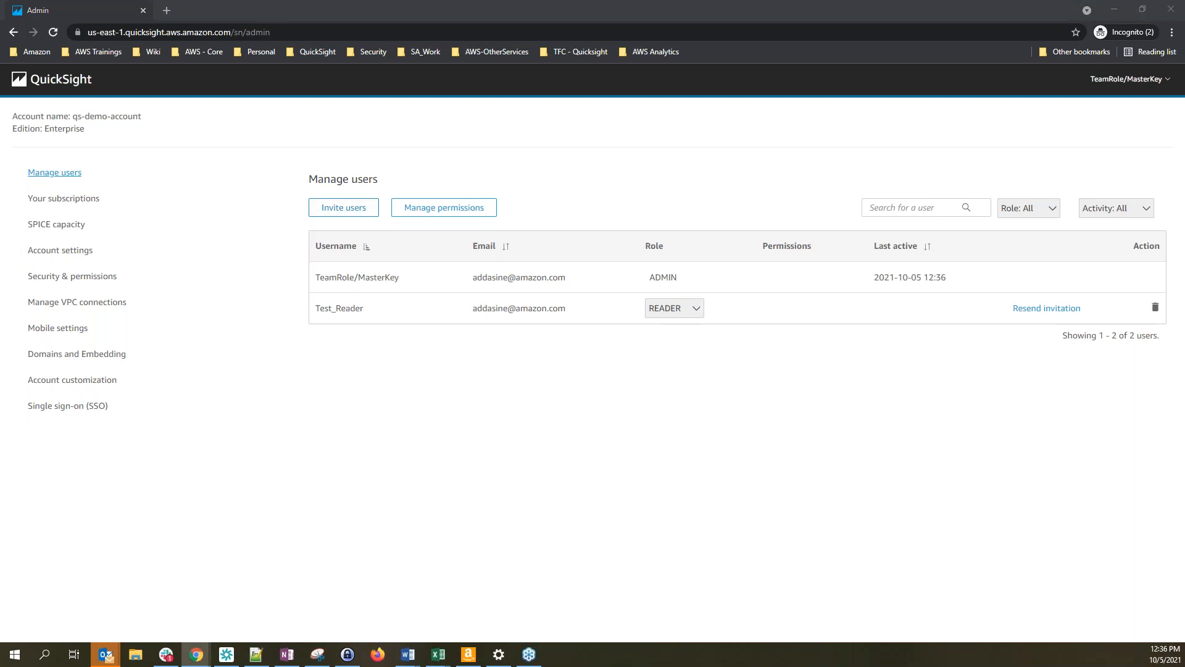
pyautogui.moveTo(1, 181); pyautogui.dragTo(497, 183)
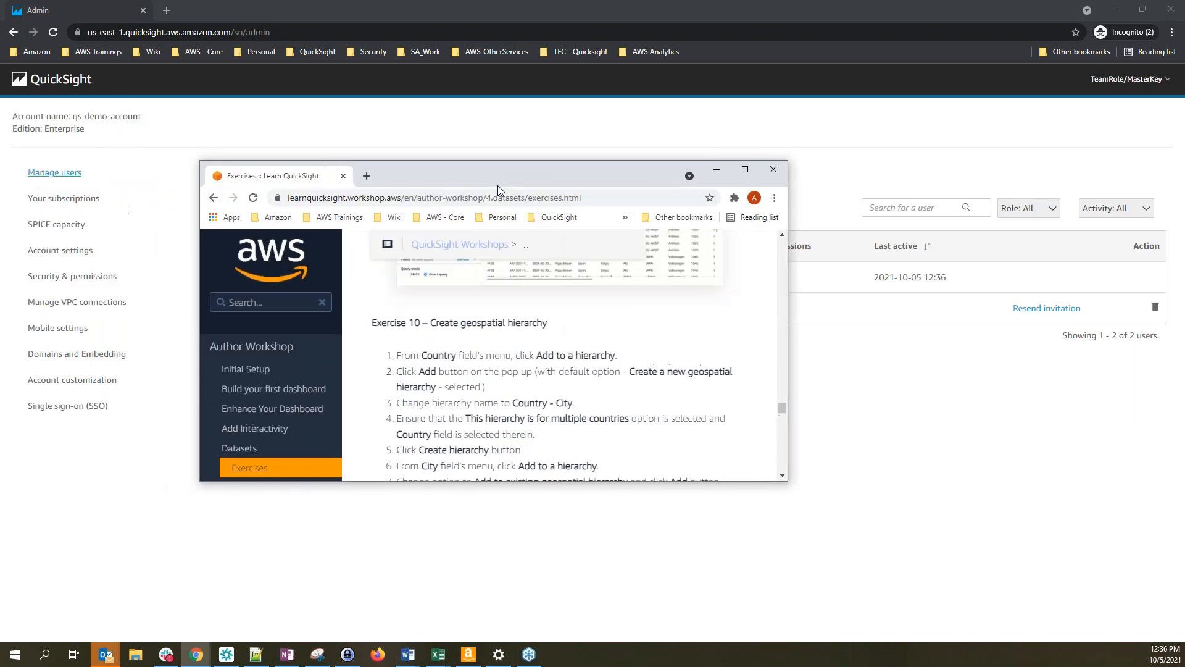
# Maximize the workshop window and navigate to the Data Security Exercises page
pyautogui.click(750, 173)
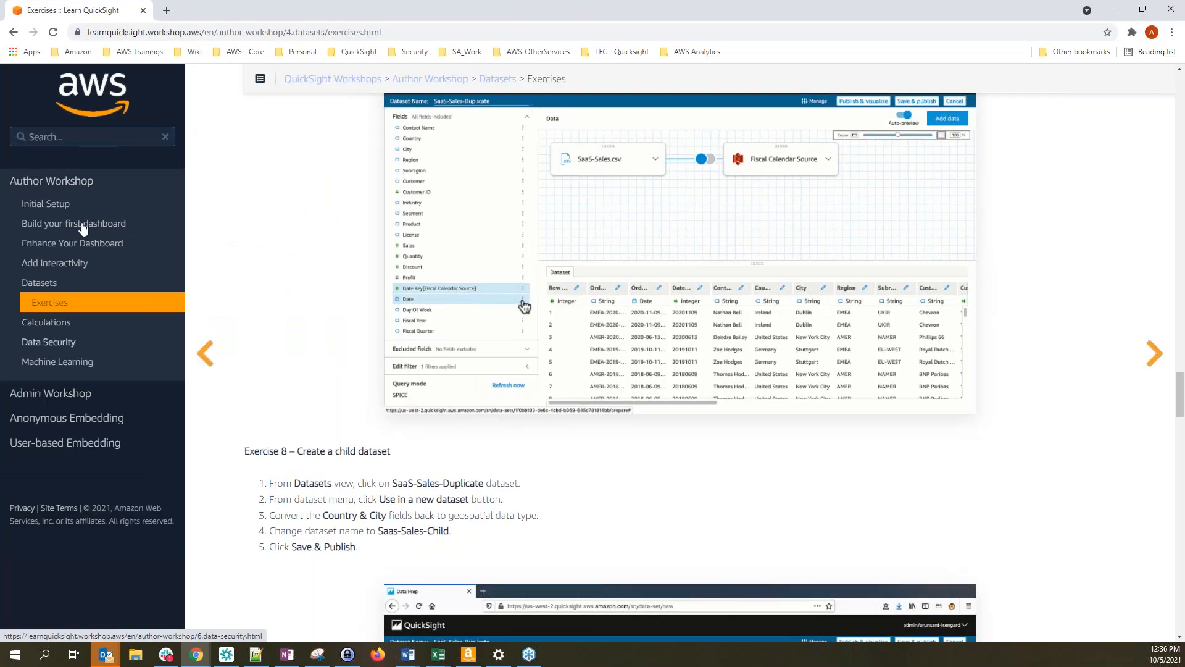
pyautogui.click(52, 349)
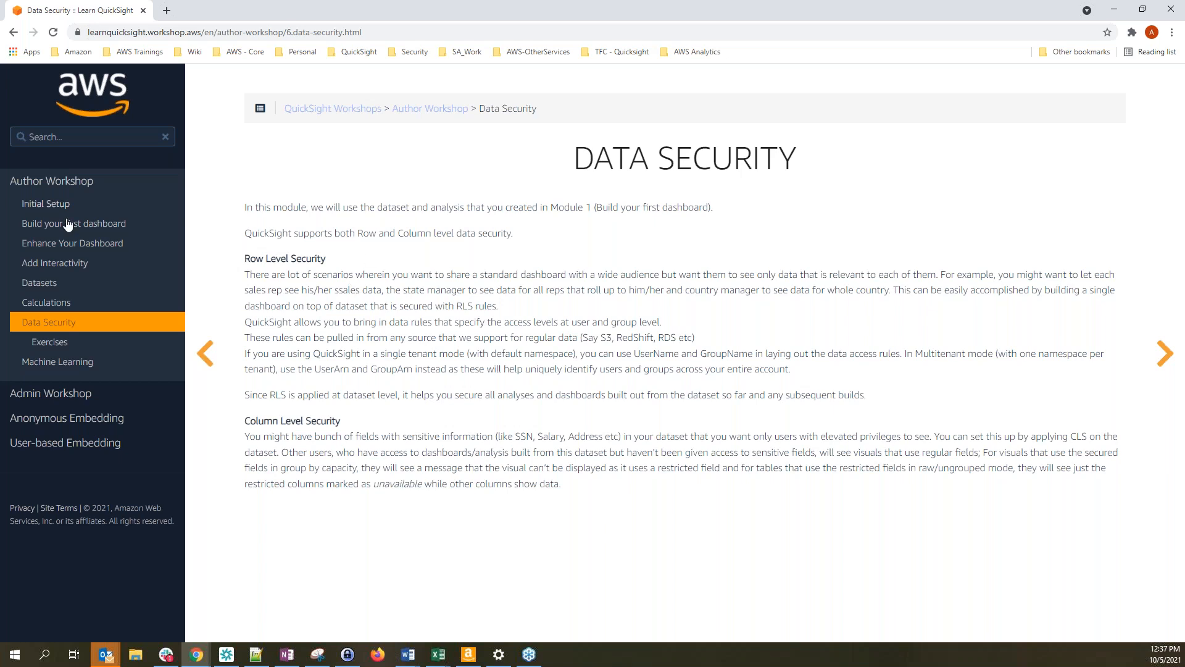
pyautogui.click(57, 346)
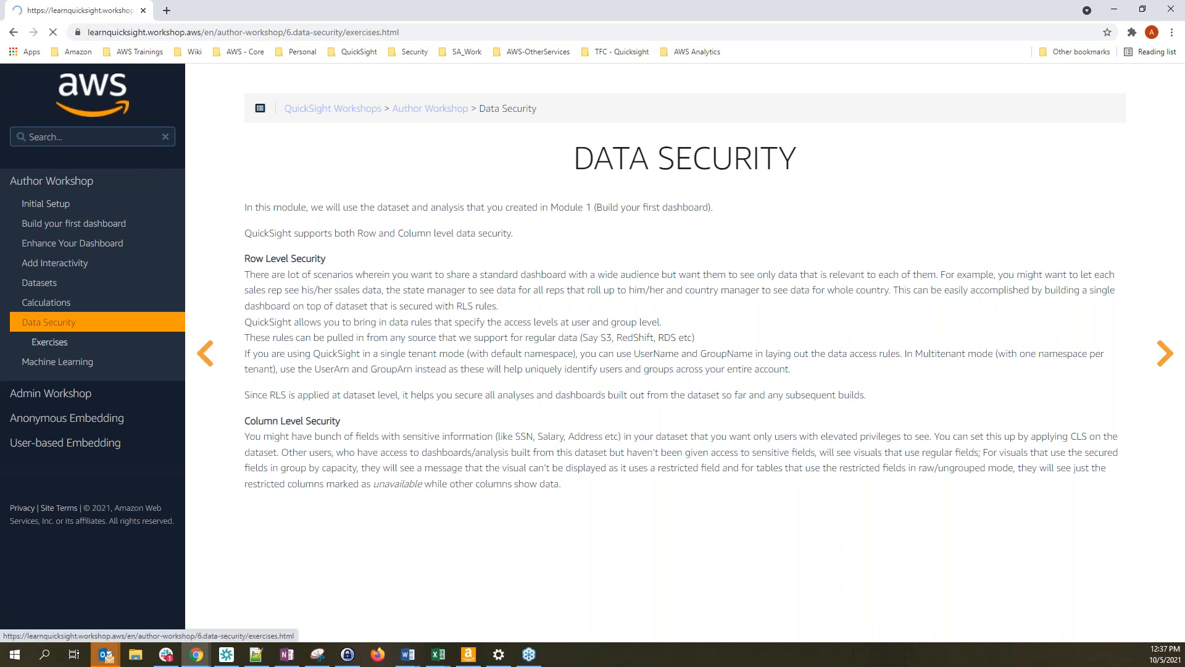
pyautogui.click(411, 31)
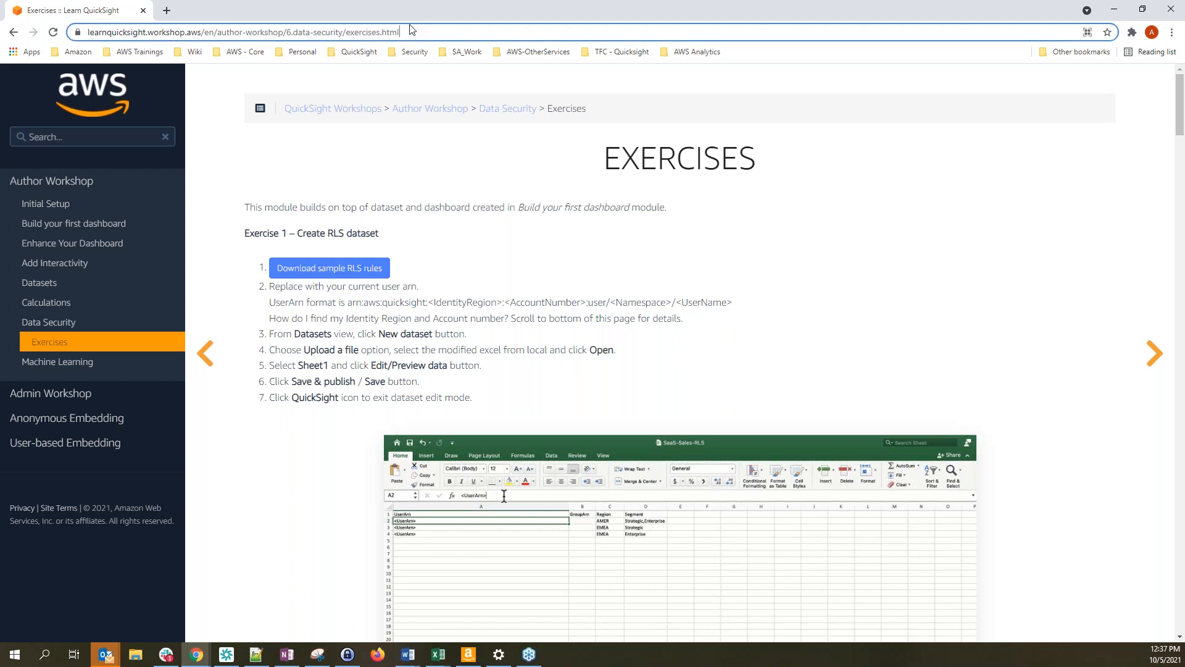
pyautogui.hotkey('ctrl', 'a')
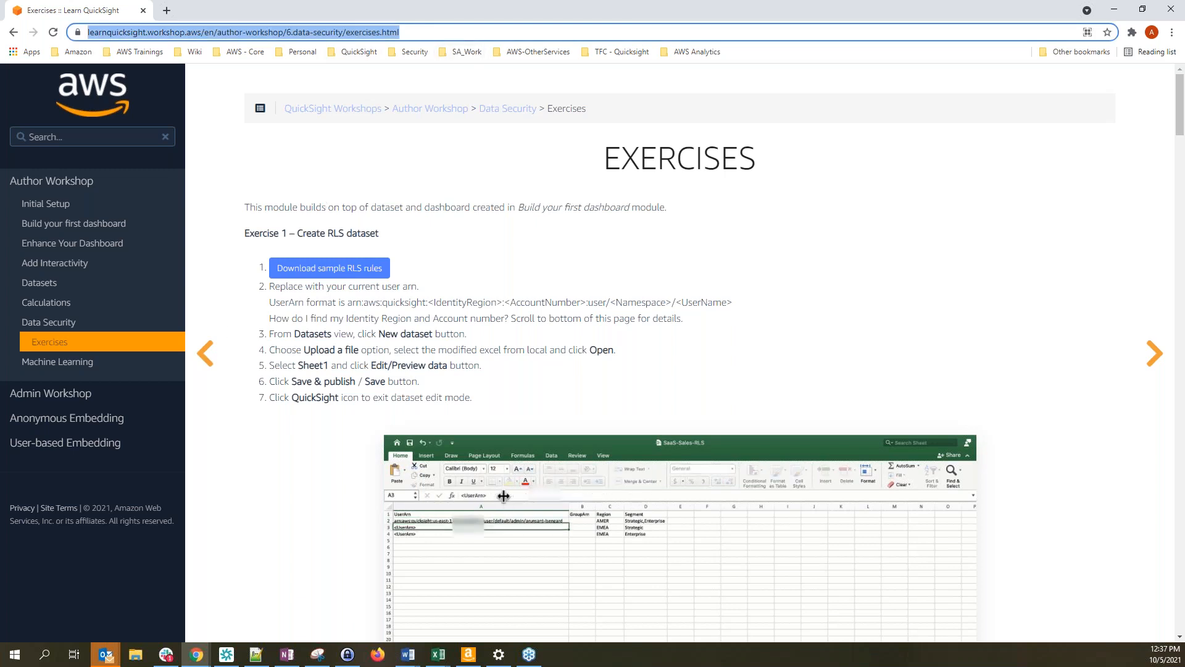
pyautogui.hotkey('alt', 'Tab')
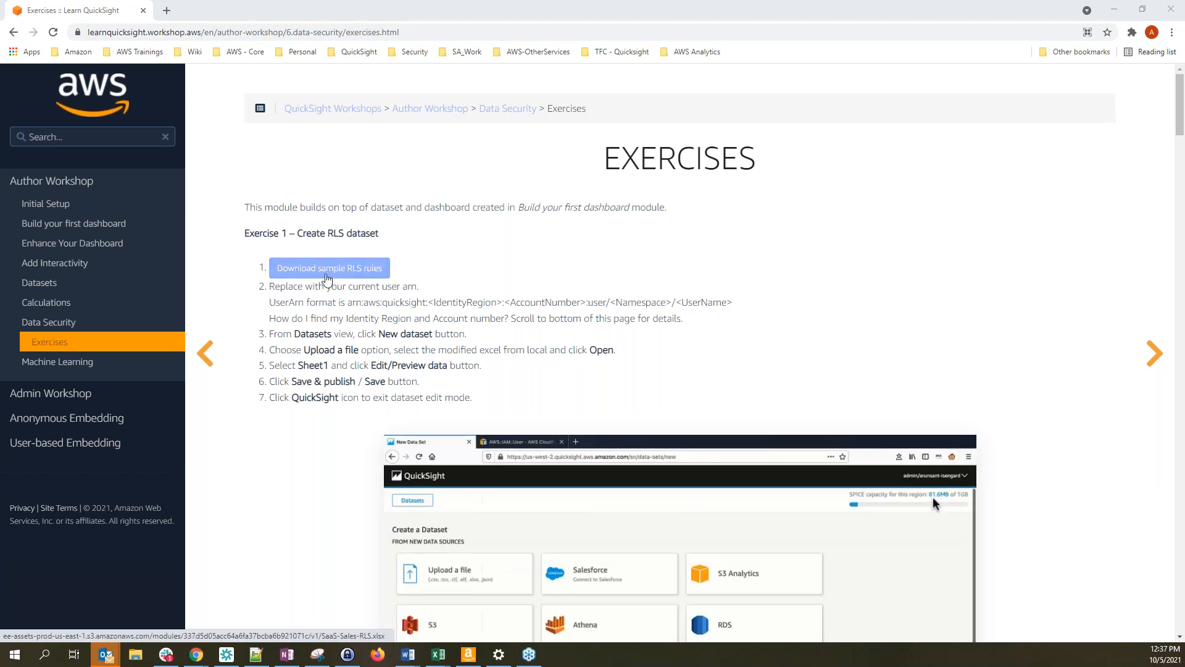
# Save the sample SaaS-Sales-RLS.xlsx rules file to the Downloads folder
pyautogui.click(378, 275)
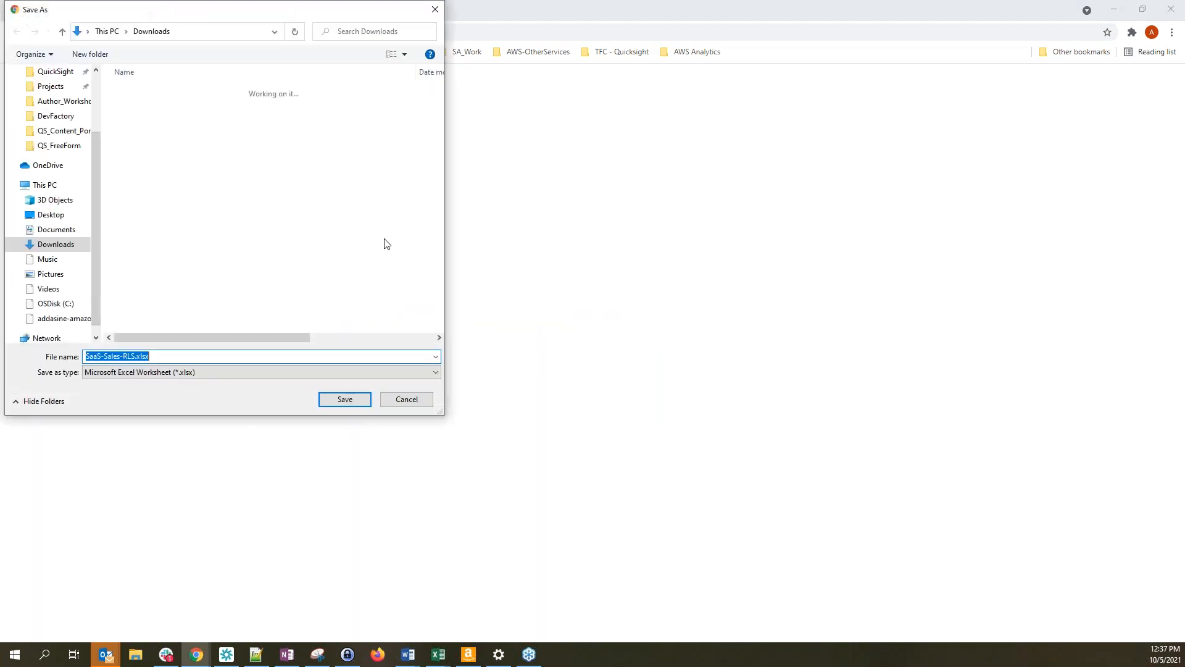
pyautogui.click(344, 397)
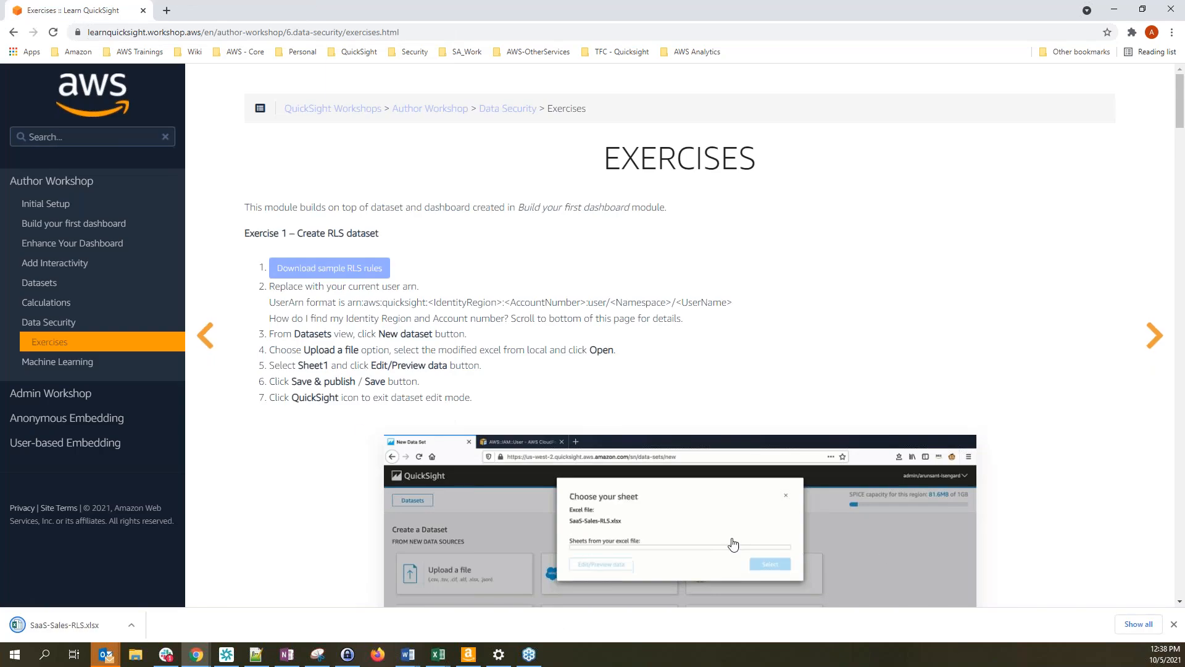
pyautogui.click(1175, 625)
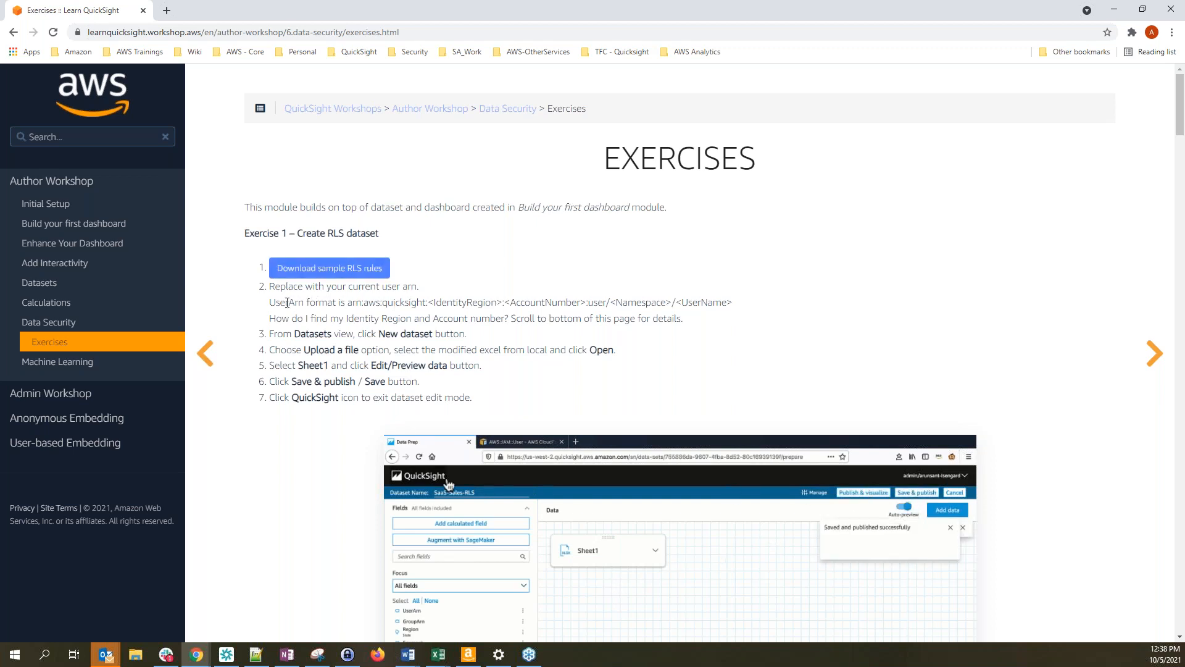
# Shrink the workshop browser window and move it onto the other monitor
pyautogui.moveTo(348, 302); pyautogui.dragTo(734, 303)
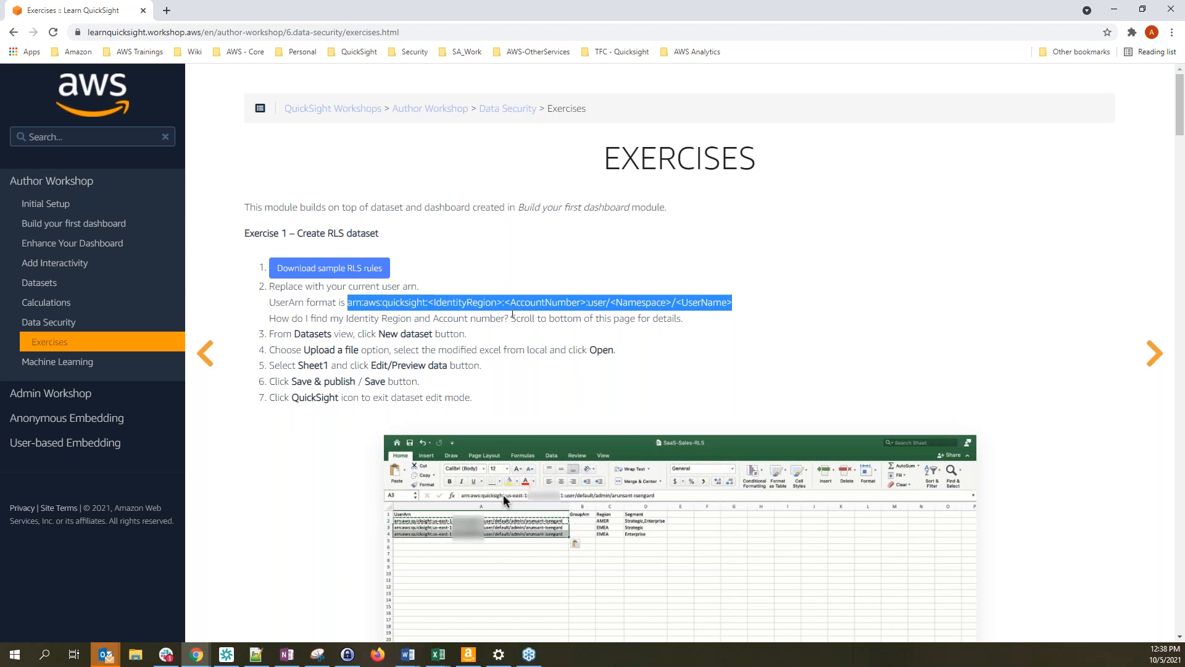
pyautogui.doubleClick(489, 9)
pyautogui.moveTo(326, 41); pyautogui.dragTo(0, 99)
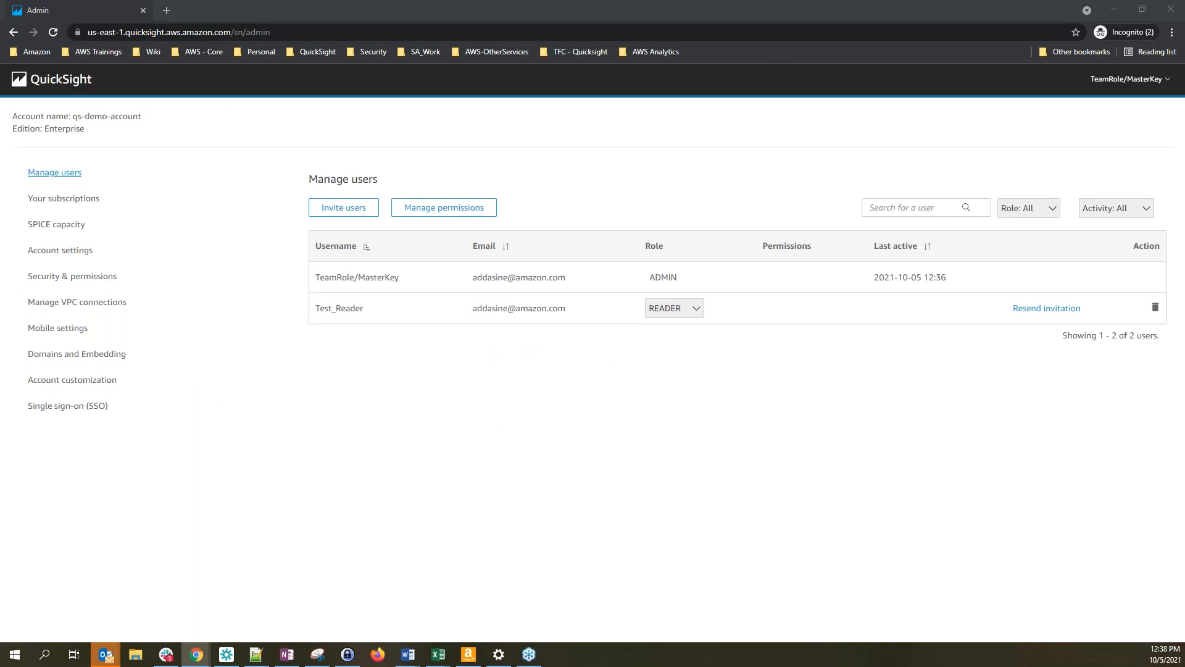
# Bring the SaaS-Sales-RLS.xlsx workbook up in Excel and position it over QuickSight
pyautogui.hotkey('alt', 'Tab')
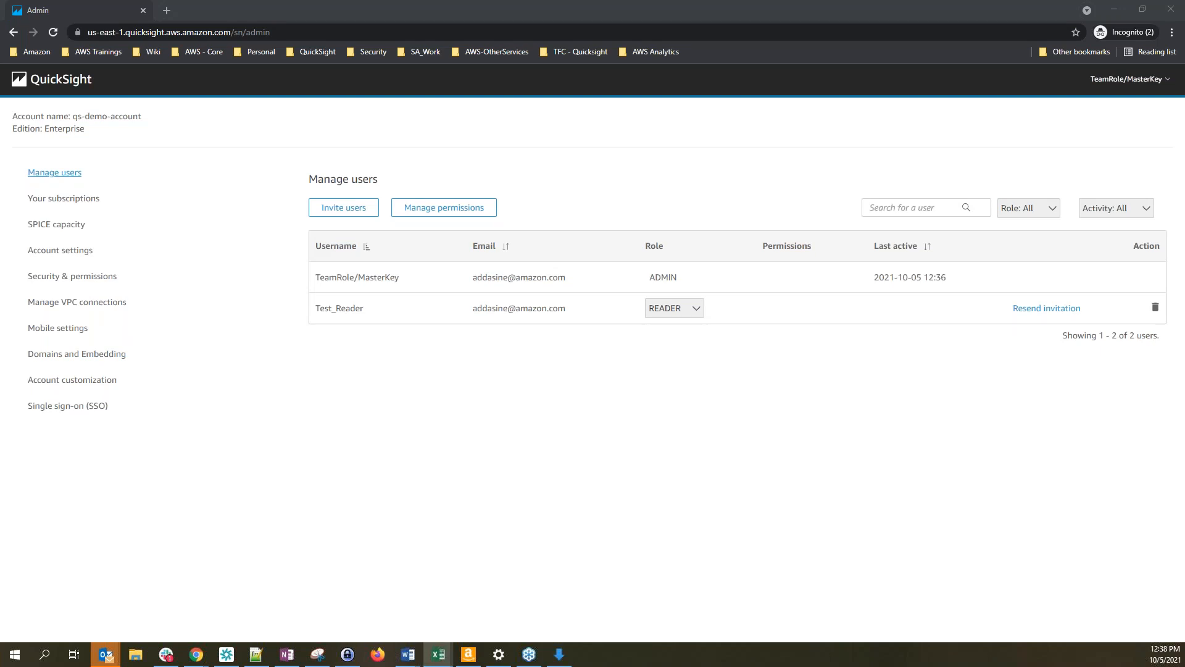
pyautogui.click(438, 654)
pyautogui.moveTo(376, 145); pyautogui.dragTo(635, 132)
# Maximize Excel and review the UserArn, GroupArn, Region and Segment headers in A1–D1
pyautogui.click(1010, 140)
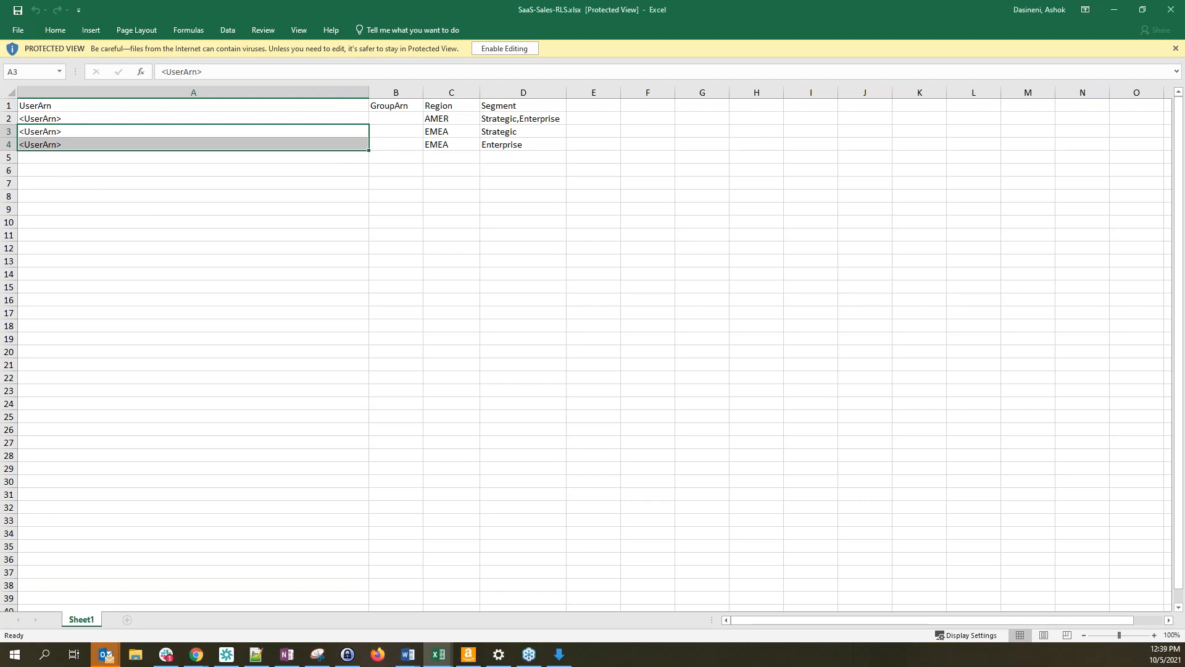
pyautogui.click(112, 168)
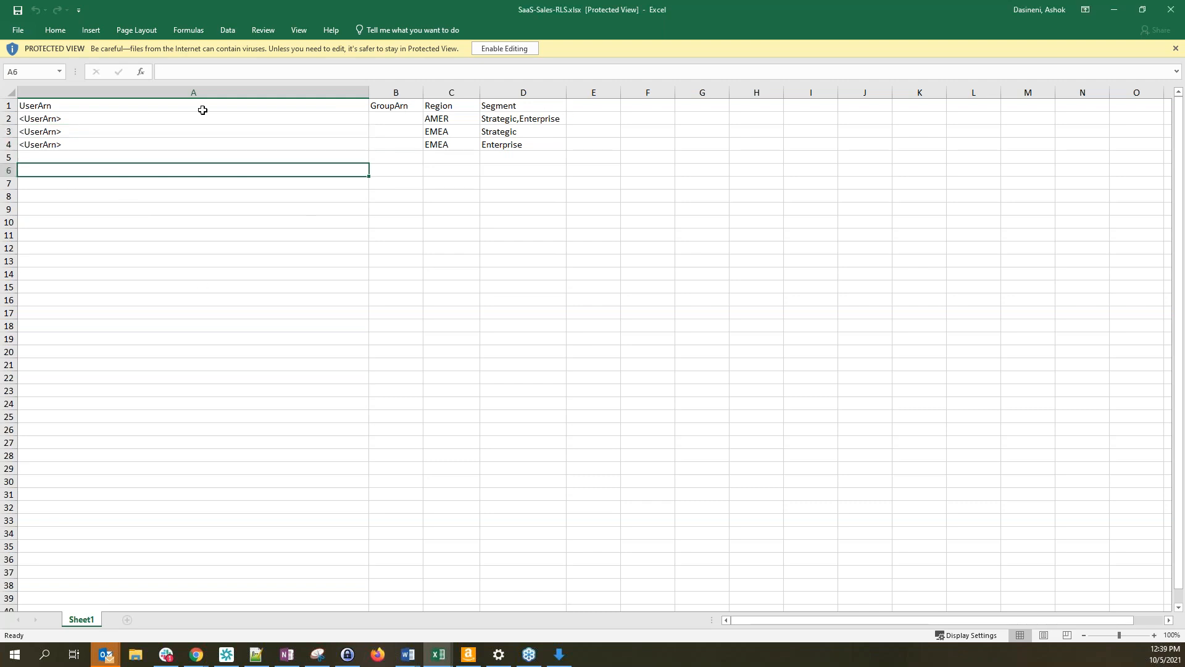
pyautogui.click(84, 107)
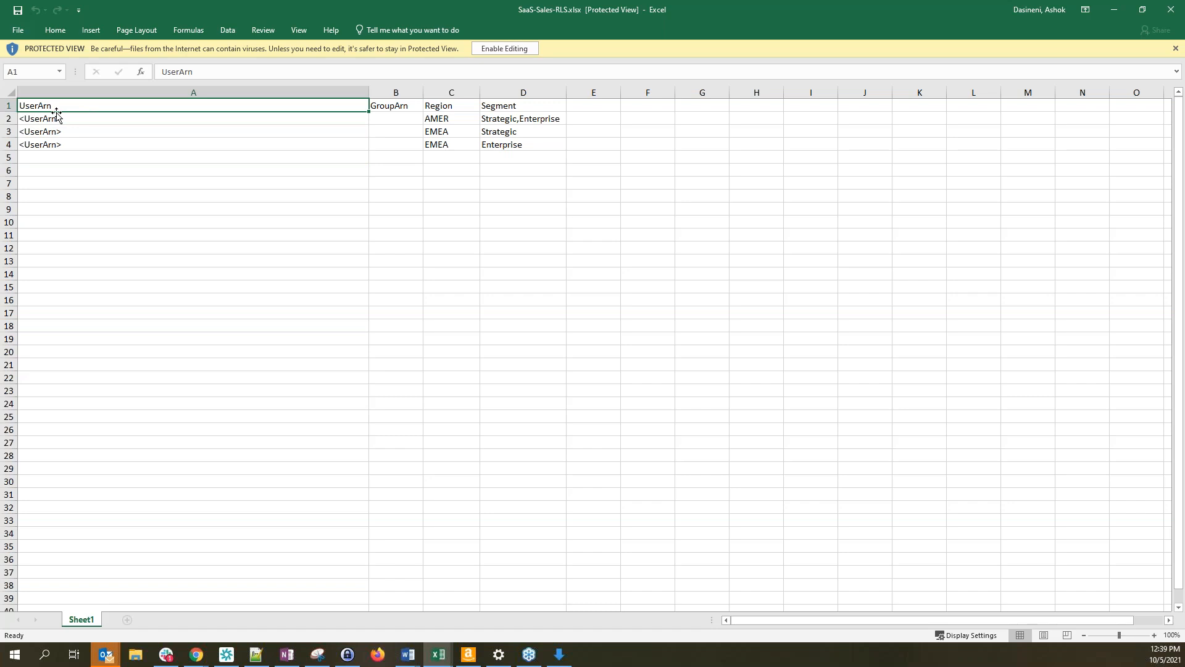
pyautogui.click(387, 105)
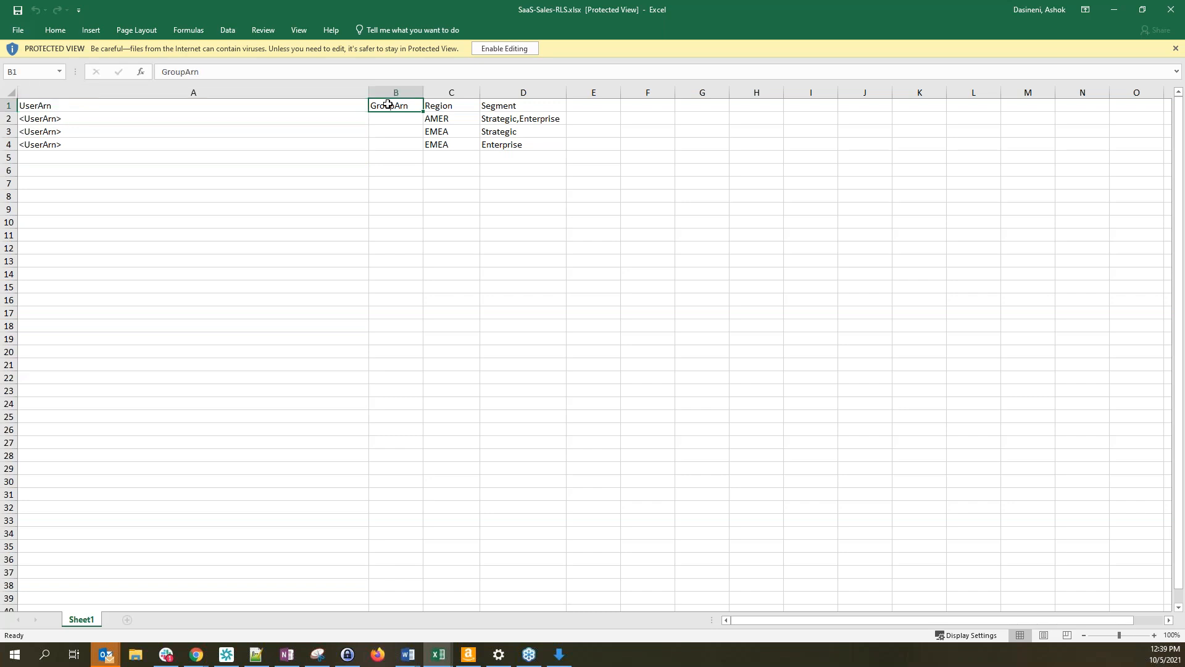
pyautogui.click(454, 107)
pyautogui.click(501, 105)
pyautogui.click(432, 105)
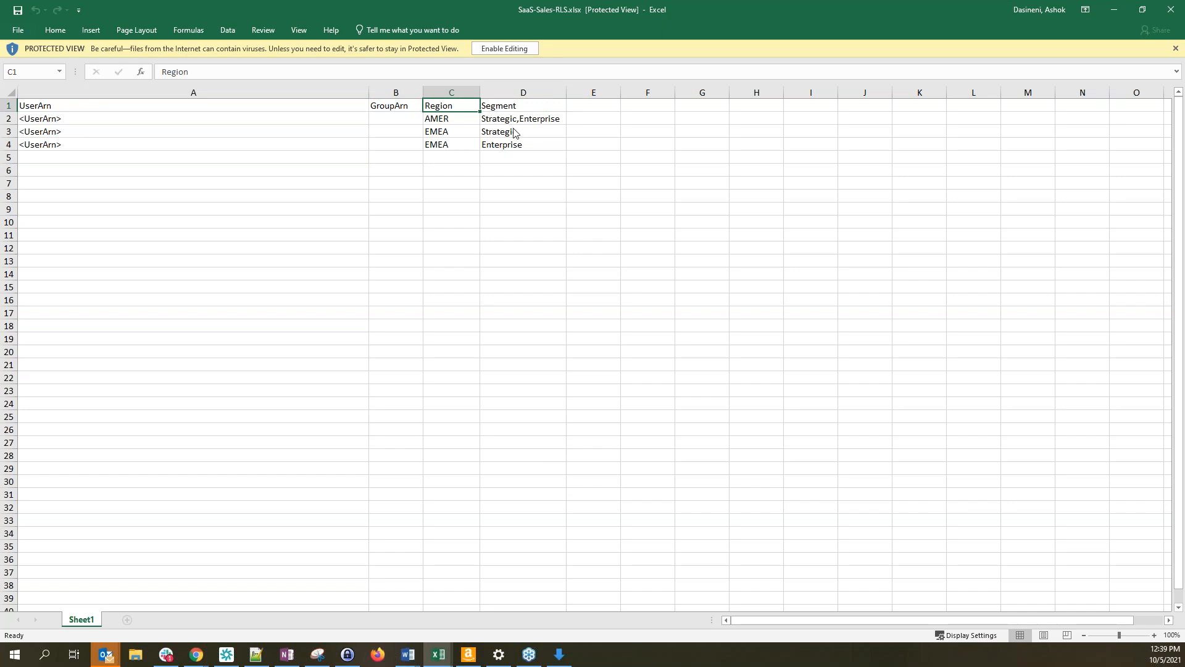
pyautogui.hotkey('alt', 'Tab')
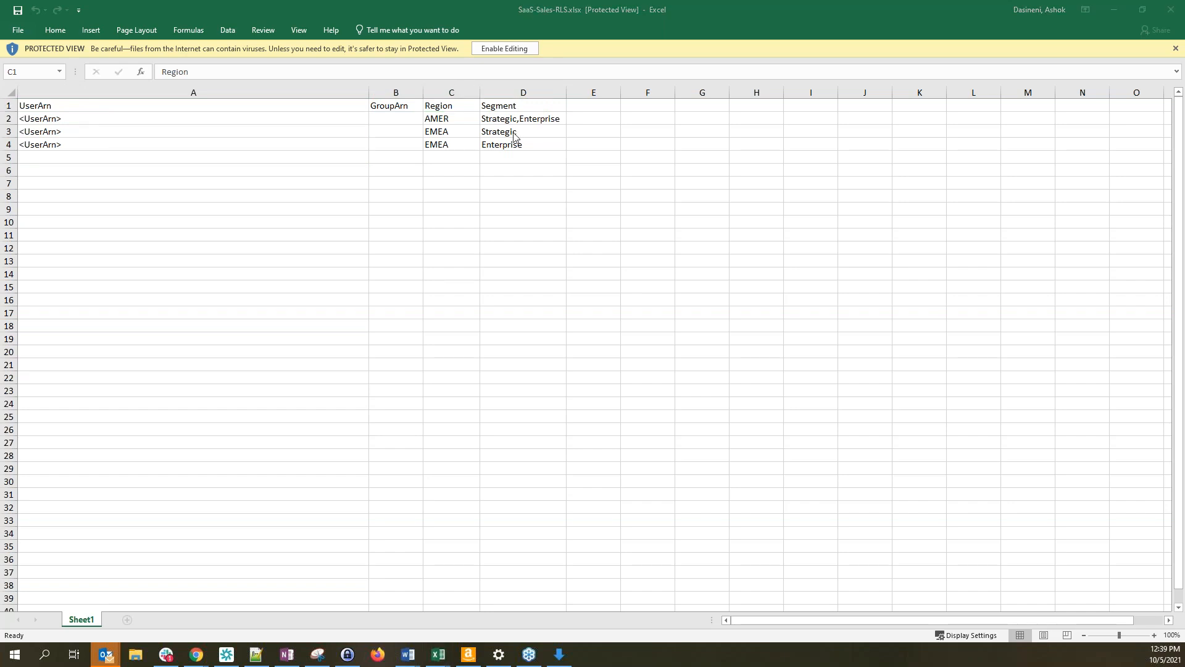
# Open the SaaS-Sales-Child dataset from the Datasets list in the data preparation editor
pyautogui.hotkey('alt', 'Tab')
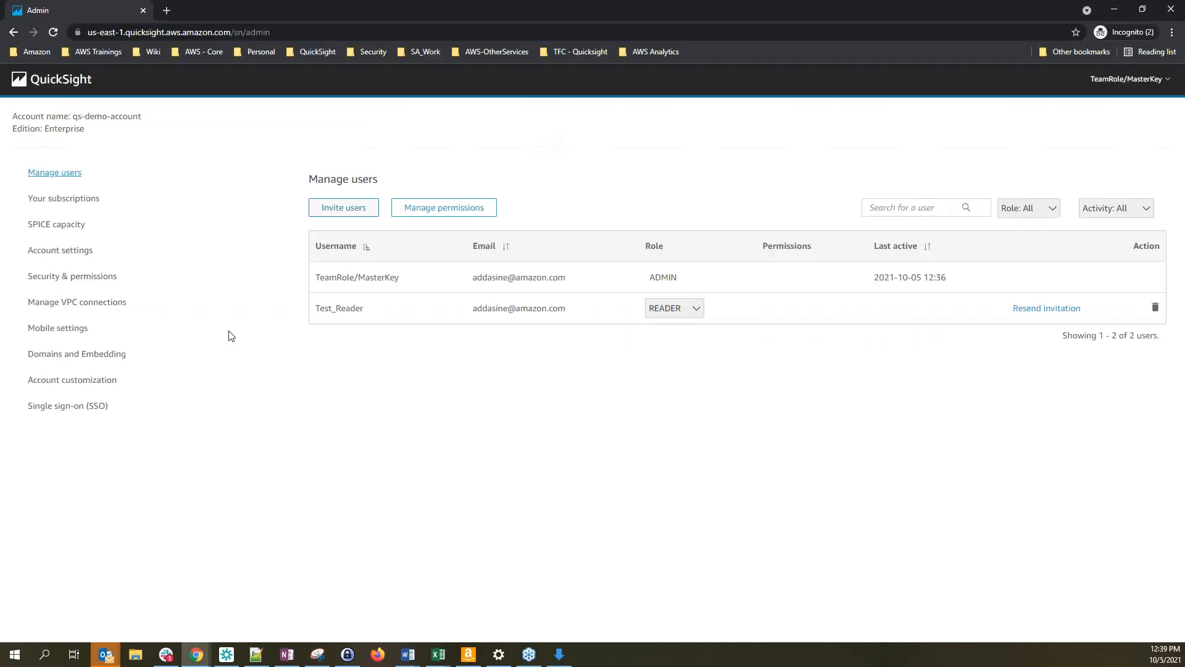
pyautogui.click(42, 90)
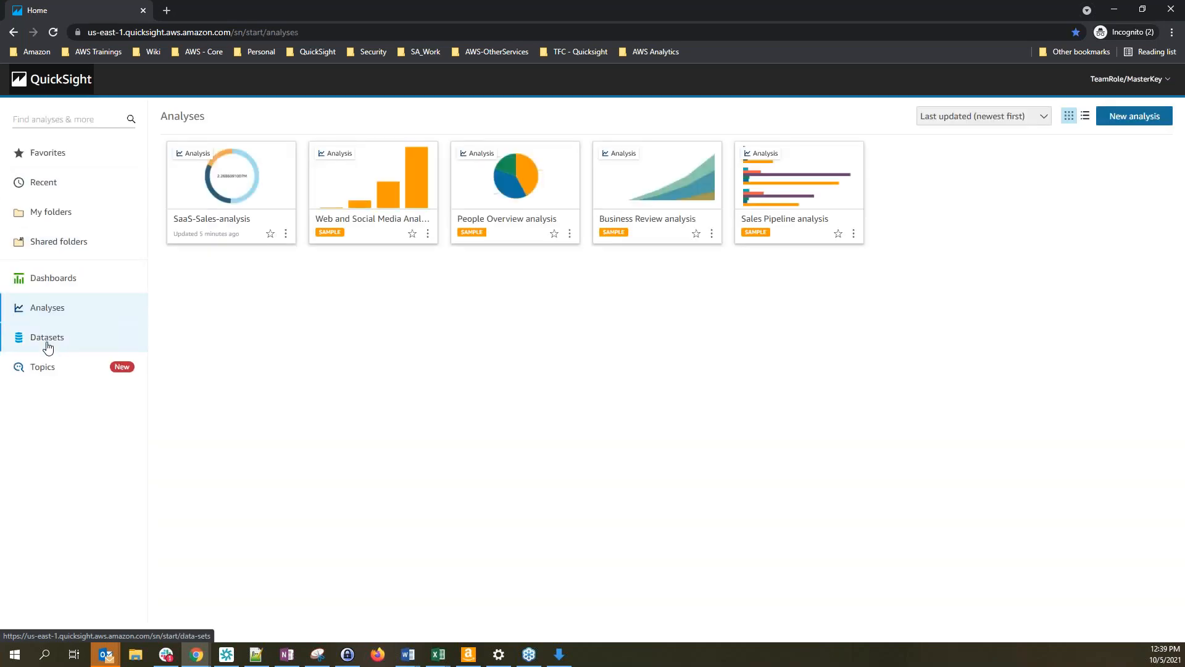
pyautogui.click(47, 343)
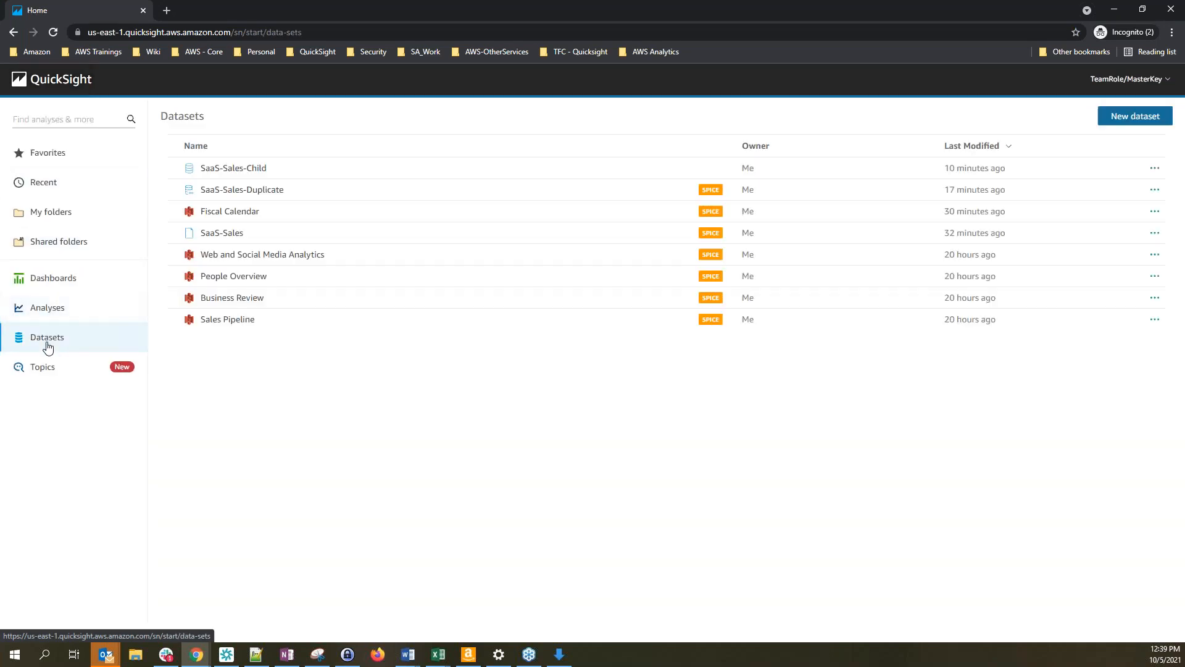
pyautogui.click(224, 170)
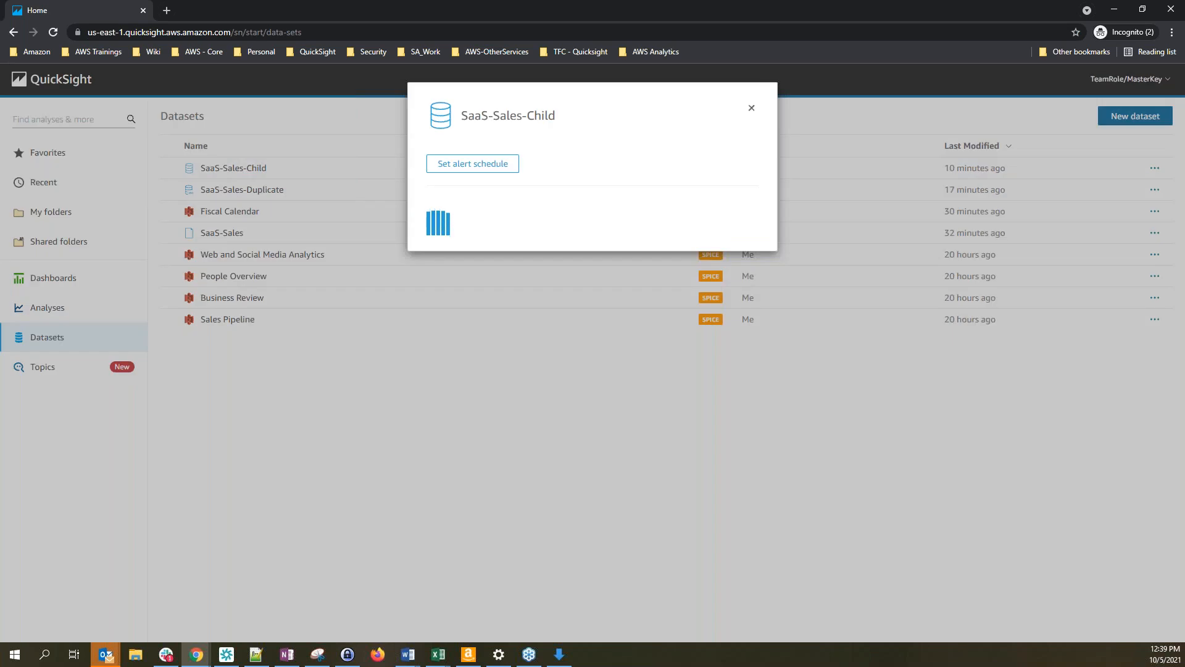
pyautogui.click(472, 239)
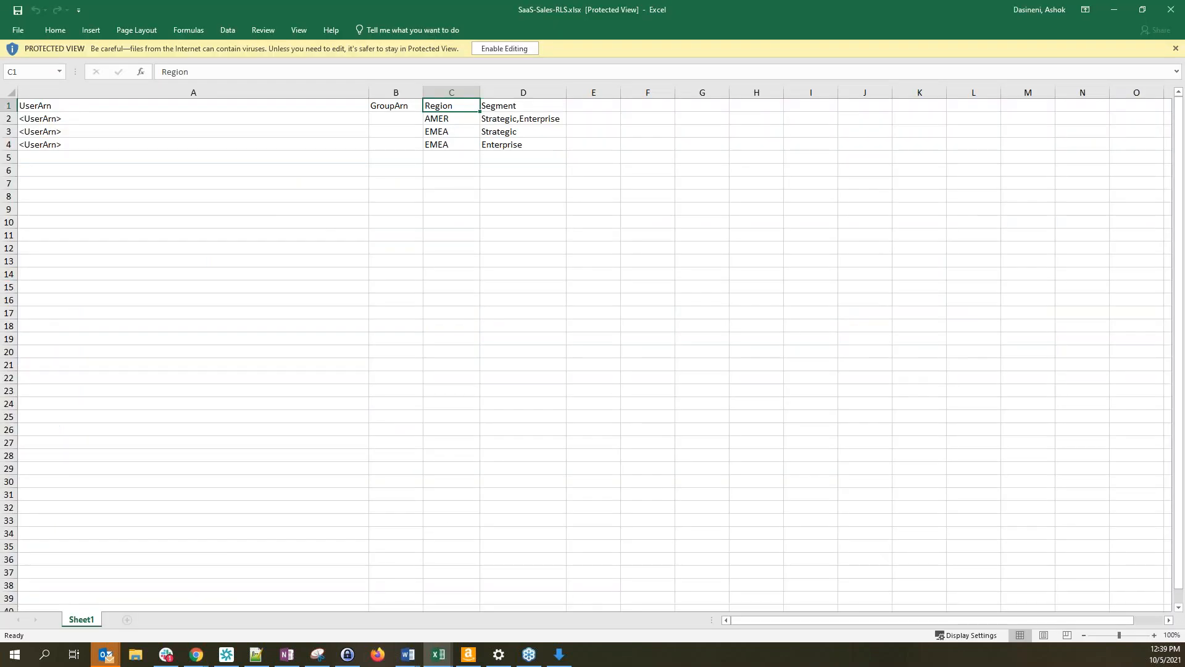
# Enable editing on the SaaS-Sales-RLS workbook and bring the workshop Exercises page back up
pyautogui.click(238, 232)
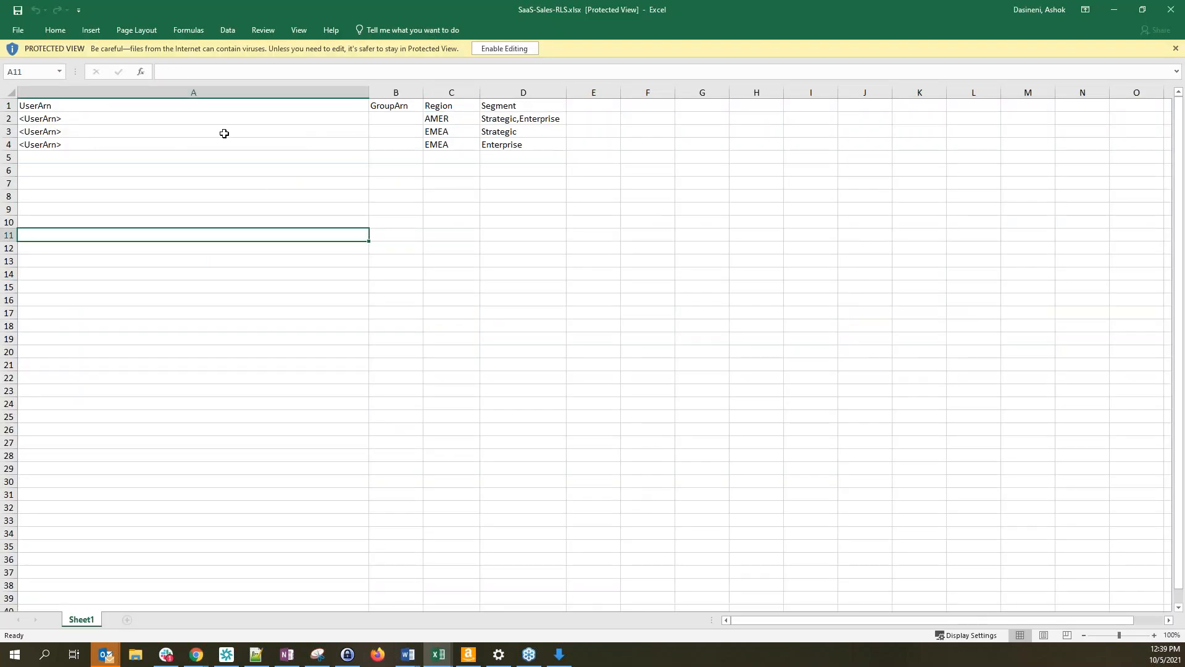
pyautogui.click(504, 49)
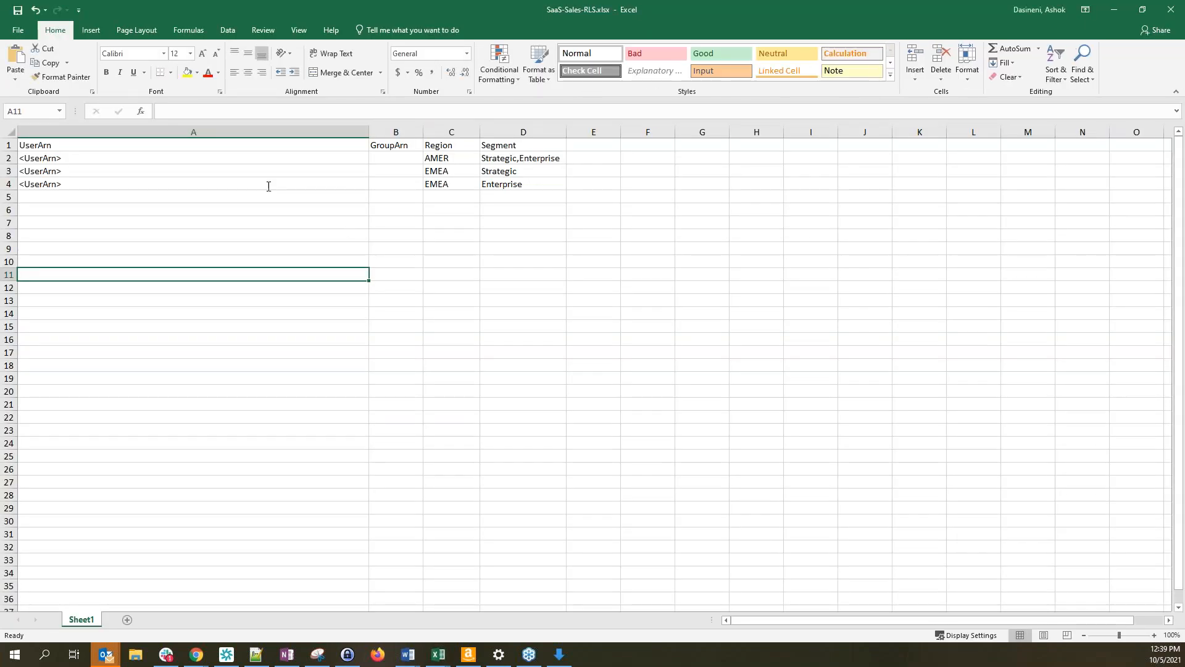
pyautogui.click(206, 147)
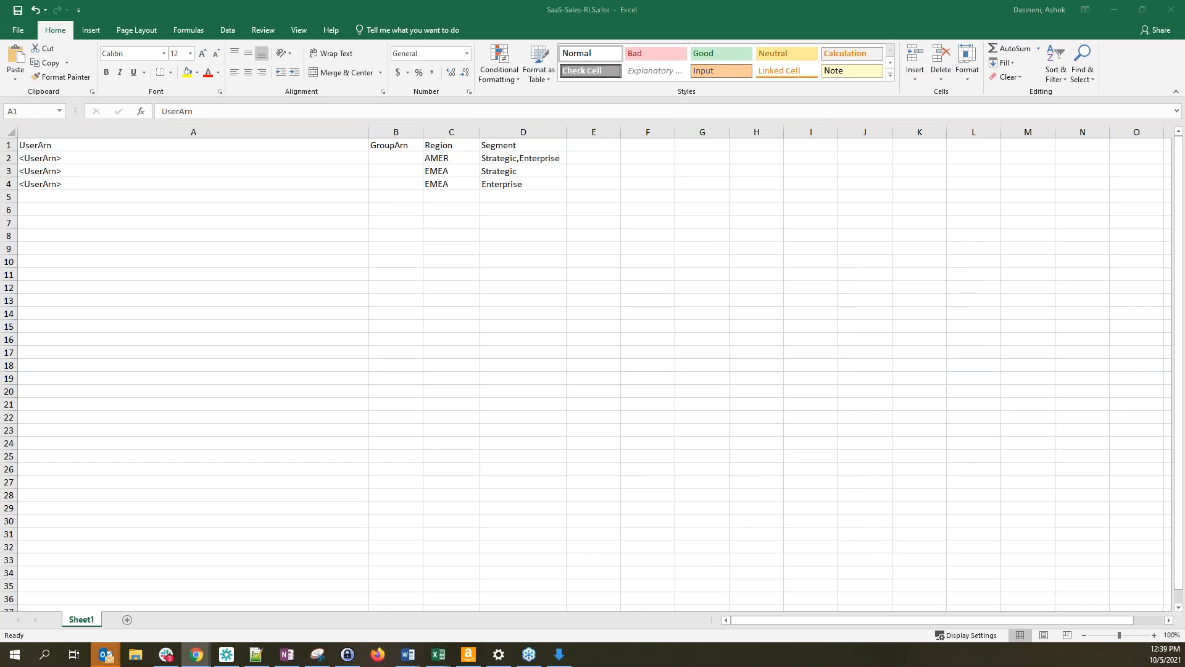
pyautogui.click(196, 654)
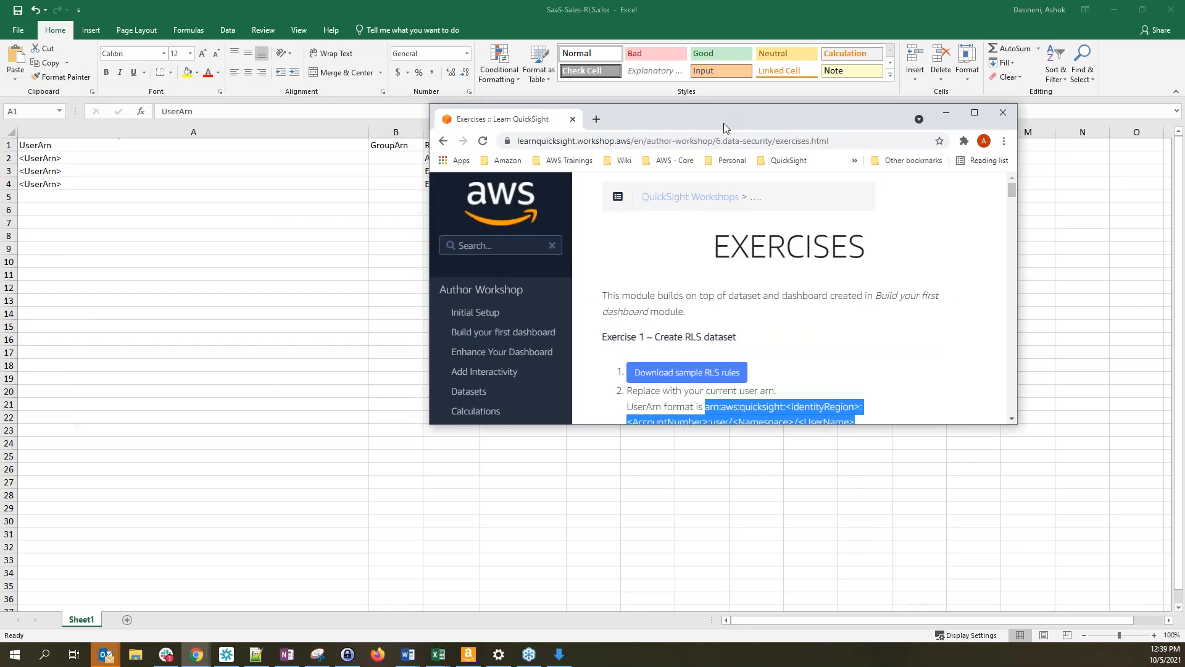
# Maximize the workshop page and copy Exercise 1's UserArn format string
pyautogui.click(973, 113)
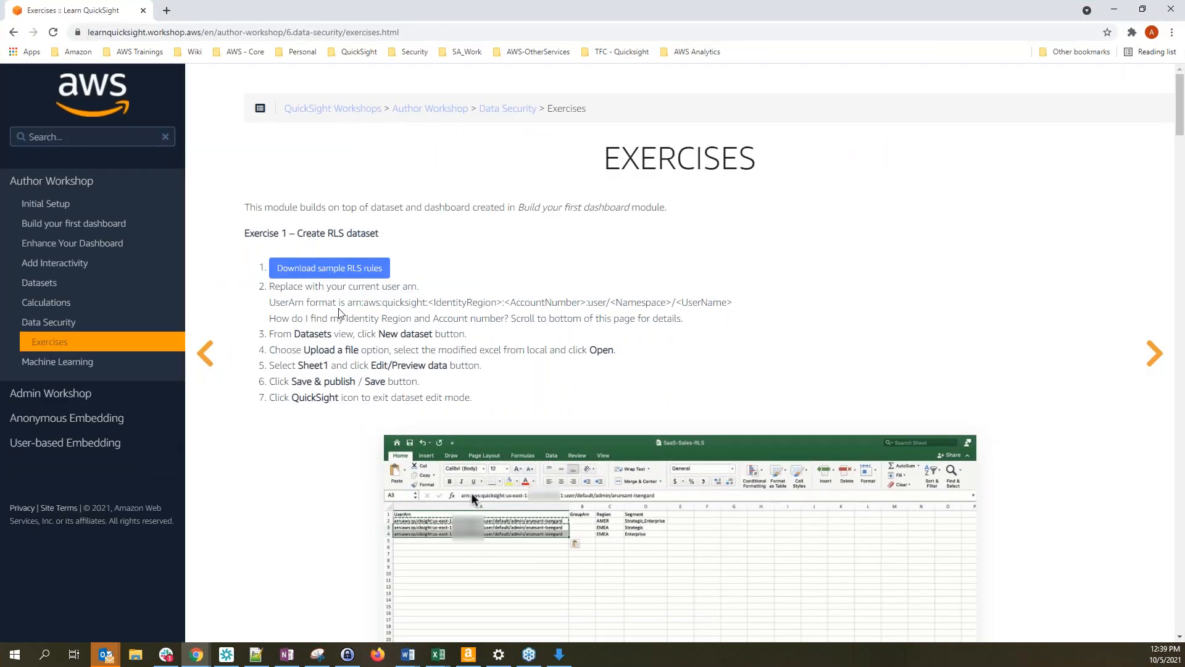
pyautogui.moveTo(348, 303); pyautogui.dragTo(732, 304)
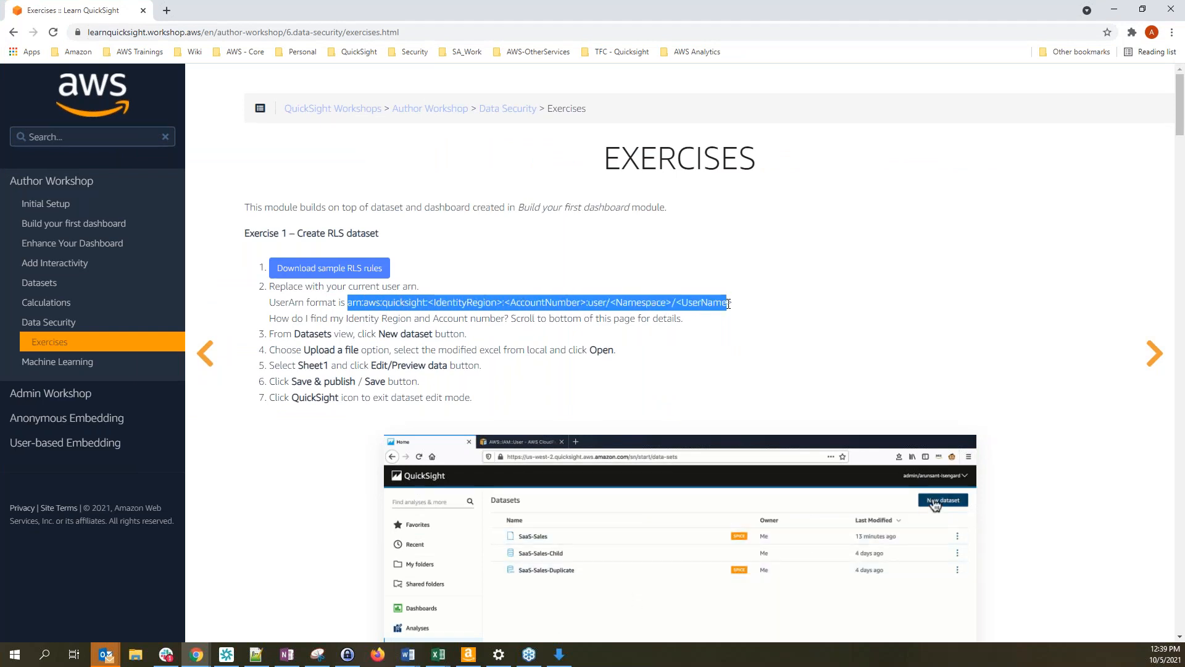
pyautogui.rightClick(718, 303)
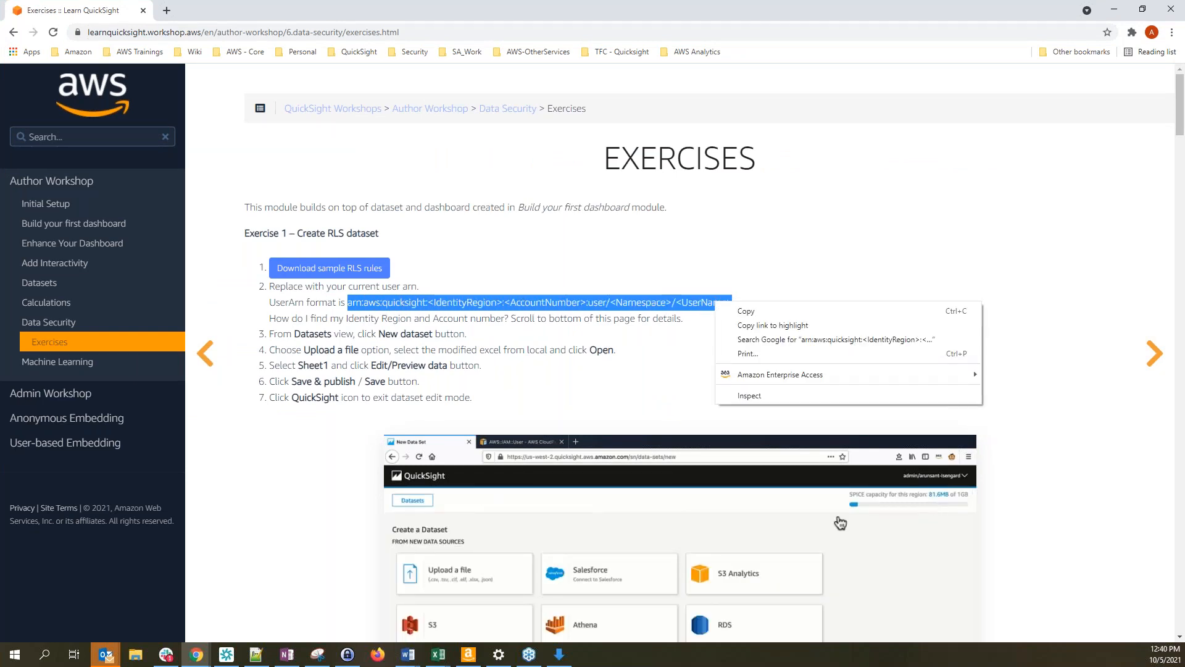
pyautogui.click(757, 313)
# Paste the ARN format string over <UserArn> in A2 and A3 and autofit column A
pyautogui.moveTo(498, 17); pyautogui.dragTo(531, 666)
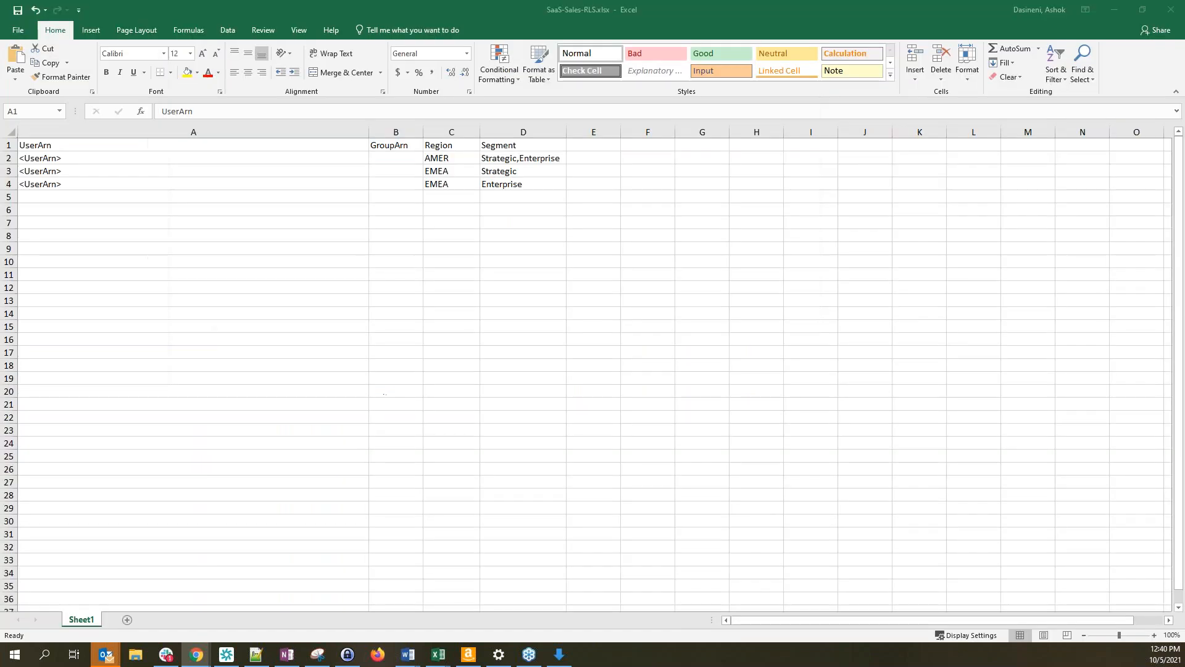
pyautogui.click(79, 162)
pyautogui.click(86, 162)
pyautogui.hotkey('ctrl', 'v')
pyautogui.doubleClick(369, 132)
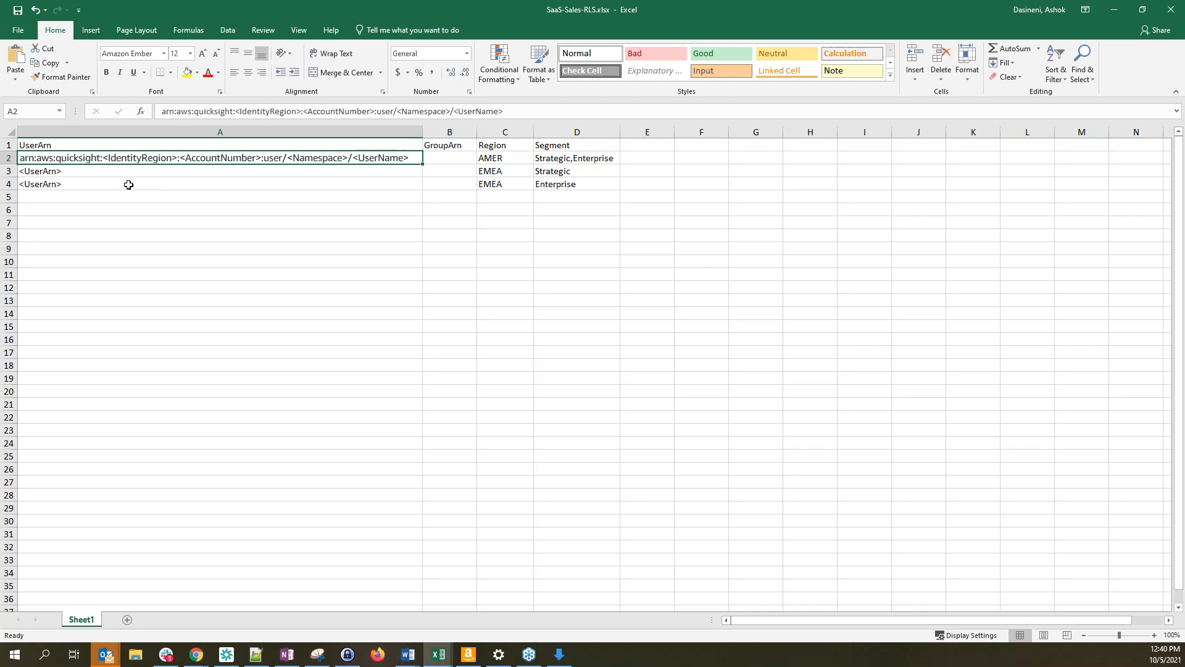
pyautogui.click(118, 175)
pyautogui.hotkey('ctrl', 'v')
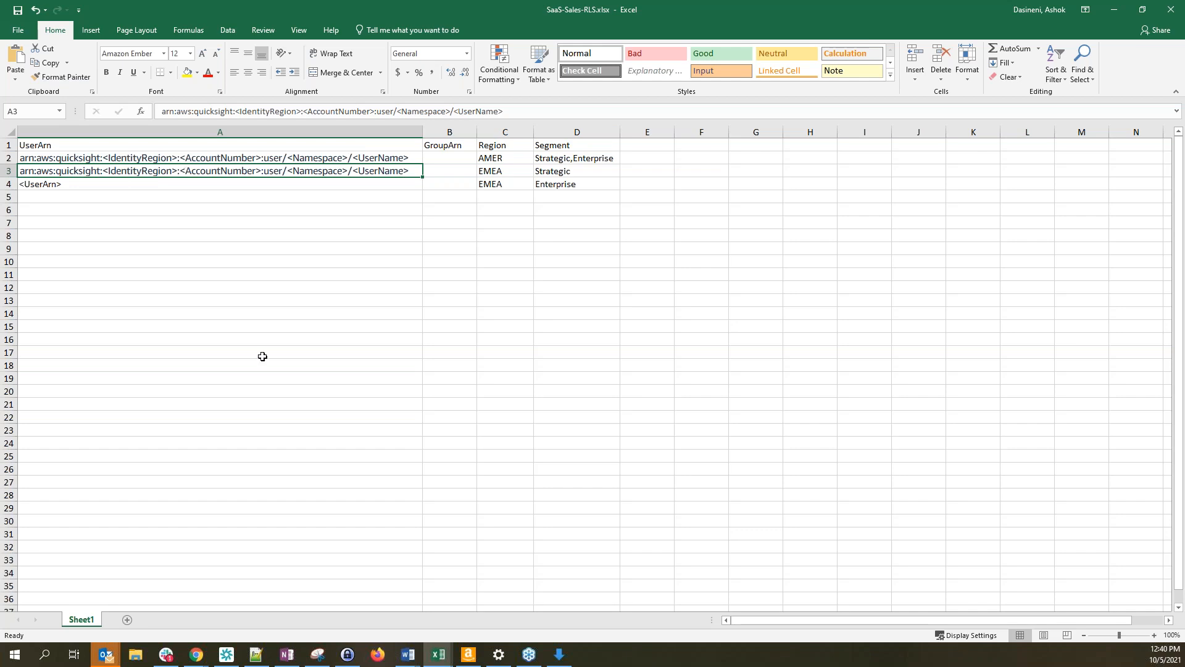
pyautogui.hotkey('alt', 'Tab')
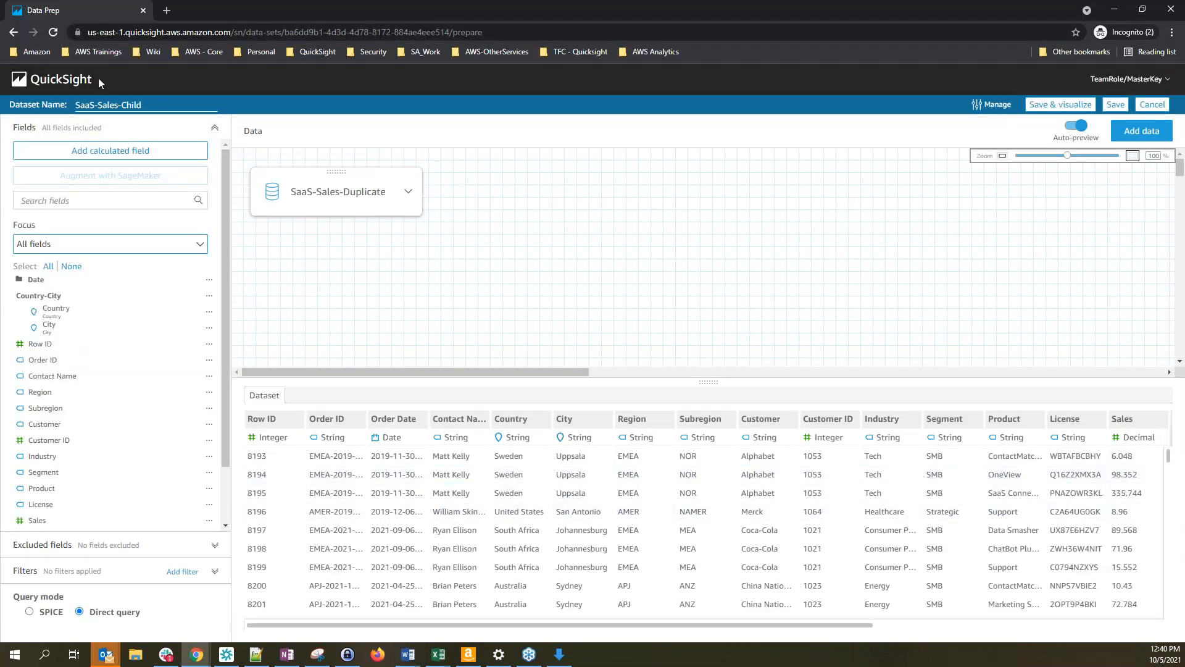
# Check the available regions in QuickSight's account options
pyautogui.click(65, 84)
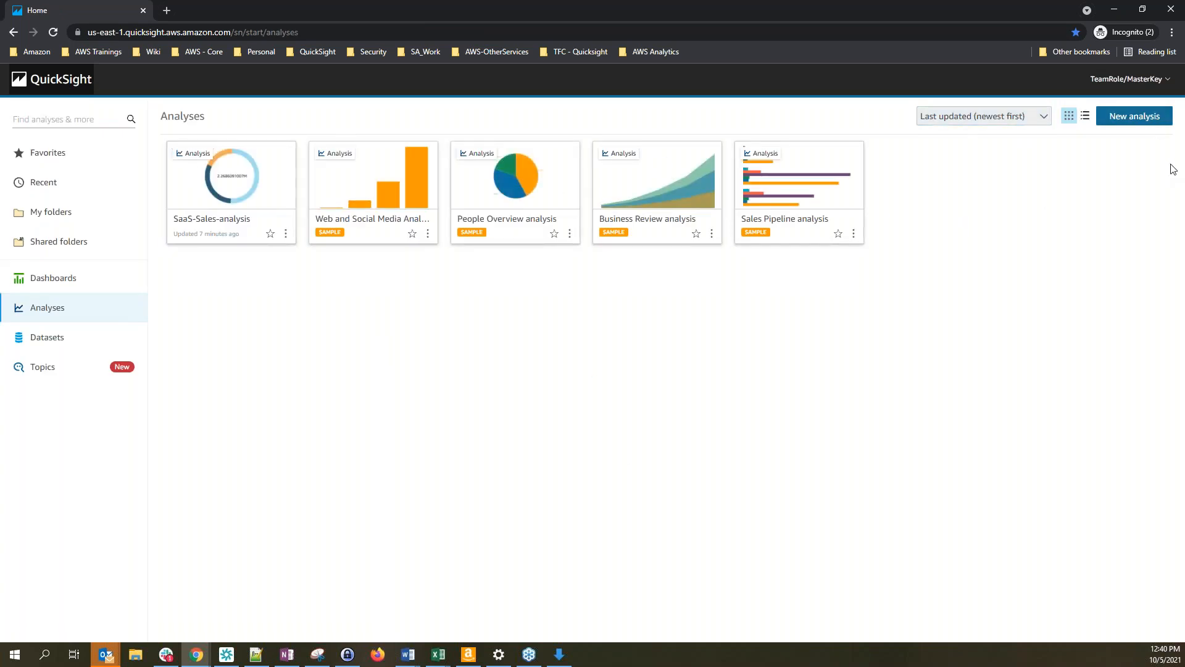
pyautogui.click(1153, 84)
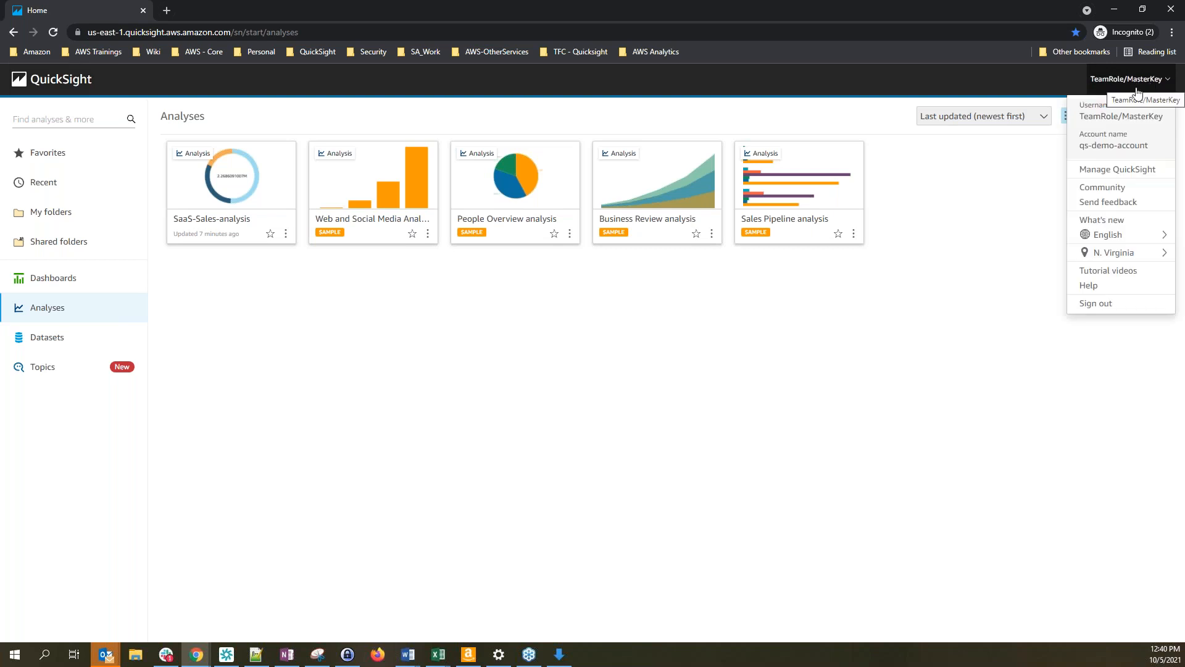
pyautogui.click(1118, 258)
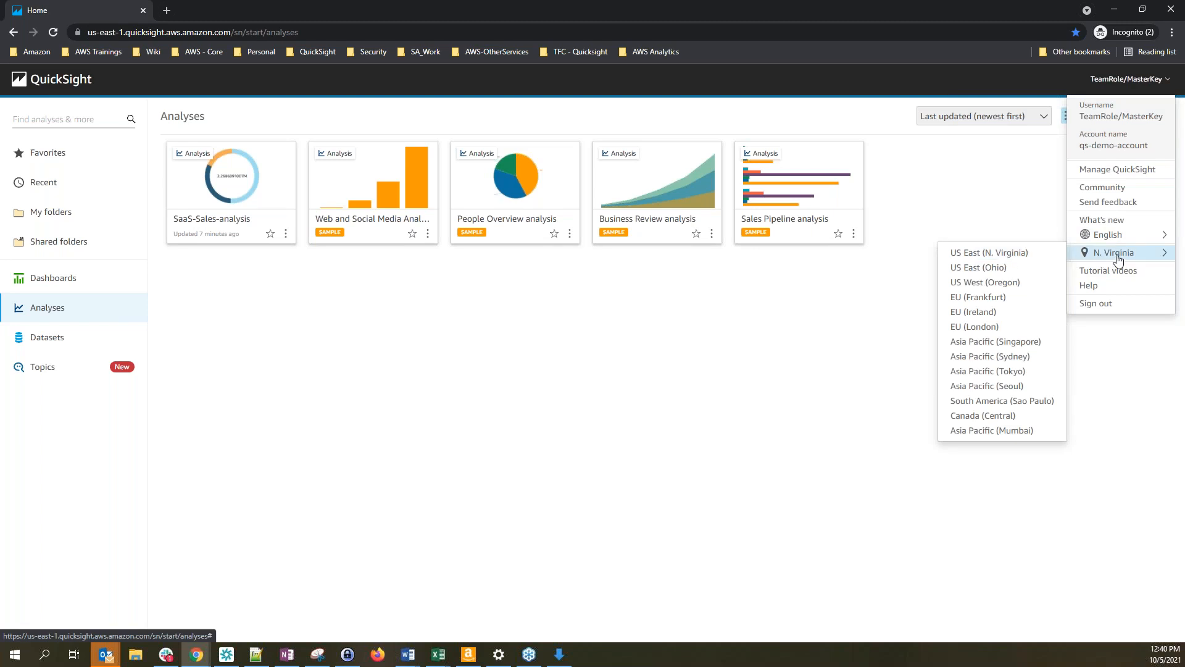
pyautogui.click(741, 368)
# Copy 'us-east-1' from the QuickSight page address and switch back to the workbook
pyautogui.click(123, 32)
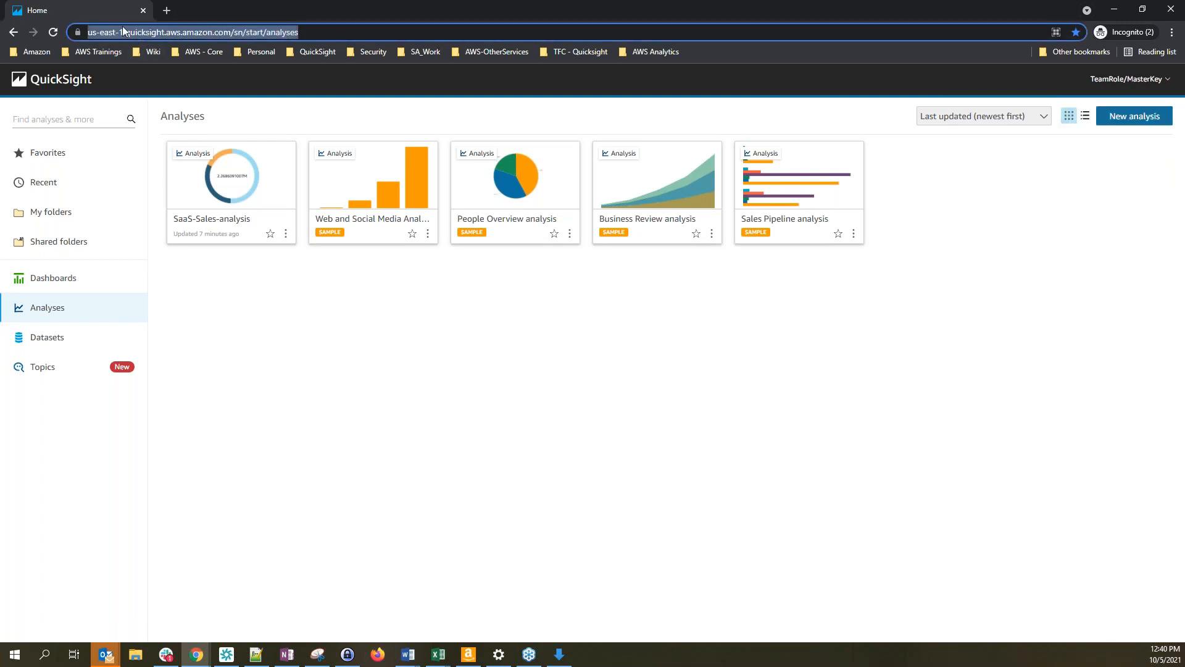
pyautogui.click(121, 36)
pyautogui.moveTo(152, 32); pyautogui.dragTo(120, 35)
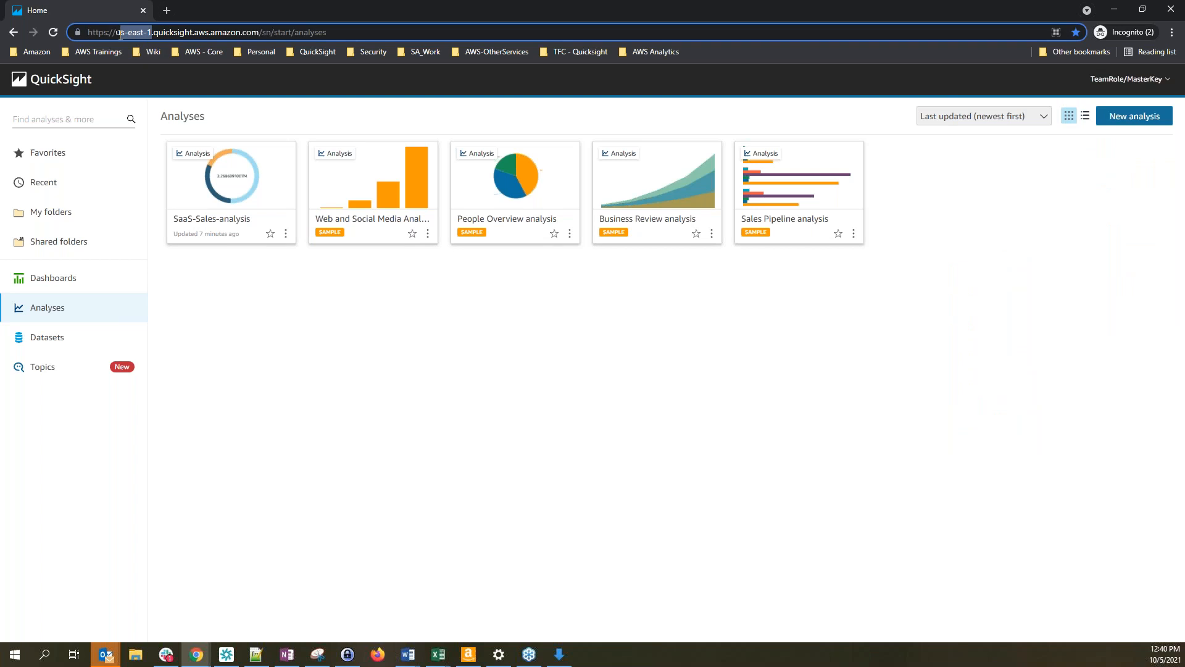
pyautogui.rightClick(131, 36)
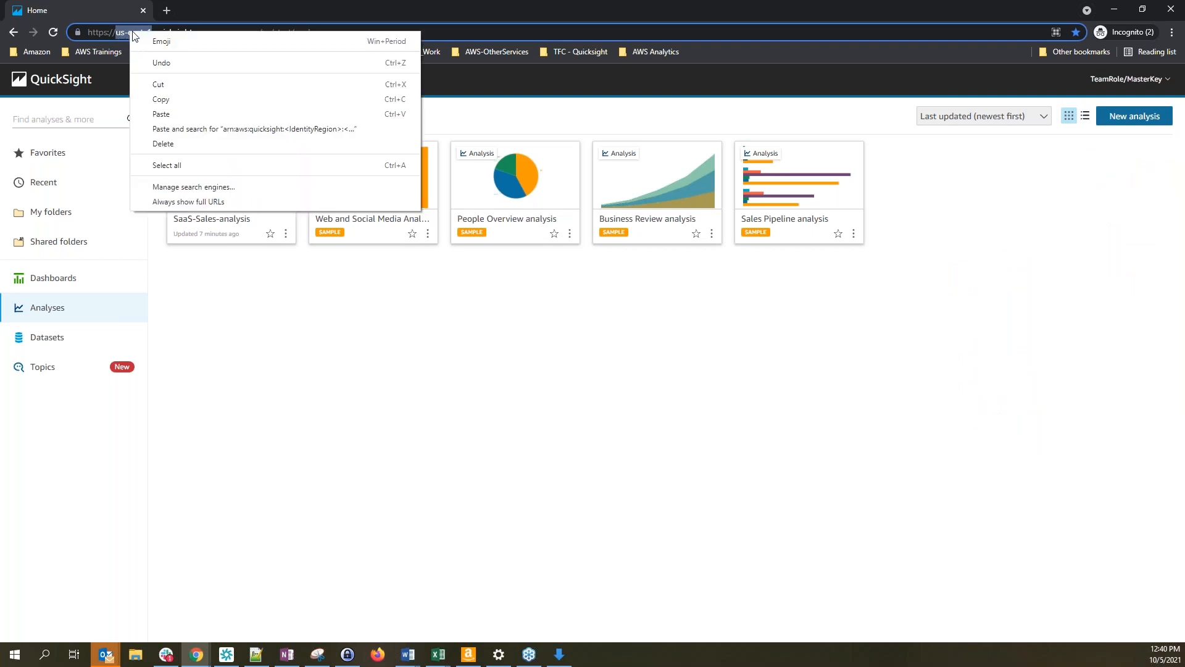
pyautogui.click(182, 102)
pyautogui.hotkey('alt', 'Tab')
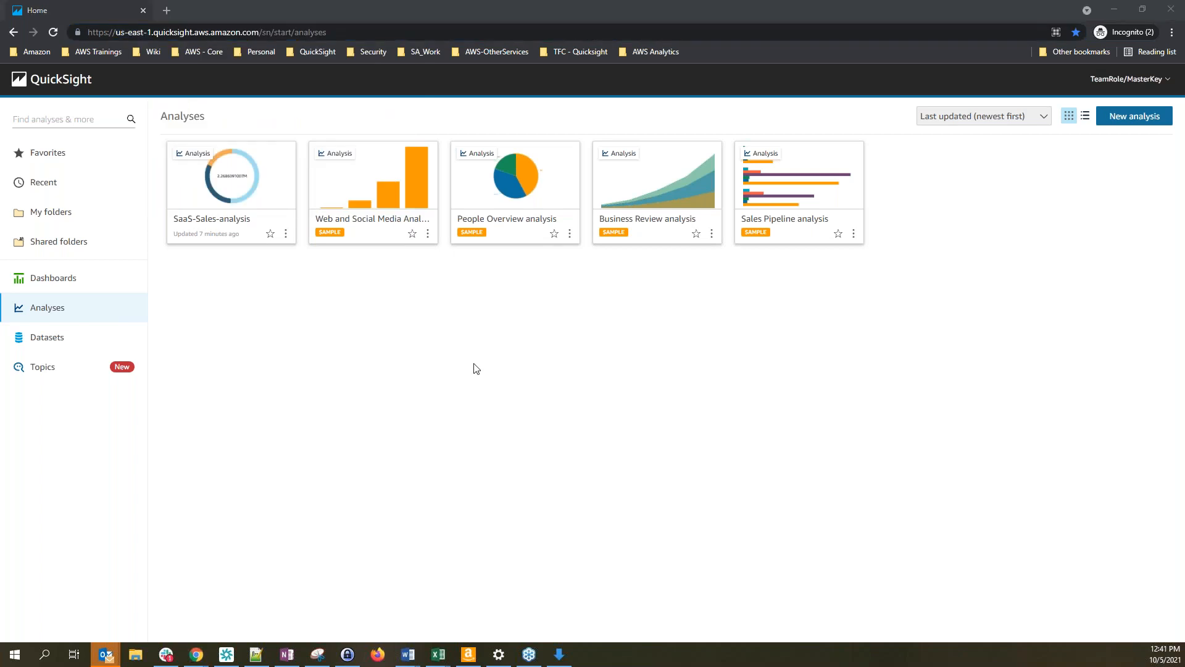
pyautogui.hotkey('alt', 'Tab')
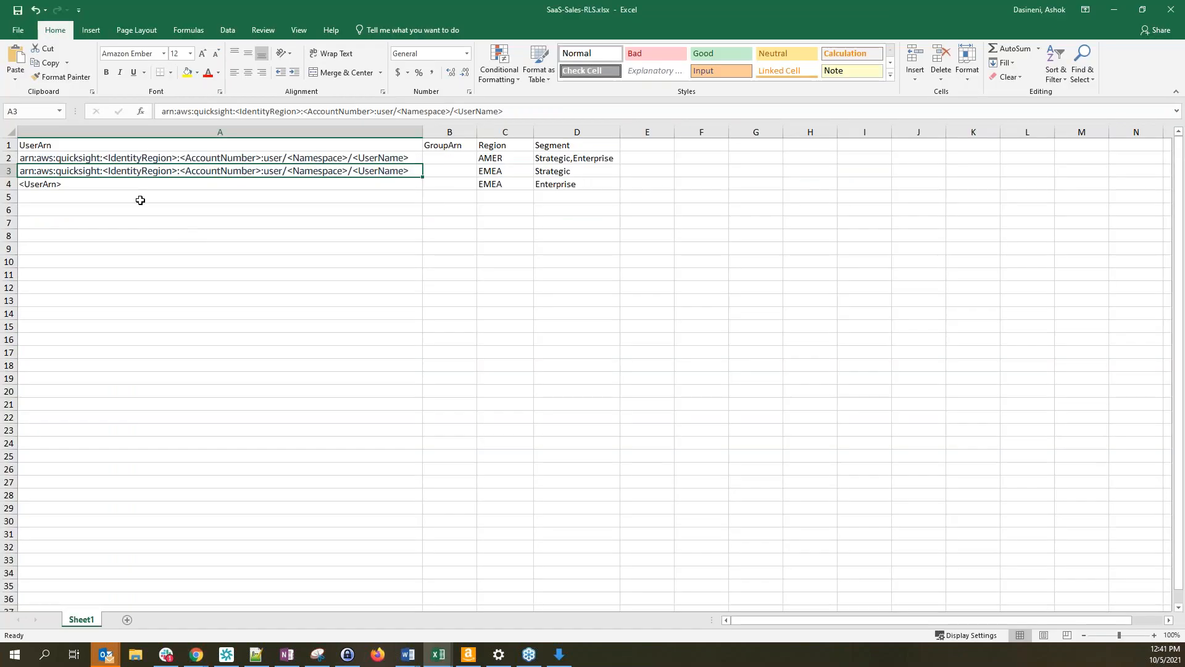
# Replace <IdentityRegion> in cell A3's ARN with us-east-1
pyautogui.doubleClick(116, 171)
pyautogui.moveTo(103, 171); pyautogui.dragTo(177, 174)
pyautogui.hotkey('ctrl', 'v')
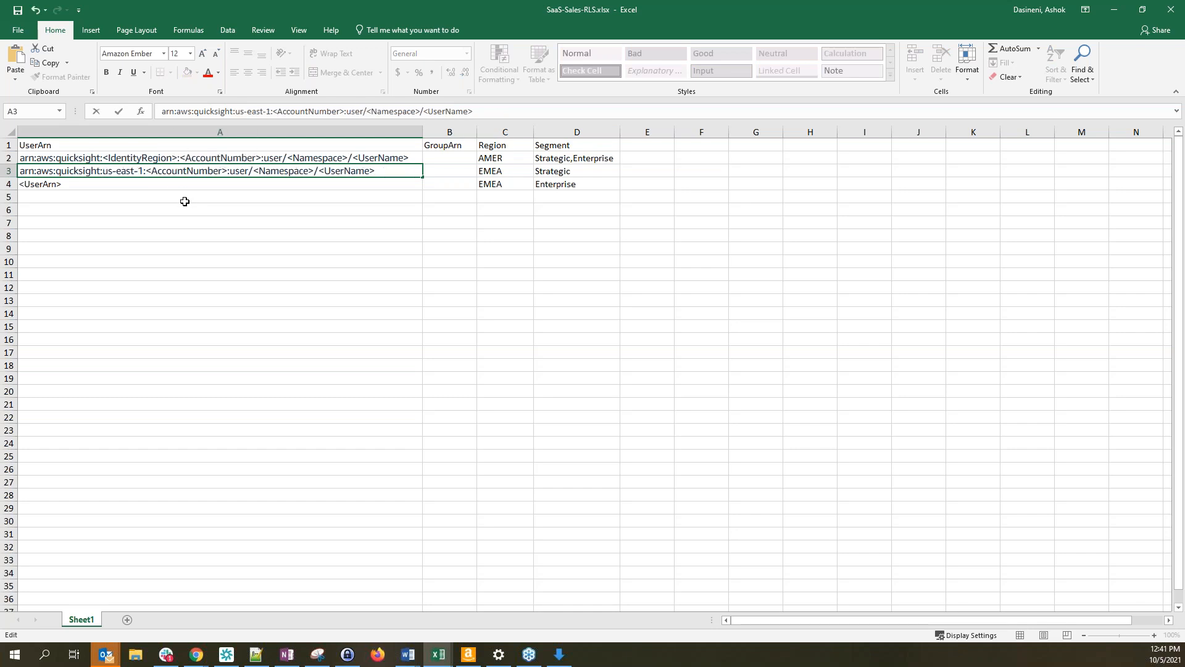
pyautogui.click(156, 195)
# Reopen cell A3 and select its <AccountNumber> placeholder for replacement
pyautogui.click(118, 171)
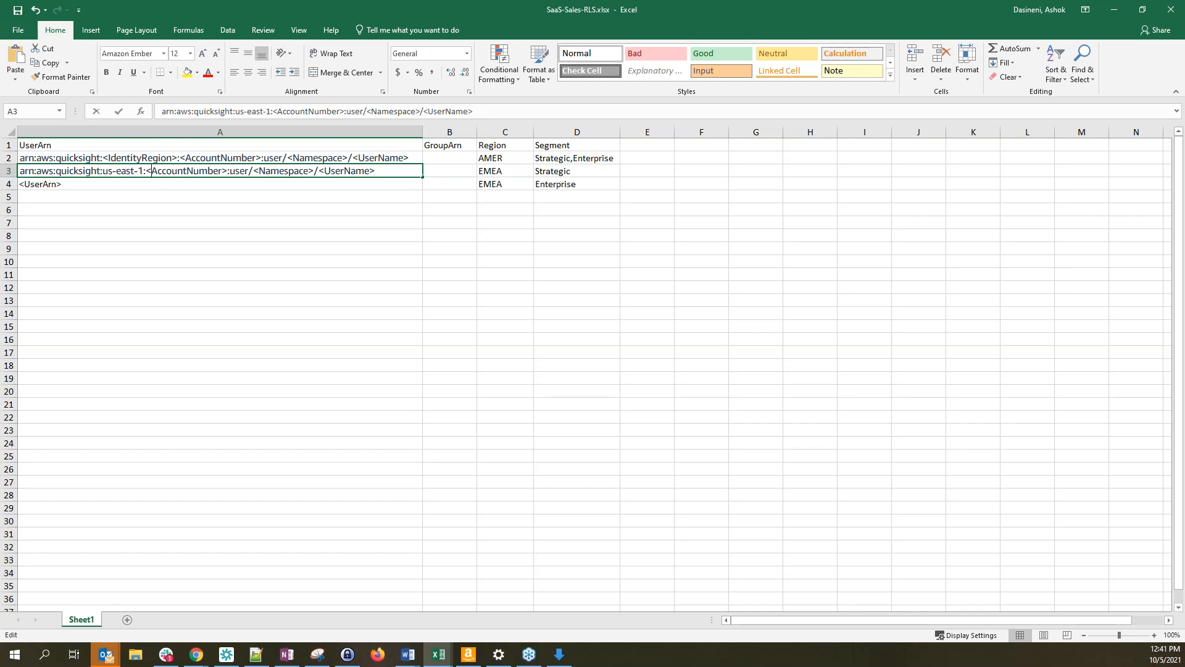
pyautogui.doubleClick(147, 173)
pyautogui.moveTo(147, 171); pyautogui.dragTo(228, 171)
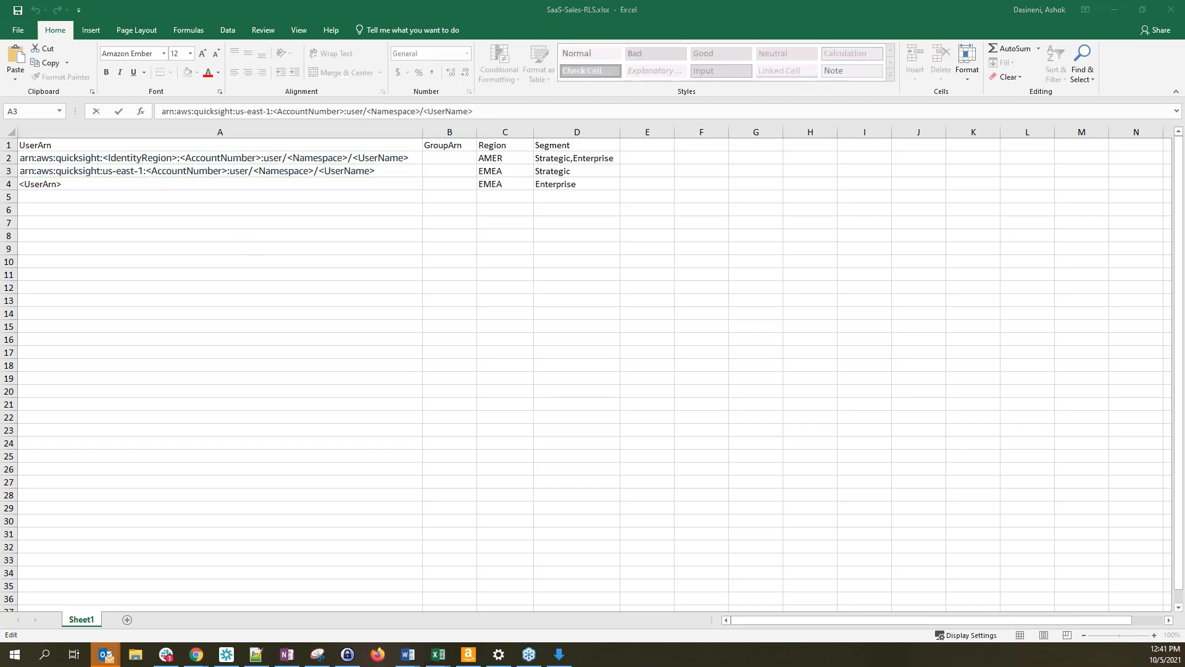
pyautogui.hotkey('alt', 'Tab')
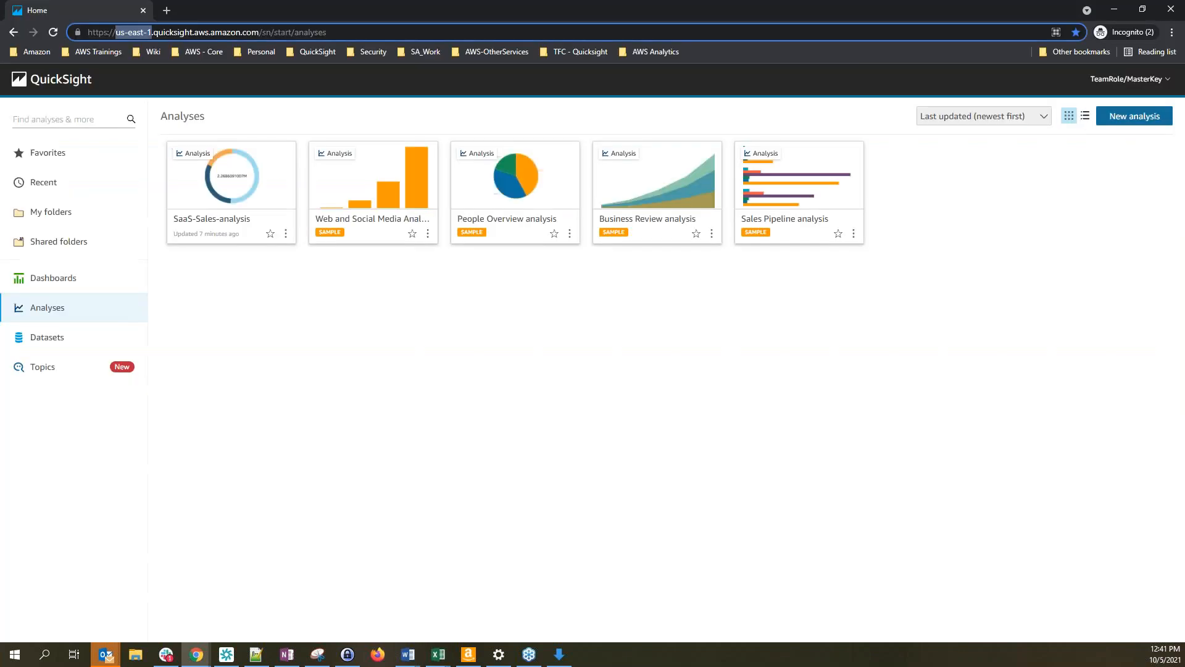
# Open QuickSight's Account info from the user menu and copy the AWS account ID
pyautogui.click(1133, 83)
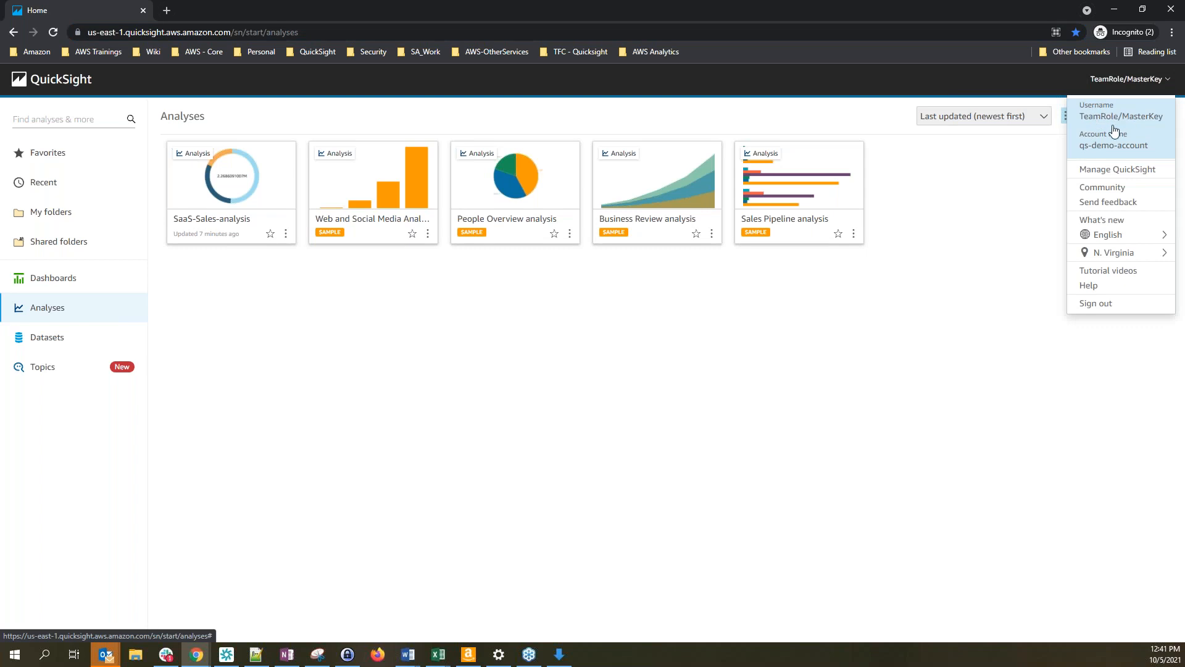
pyautogui.click(1126, 147)
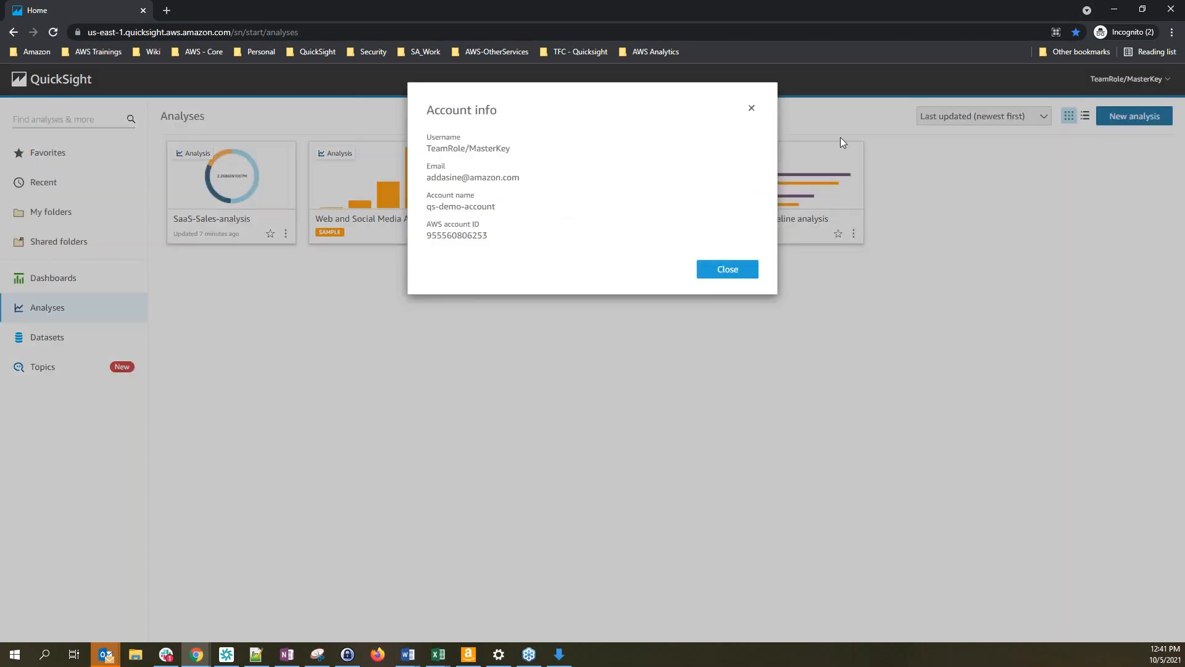
pyautogui.moveTo(434, 112); pyautogui.dragTo(528, 117)
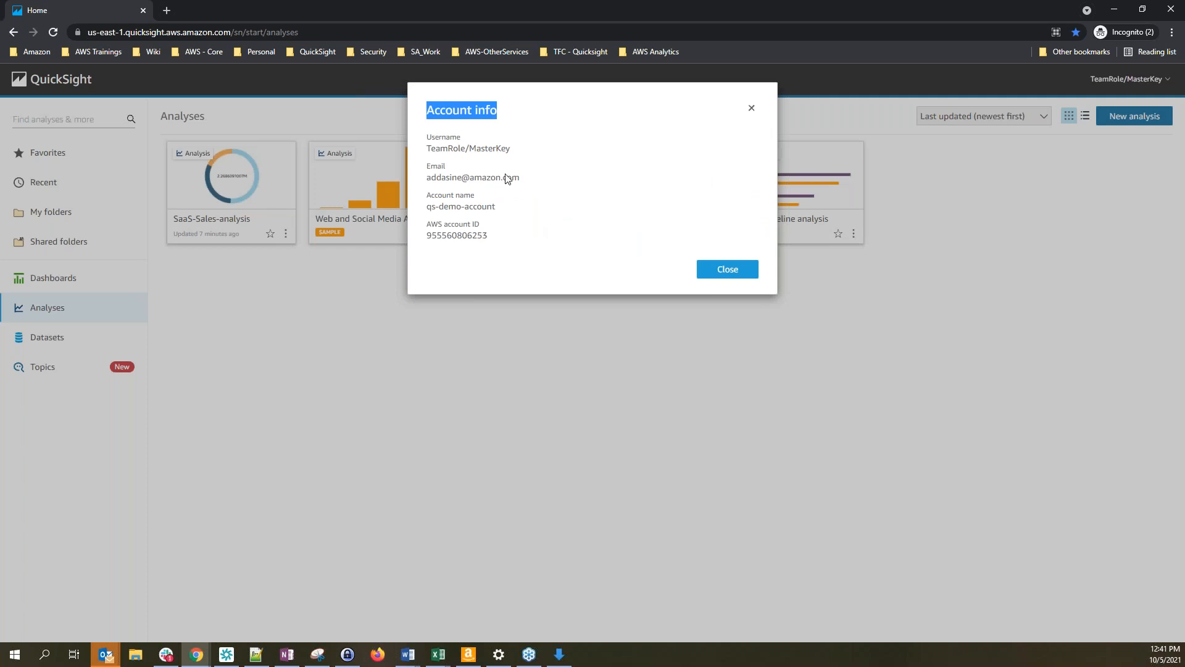
pyautogui.click(751, 108)
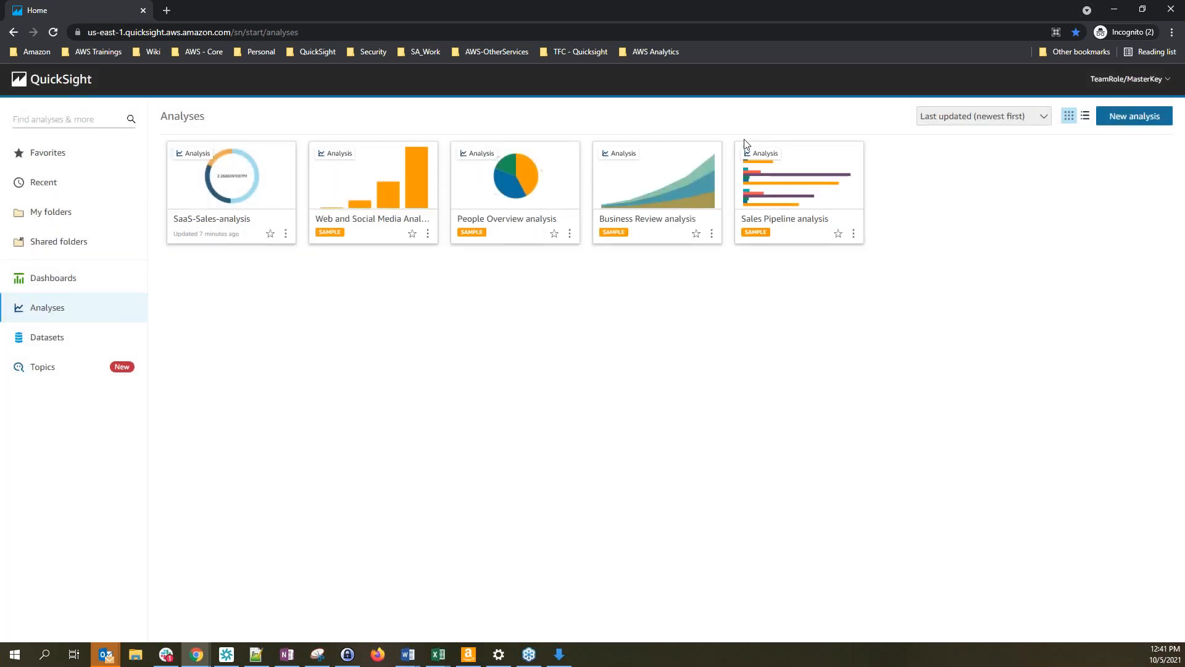
pyautogui.click(1125, 89)
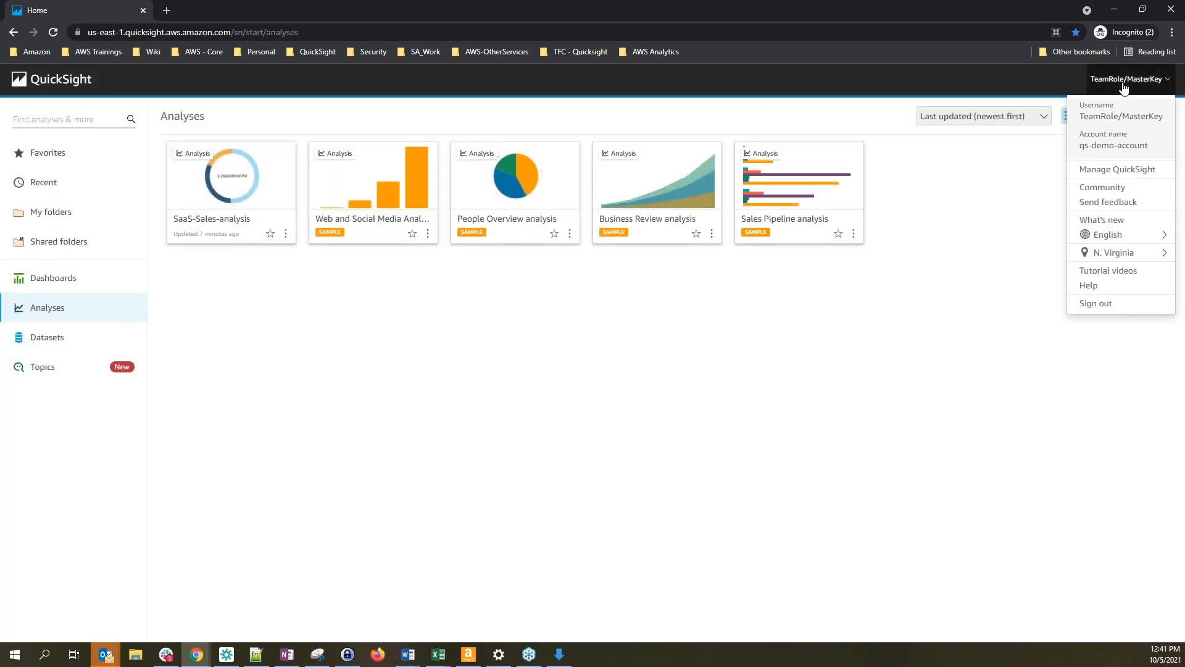
pyautogui.click(1125, 128)
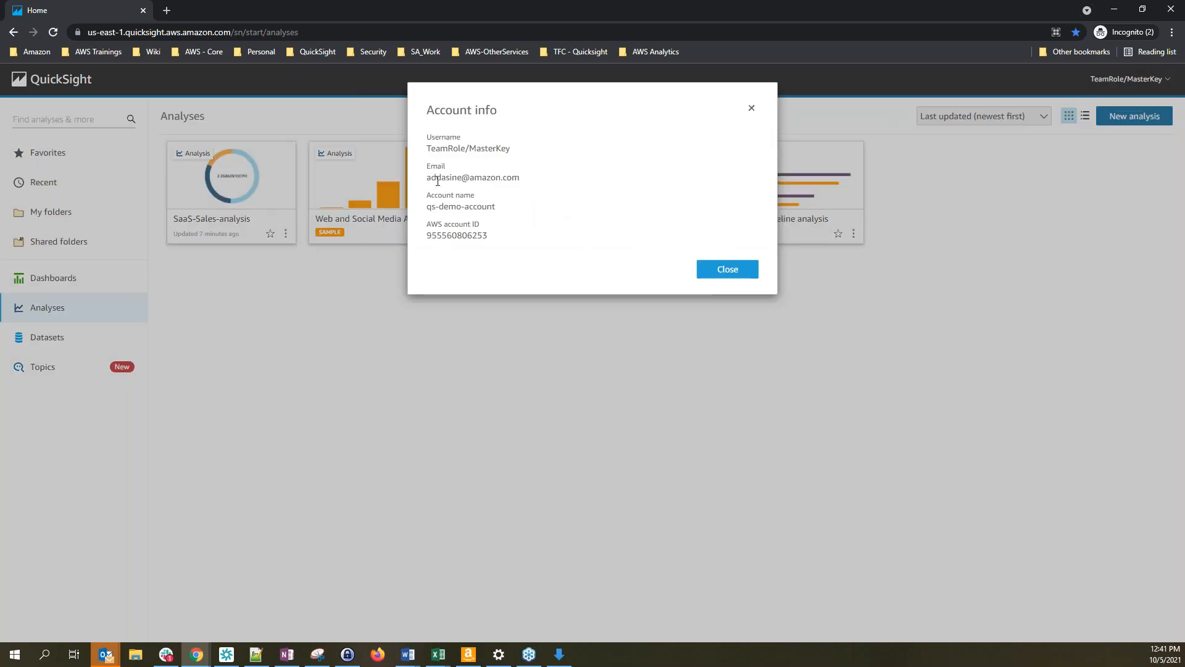
pyautogui.doubleClick(457, 236)
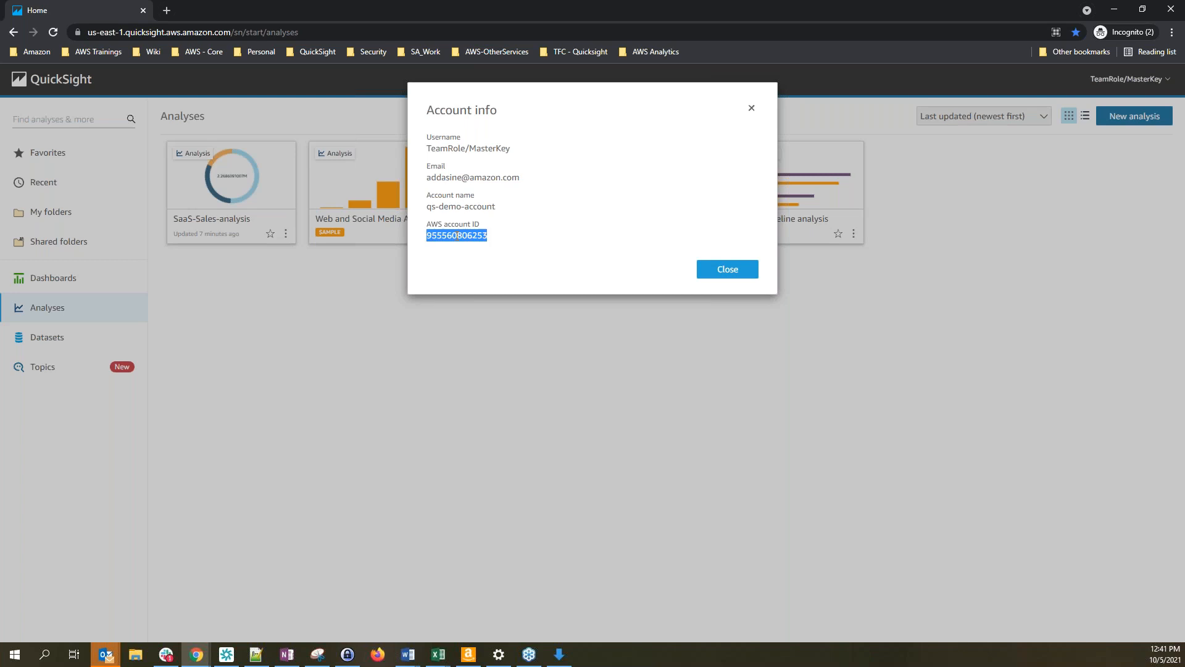
pyautogui.rightClick(475, 237)
pyautogui.click(507, 242)
# Paste the AWS account ID over the <AccountNumber> placeholder in cell A3's ARN
pyautogui.hotkey('alt', 'Tab')
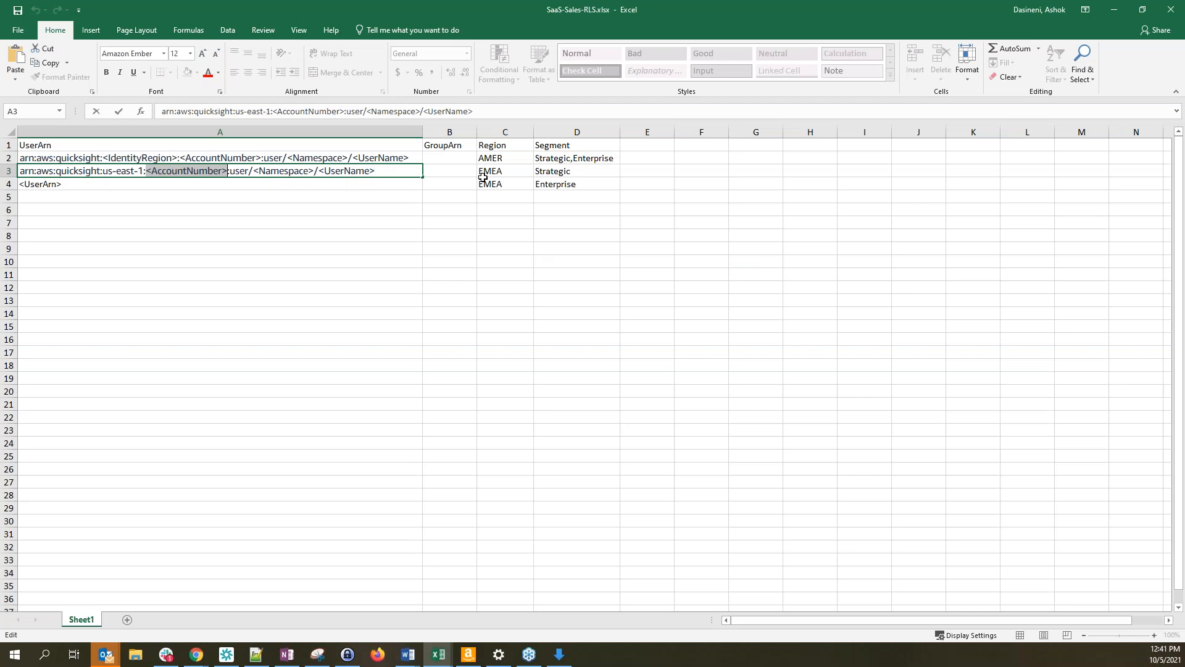
pyautogui.click(152, 173)
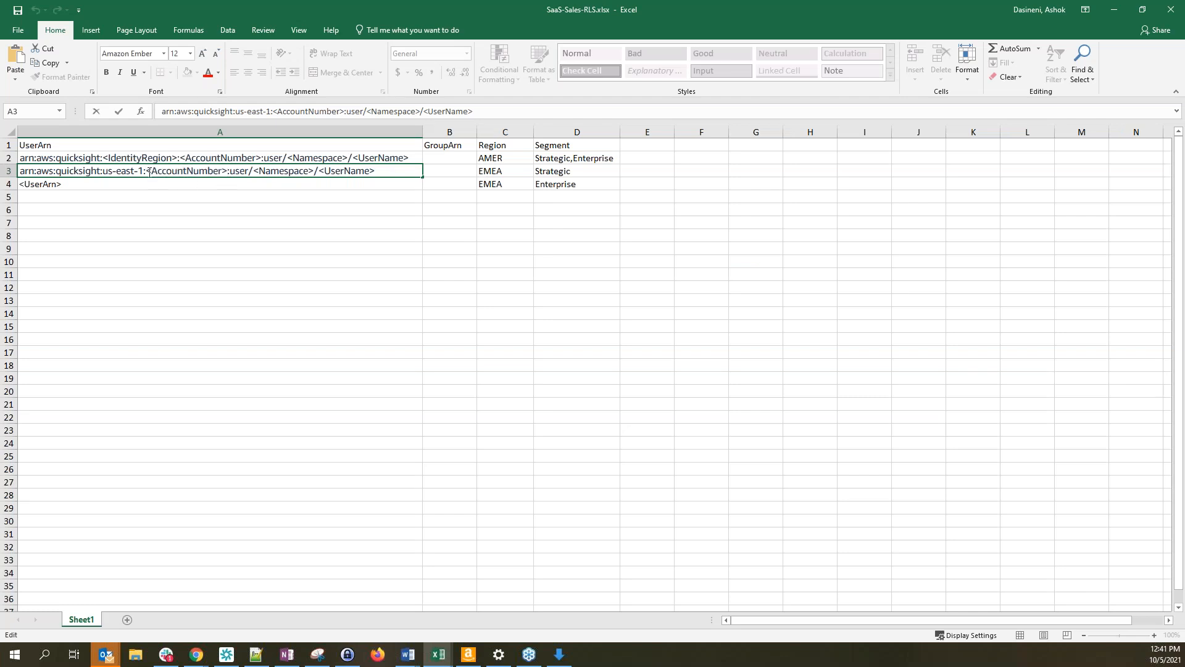
pyautogui.moveTo(146, 174); pyautogui.dragTo(224, 168)
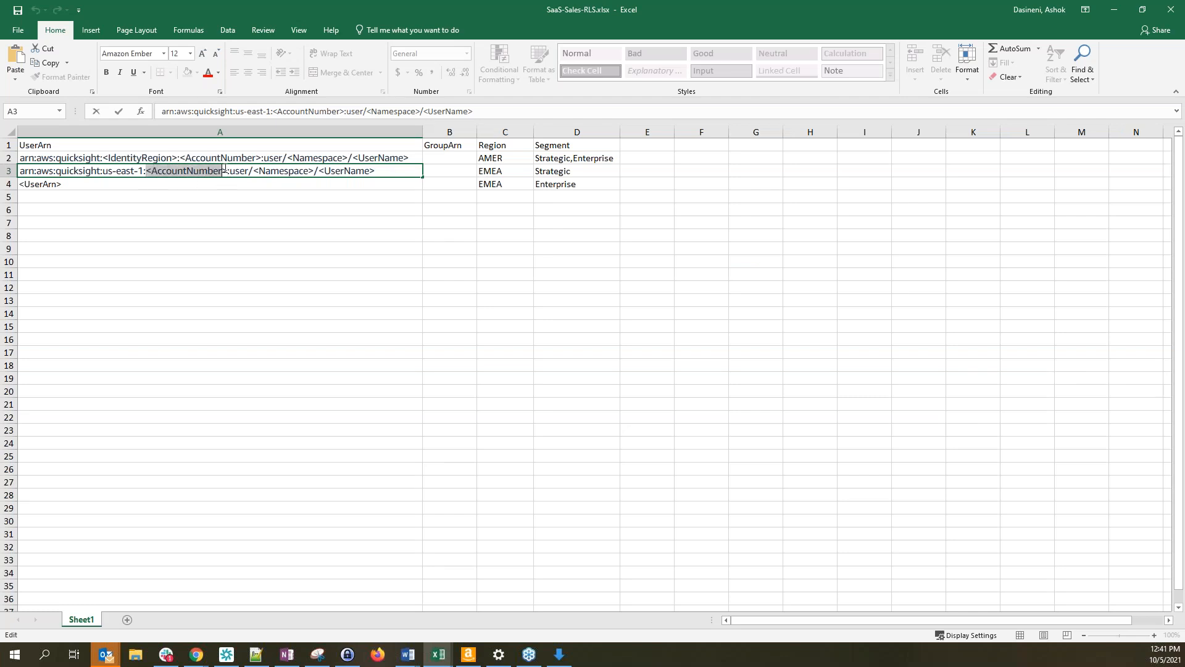
pyautogui.hotkey('ctrl', 'v')
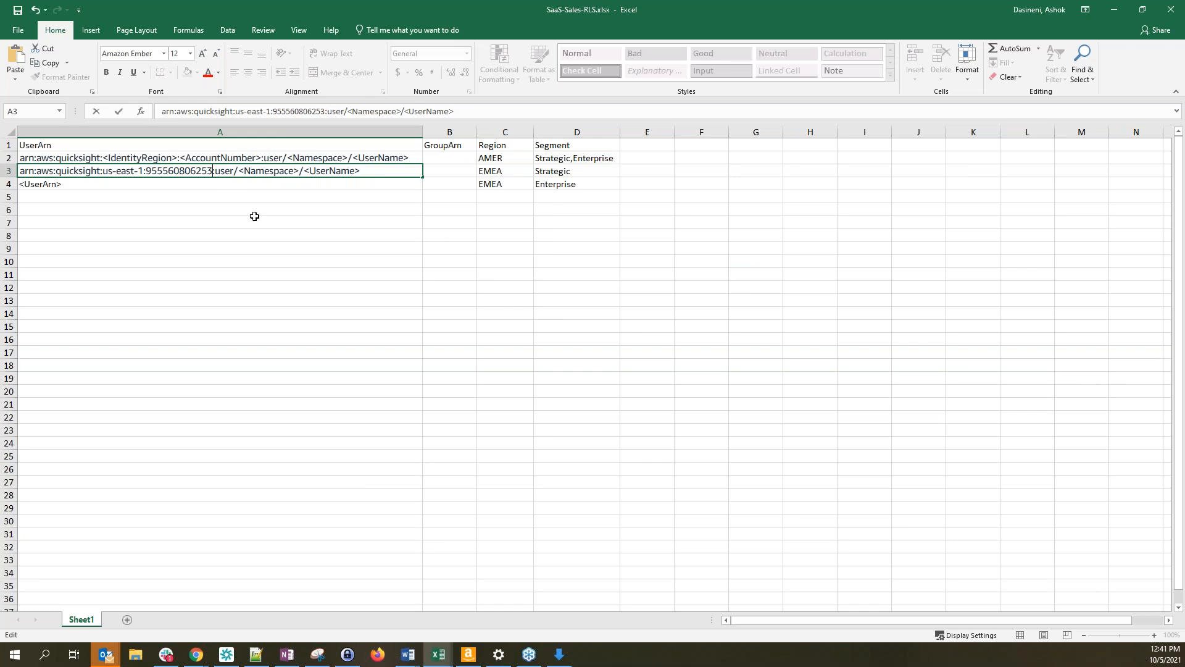
pyautogui.click(244, 204)
pyautogui.click(232, 171)
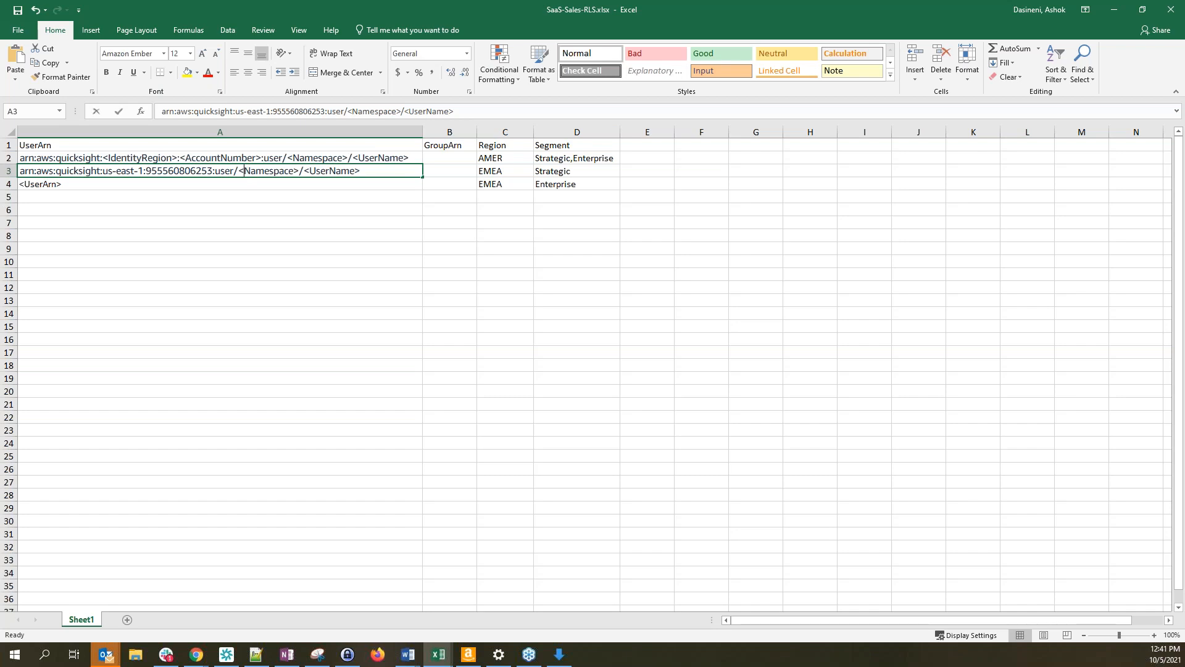
# Replace the <Namespace> placeholder in A3's ARN with default
pyautogui.doubleClick(244, 172)
pyautogui.moveTo(241, 174); pyautogui.dragTo(301, 172)
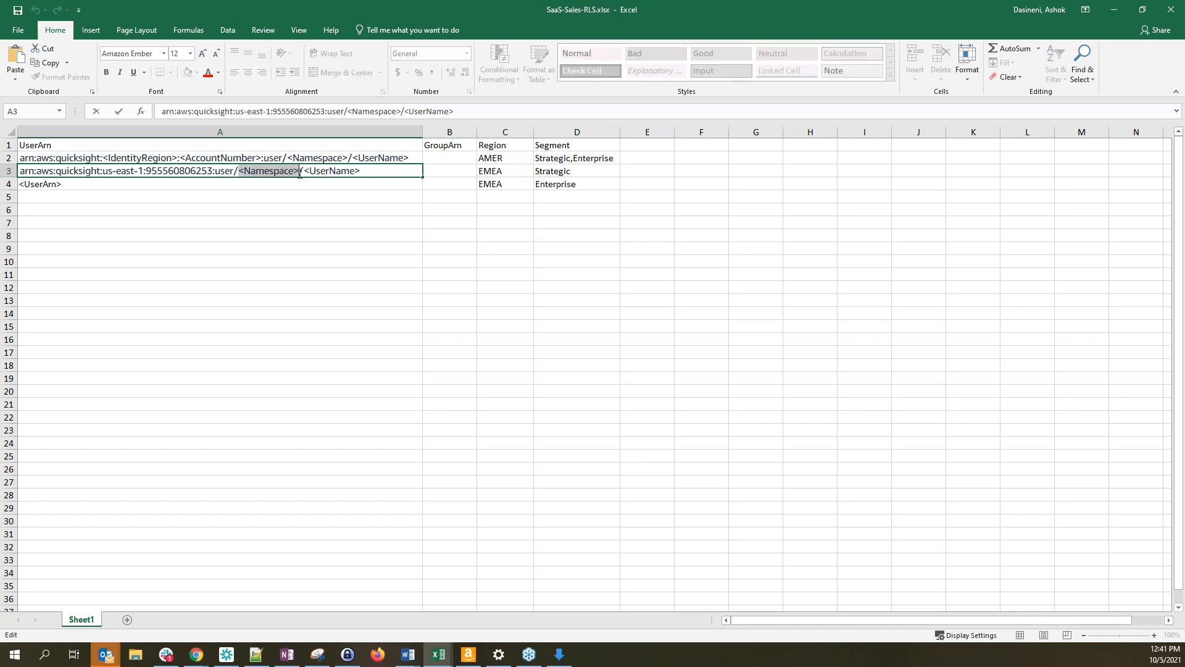
pyautogui.hotkey('alt', 'Tab')
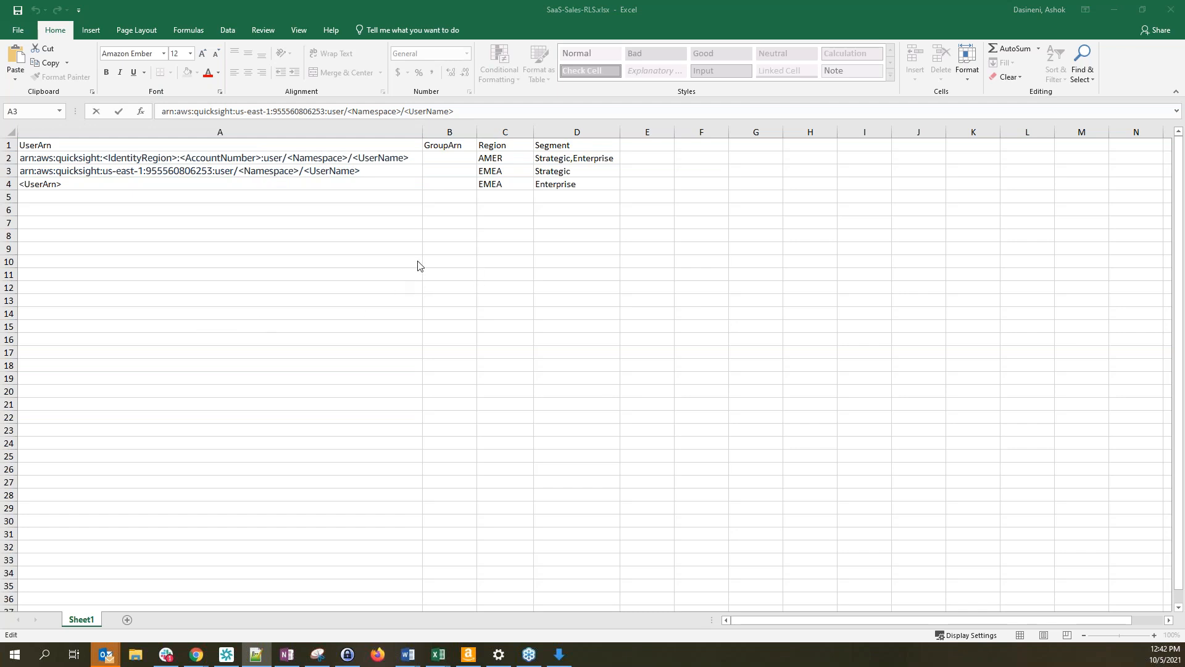
pyautogui.hotkey('alt', 'Tab')
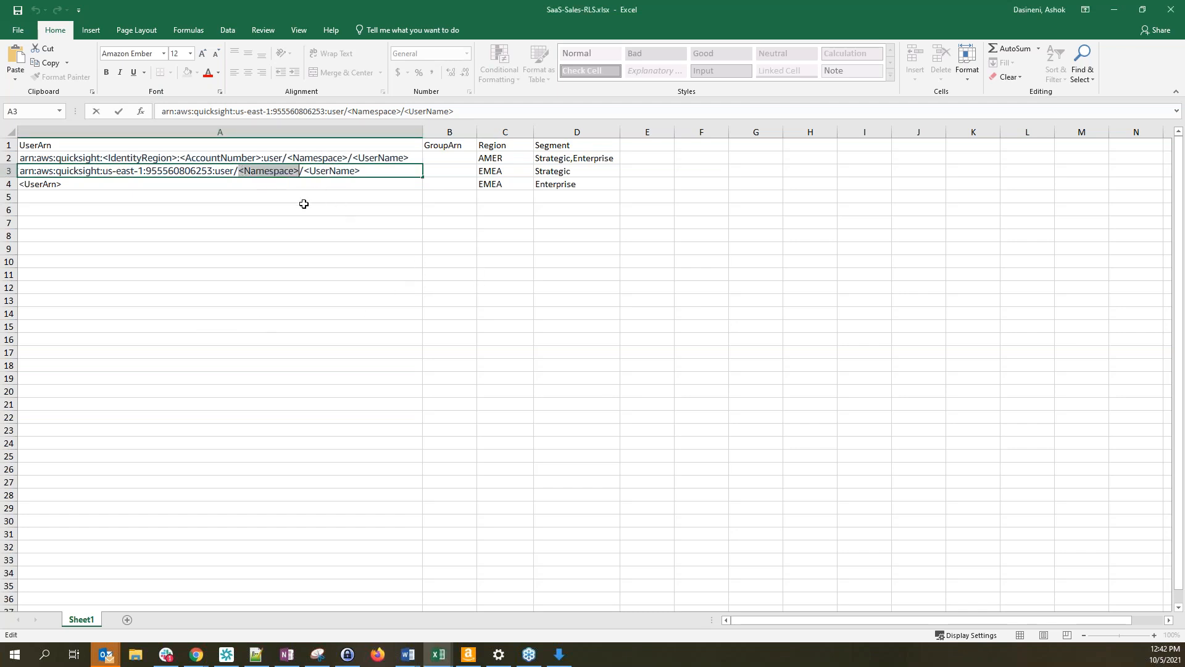
pyautogui.write('default')
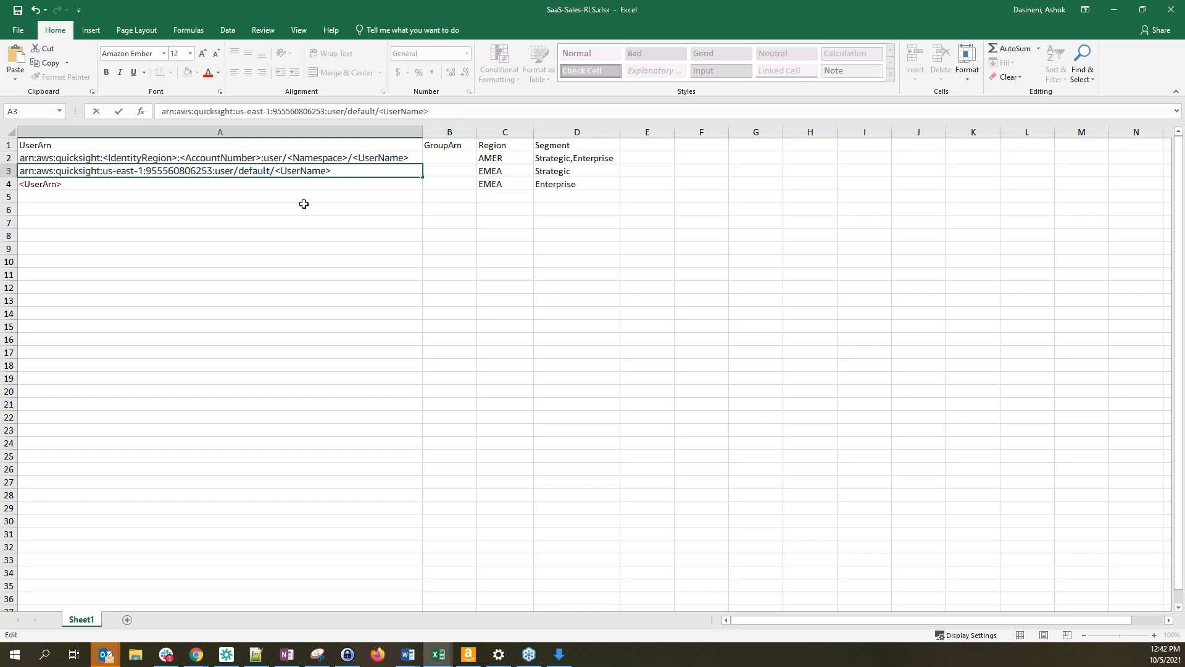
pyautogui.press('Return')
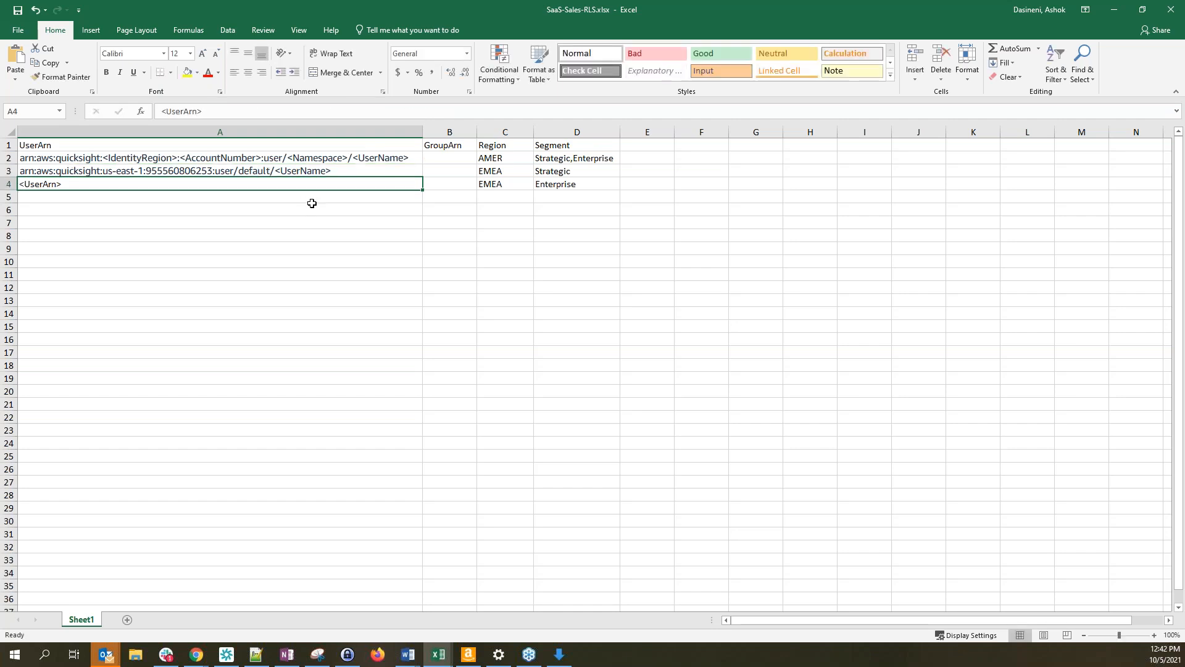
pyautogui.hotkey('alt', 'Tab')
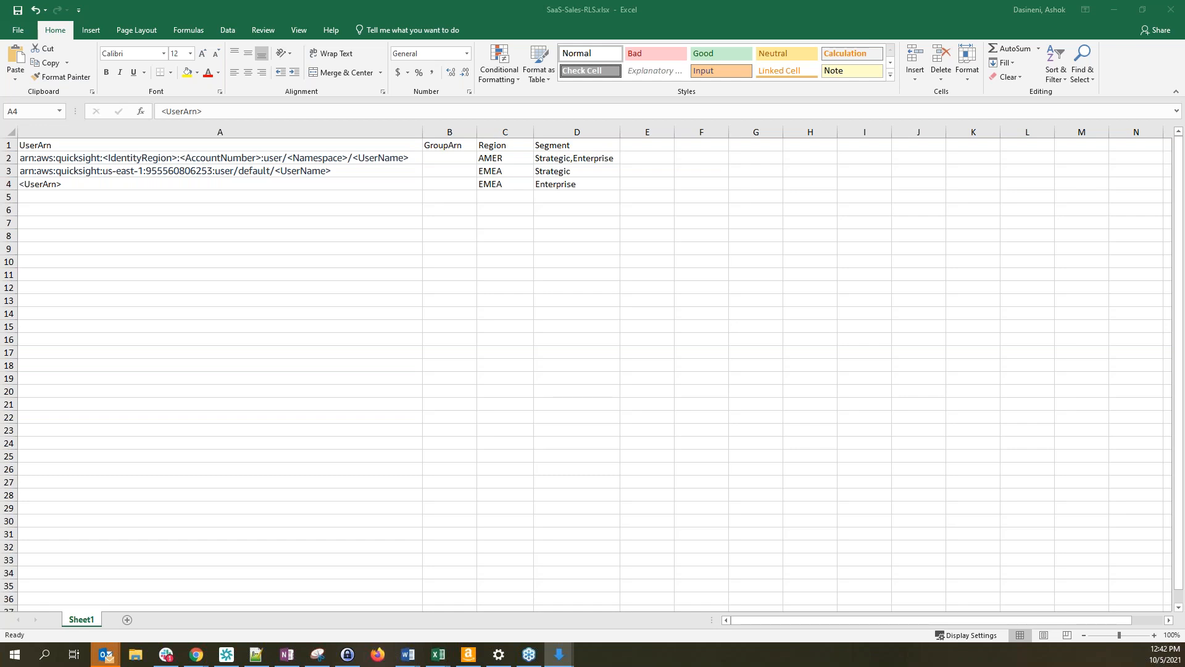
pyautogui.hotkey('alt', 'Tab')
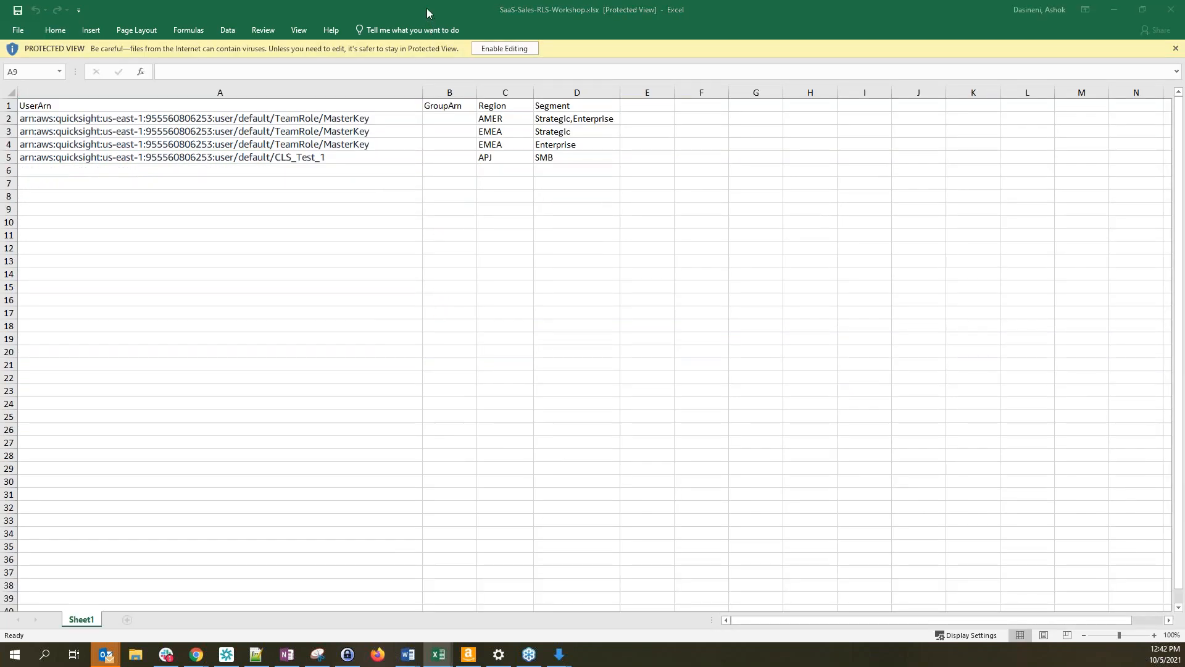
pyautogui.moveTo(428, 12); pyautogui.dragTo(428, 0)
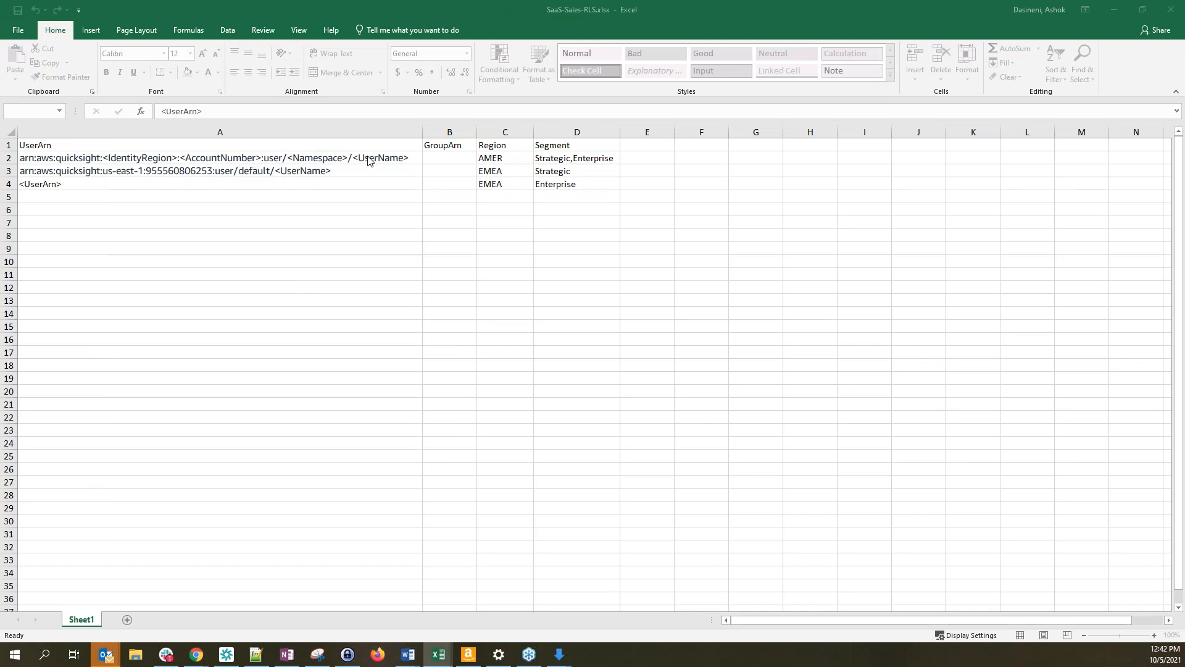
pyautogui.click(349, 175)
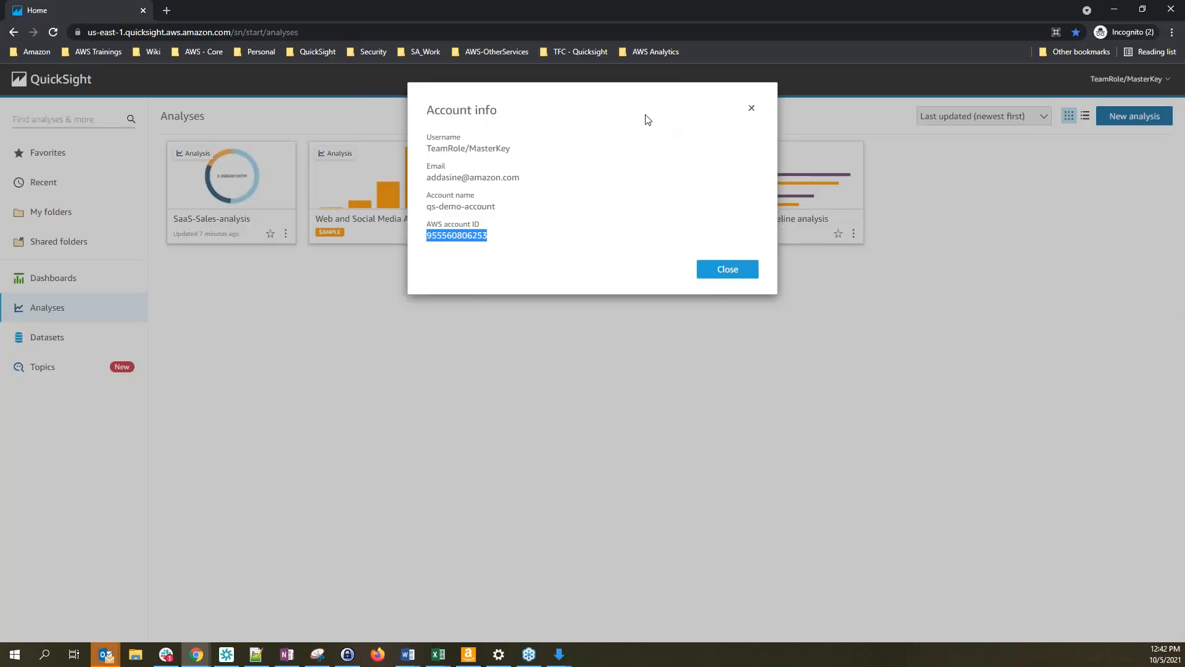
# Copy the admin username from QuickSight's Account info details
pyautogui.click(752, 108)
pyautogui.click(1122, 82)
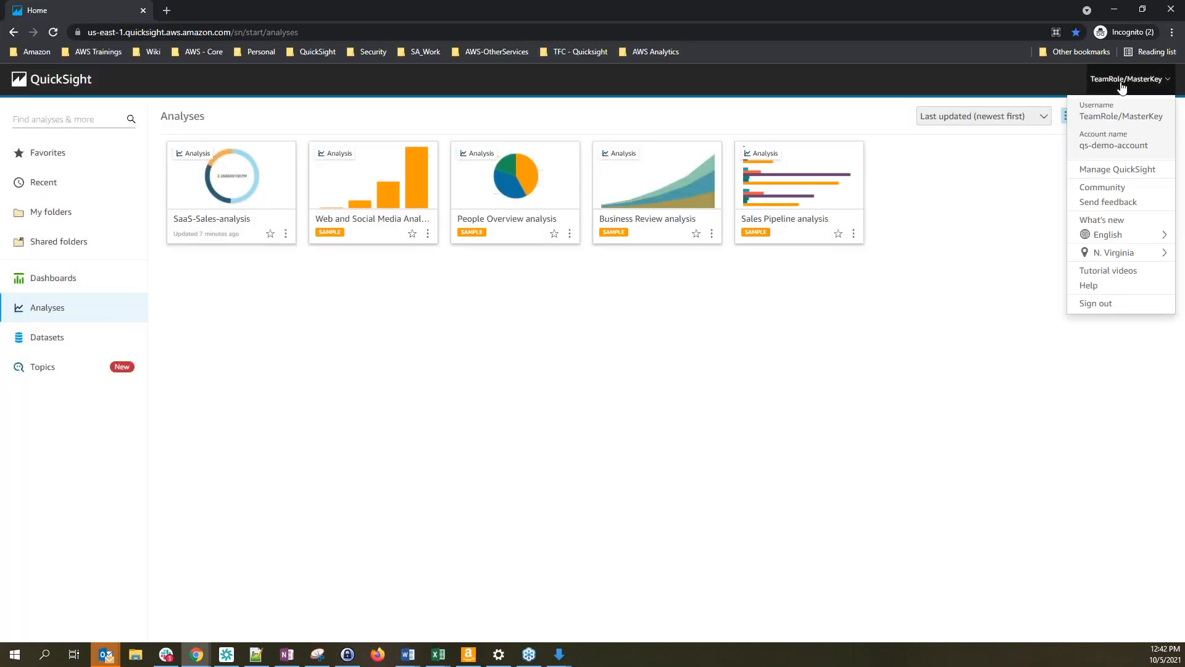
pyautogui.click(1121, 119)
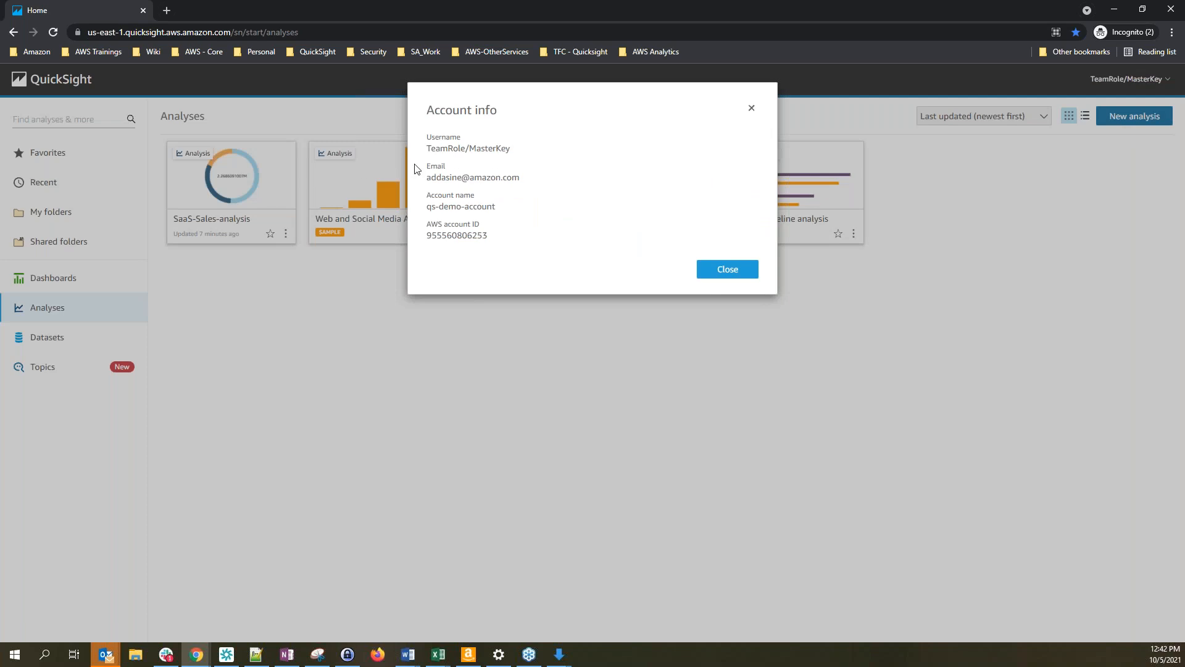
pyautogui.moveTo(517, 151); pyautogui.dragTo(433, 152)
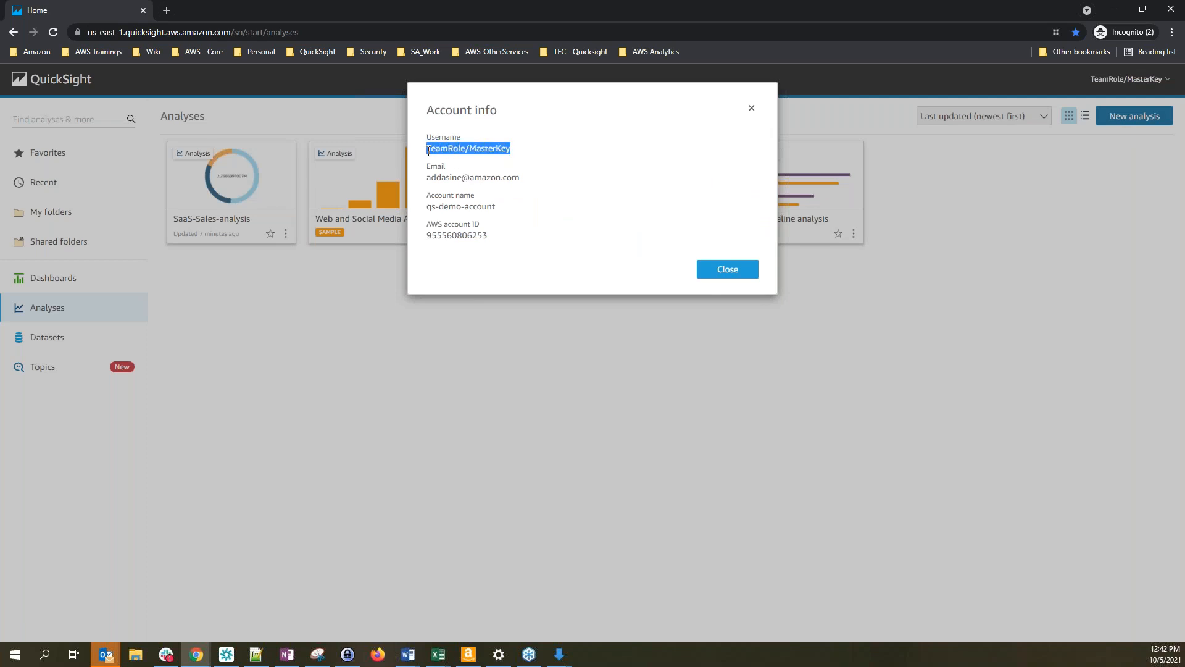
pyautogui.rightClick(486, 150)
pyautogui.click(515, 159)
# Select the <UserName> placeholder in cell A3's ARN in Excel
pyautogui.hotkey('alt', 'Tab')
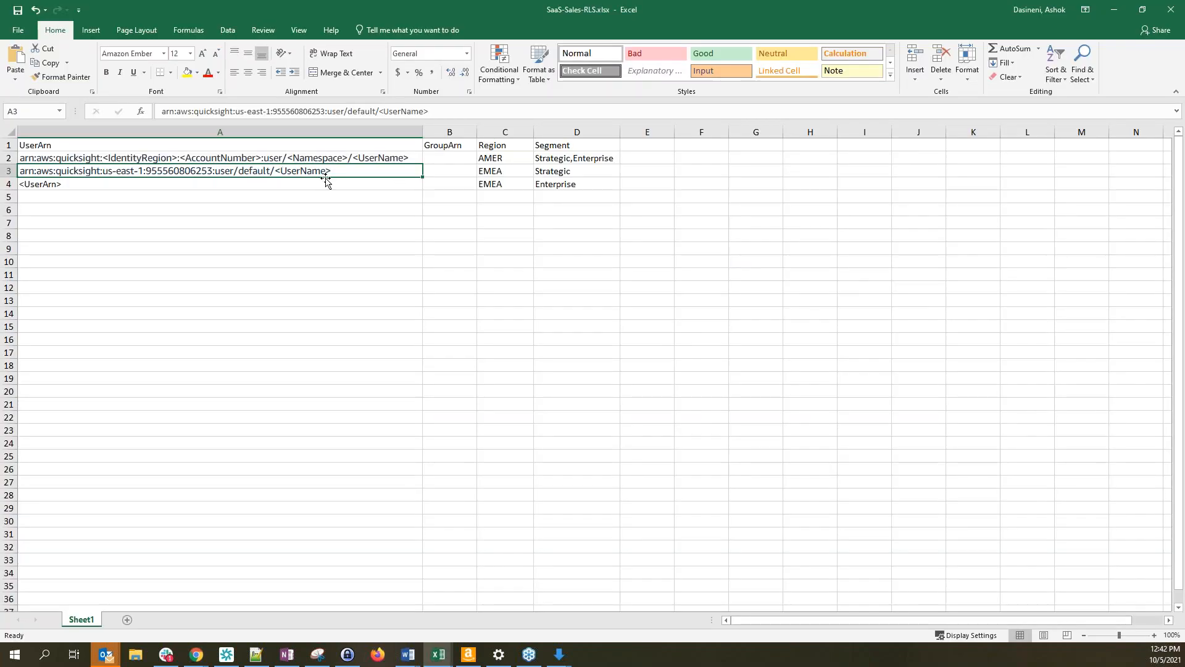
pyautogui.doubleClick(322, 171)
pyautogui.moveTo(331, 170); pyautogui.dragTo(281, 170)
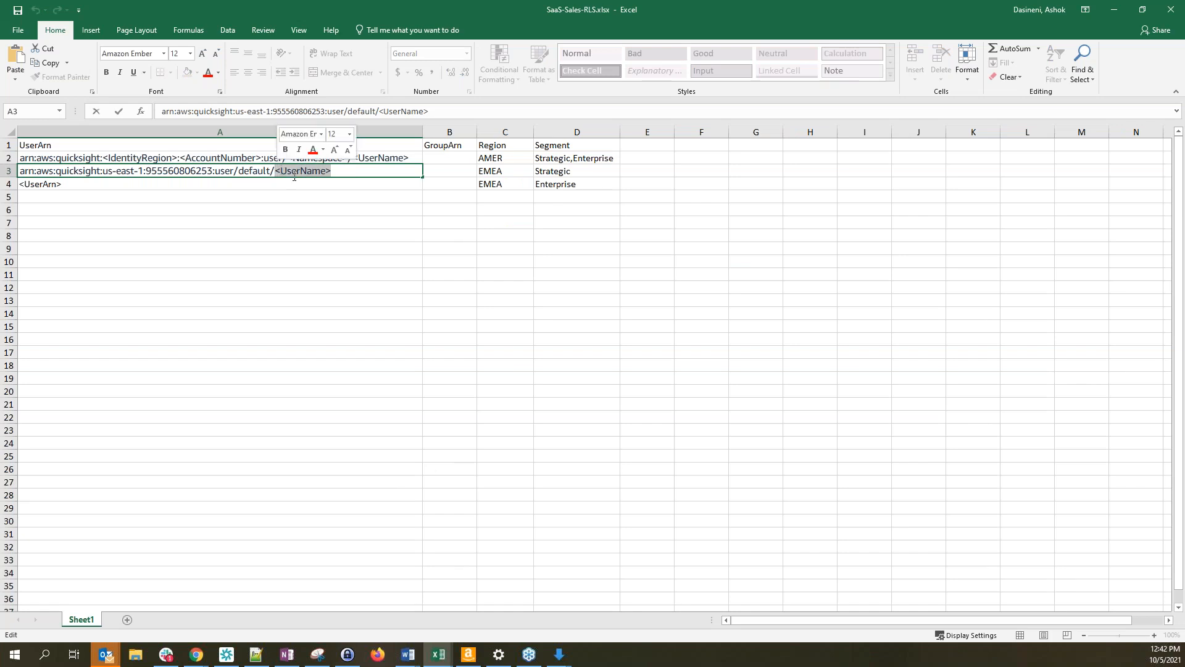
# Paste the admin username over <UserName> in A3, completing the ARN
pyautogui.hotkey('ctrl', 'v')
pyautogui.click(330, 194)
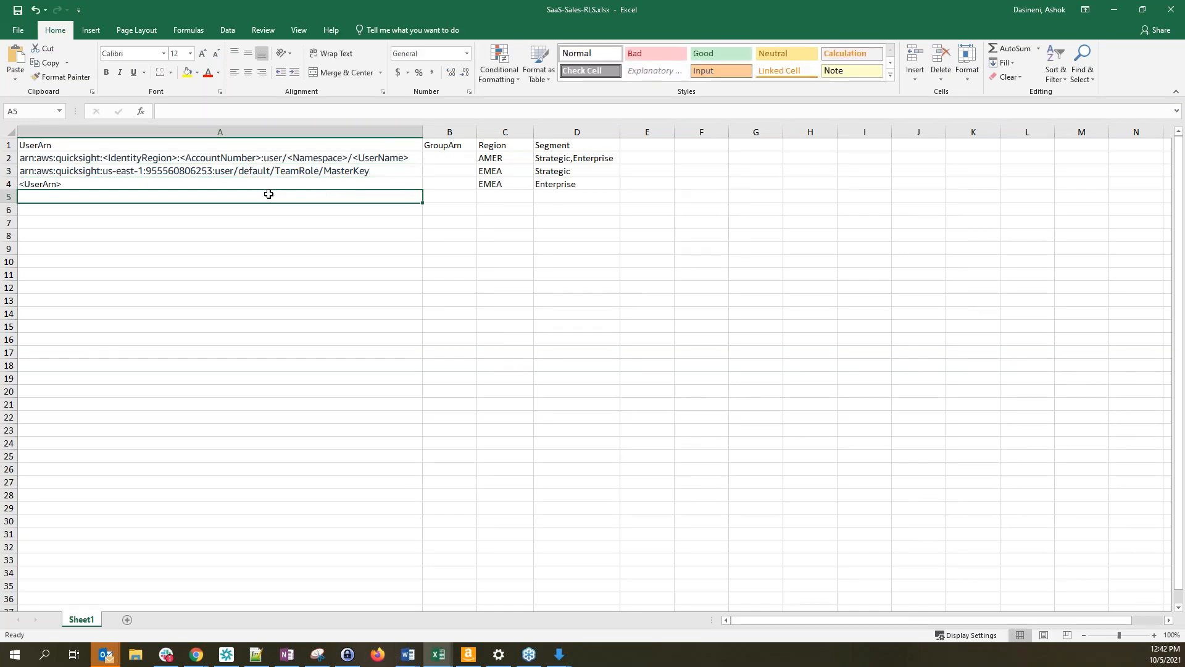
pyautogui.click(62, 161)
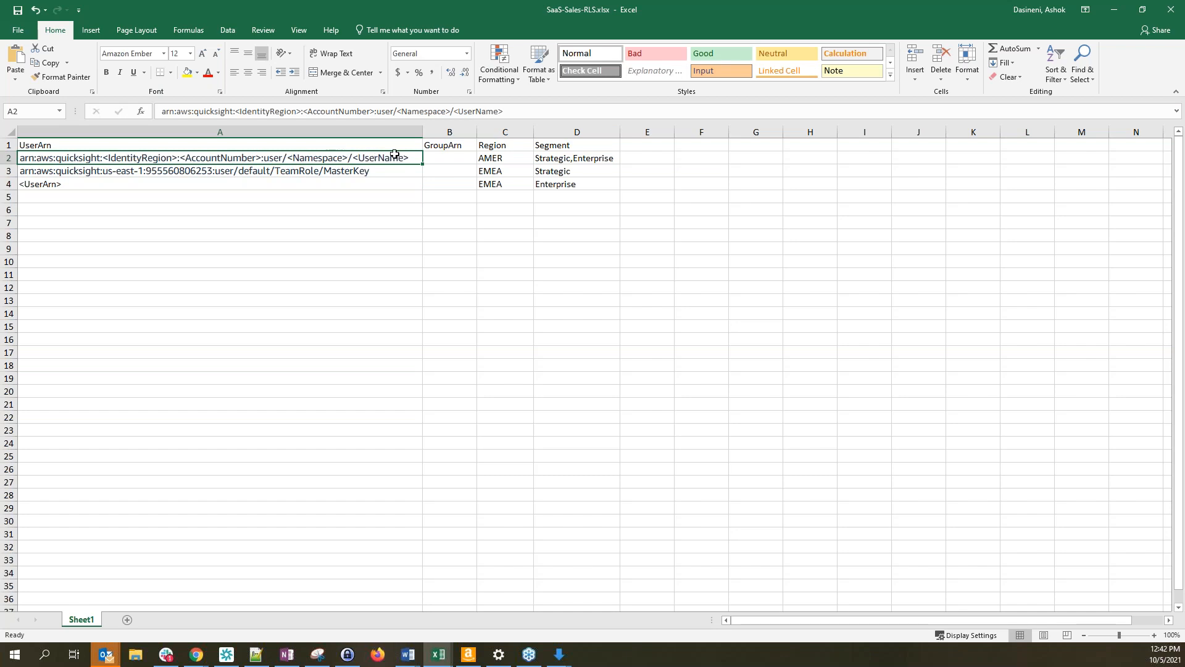
pyautogui.click(146, 172)
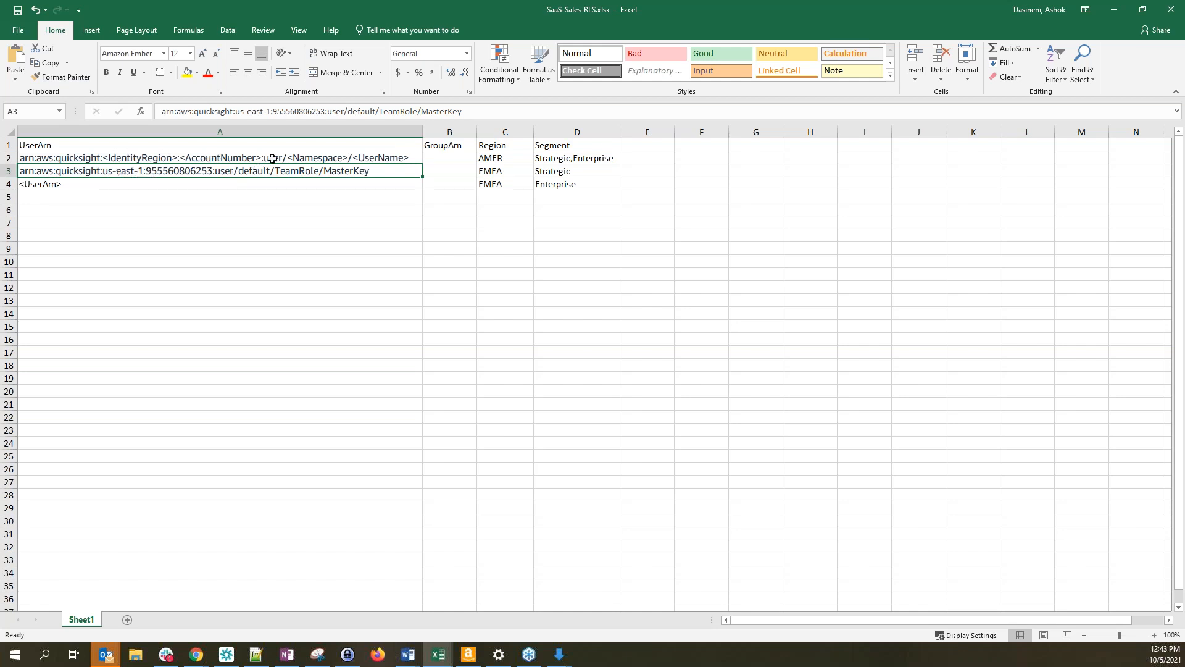
pyautogui.doubleClick(250, 171)
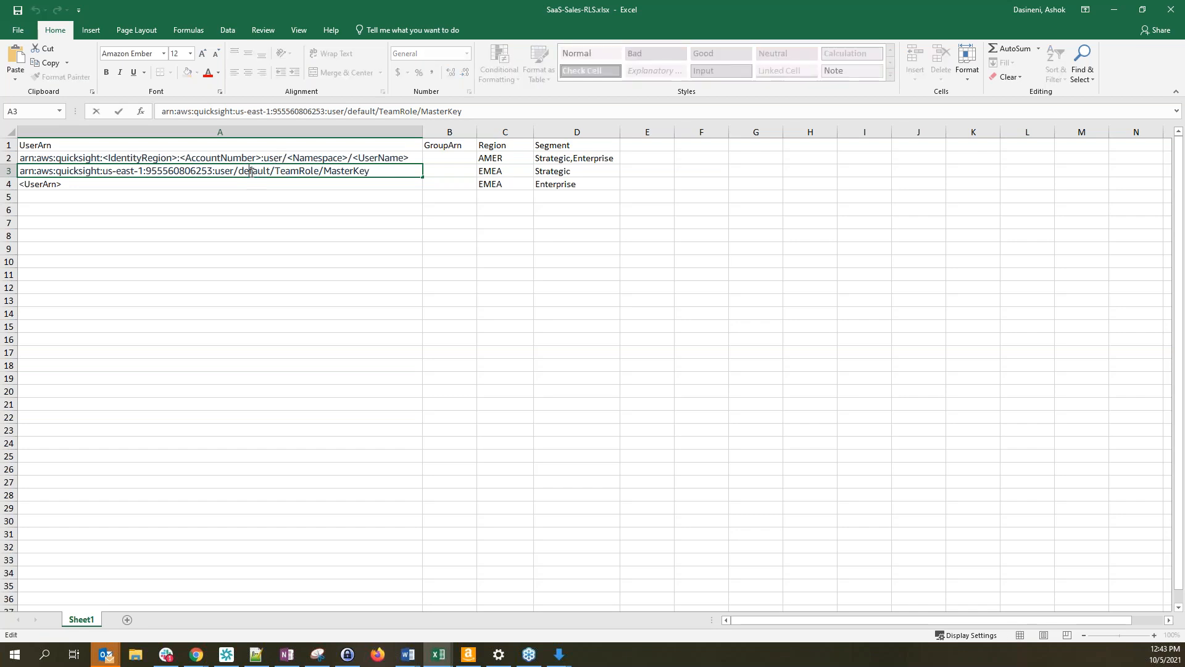
pyautogui.moveTo(276, 171); pyautogui.dragTo(385, 168)
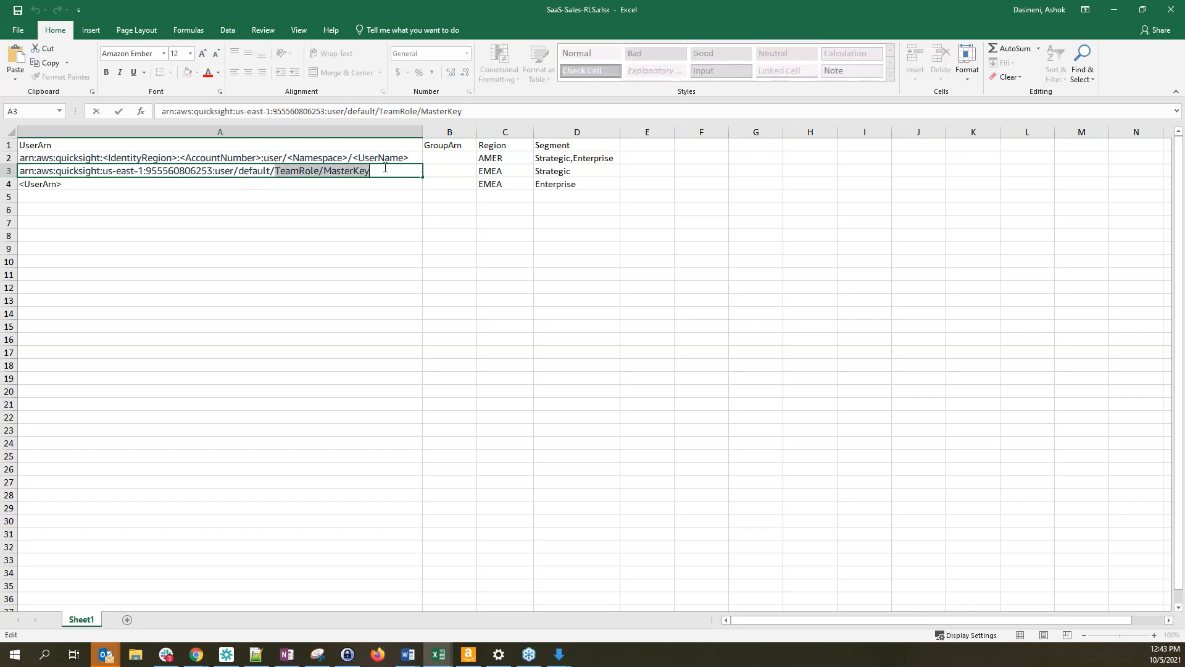
pyautogui.click(376, 205)
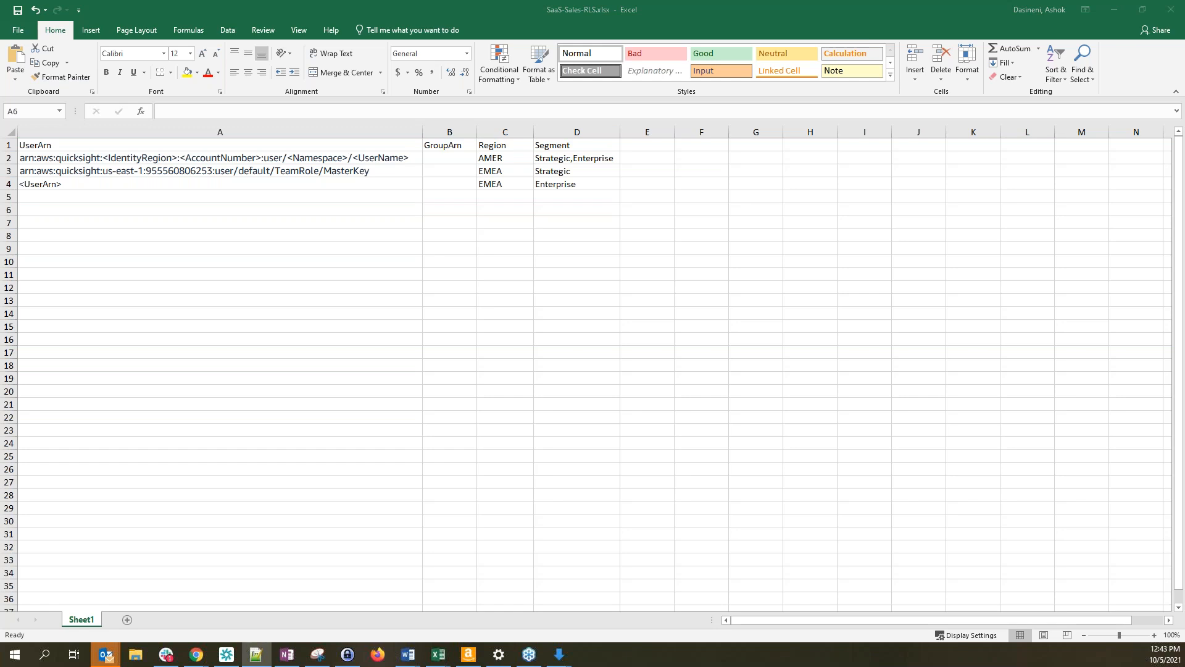
# Copy the completed ARN from A3 into cells A2 and A4
pyautogui.click(309, 173)
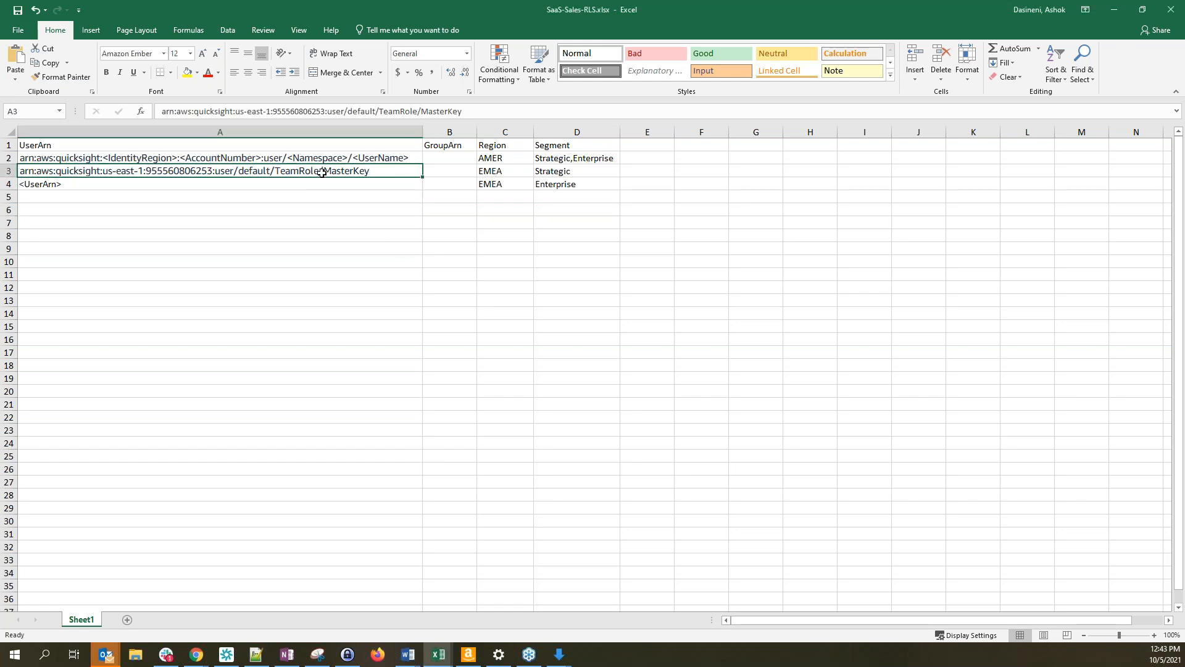
pyautogui.hotkey('ctrl', 'c')
pyautogui.click(311, 157)
pyautogui.hotkey('ctrl', 'v')
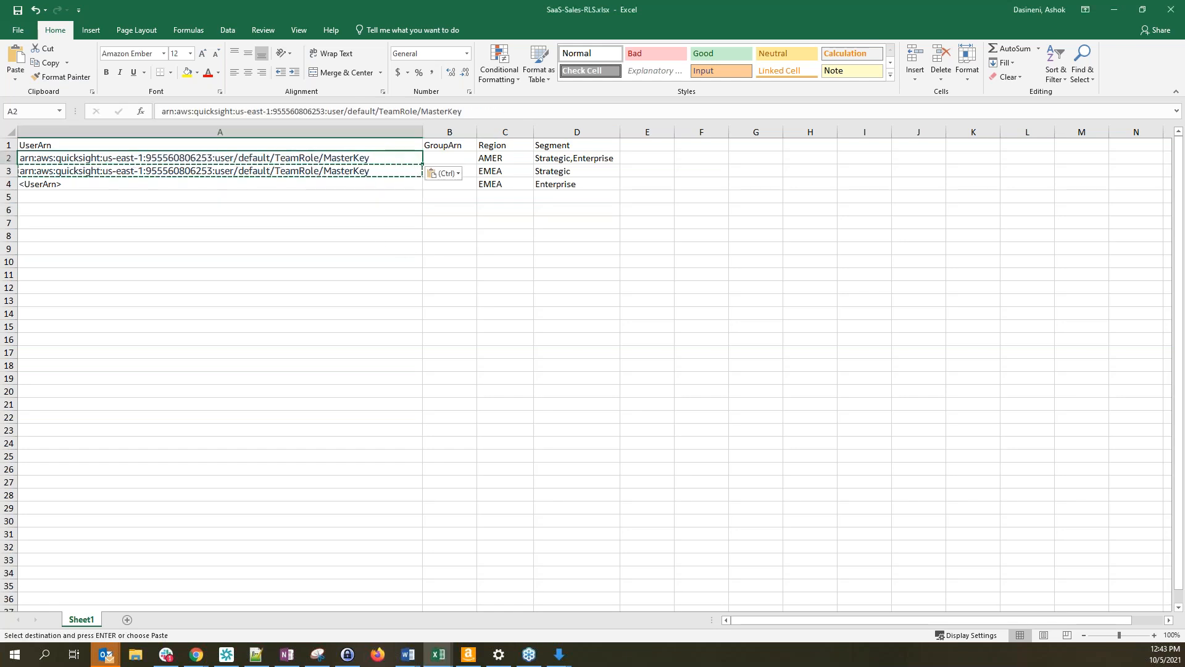
pyautogui.click(339, 185)
pyautogui.hotkey('ctrl', 'v')
pyautogui.click(336, 260)
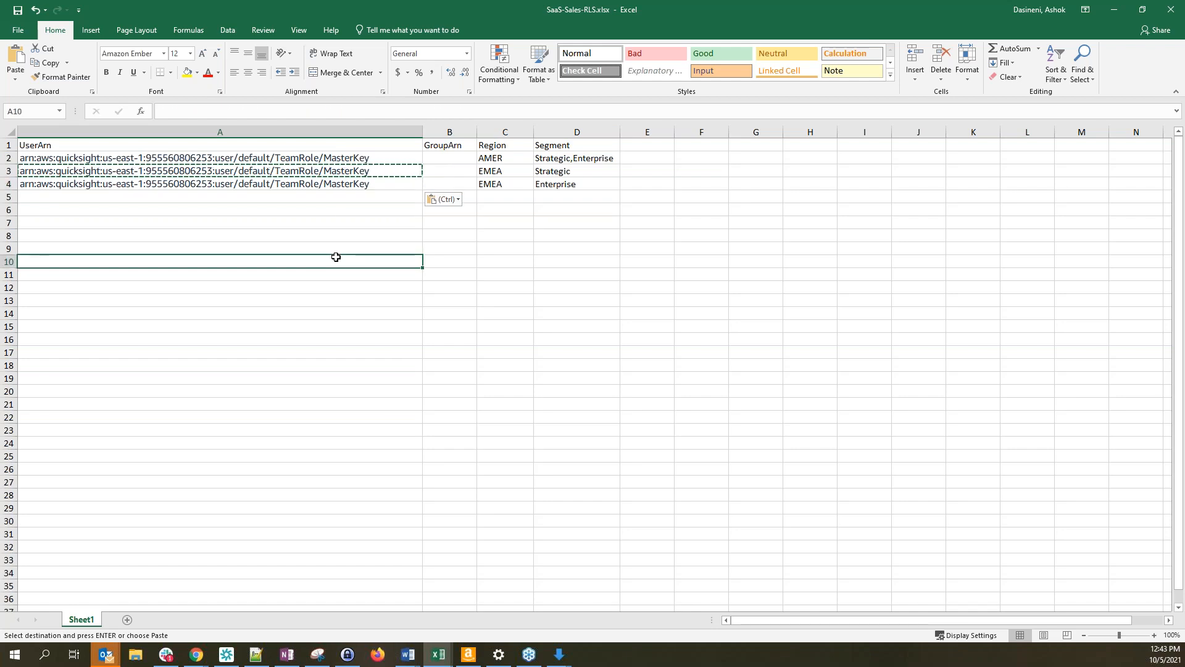
pyautogui.press('Escape')
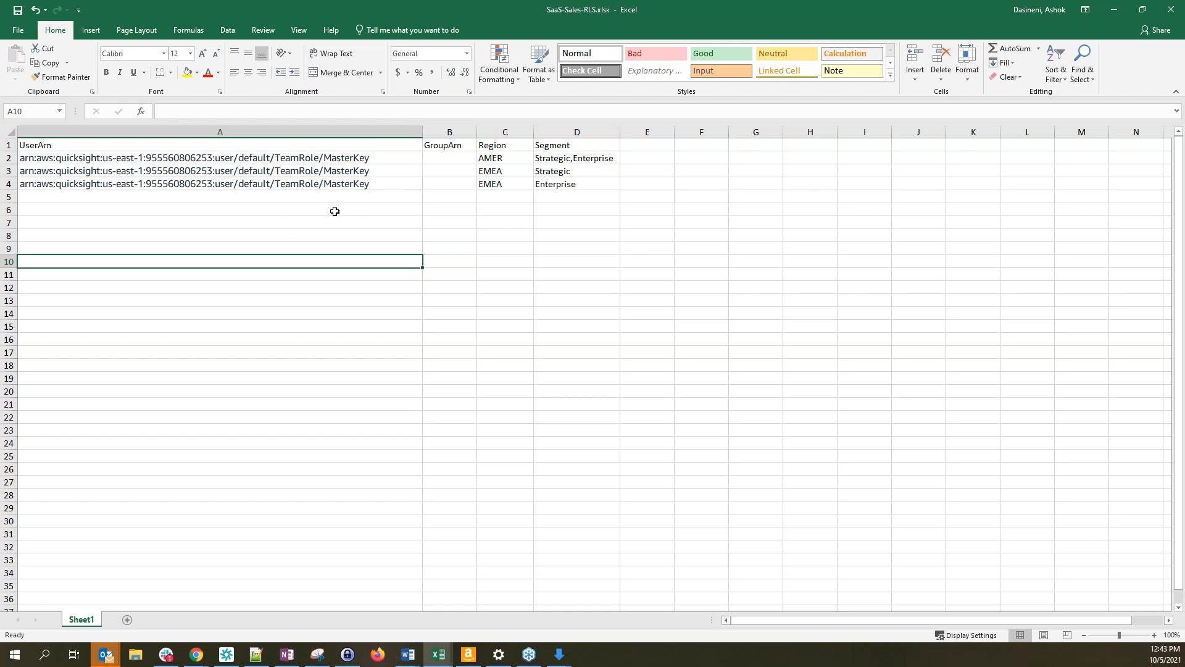
pyautogui.click(175, 162)
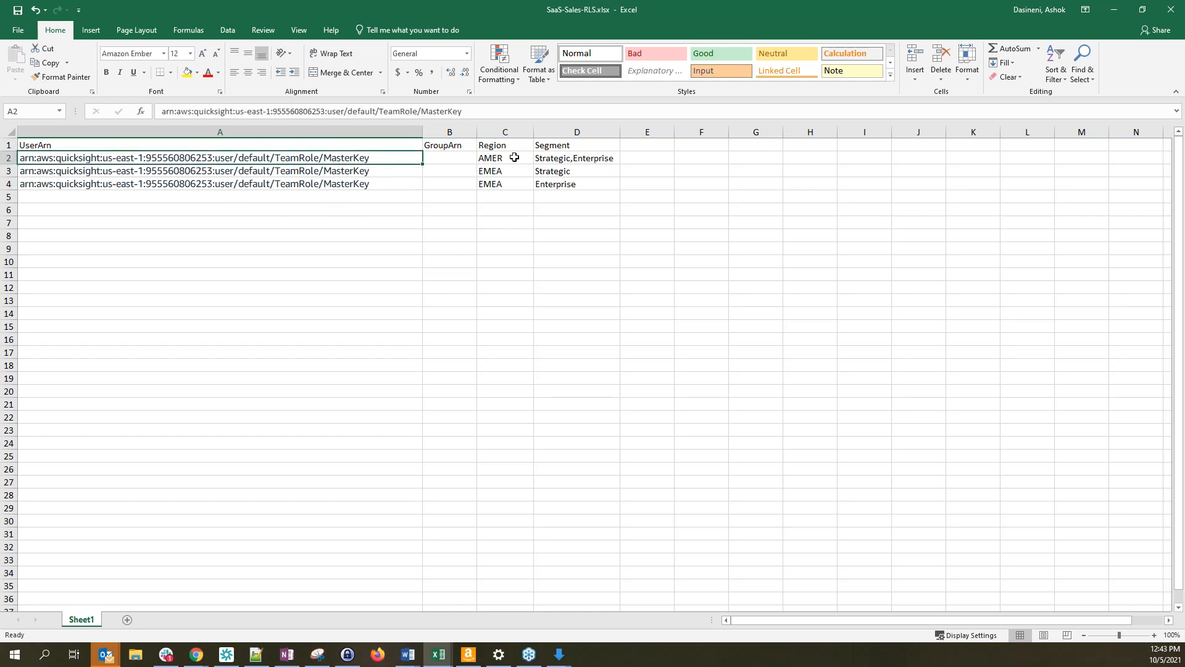
pyautogui.click(497, 147)
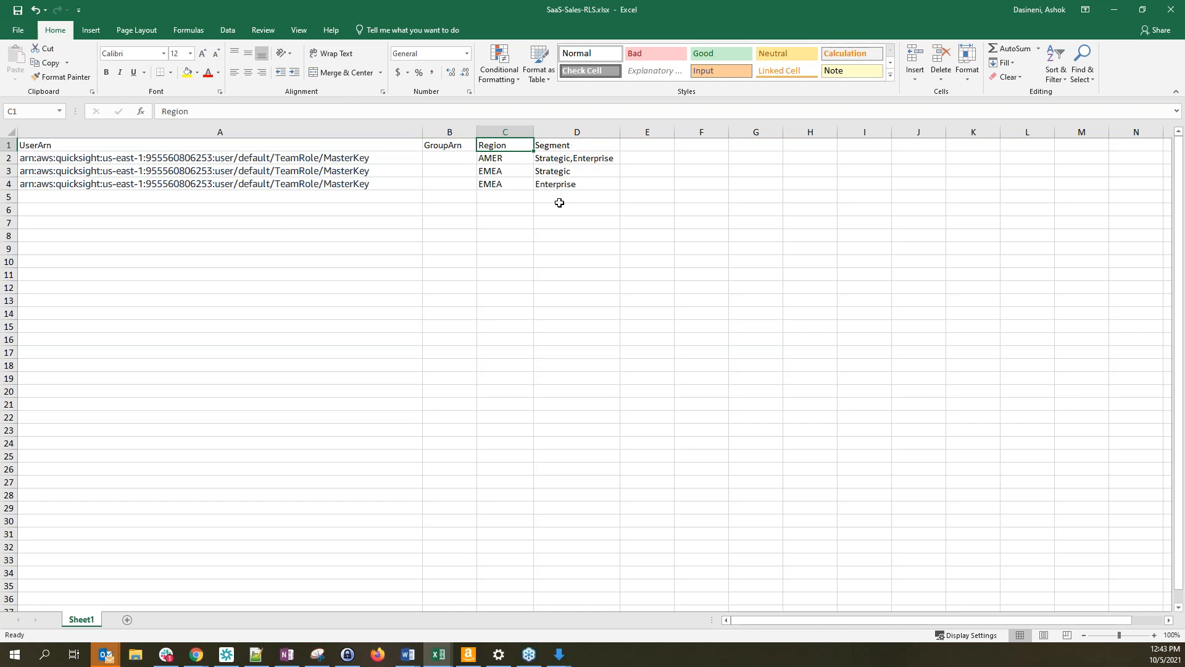
pyautogui.click(351, 158)
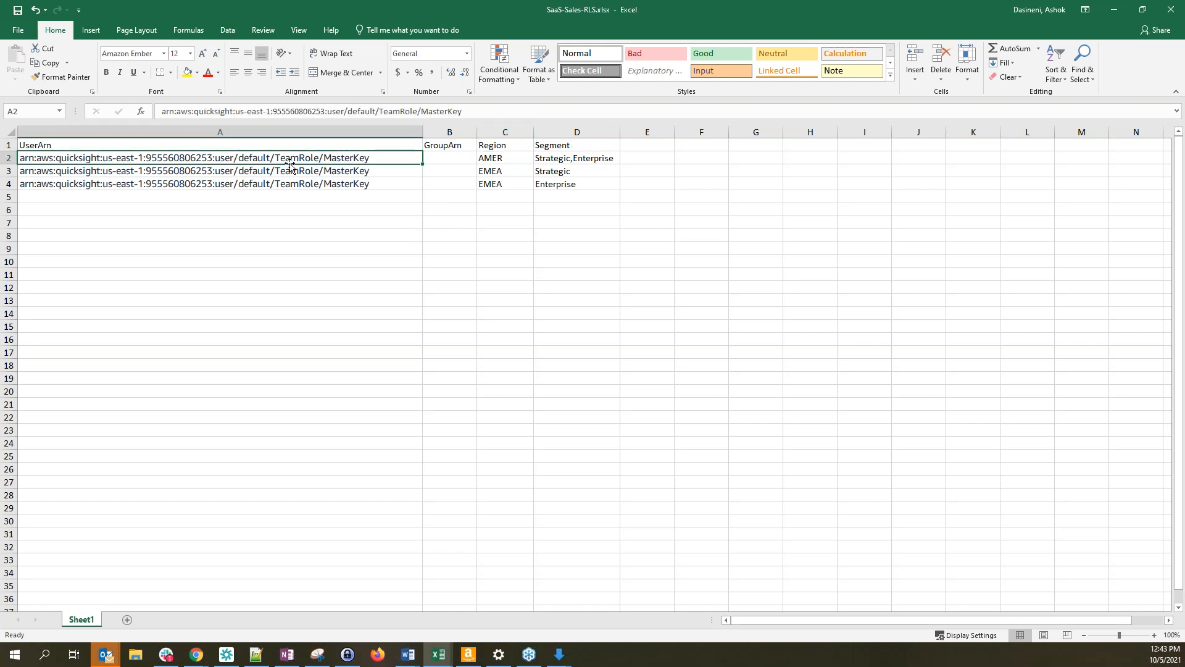
pyautogui.click(506, 162)
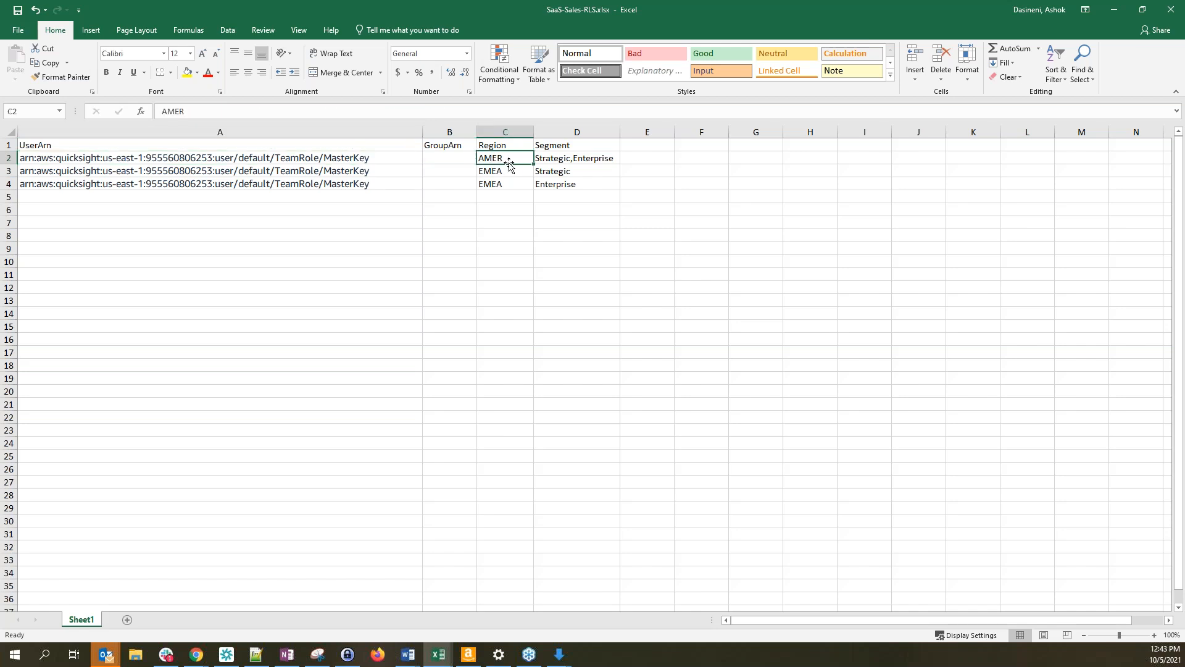
pyautogui.click(560, 159)
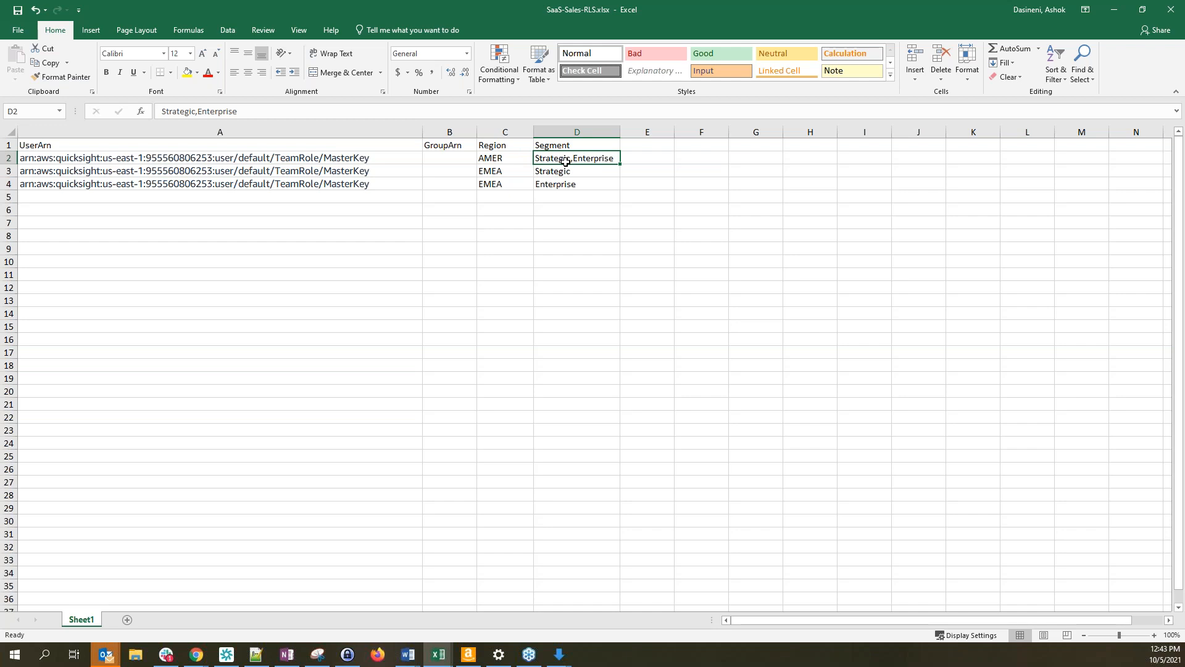
pyautogui.click(510, 173)
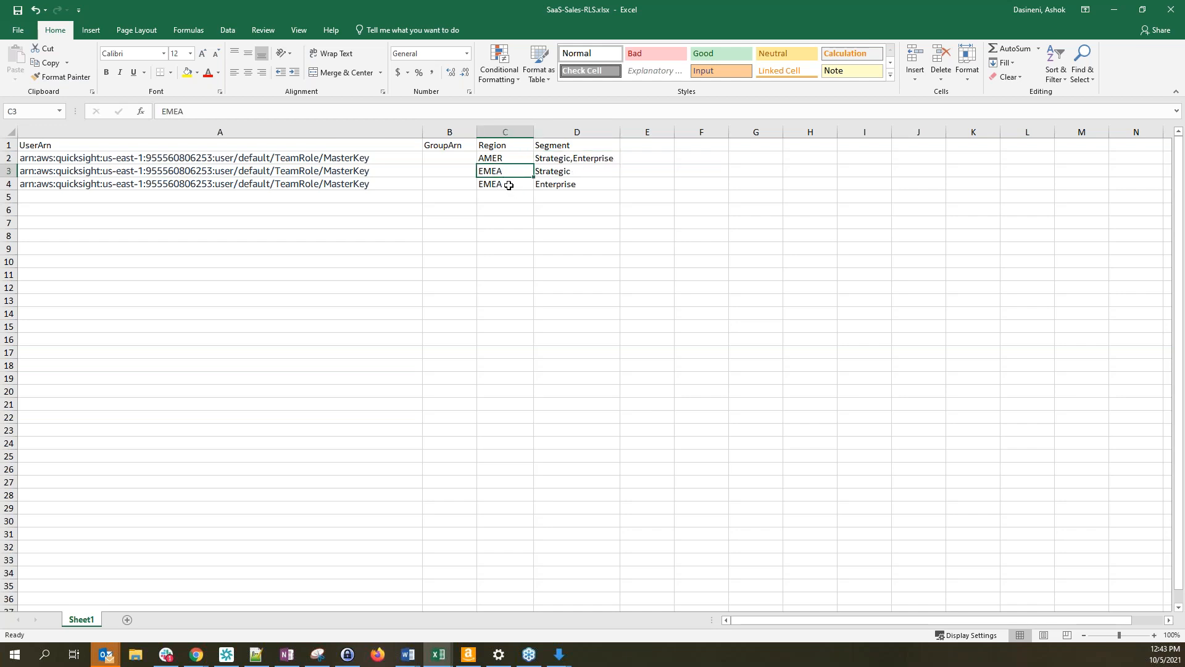
pyautogui.click(560, 173)
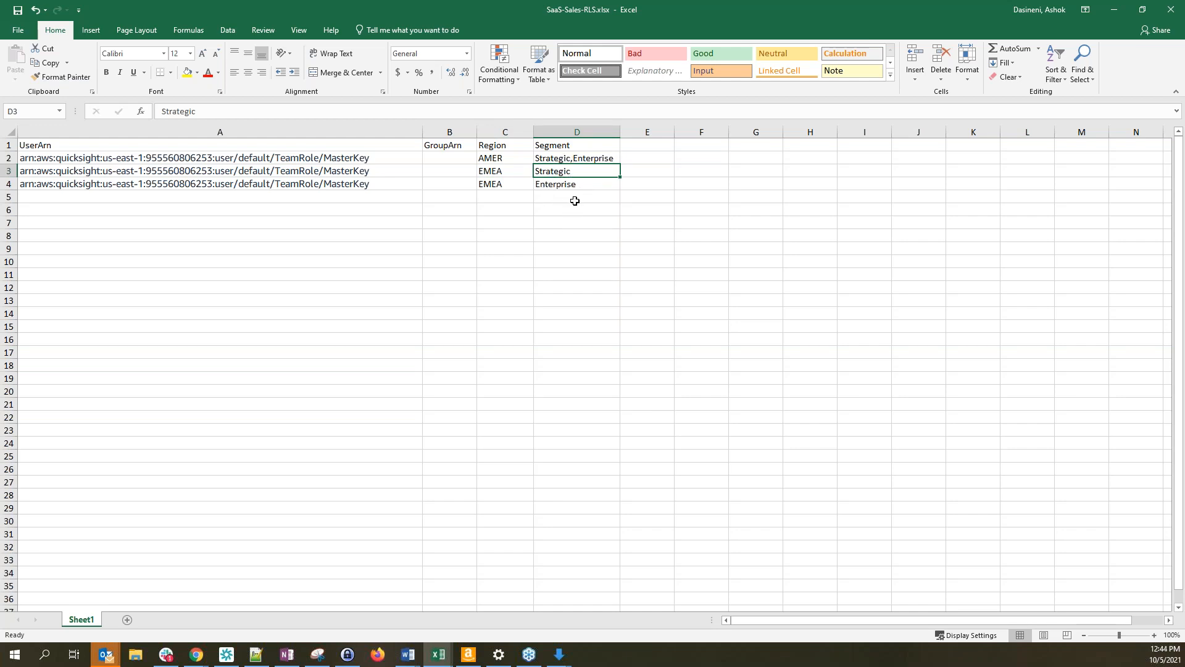
pyautogui.click(134, 159)
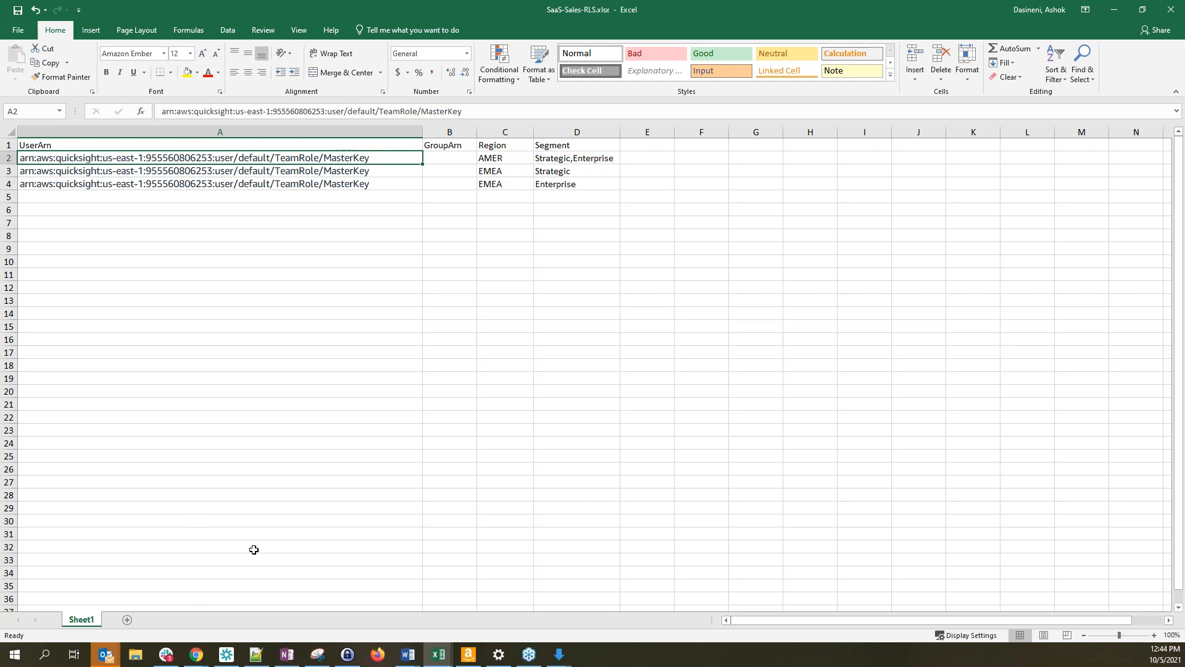
# In the admin QuickSight window, open Manage QuickSight and select the Test_Reader username
pyautogui.click(195, 654)
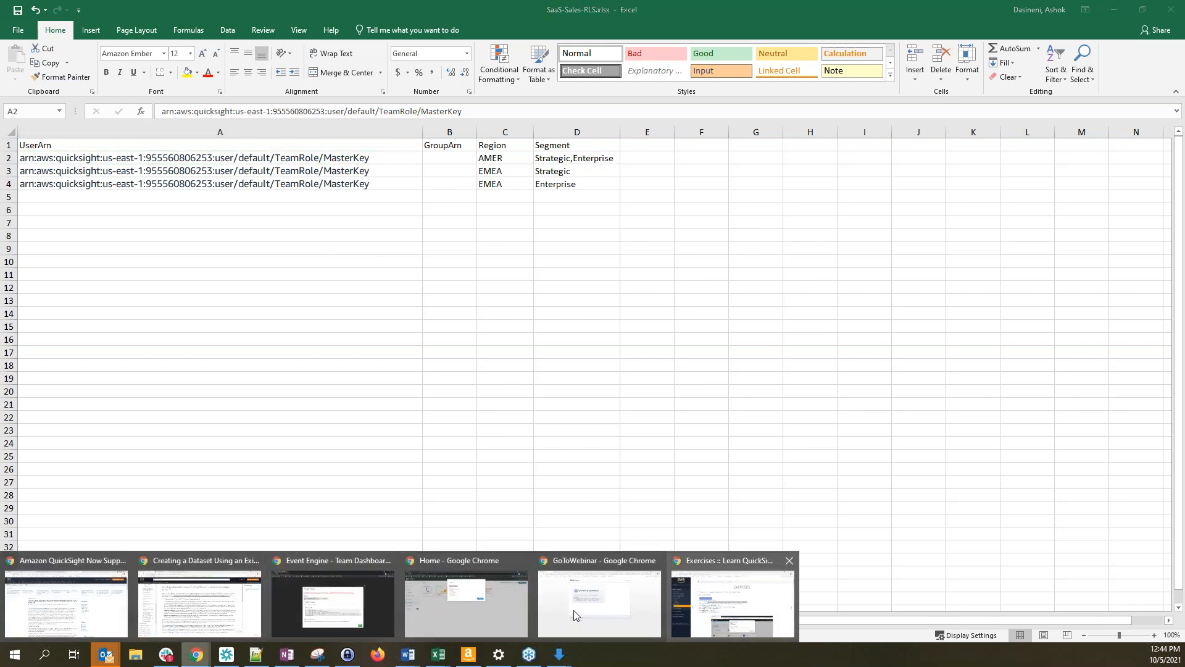
pyautogui.click(468, 610)
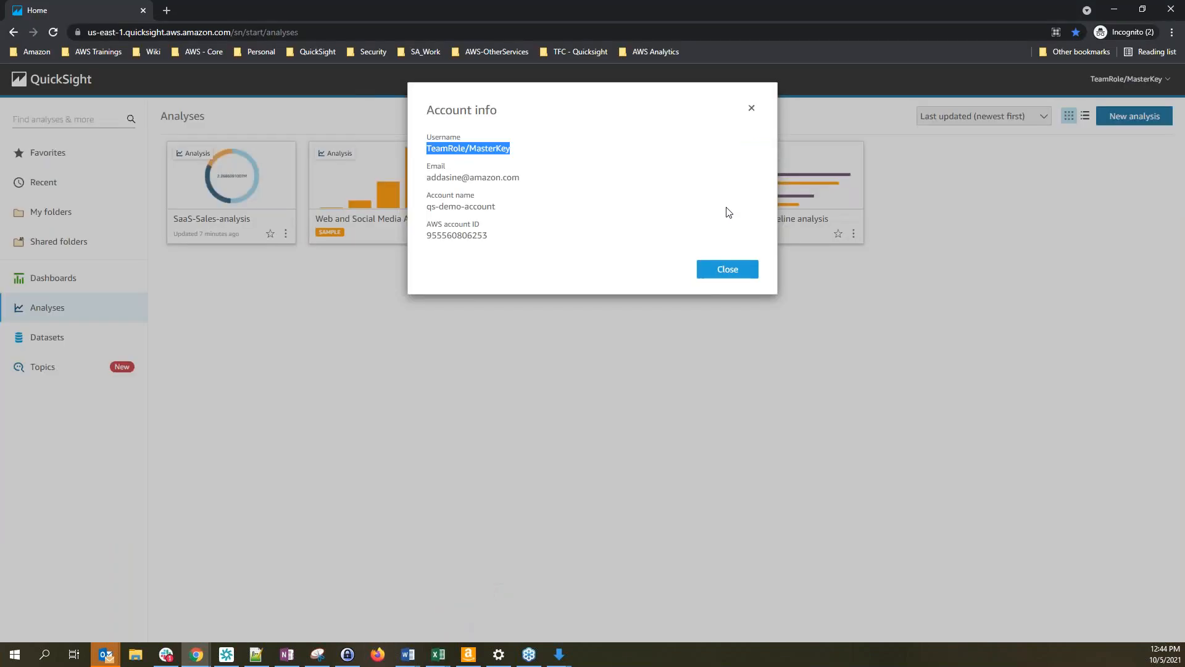
pyautogui.click(751, 108)
pyautogui.click(1127, 79)
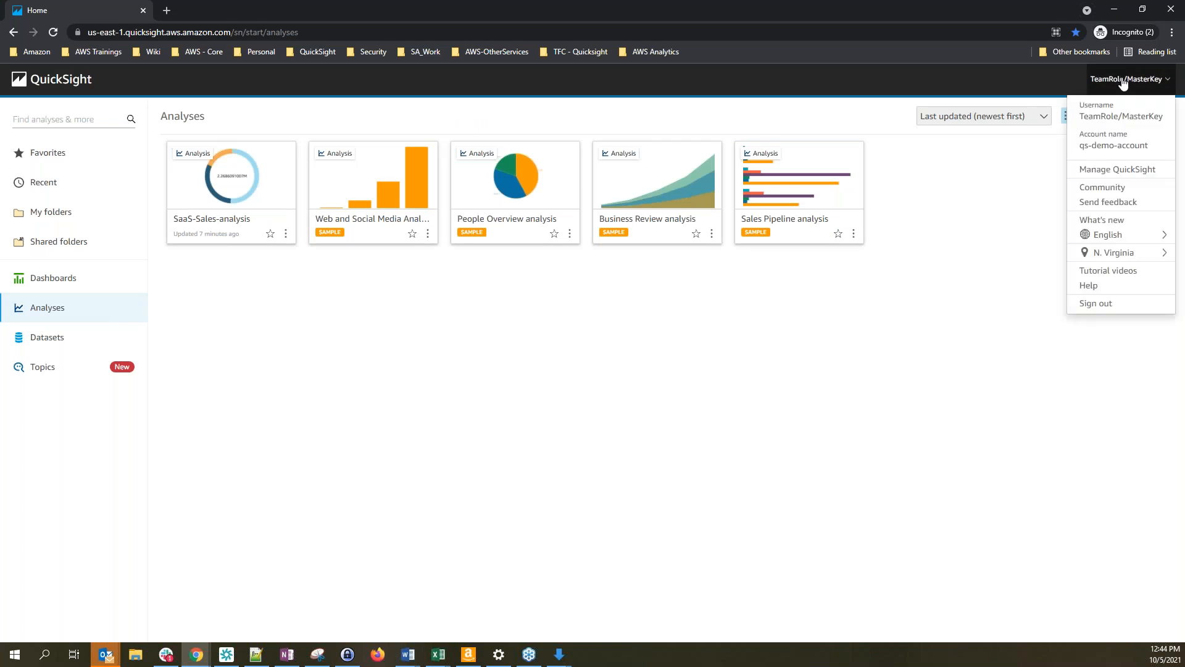
pyautogui.click(1119, 172)
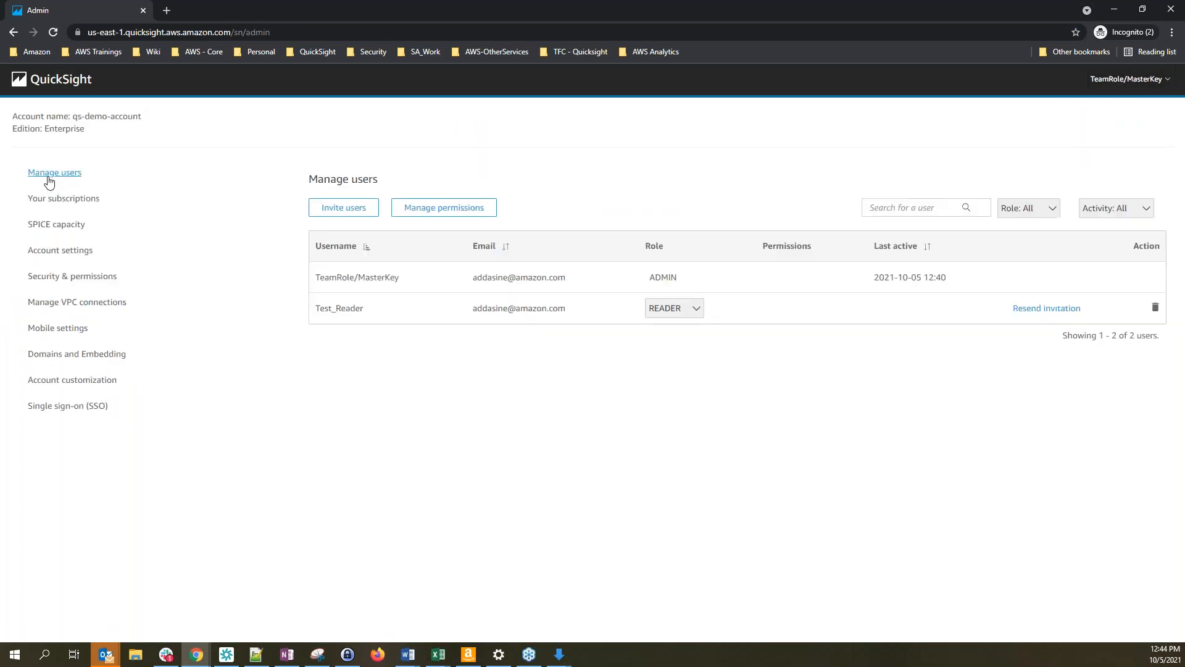
pyautogui.moveTo(315, 308); pyautogui.dragTo(365, 311)
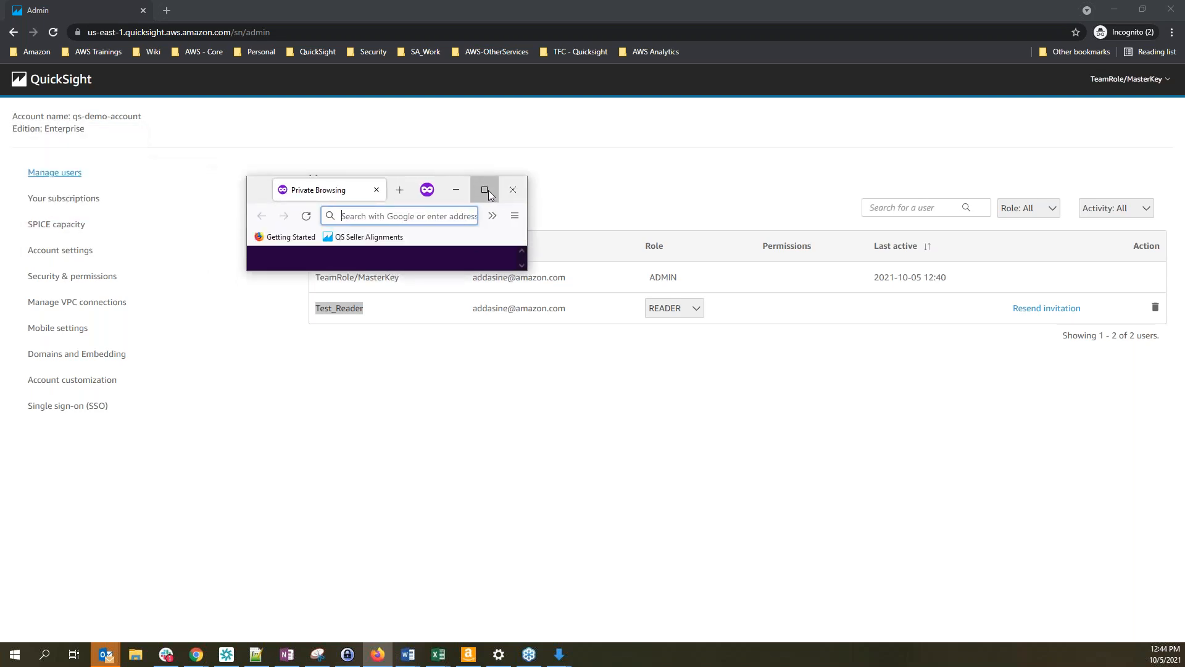
# Paste the e-mailed QuickSight invitation link into the maximized private Firefox window and open it
pyautogui.click(485, 190)
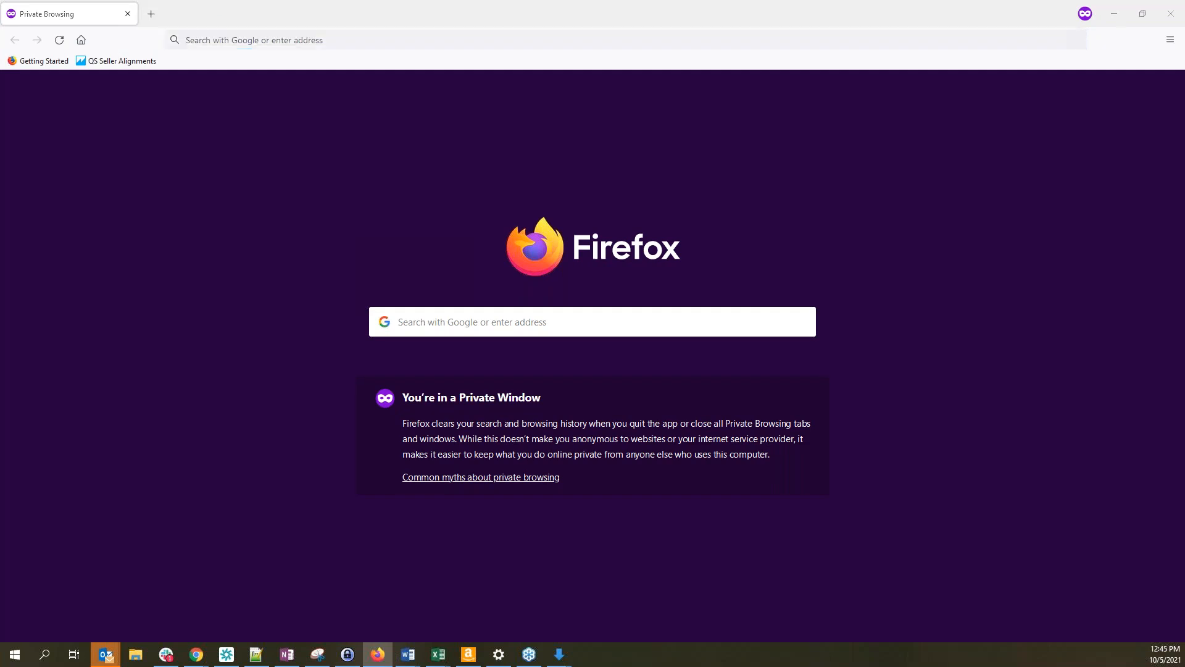
pyautogui.moveTo(75, 168); pyautogui.dragTo(667, 163)
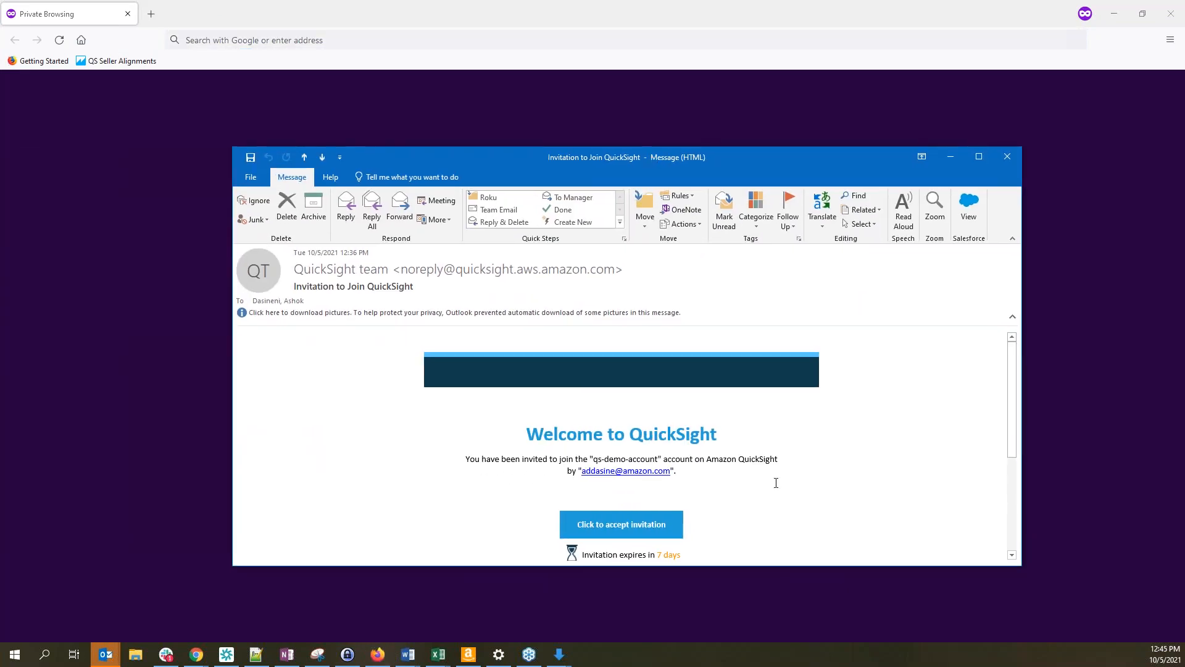
pyautogui.scroll(-4, 777, 483)
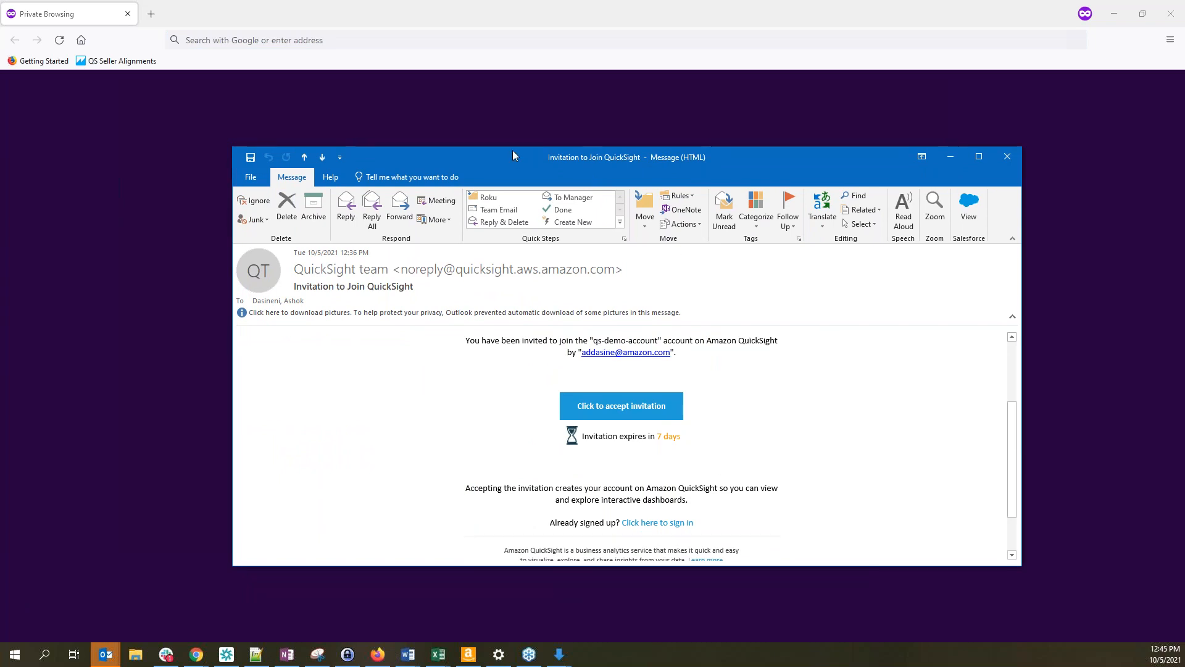
pyautogui.moveTo(580, 158); pyautogui.dragTo(0, 162)
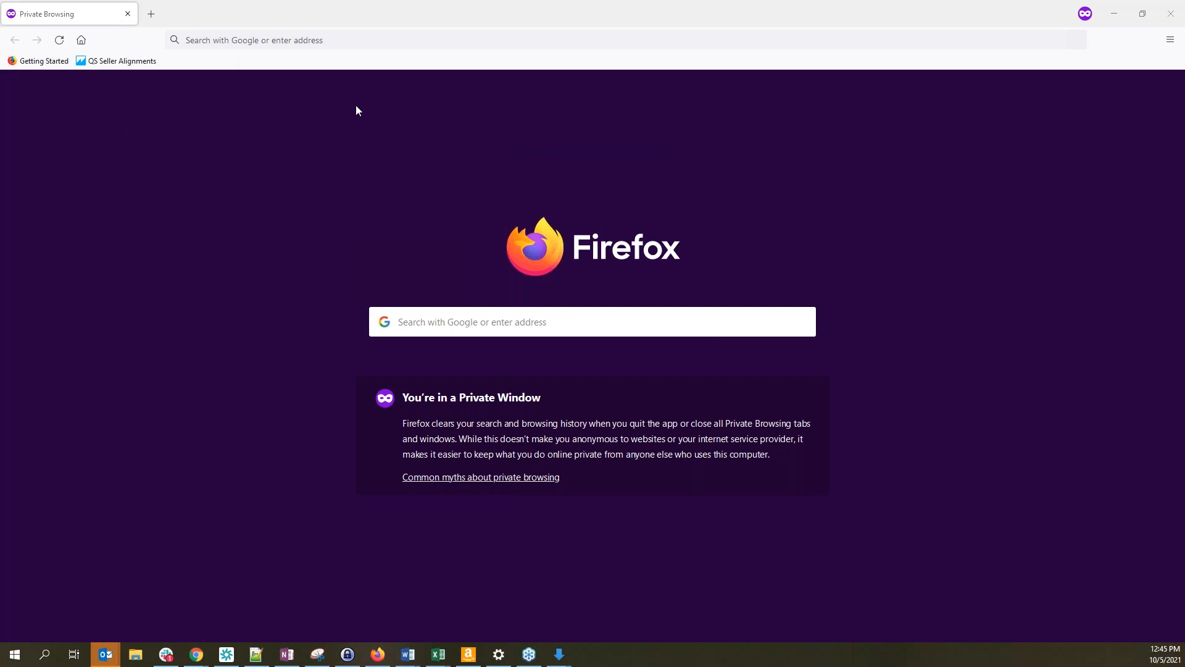
pyautogui.click(290, 36)
pyautogui.hotkey('ctrl', 'v')
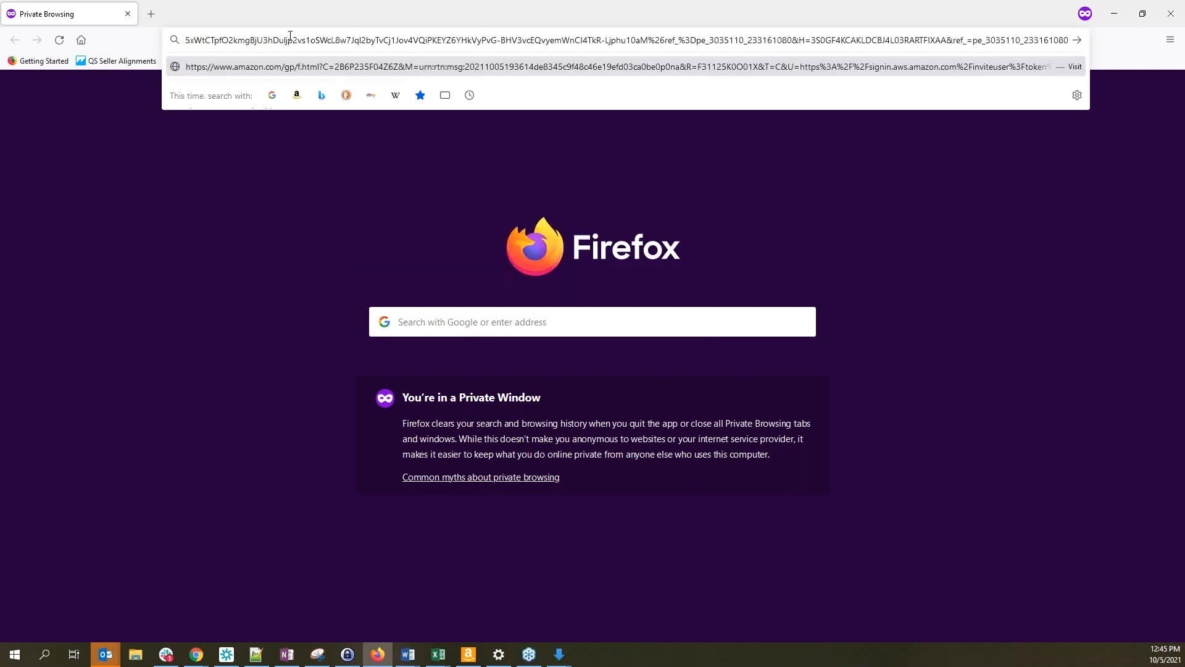
pyautogui.press('Return')
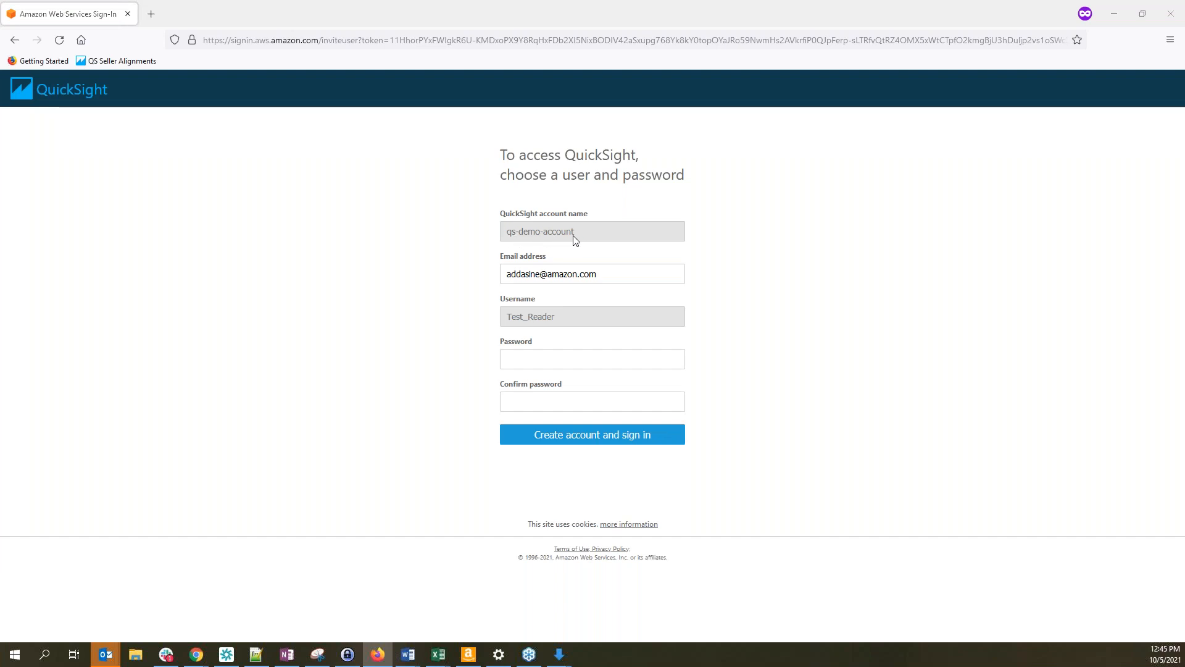
# Check the QuickSight account name in the admin session's Account info
pyautogui.hotkey('alt', 'Tab')
pyautogui.click(1130, 87)
pyautogui.click(1120, 128)
pyautogui.moveTo(495, 206); pyautogui.dragTo(409, 215)
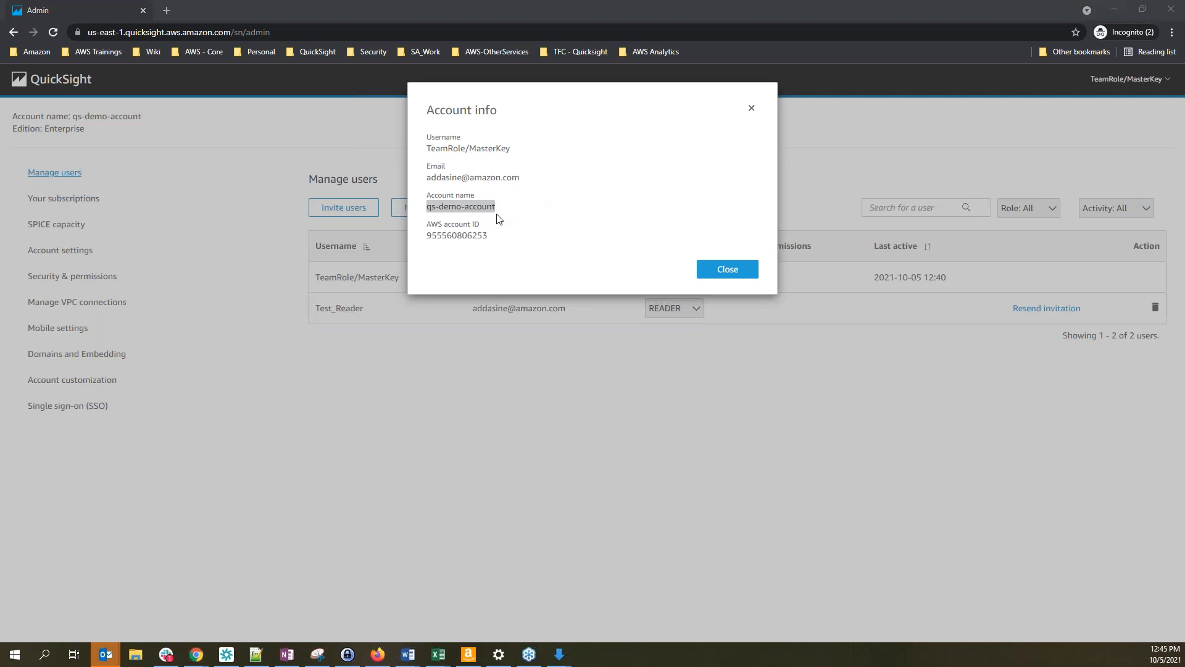
pyautogui.hotkey('alt', 'Tab')
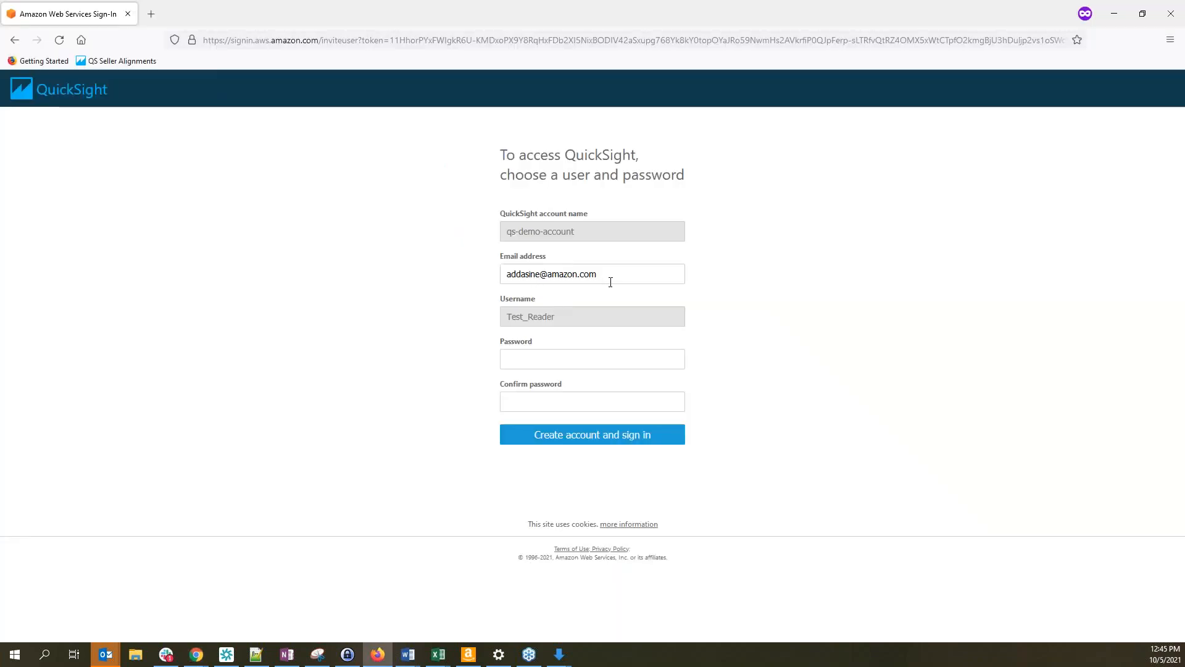
# Enter and confirm a password for Test_Reader, create the account, and continue to sign-in
pyautogui.click(551, 360)
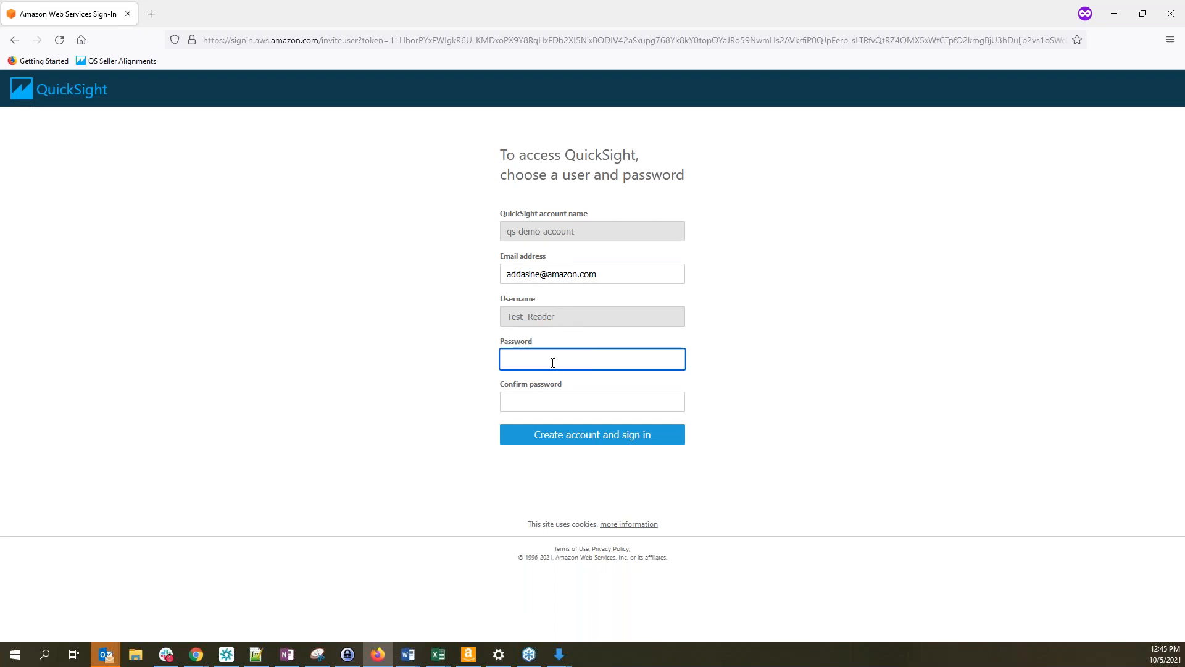
pyautogui.write('••••')
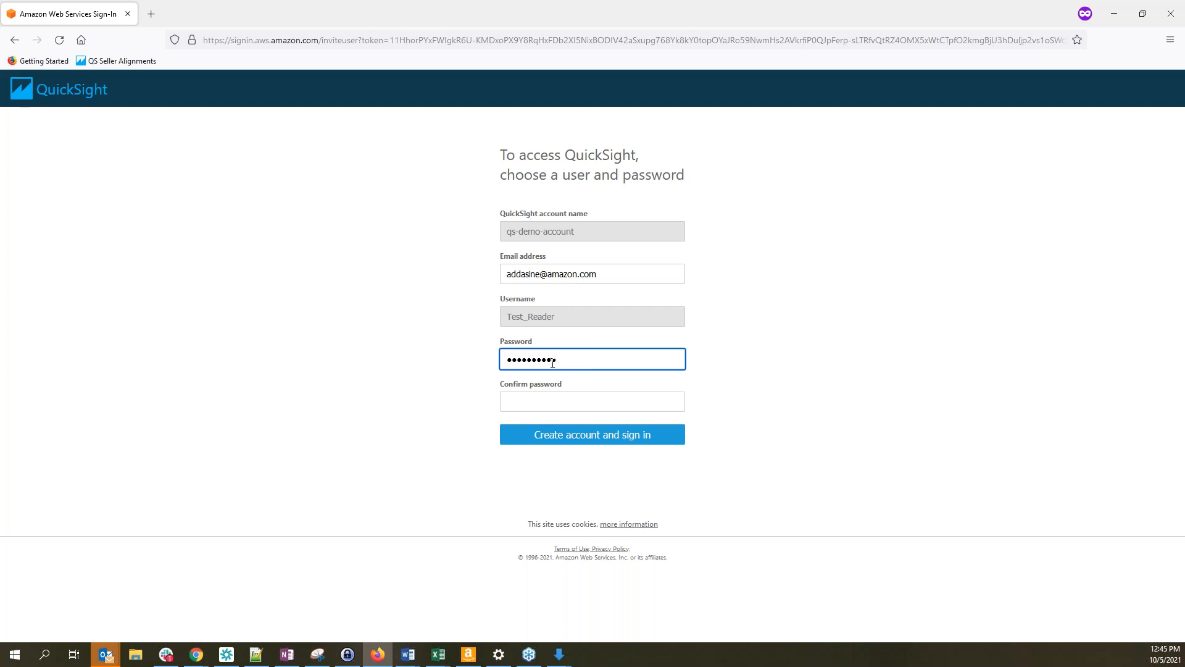
pyautogui.click(558, 402)
pyautogui.write('••')
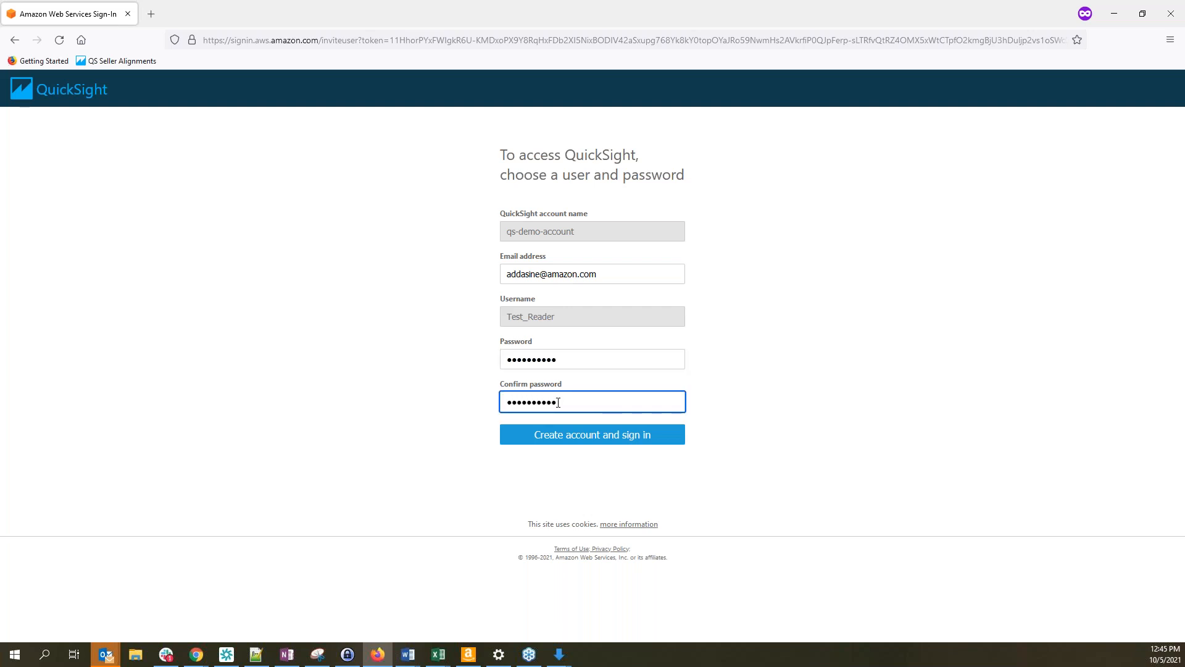
pyautogui.click(584, 440)
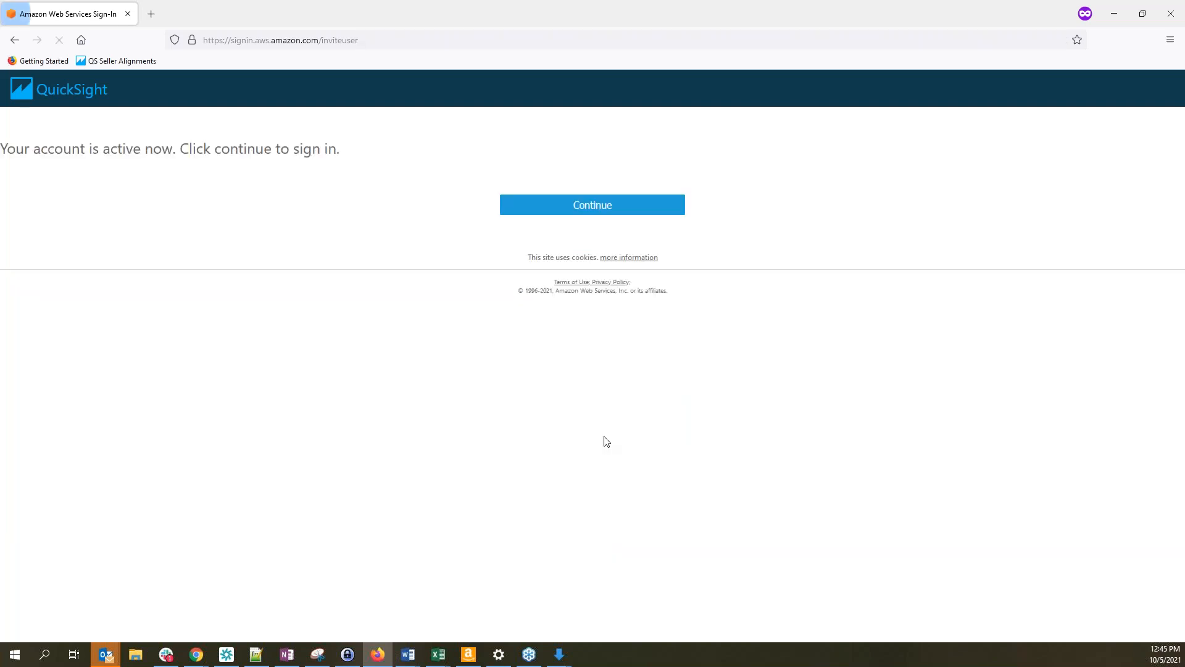
pyautogui.click(607, 206)
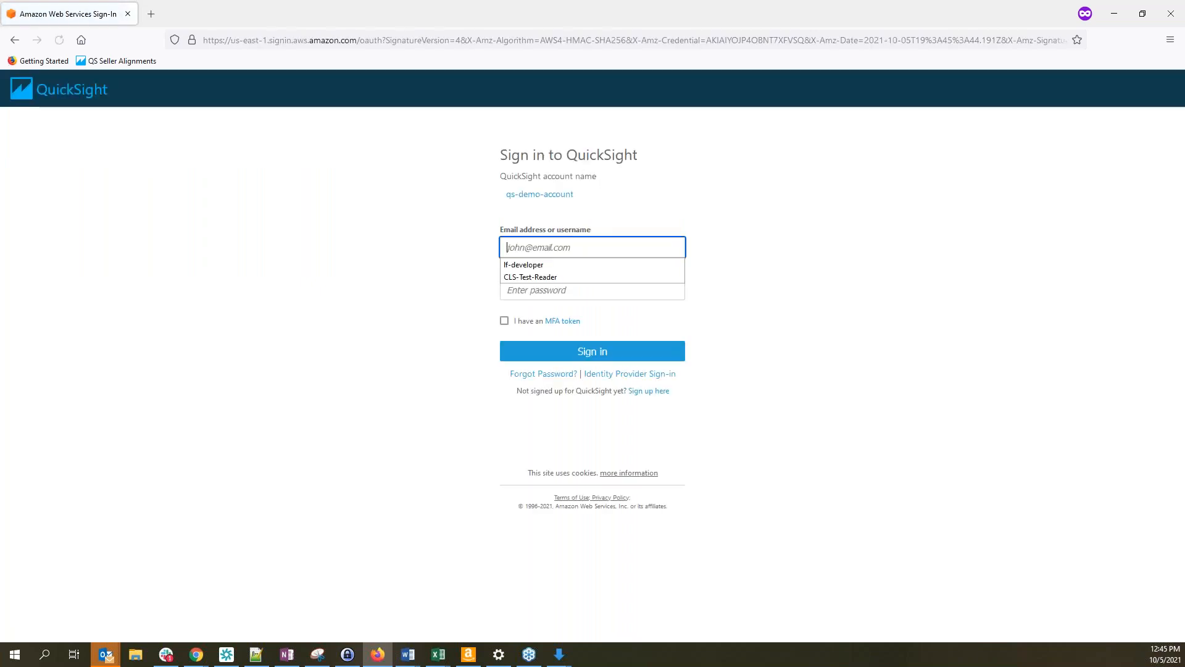
pyautogui.click(310, 260)
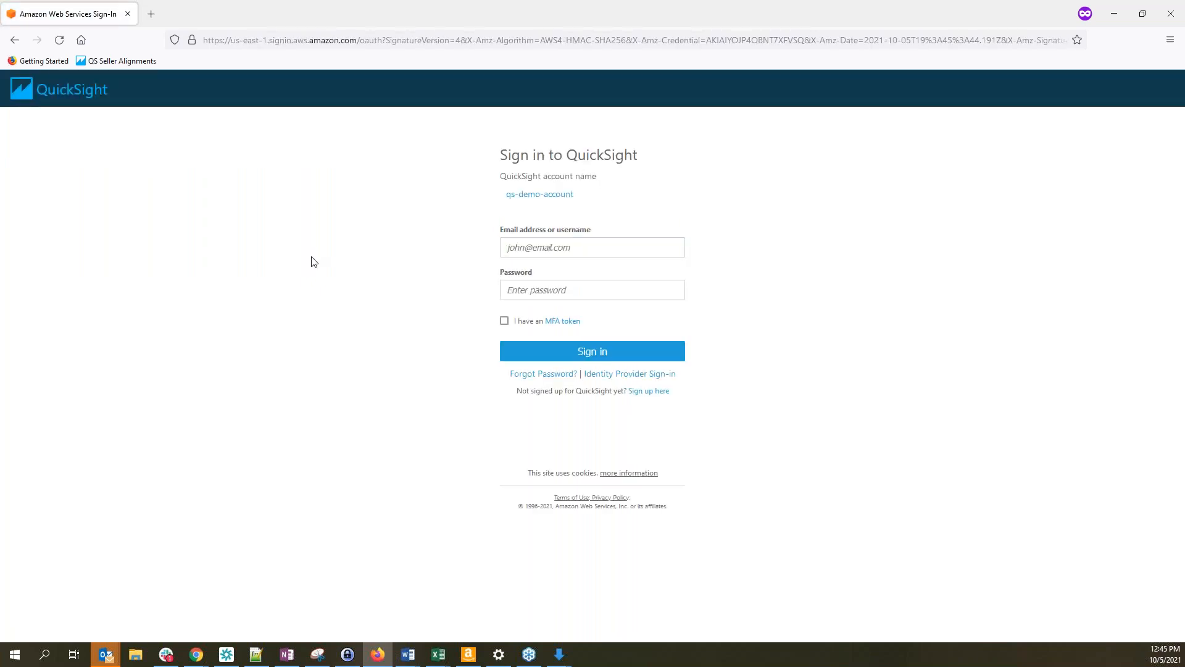
pyautogui.click(551, 246)
# Sign in as Test_Reader, using the username copied from Manage users and its password
pyautogui.hotkey('ctrl', 'v')
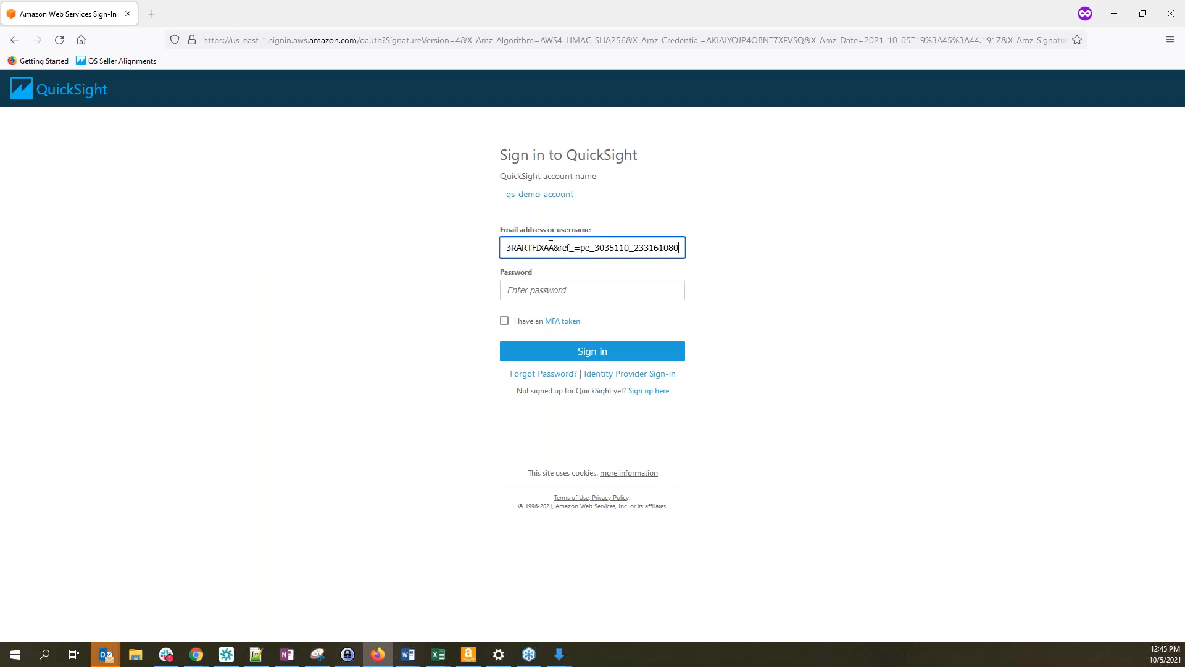
pyautogui.hotkey('ctrl', 'z')
pyautogui.hotkey('alt', 'Tab')
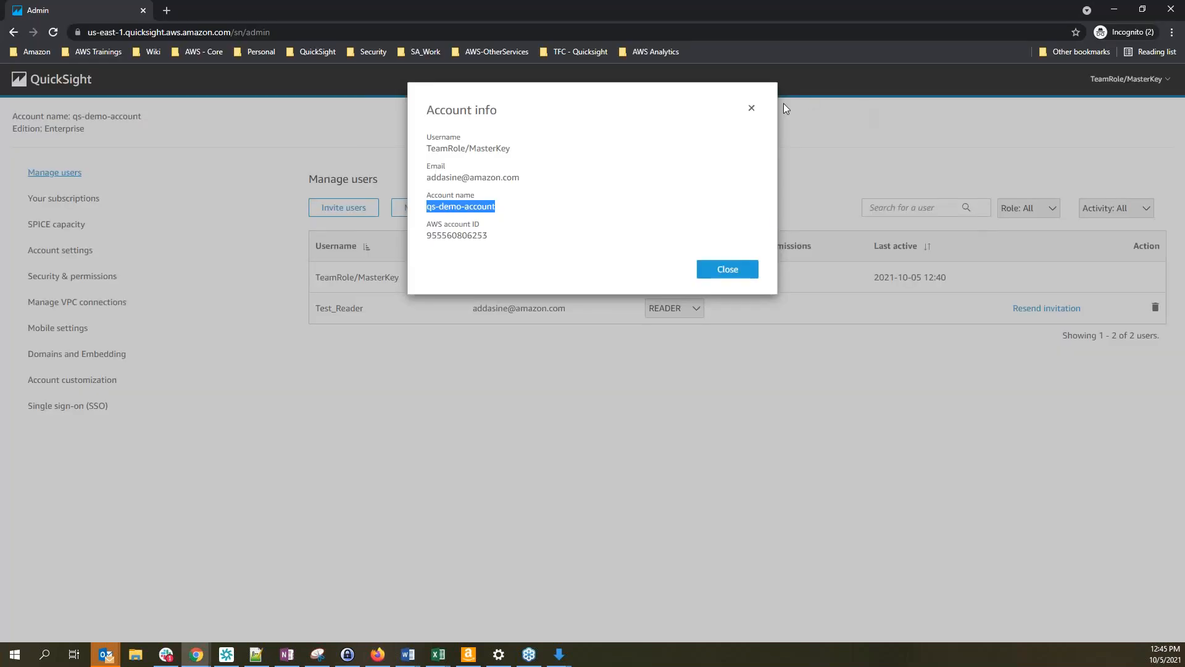
pyautogui.click(783, 108)
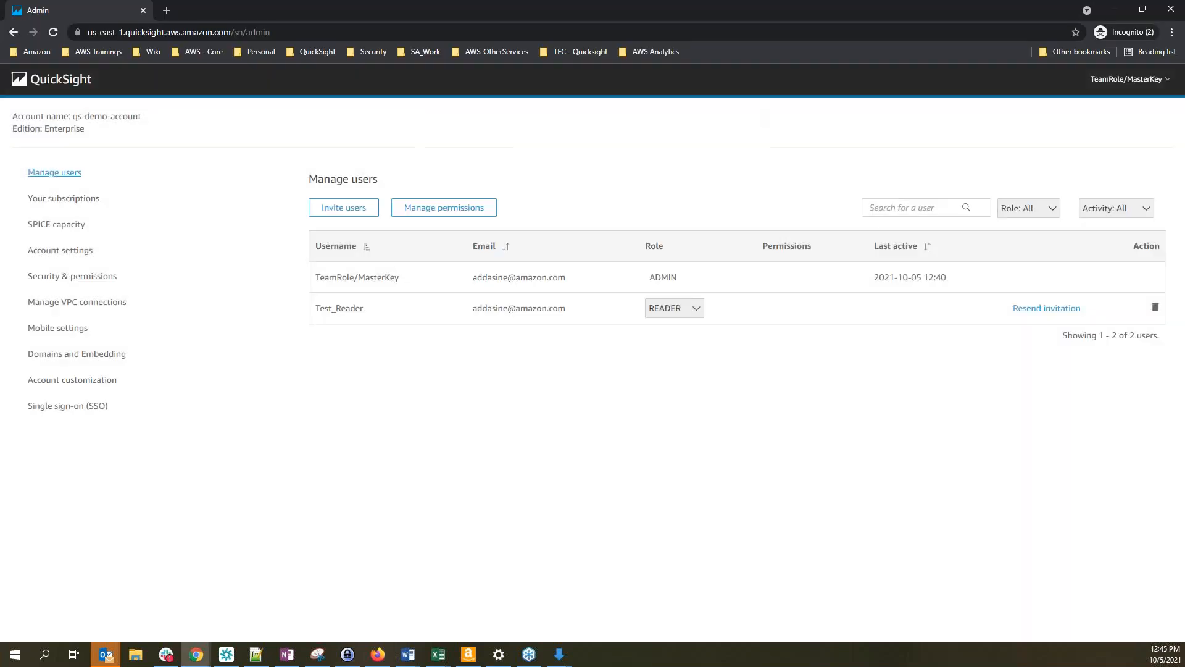
pyautogui.moveTo(367, 310); pyautogui.dragTo(315, 308)
pyautogui.hotkey('ctrl', 'c')
pyautogui.hotkey('alt', 'Tab')
pyautogui.hotkey('ctrl', 'v')
pyautogui.click(547, 290)
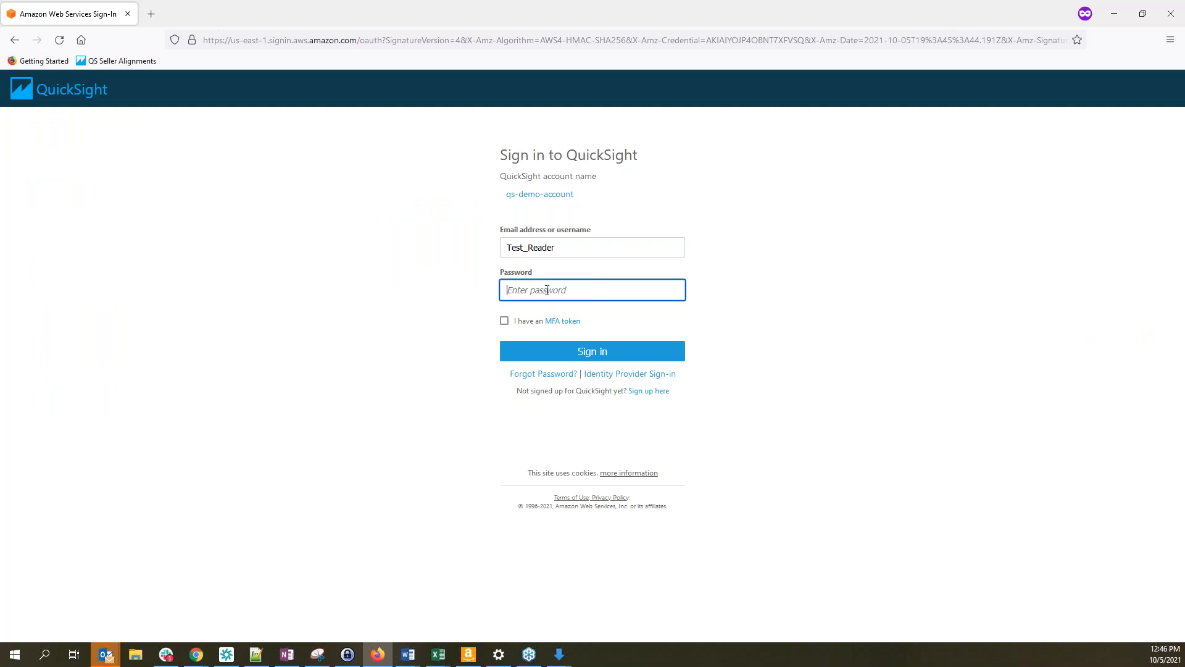
pyautogui.write('••••••••••')
pyautogui.click(583, 351)
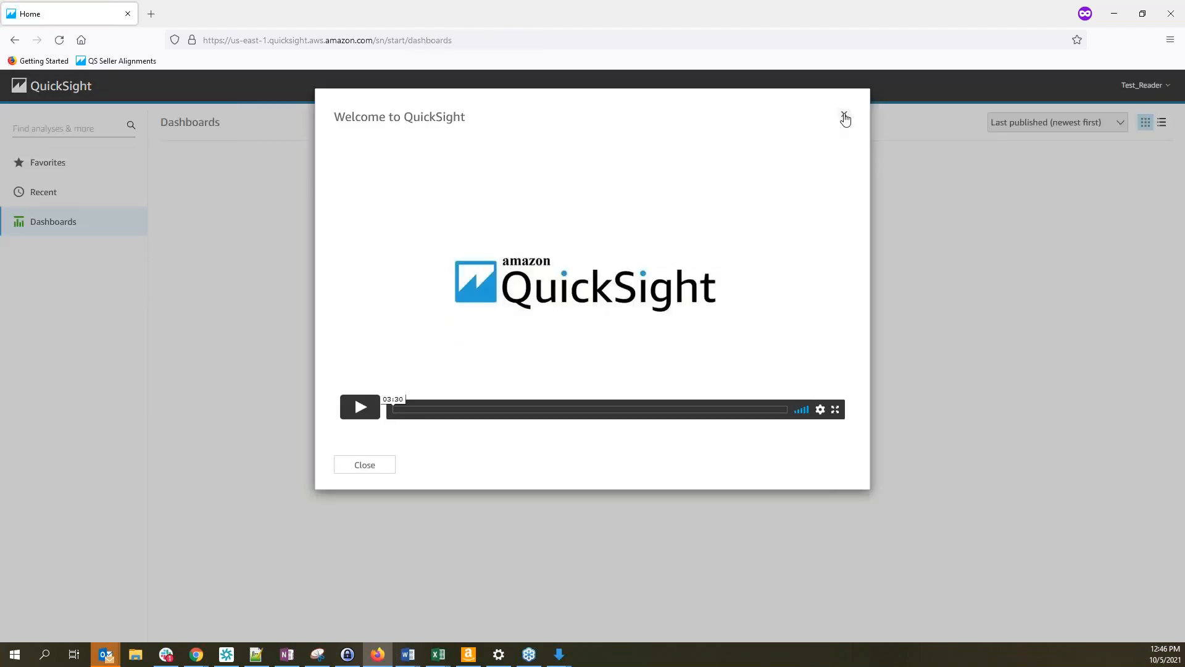
# Dismiss the welcome video and confirm Account info shows Test_Reader signed in
pyautogui.click(844, 117)
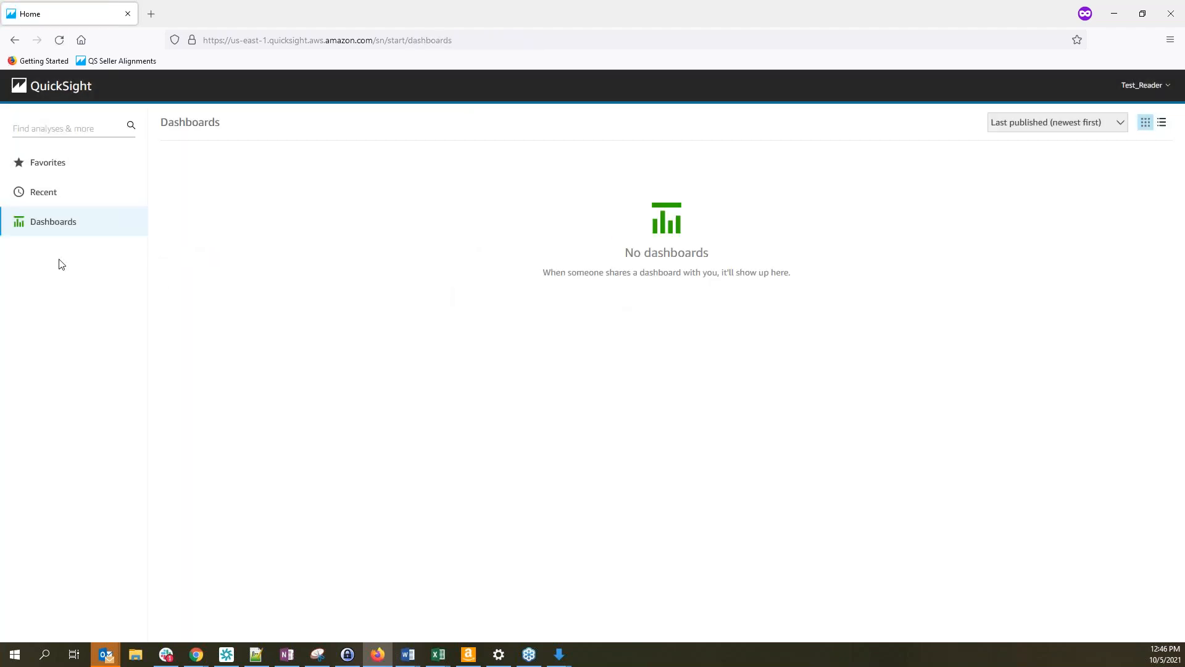
pyautogui.click(1144, 86)
pyautogui.click(1134, 140)
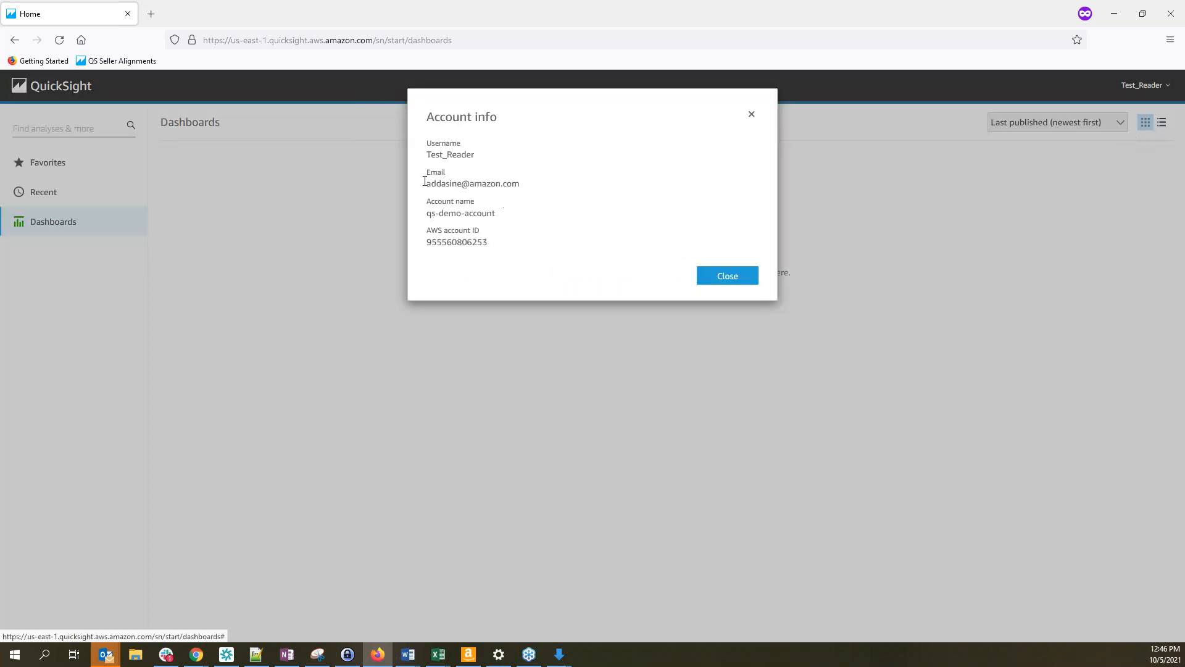
pyautogui.moveTo(427, 155); pyautogui.dragTo(474, 154)
pyautogui.click(752, 115)
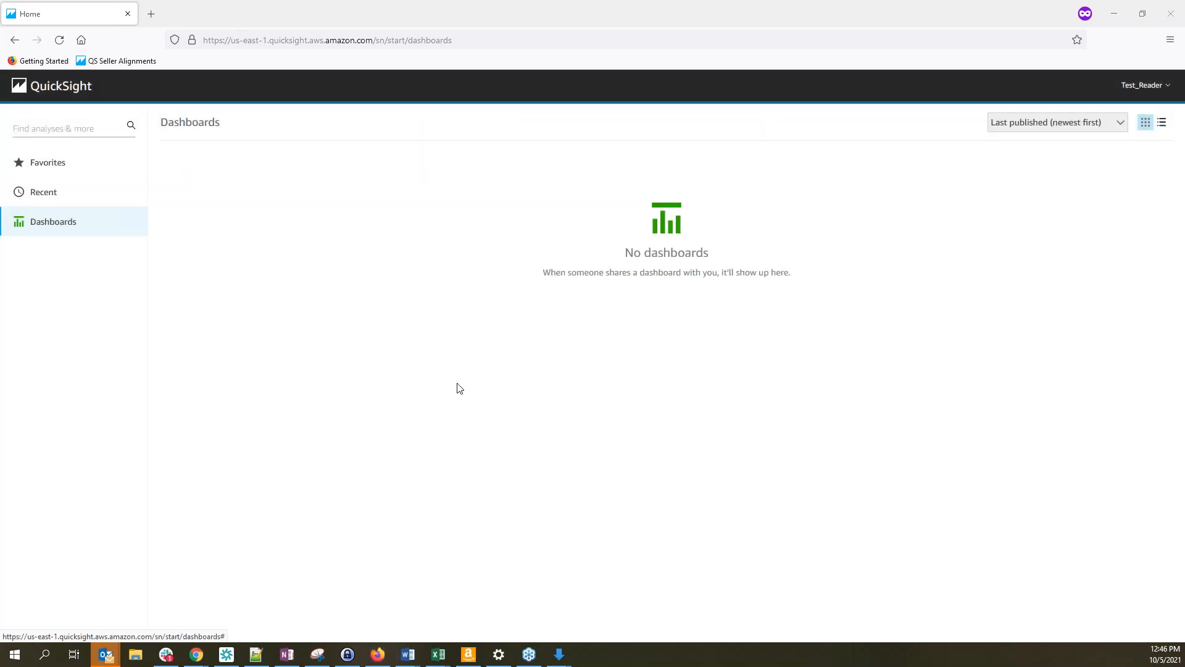
# In the admin window, open SalesOverview-Dashboard from Dashboards and bring up its Share options
pyautogui.hotkey('alt', 'Tab')
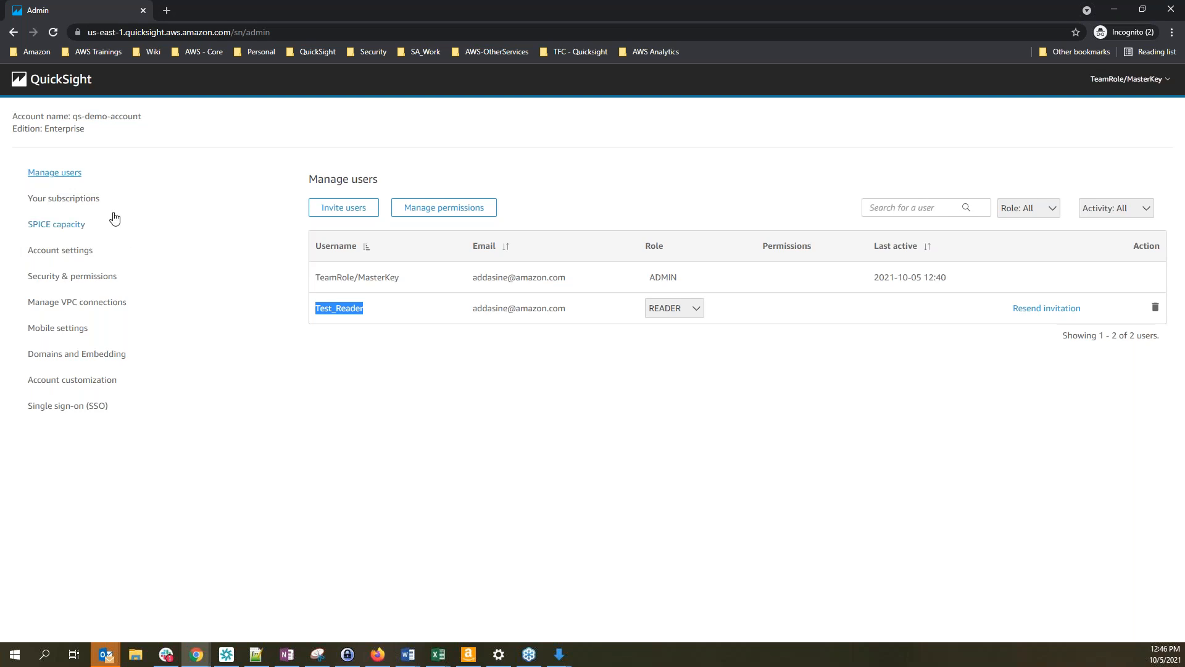
pyautogui.click(59, 87)
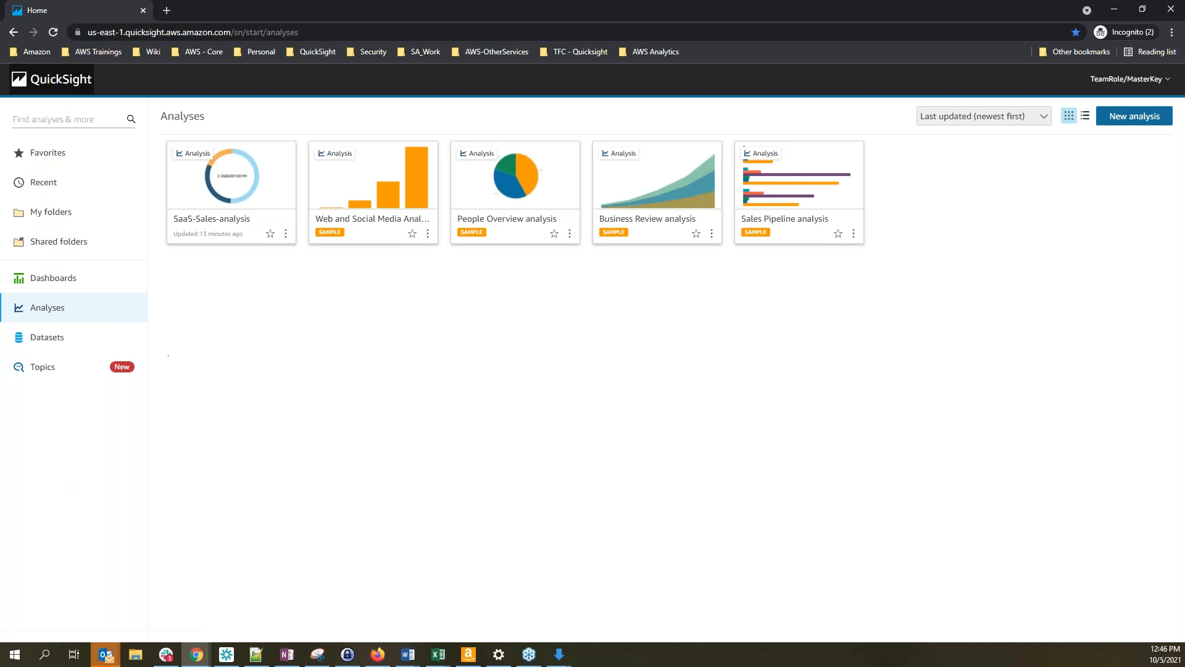
pyautogui.click(65, 283)
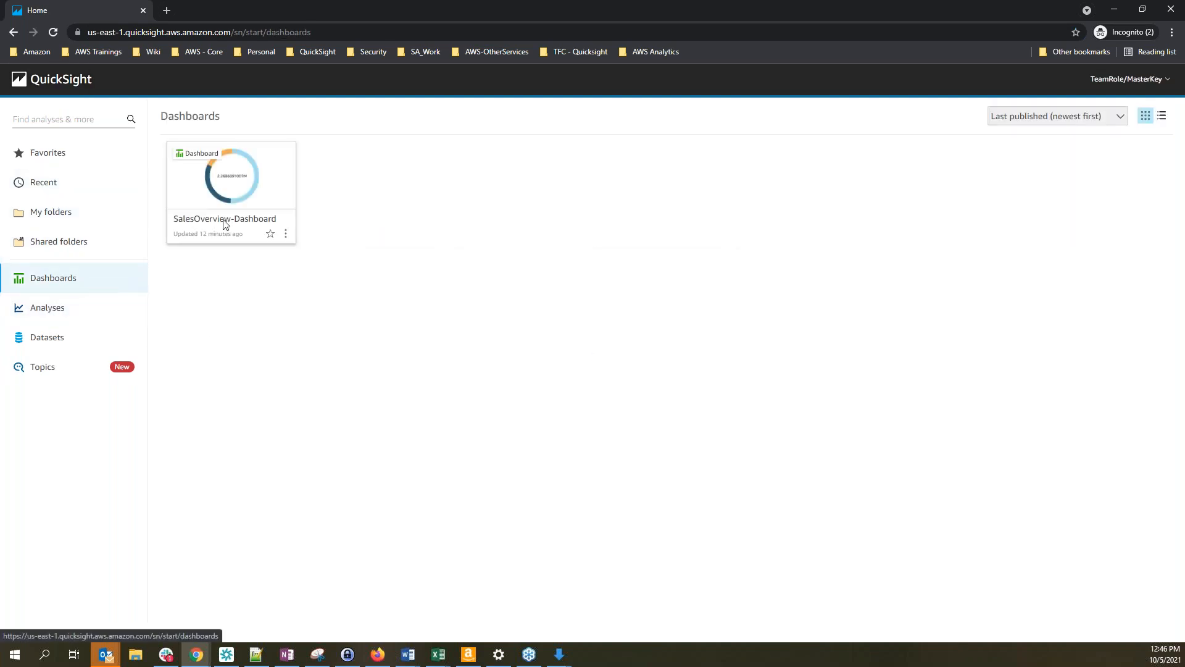
pyautogui.click(249, 194)
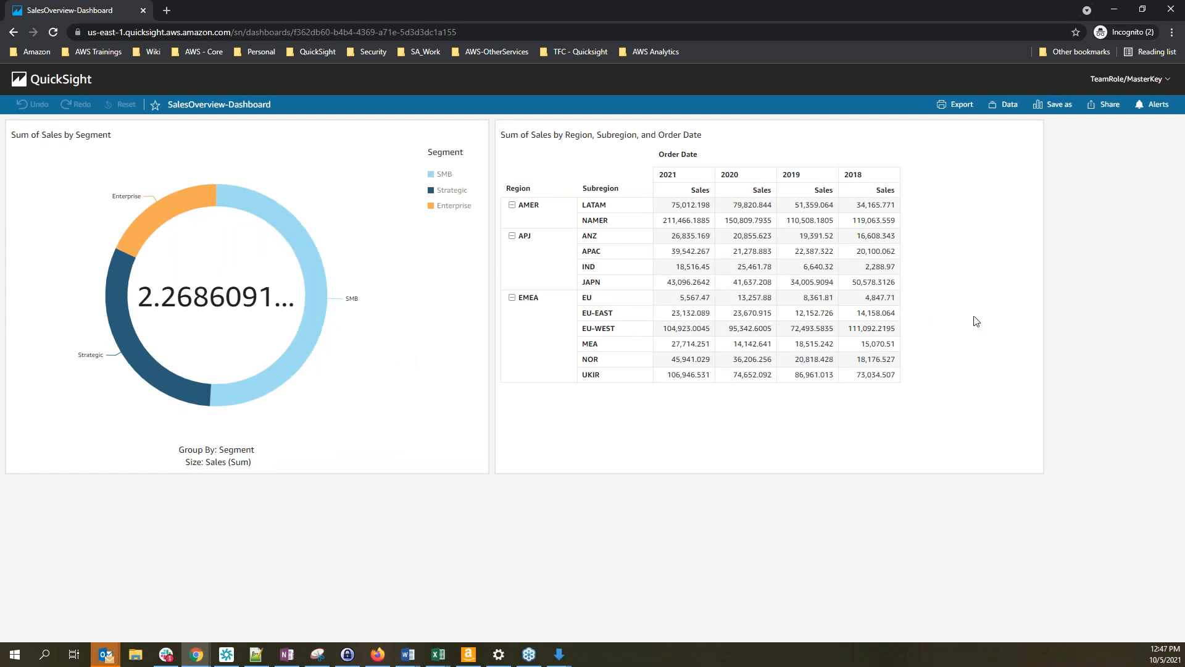
pyautogui.click(1110, 105)
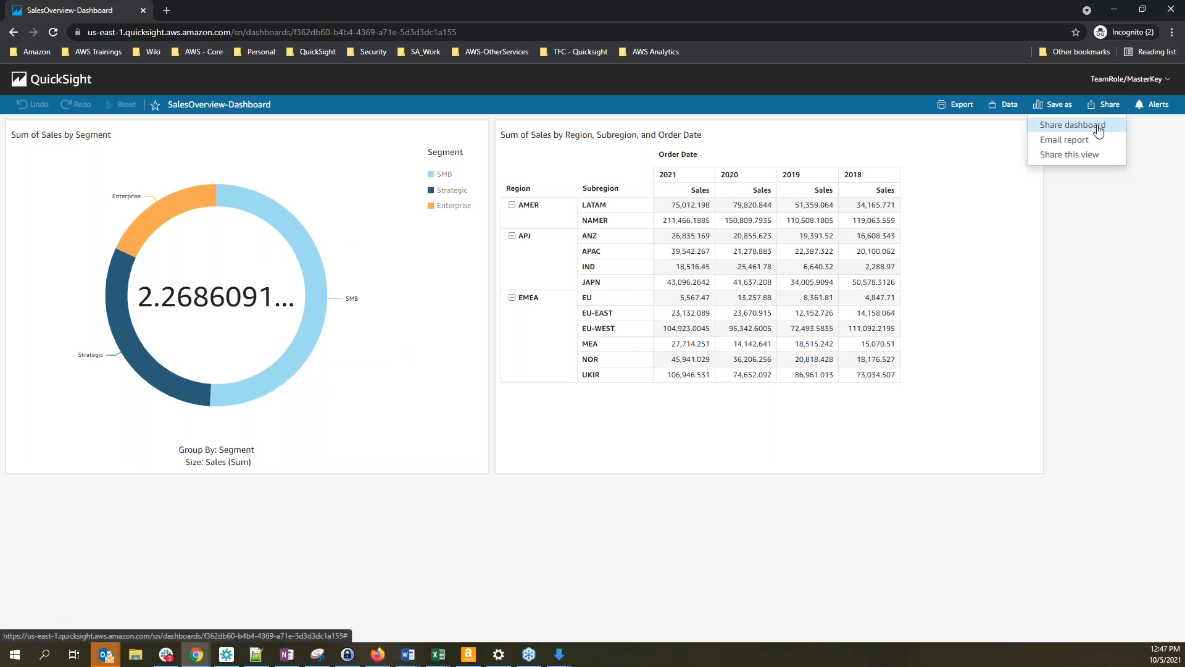
# Share SalesOverview-Dashboard with Test_Reader, found through the Share dashboard user search
pyautogui.click(1098, 126)
pyautogui.click(408, 162)
pyautogui.write('adda')
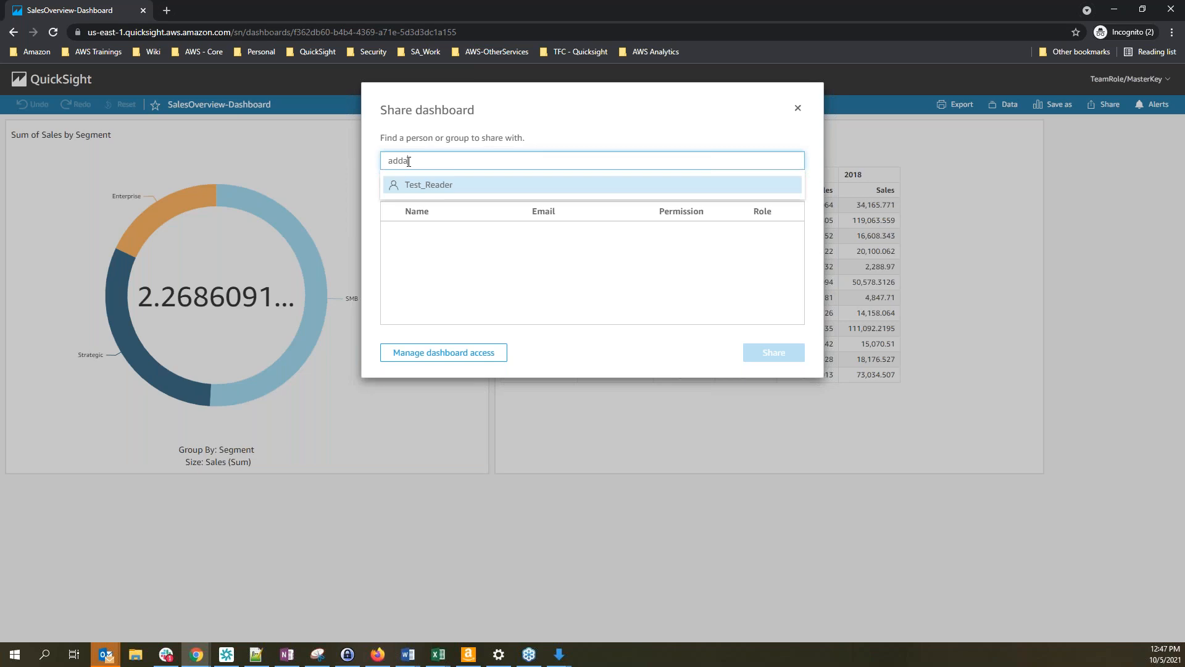
pyautogui.click(443, 188)
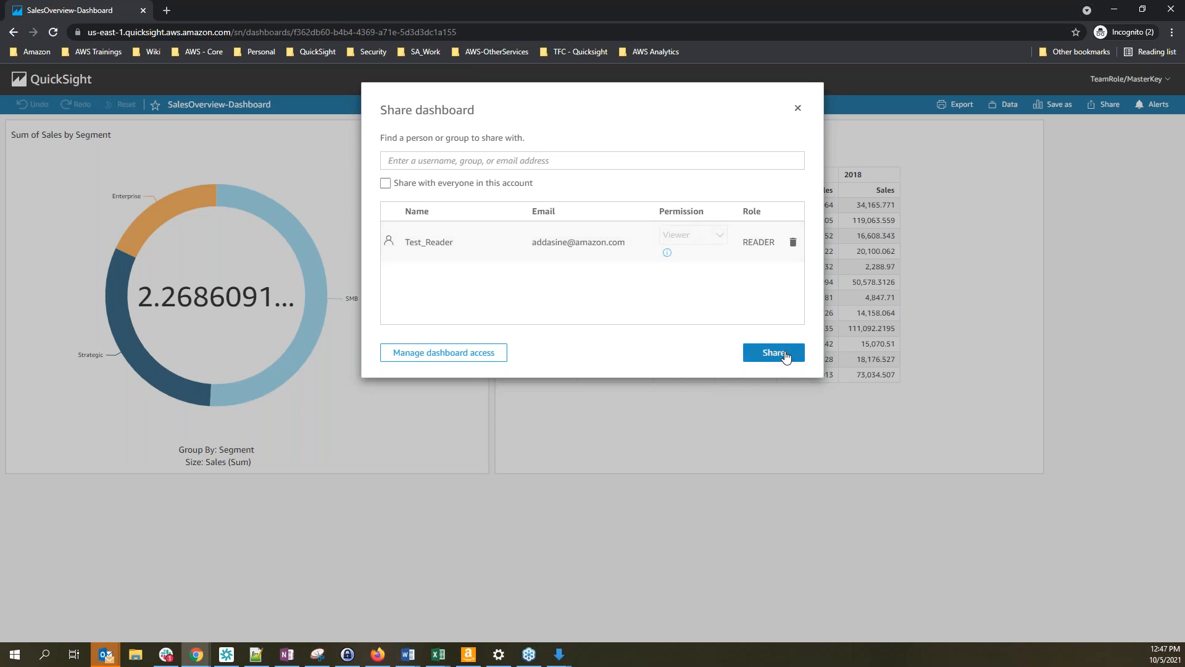
pyautogui.click(798, 109)
pyautogui.click(1105, 111)
pyautogui.click(1077, 126)
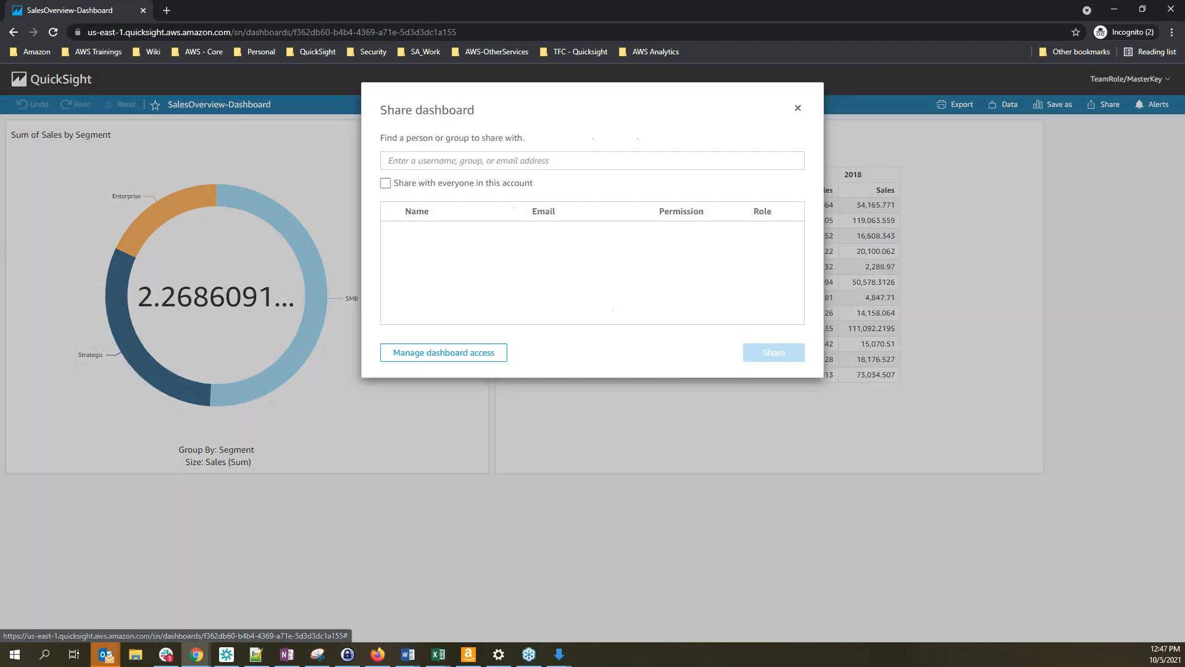
pyautogui.click(520, 160)
pyautogui.write('add')
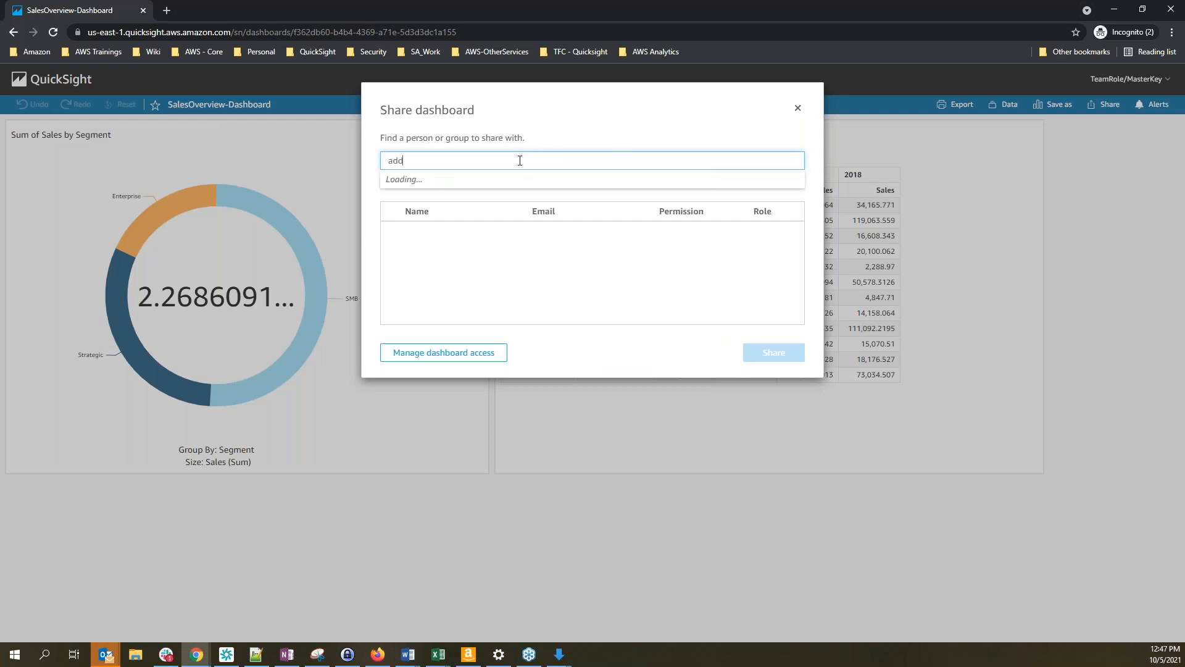
pyautogui.click(426, 185)
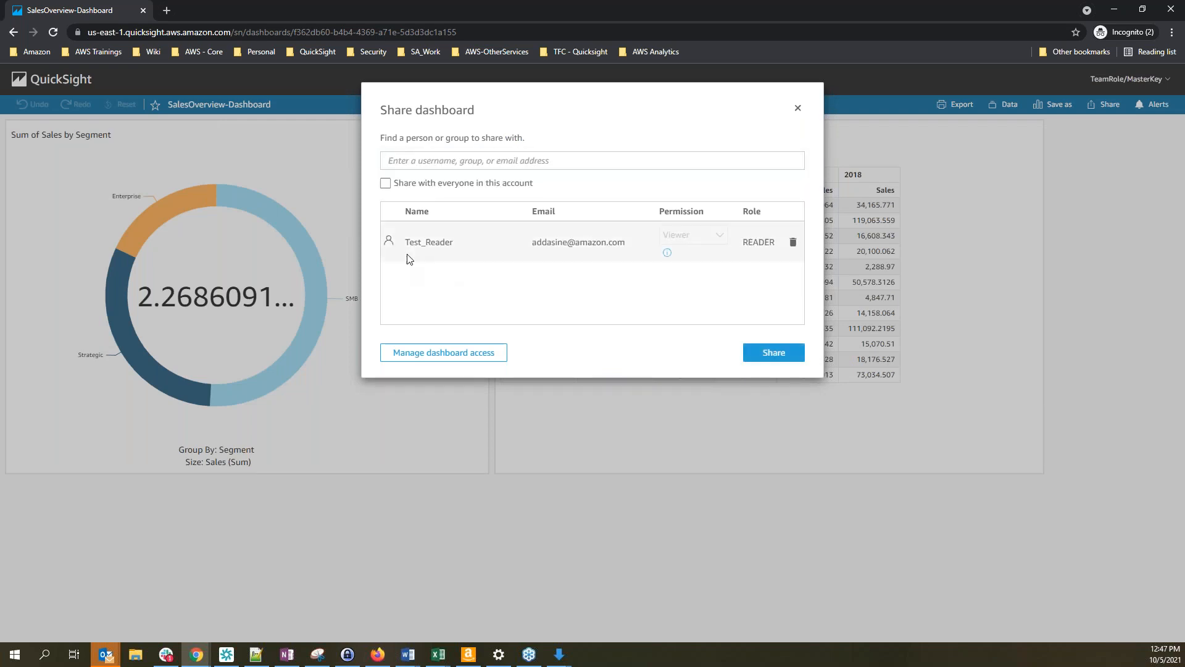
pyautogui.click(782, 362)
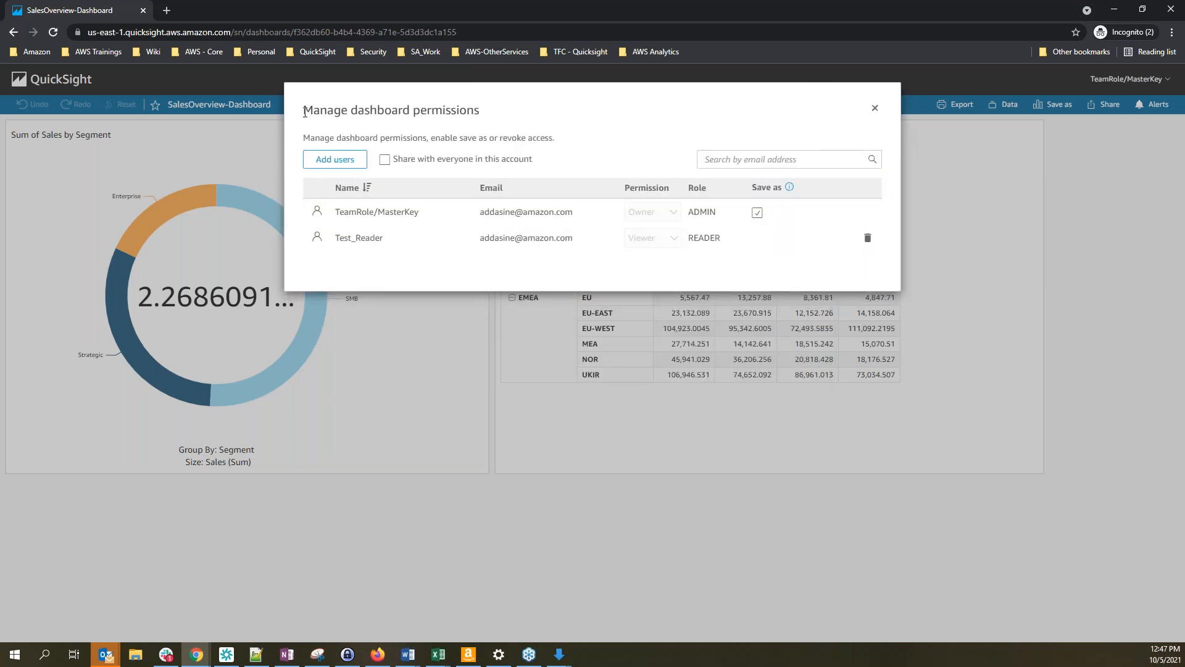
# Review the dashboard permissions listing the owner and Test_Reader as viewer, then close them
pyautogui.moveTo(305, 113); pyautogui.dragTo(530, 116)
pyautogui.moveTo(335, 212); pyautogui.dragTo(419, 212)
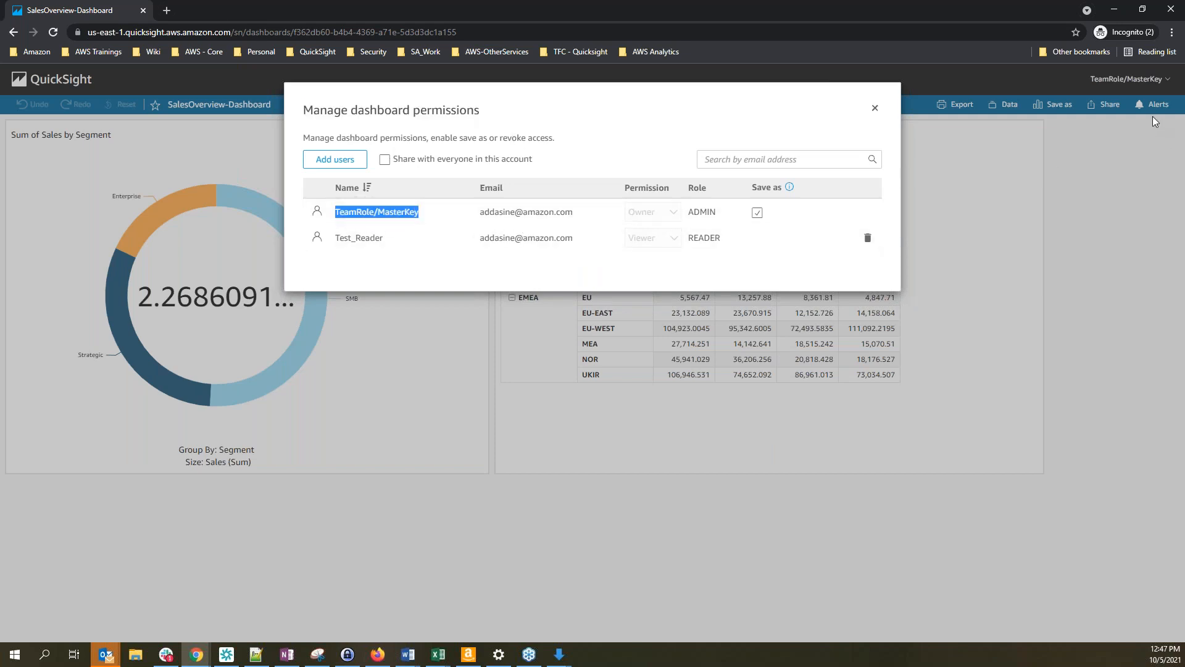
pyautogui.moveTo(336, 242); pyautogui.dragTo(410, 249)
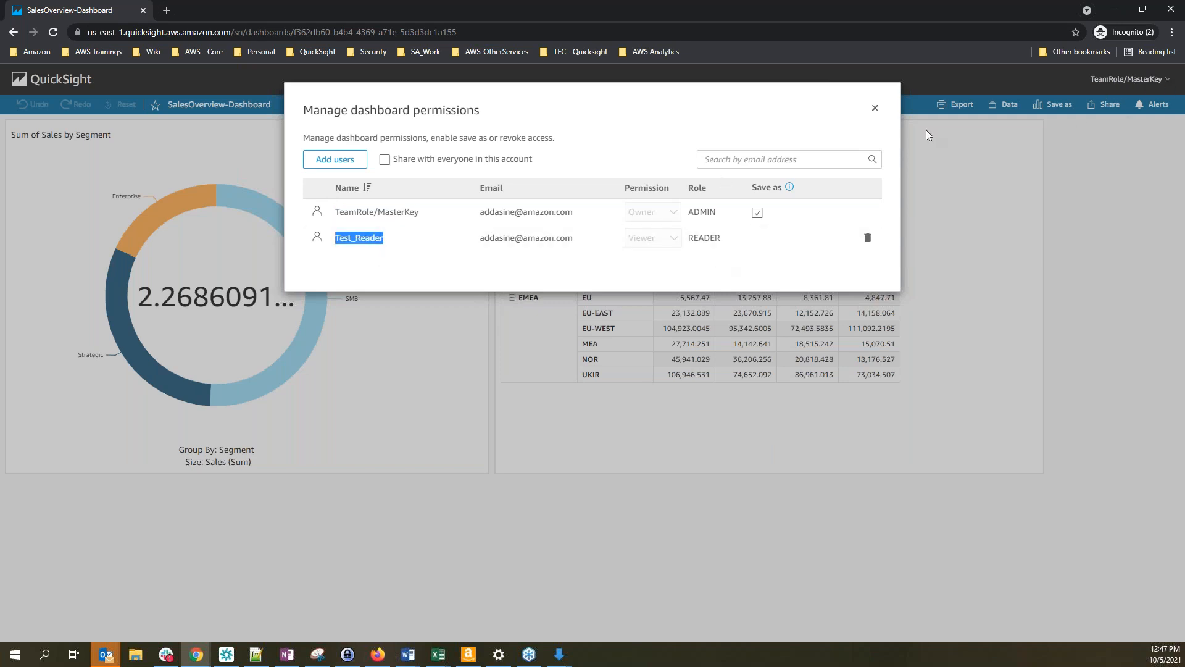
pyautogui.click(875, 108)
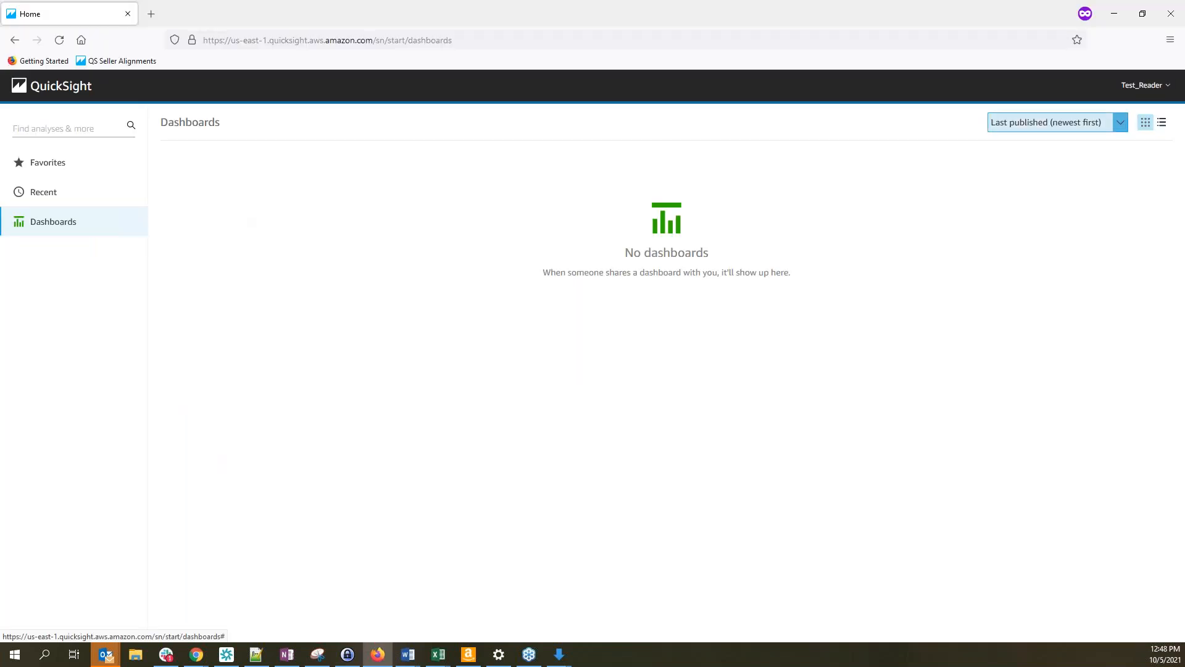
# As Test_Reader, reload the Dashboards page and open SalesOverview-Dashboard
pyautogui.click(1143, 92)
pyautogui.click(241, 219)
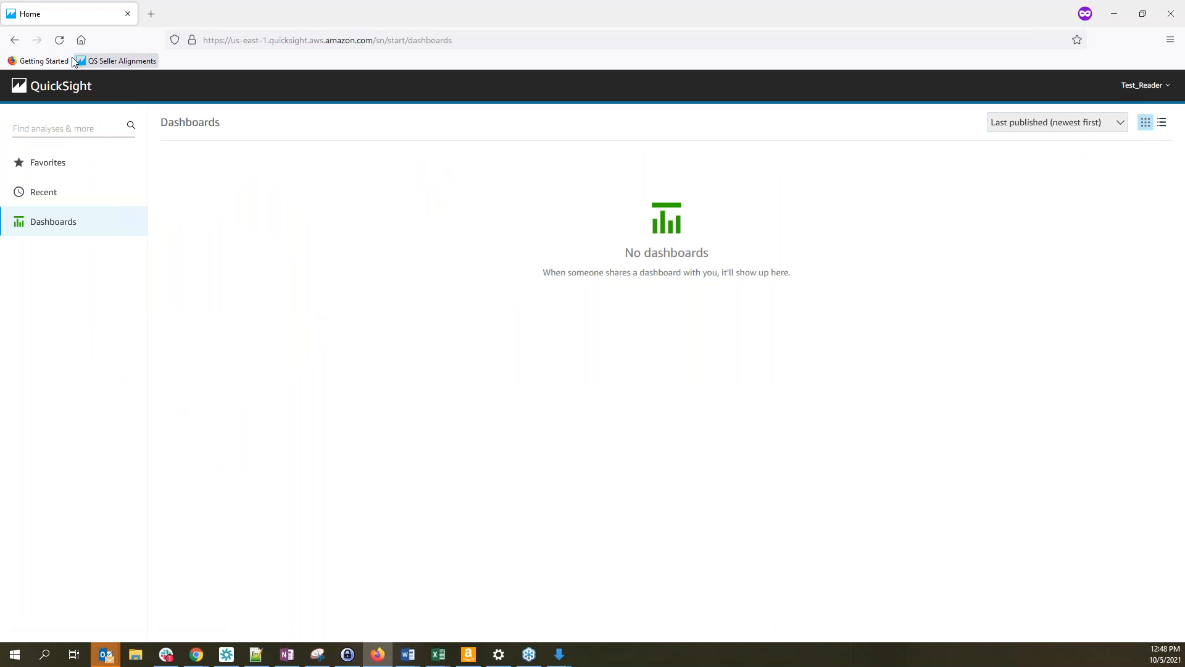
pyautogui.click(60, 39)
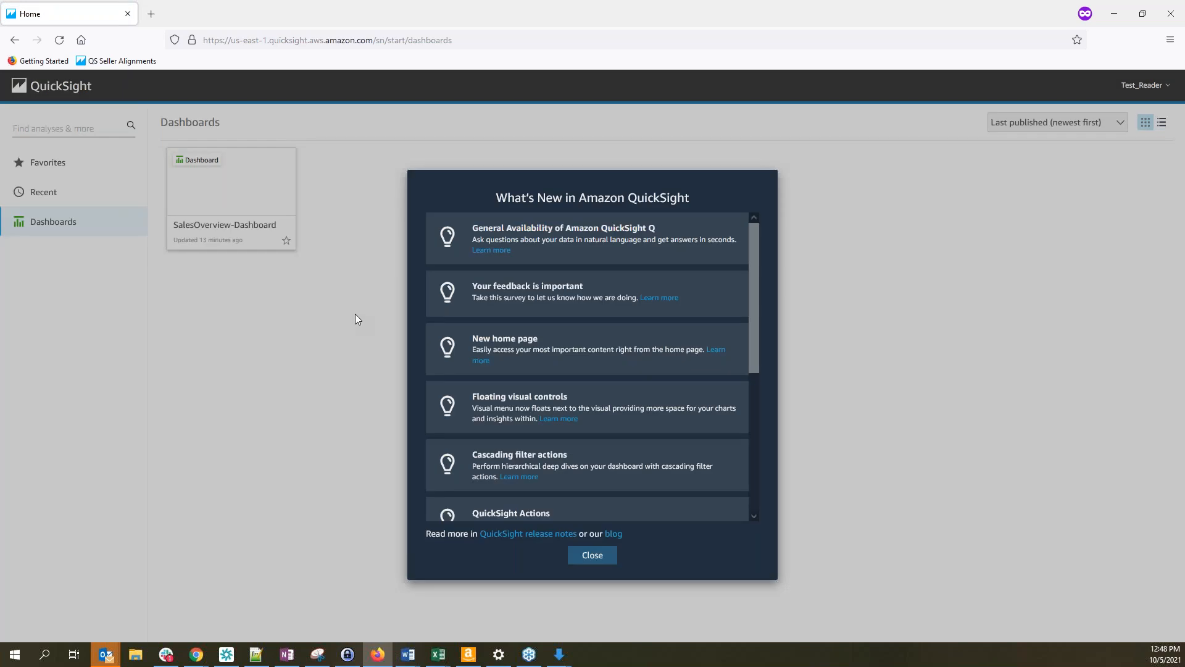
pyautogui.click(594, 556)
pyautogui.click(253, 193)
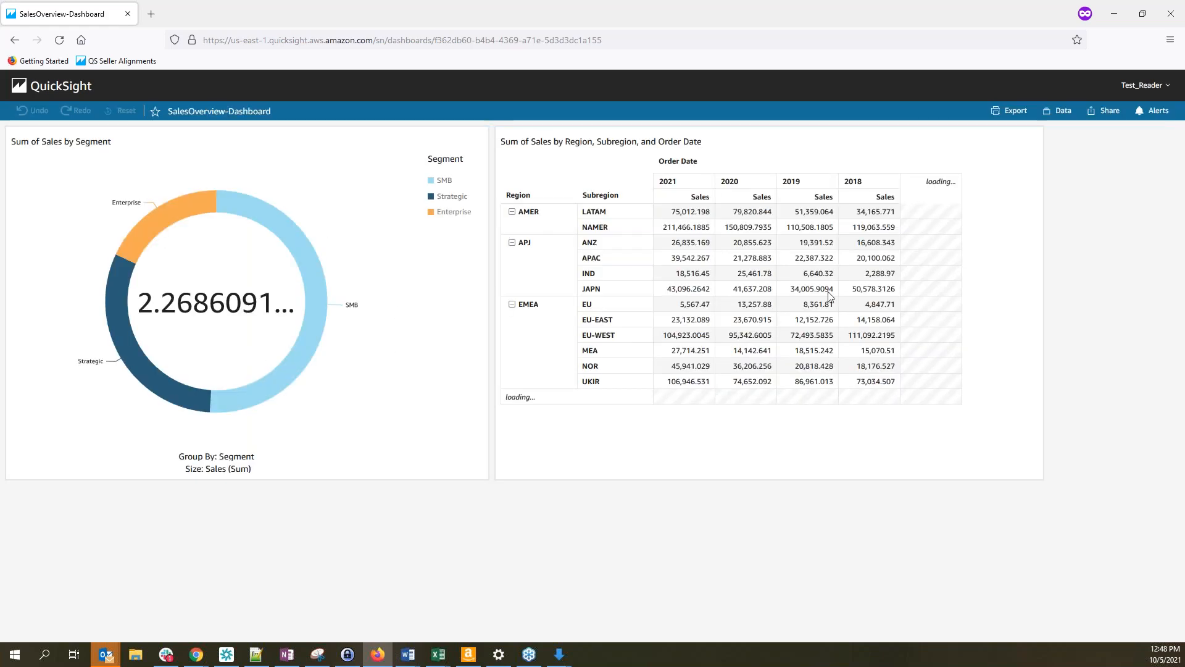
# Compare the reader's dashboard against the admin's view of SalesOverview-Dashboard
pyautogui.hotkey('alt', 'Tab')
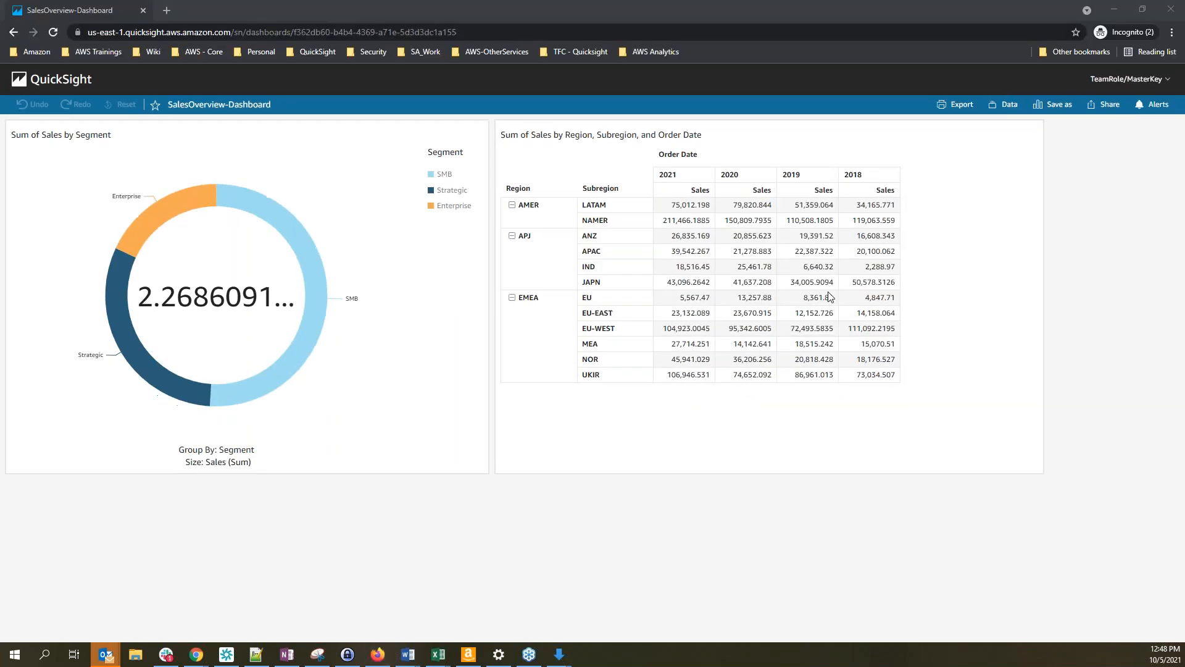
pyautogui.click(1127, 79)
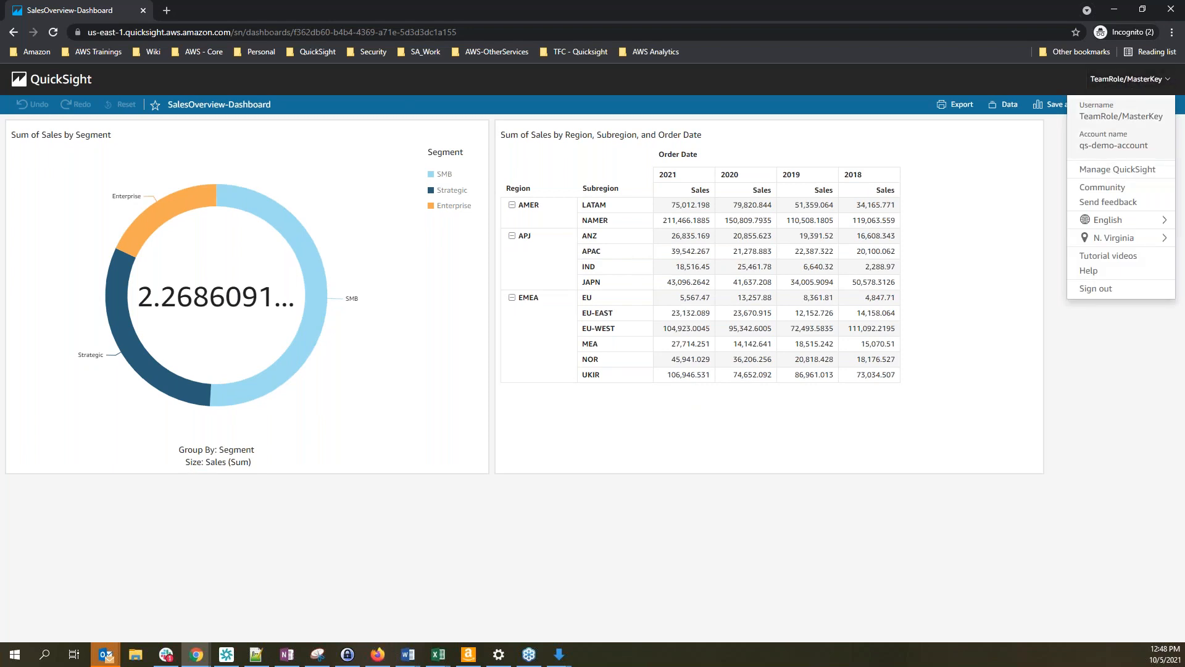
pyautogui.click(287, 510)
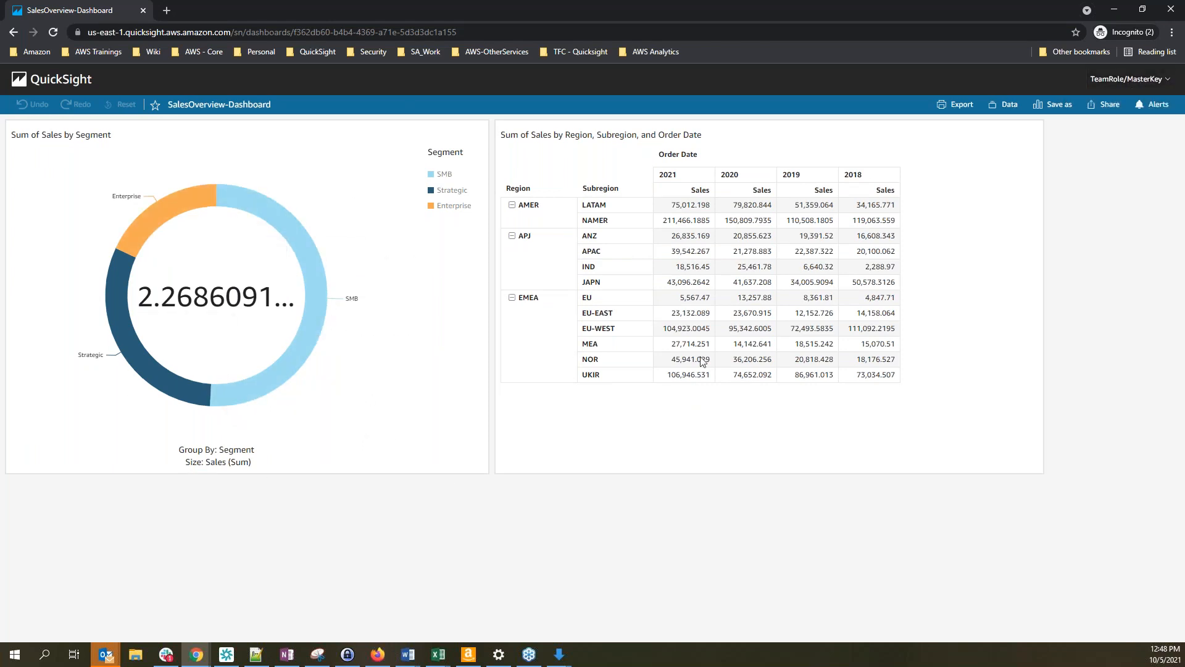
pyautogui.hotkey('alt', 'Tab')
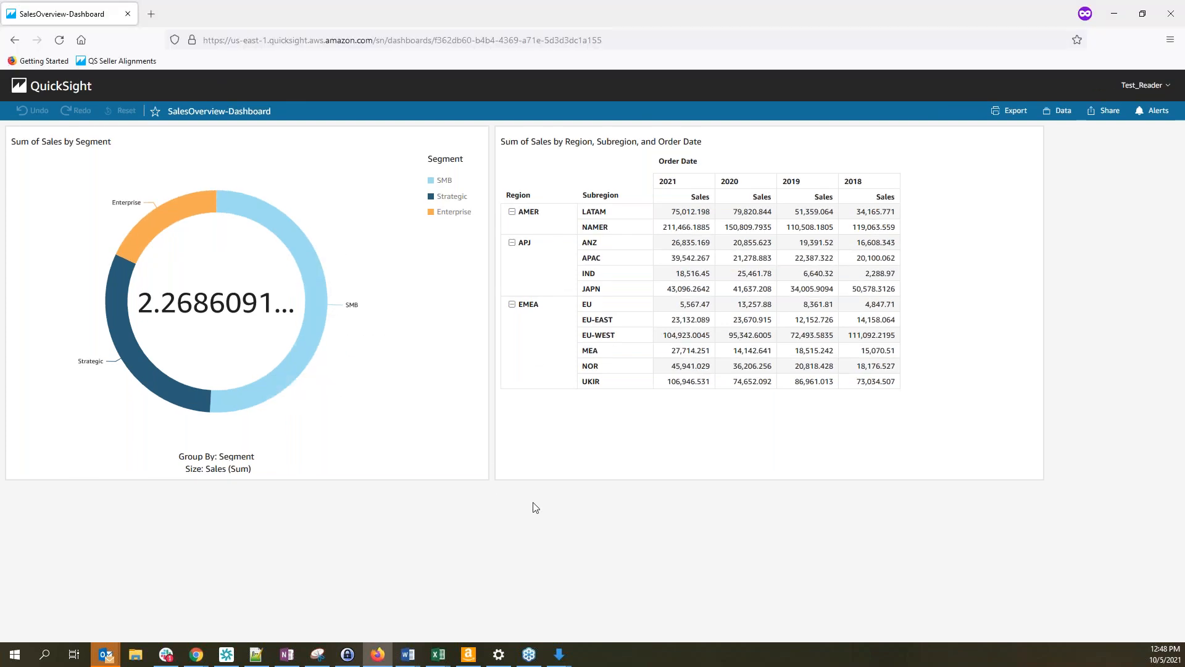
pyautogui.moveTo(442, 661)
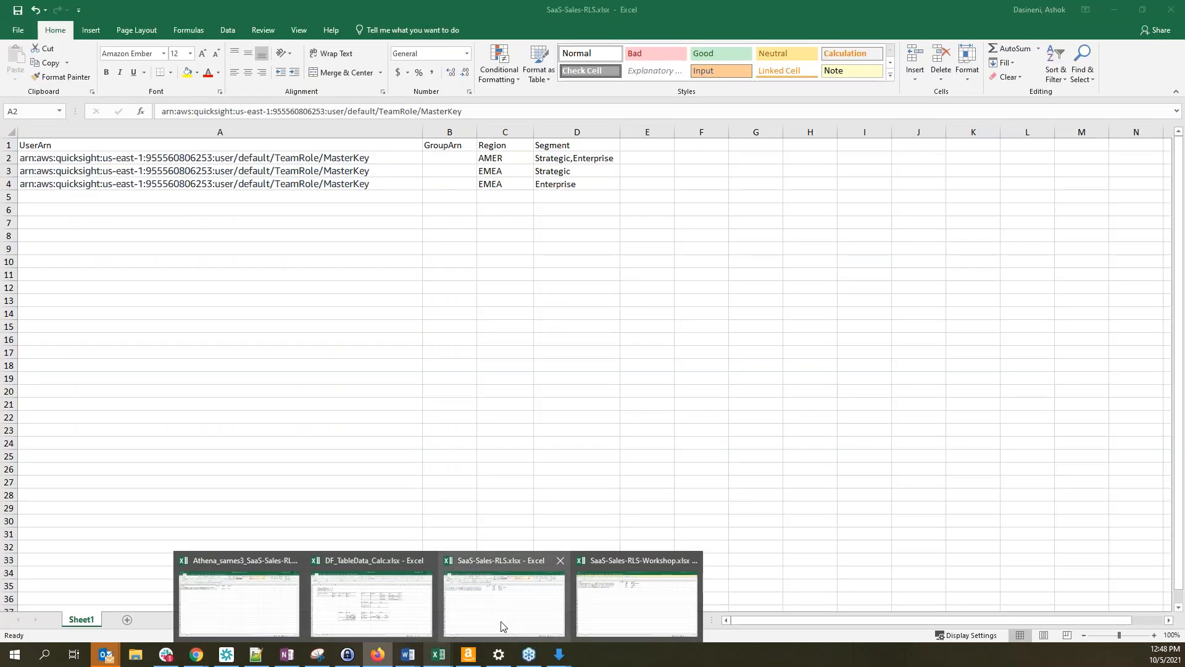
# Paste the user ARN template into empty cell A5 of the SaaS-Sales-RLS rules sheet
pyautogui.click(504, 626)
pyautogui.click(214, 234)
pyautogui.click(48, 161)
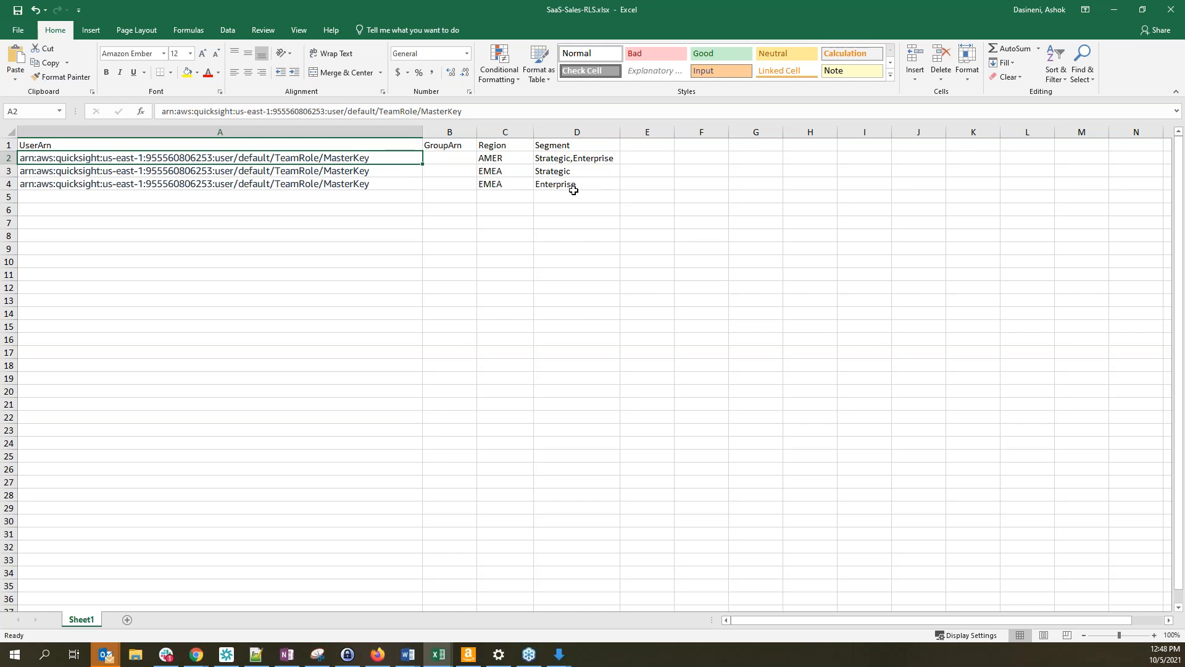
pyautogui.click(215, 197)
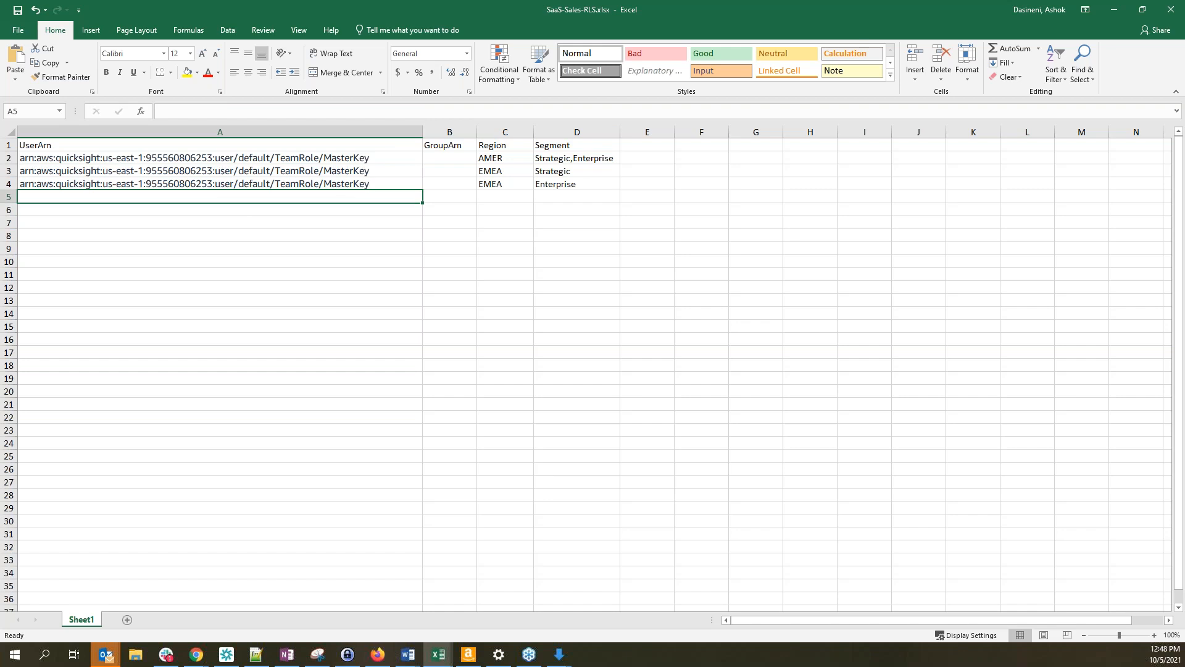
pyautogui.press('alt')
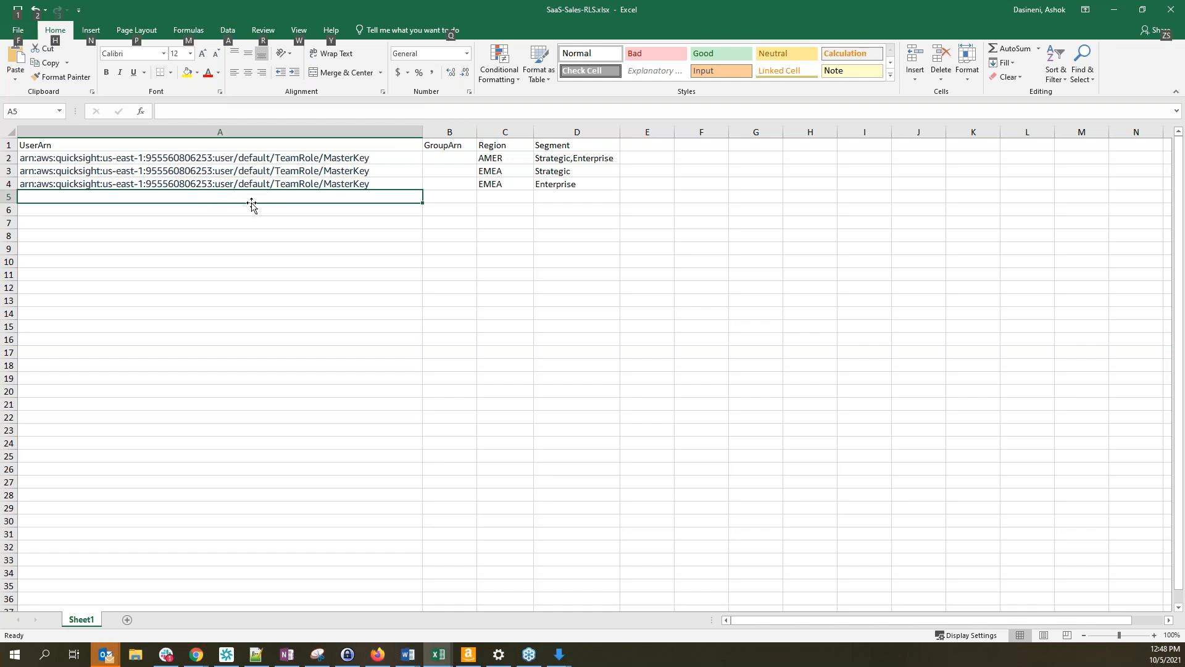
pyautogui.hotkey('alt', 'Tab')
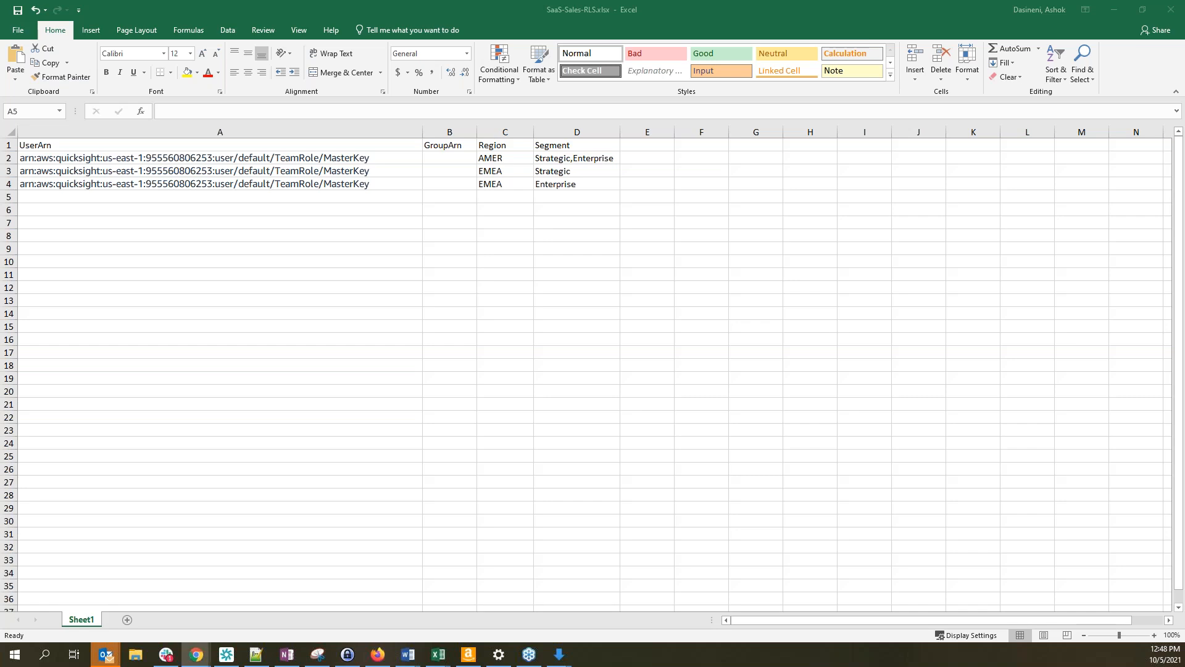
pyautogui.click(205, 199)
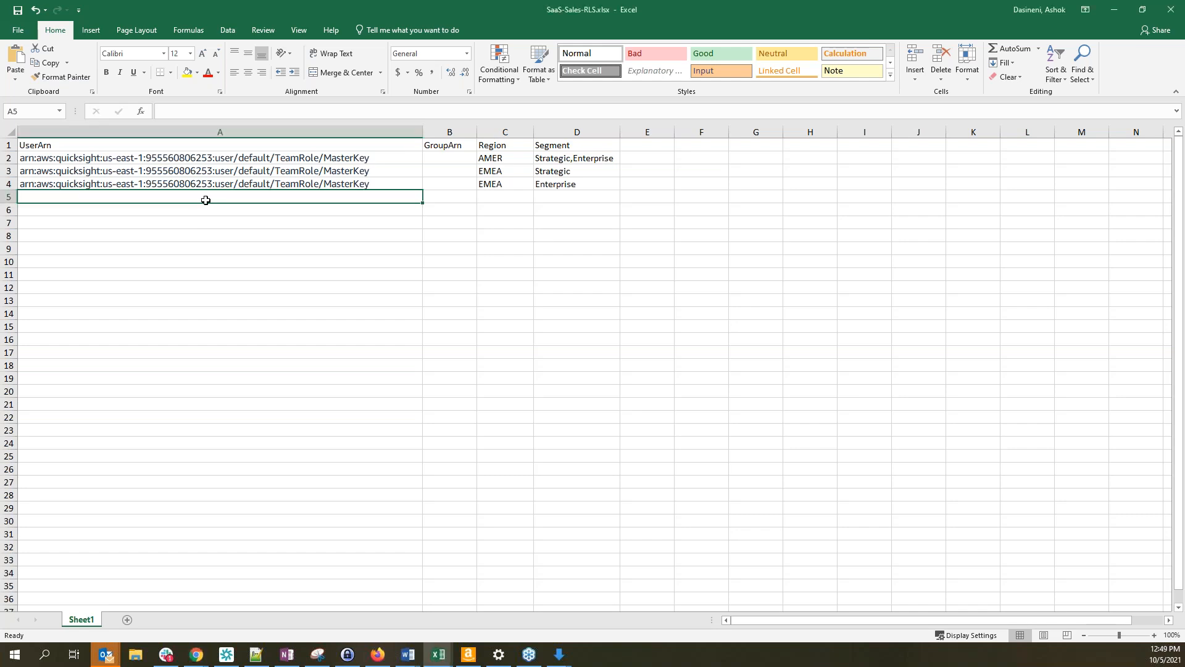
pyautogui.write('arn:aws:quicksight:<IdentityRegion>:<AccountNumber>:user/<Namespace>/<UserName>')
pyautogui.moveTo(424, 134); pyautogui.dragTo(424, 134)
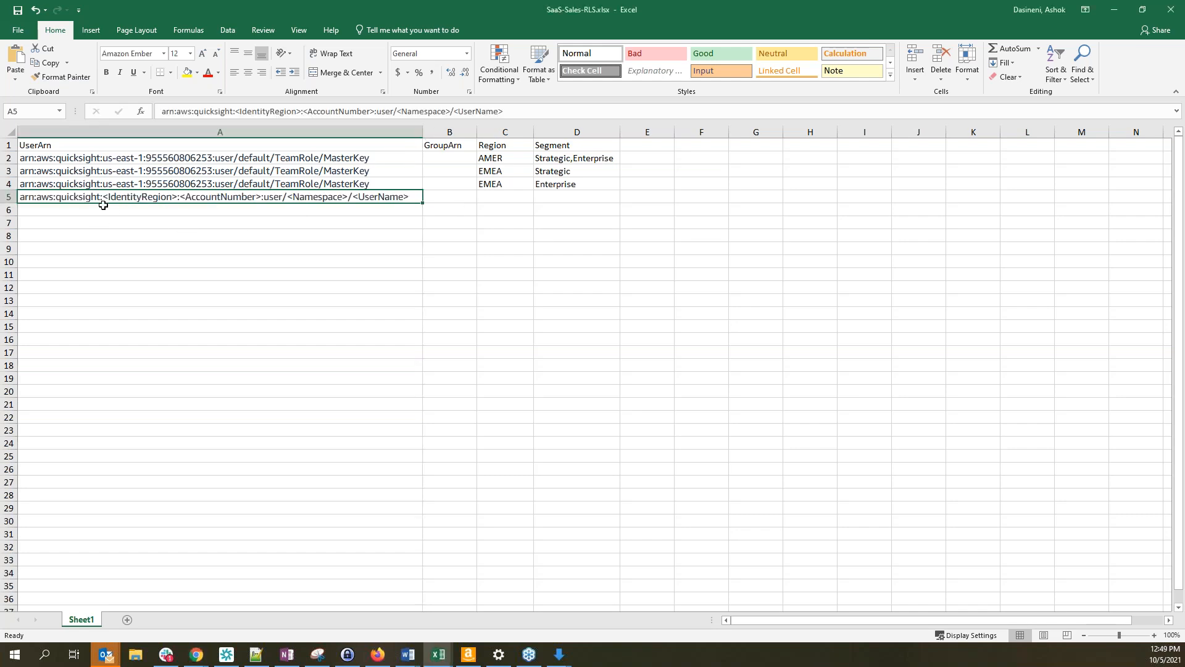
pyautogui.doubleClick(129, 197)
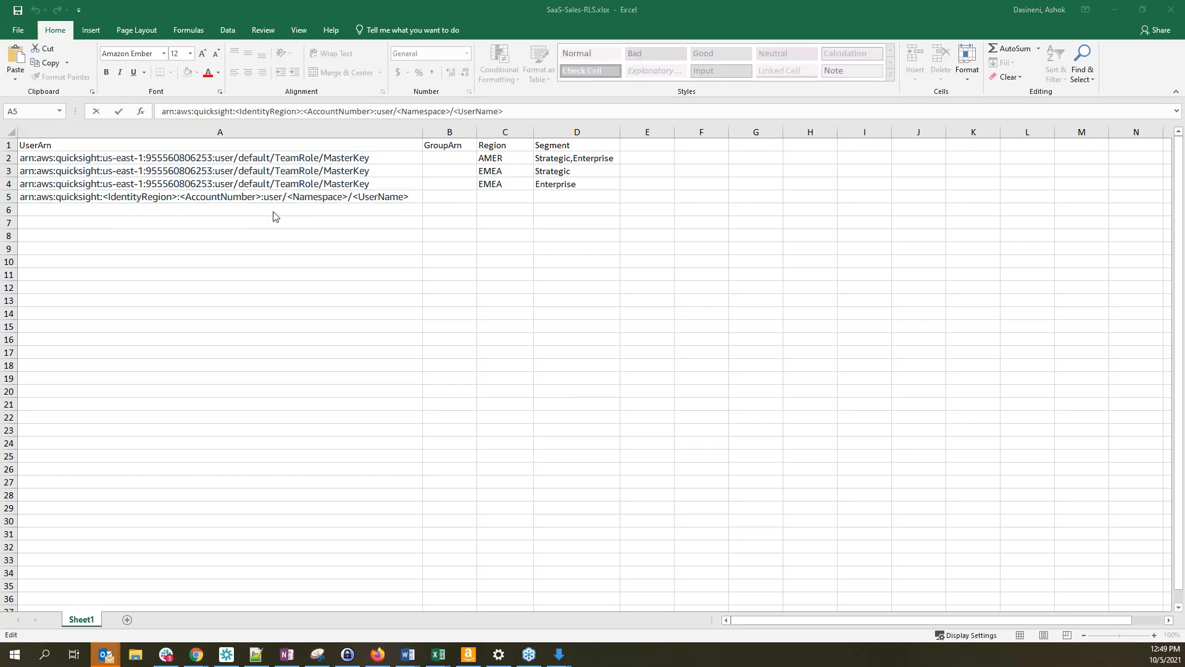
# Replace the ARN's IdentityRegion placeholder with us-east-1, copied from the QuickSight page address
pyautogui.hotkey('alt', 'Tab')
pyautogui.click(259, 40)
pyautogui.click(262, 40)
pyautogui.moveTo(267, 40); pyautogui.dragTo(231, 42)
pyautogui.hotkey('ctrl', 'c')
pyautogui.hotkey('alt', 'Tab')
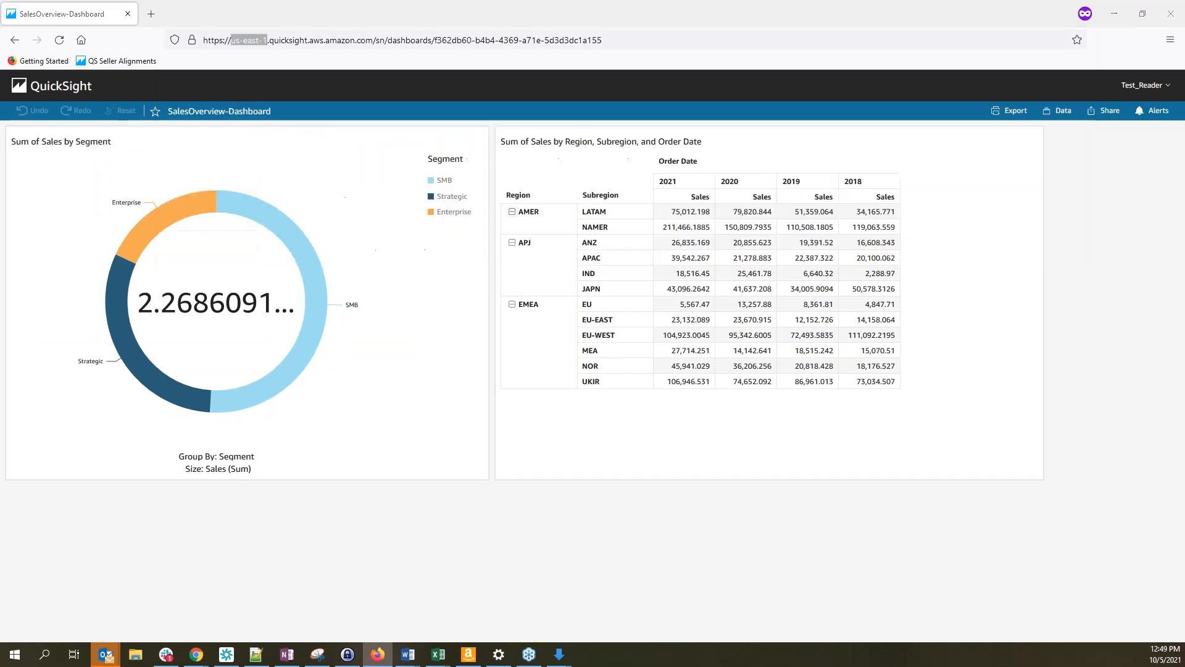
pyautogui.moveTo(179, 197); pyautogui.dragTo(111, 198)
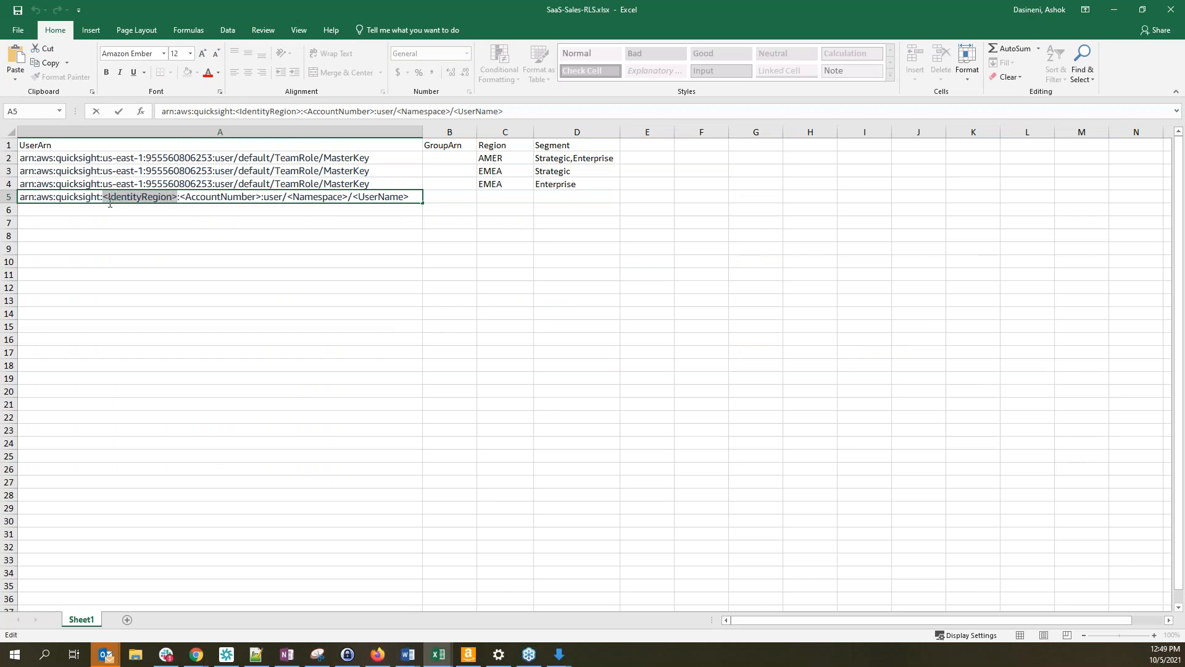
pyautogui.hotkey('ctrl', 'v')
pyautogui.press('Return')
pyautogui.press('Up')
pyautogui.press('Up')
pyautogui.press('Up')
pyautogui.press('Up')
pyautogui.press('Up')
pyautogui.click(157, 183)
# Replace the AccountNumber placeholder with the AWS account ID from QuickSight's account info
pyautogui.hotkey('alt', 'Tab')
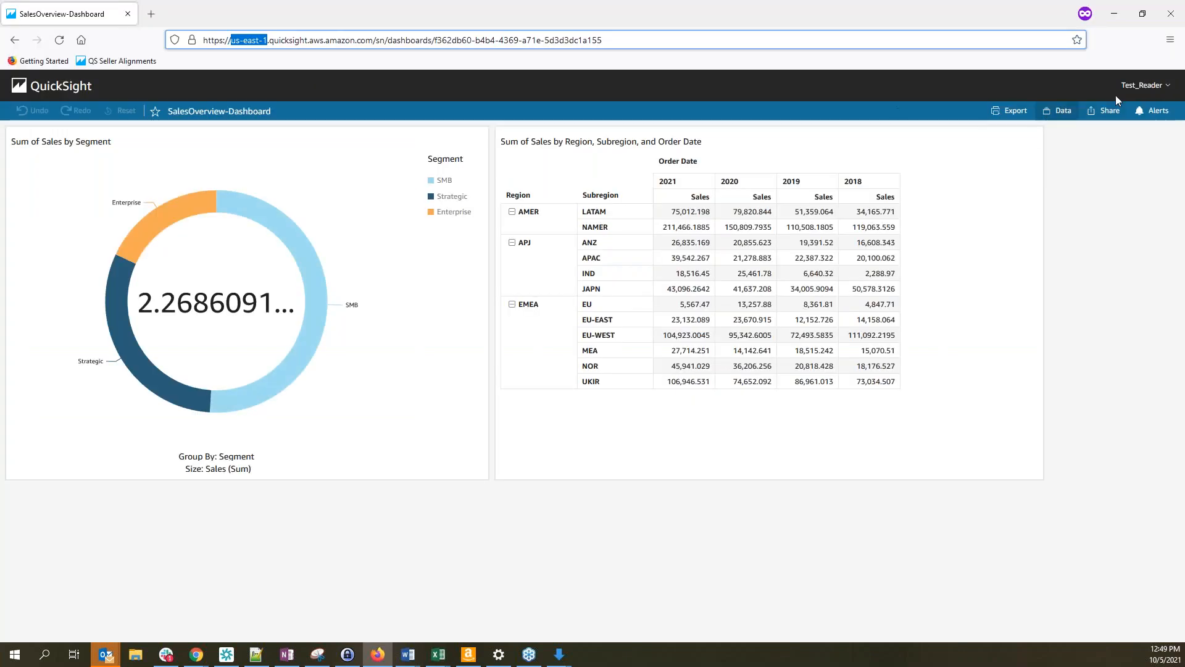
pyautogui.click(1144, 84)
pyautogui.click(1127, 133)
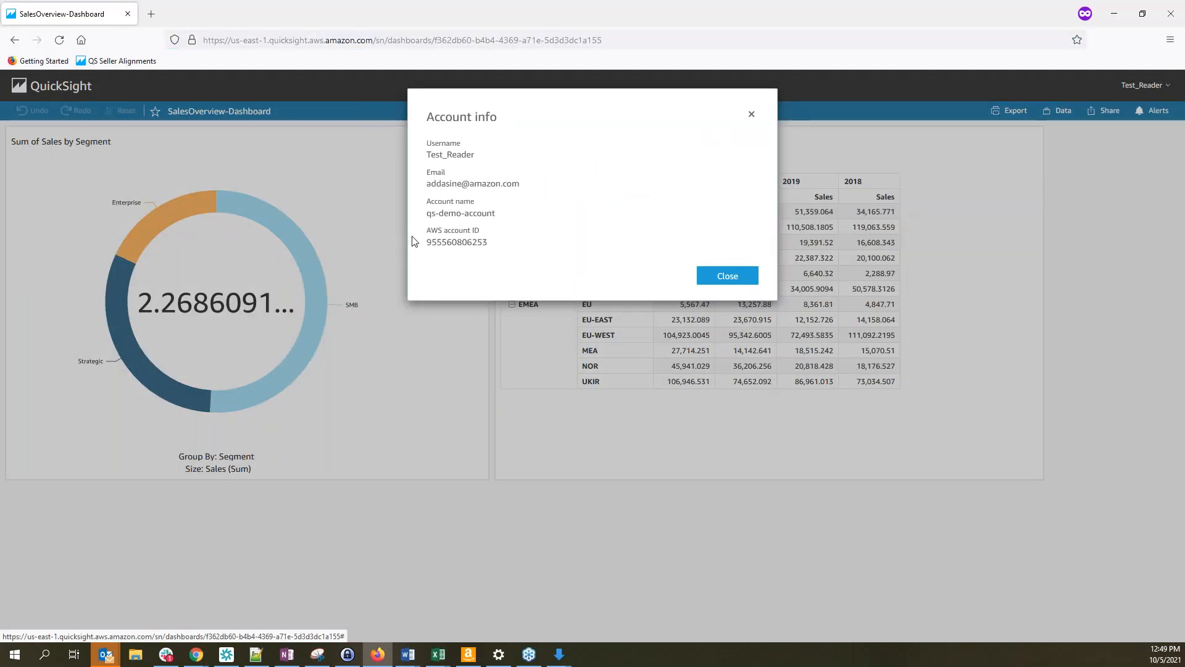
pyautogui.doubleClick(442, 242)
pyautogui.hotkey('ctrl', 'c')
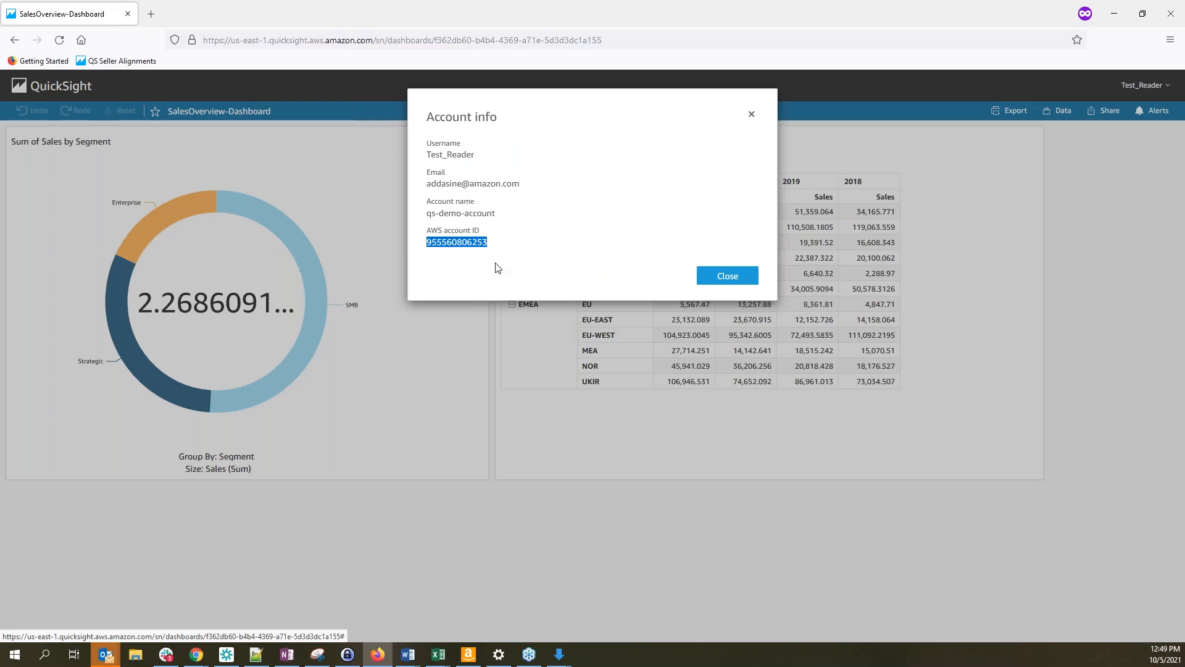
pyautogui.hotkey('alt', 'Tab')
pyautogui.click(213, 197)
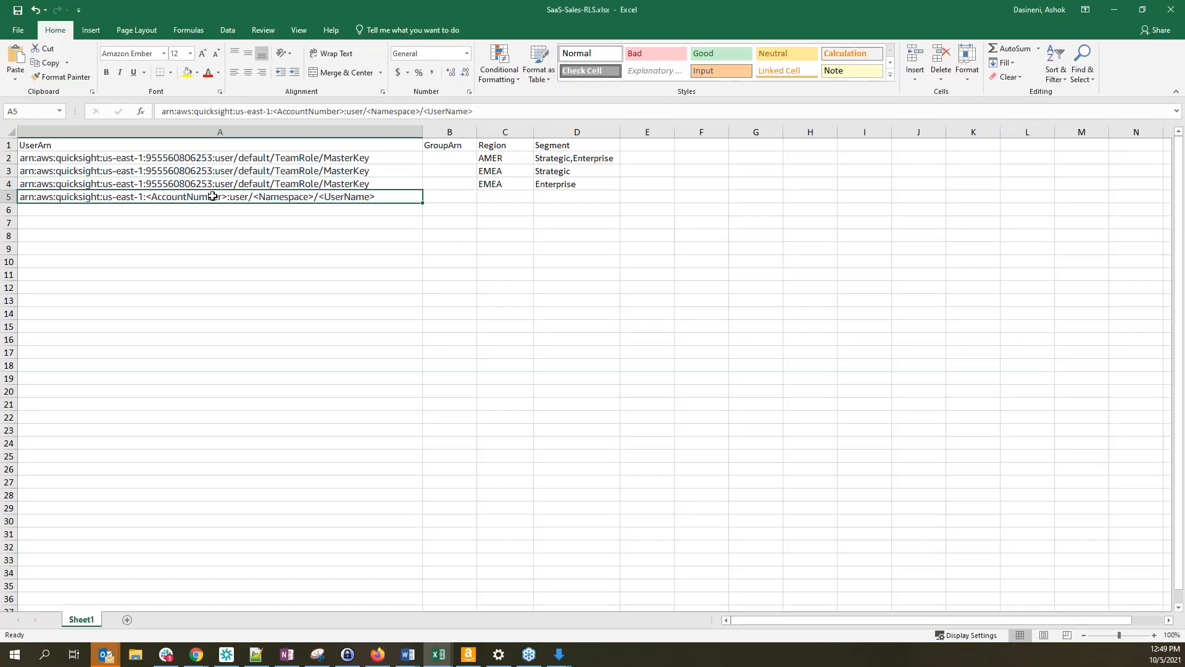
pyautogui.doubleClick(212, 197)
pyautogui.moveTo(226, 196); pyautogui.dragTo(149, 200)
pyautogui.hotkey('ctrl', 'v')
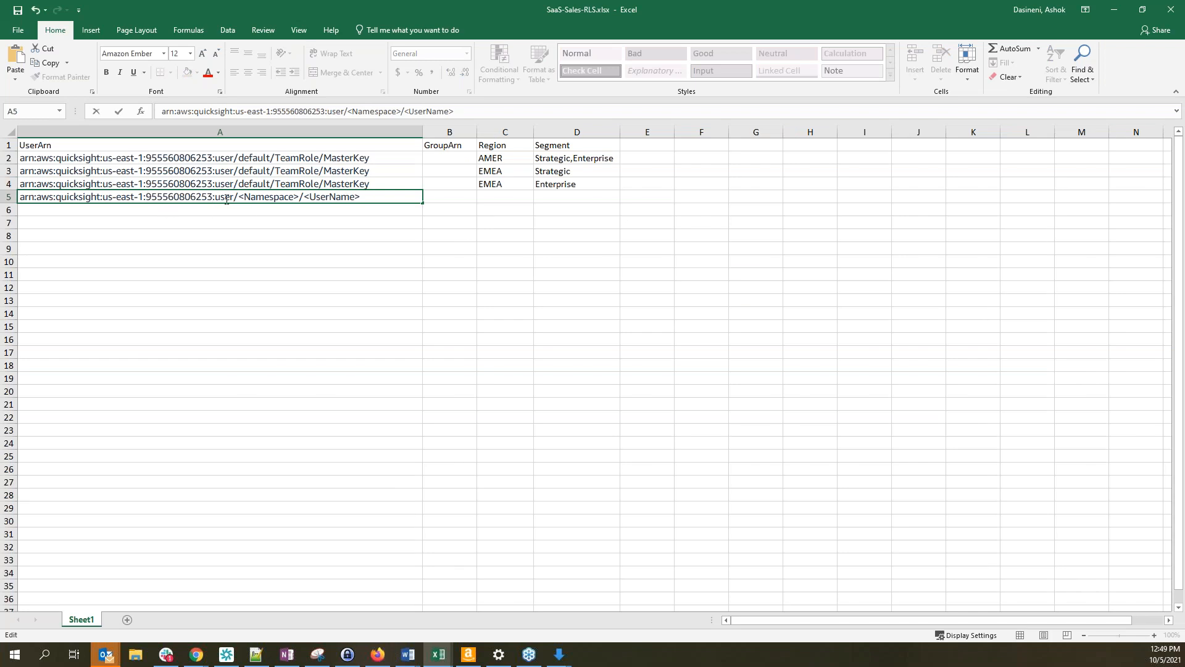
# Fill the A5 ARN's namespace with default and its username with Test_Reader
pyautogui.moveTo(240, 197); pyautogui.dragTo(299, 196)
pyautogui.write('default')
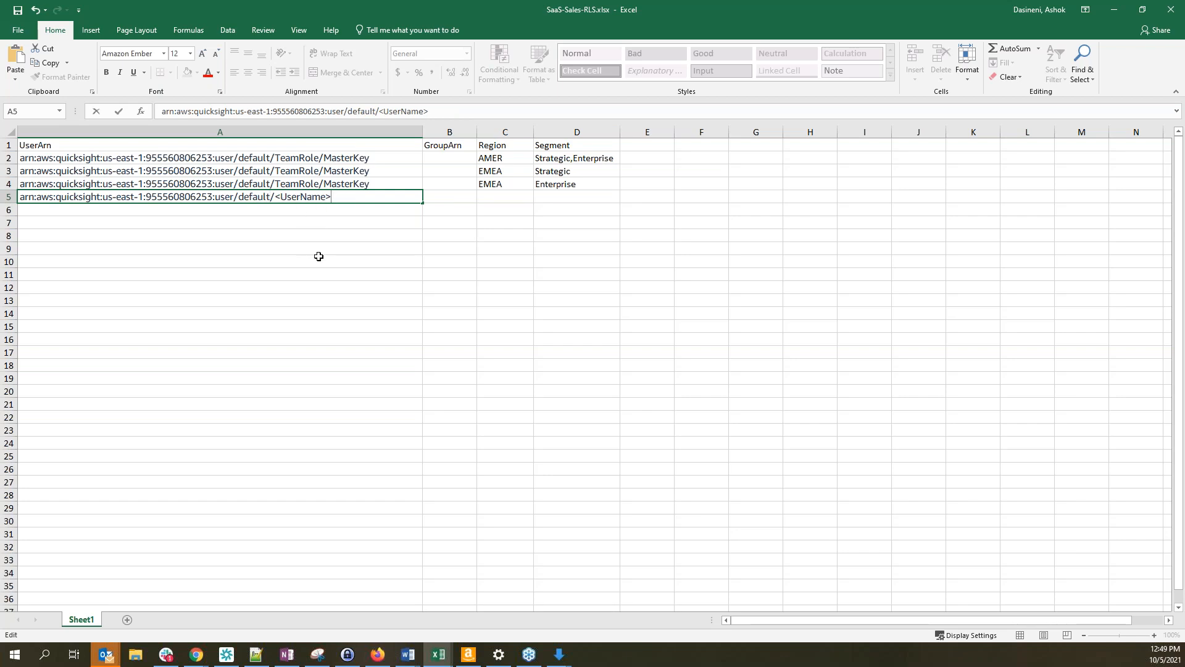
pyautogui.hotkey('alt', 'Tab')
pyautogui.click(643, 204)
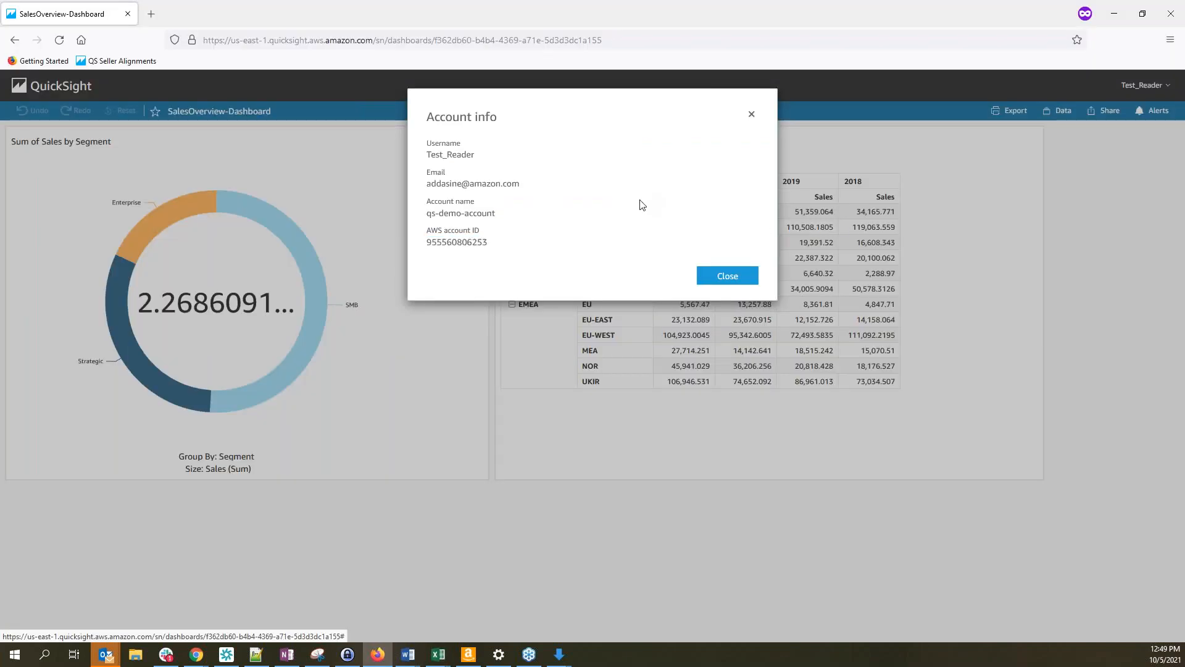
pyautogui.doubleClick(435, 157)
pyautogui.rightClick(471, 159)
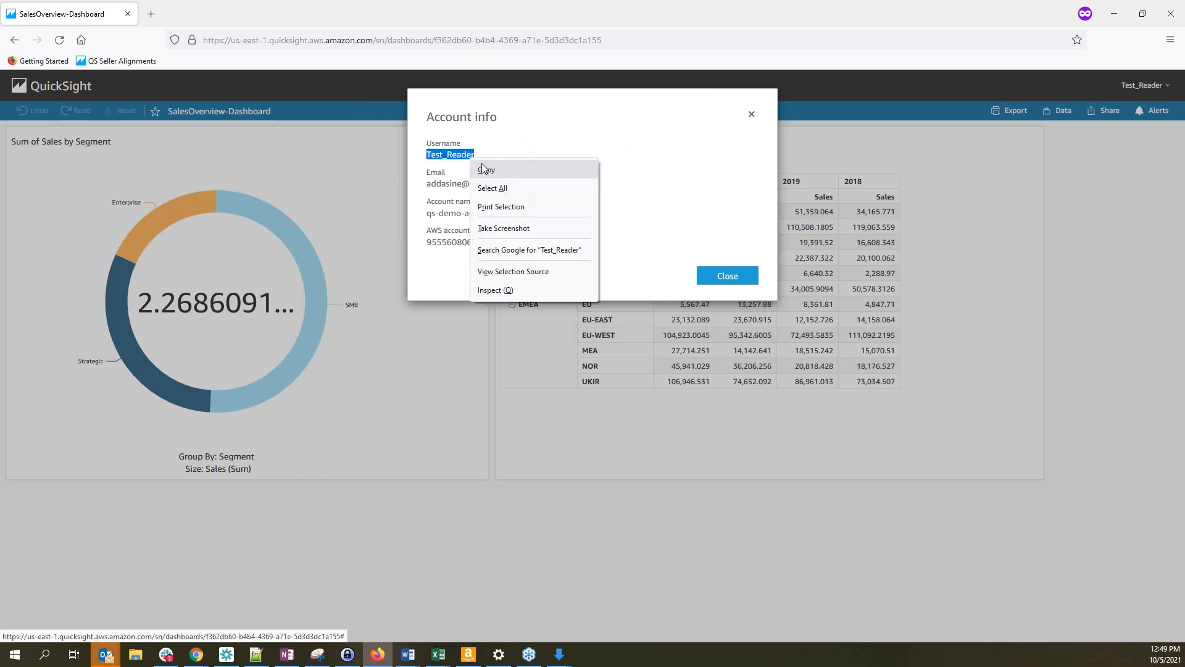
pyautogui.click(487, 172)
pyautogui.hotkey('alt', 'Tab')
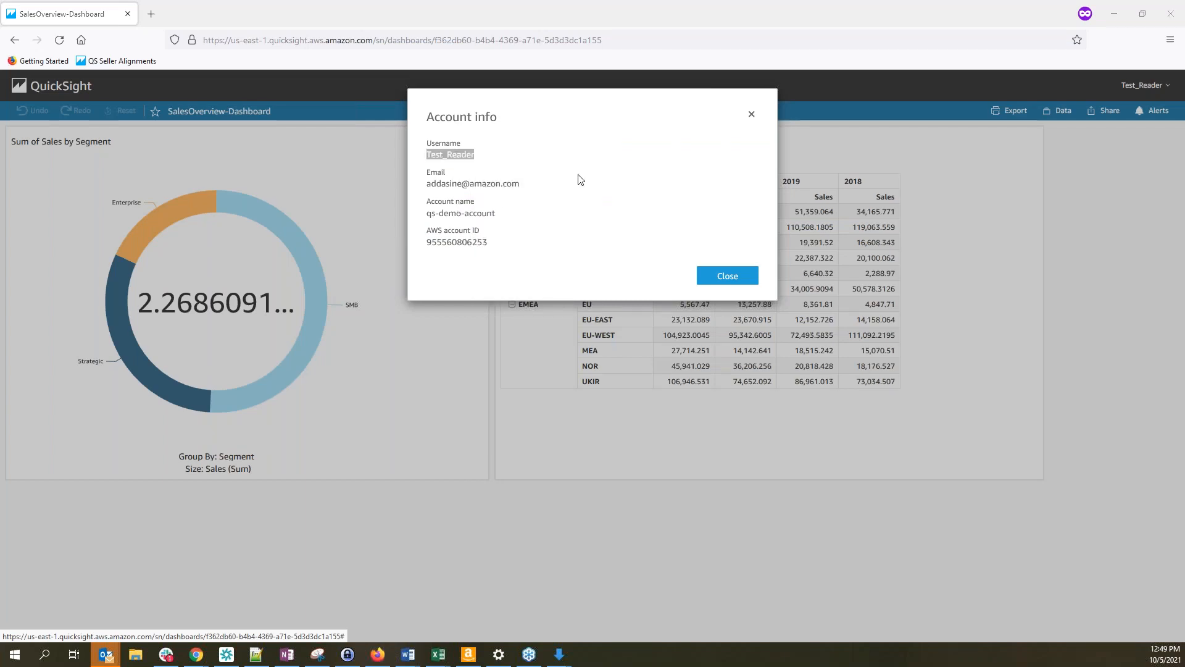
pyautogui.hotkey('shift', 'Left')
pyautogui.hotkey('shift', 'Left')
pyautogui.hotkey('shift', 'Left')
pyautogui.hotkey('shift', 'Left')
pyautogui.hotkey('shift', 'Left')
pyautogui.hotkey('shift', 'Left')
pyautogui.hotkey('shift', 'Left')
pyautogui.hotkey('shift', 'Left')
pyautogui.hotkey('shift', 'Left')
pyautogui.hotkey('shift', 'Left')
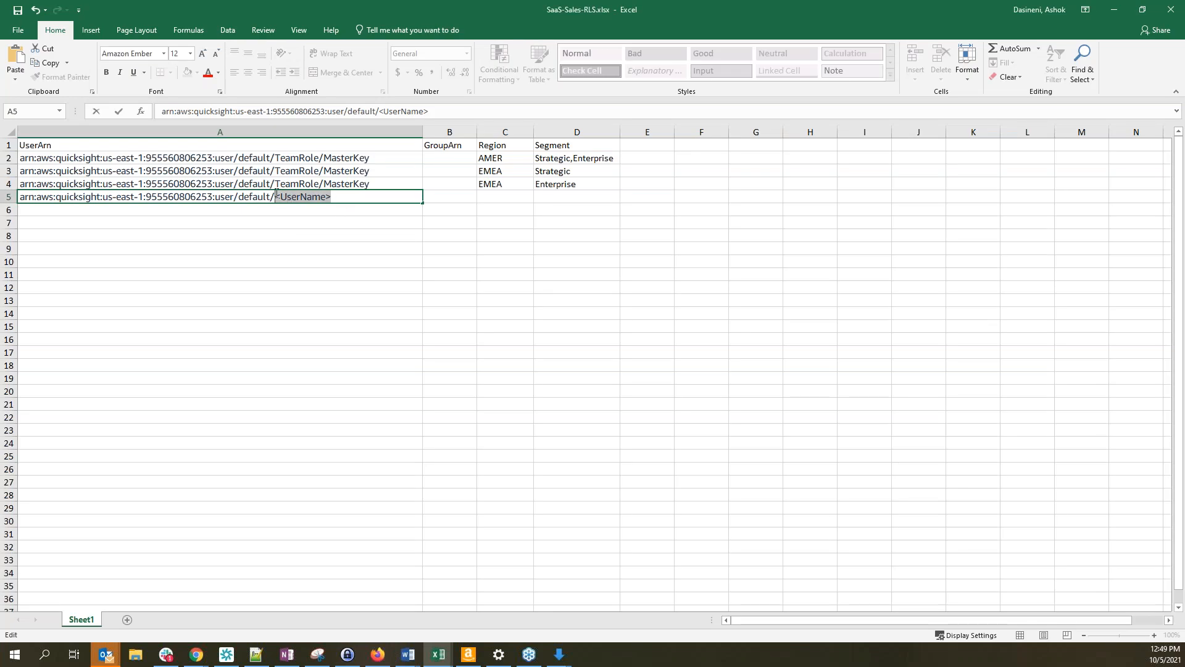
pyautogui.hotkey('ctrl', 'v')
# Commit the completed Test_Reader ARN and enter region APJ in cell C5
pyautogui.click(329, 246)
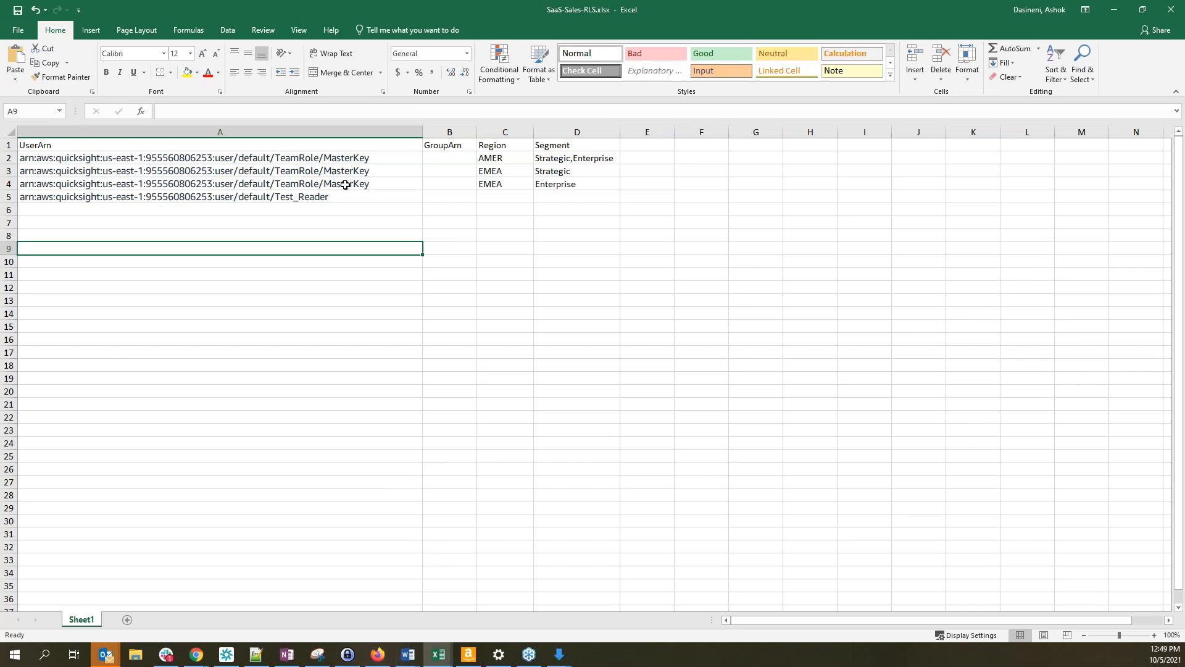
pyautogui.click(174, 160)
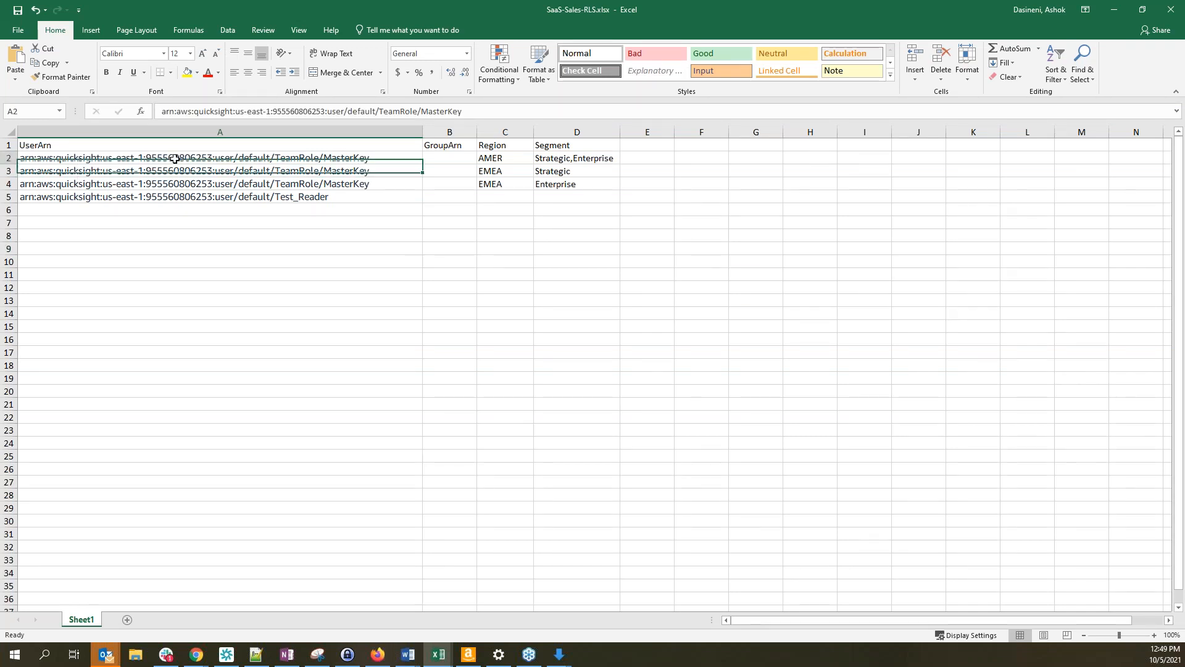
pyautogui.click(344, 193)
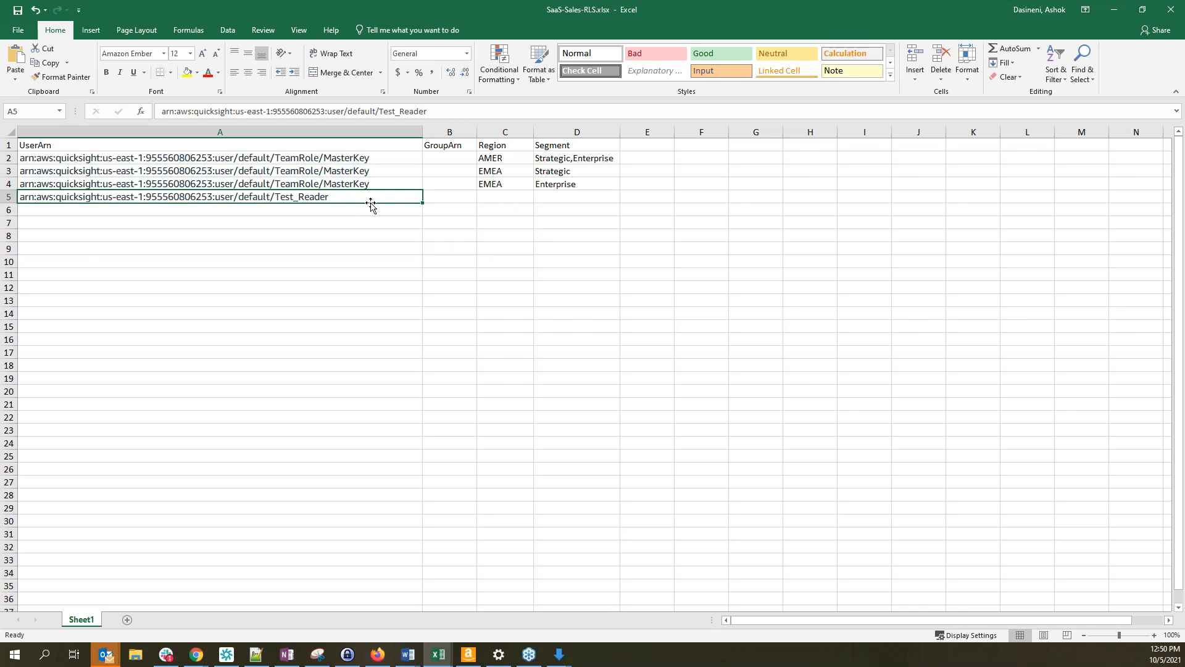
pyautogui.click(509, 198)
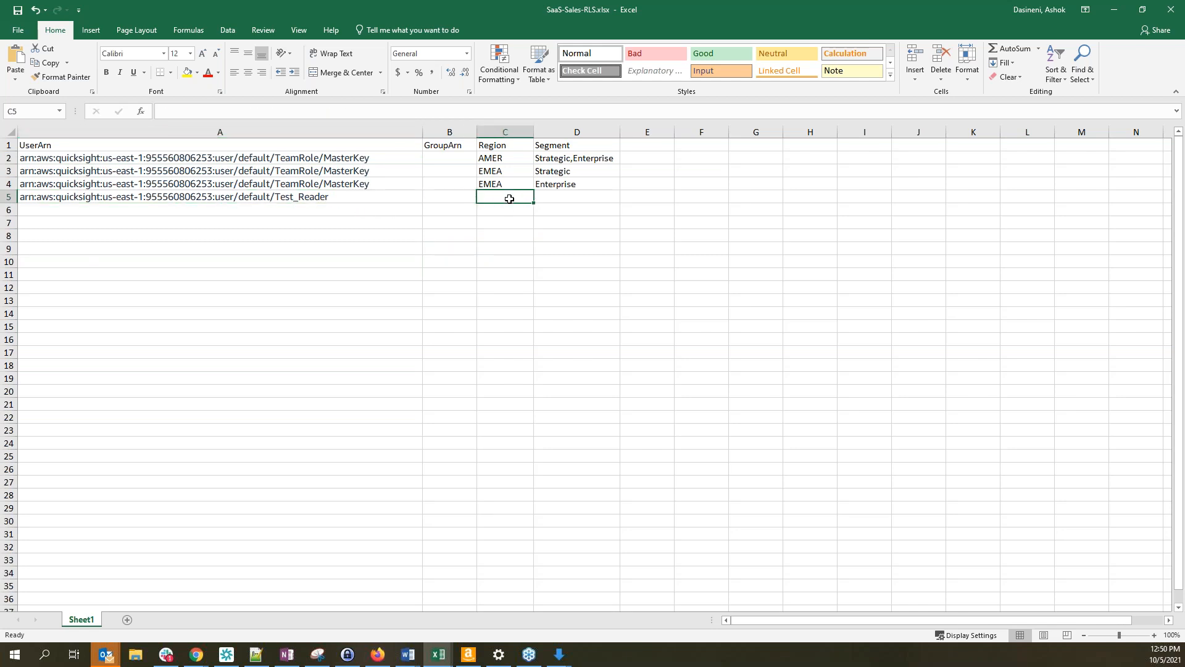
pyautogui.write('APJ')
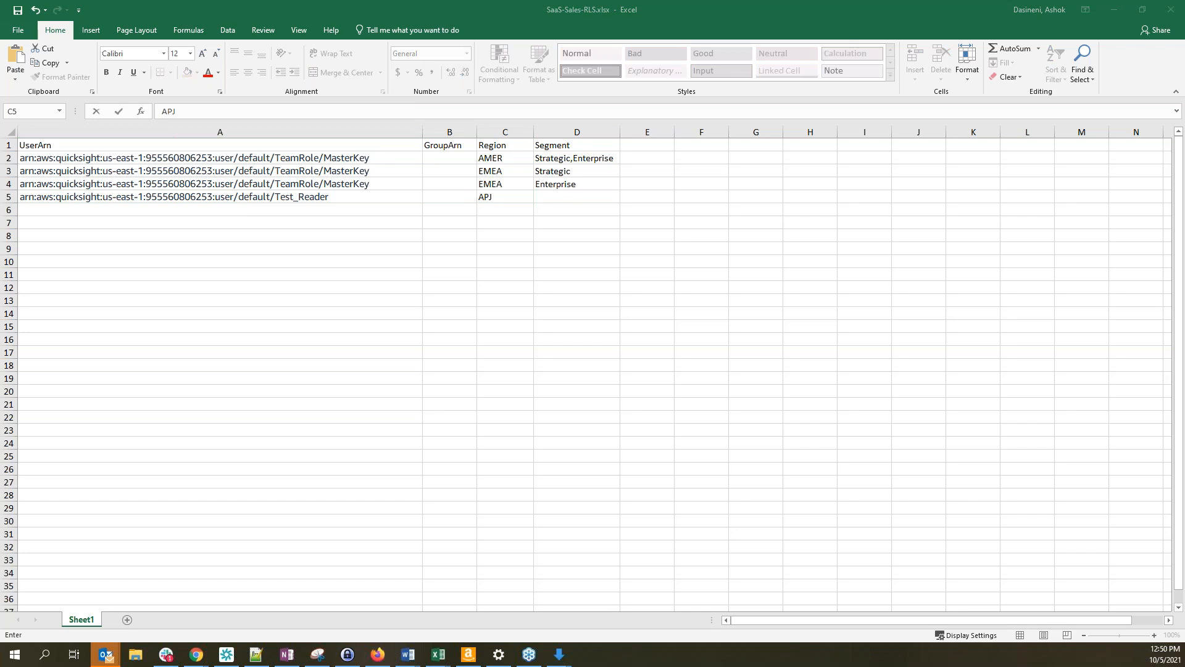
pyautogui.hotkey('alt', 'Tab')
pyautogui.click(753, 116)
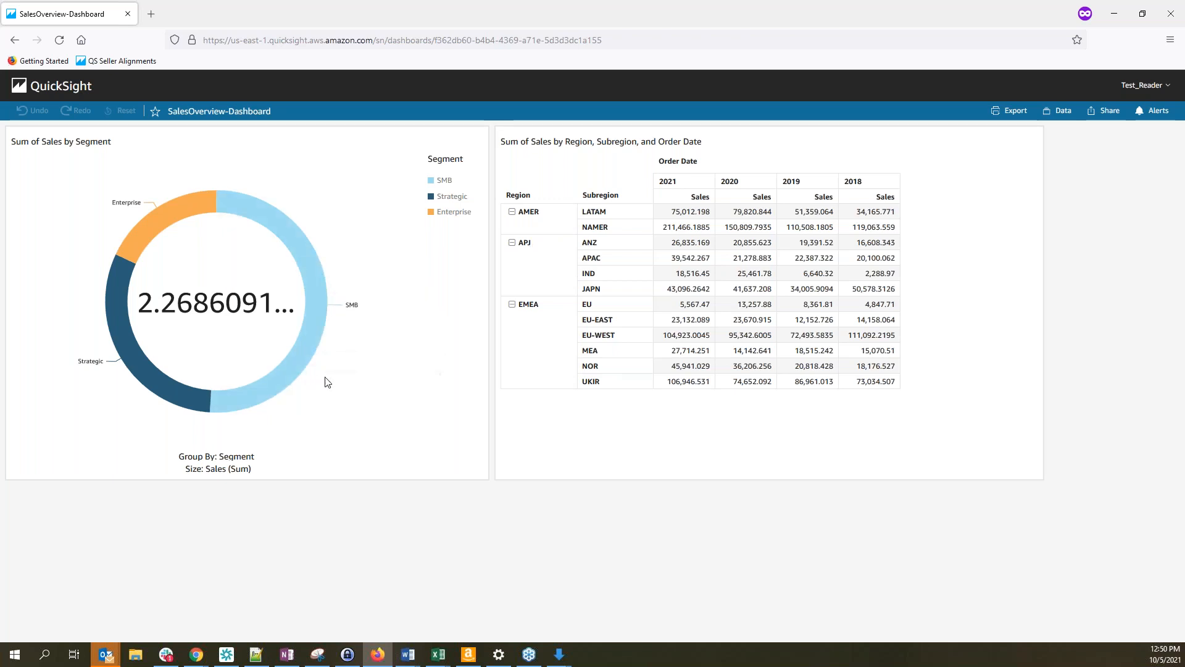
pyautogui.hotkey('alt', 'Tab')
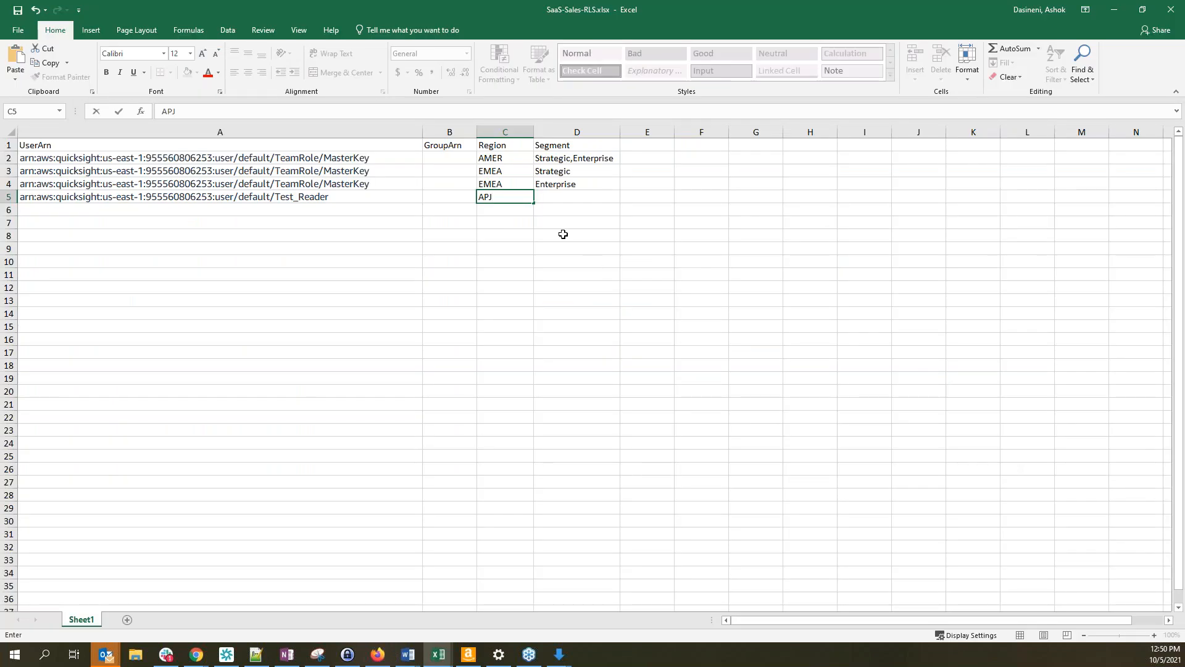
pyautogui.press('Return')
# Enter segment SMB in D5, check row 5 against the headers, and close the workbook
pyautogui.click(501, 197)
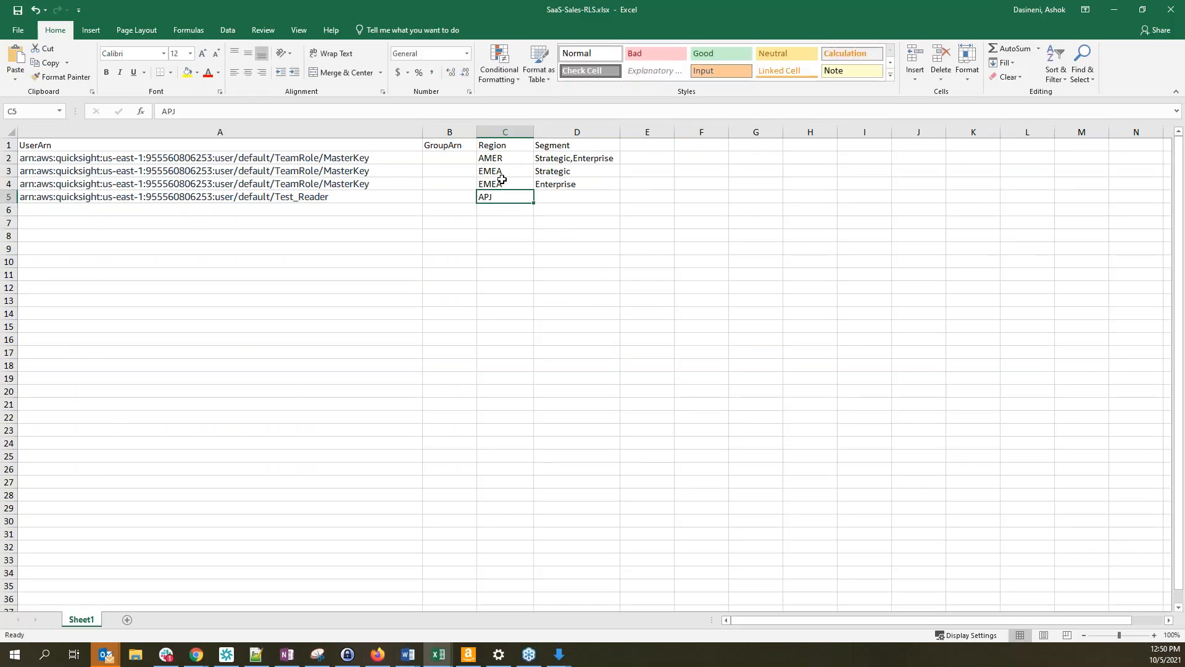
pyautogui.click(557, 197)
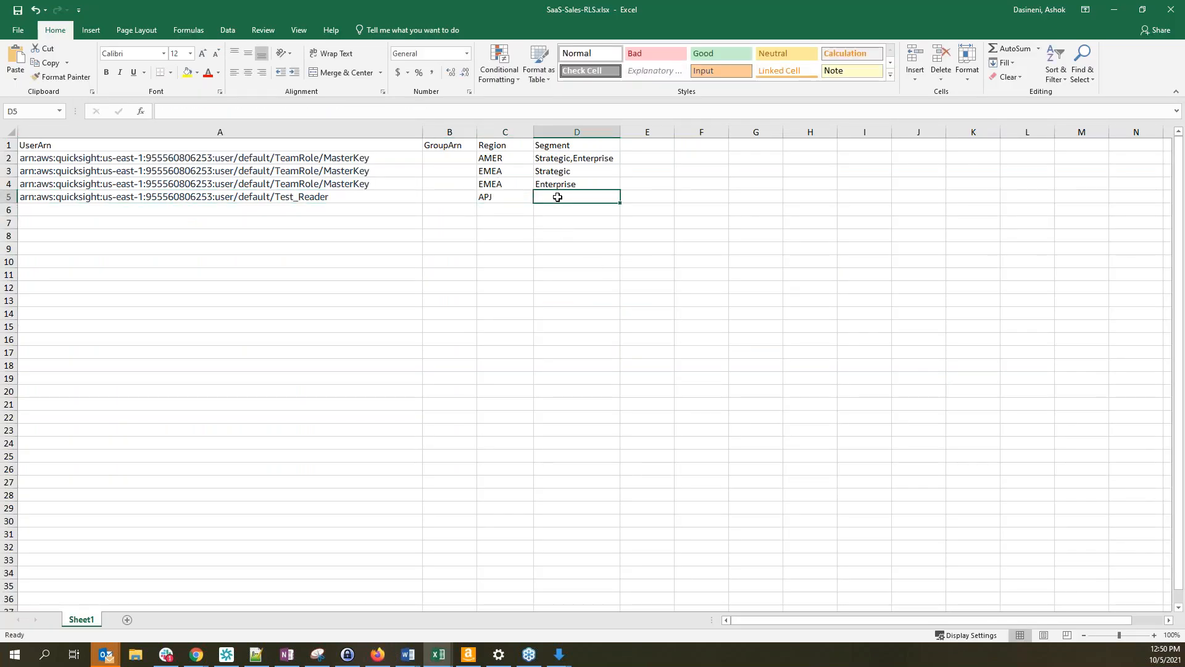
pyautogui.write('SMB')
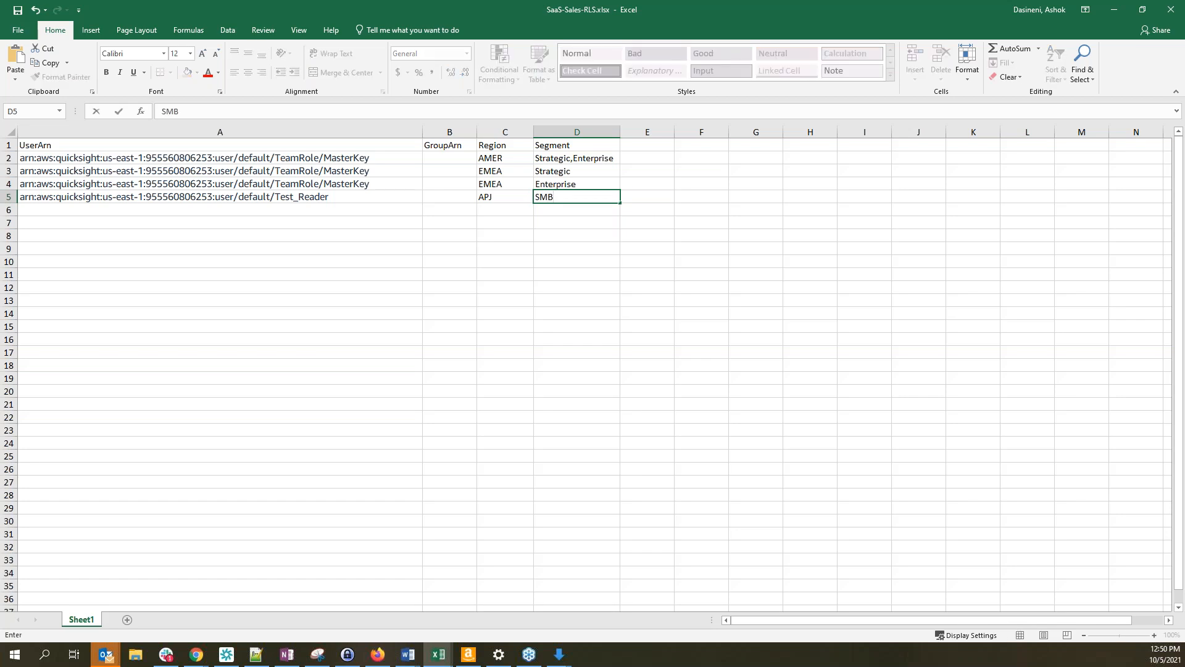
pyautogui.press('Return')
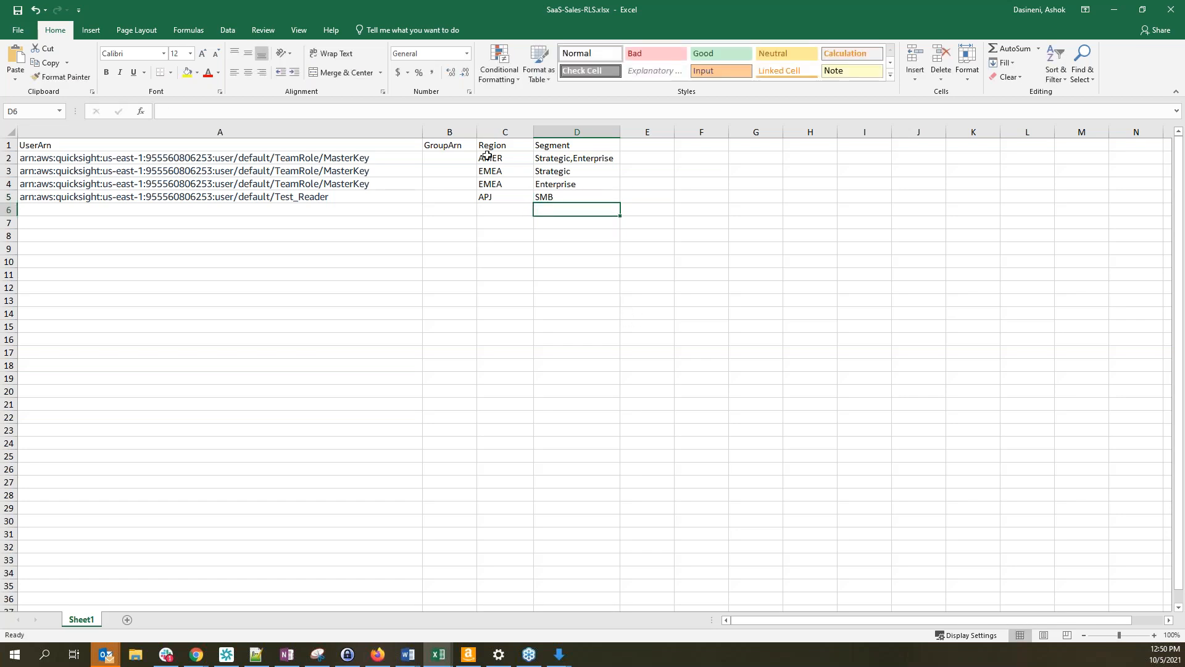
pyautogui.moveTo(489, 147); pyautogui.dragTo(558, 145)
pyautogui.click(559, 146)
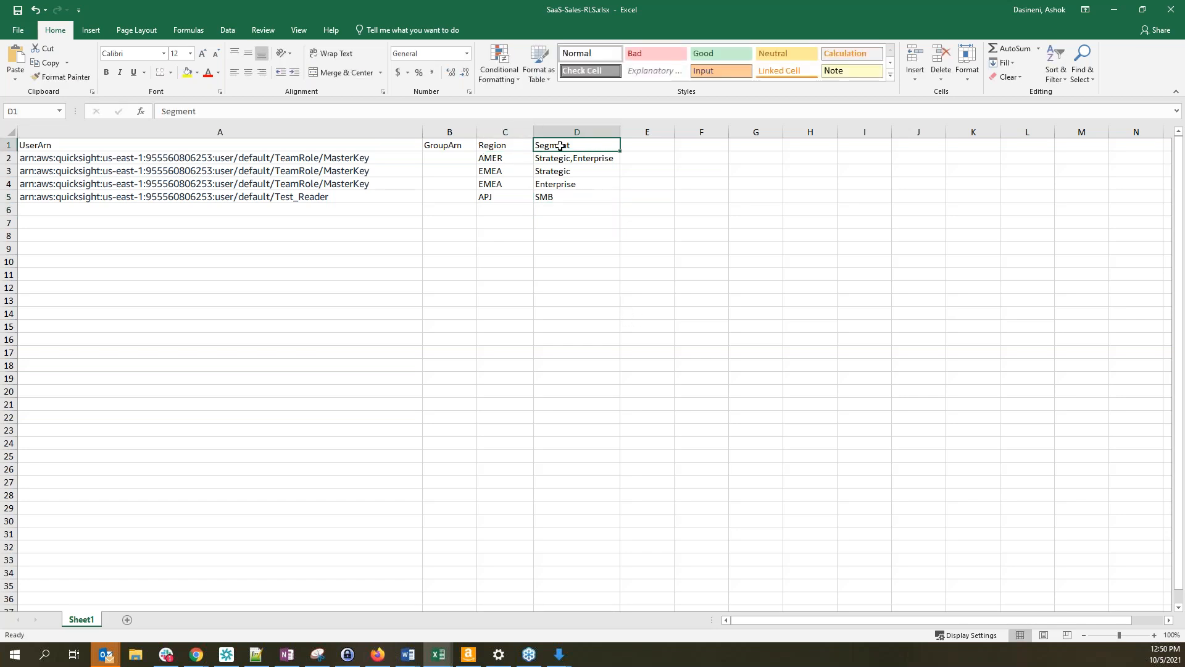
pyautogui.click(497, 158)
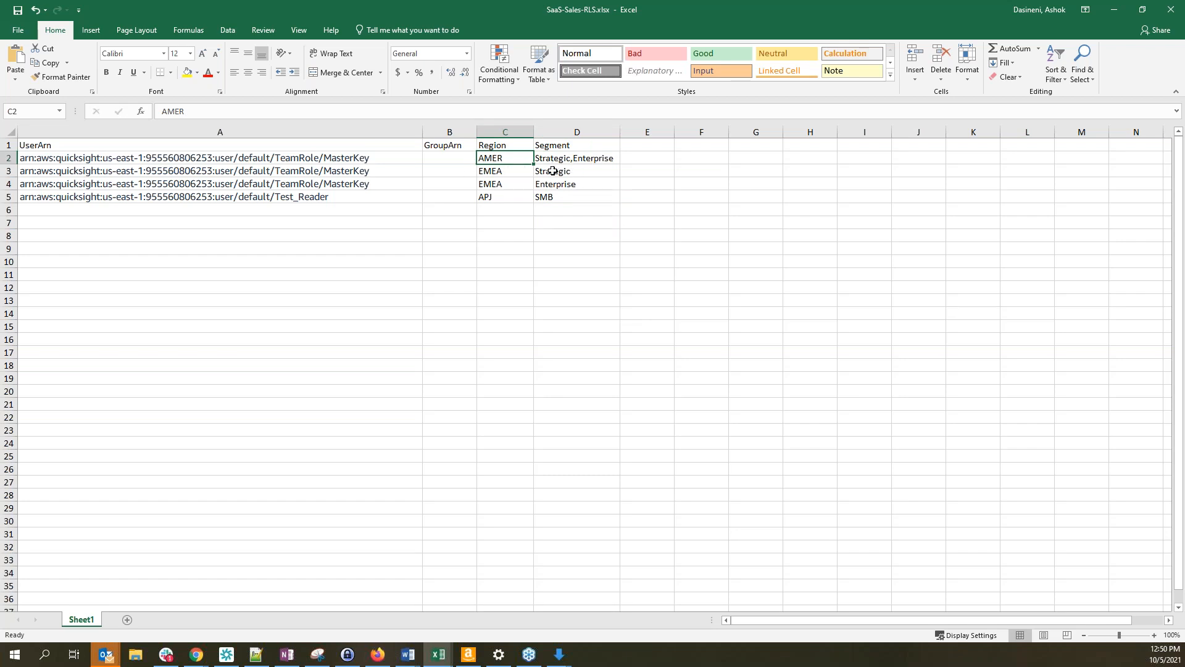
pyautogui.click(508, 201)
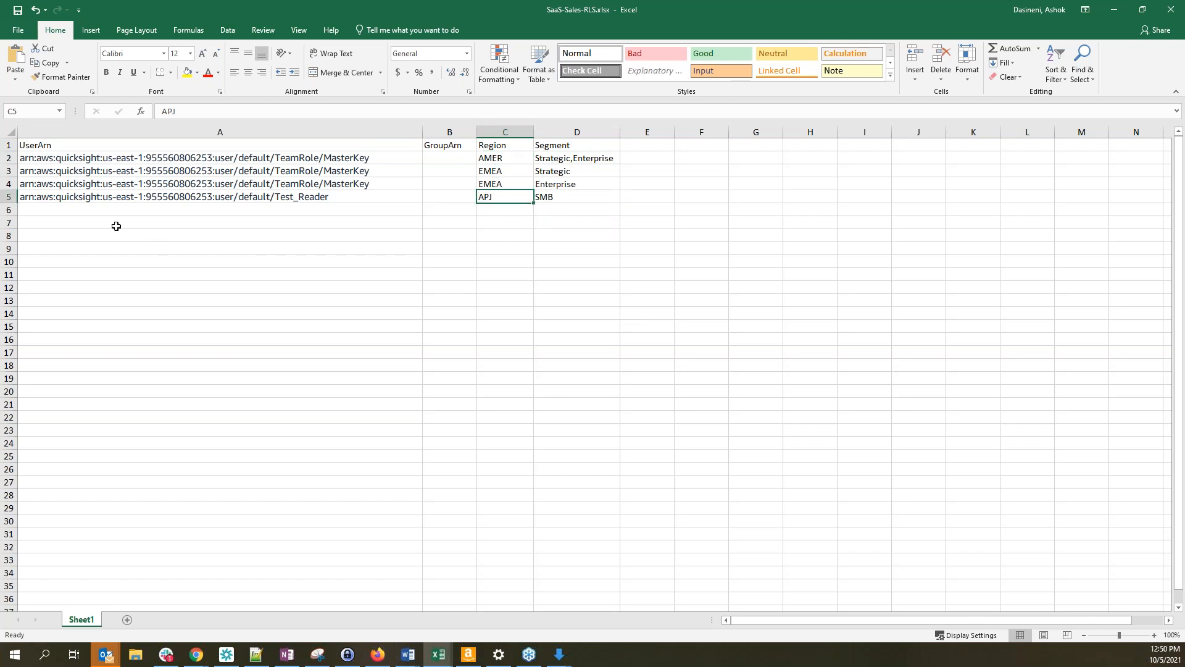
pyautogui.click(48, 149)
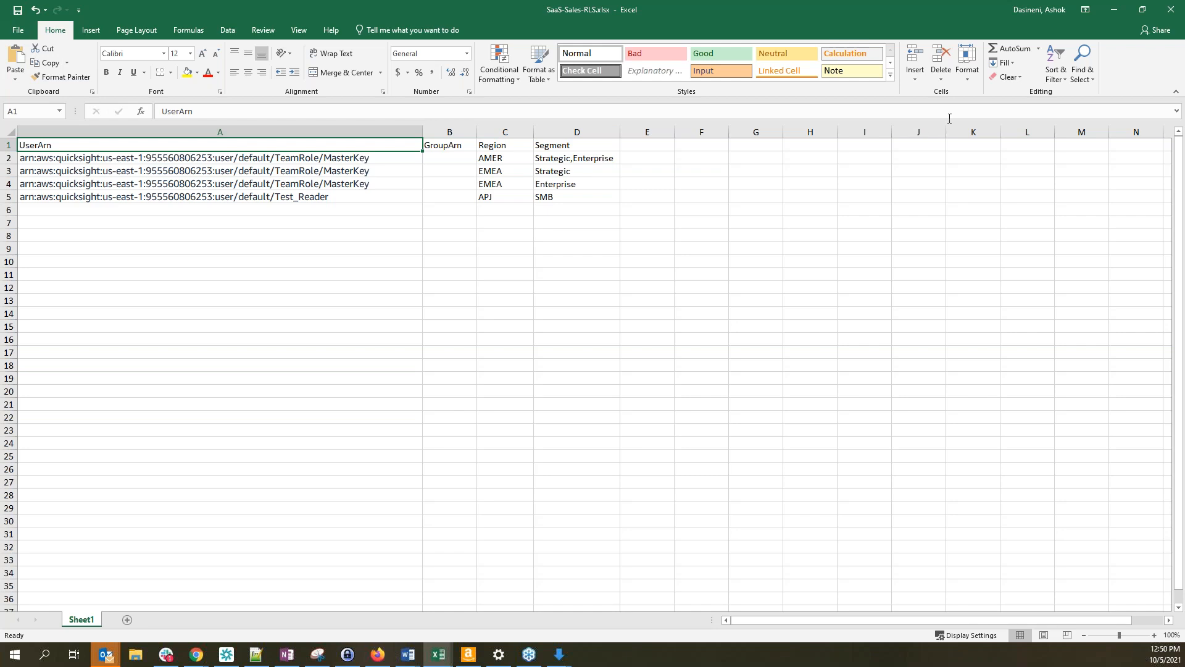
pyautogui.click(1177, 15)
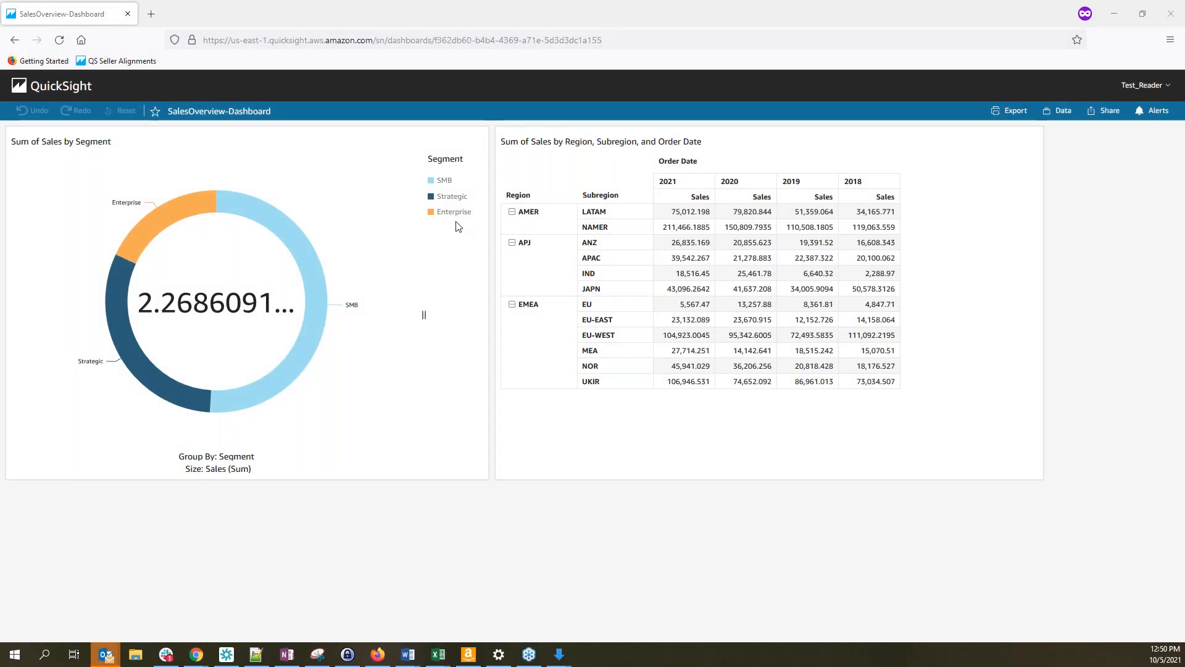
# In the author's QuickSight session, go from the home page to the Datasets list
pyautogui.hotkey('alt', 'Tab')
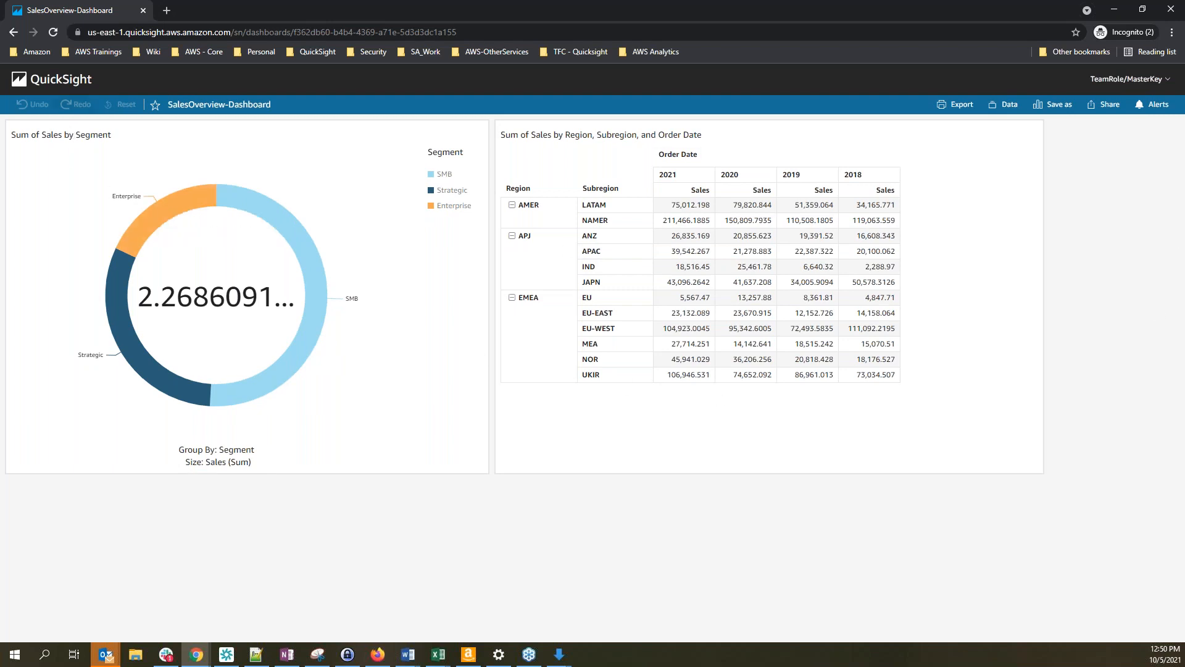
pyautogui.click(54, 90)
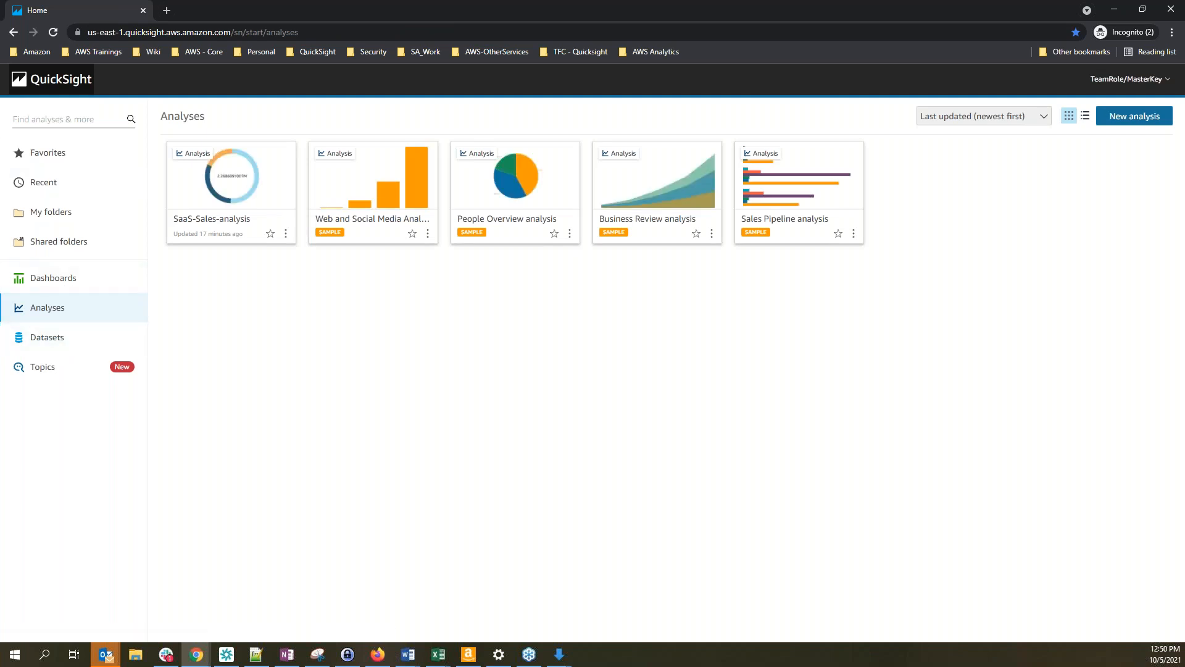
pyautogui.hotkey('alt', 'Tab')
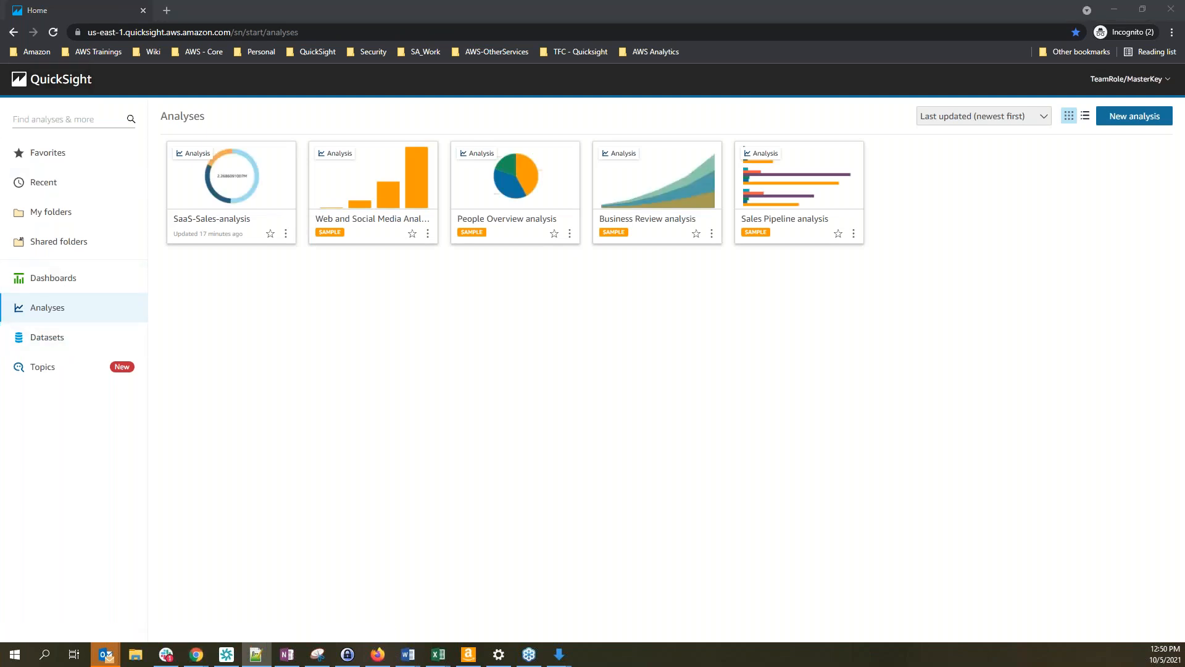
pyautogui.click(57, 347)
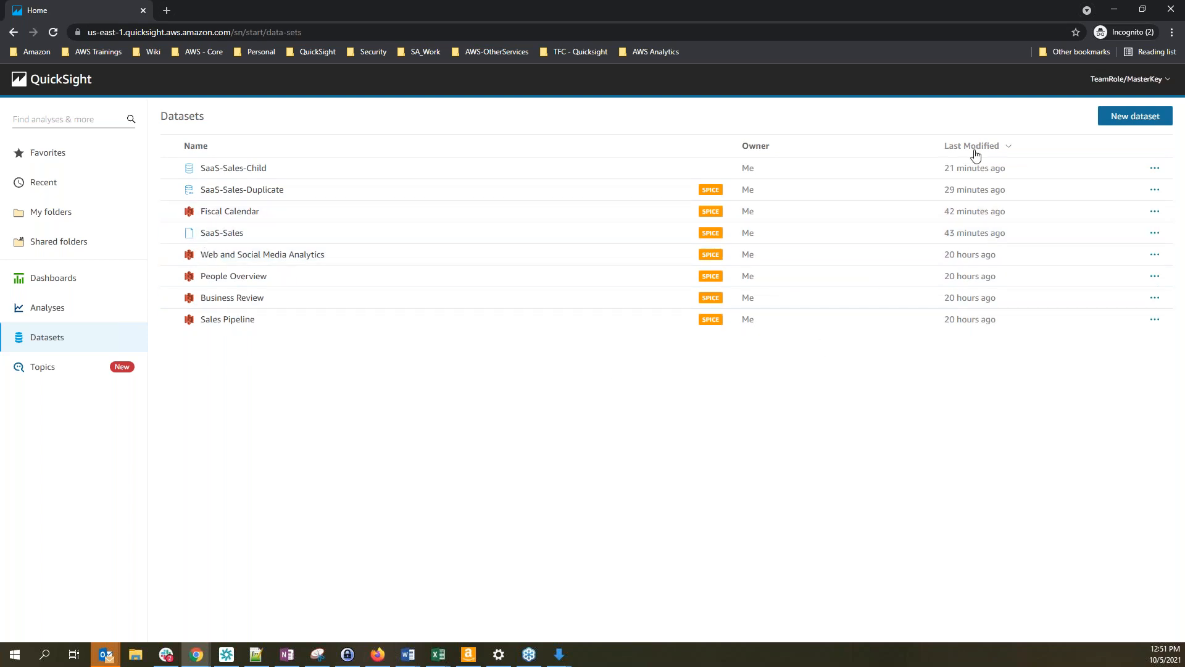
# Create a new dataset from Sheet1 of uploaded SaaS-Sales-RLS.xlsx and open it for editing
pyautogui.click(1156, 123)
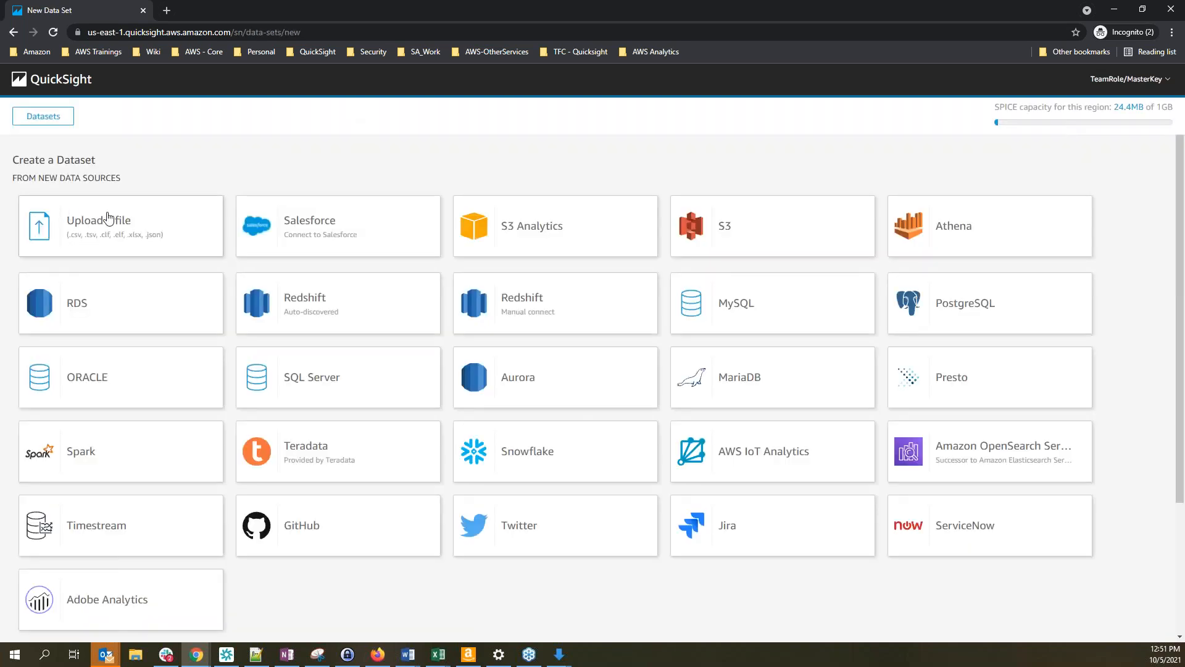
pyautogui.click(113, 236)
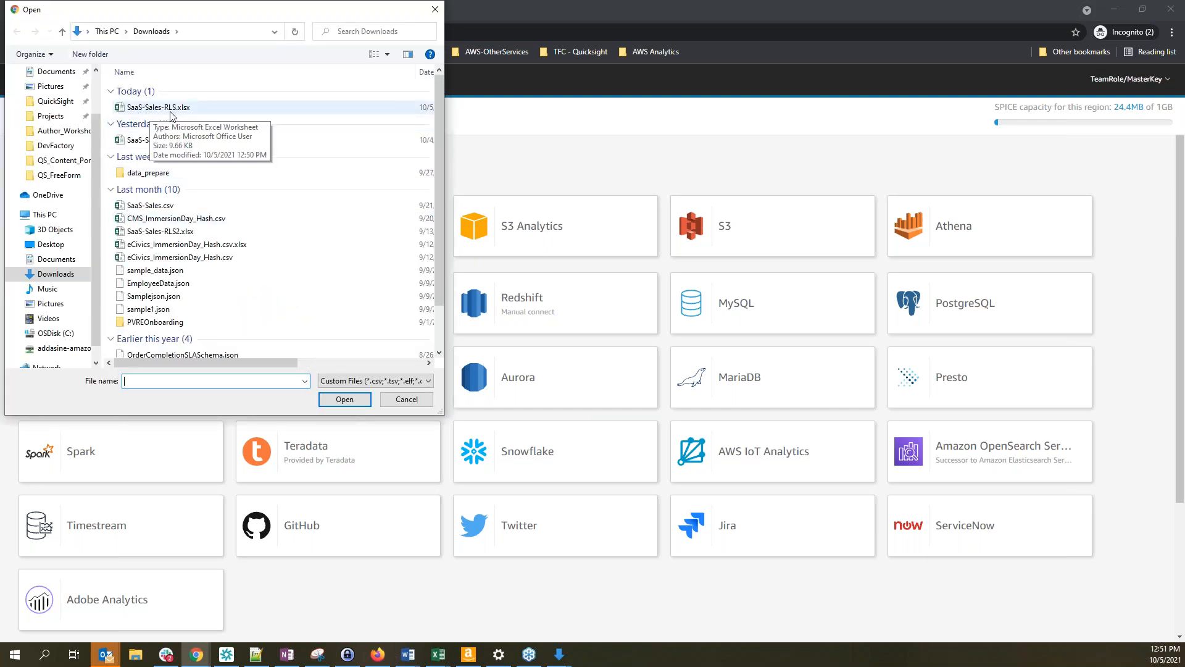
pyautogui.click(159, 108)
pyautogui.click(345, 399)
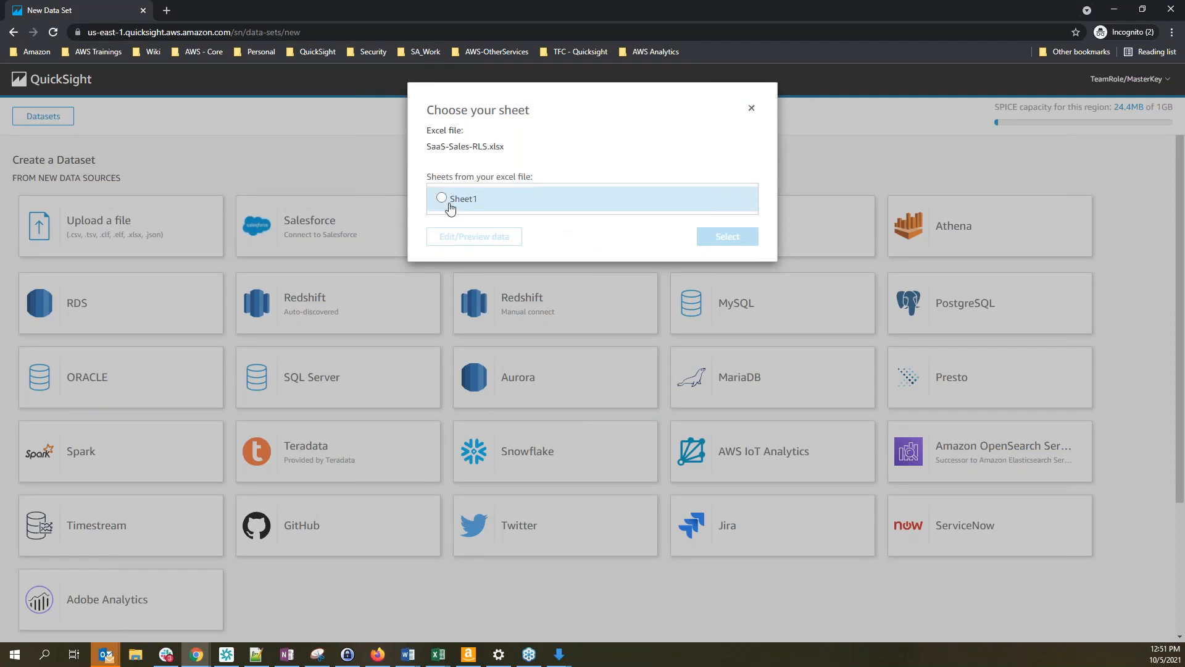
pyautogui.click(442, 198)
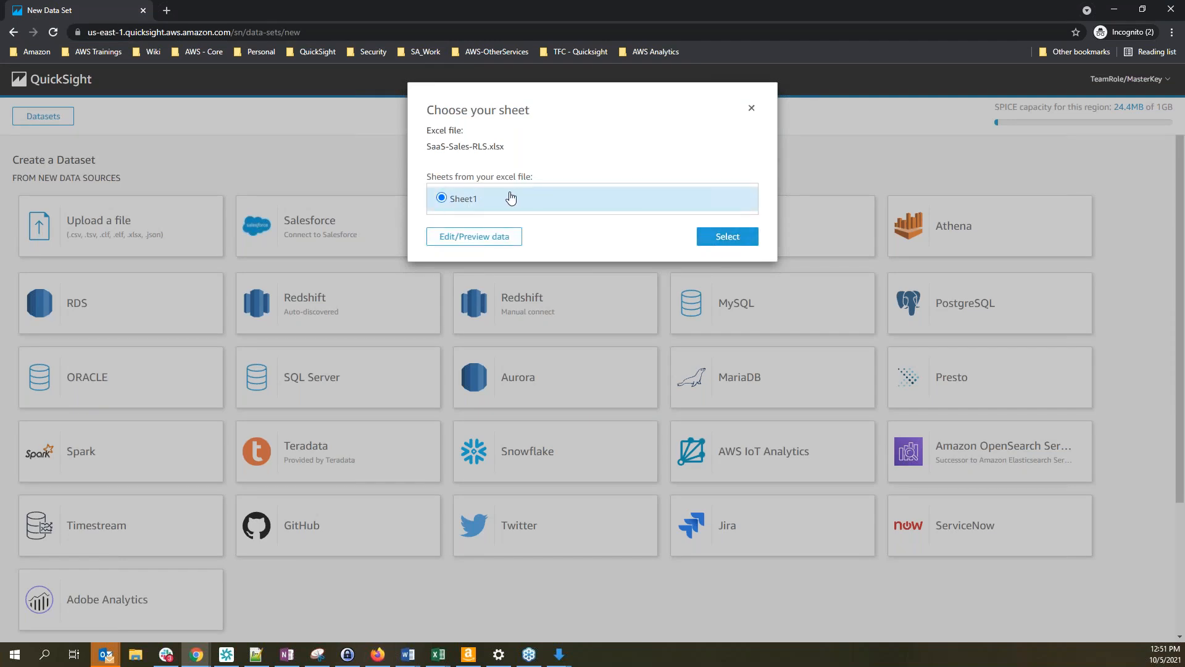
pyautogui.click(745, 244)
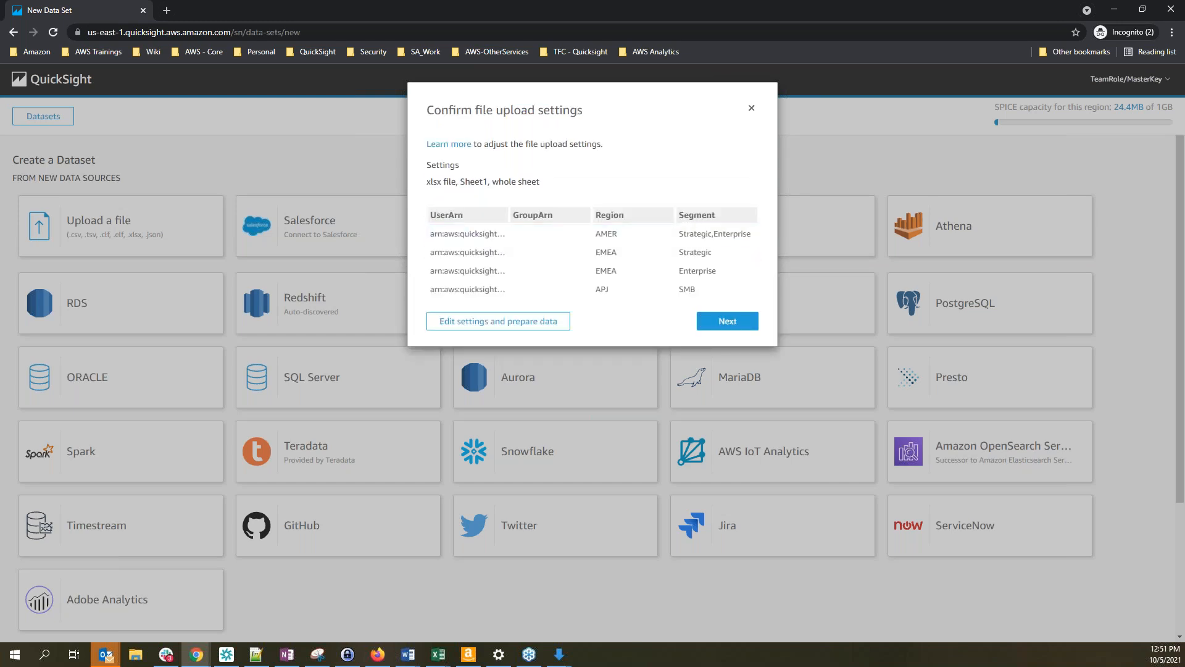
pyautogui.click(727, 321)
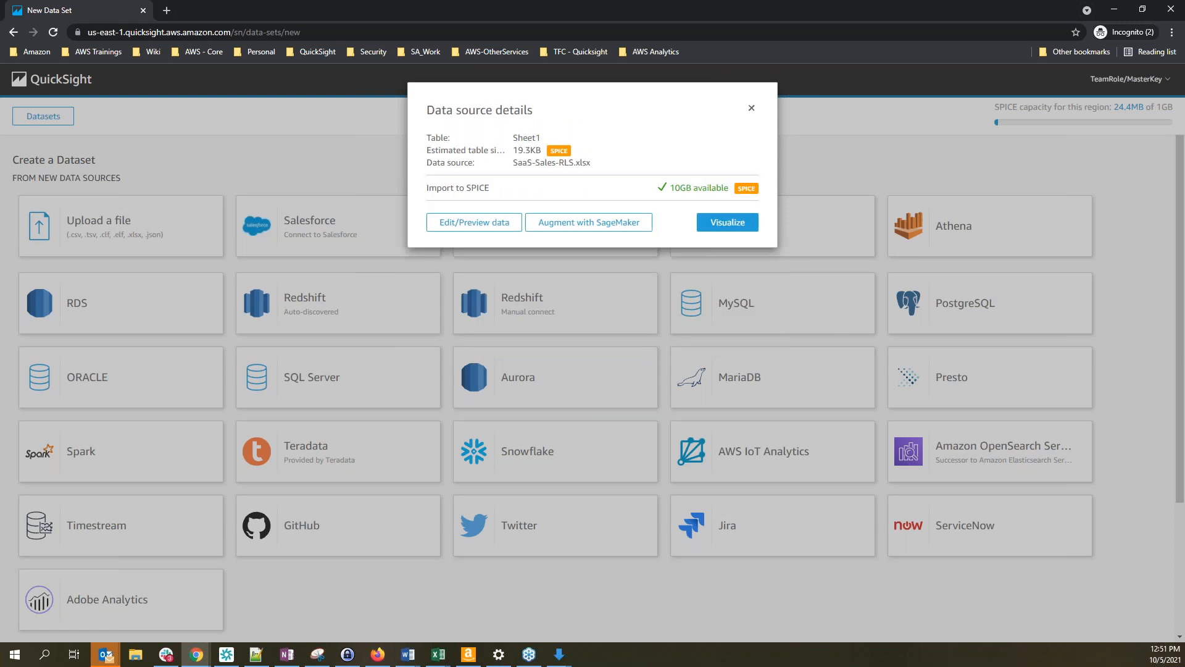
pyautogui.click(467, 233)
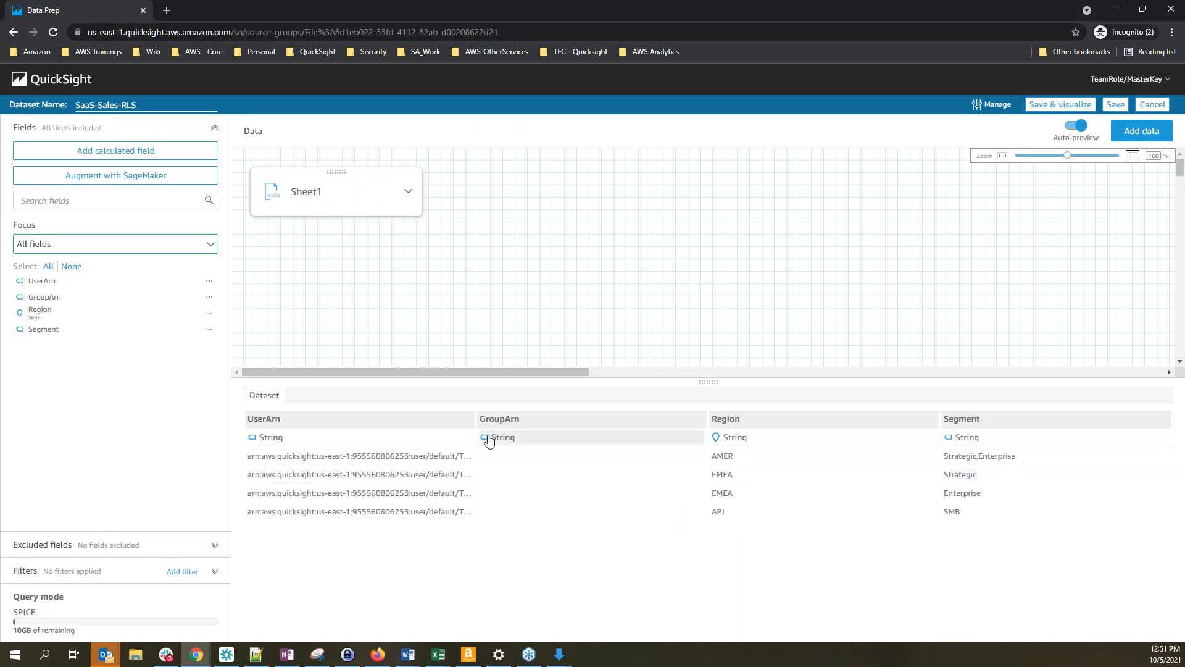
# Widen the UserArn column in the SaaS-Sales-RLS preview to show the full ARNs
pyautogui.moveTo(474, 438); pyautogui.dragTo(686, 437)
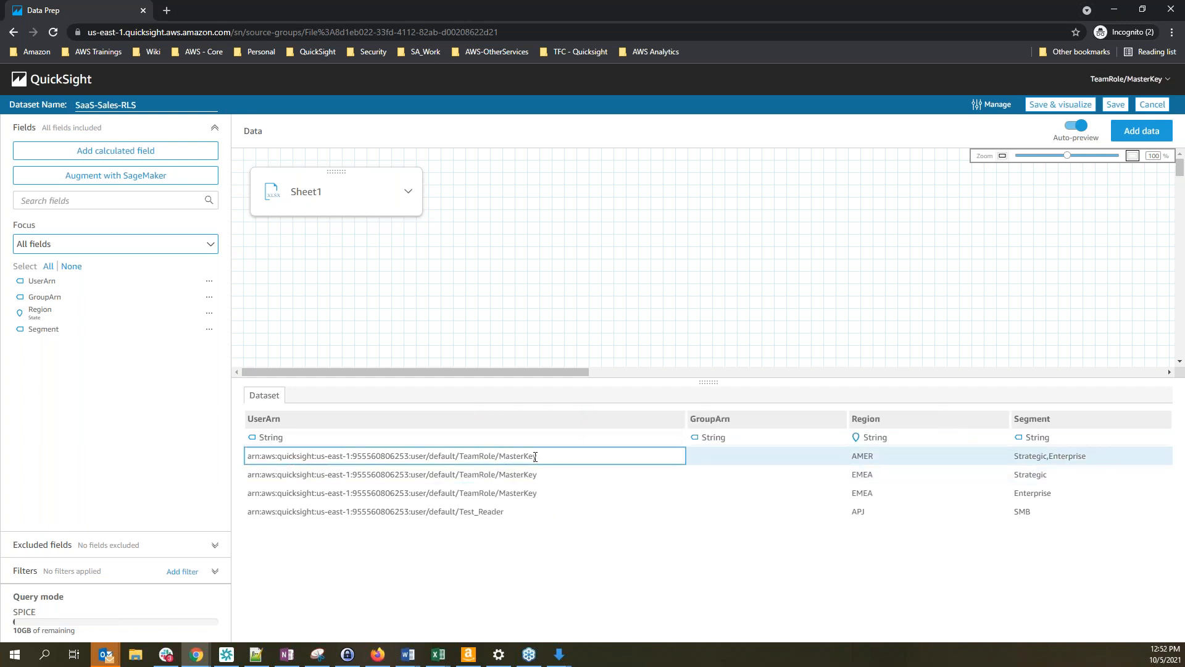
pyautogui.click(1134, 80)
pyautogui.click(479, 531)
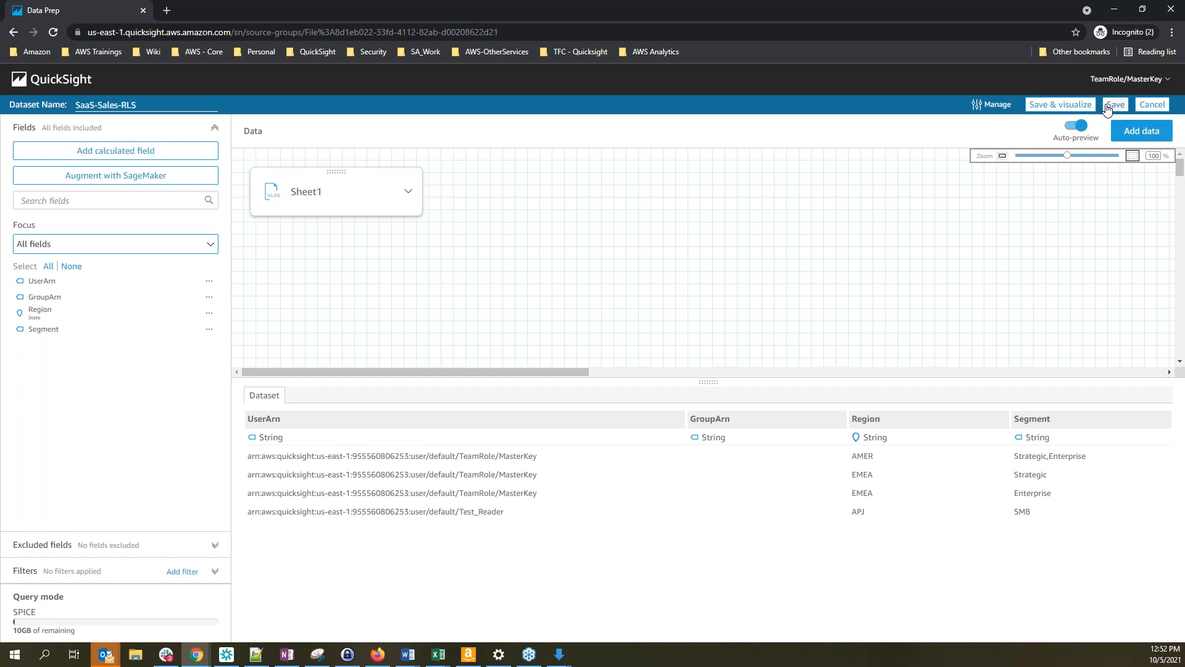
# Save the SaaS-Sales-RLS rules dataset from the data prep editor
pyautogui.click(1107, 107)
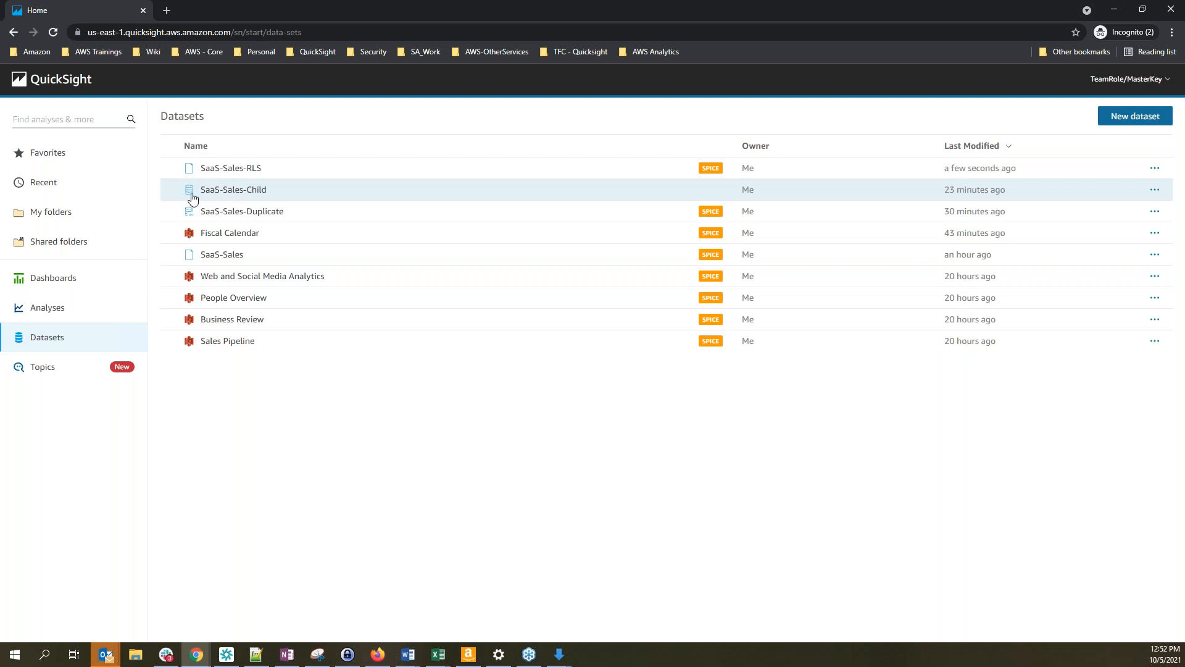
# Apply SaaS-Sales-RLS as the row-level security rules dataset for SaaS-Sales-Child
pyautogui.click(249, 196)
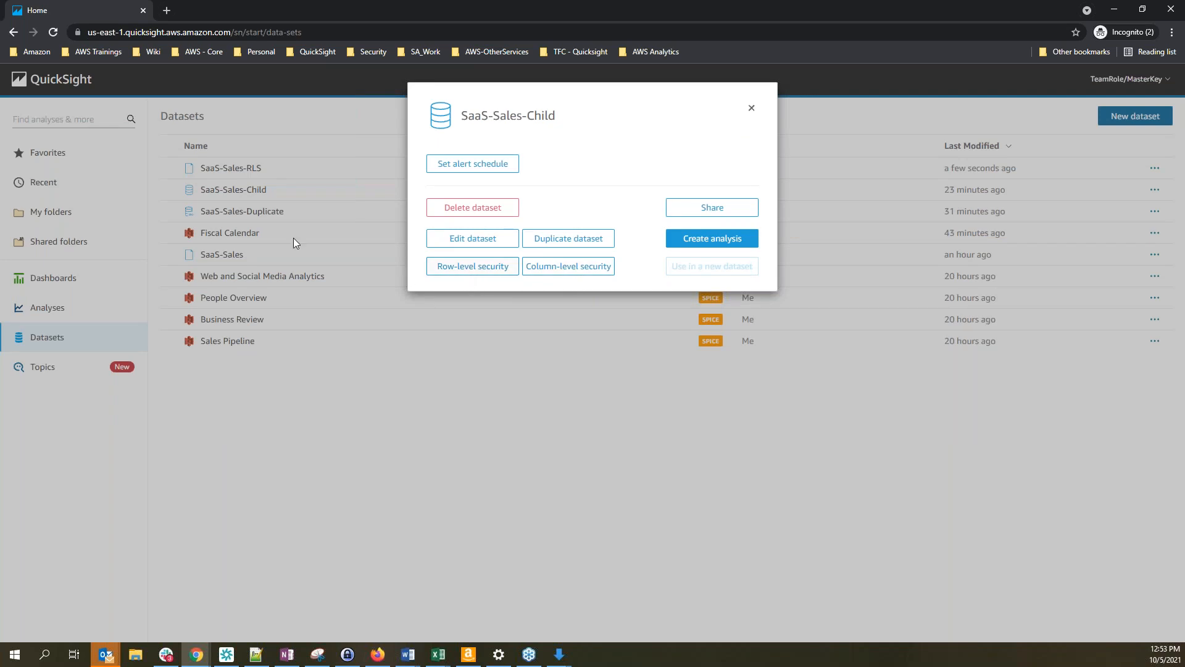
pyautogui.click(468, 272)
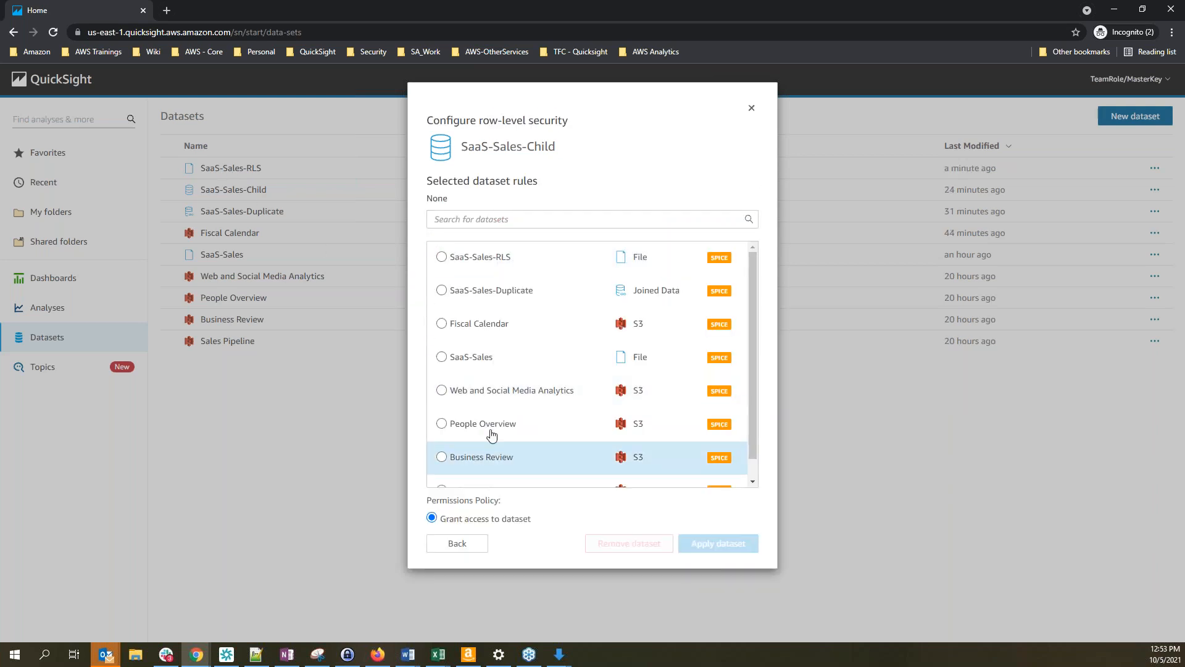
pyautogui.click(442, 259)
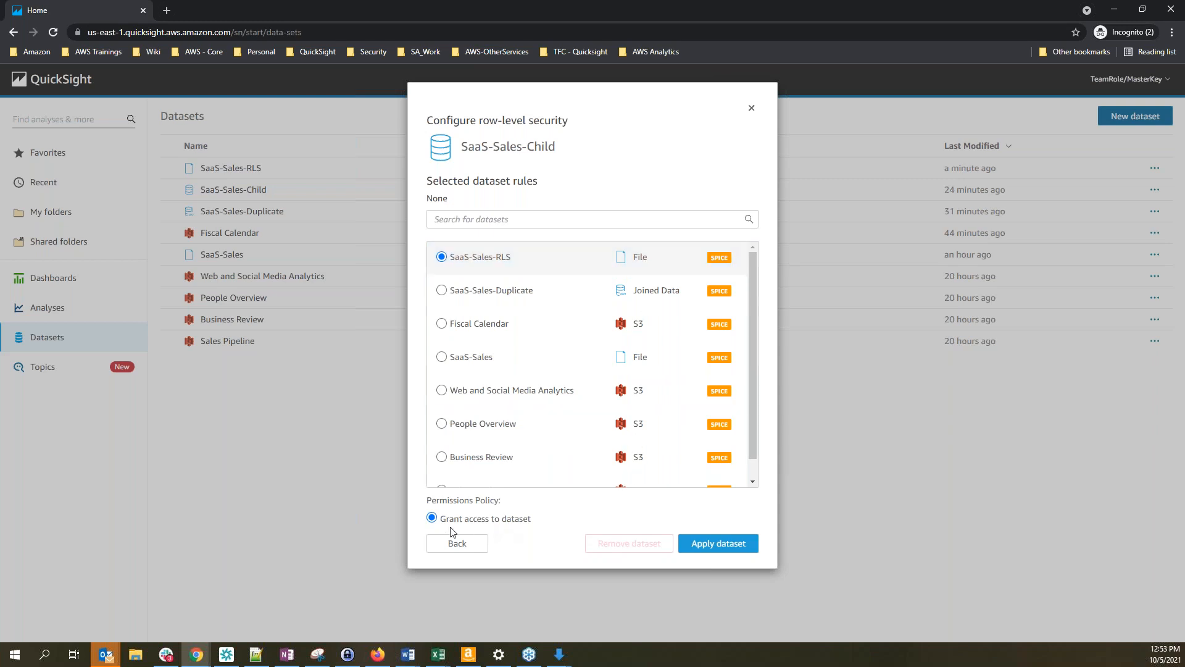
pyautogui.click(736, 549)
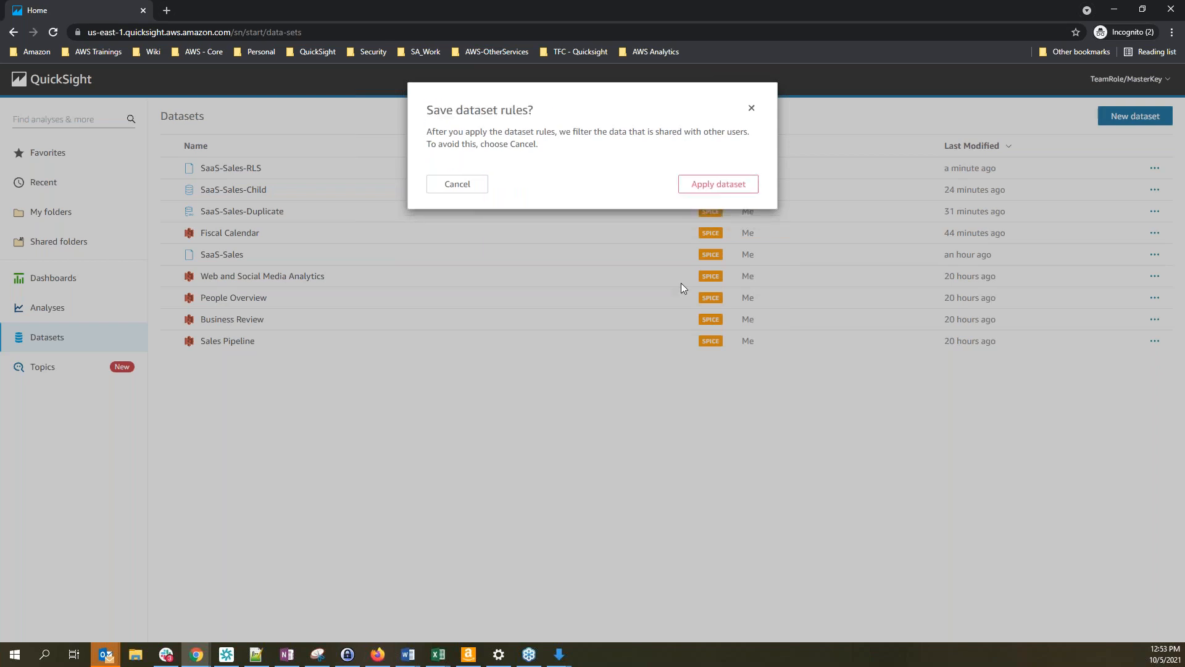
pyautogui.click(734, 185)
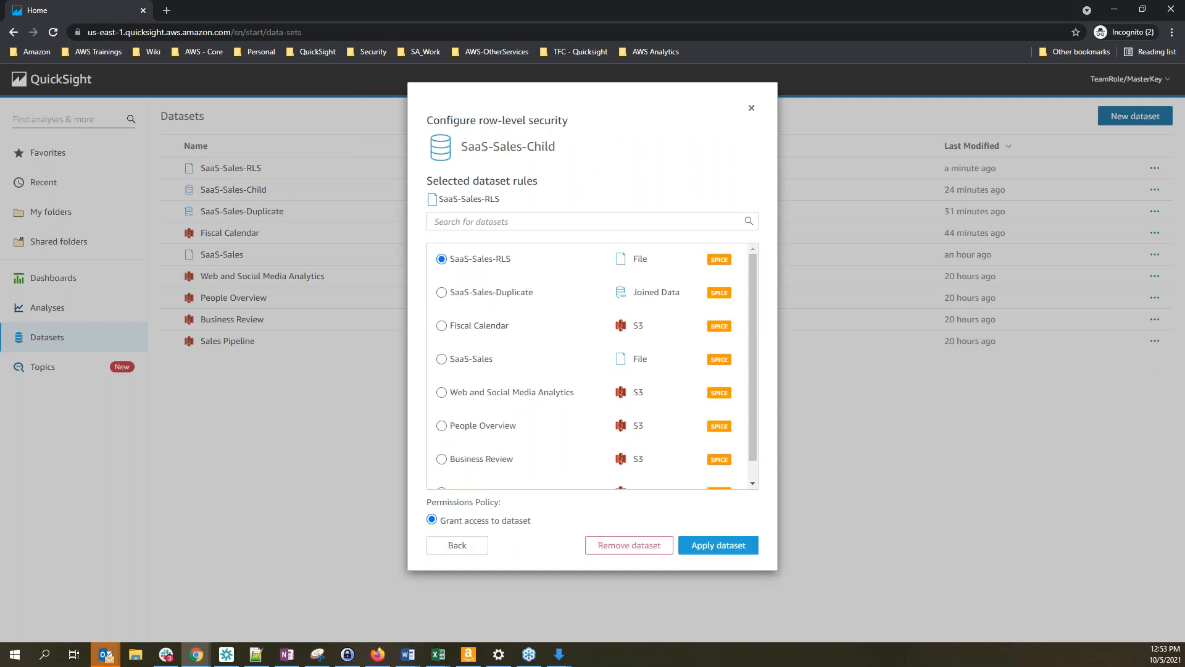
pyautogui.moveTo(436, 124); pyautogui.dragTo(568, 121)
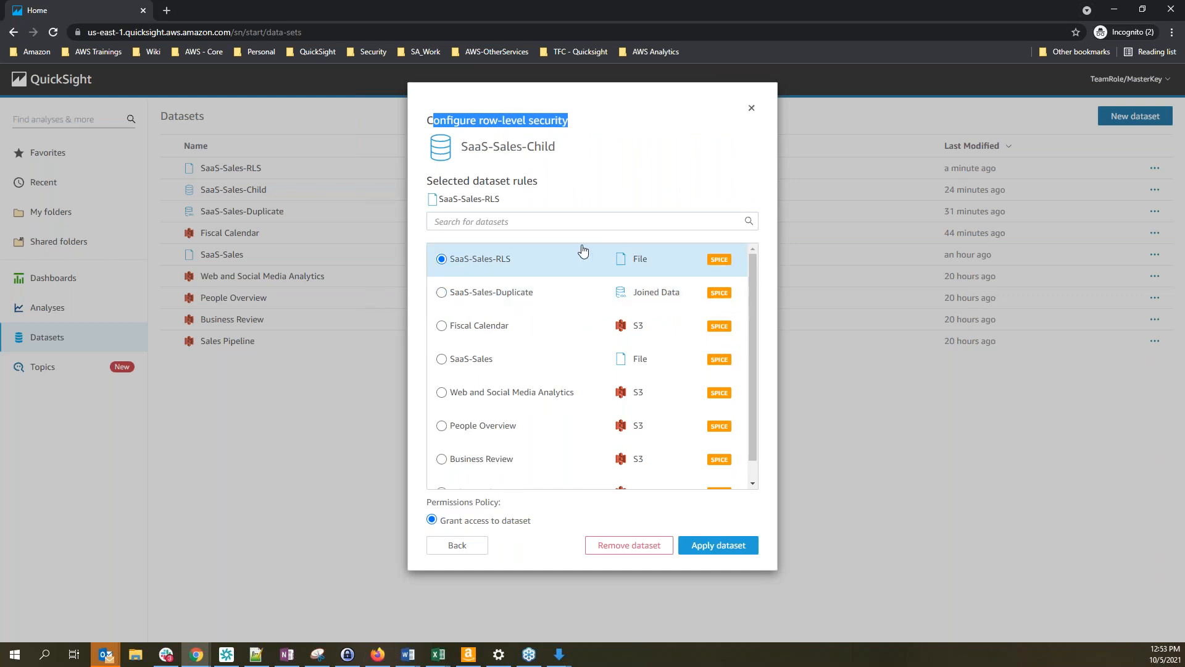
pyautogui.click(751, 113)
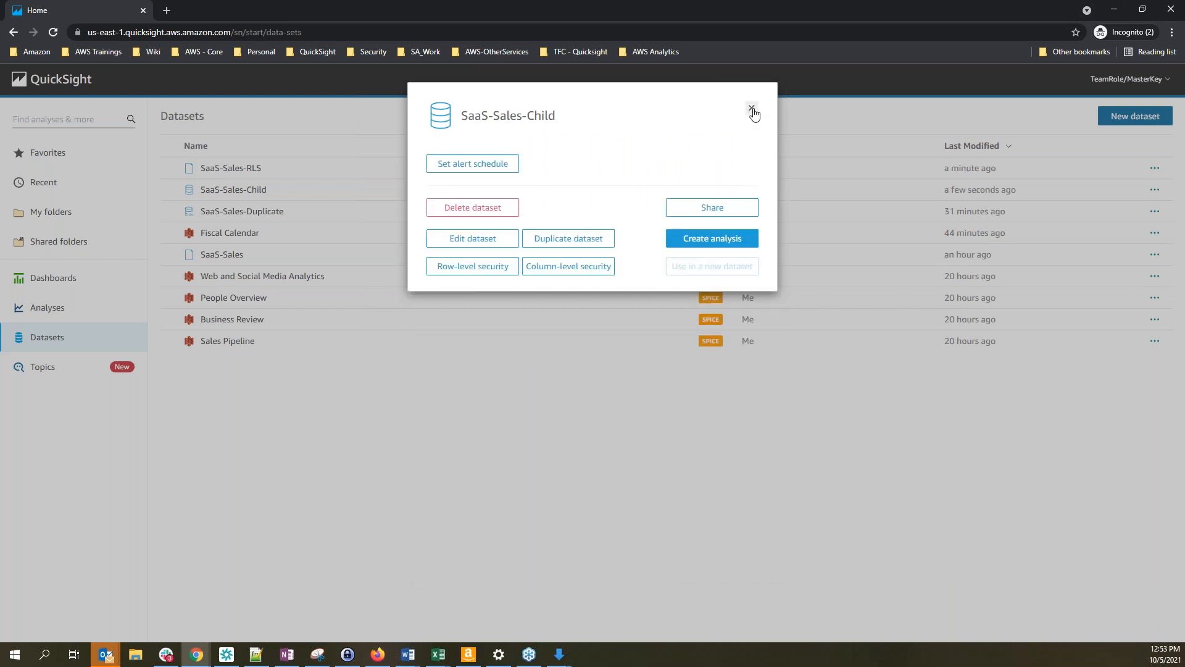
# Reopen SaaS-Sales-Child's row-level security to verify SaaS-Sales-RLS is still selected, then close the dialogs
pyautogui.click(752, 111)
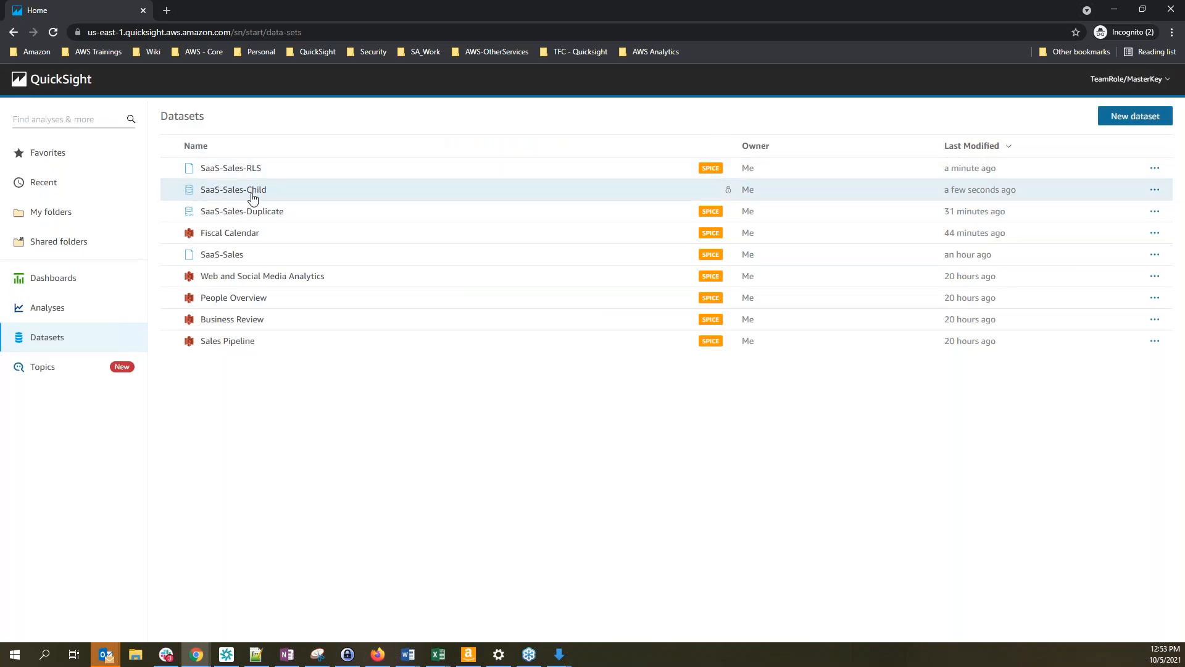
pyautogui.moveTo(731, 195)
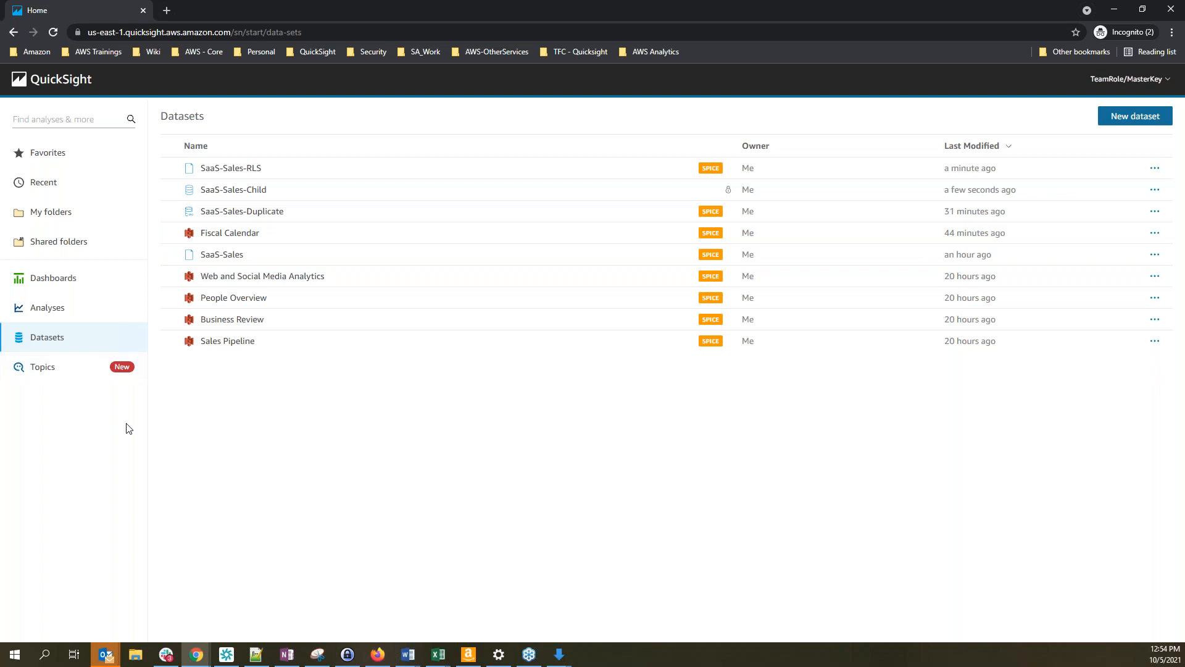
pyautogui.click(224, 196)
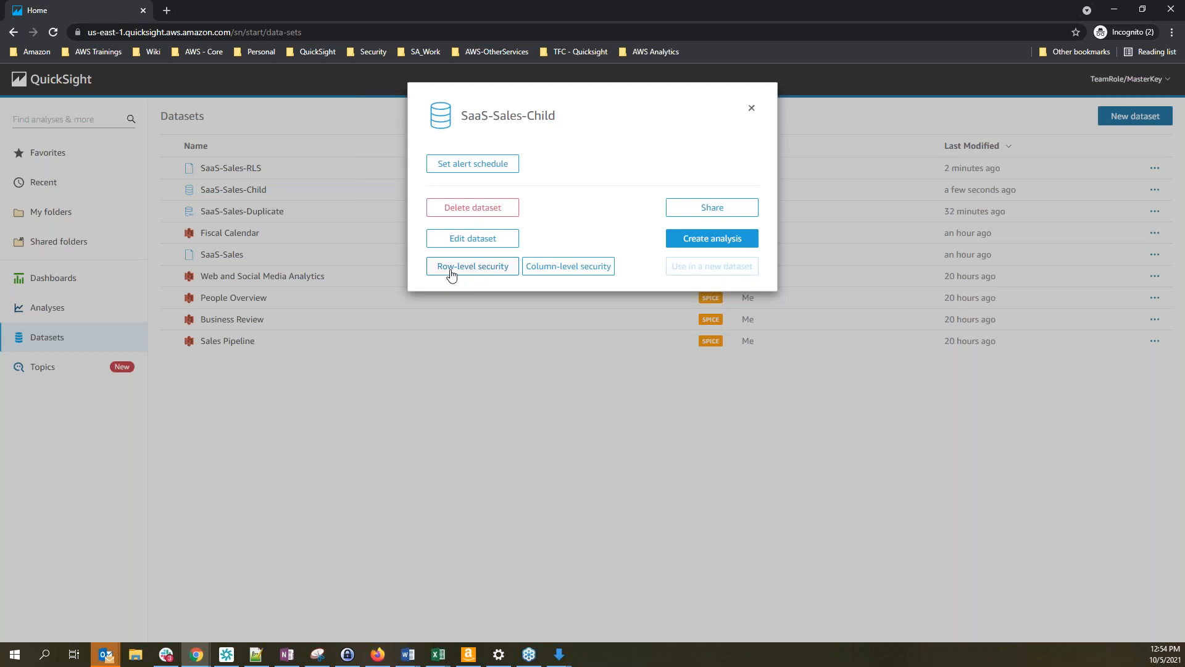
pyautogui.click(470, 271)
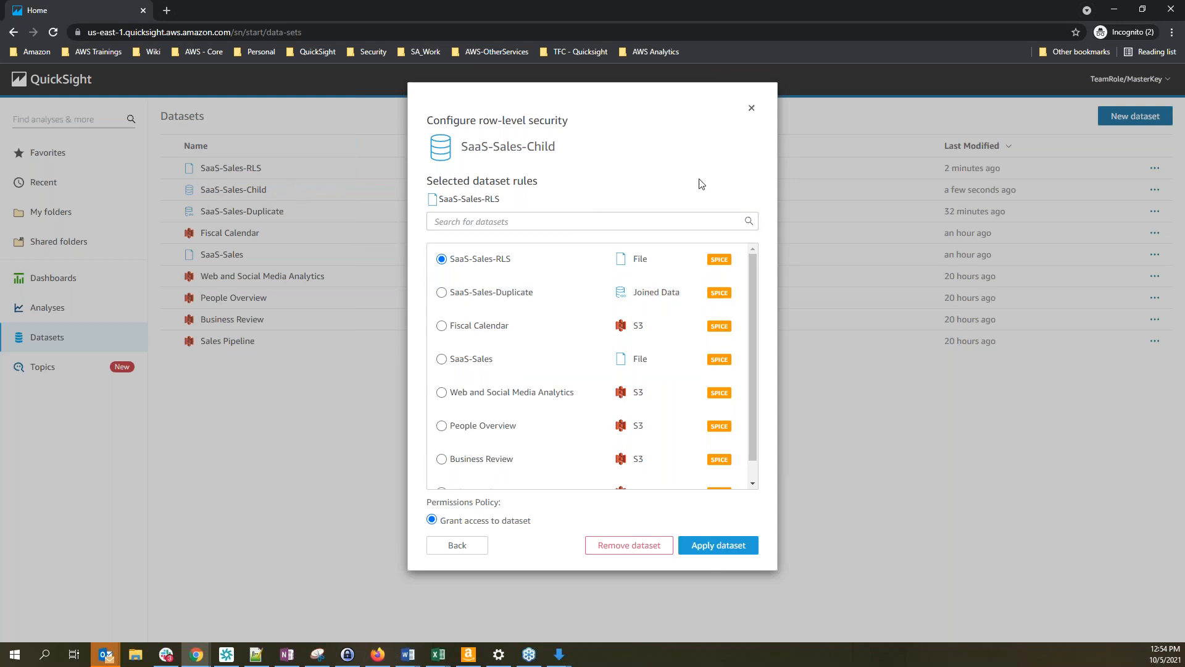
pyautogui.click(752, 110)
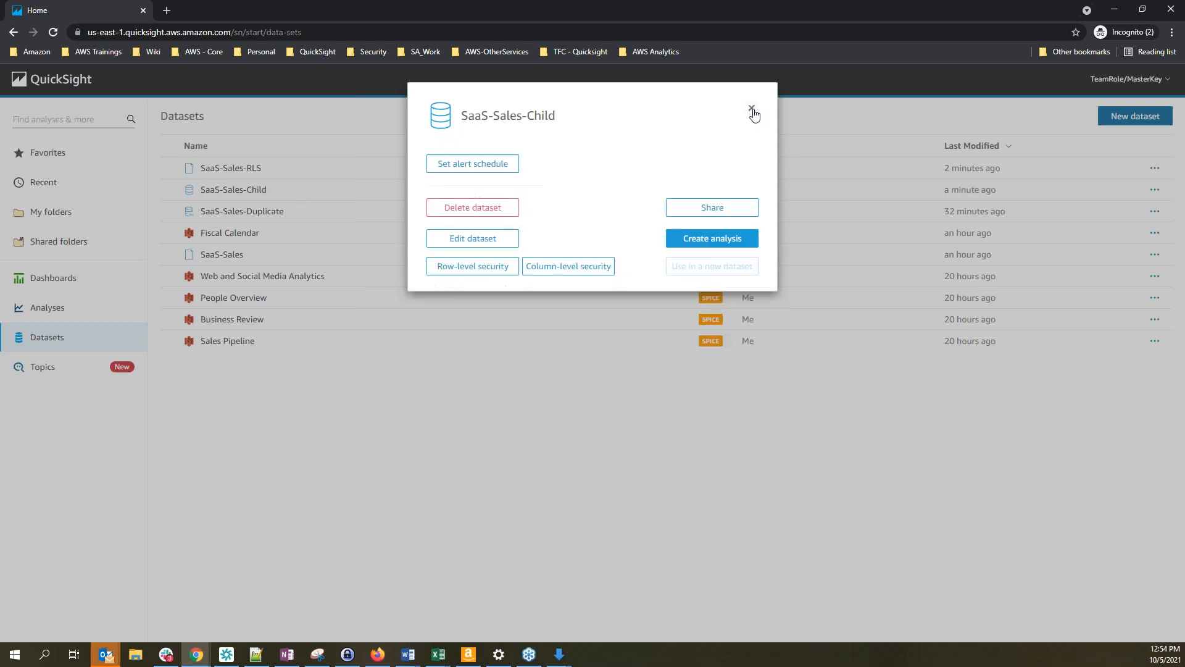
pyautogui.click(752, 109)
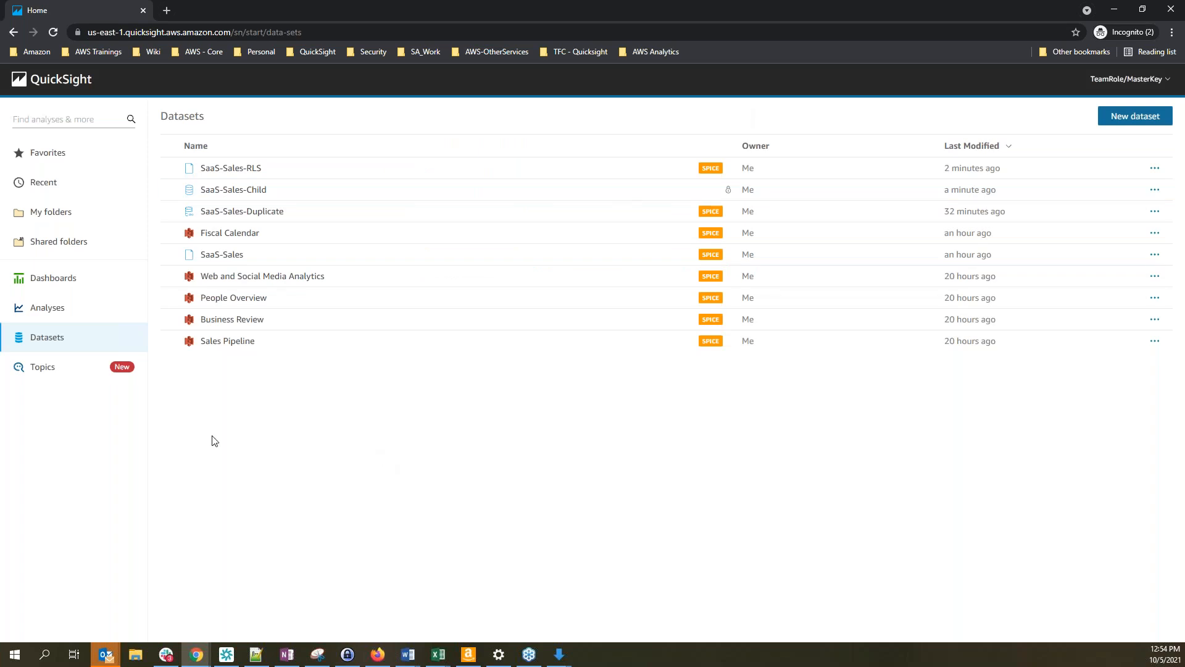
# Review the AMER and EMEA rules in the RLS spreadsheet, then open SalesOverview-Dashboard
pyautogui.click(42, 286)
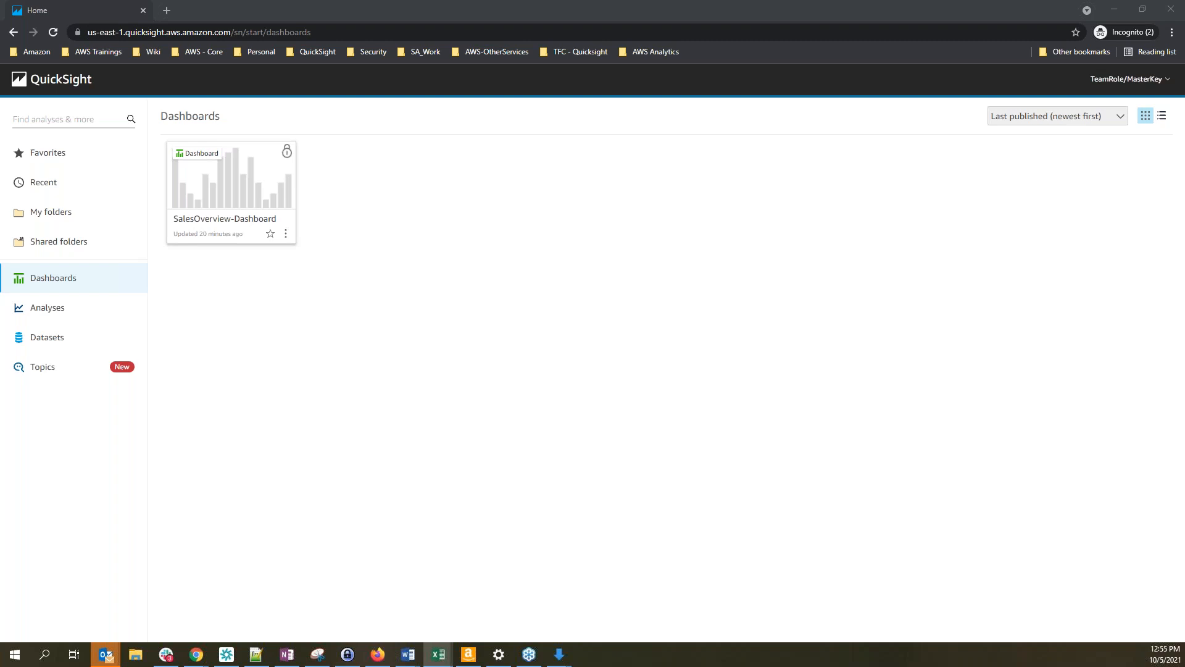
pyautogui.moveTo(0, 60); pyautogui.dragTo(532, 265)
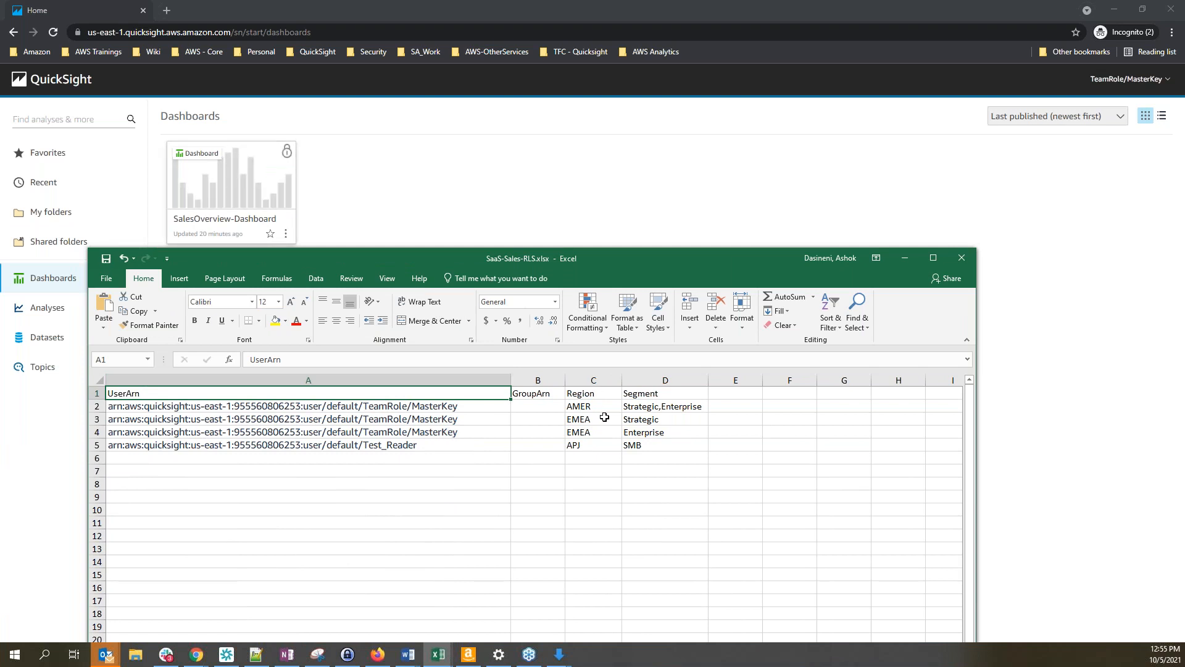
pyautogui.click(588, 408)
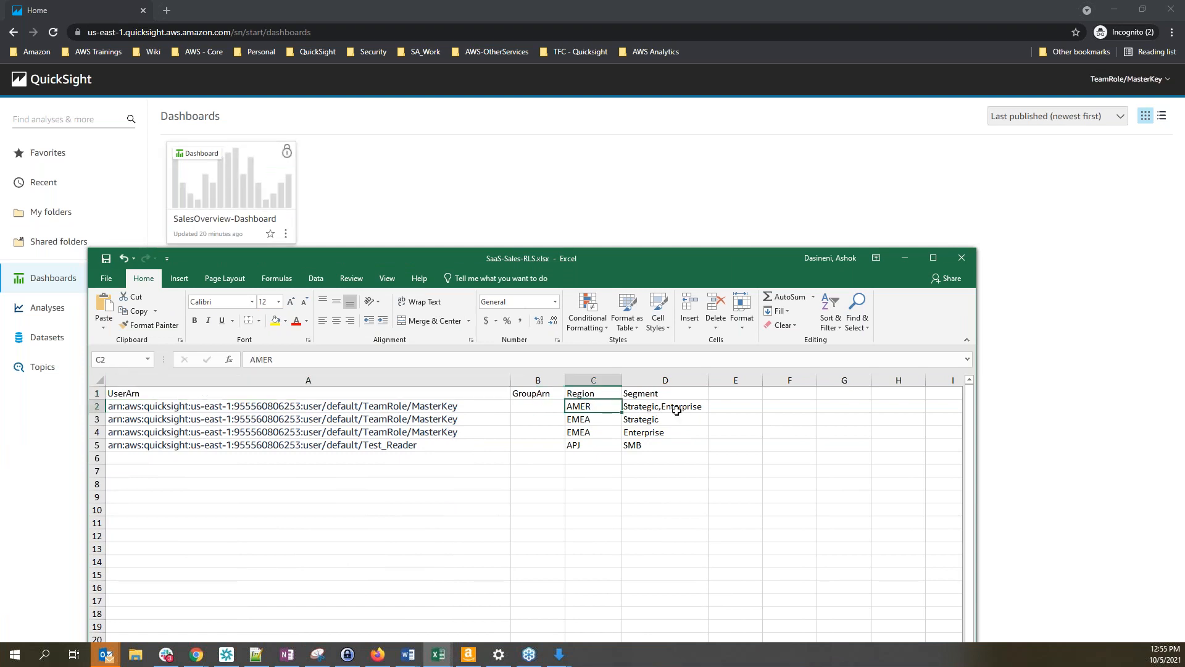
pyautogui.click(597, 424)
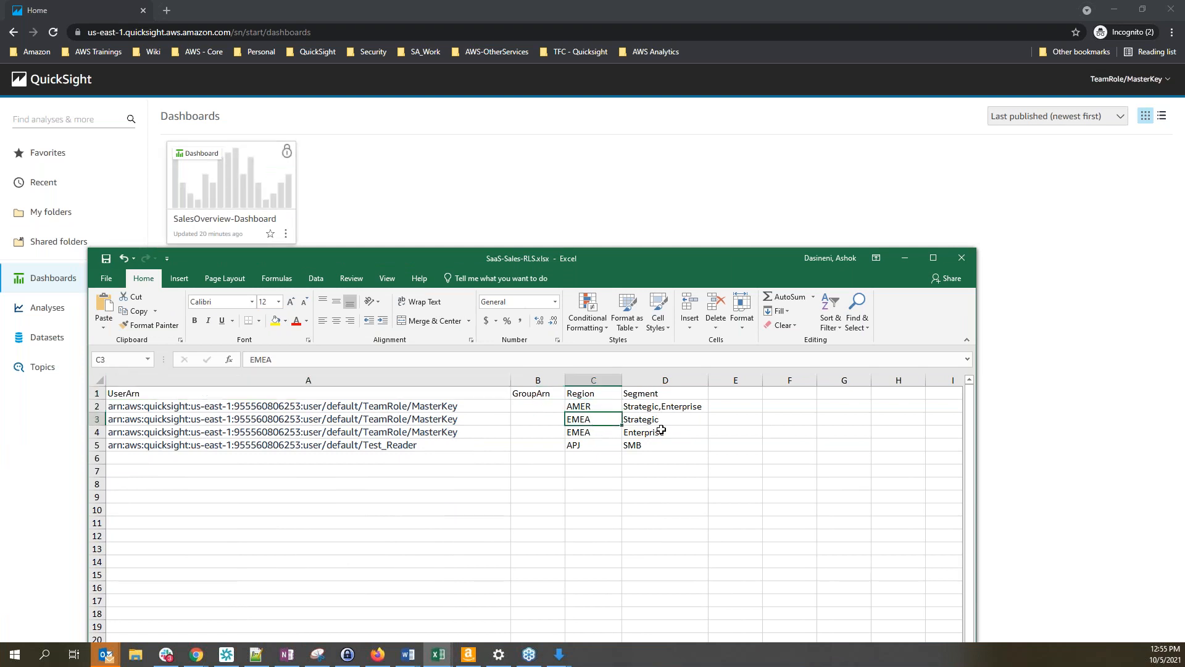
pyautogui.moveTo(643, 256); pyautogui.dragTo(0, 198)
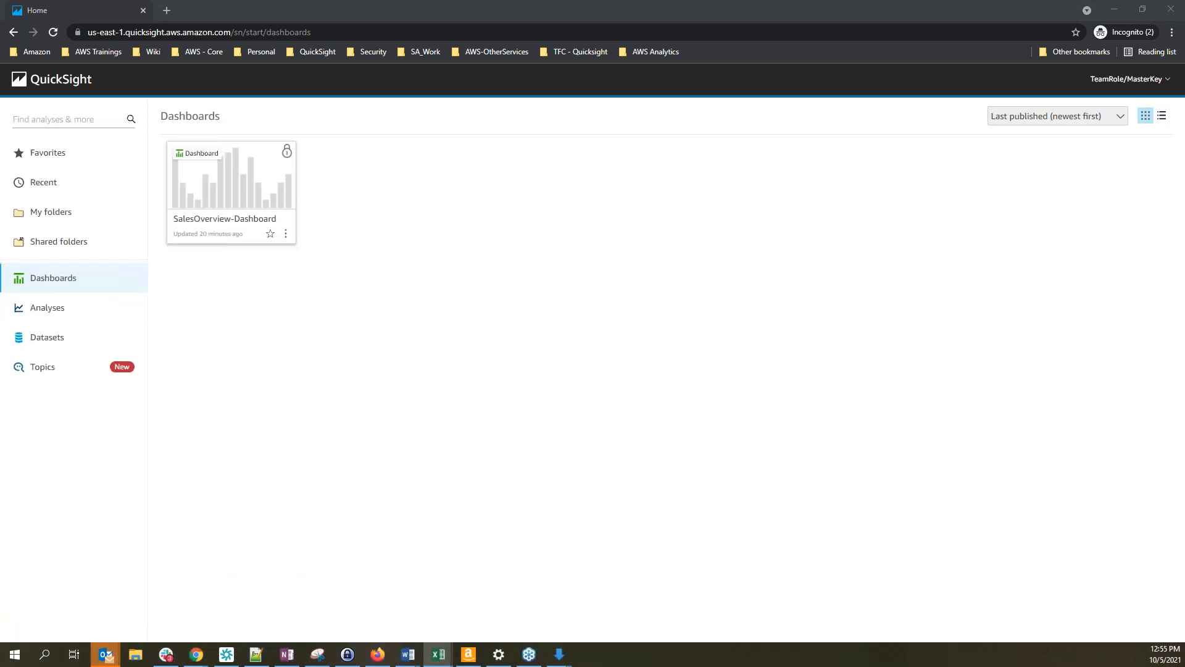
pyautogui.click(193, 175)
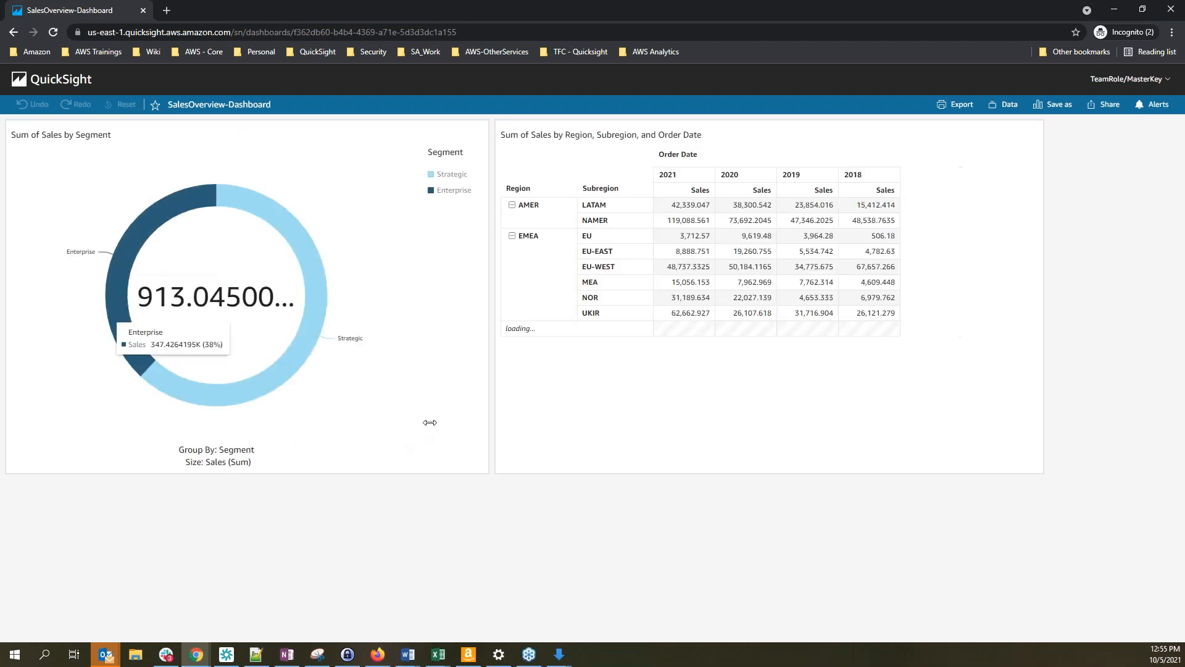
# Confirm the MasterKey user is signed in and set the RLS spreadsheet aside to reveal the dashboard
pyautogui.click(1158, 85)
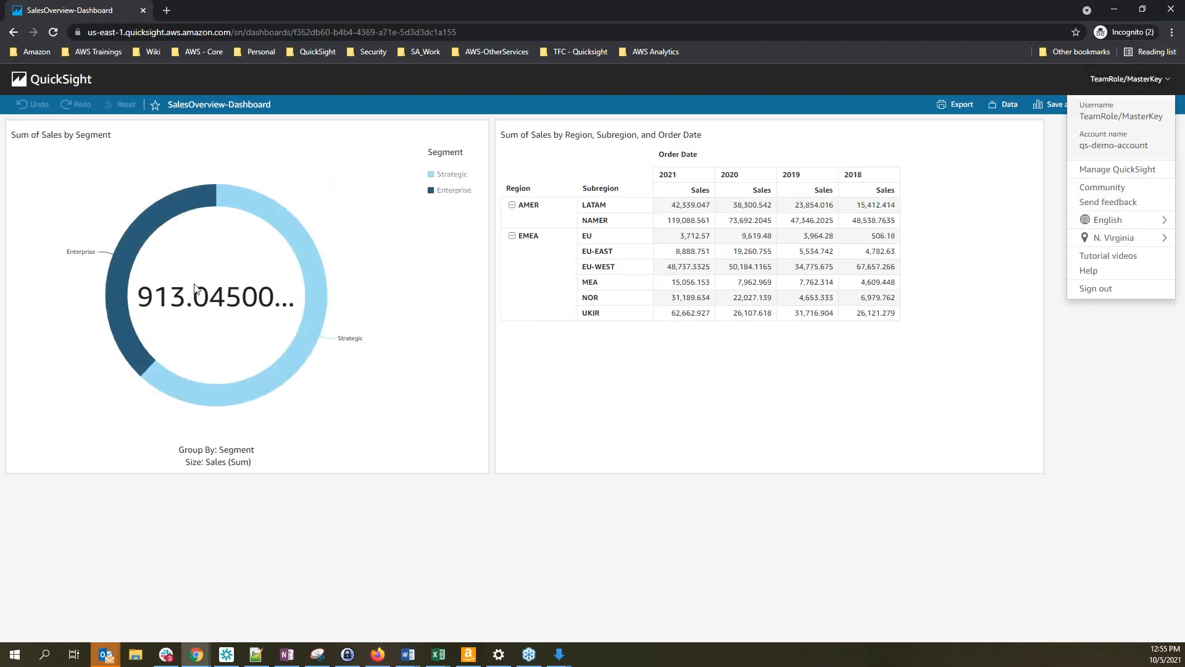
pyautogui.hotkey('alt', 'Tab')
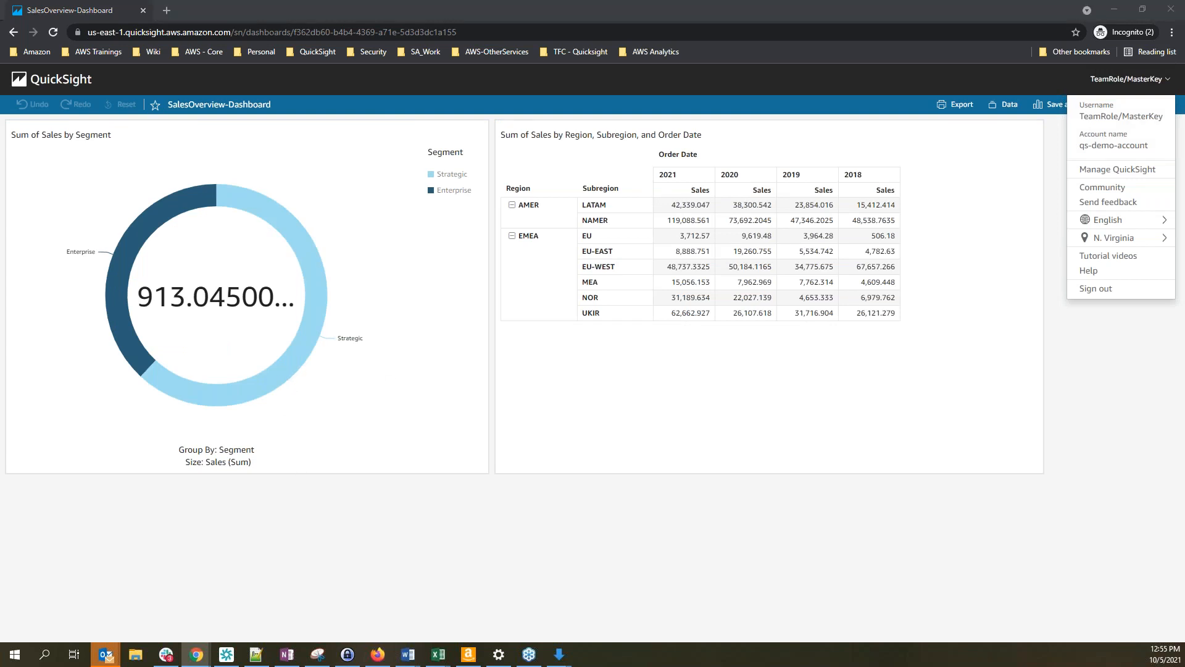
pyautogui.moveTo(737, 256); pyautogui.dragTo(732, 228)
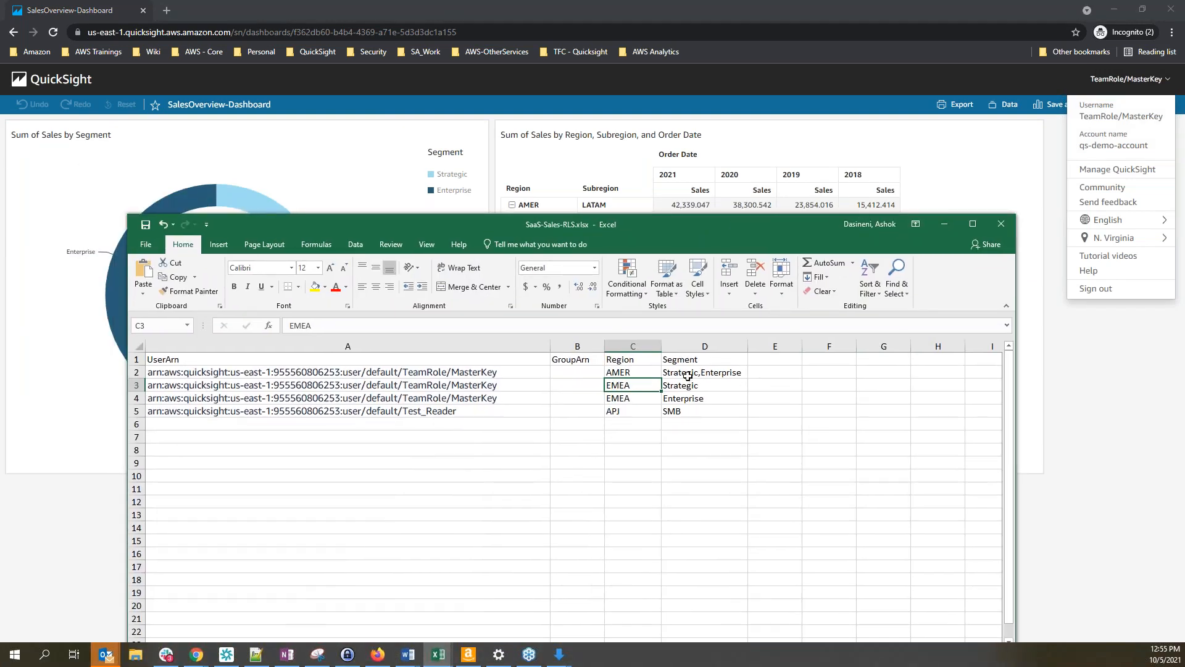
pyautogui.hotkey('alt', 'Tab')
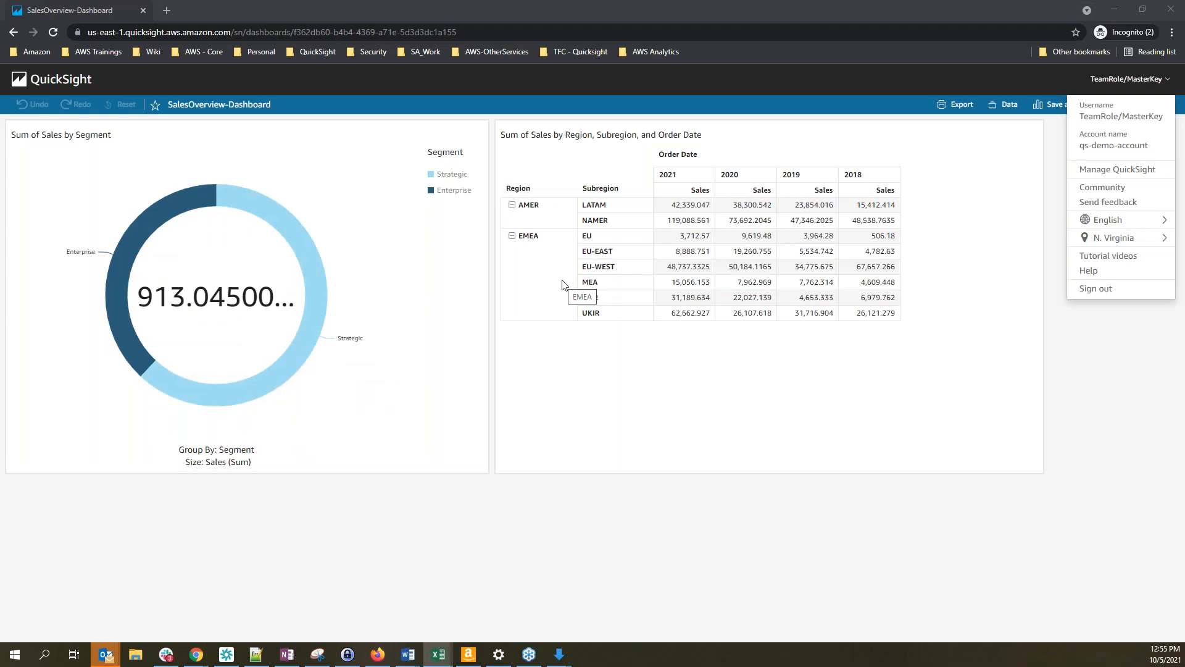
# Reload Test_Reader's dashboard and check that user's rule row: region APJ, segment SMB
pyautogui.click(379, 655)
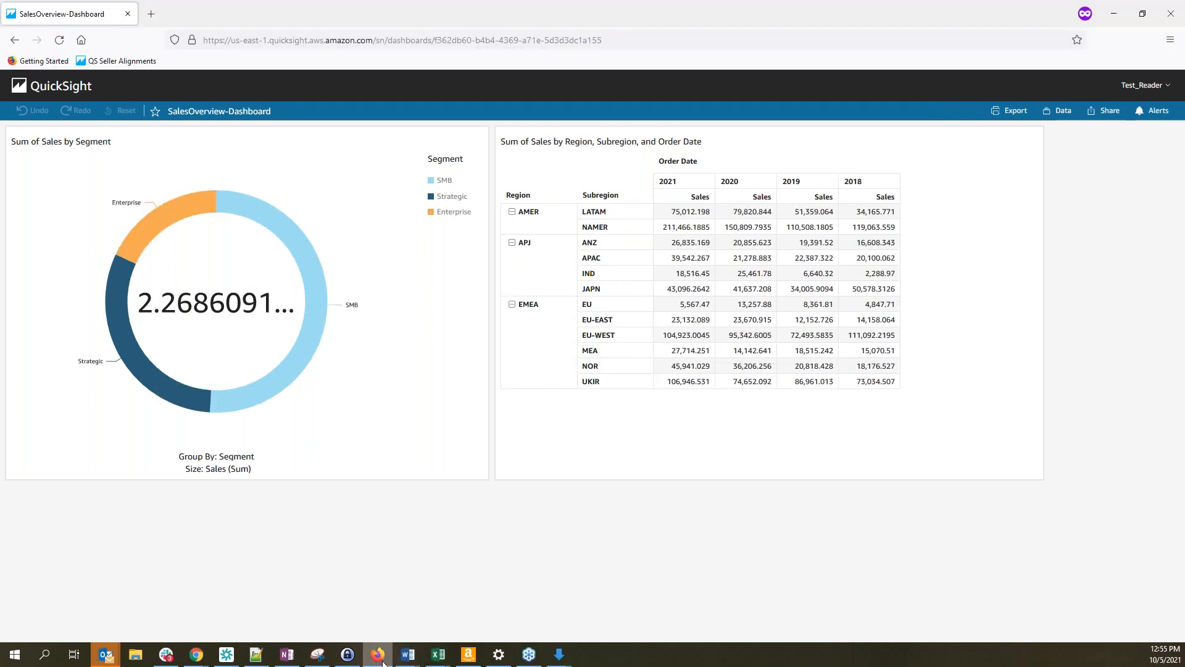
pyautogui.click(63, 45)
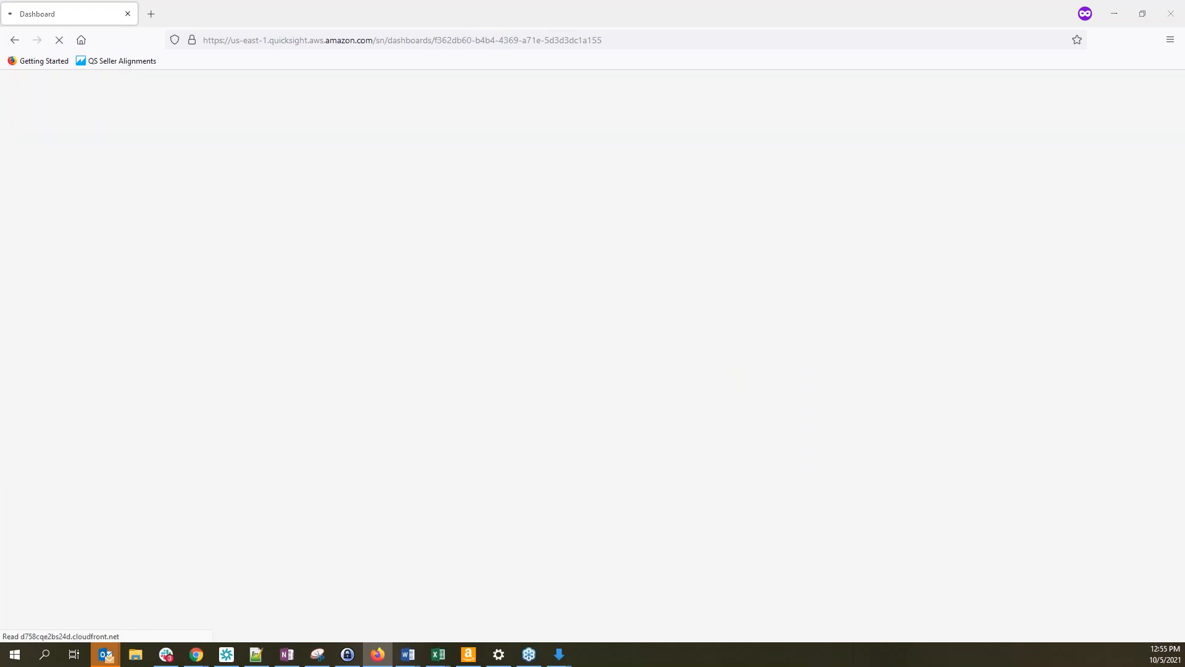
pyautogui.moveTo(0, 217); pyautogui.dragTo(707, 193)
pyautogui.click(552, 378)
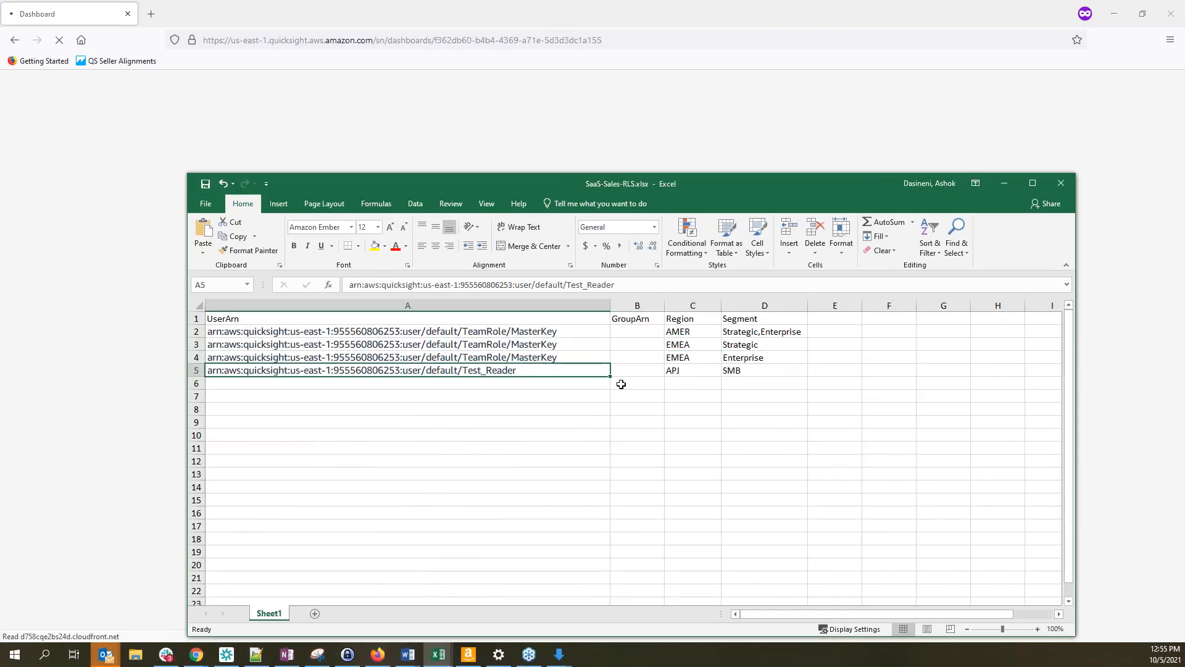
pyautogui.click(682, 373)
pyautogui.click(735, 373)
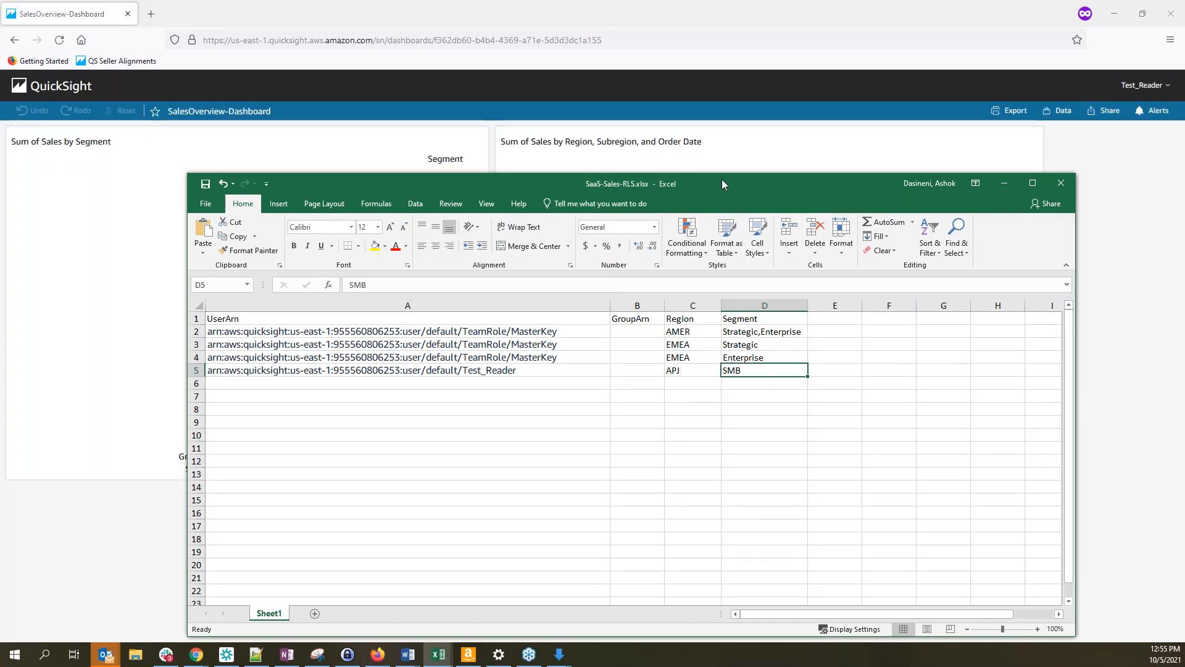
pyautogui.moveTo(671, 184); pyautogui.dragTo(0, 186)
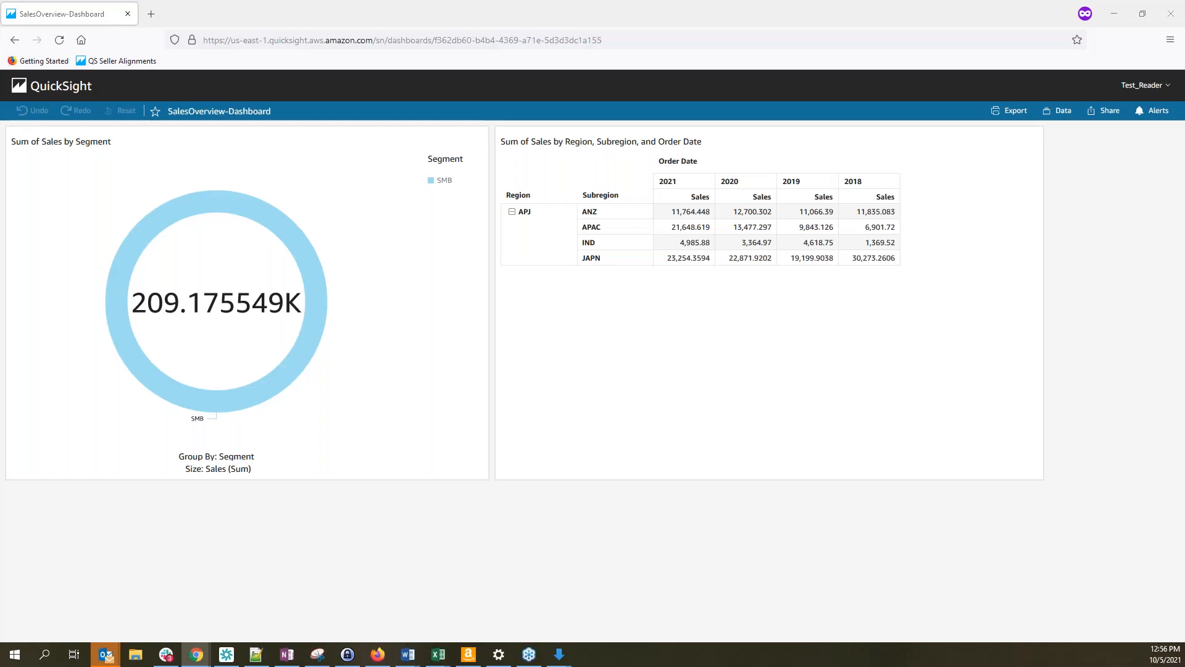
pyautogui.moveTo(0, 80); pyautogui.dragTo(537, 112)
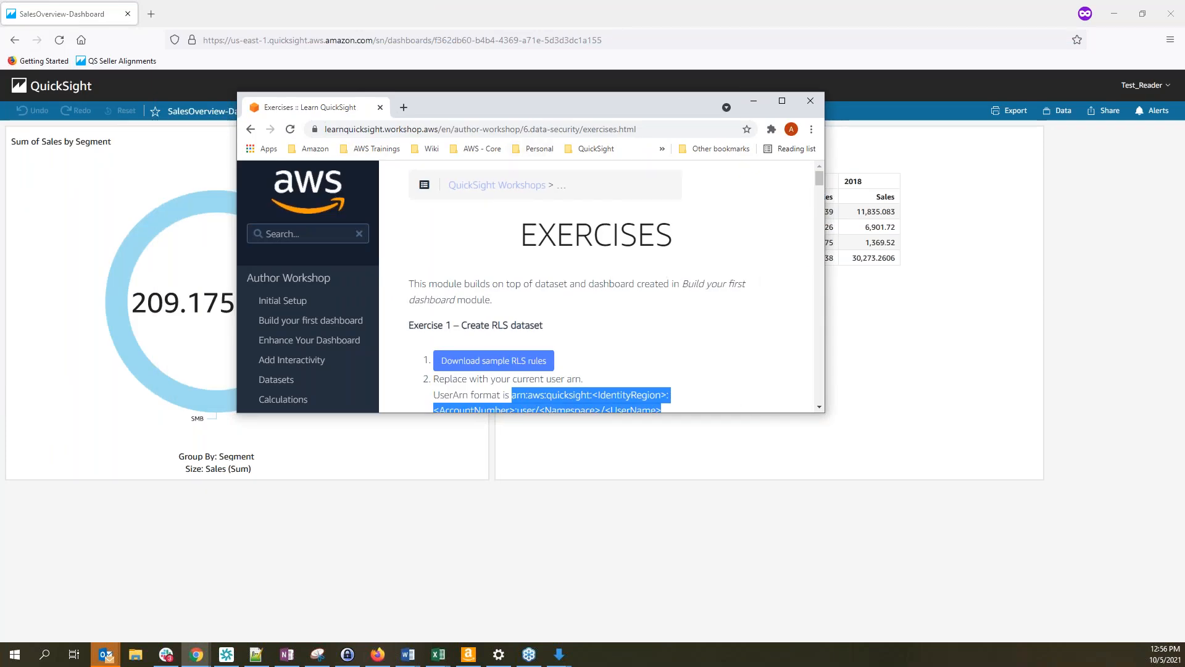
pyautogui.hotkey('alt', 'Tab')
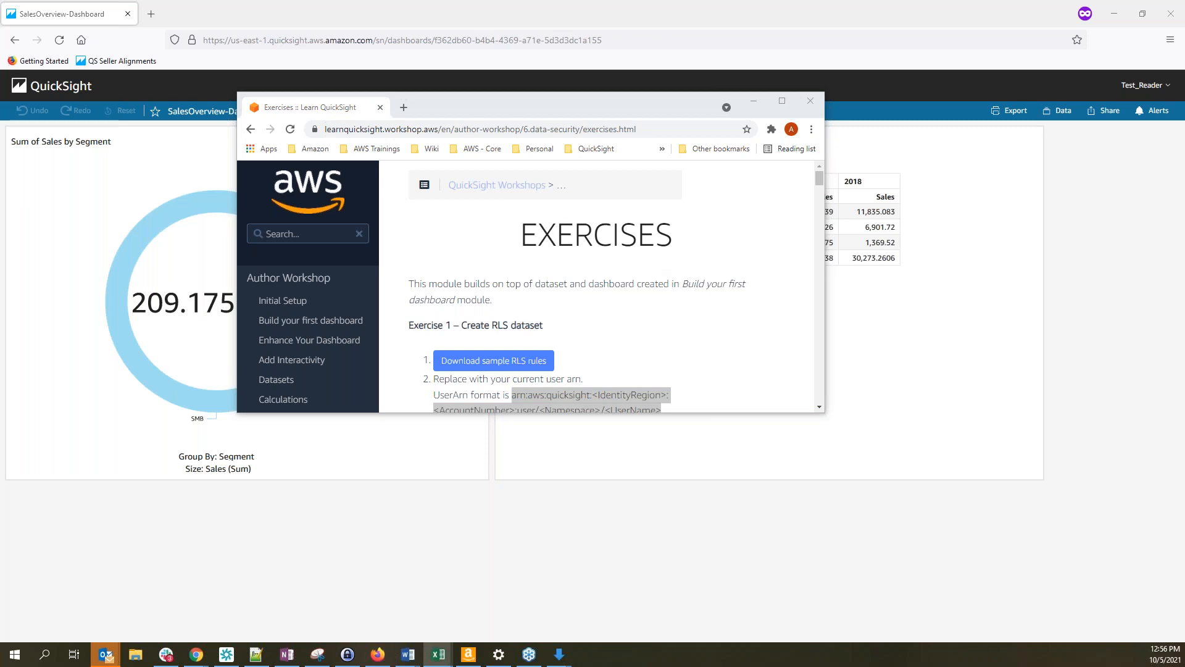
pyautogui.click(782, 100)
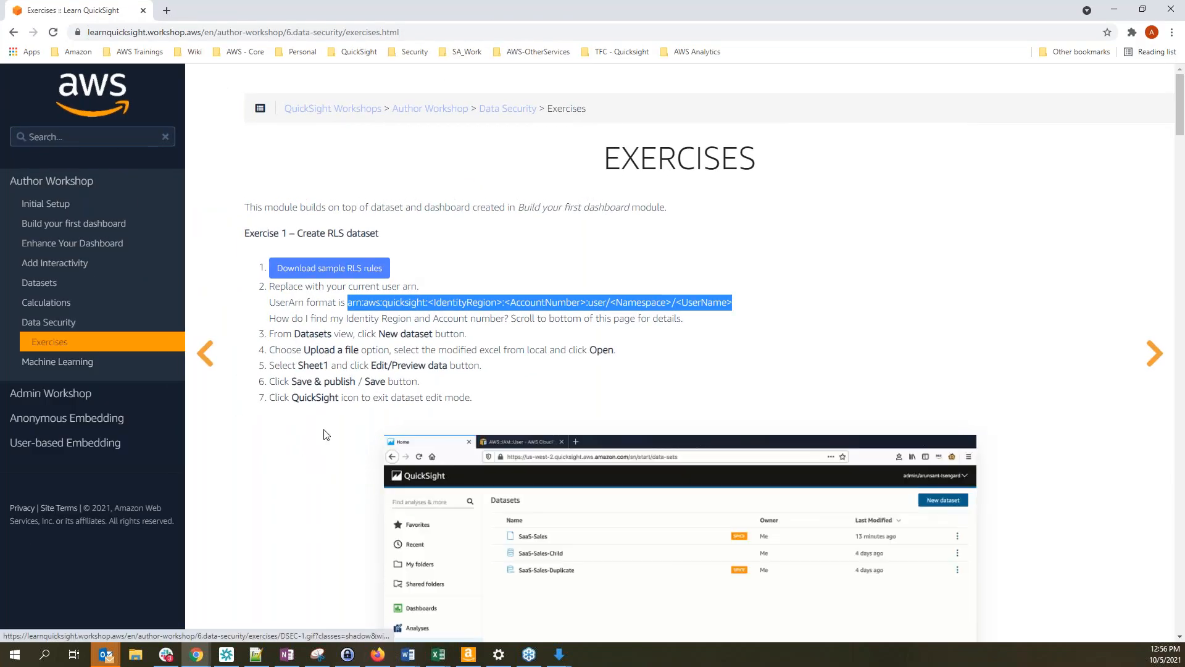
pyautogui.scroll(-20, 311, 439)
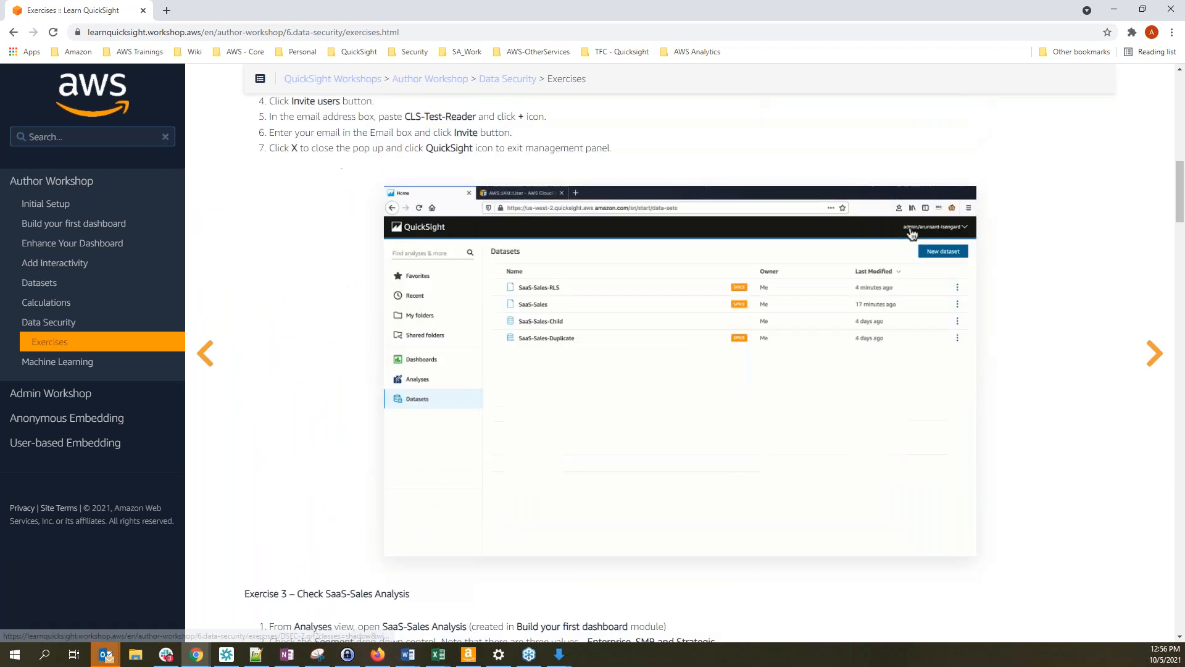
pyautogui.scroll(-18, 287, 444)
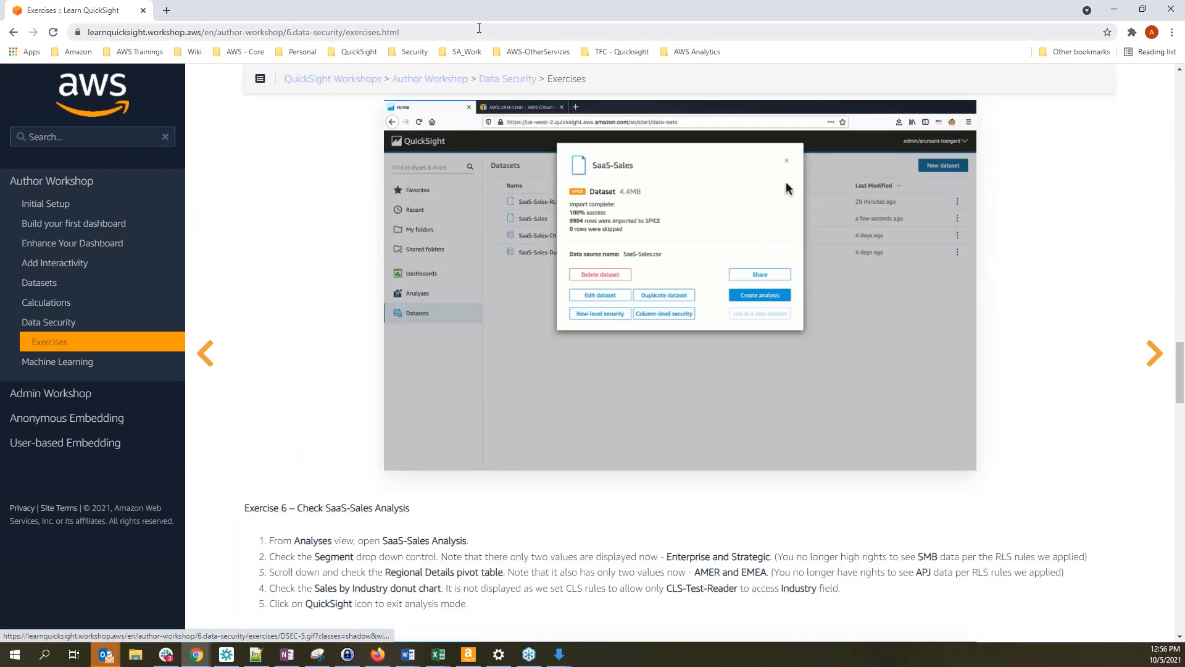
pyautogui.scroll(-15, 344, 392)
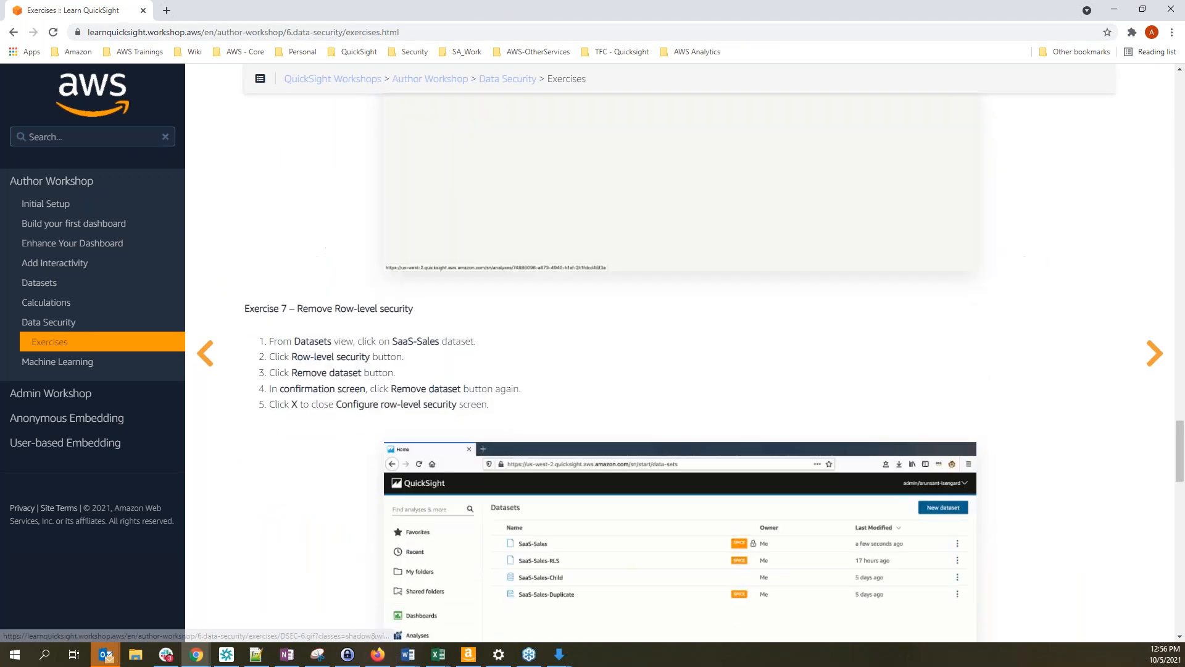
pyautogui.scroll(-8, 331, 401)
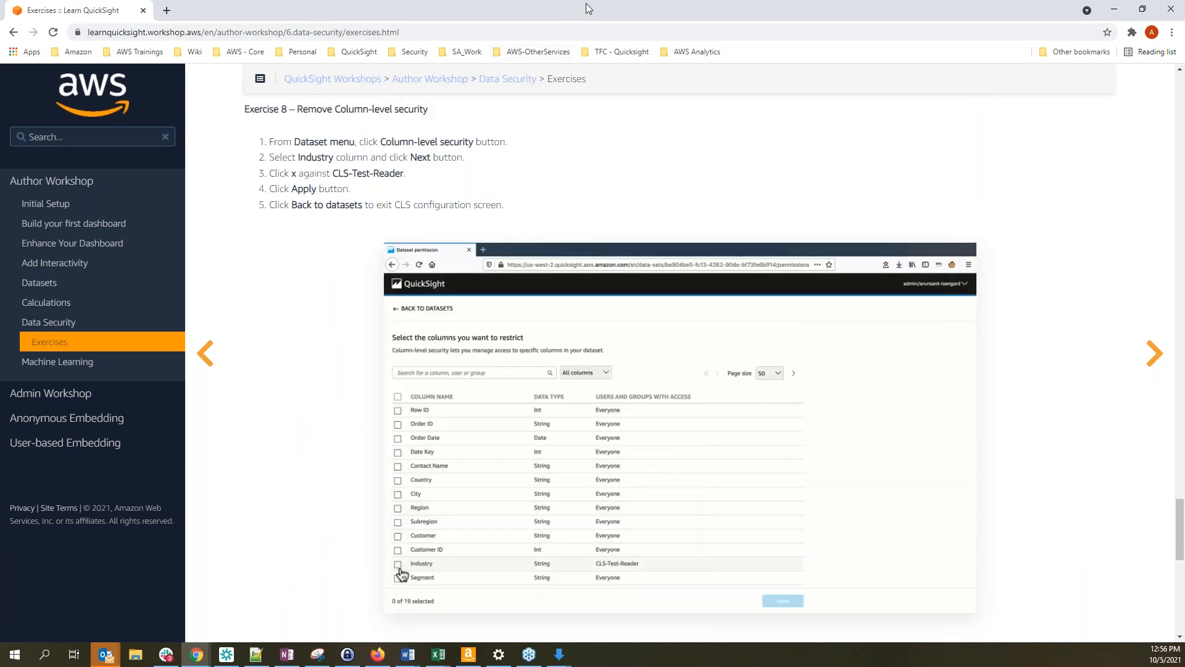
pyautogui.moveTo(584, 6); pyautogui.dragTo(0, 19)
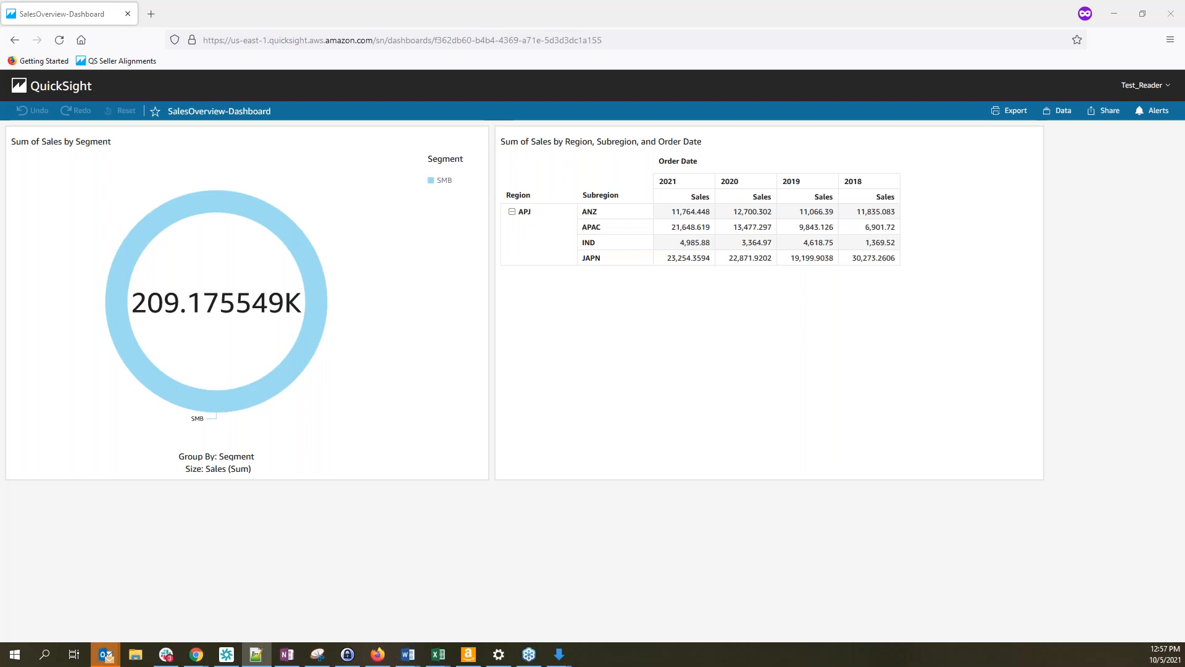
# In the MasterKey session, go to Datasets and open Column-level security for SaaS-Sales-Child
pyautogui.click(196, 654)
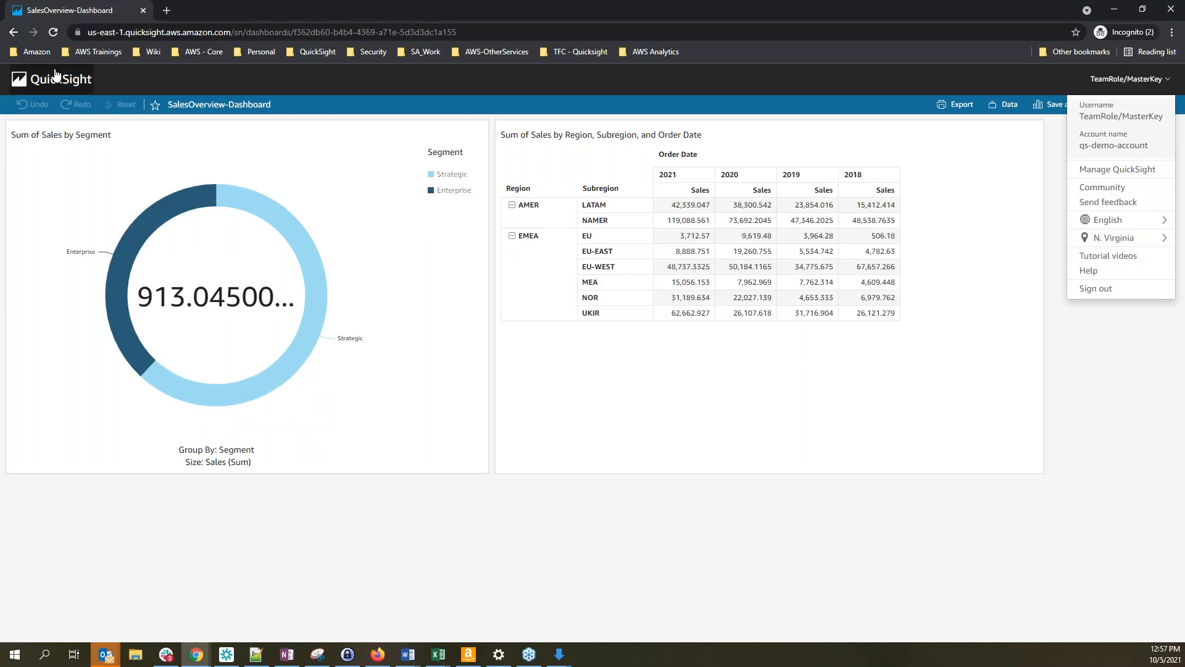
pyautogui.click(62, 90)
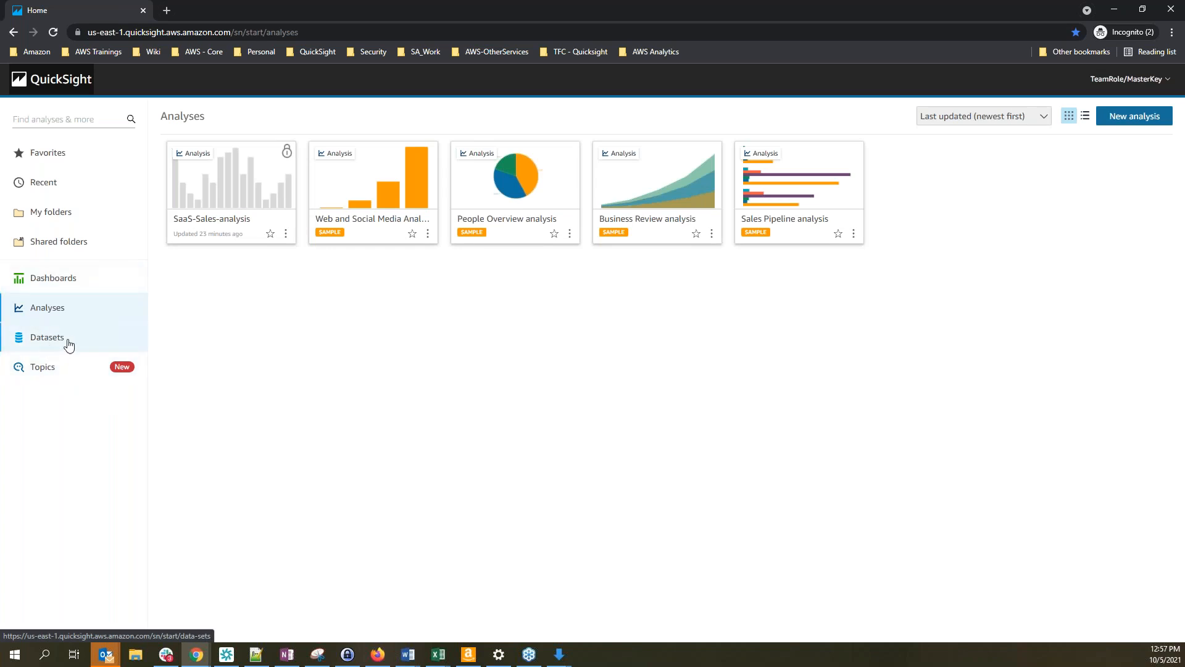
pyautogui.click(43, 344)
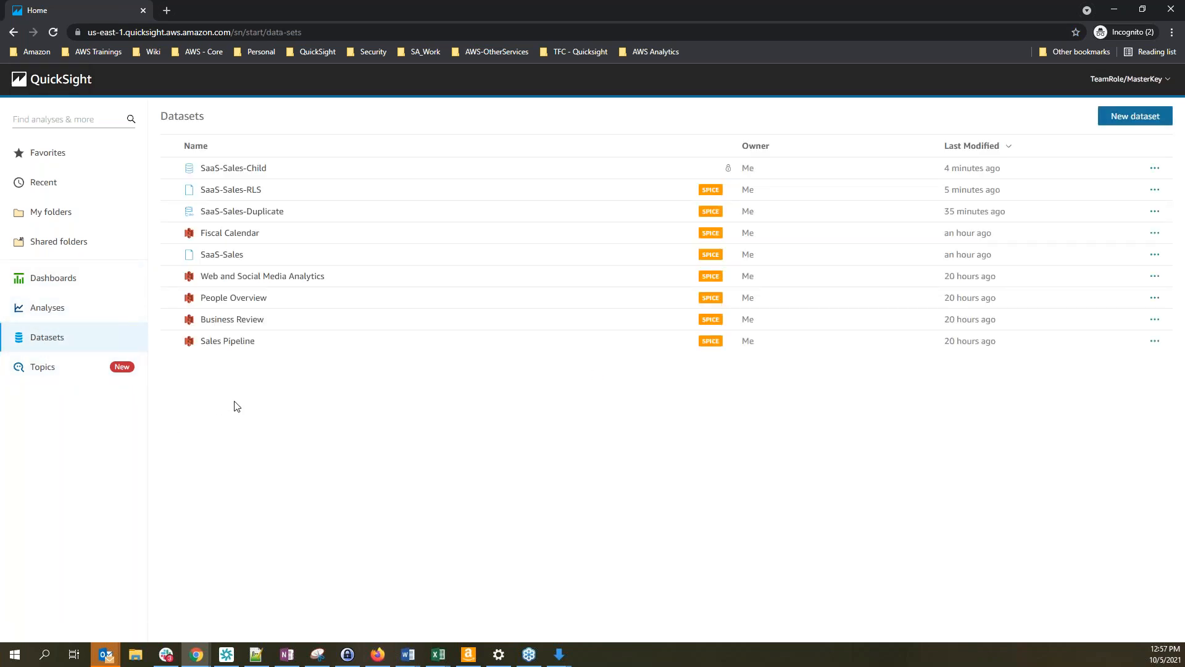
pyautogui.click(249, 174)
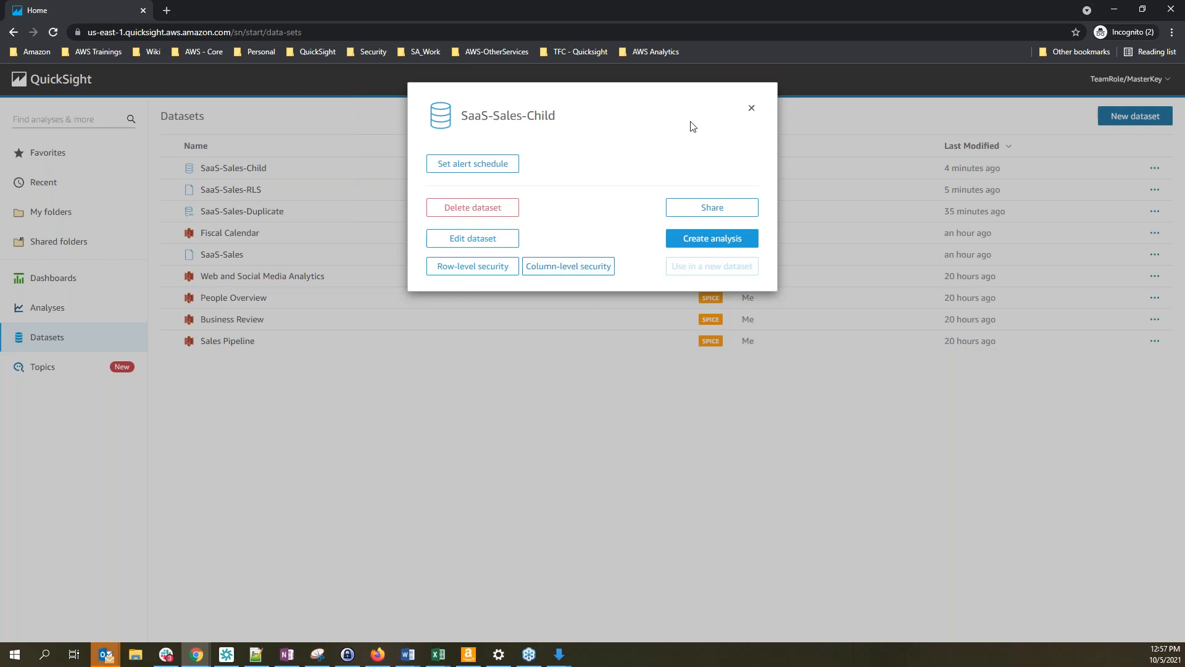
pyautogui.click(751, 108)
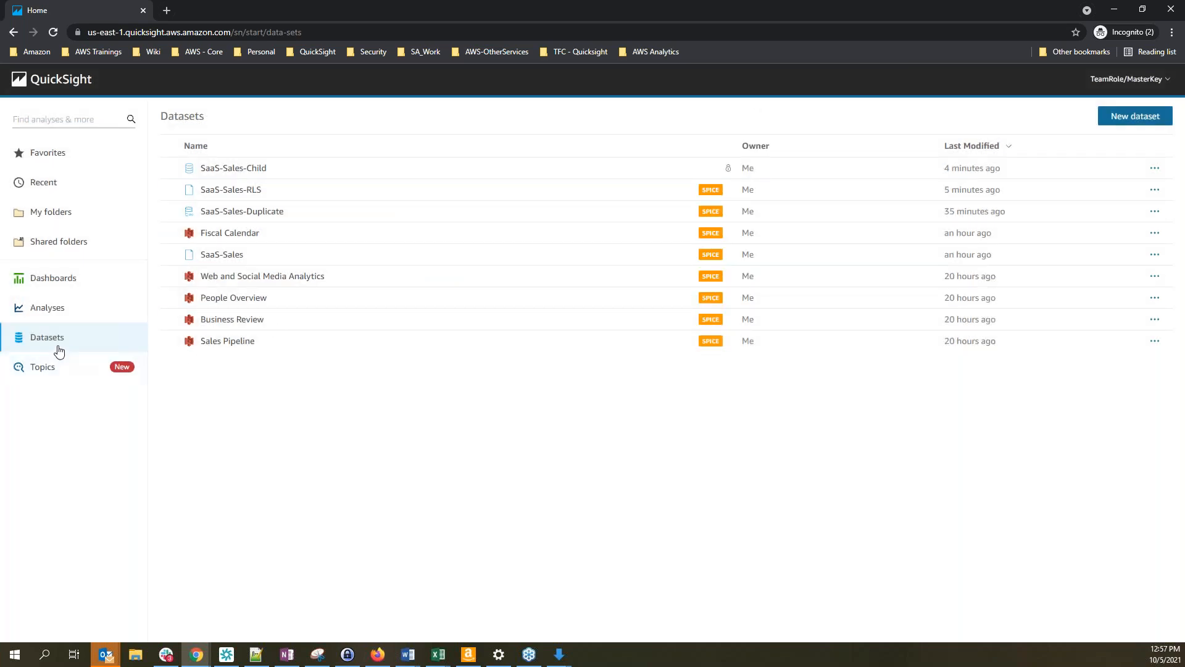
pyautogui.click(234, 168)
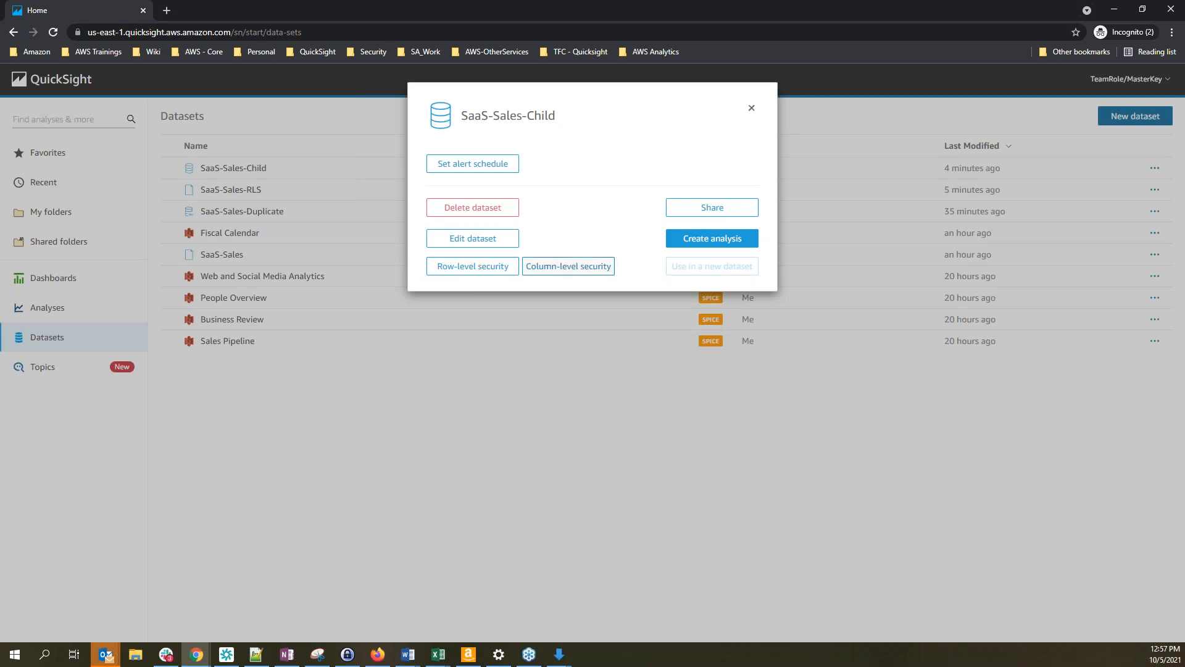
pyautogui.click(568, 266)
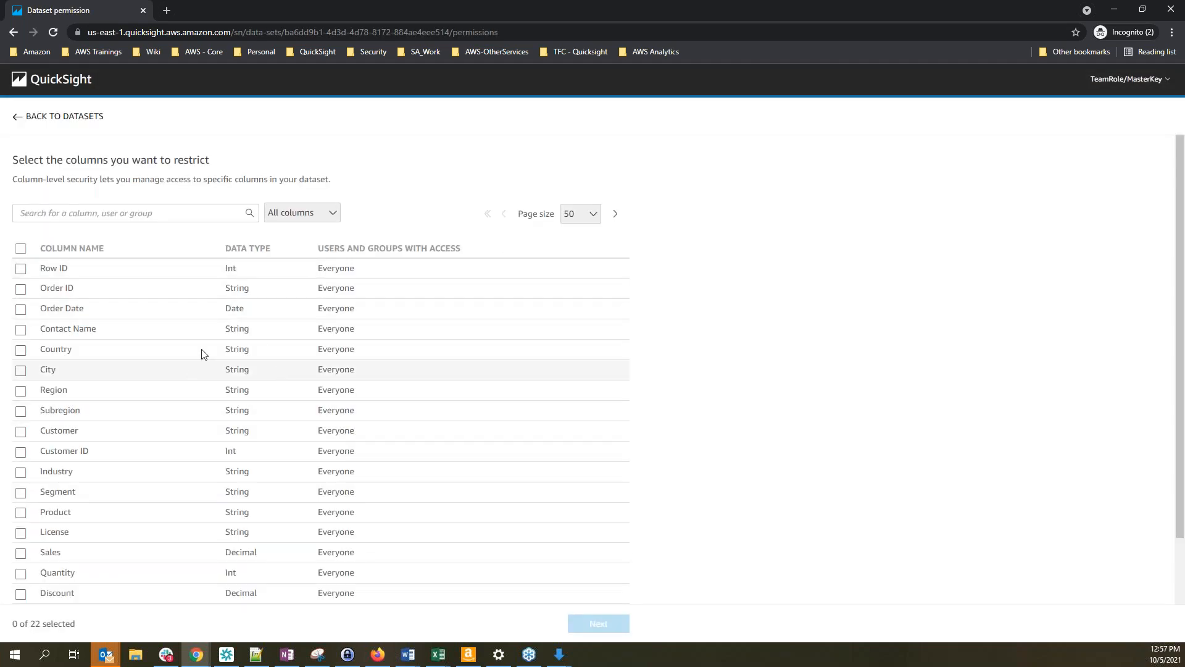
# Select Segment as the only restricted column among the 22 and continue to access selection
pyautogui.scroll(-2, 130, 432)
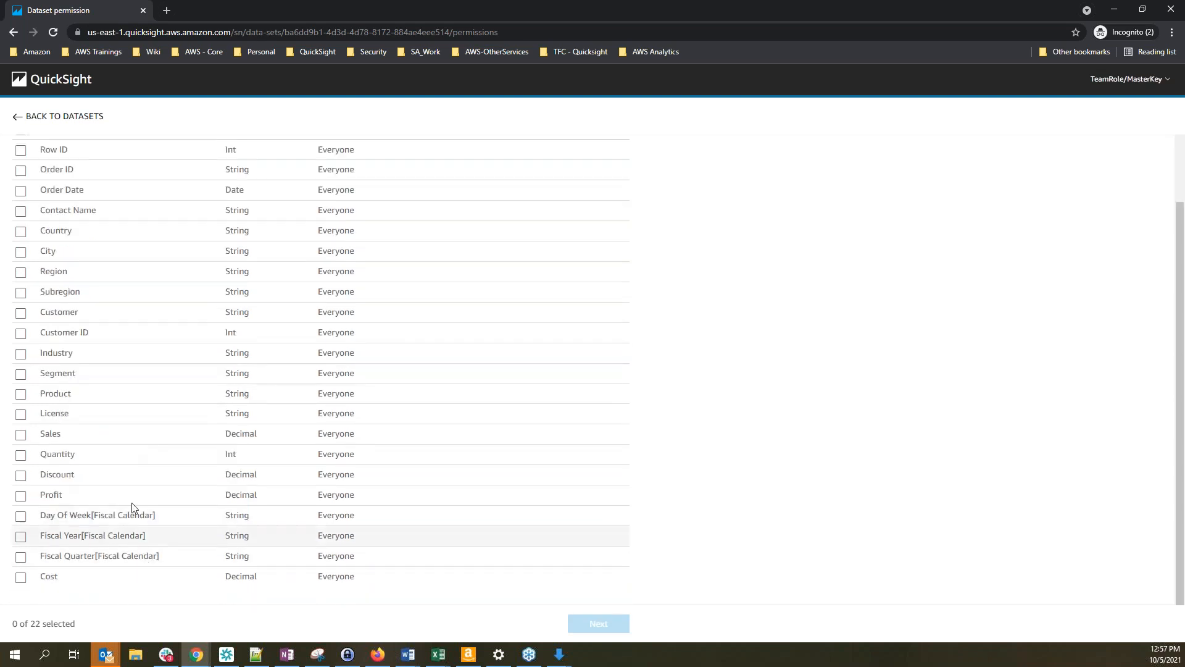
pyautogui.scroll(2, 160, 513)
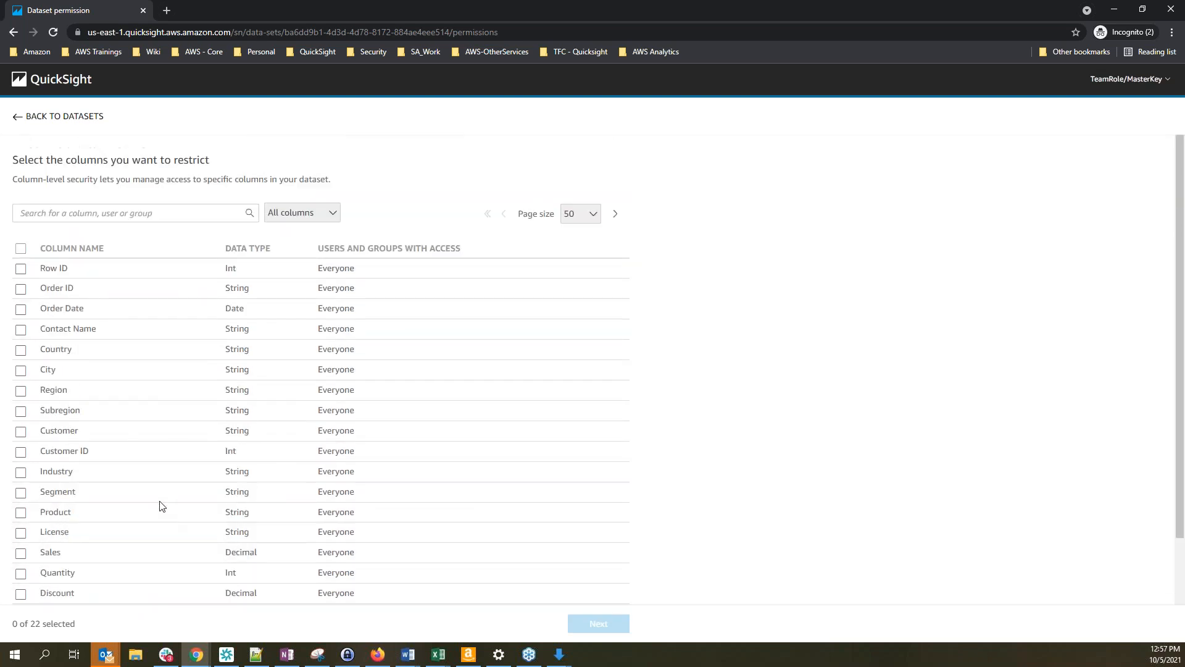
pyautogui.scroll(-2, 122, 421)
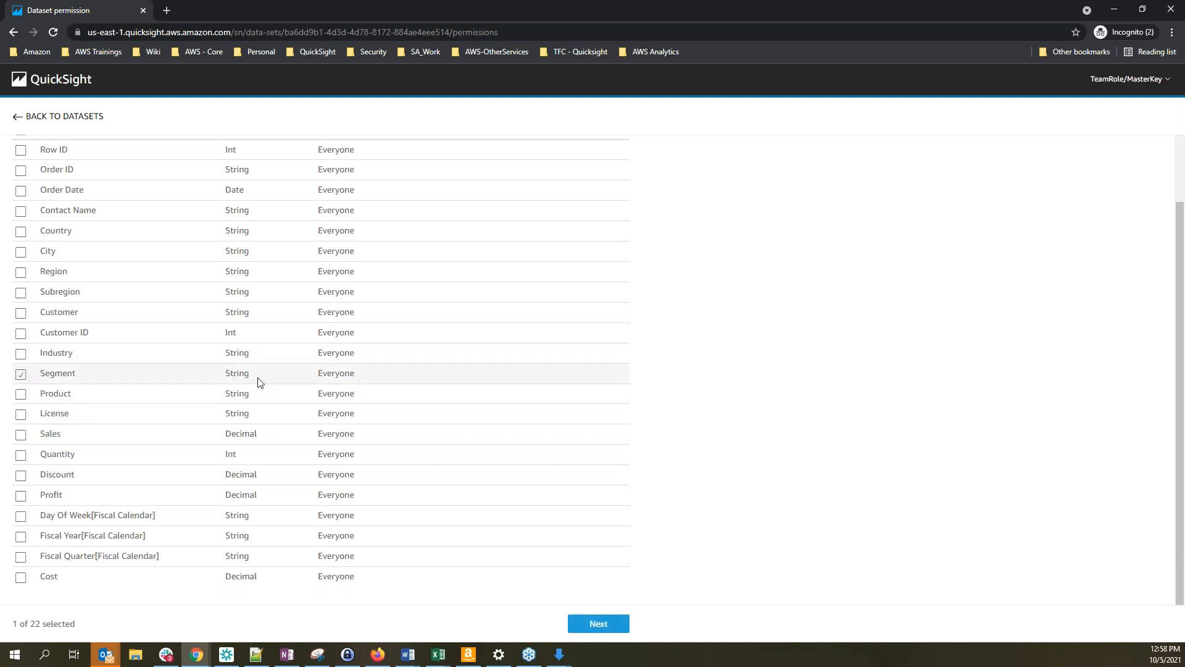
pyautogui.scroll(2, 398, 378)
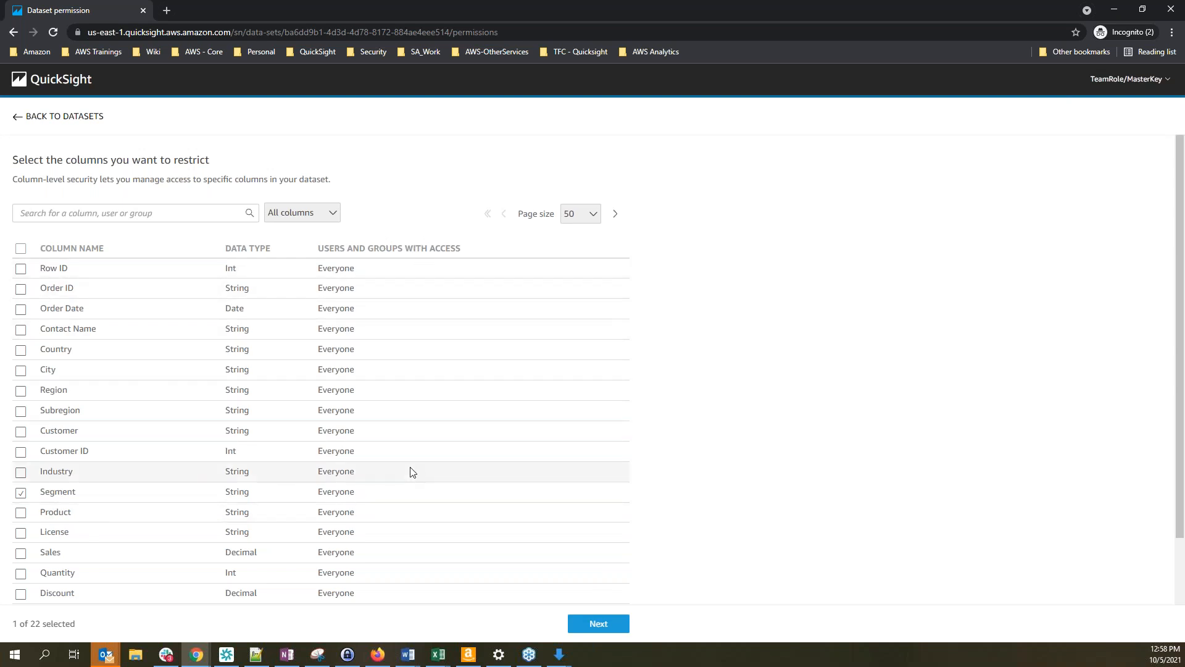
pyautogui.scroll(-2, 410, 471)
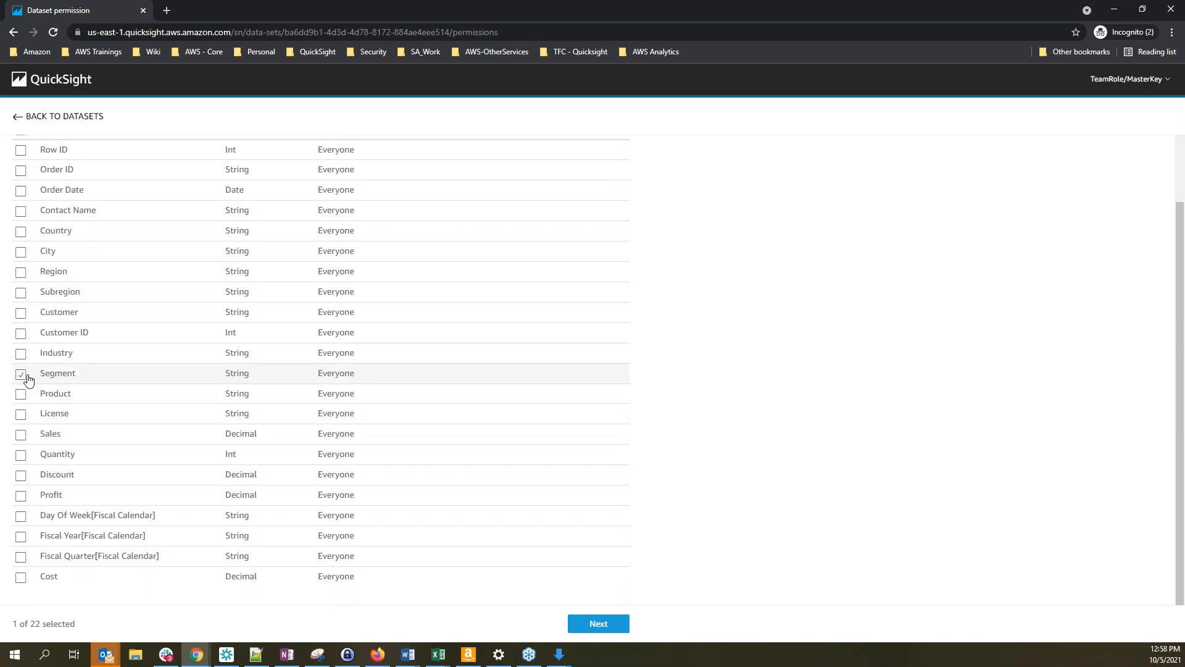
pyautogui.click(607, 625)
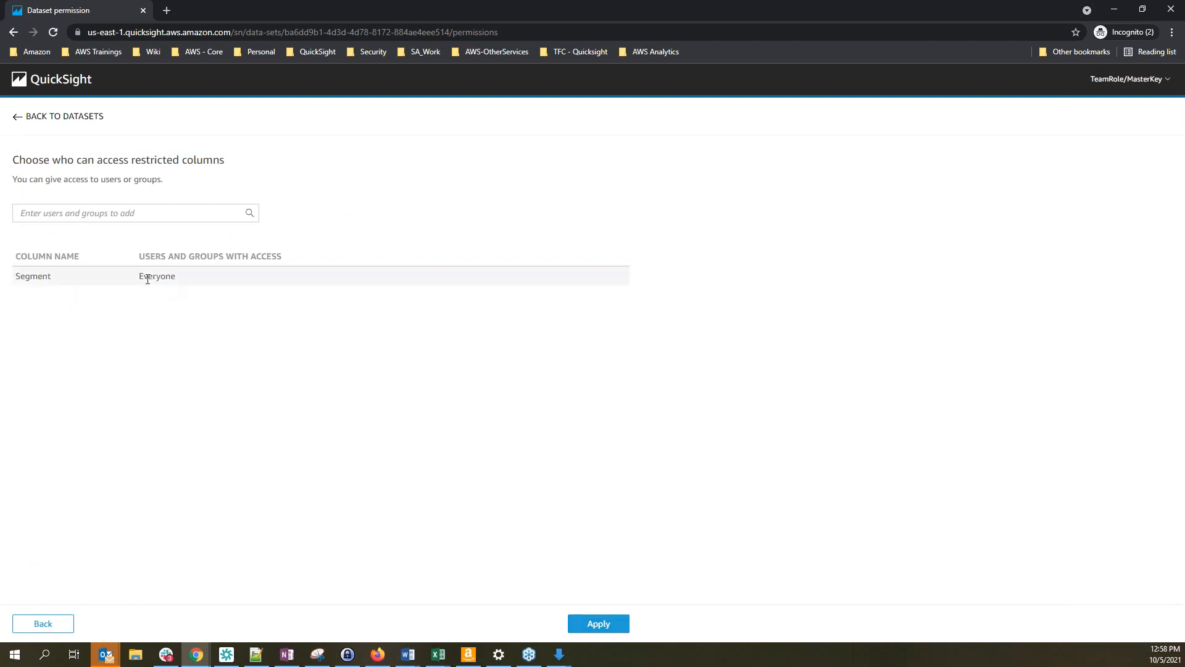
# Search for TeamRole/MasterKey, grant it sole access to Segment, and apply the restriction
pyautogui.click(131, 208)
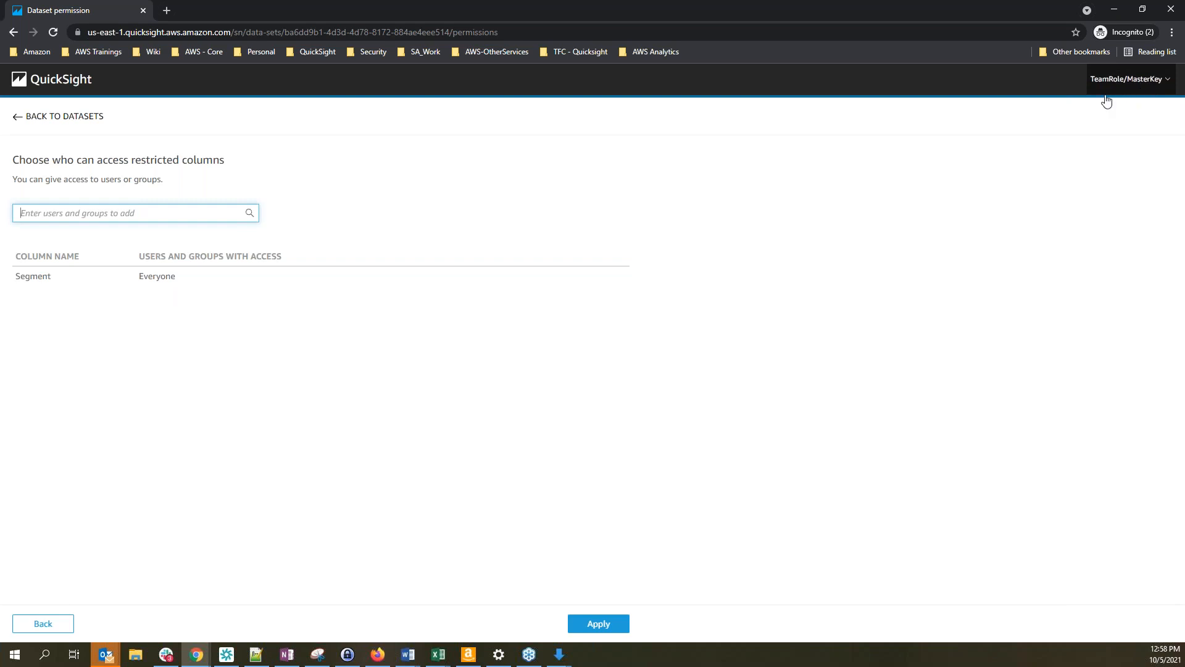
pyautogui.write('Te')
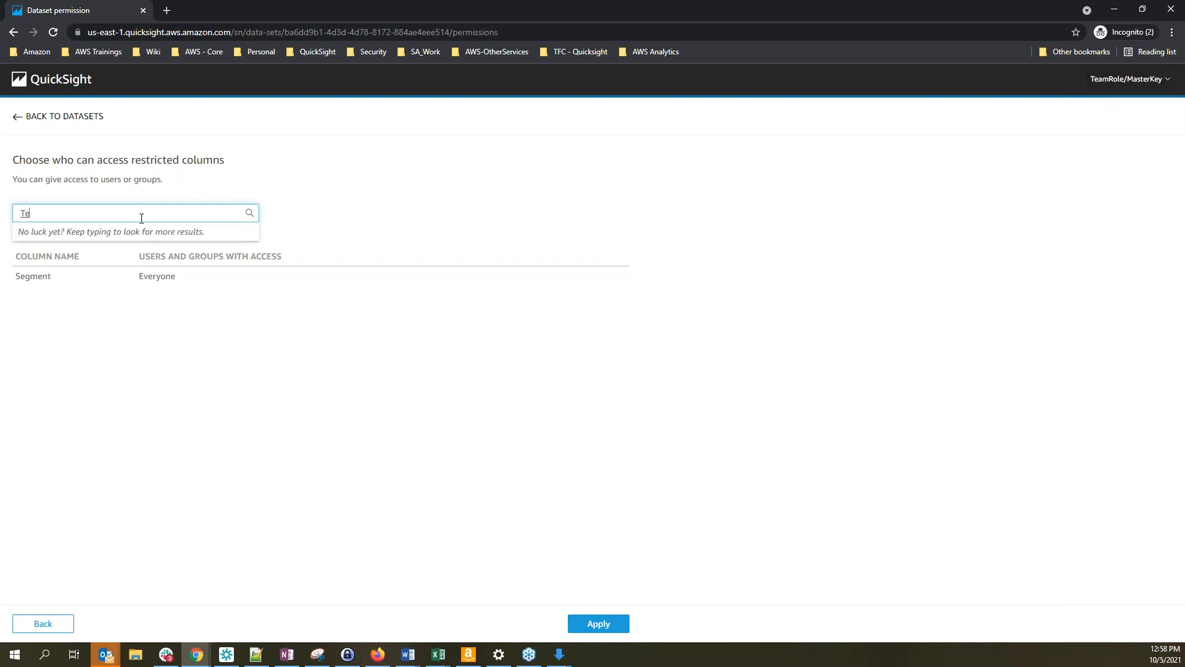
pyautogui.write('dd')
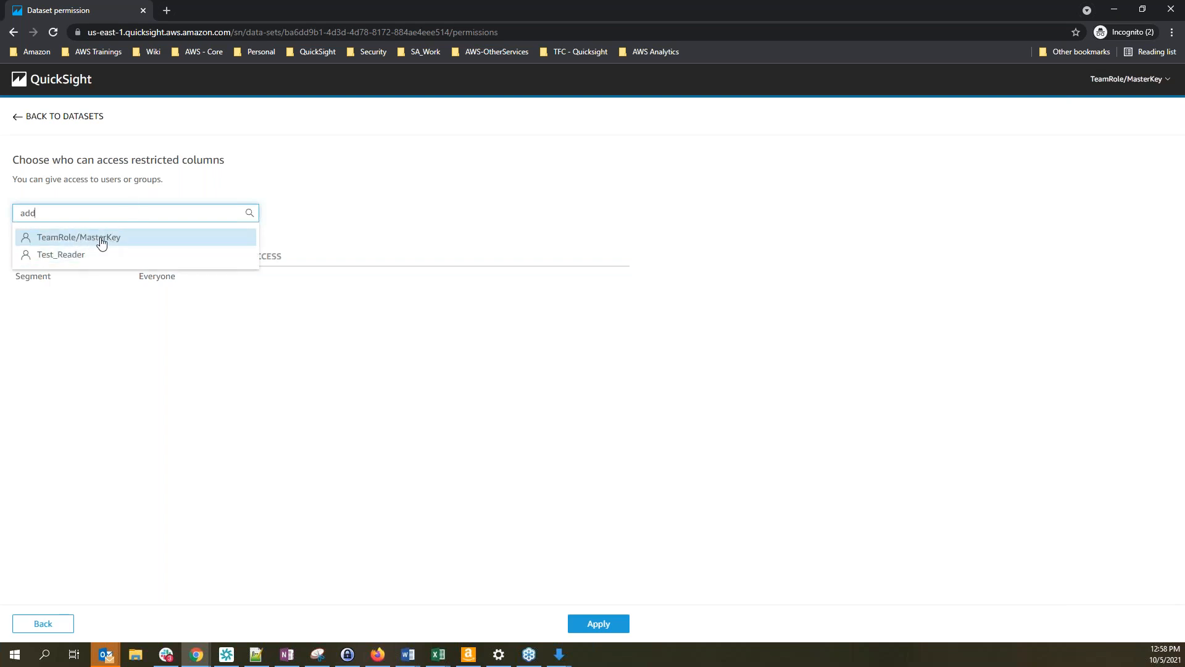
pyautogui.click(118, 242)
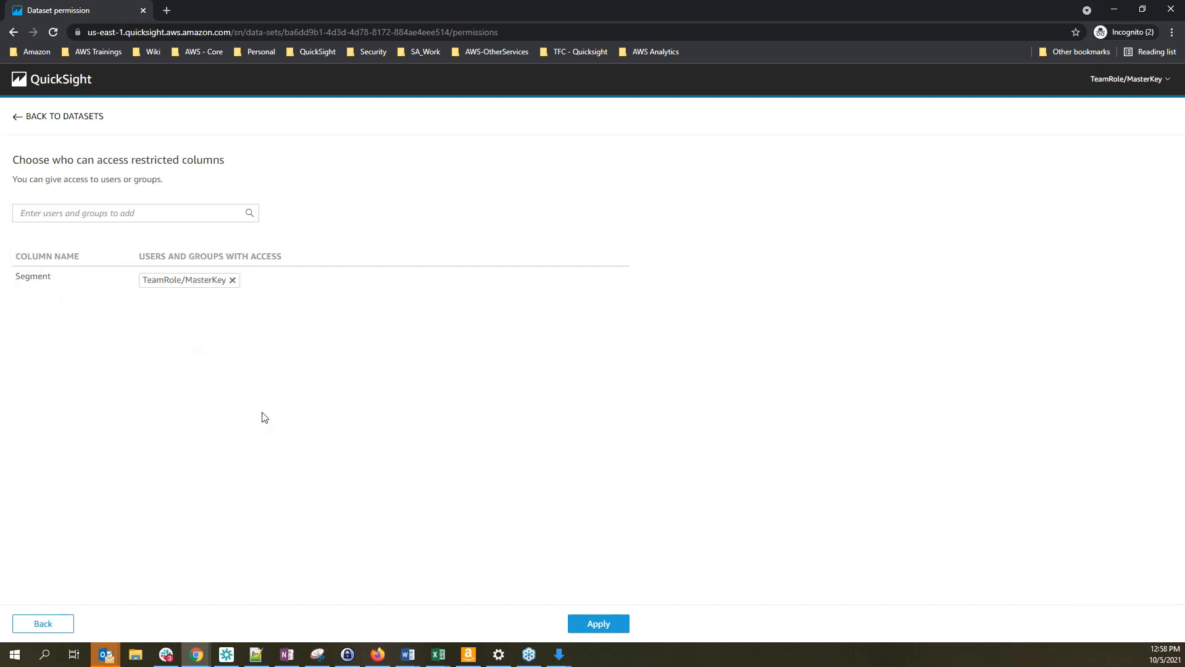
pyautogui.click(618, 631)
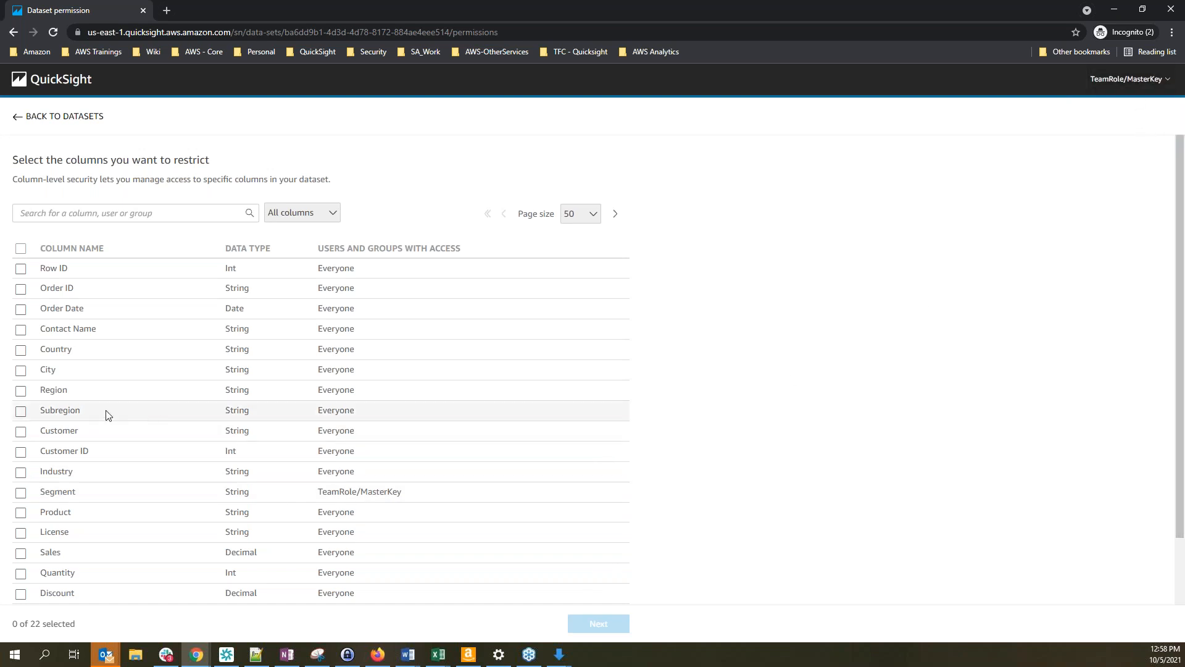
pyautogui.scroll(-2, 765, 509)
pyautogui.scroll(2, 762, 513)
pyautogui.scroll(-2, 749, 513)
pyautogui.scroll(2, 747, 516)
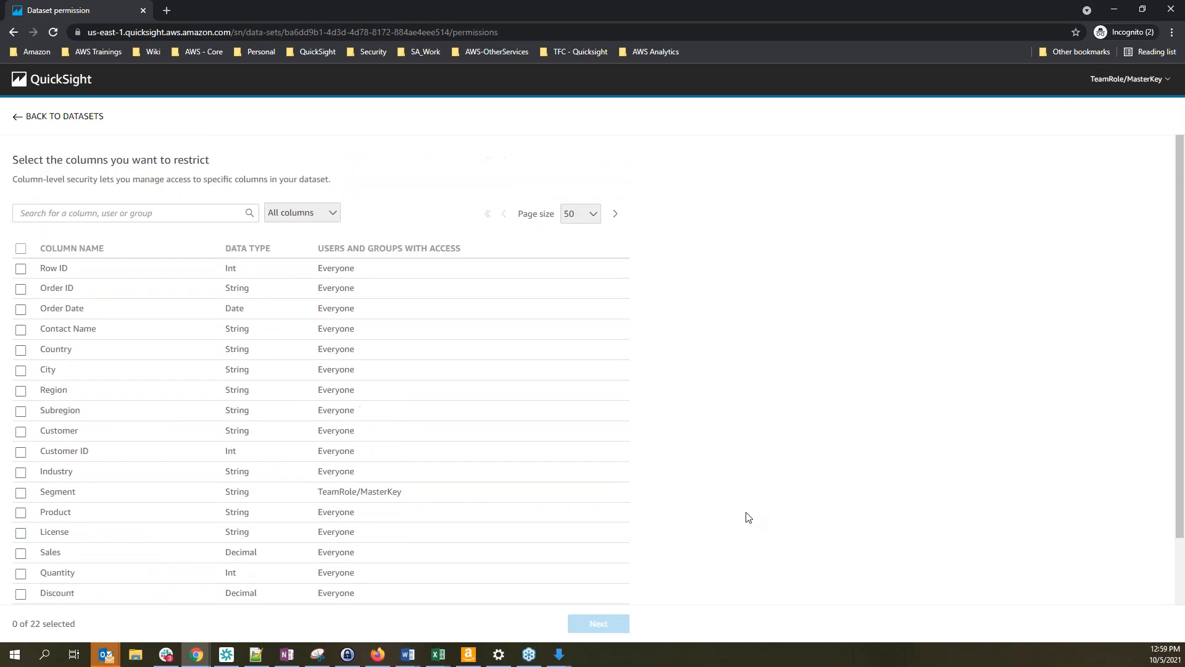
# Check SaaS-Sales-Child's column-level security page shows Segment restricted to MasterKey
pyautogui.click(16, 119)
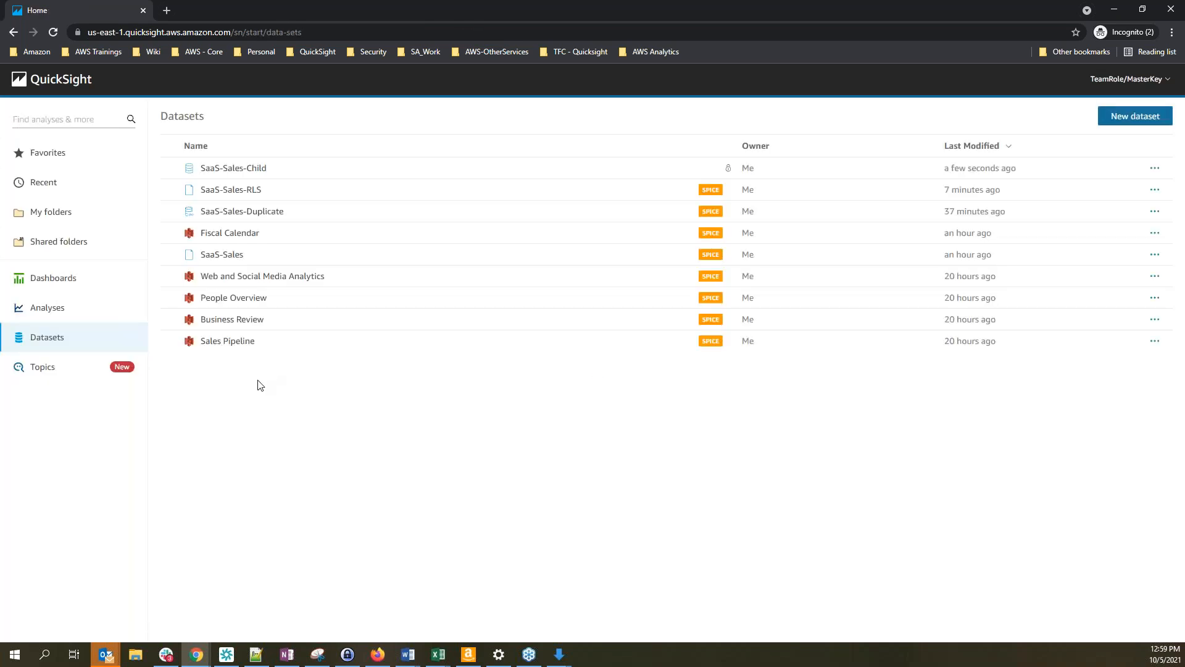
pyautogui.click(243, 169)
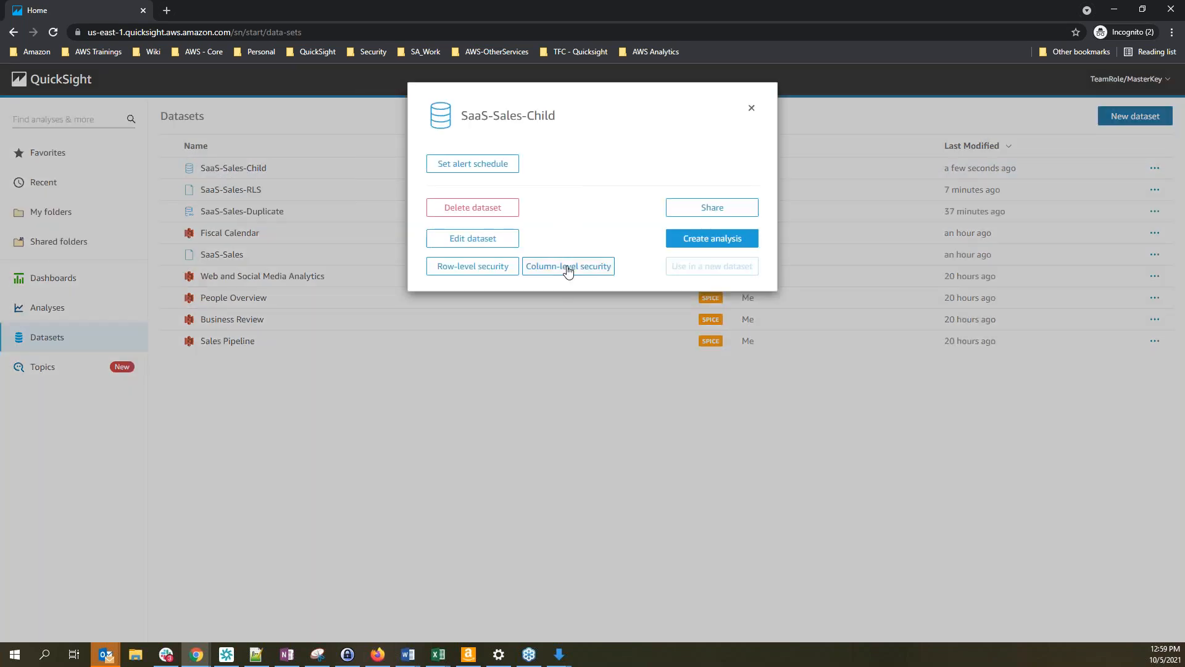
pyautogui.click(568, 267)
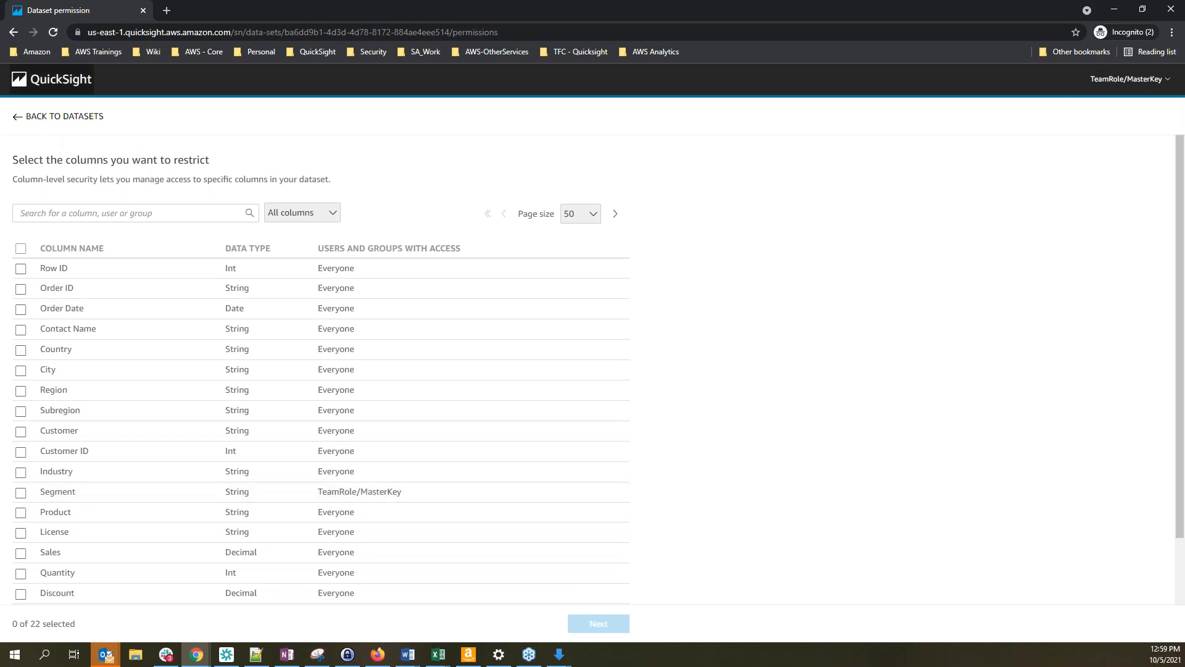
# Open SalesOverview-Dashboard from the Dashboards list via the QuickSight home page
pyautogui.click(49, 89)
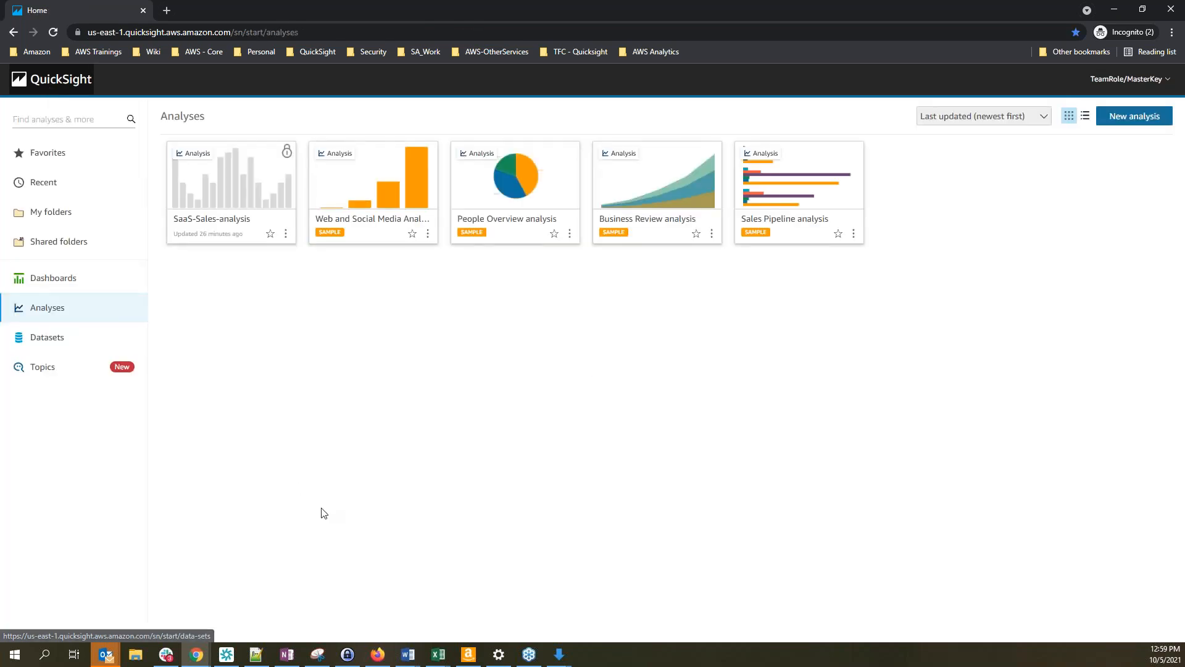
pyautogui.click(61, 279)
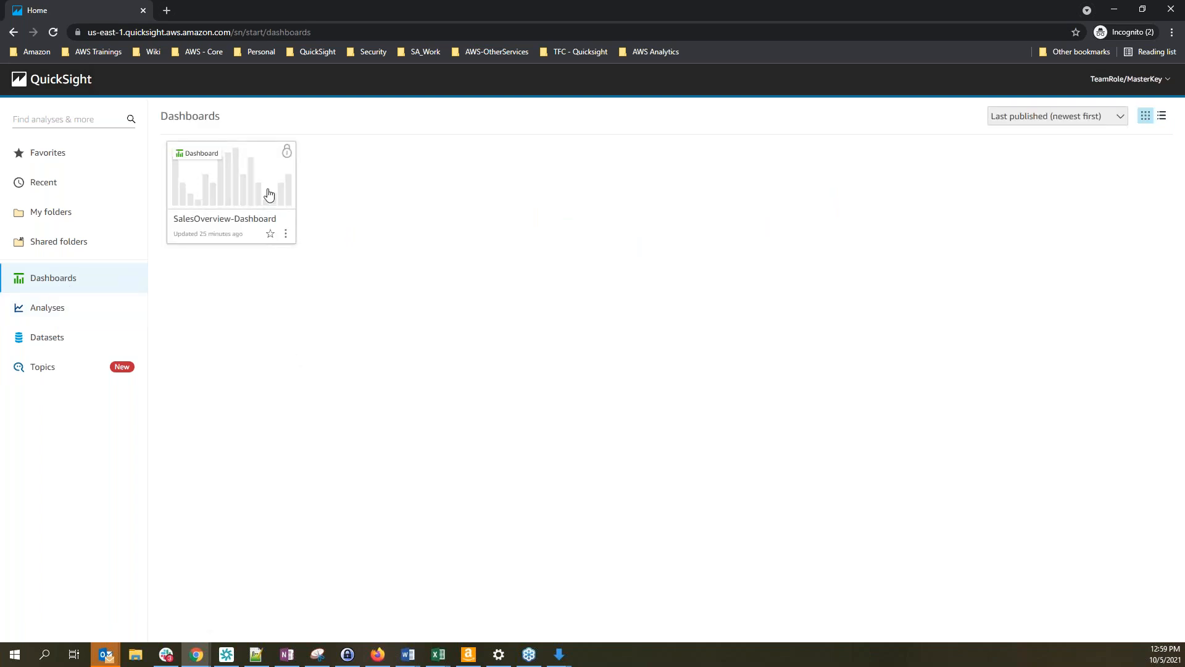
pyautogui.click(241, 192)
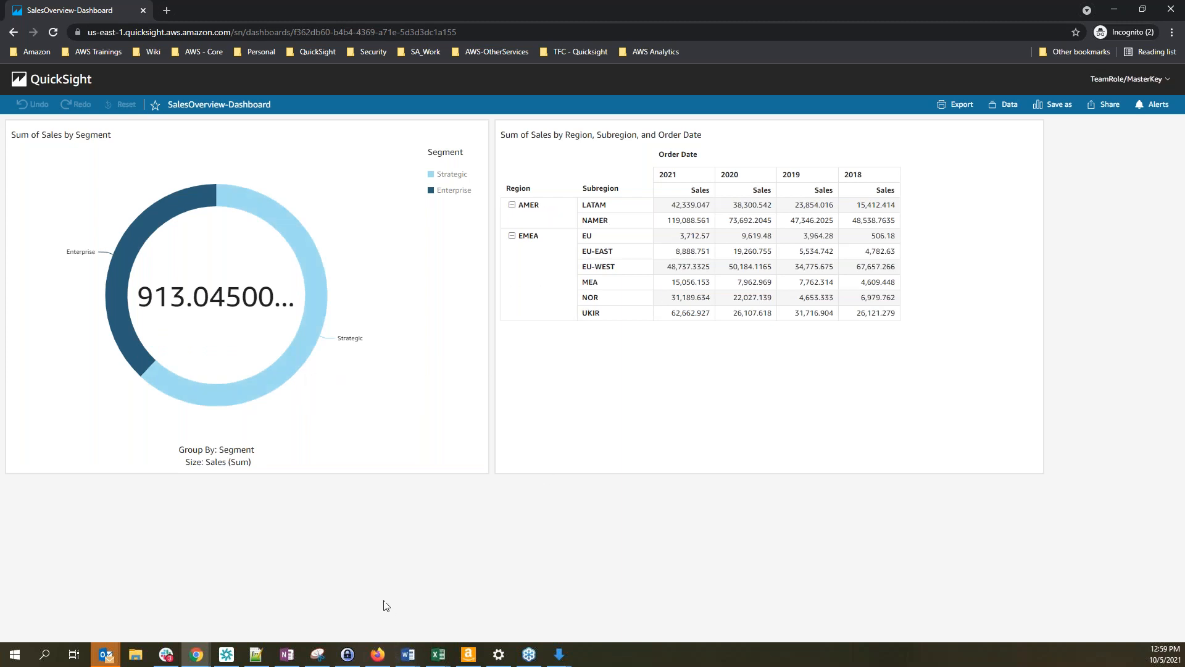
# Reload Test_Reader's dashboard, check the restricted Segment visual and APJ table, then return to TeamRole/MasterKey
pyautogui.click(378, 658)
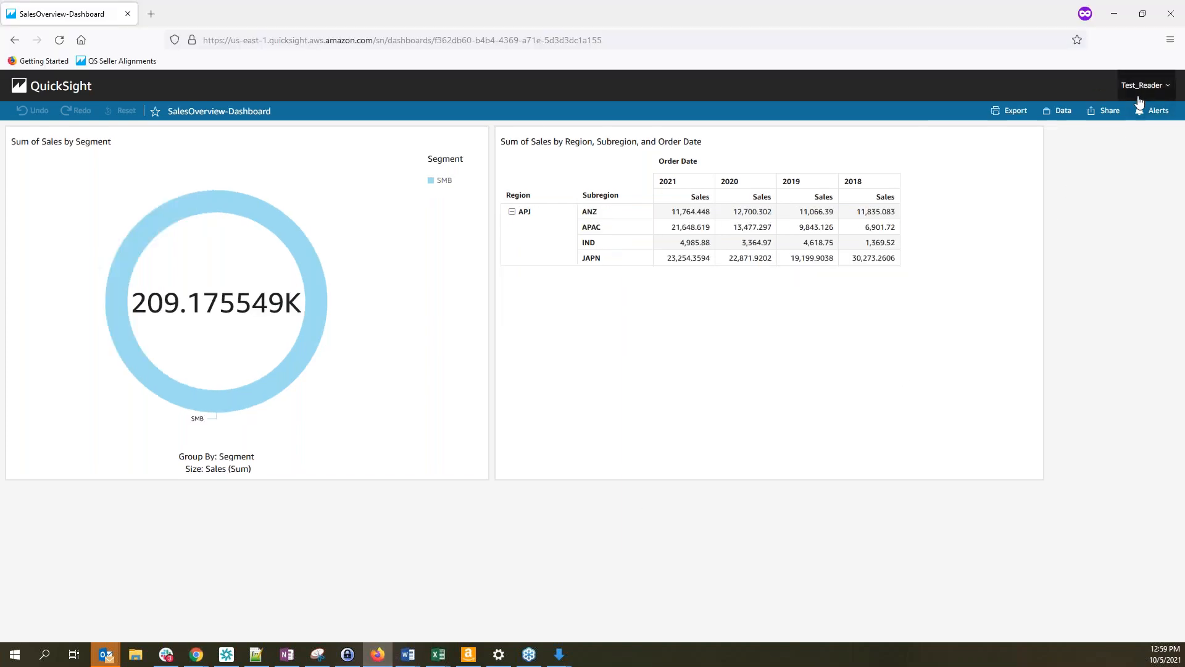
pyautogui.click(59, 40)
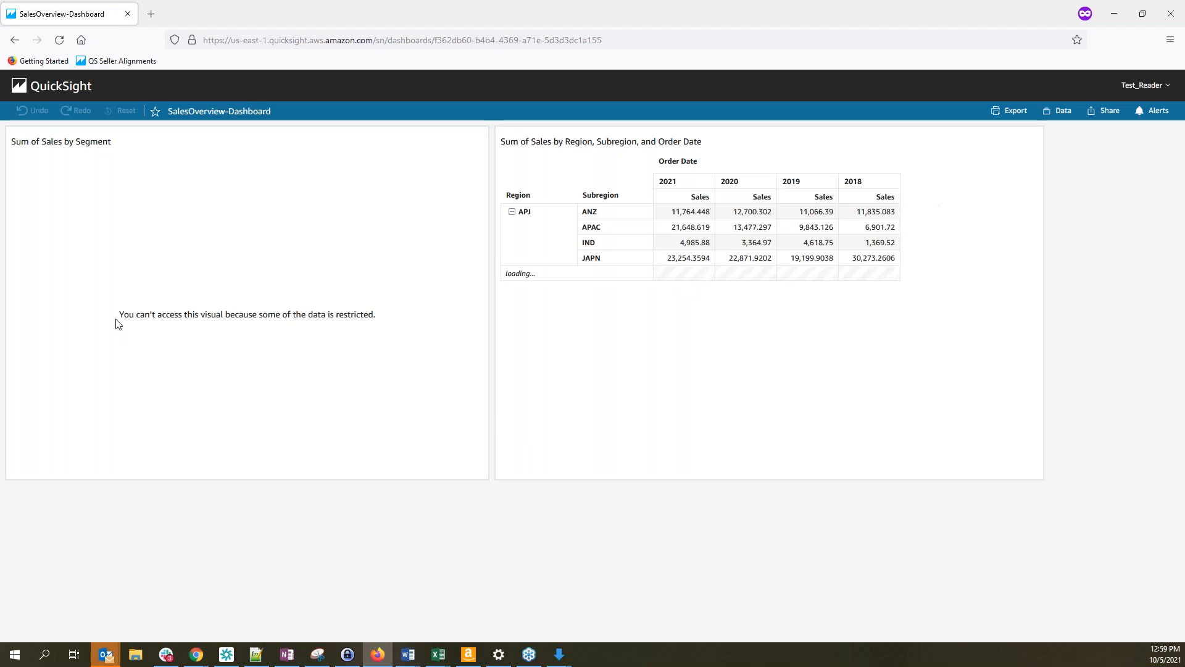
pyautogui.click(205, 319)
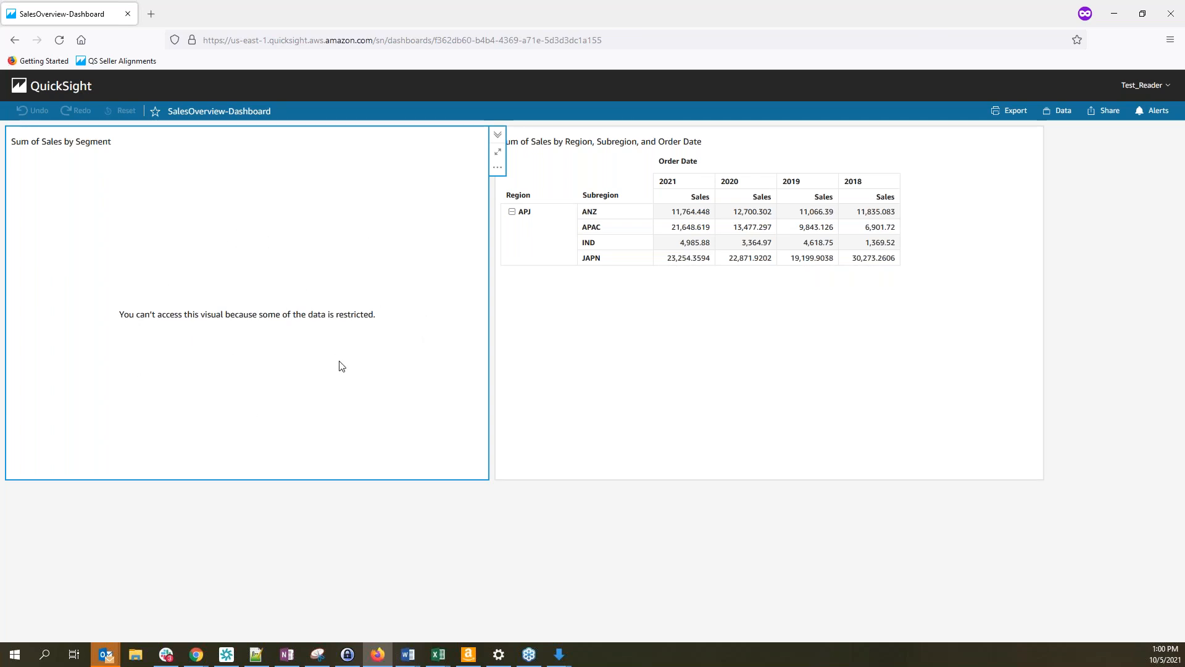
pyautogui.click(611, 334)
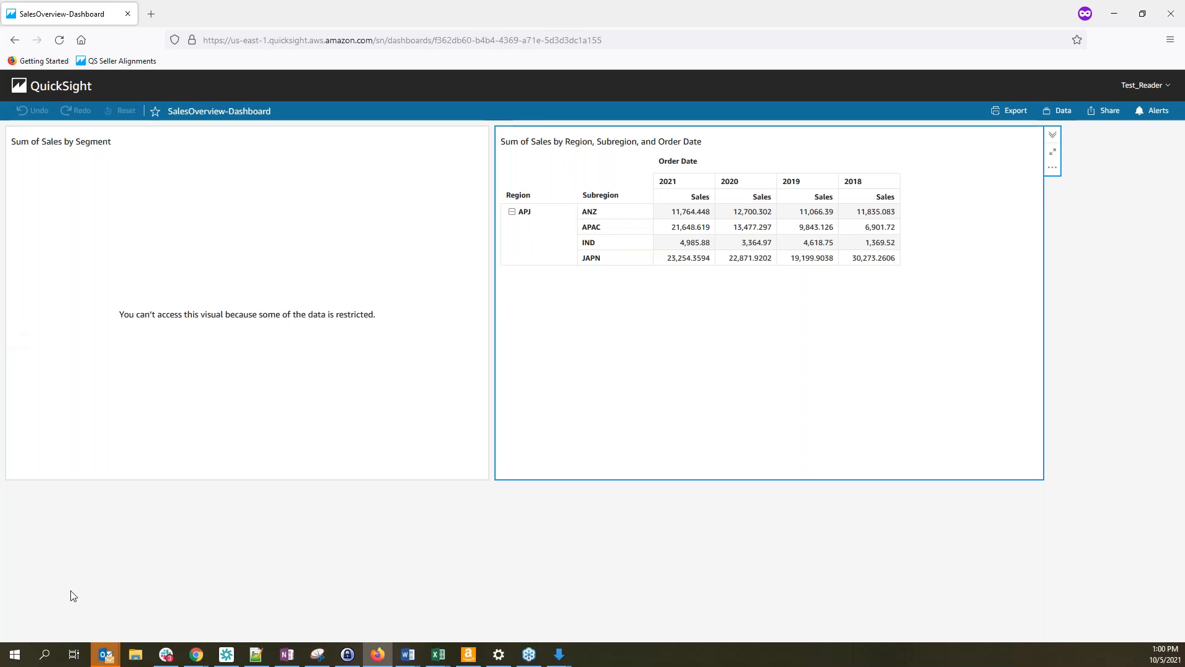
pyautogui.click(196, 655)
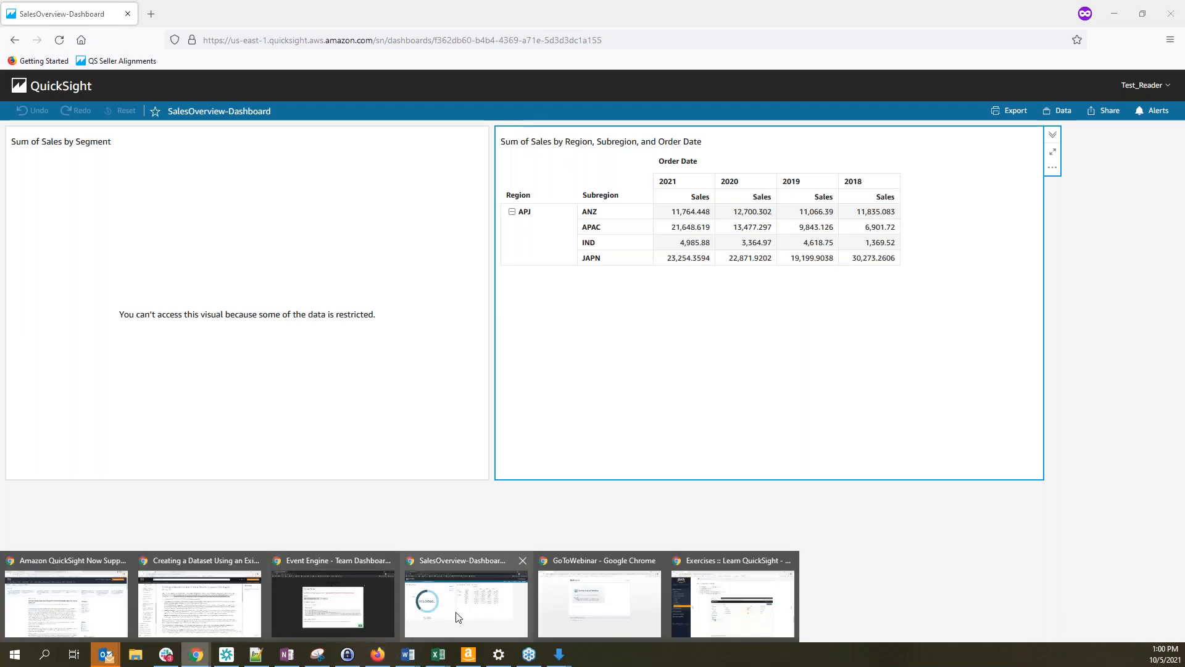
pyautogui.click(459, 617)
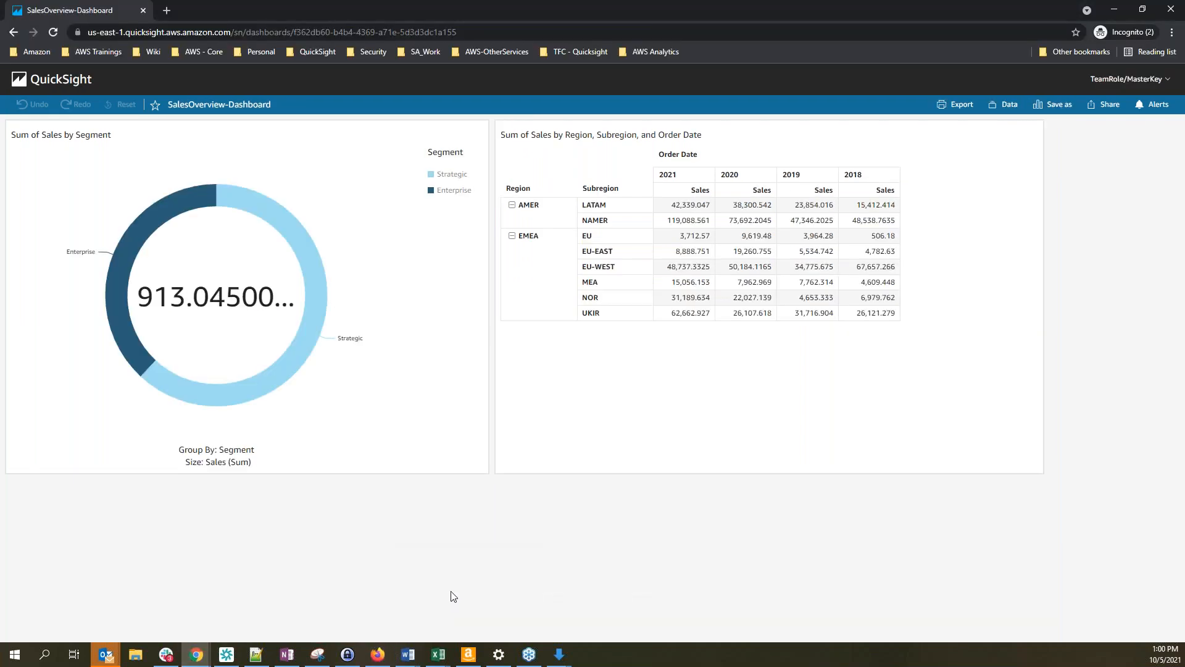